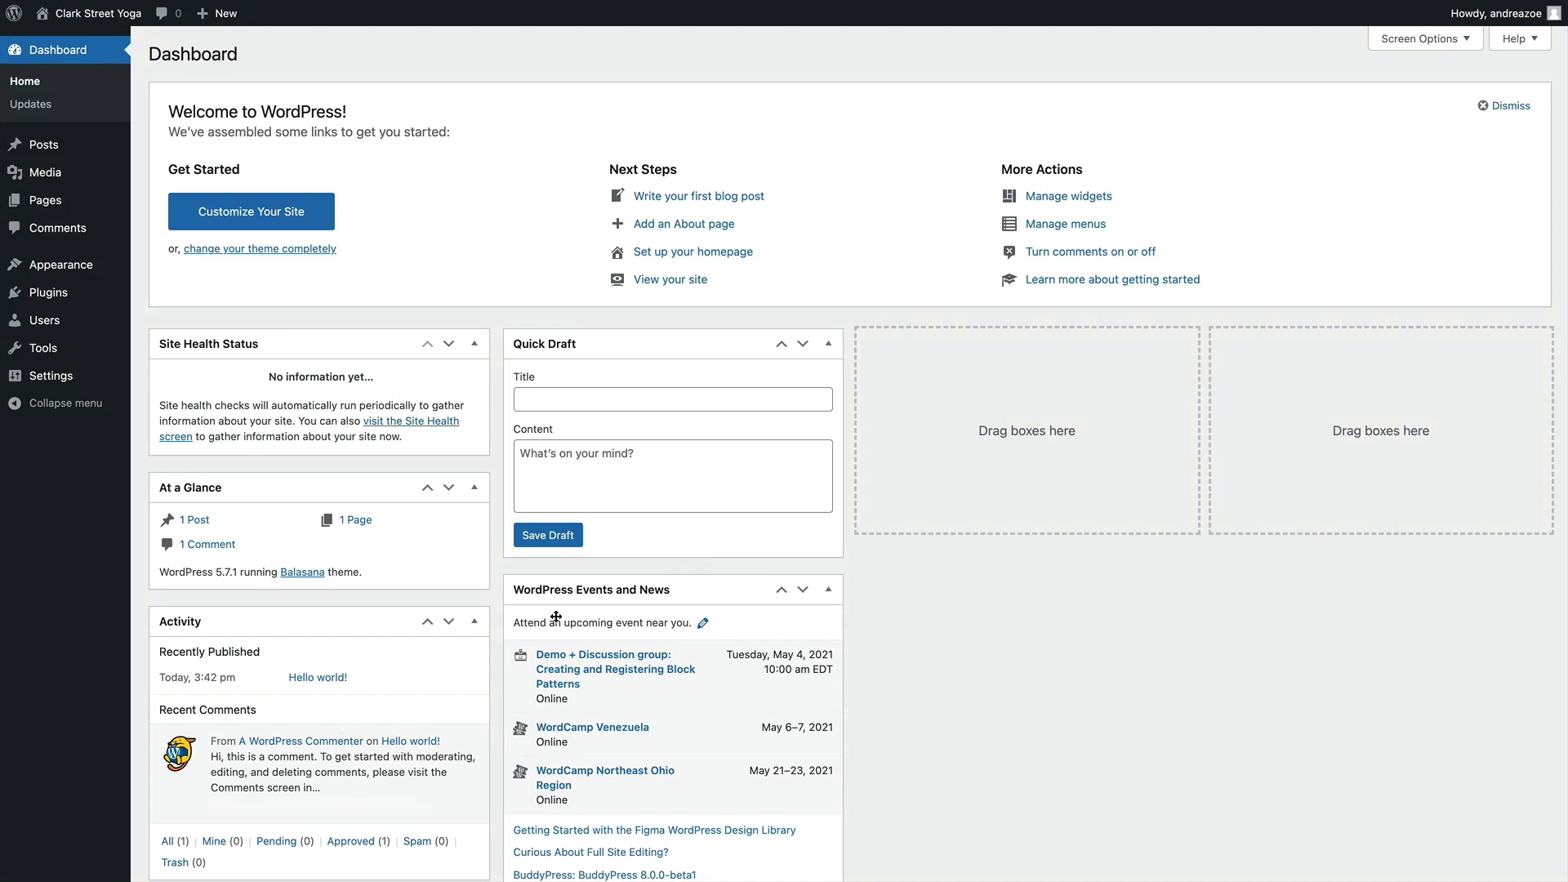
Look over the dashboard overview and view the live Clark Street Yoga site
scroll(248, 639, "down", 2)
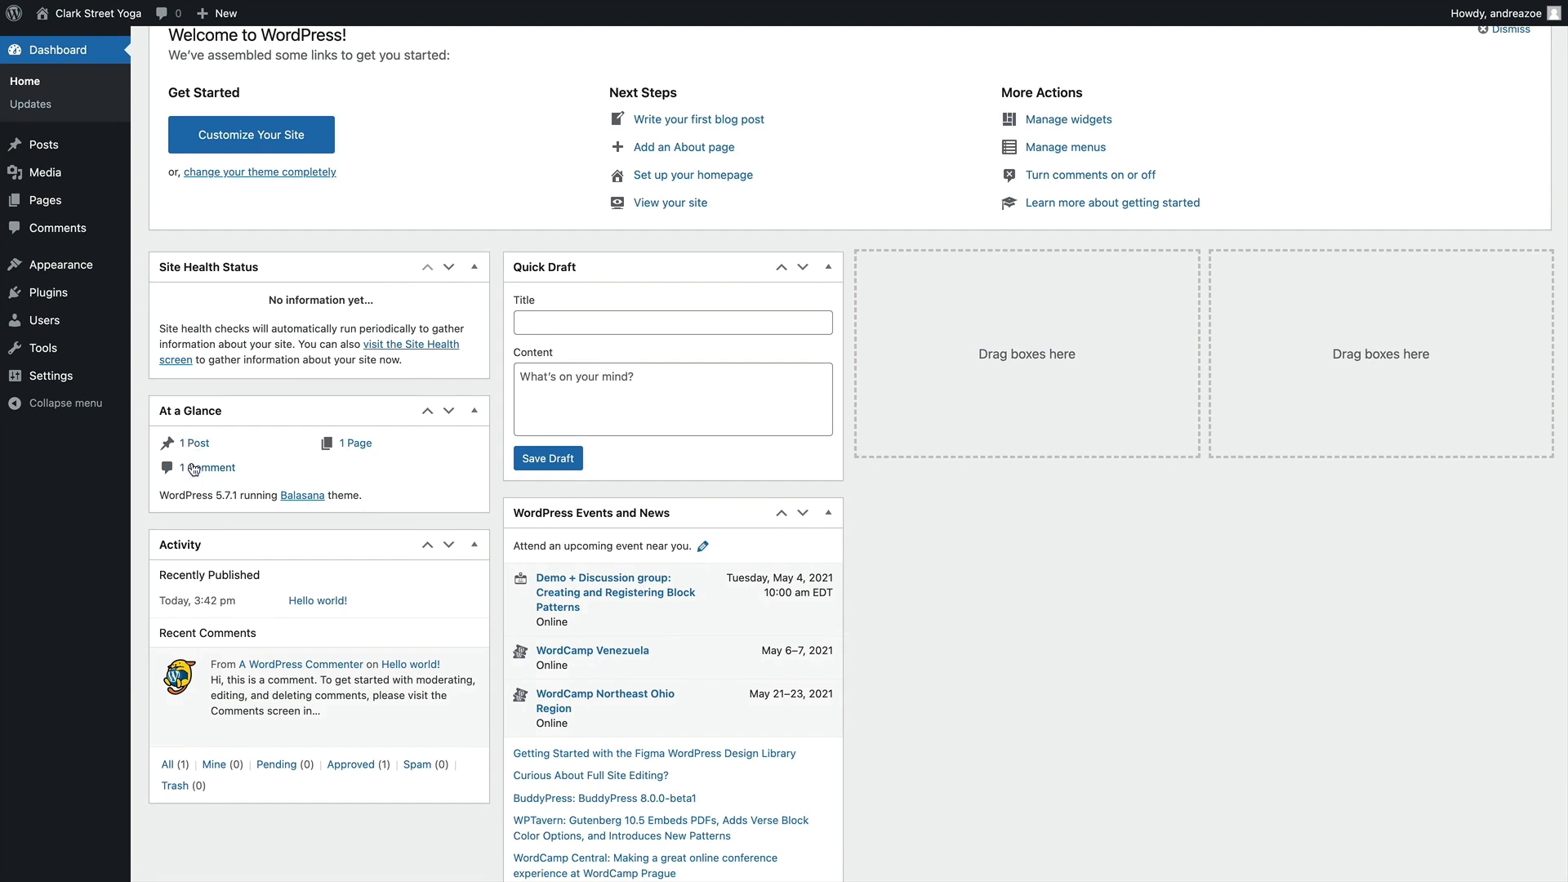
scroll(318, 544, "up", 2)
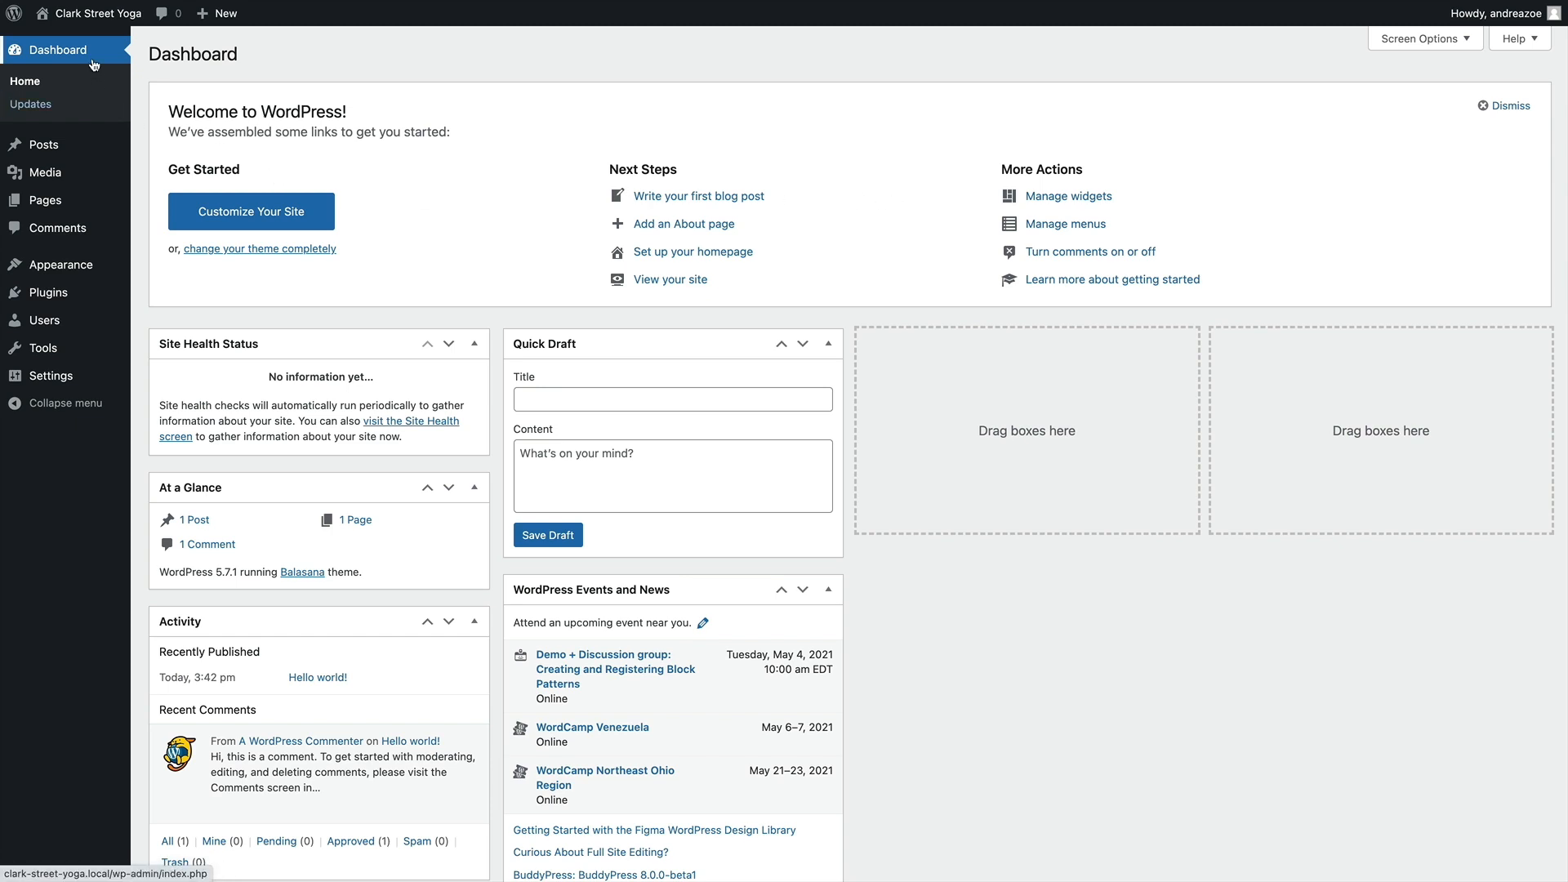
mouse_move(88, 22)
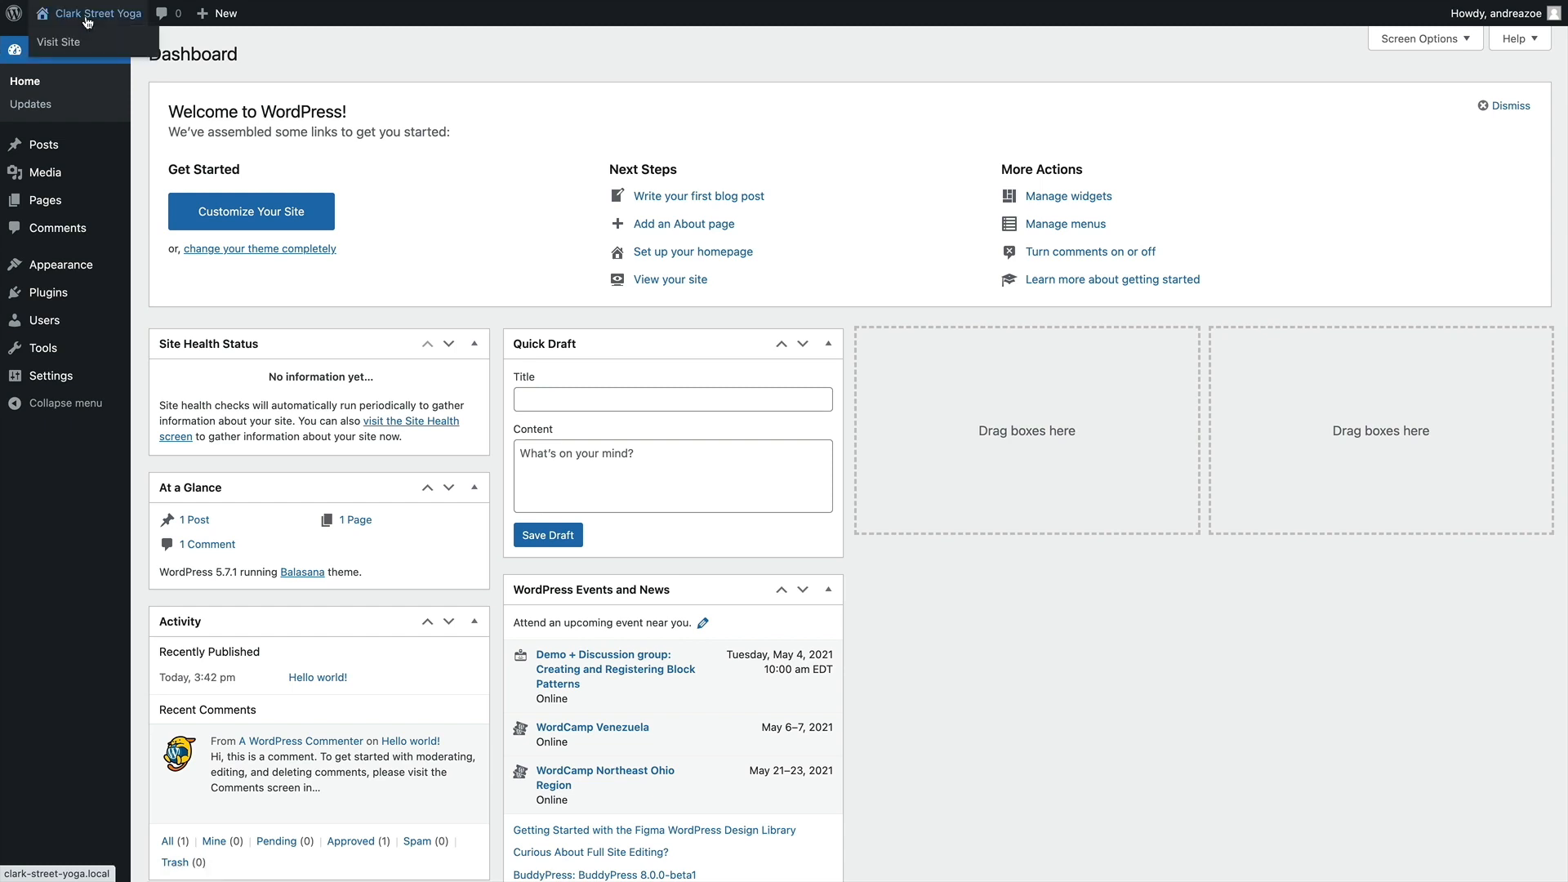
left_click(69, 42)
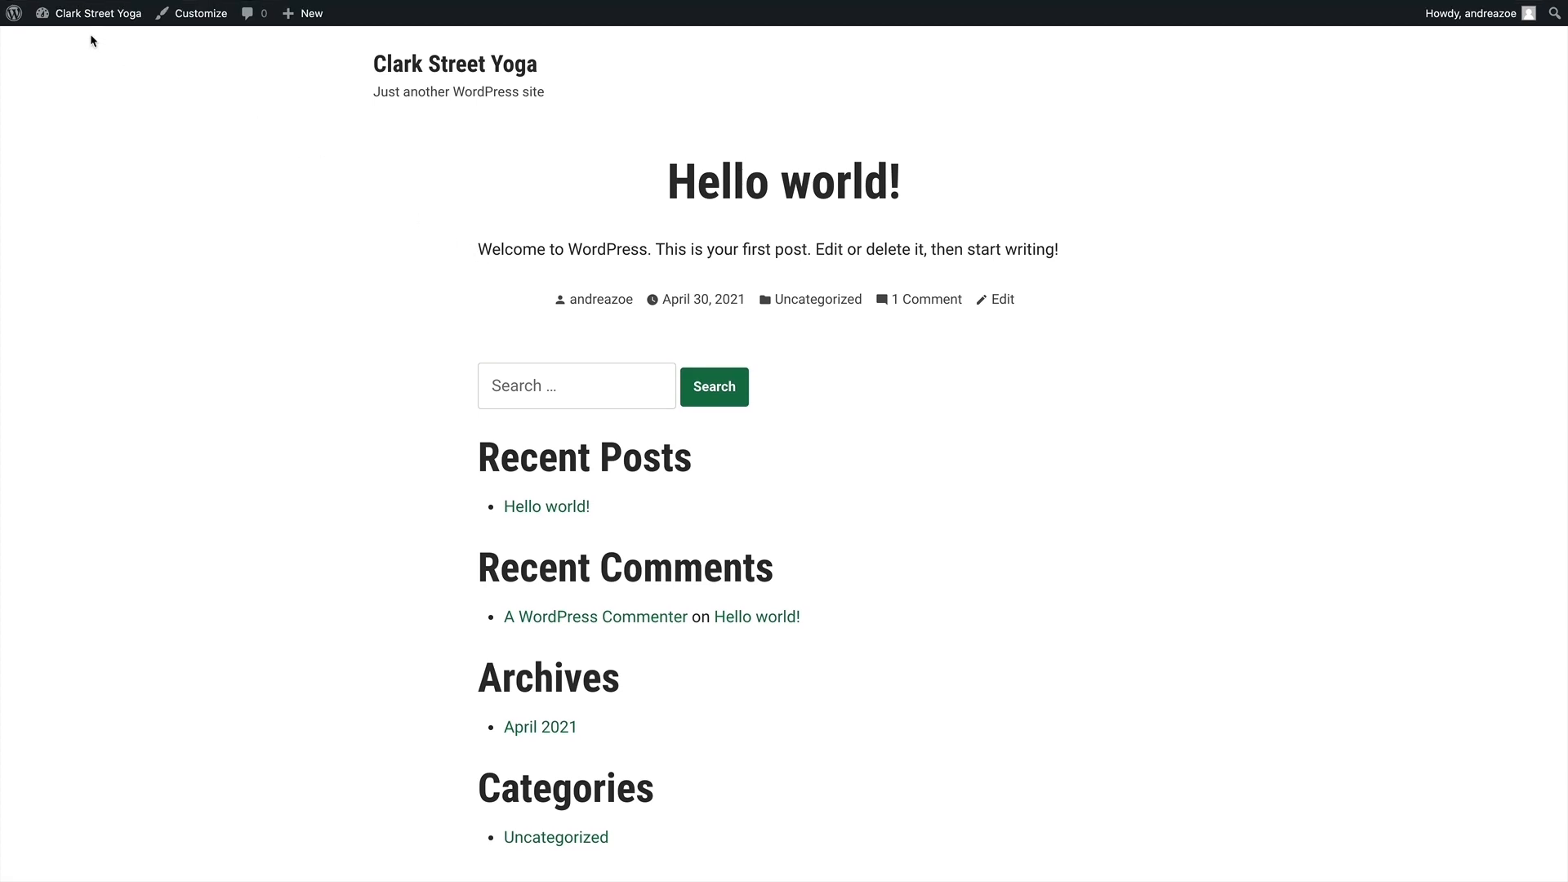
Check the account options on the live site and return to the dashboard
mouse_move(78, 14)
left_click(70, 45)
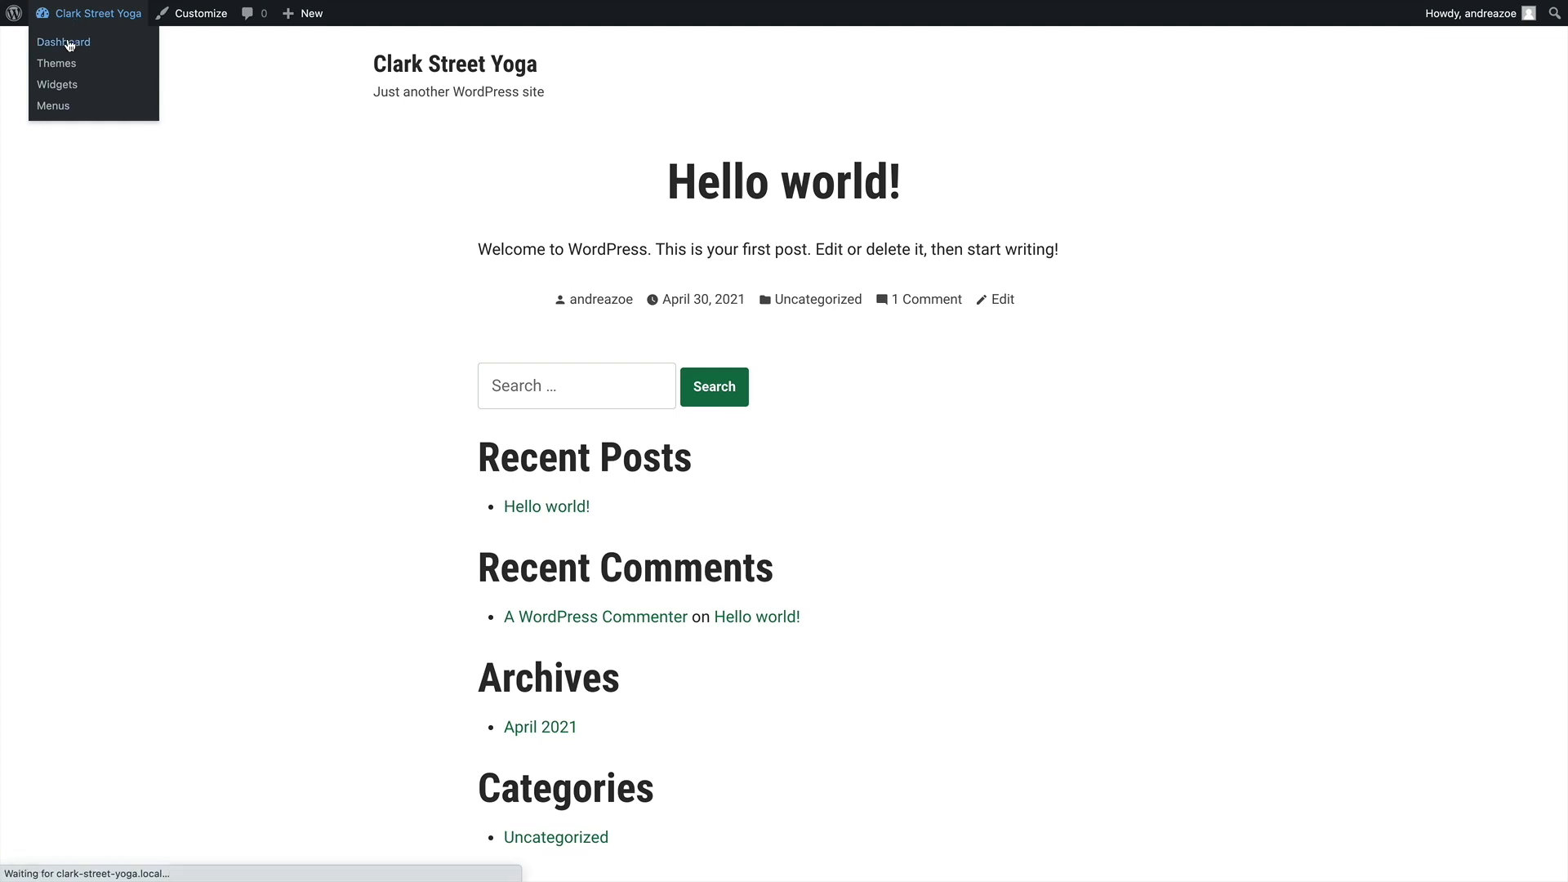
left_click(72, 22)
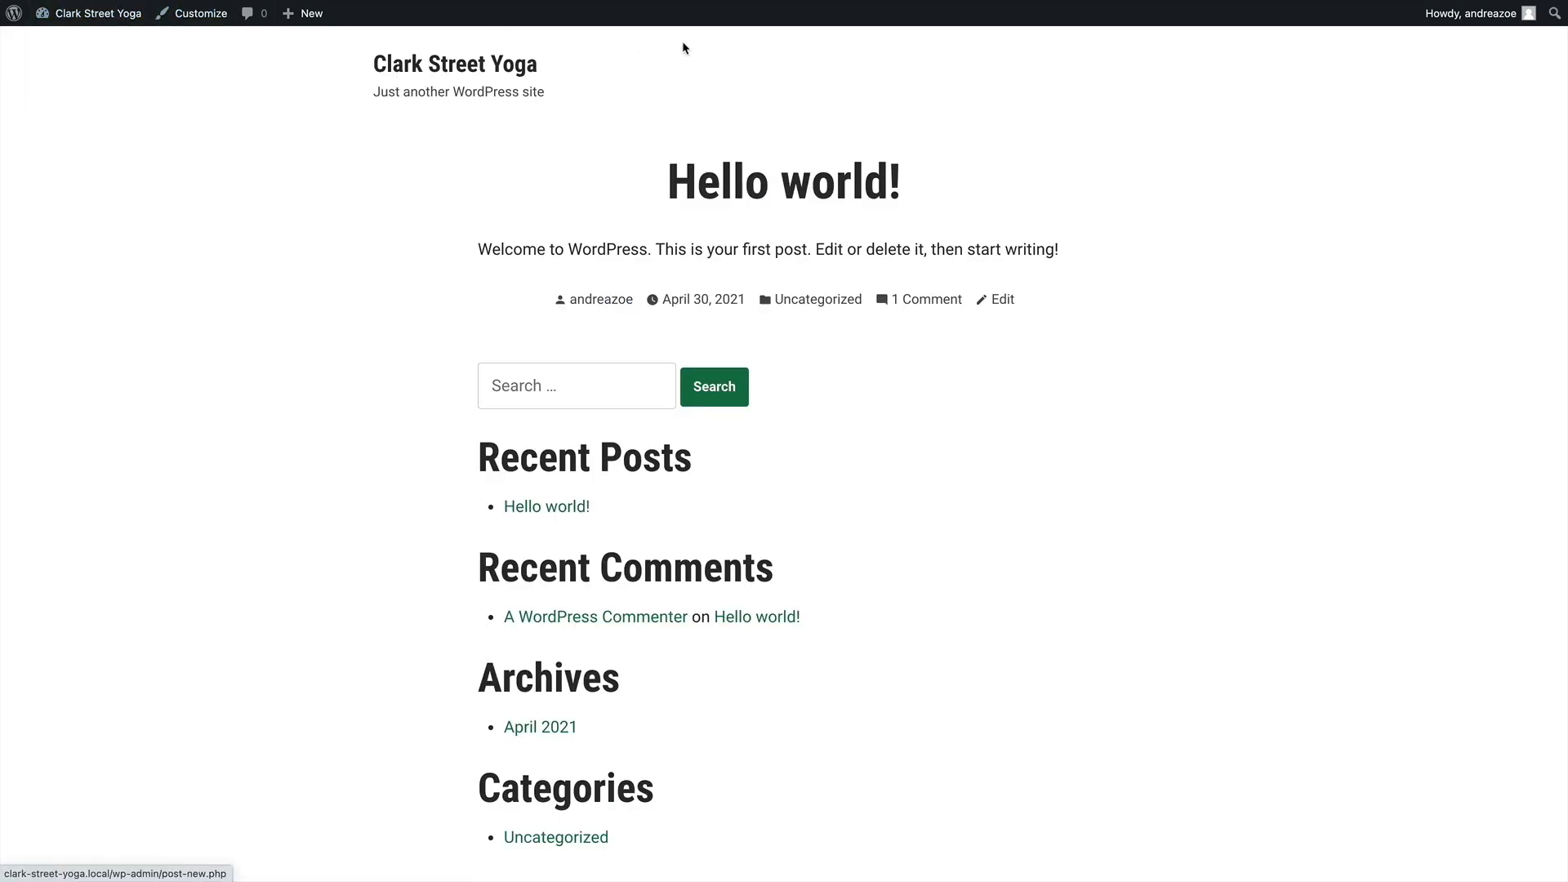
mouse_move(1485, 18)
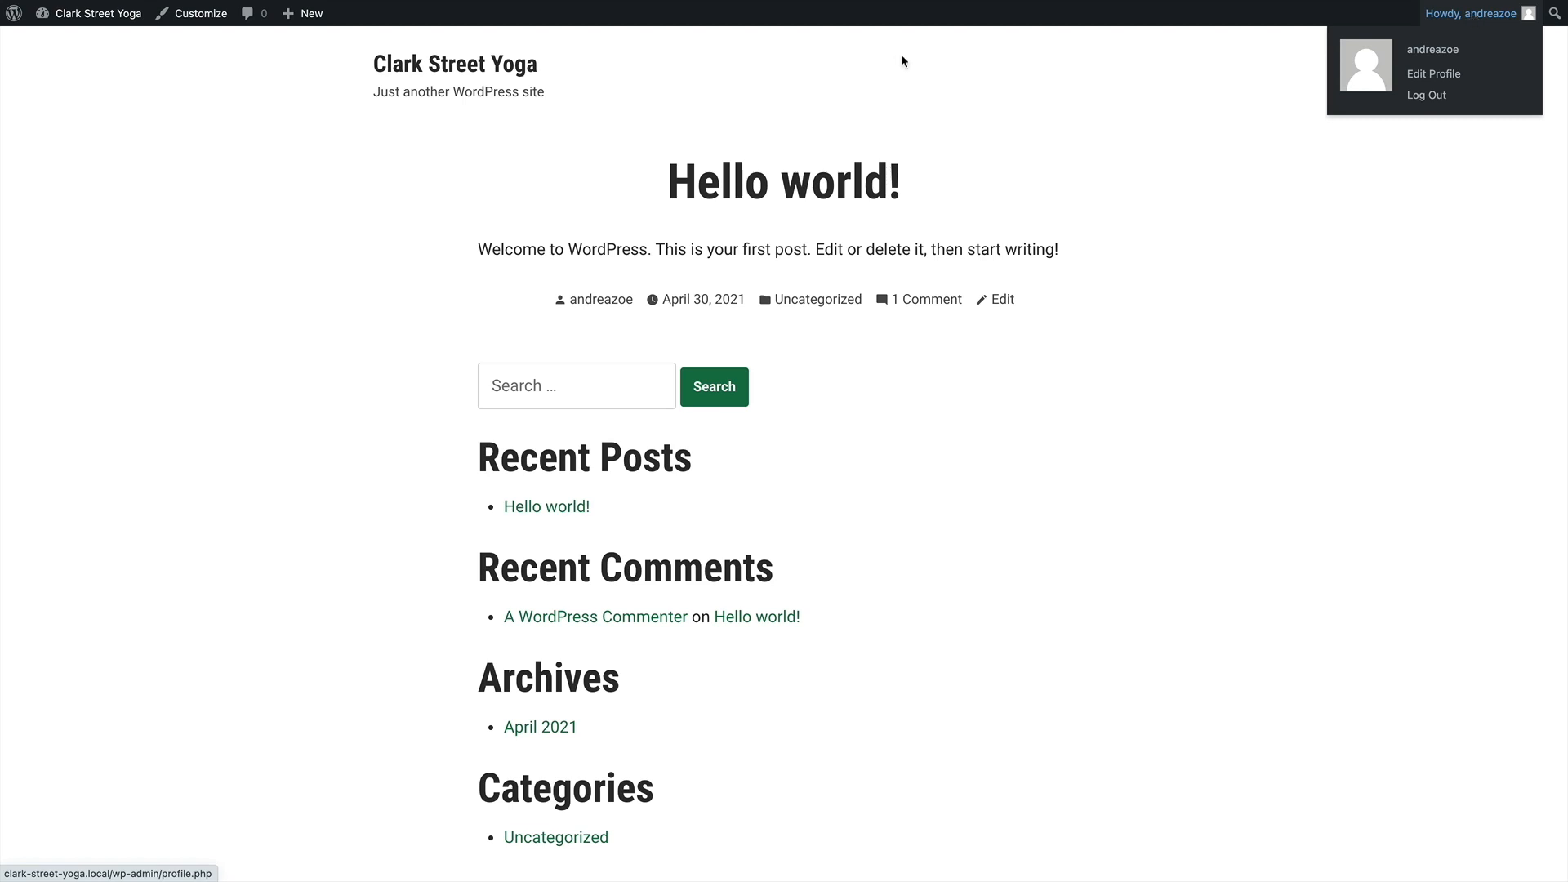
mouse_move(73, 14)
left_click(63, 41)
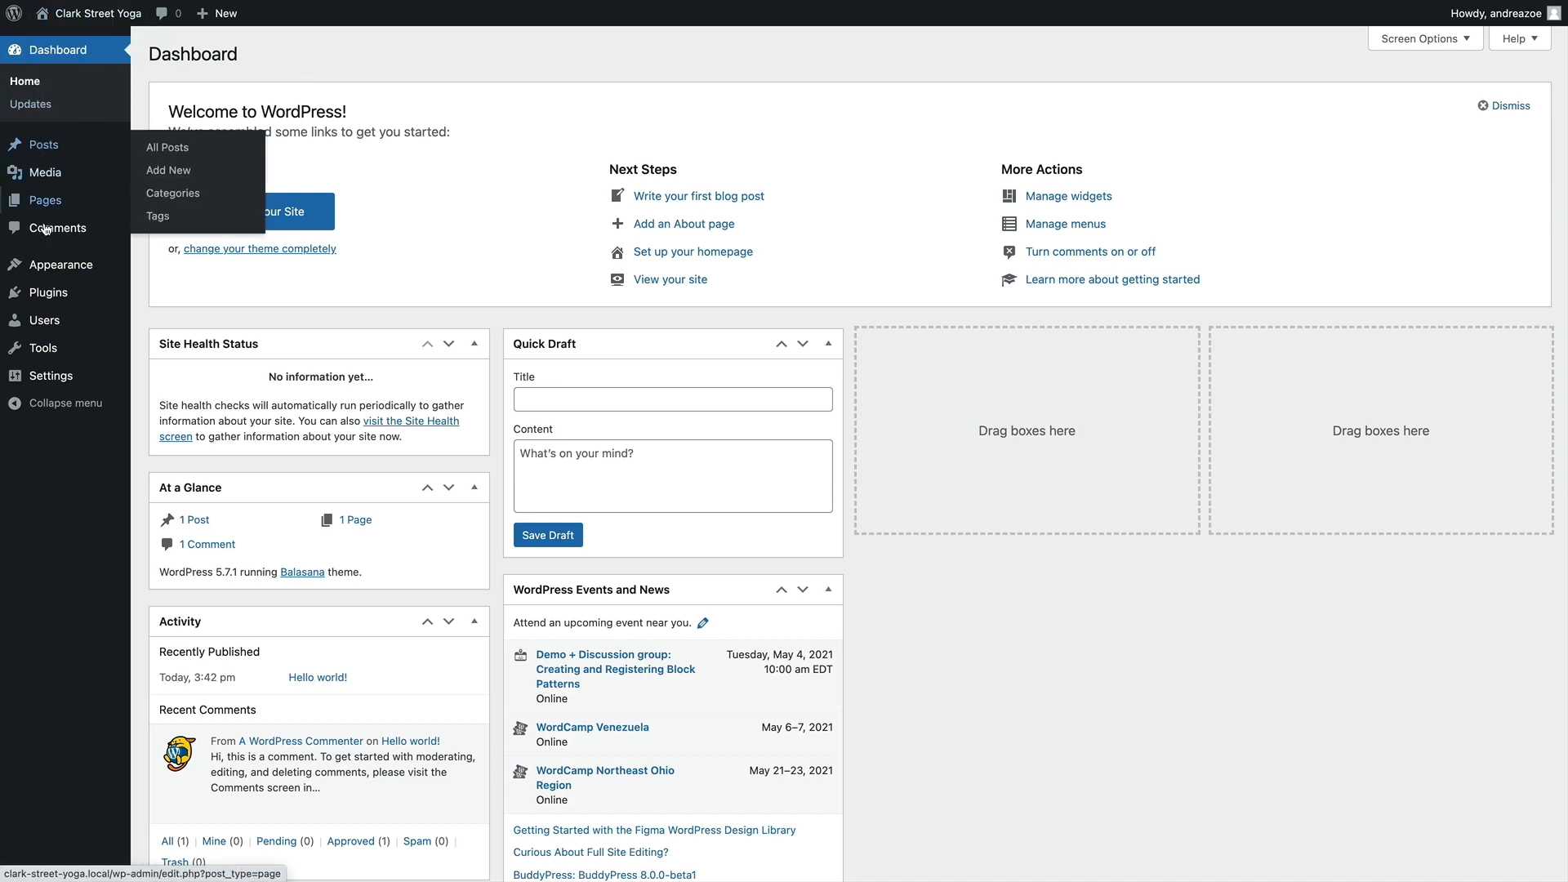
Open the theme customizer, look at Content Options and go to the Site Identity settings
mouse_move(43, 269)
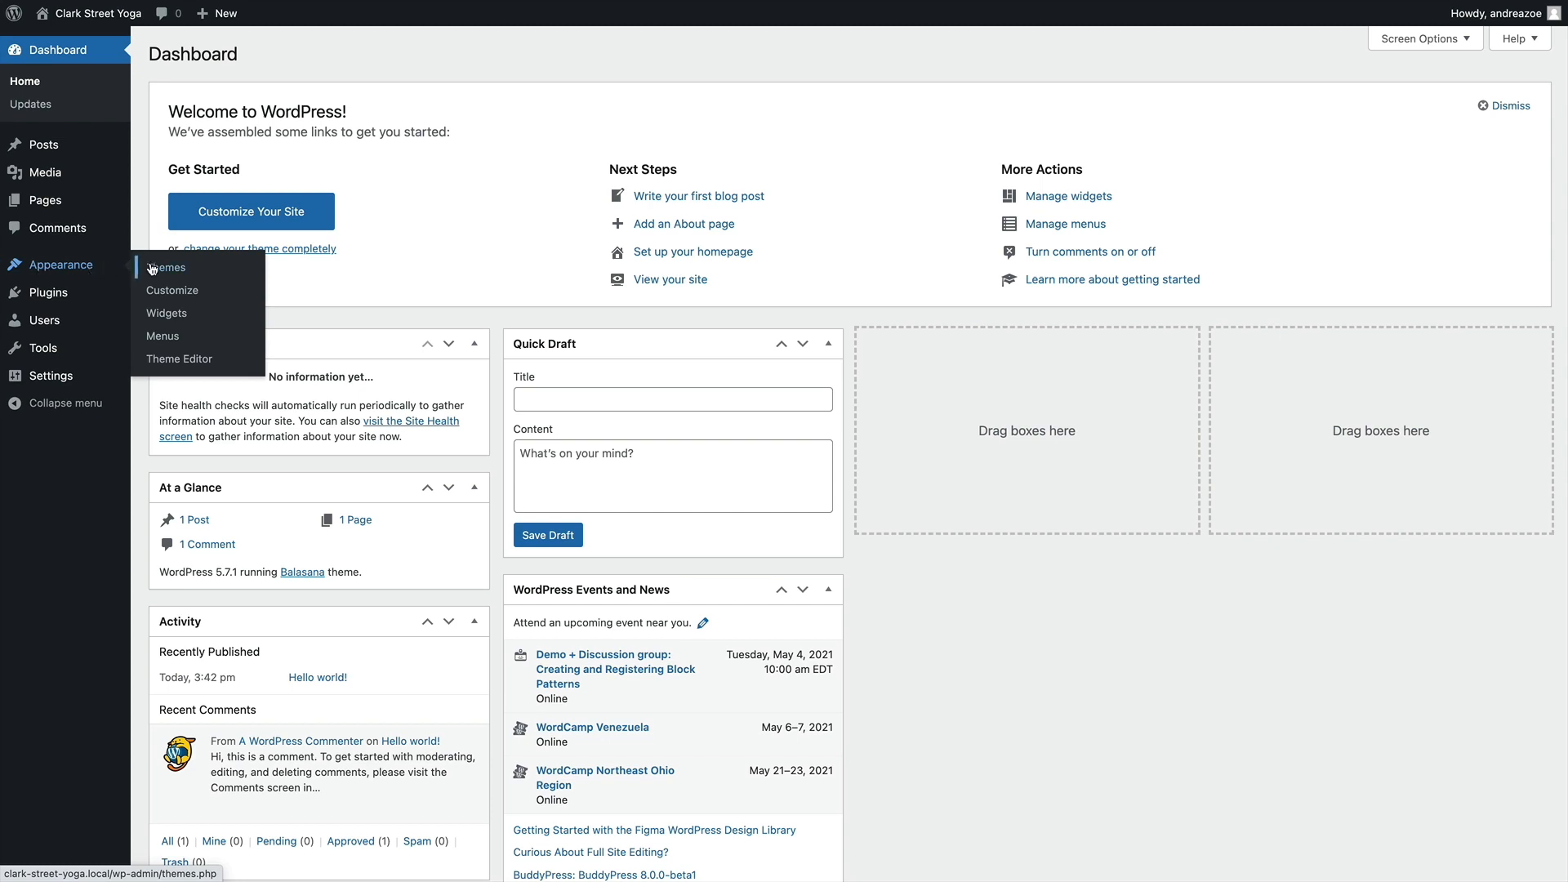
left_click(161, 299)
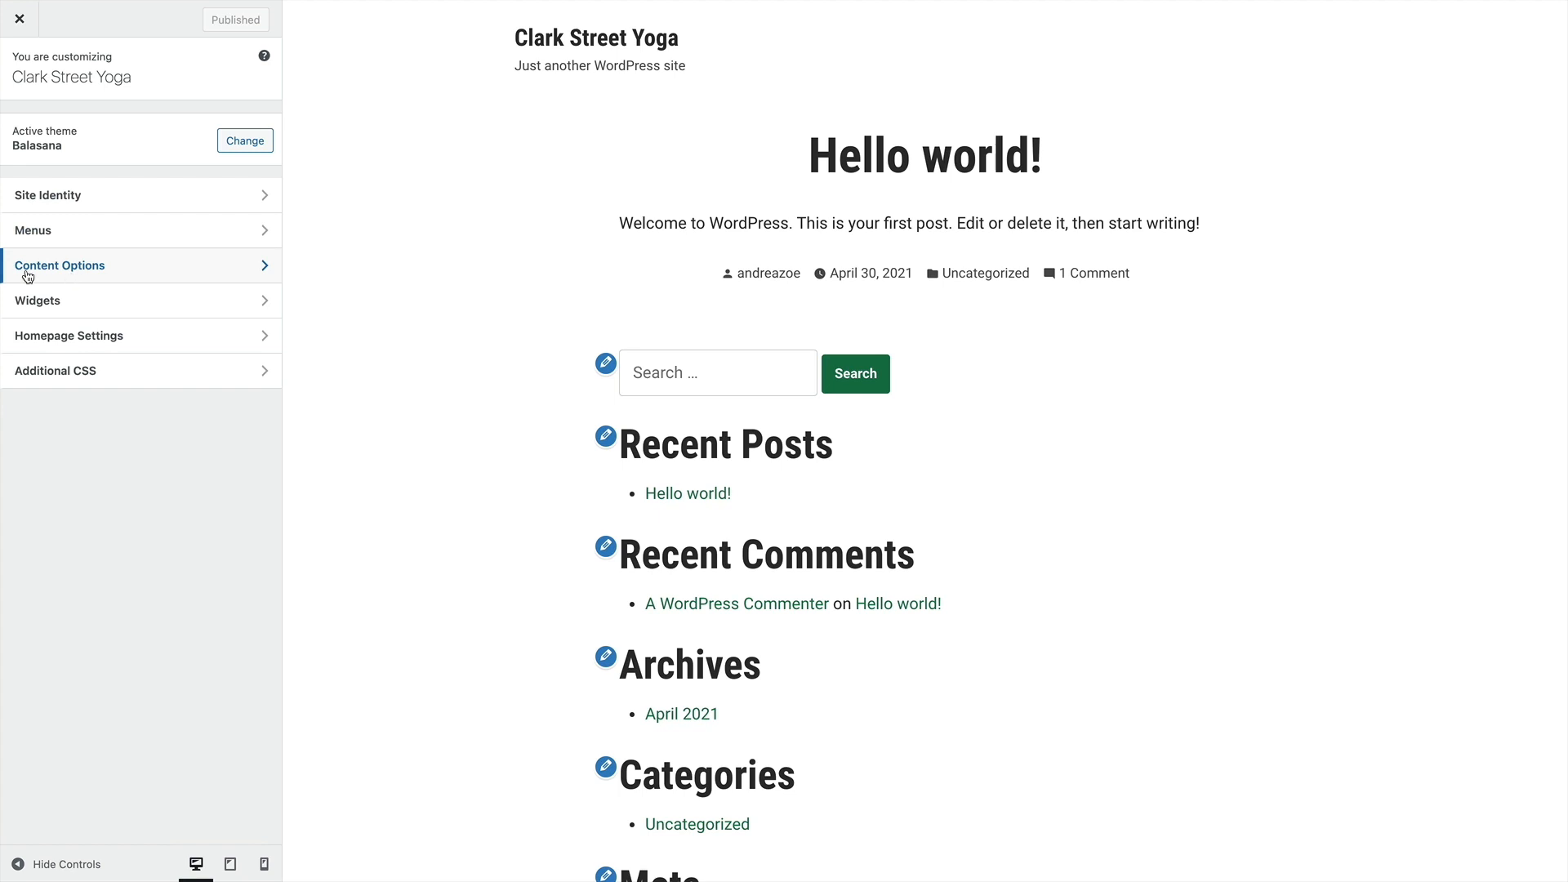
left_click(103, 274)
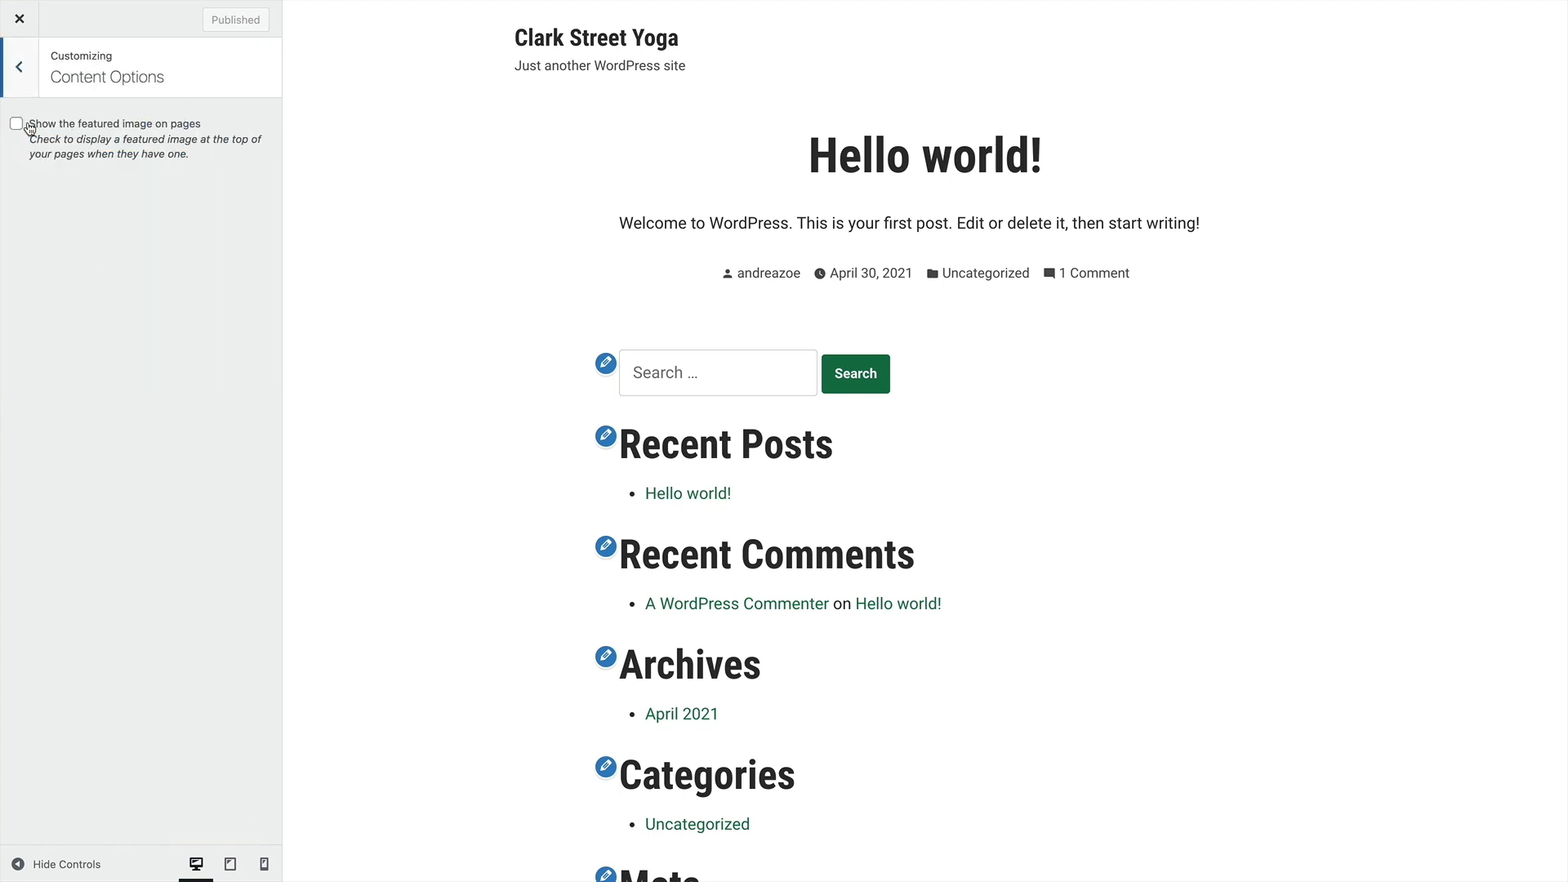
left_click(19, 67)
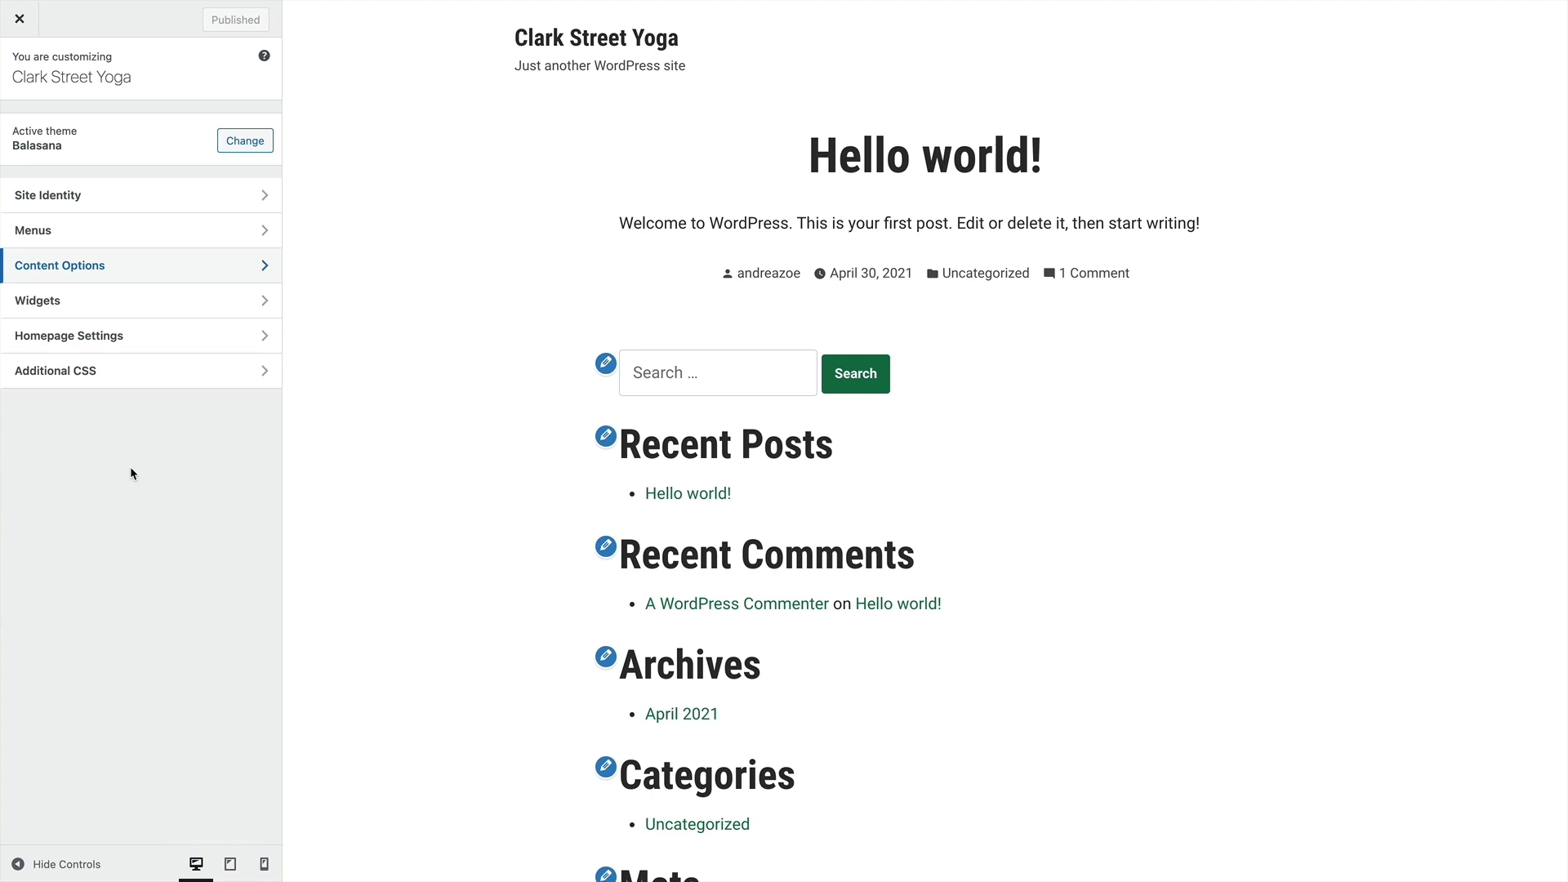
left_click(68, 207)
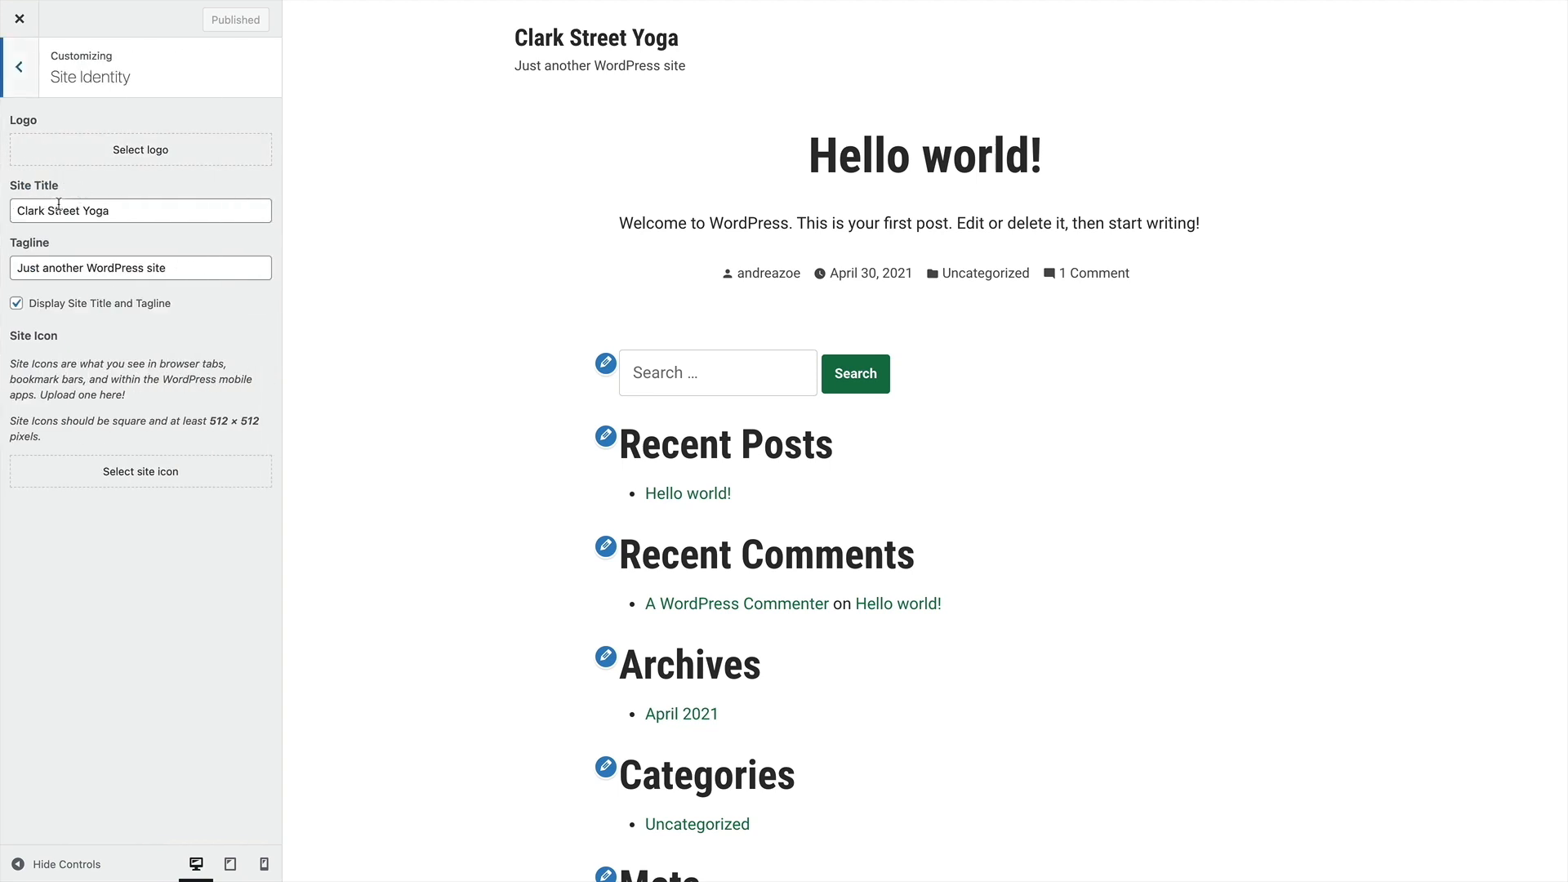
Try Barre as the site title in Site Identity and undo the title change
left_click_drag(125, 210, 18, 210)
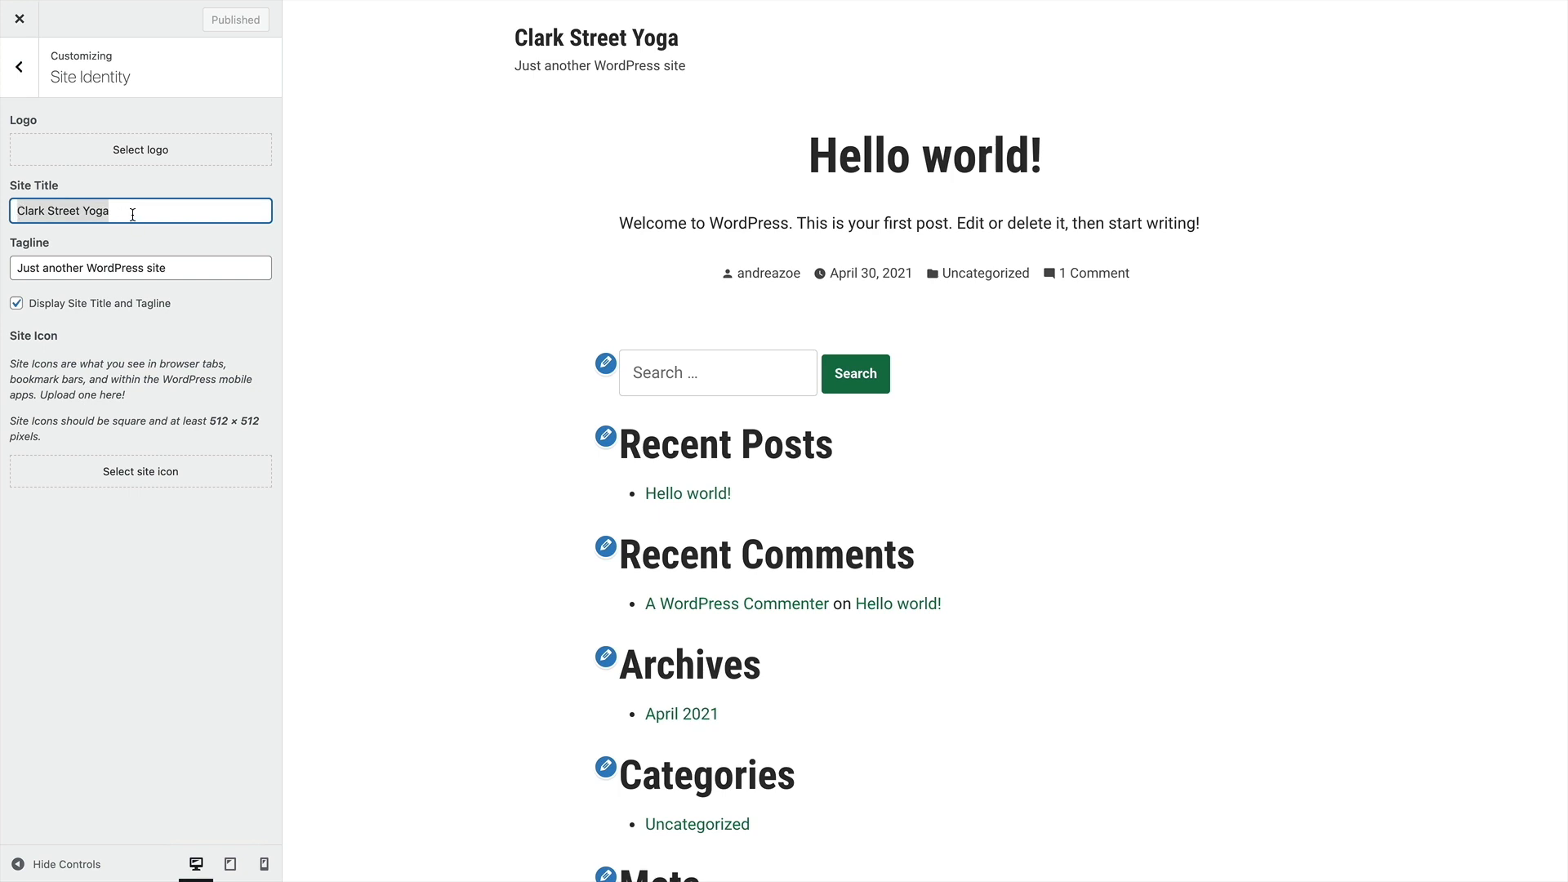
type("Barre")
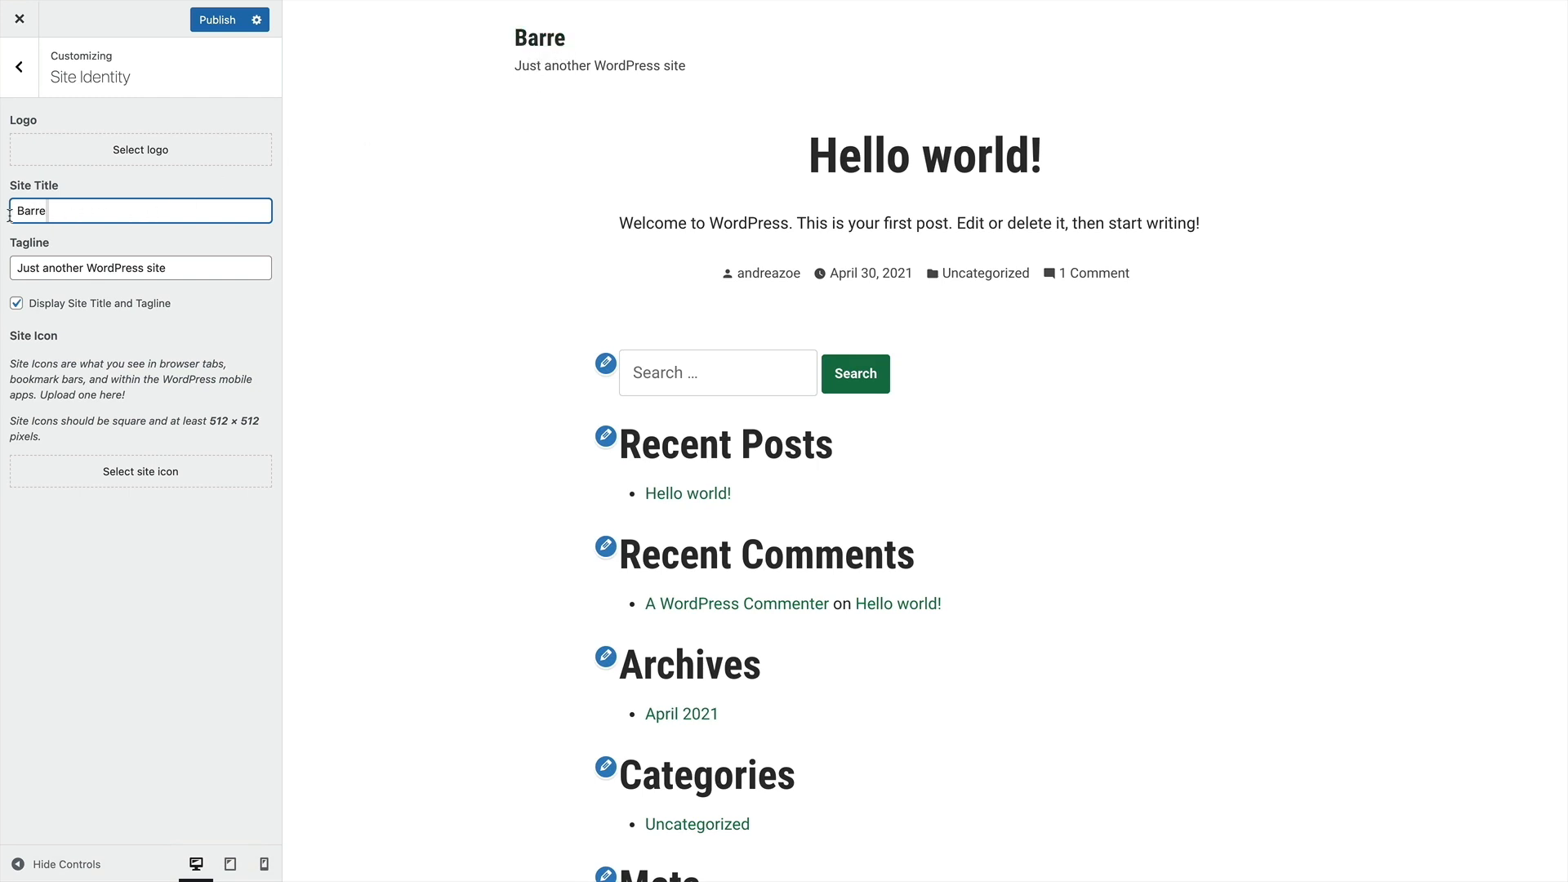
key("BackSpace")
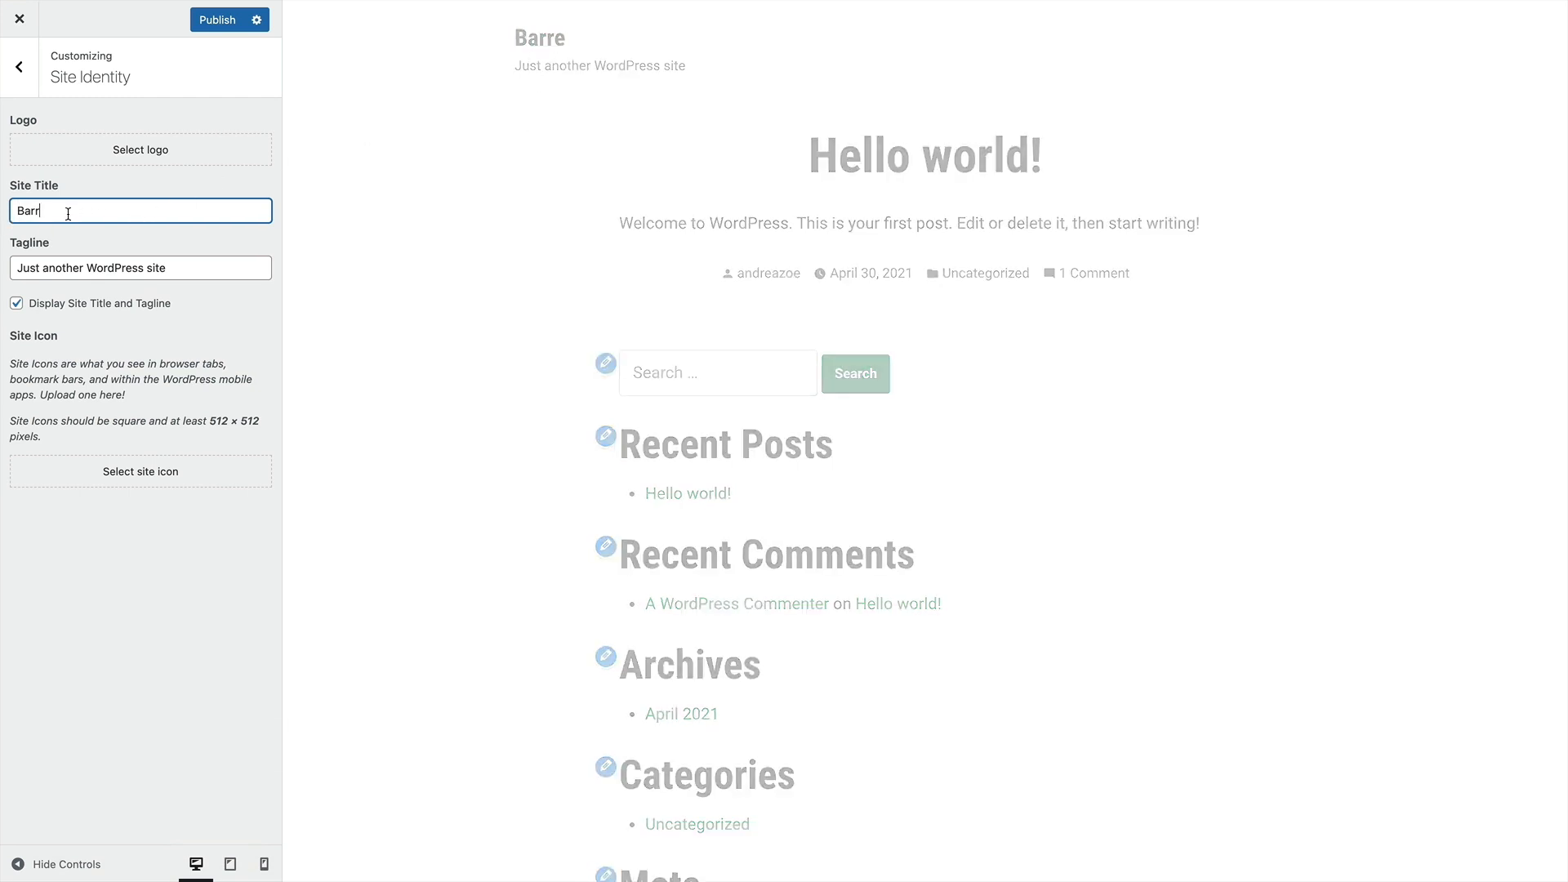
key("BackSpace")
key("BackSpace")
key("BackSpace")
key("super+z")
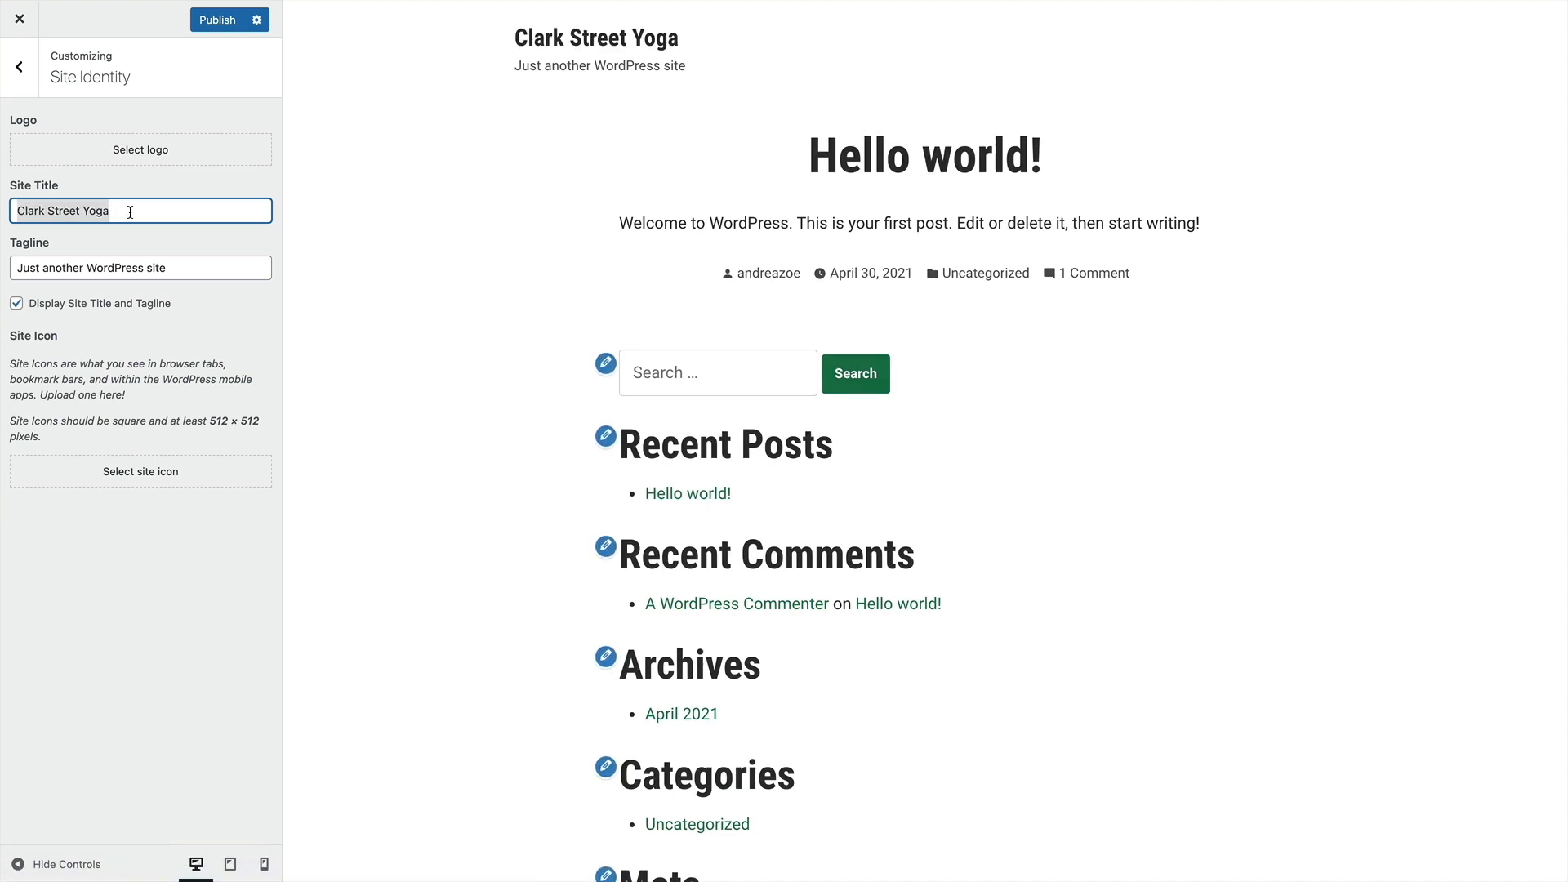
left_click(131, 213)
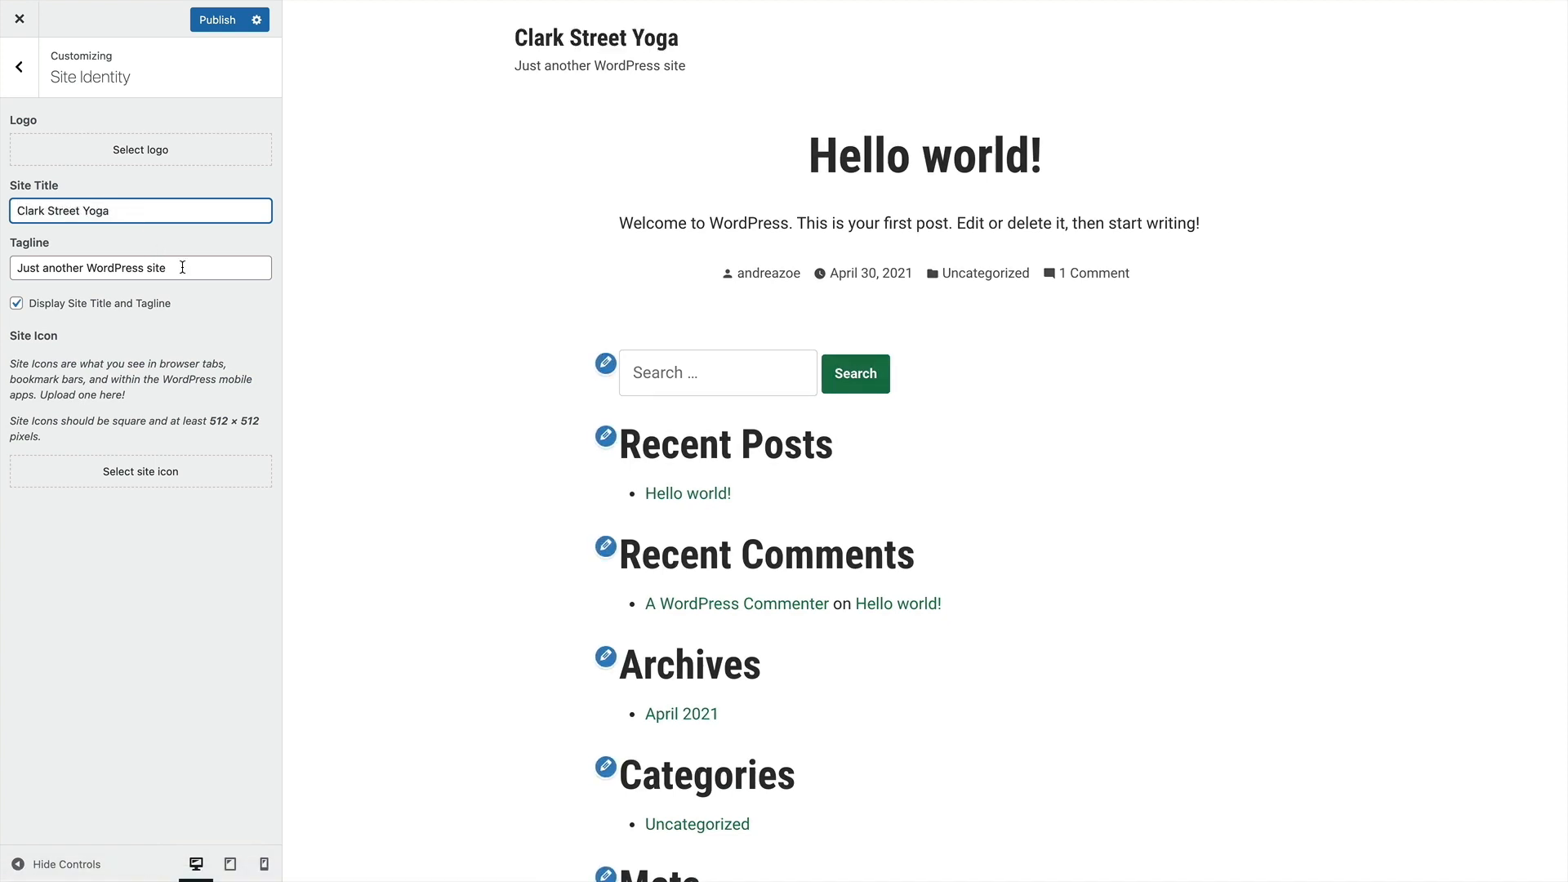
Replace the default tagline with "New York's Favorite Barre and Yoga School"
left_click_drag(182, 267, 3, 276)
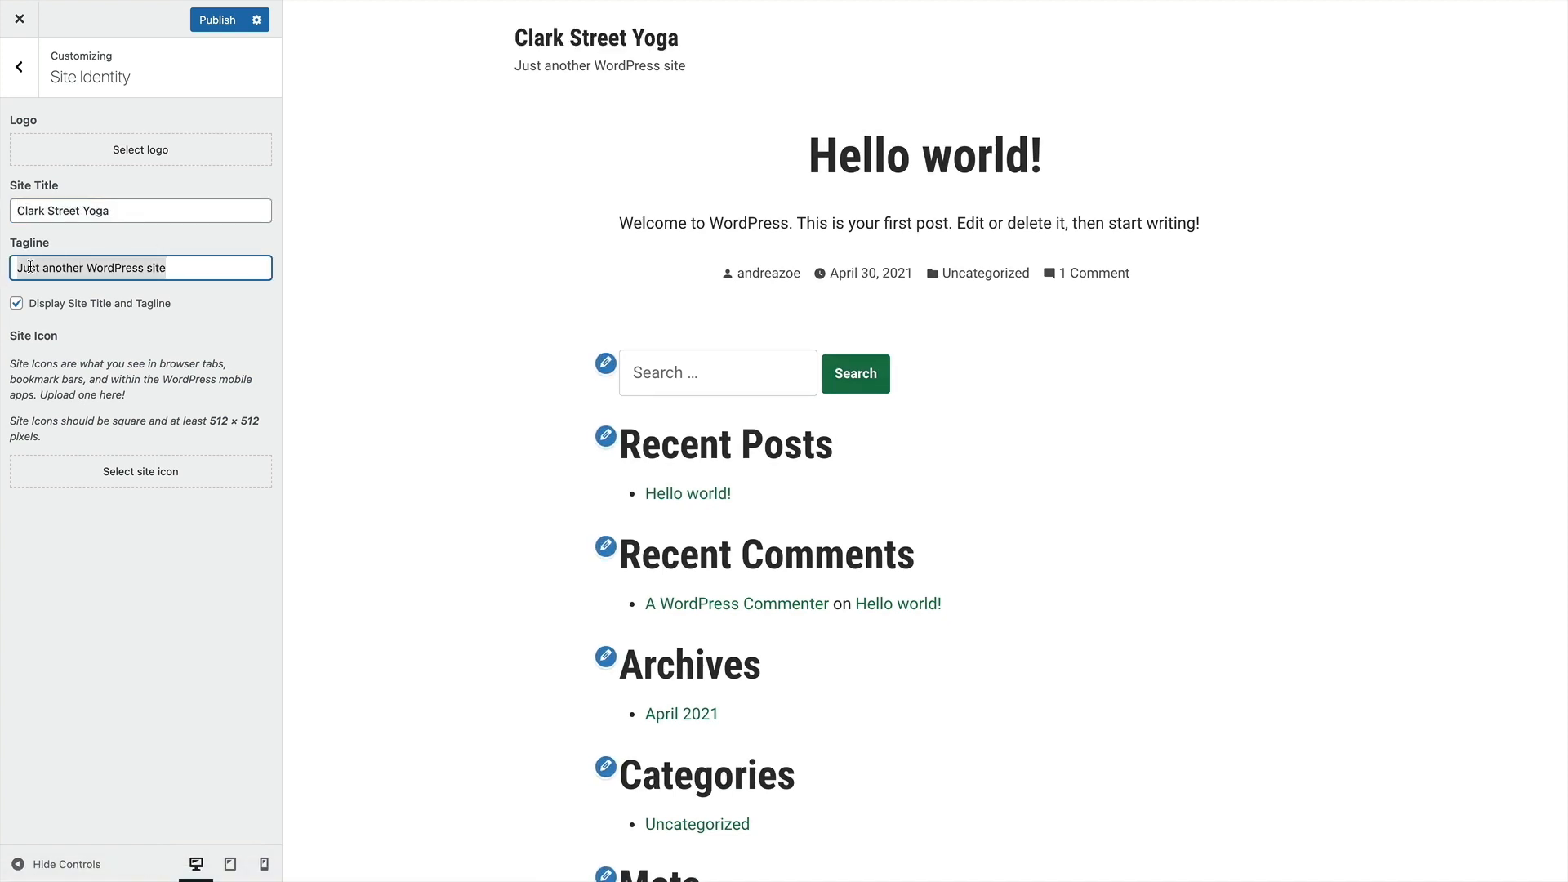
key("BackSpace")
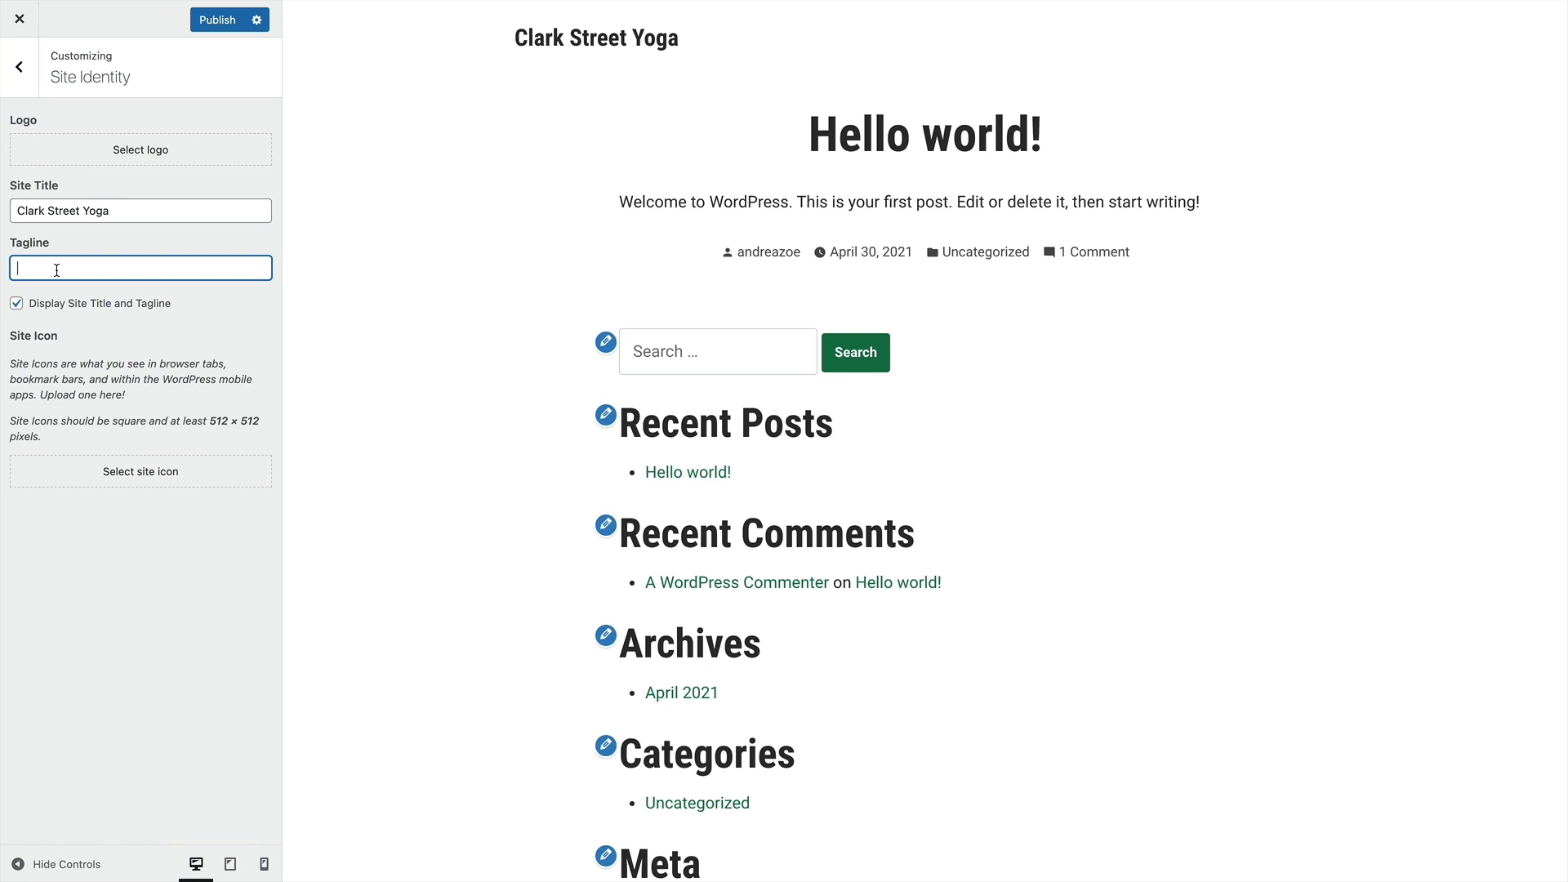
type("New York's ")
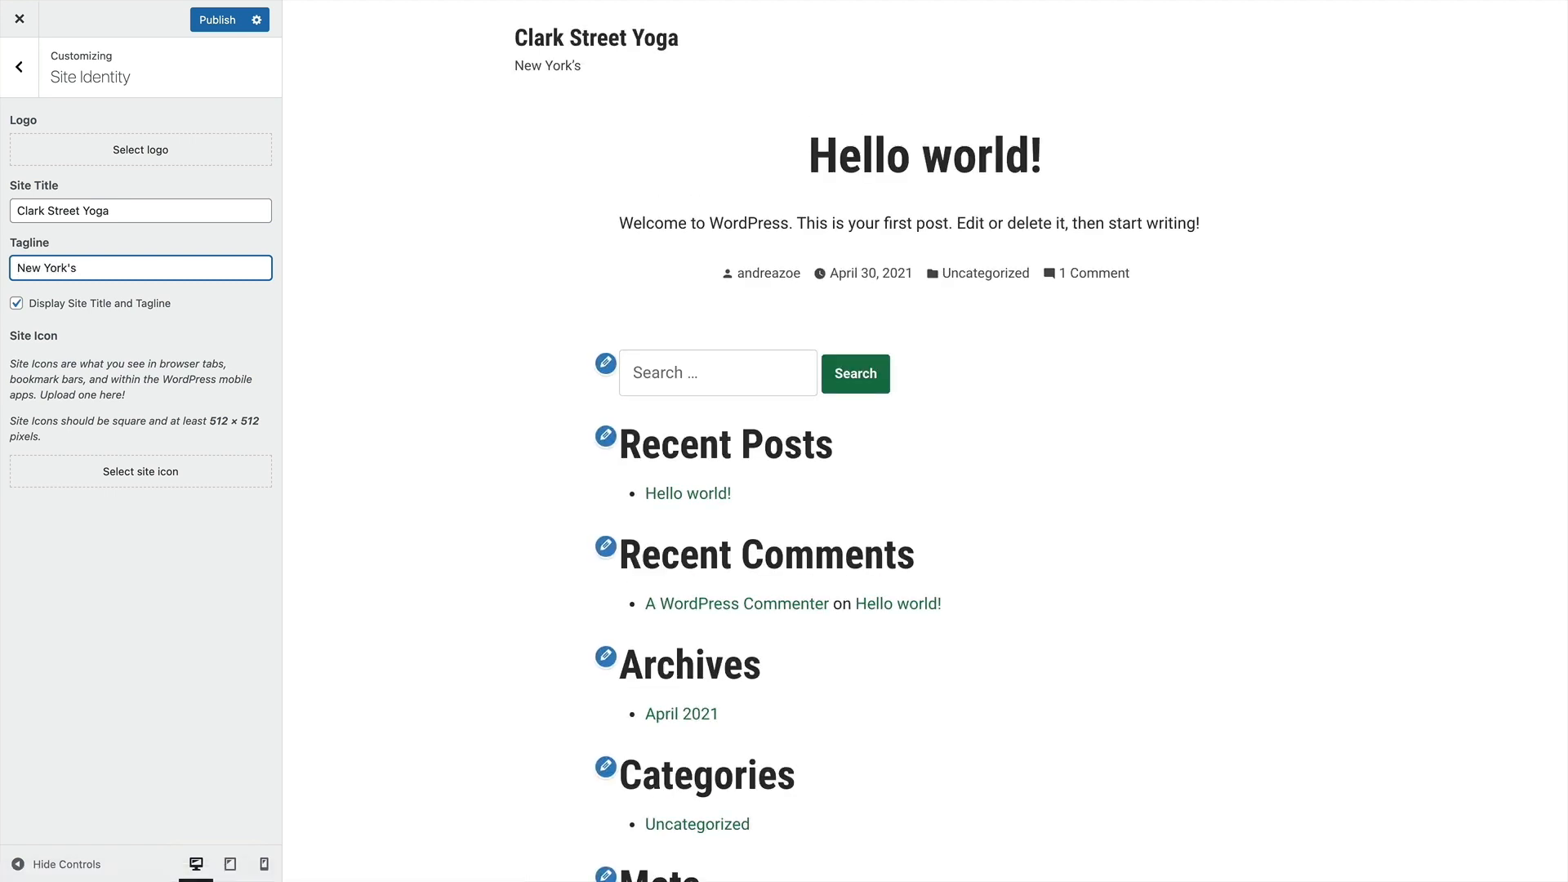
type("Favorite Barre and Yoga ")
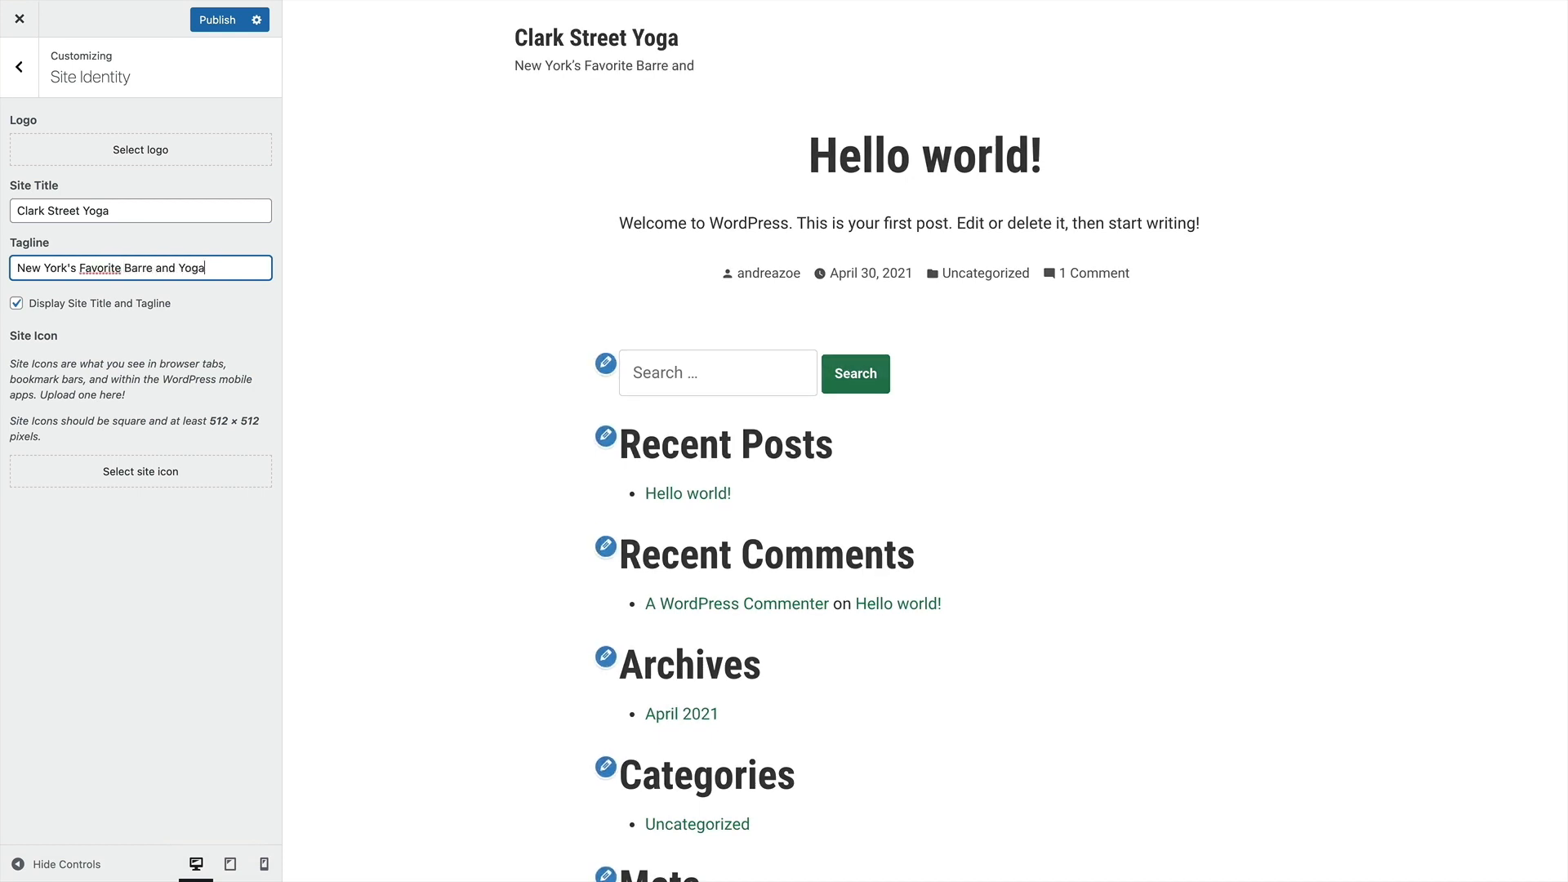
type("School")
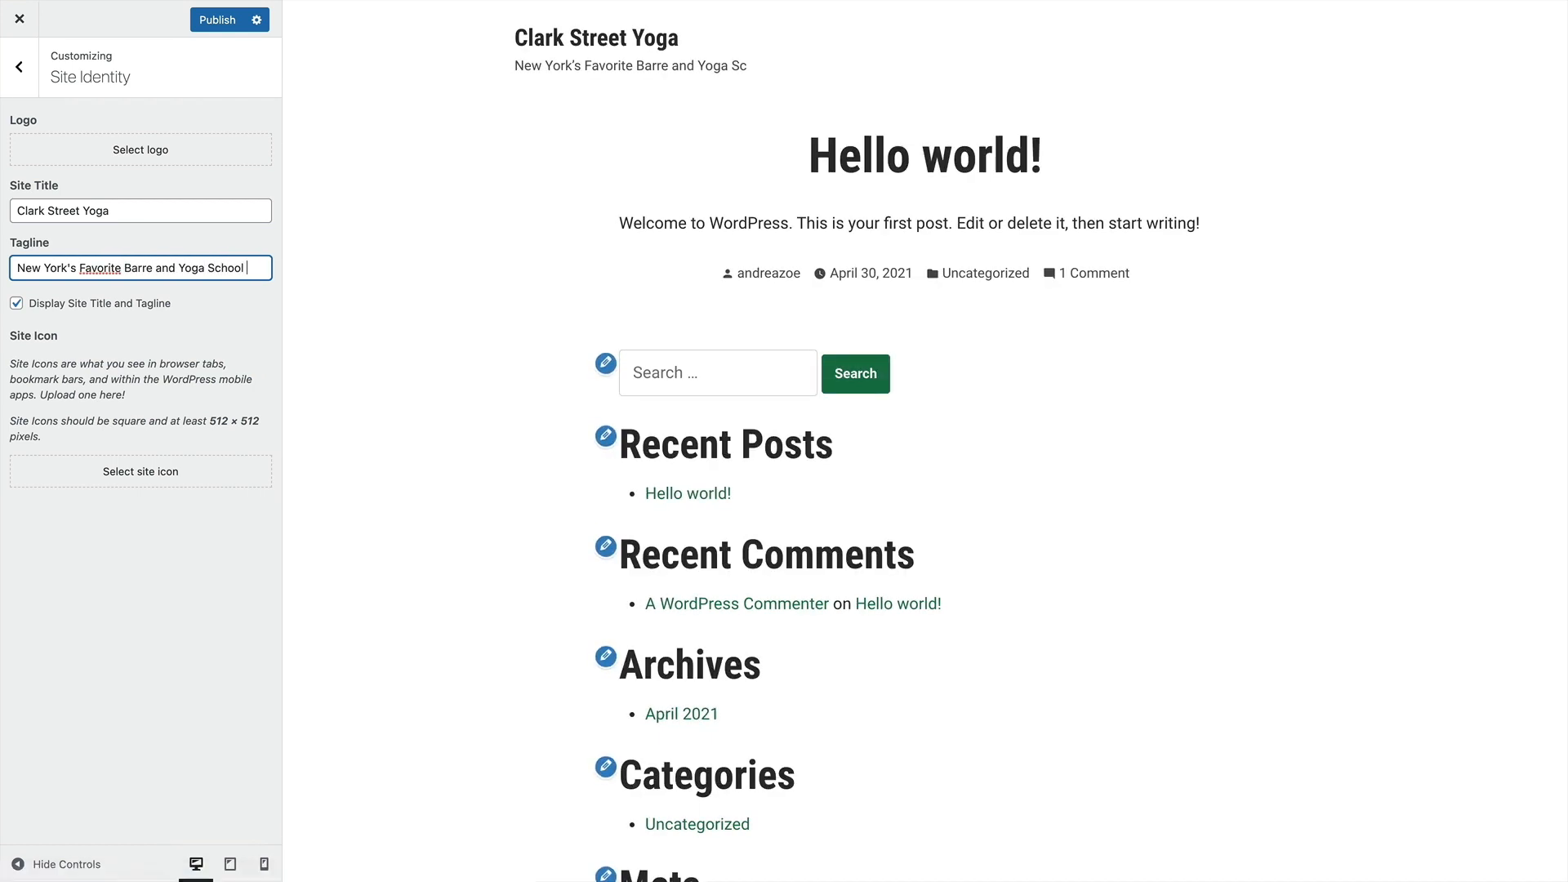
Clear the tagline and set it to "Yoga and Barre"
key("ctrl+a")
key("BackSpace")
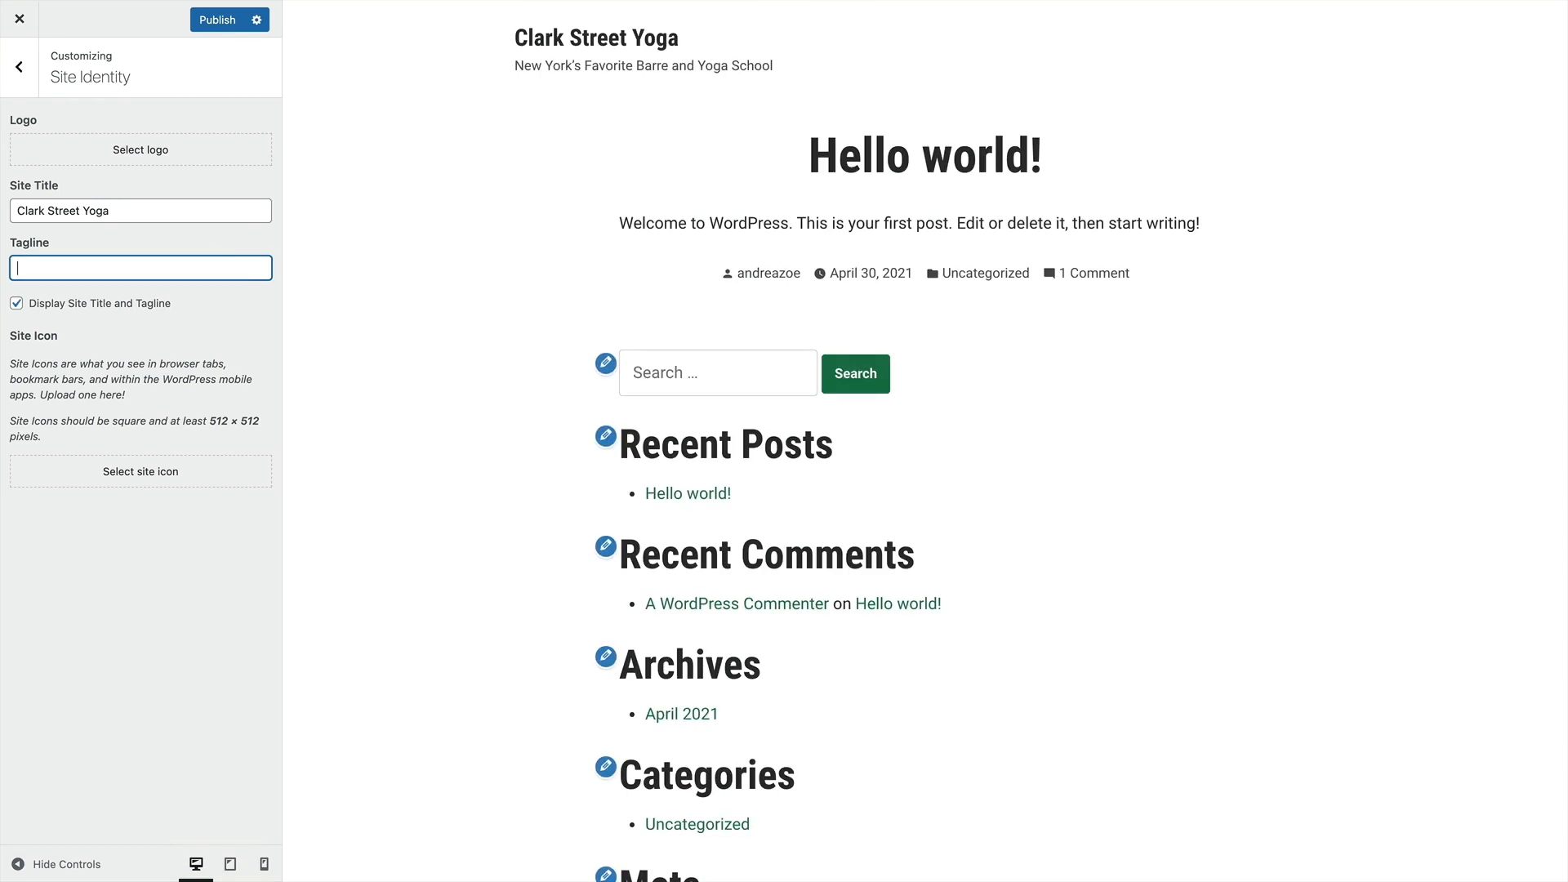
type("Yoga and Barre")
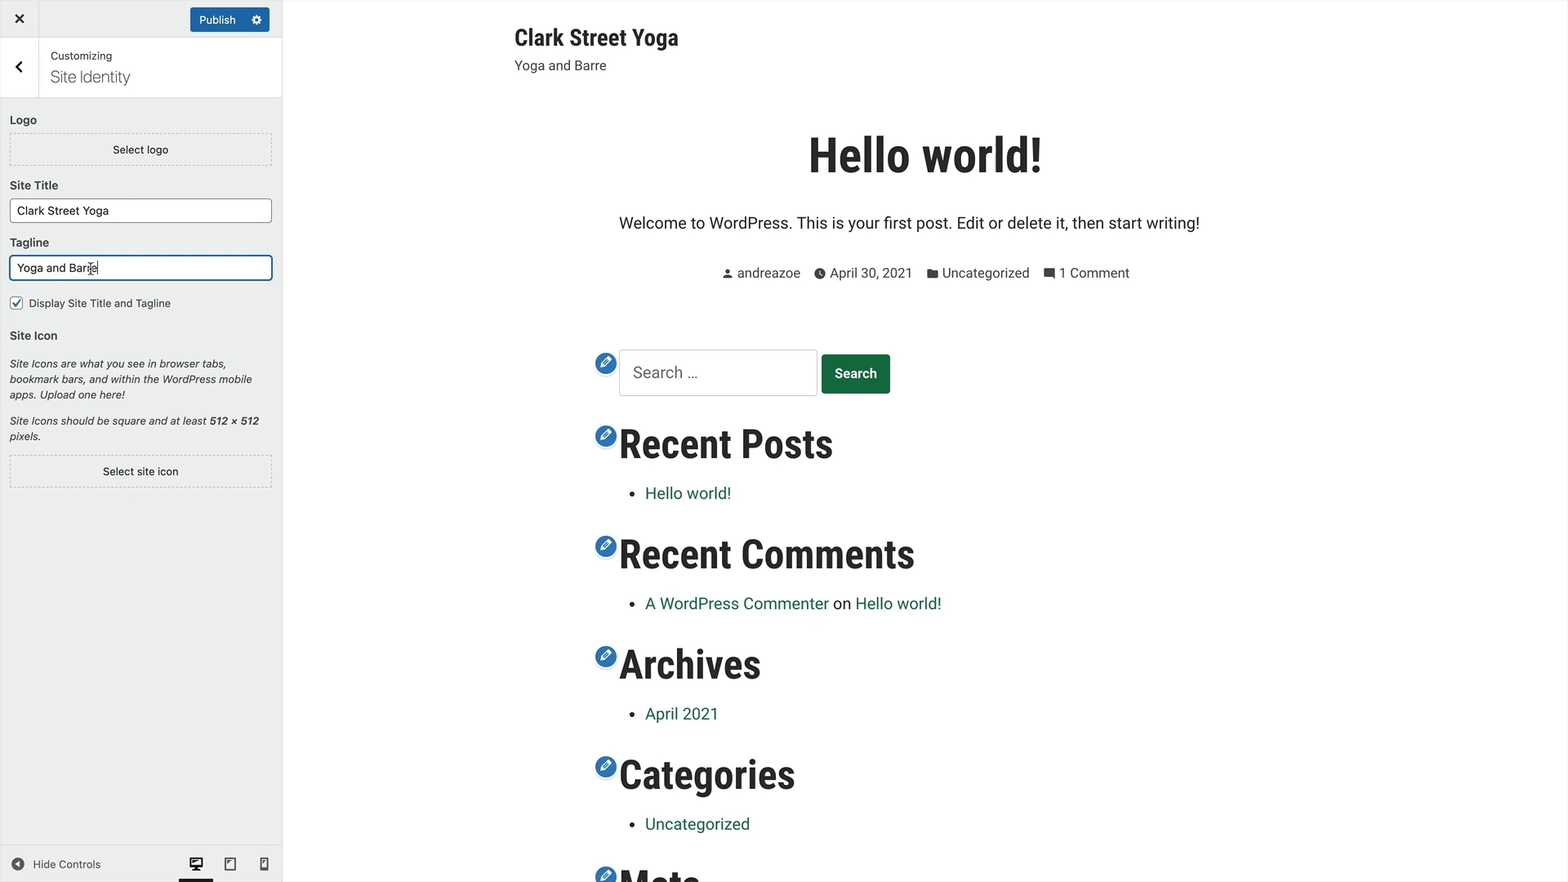
Hide the site title and tagline in the preview and turn their display back on
left_click(18, 307)
left_click(18, 306)
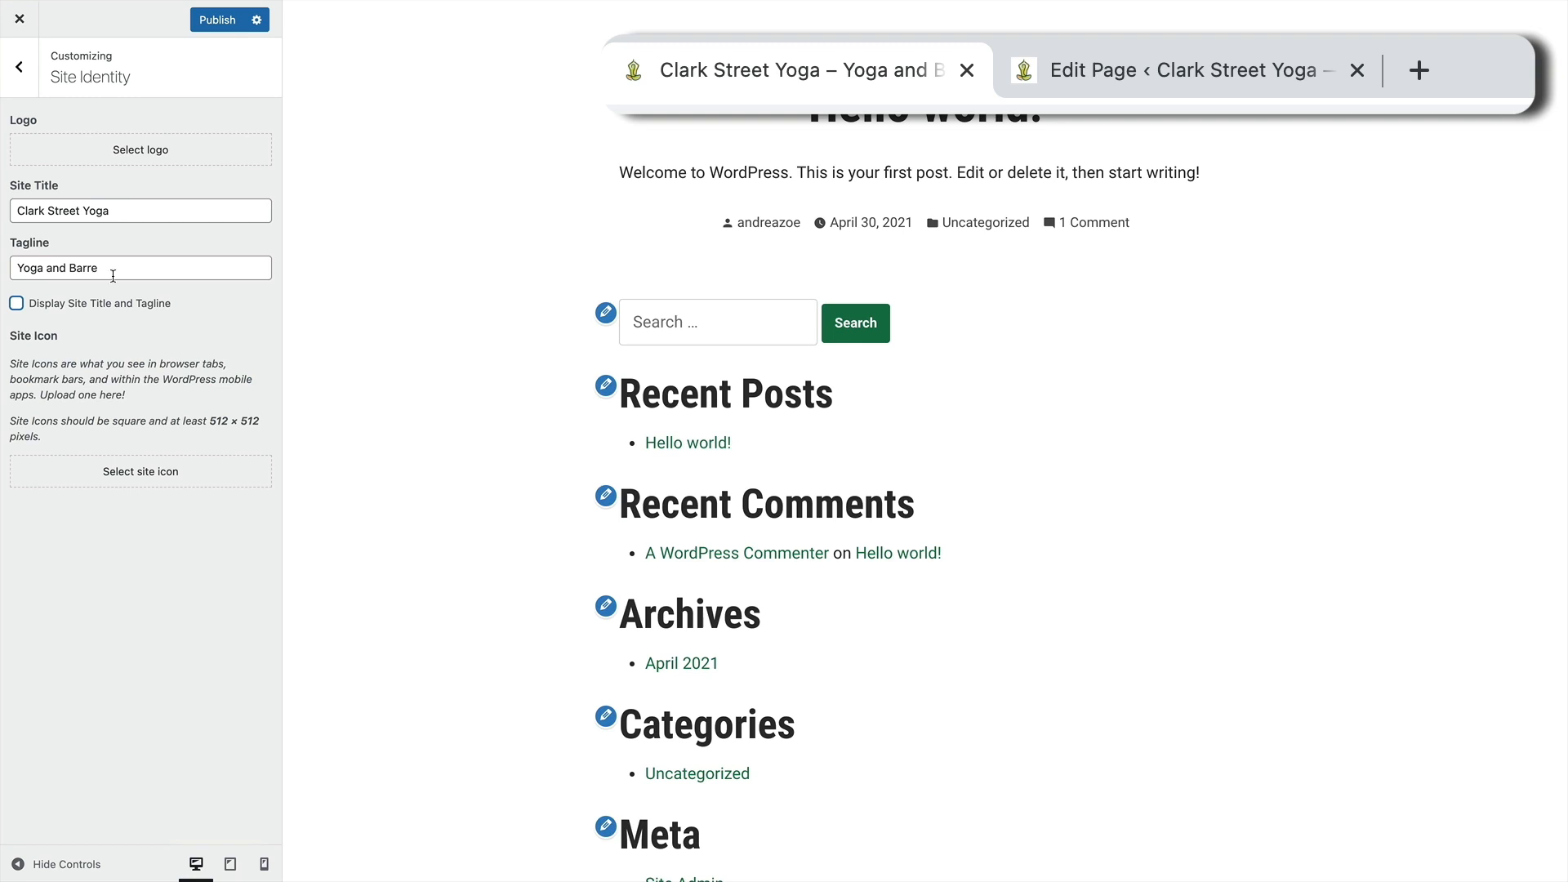
left_click(17, 305)
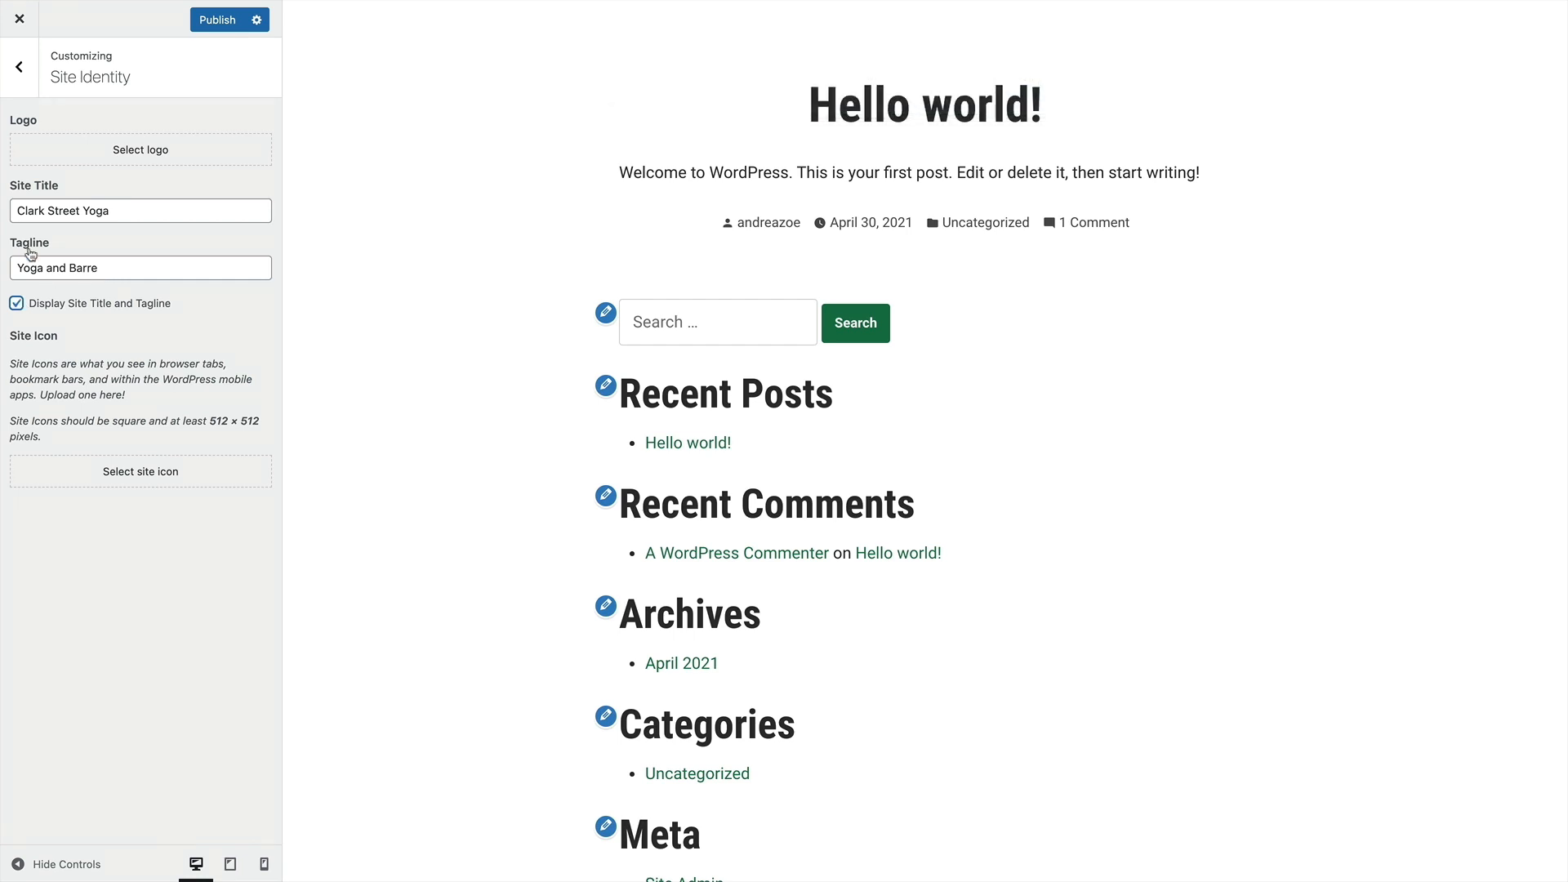
Upload the CSY-logo PNG from the Desktop to the media library in the site's logo selection
left_click(136, 153)
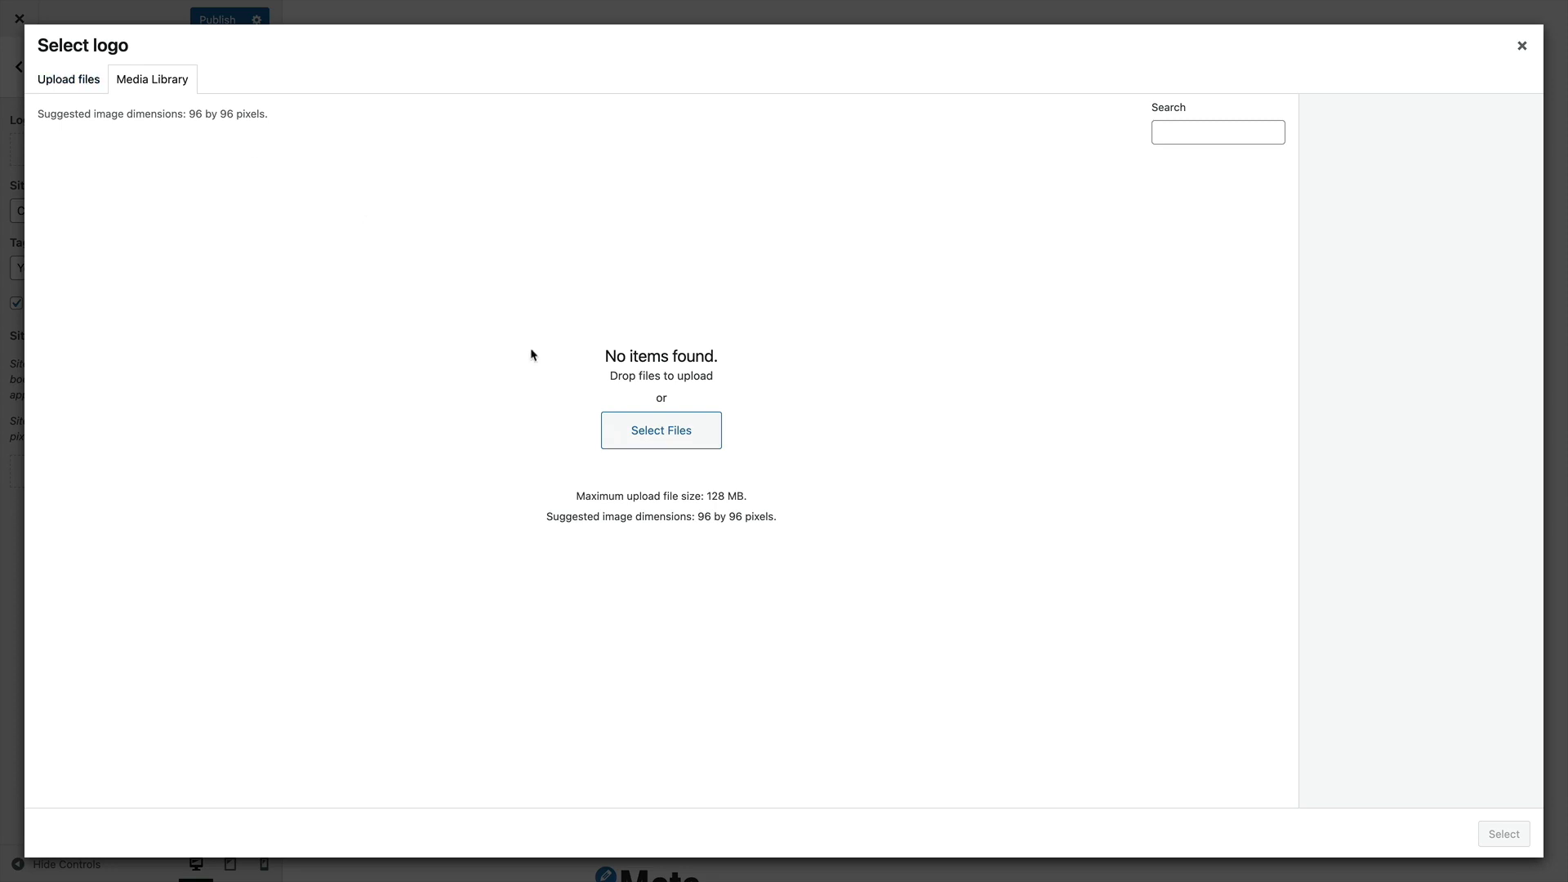
left_click(1521, 41)
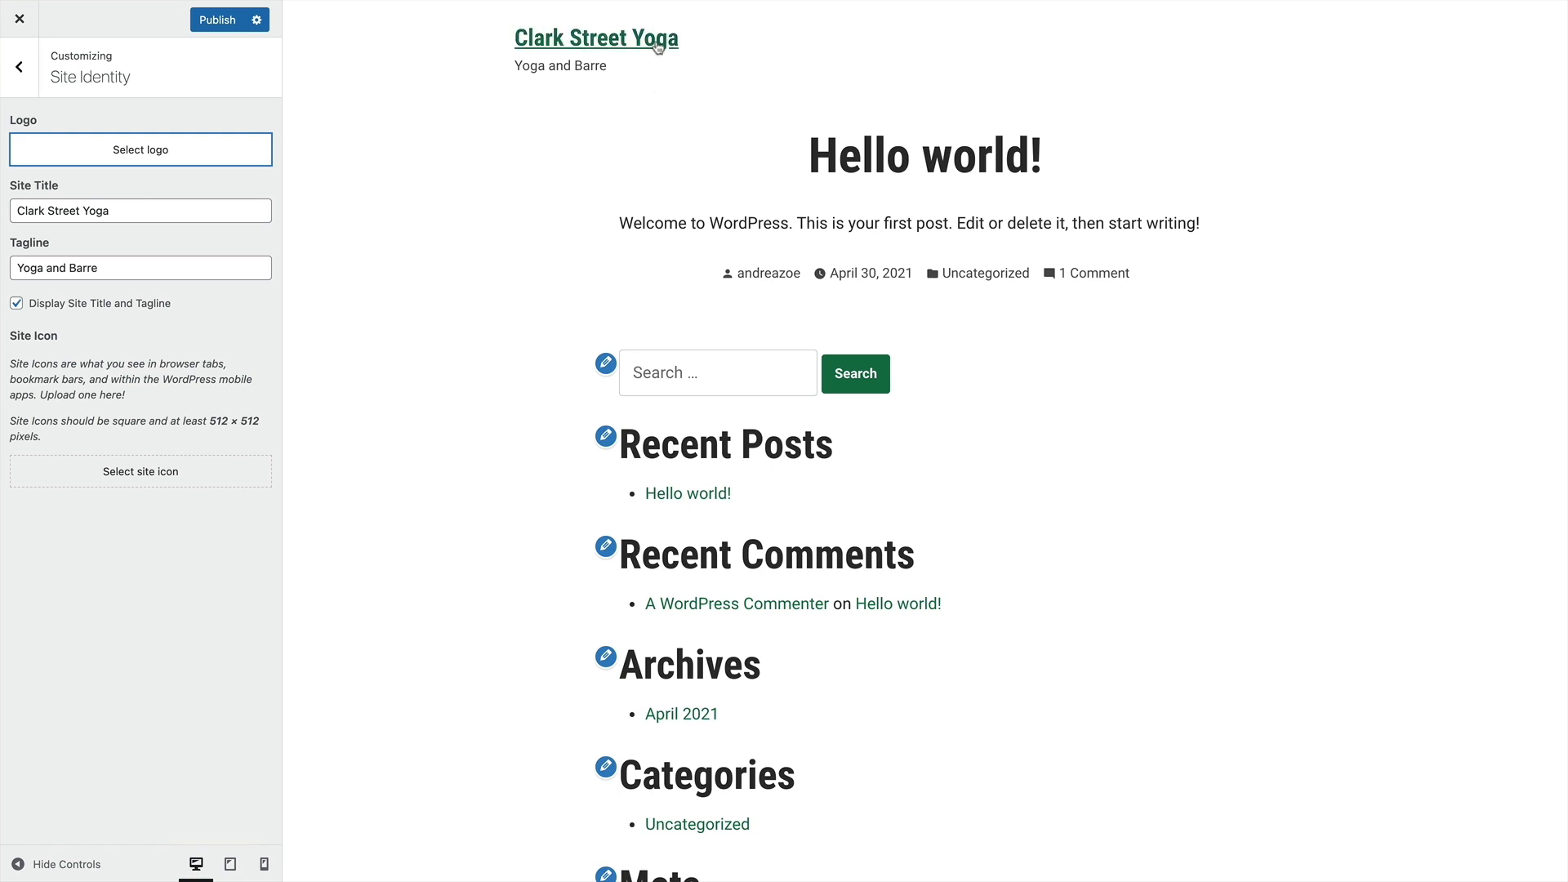
left_click(142, 158)
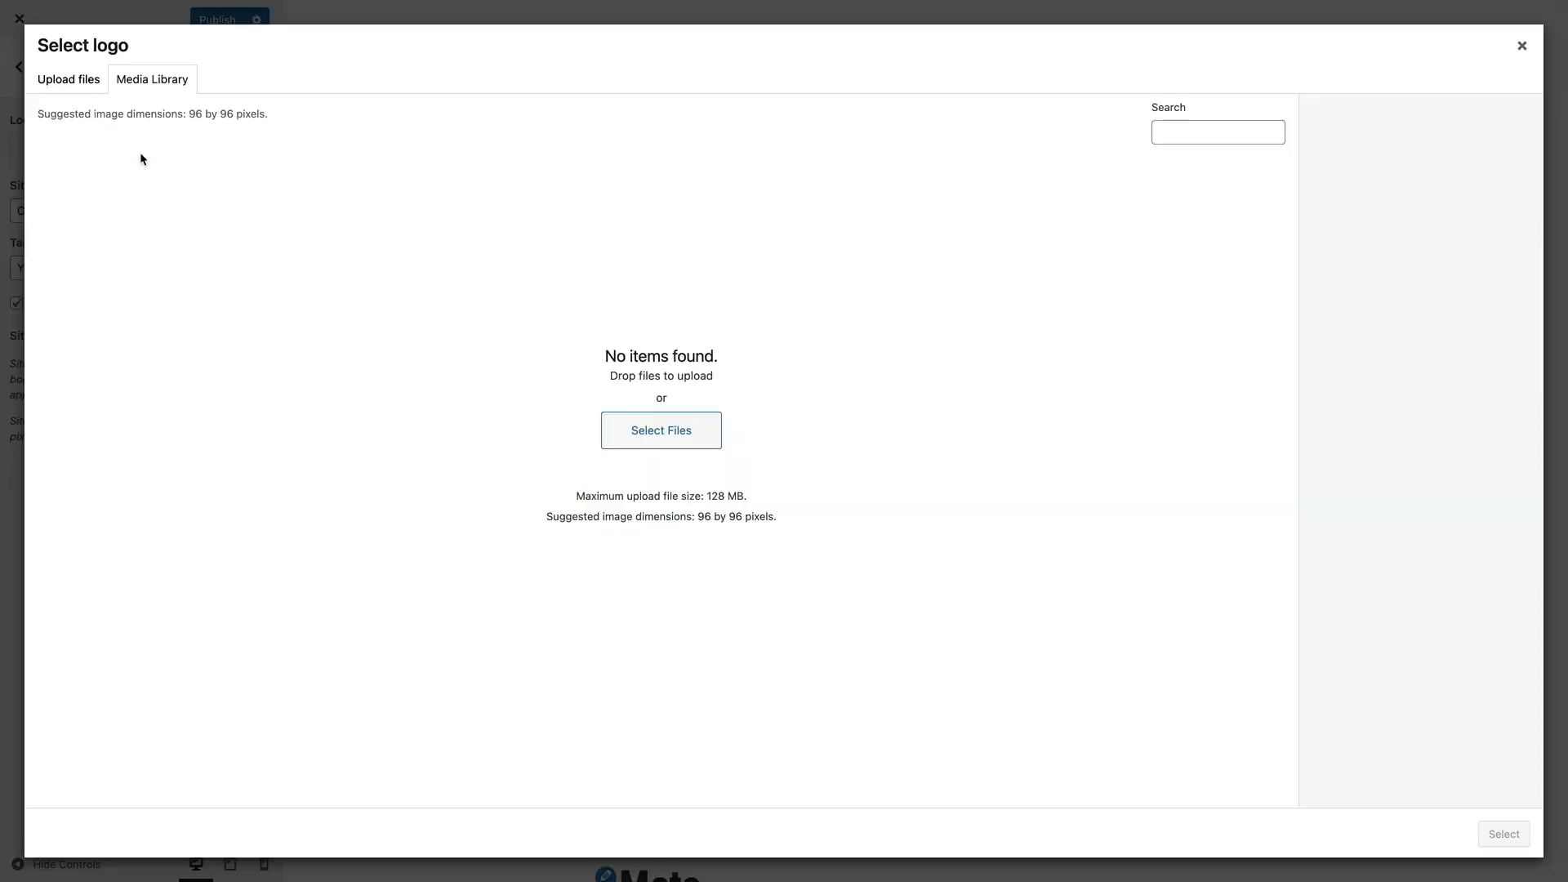
left_click(633, 430)
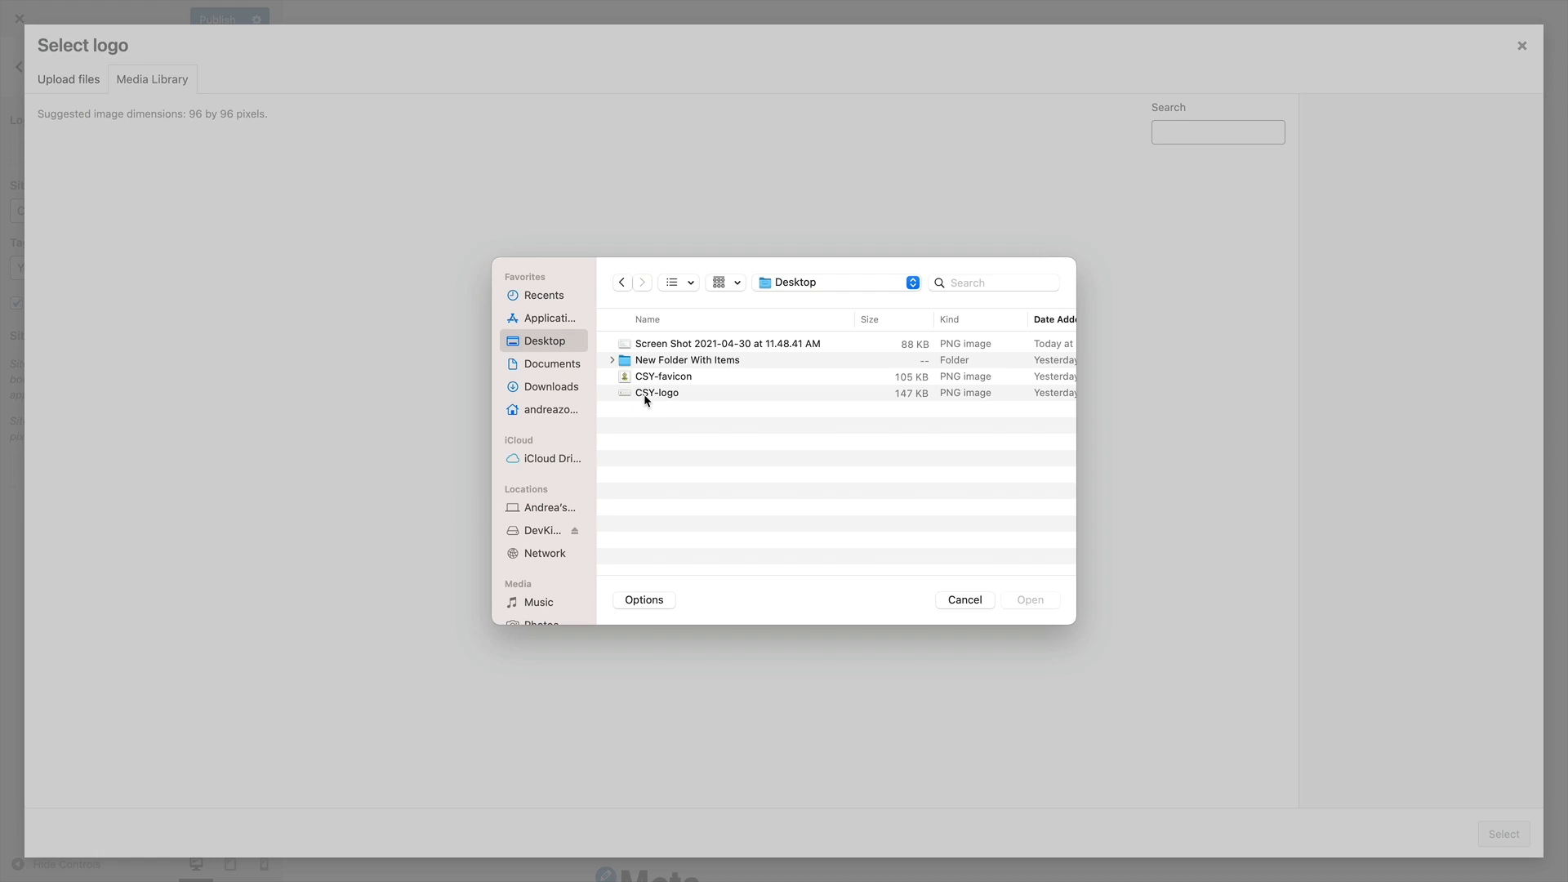
left_click(645, 394)
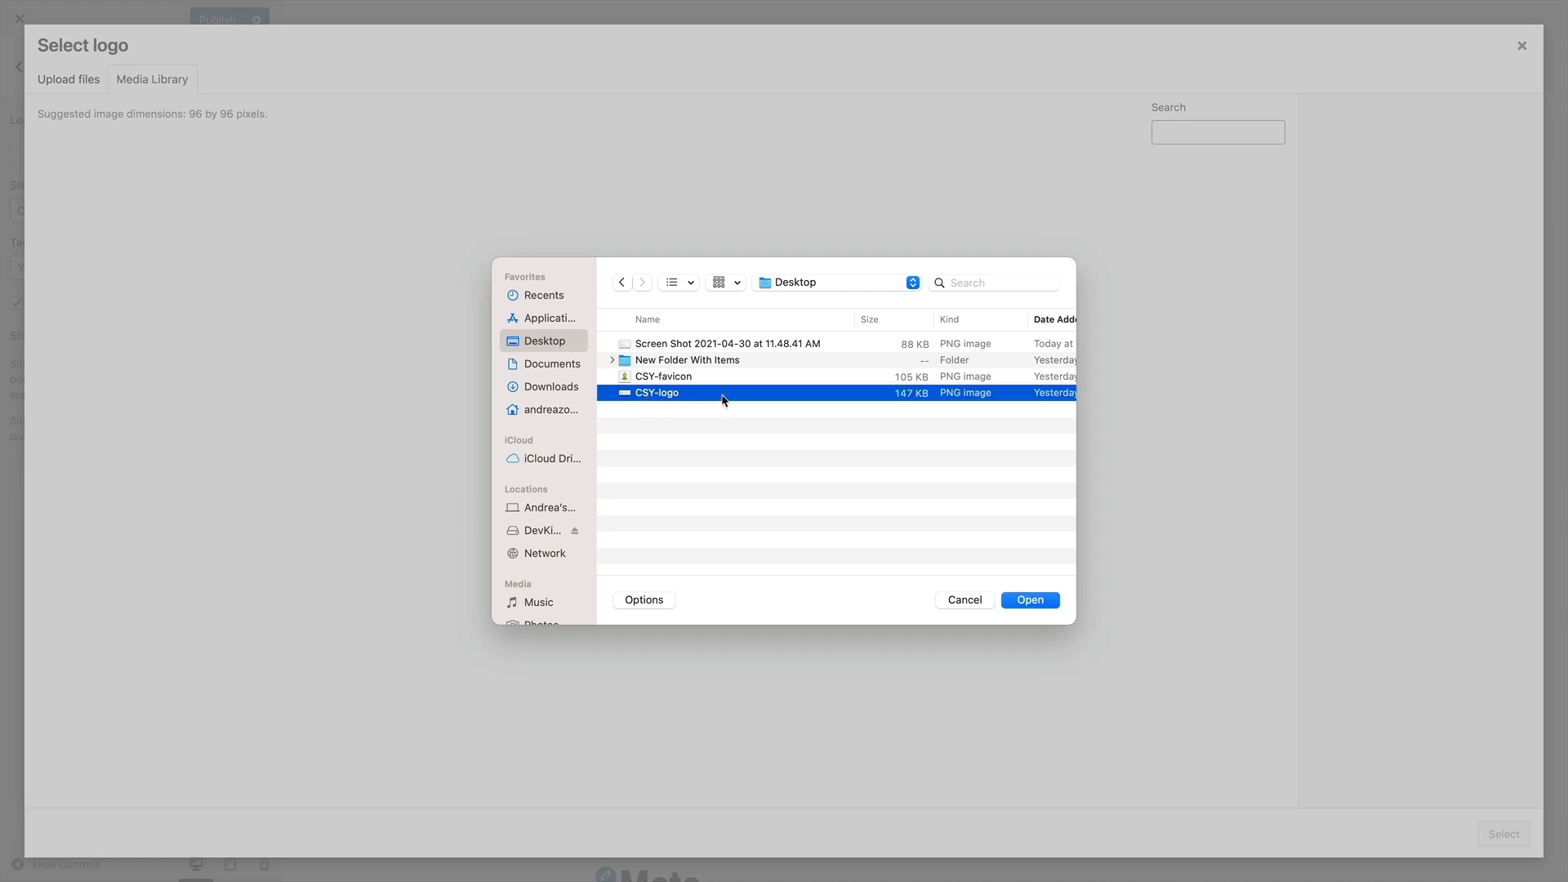
left_click(1030, 600)
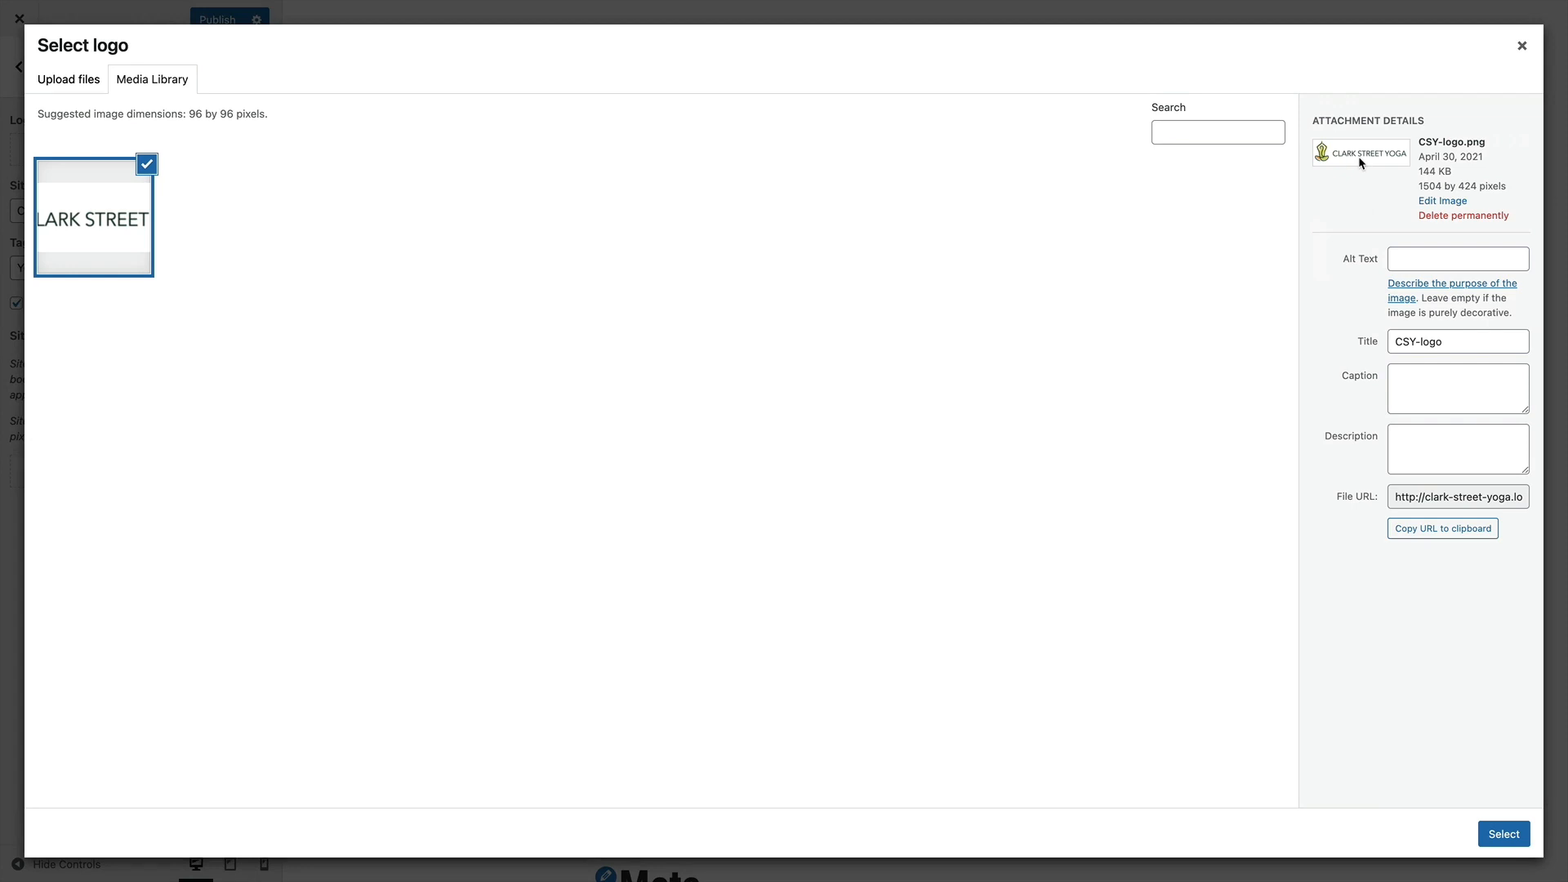
left_click(1402, 260)
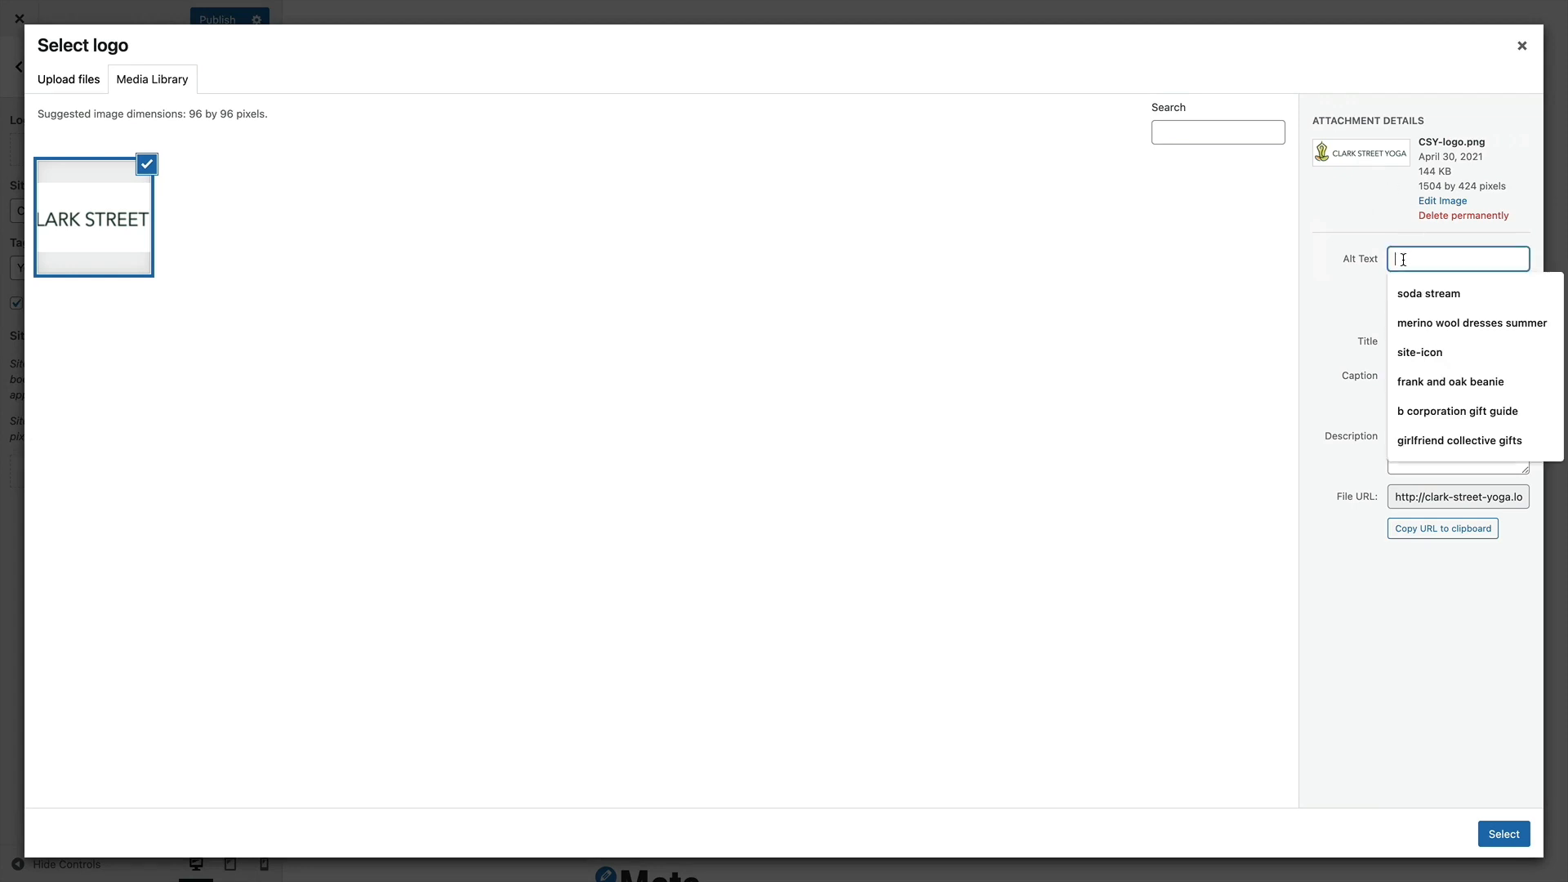
left_click(1329, 232)
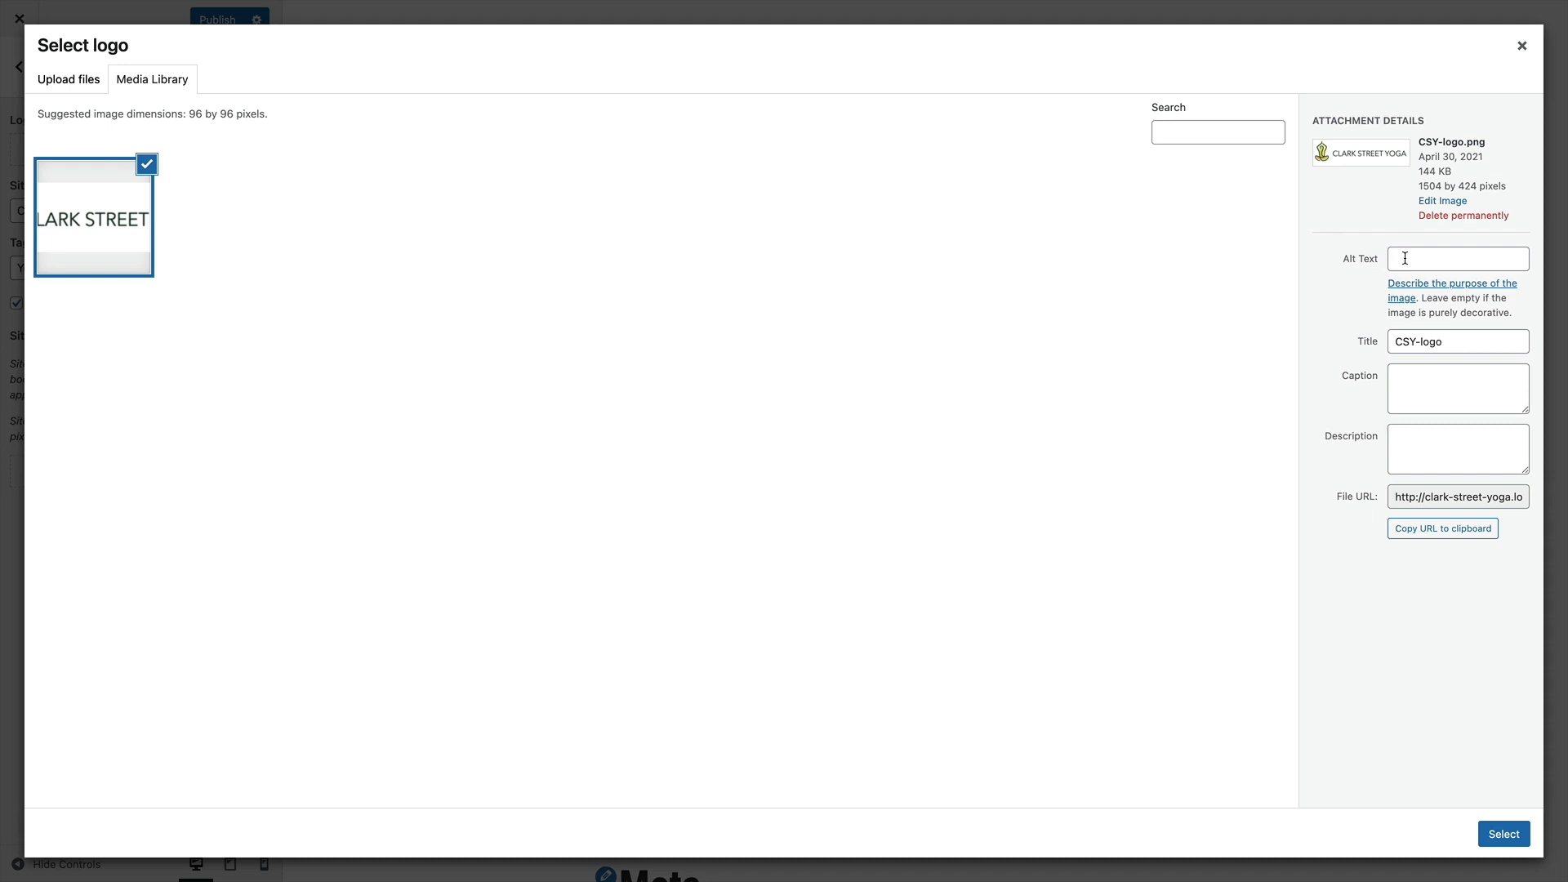
Fill in the alt text of the uploaded CSY-logo image and choose it as the site logo
left_click(1404, 258)
type("clark street yoga")
left_click(1504, 834)
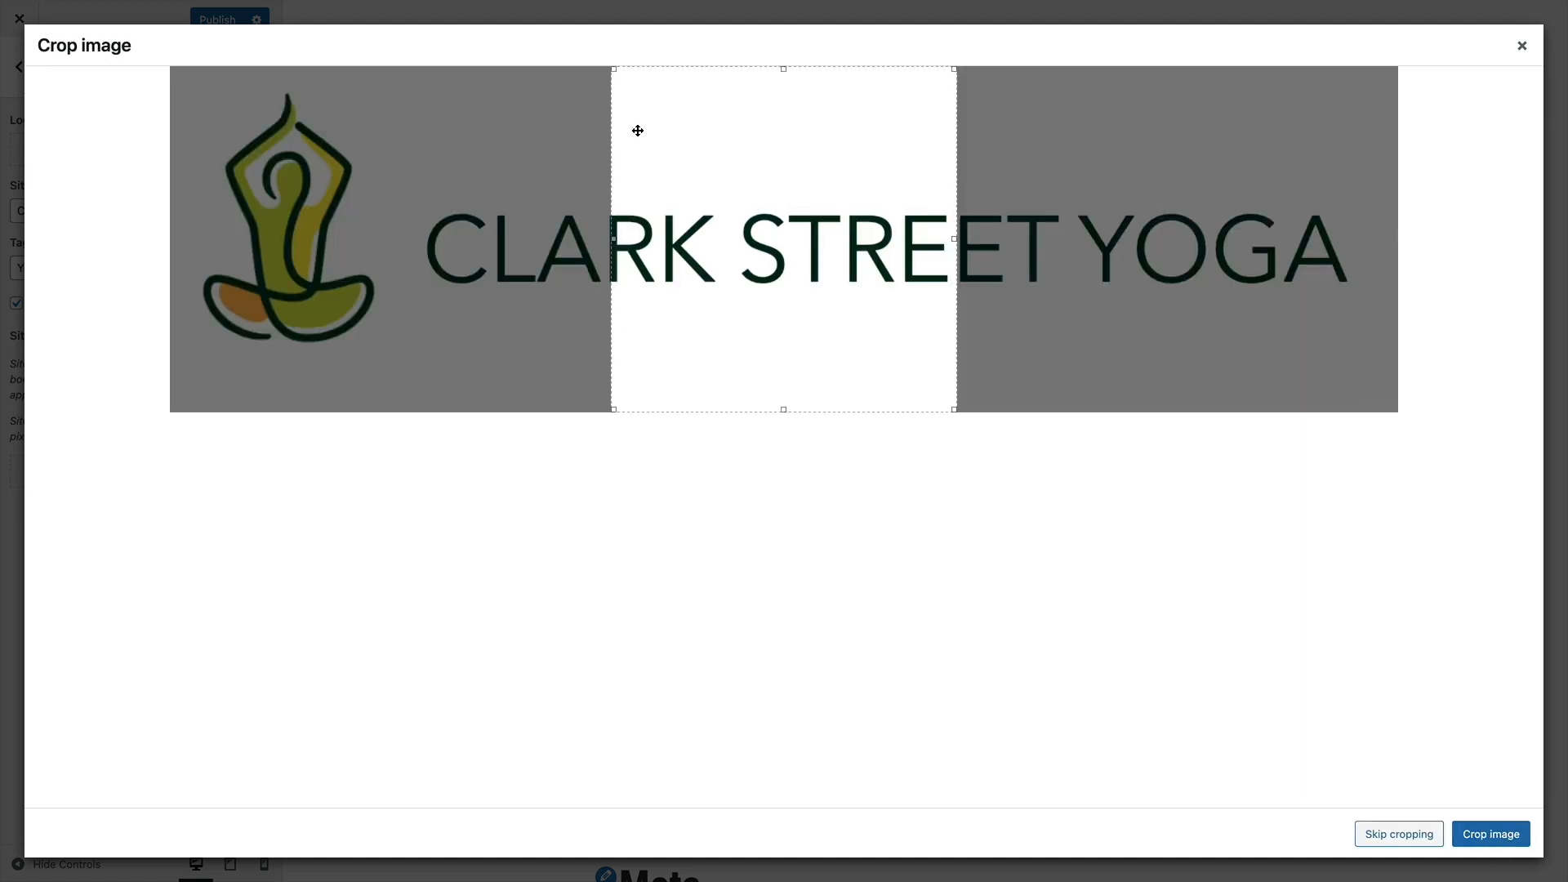
Extend the logo's crop area to both side edges to include the full image, and apply the crop
left_click_drag(613, 206, 135, 206)
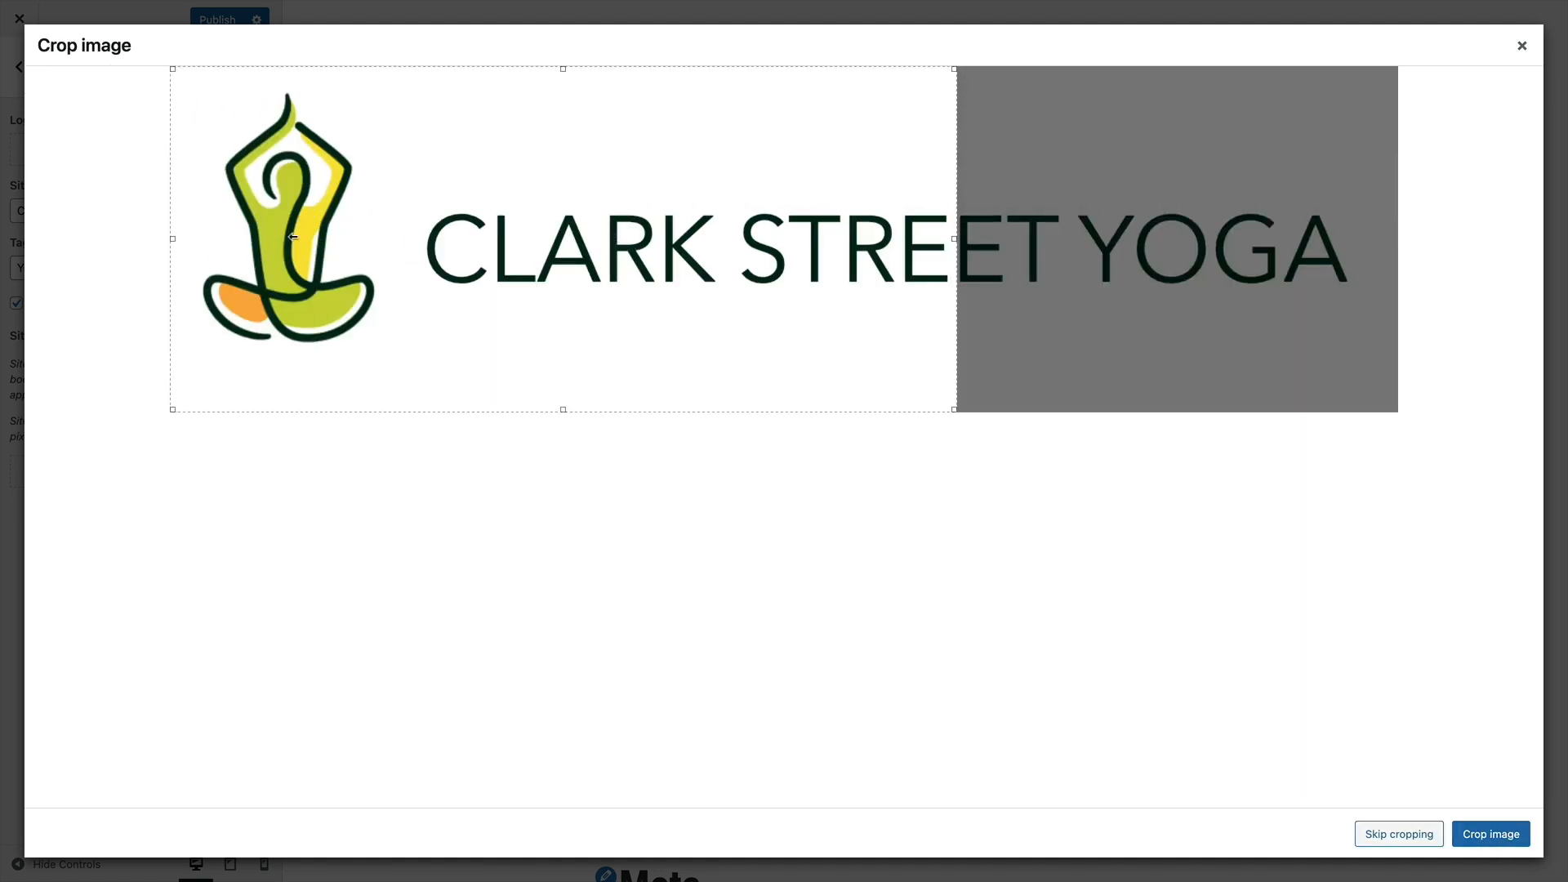
left_click_drag(955, 282, 1401, 278)
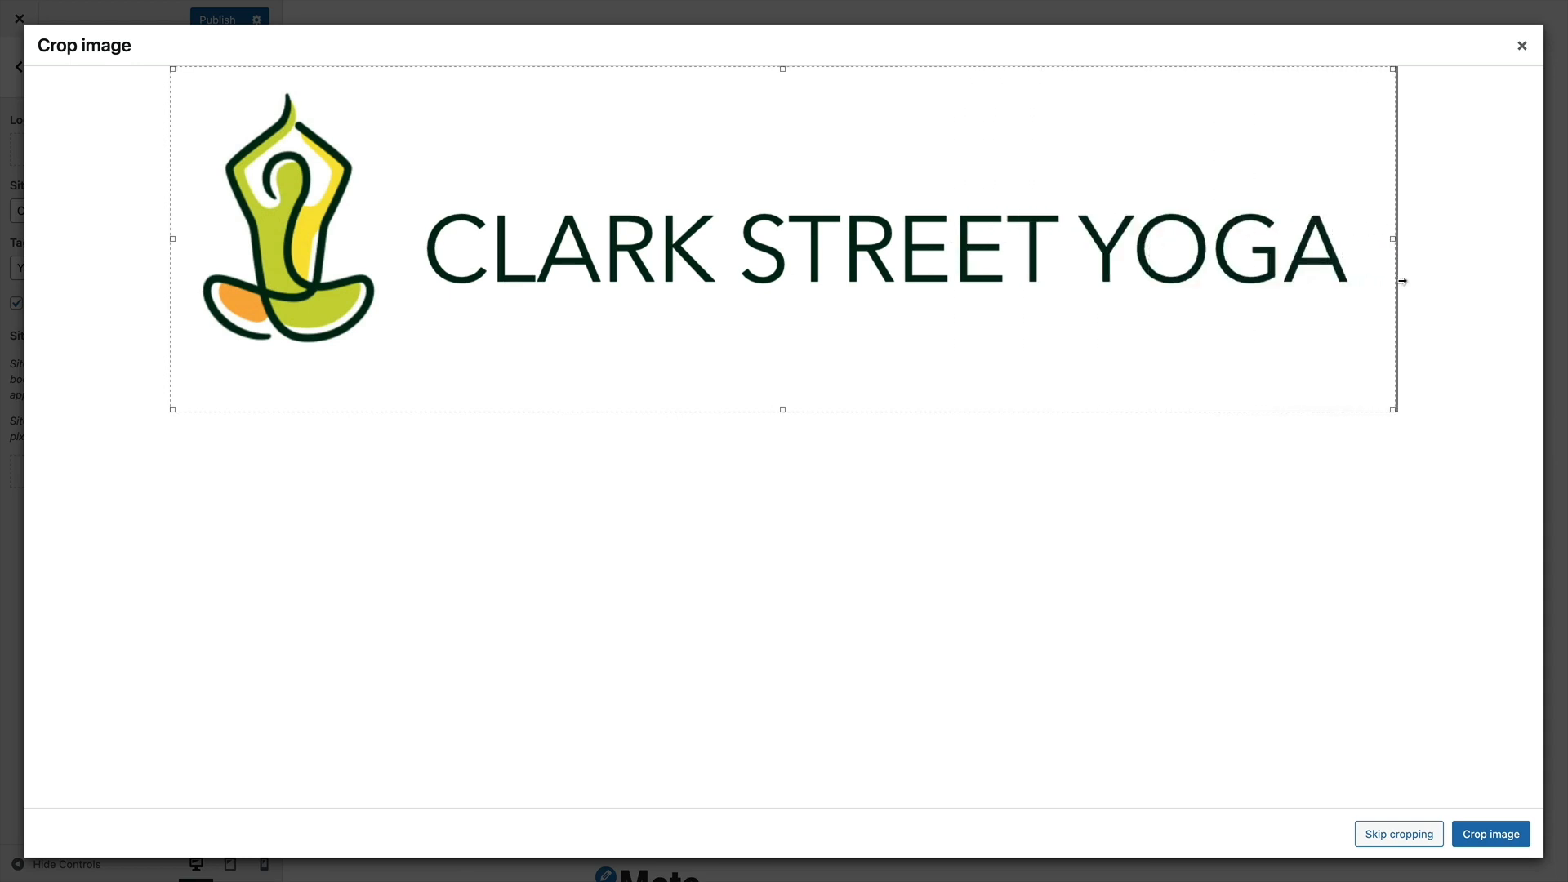
left_click(1487, 834)
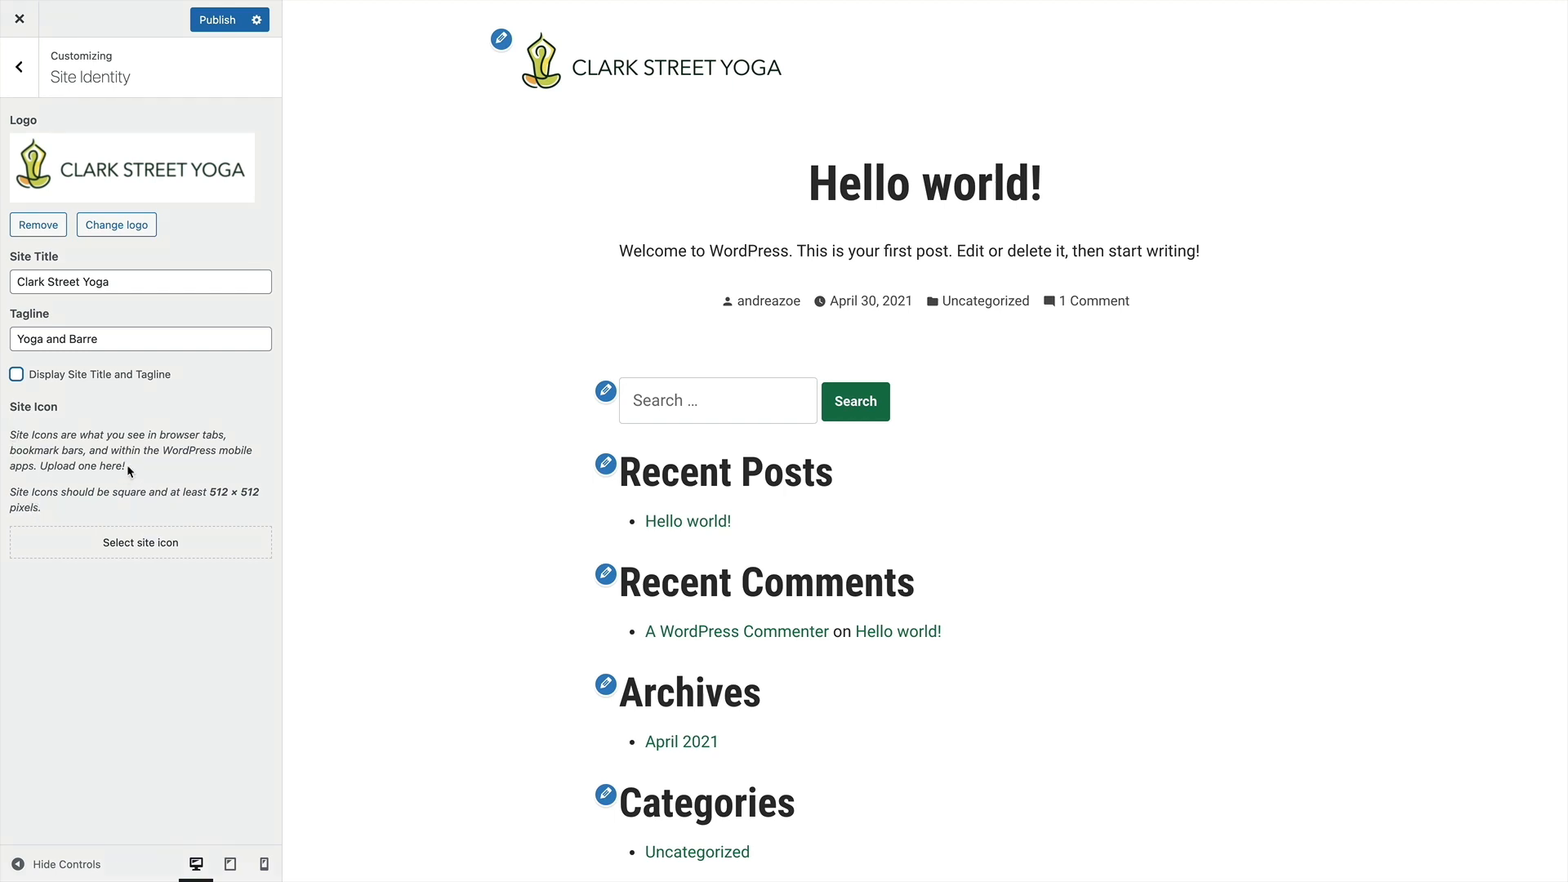
Upload the CSY-favicon PNG from the Desktop as the site icon with the suggested crop, and publish the changes
left_click(113, 546)
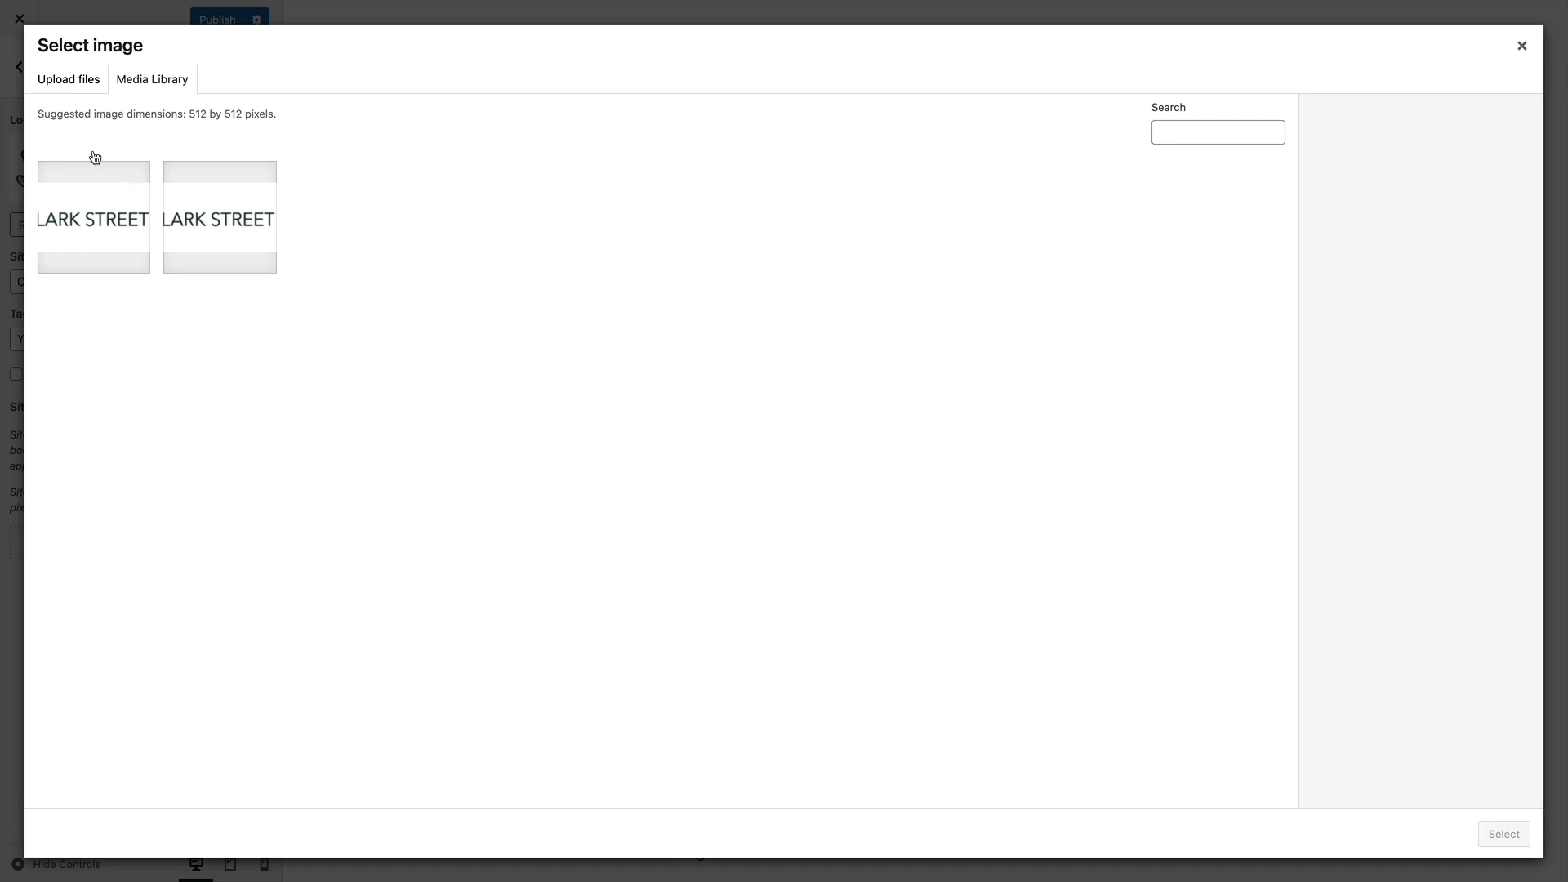
left_click(64, 82)
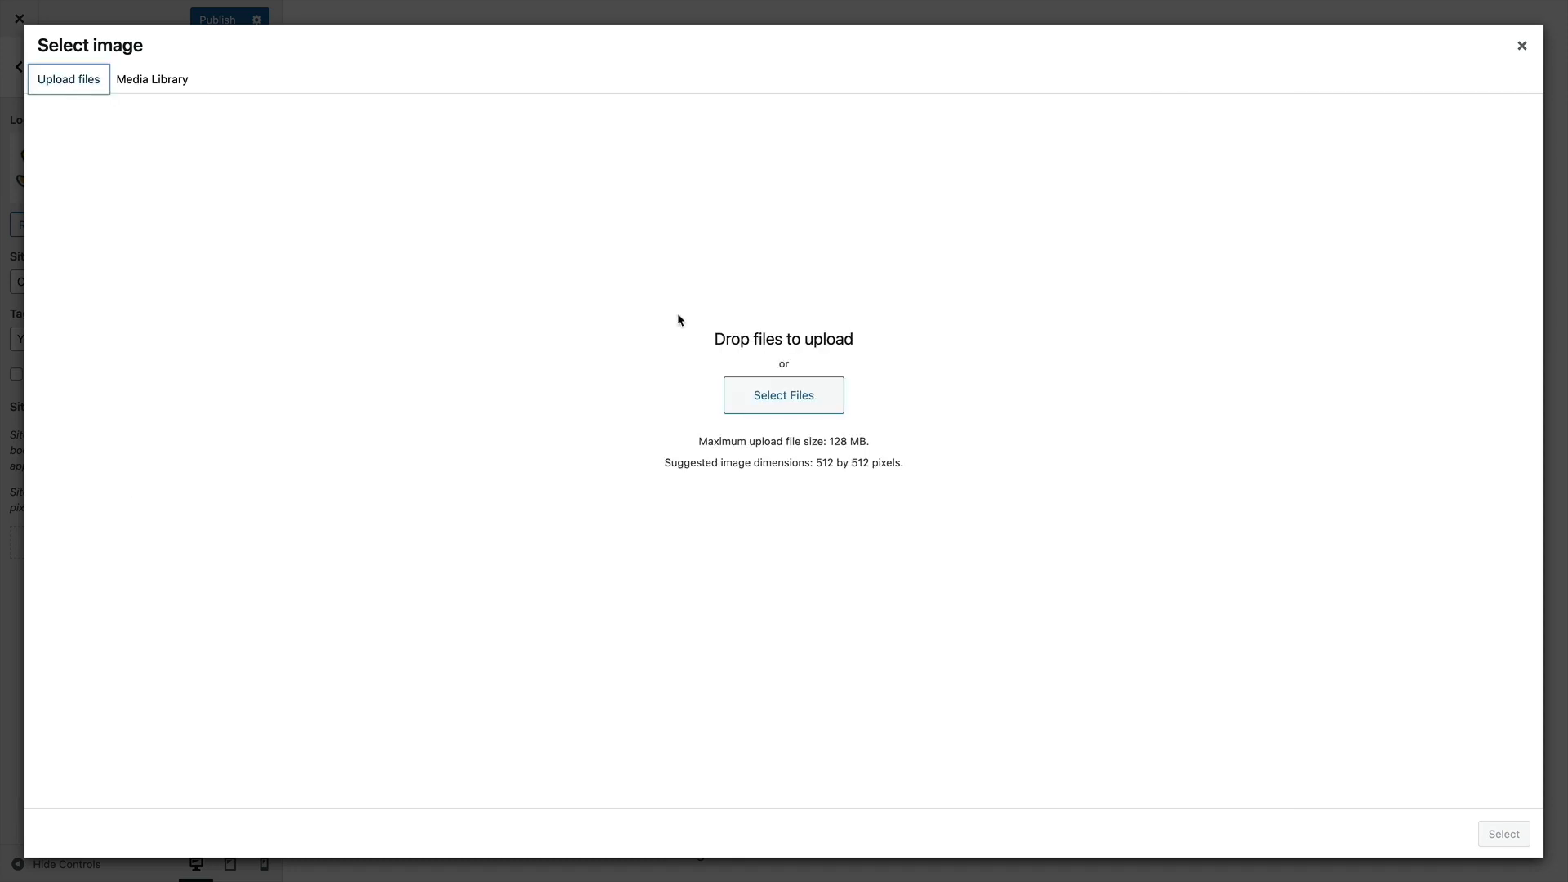
left_click(778, 395)
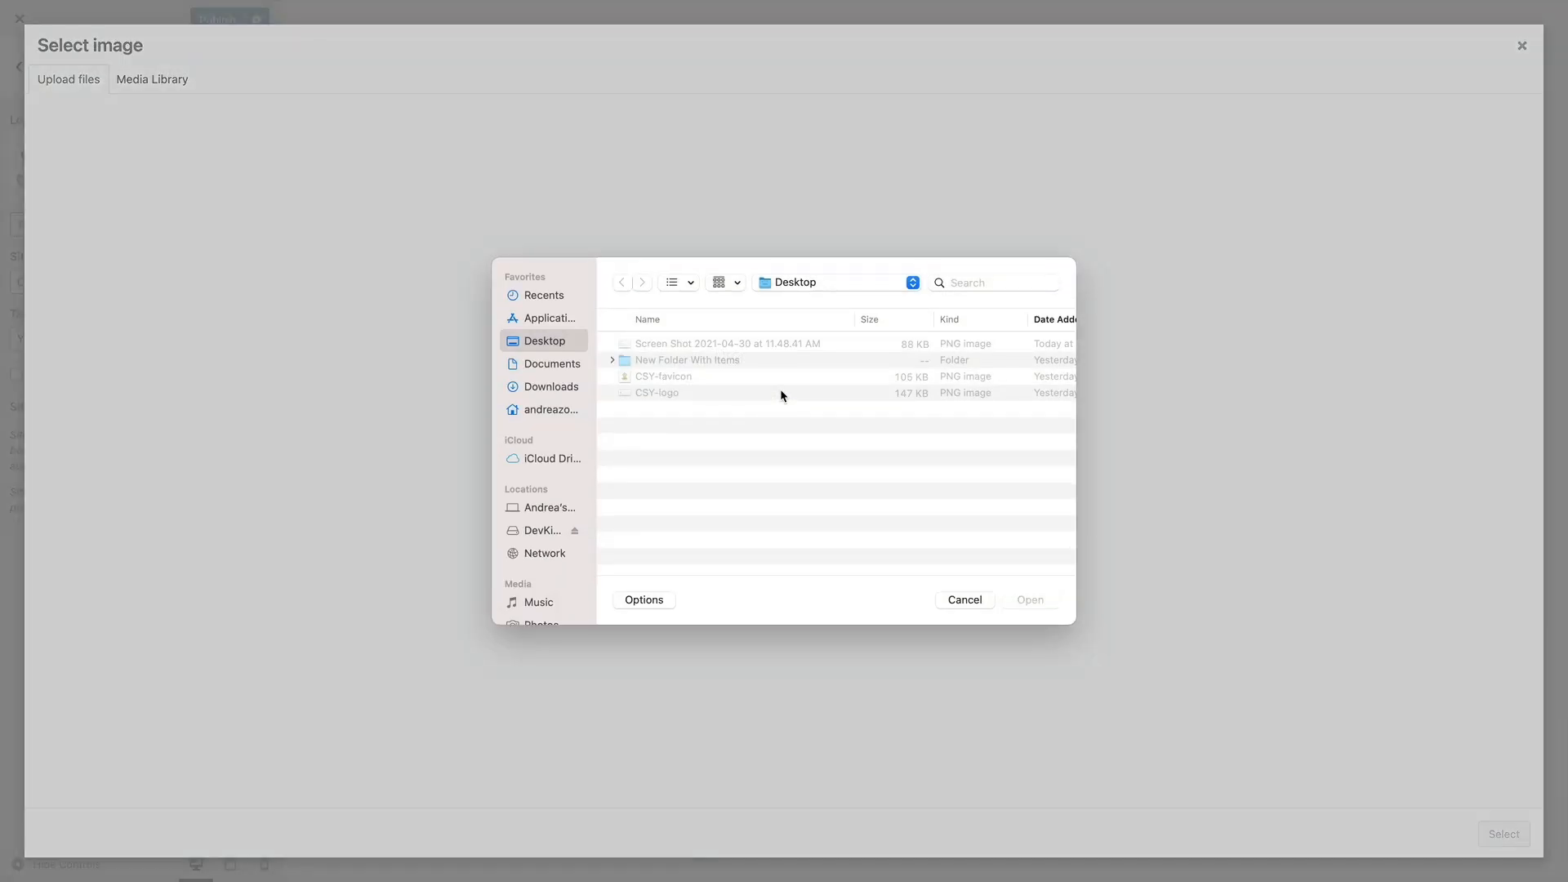
left_click(660, 378)
left_click(1027, 600)
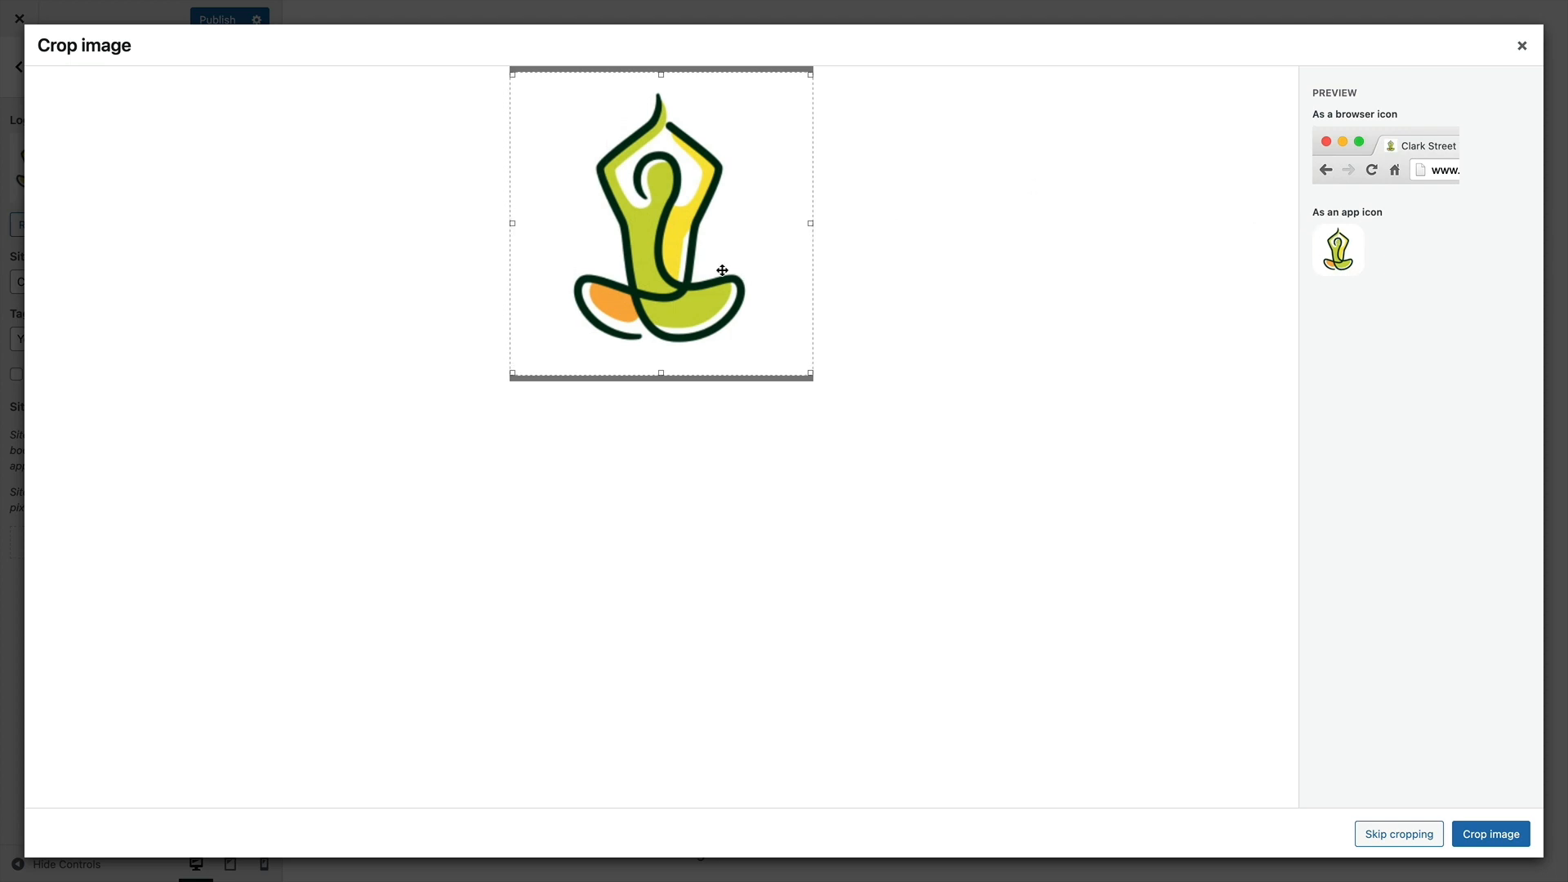
left_click(1484, 837)
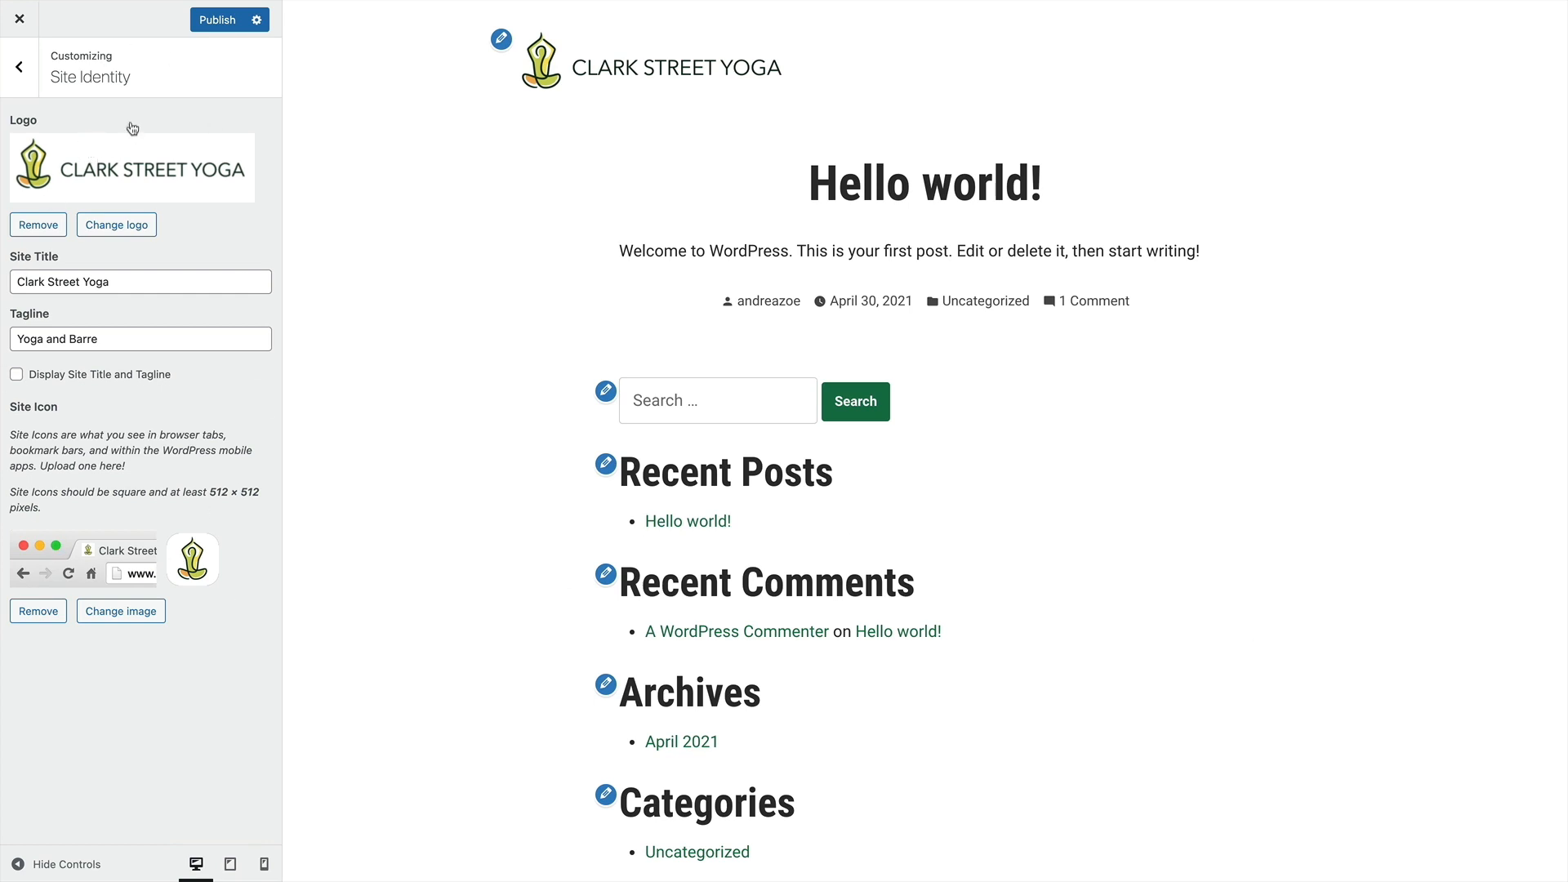
left_click(217, 20)
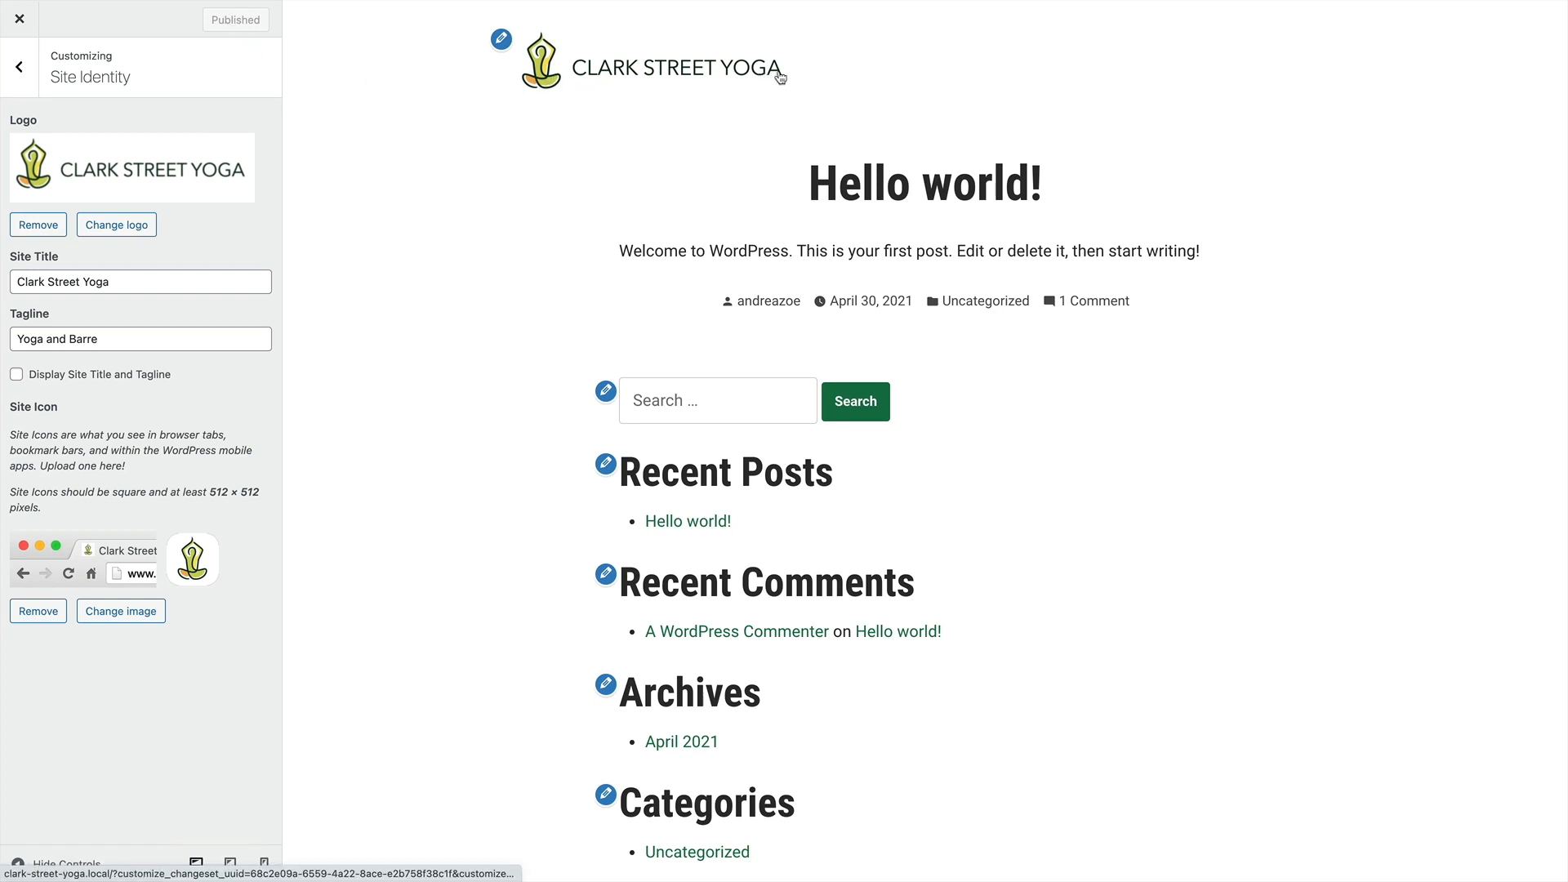
Review the menu settings and all menu locations against the page preview, and return to the main customizer options
left_click(25, 79)
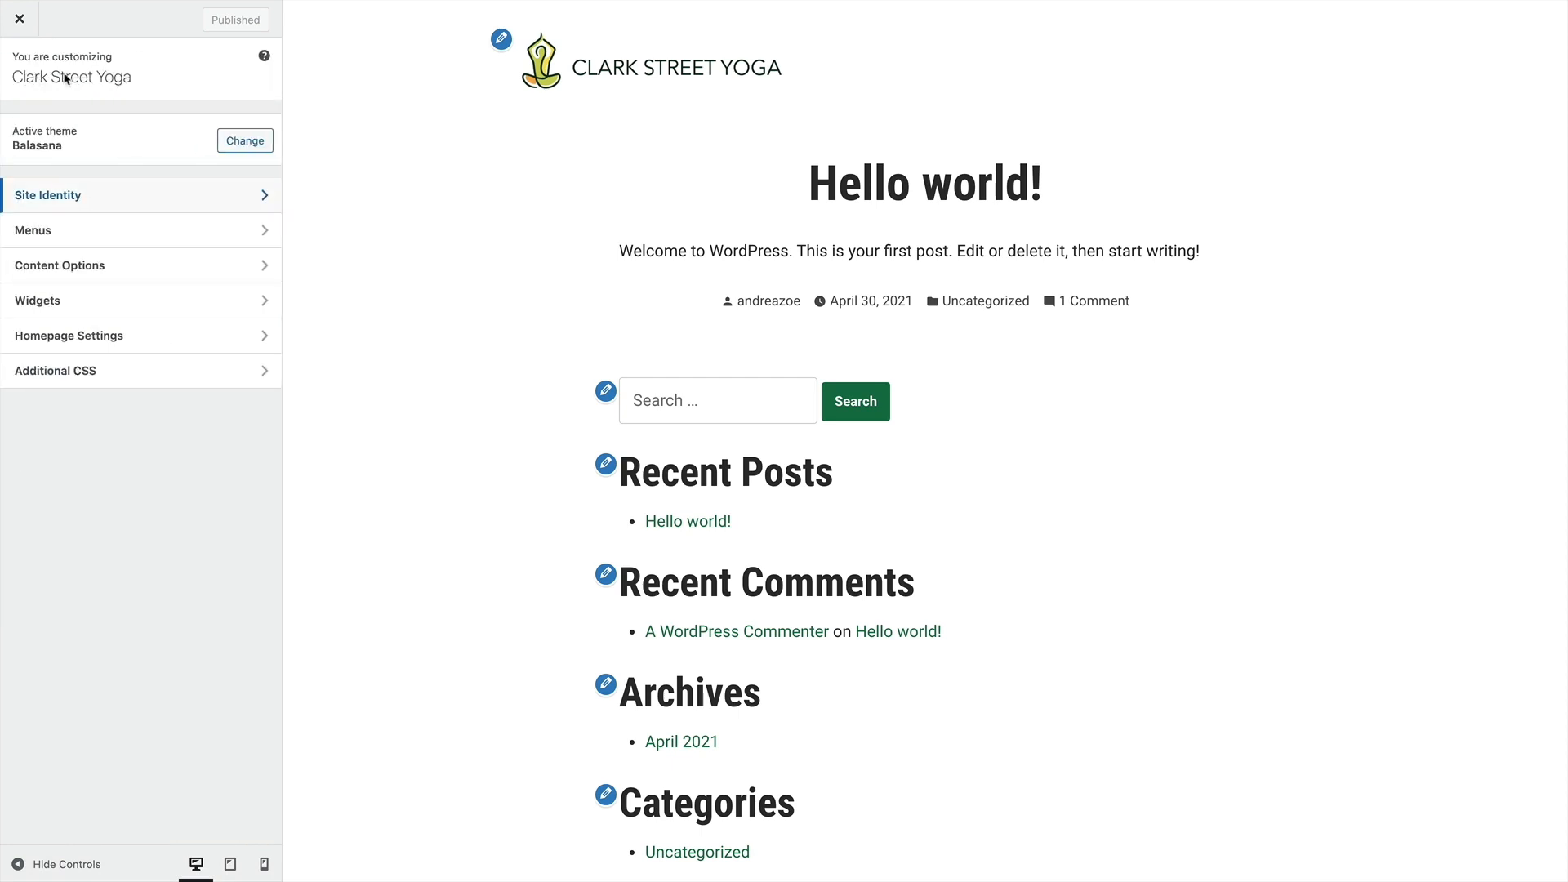
left_click(91, 238)
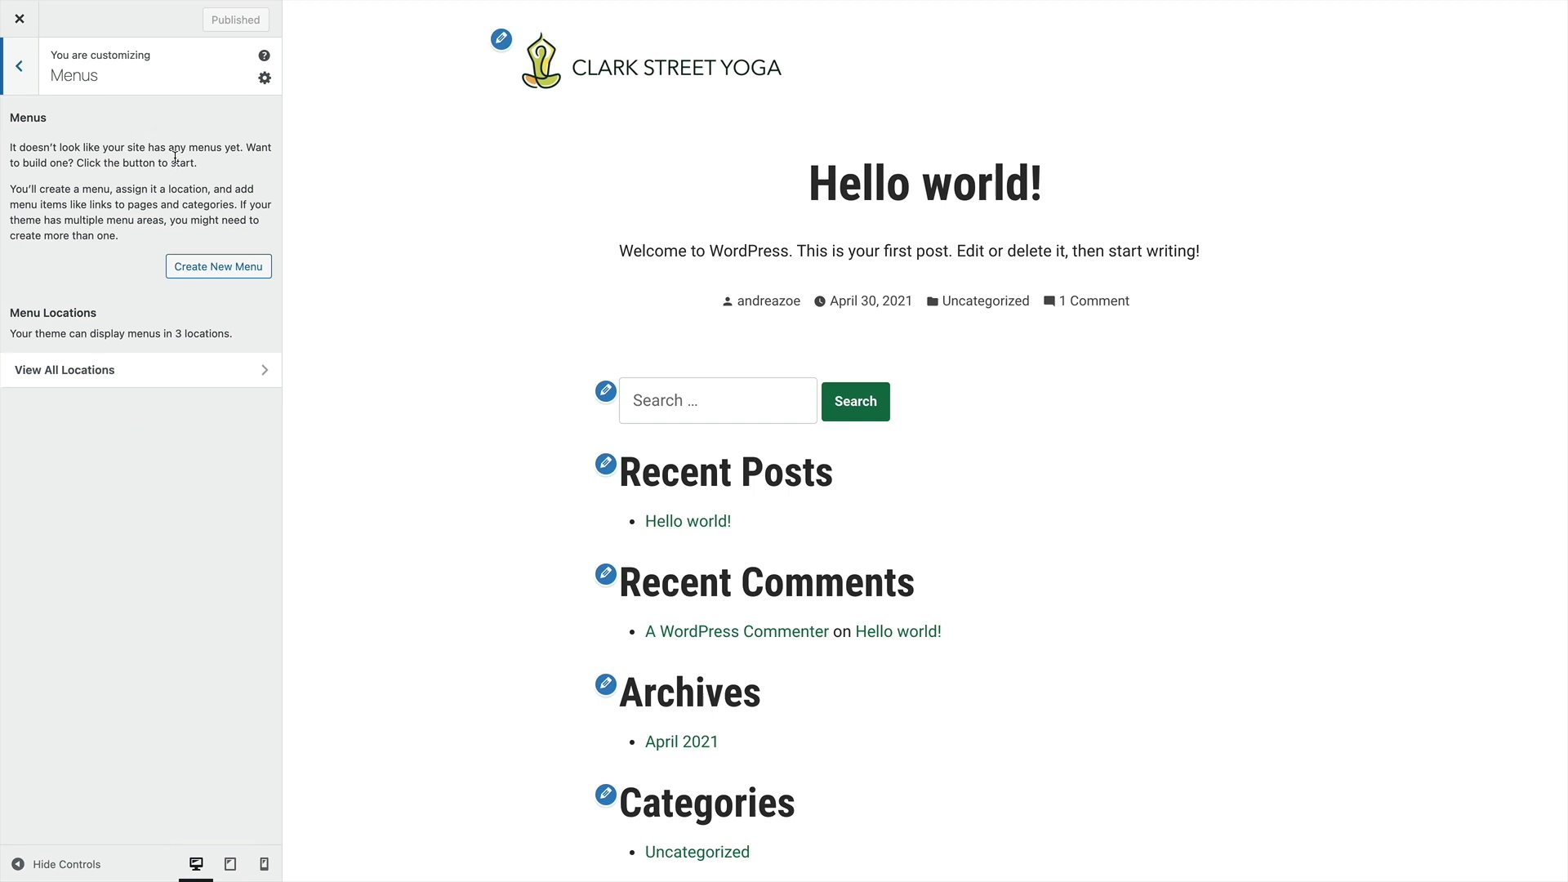
left_click(79, 381)
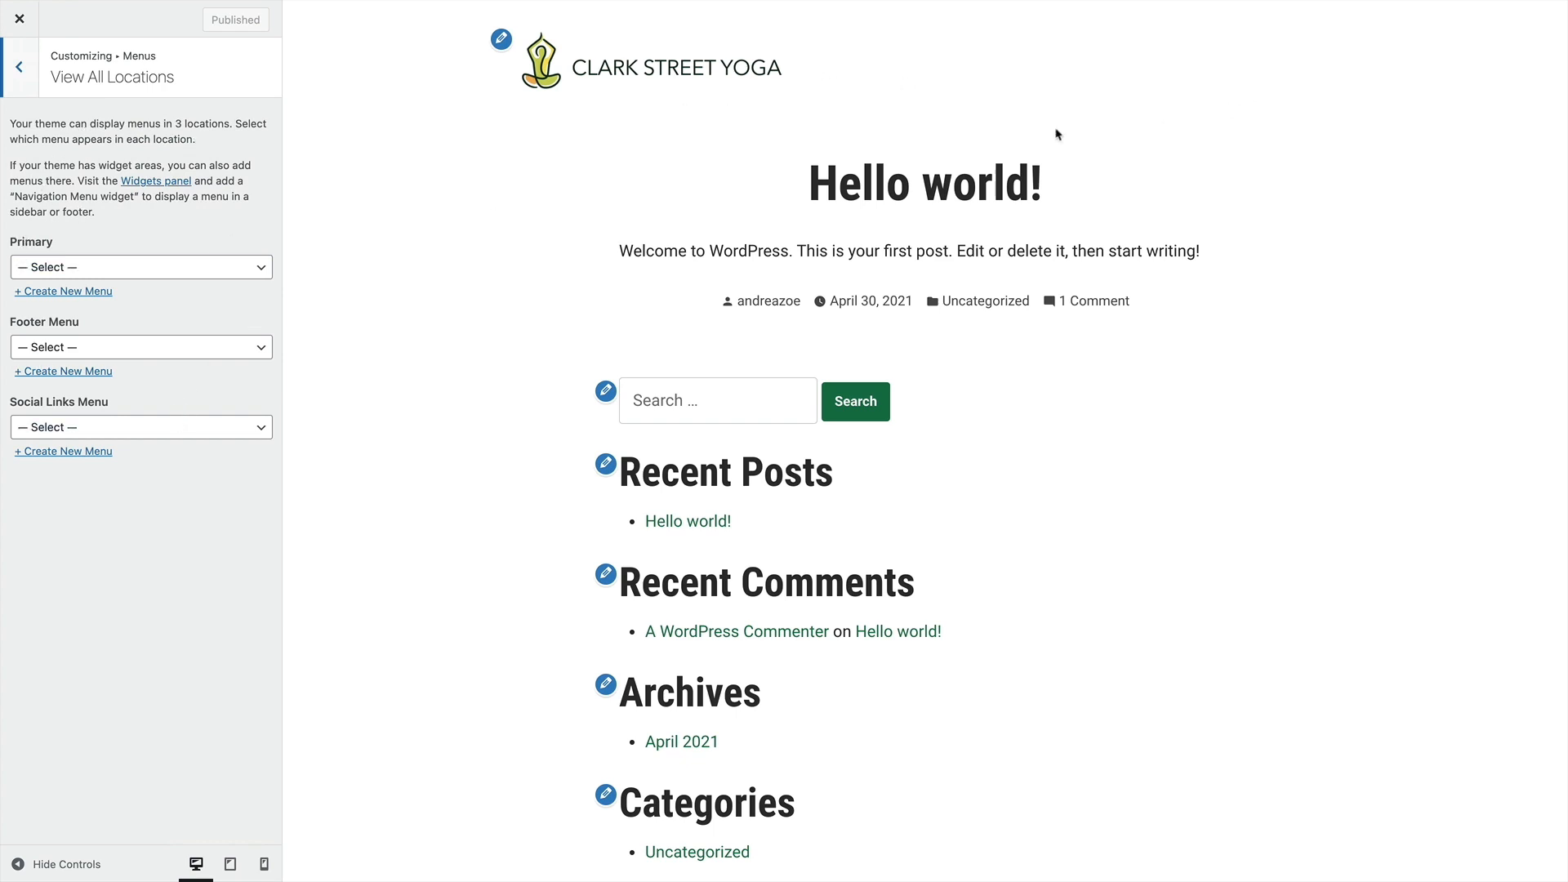
scroll(1031, 491, "down", 3)
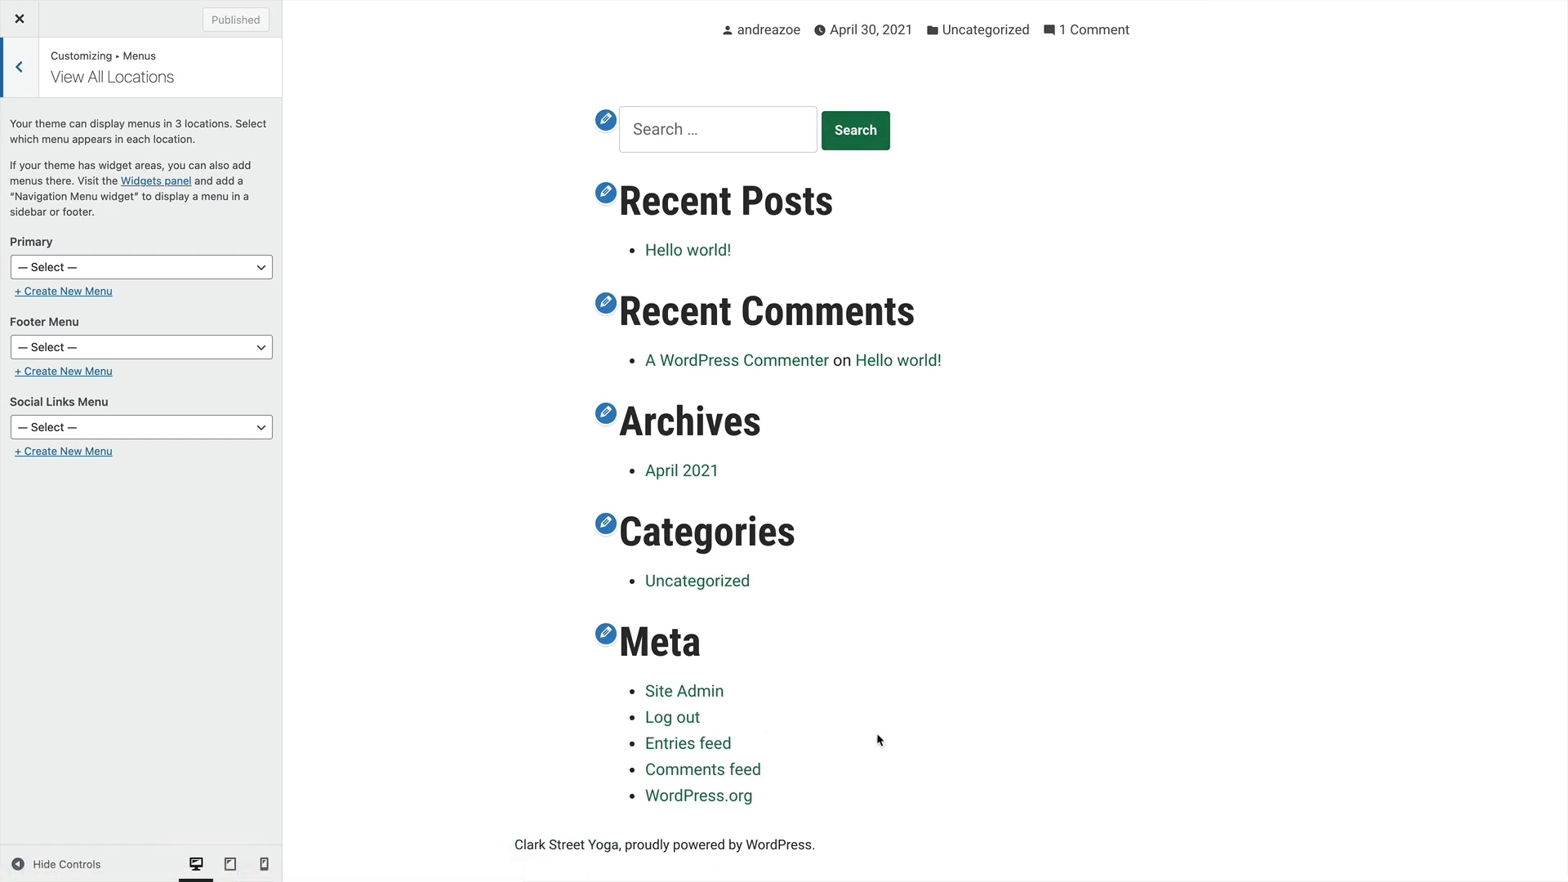
scroll(875, 732, "up", 3)
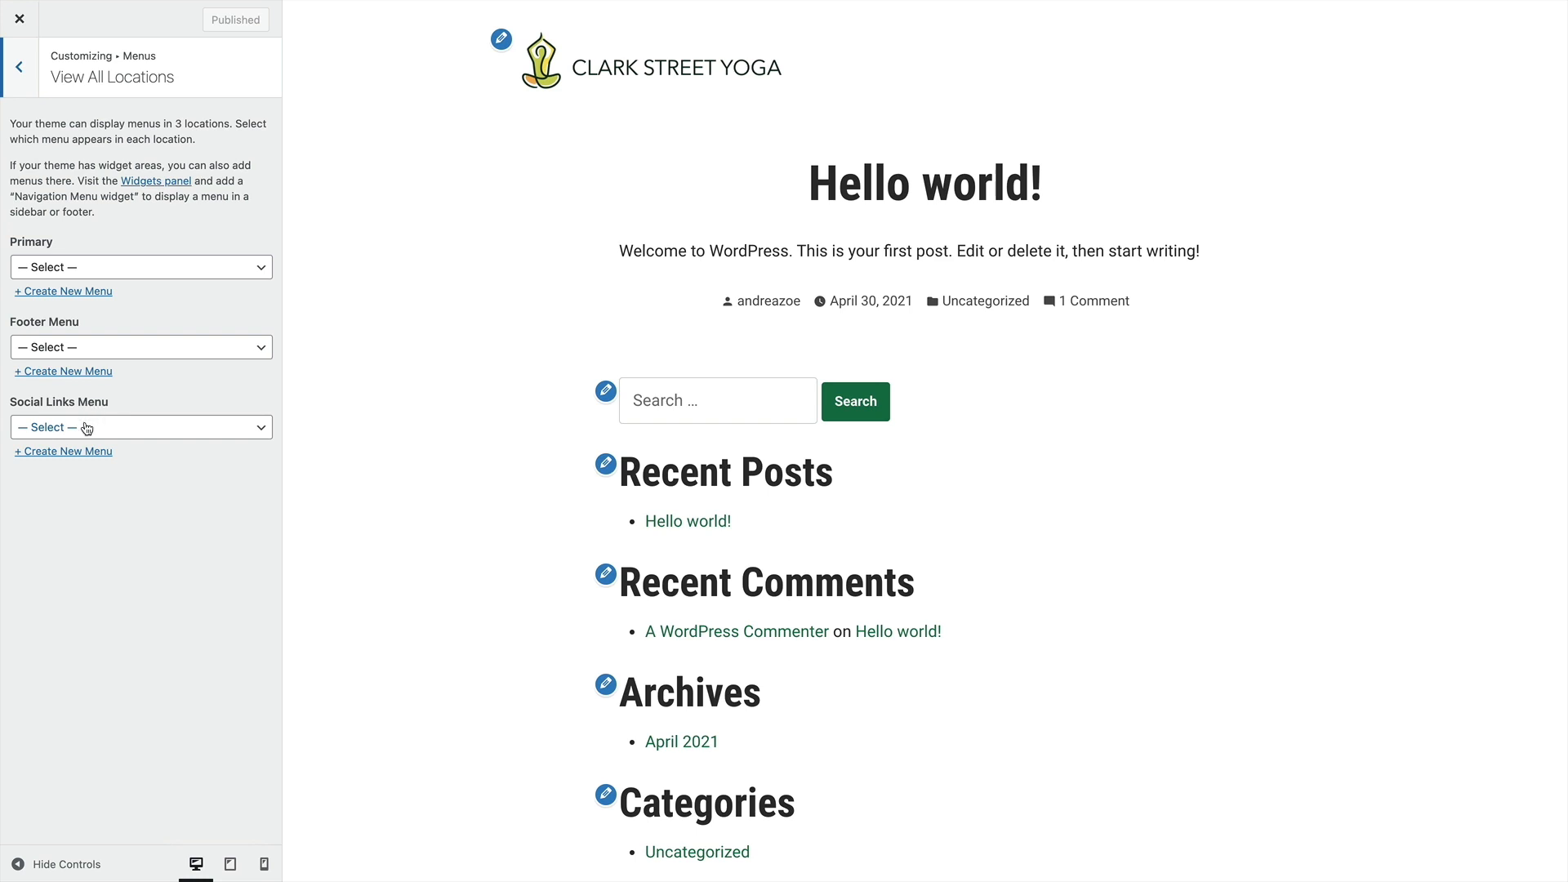
left_click(18, 82)
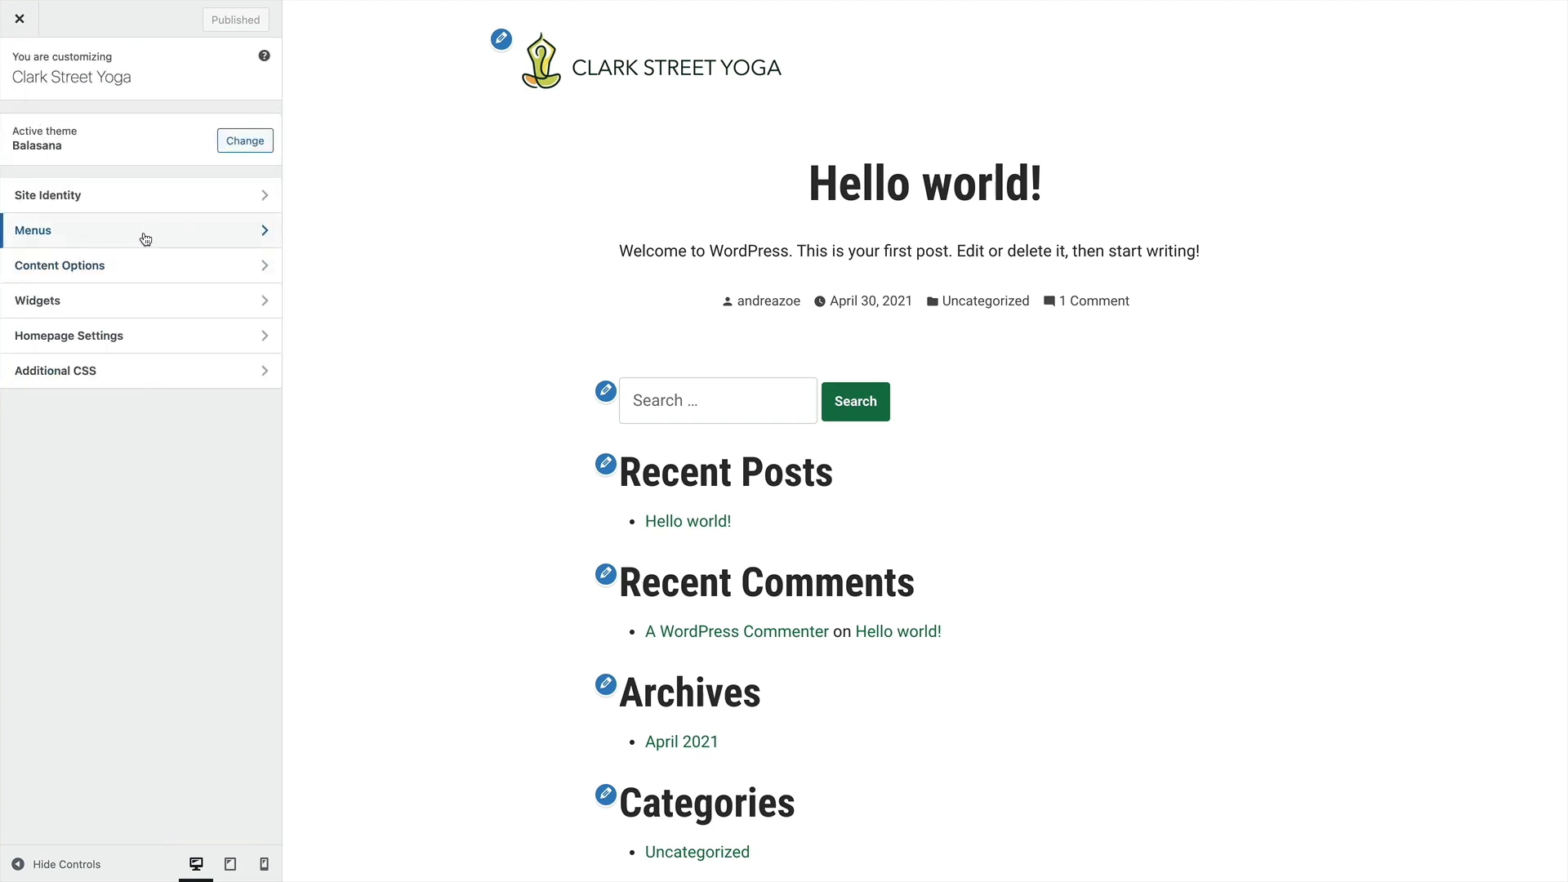
Examine the Footer widget area against the page preview, including the settings of the Meta and Recent Posts widgets
left_click(127, 307)
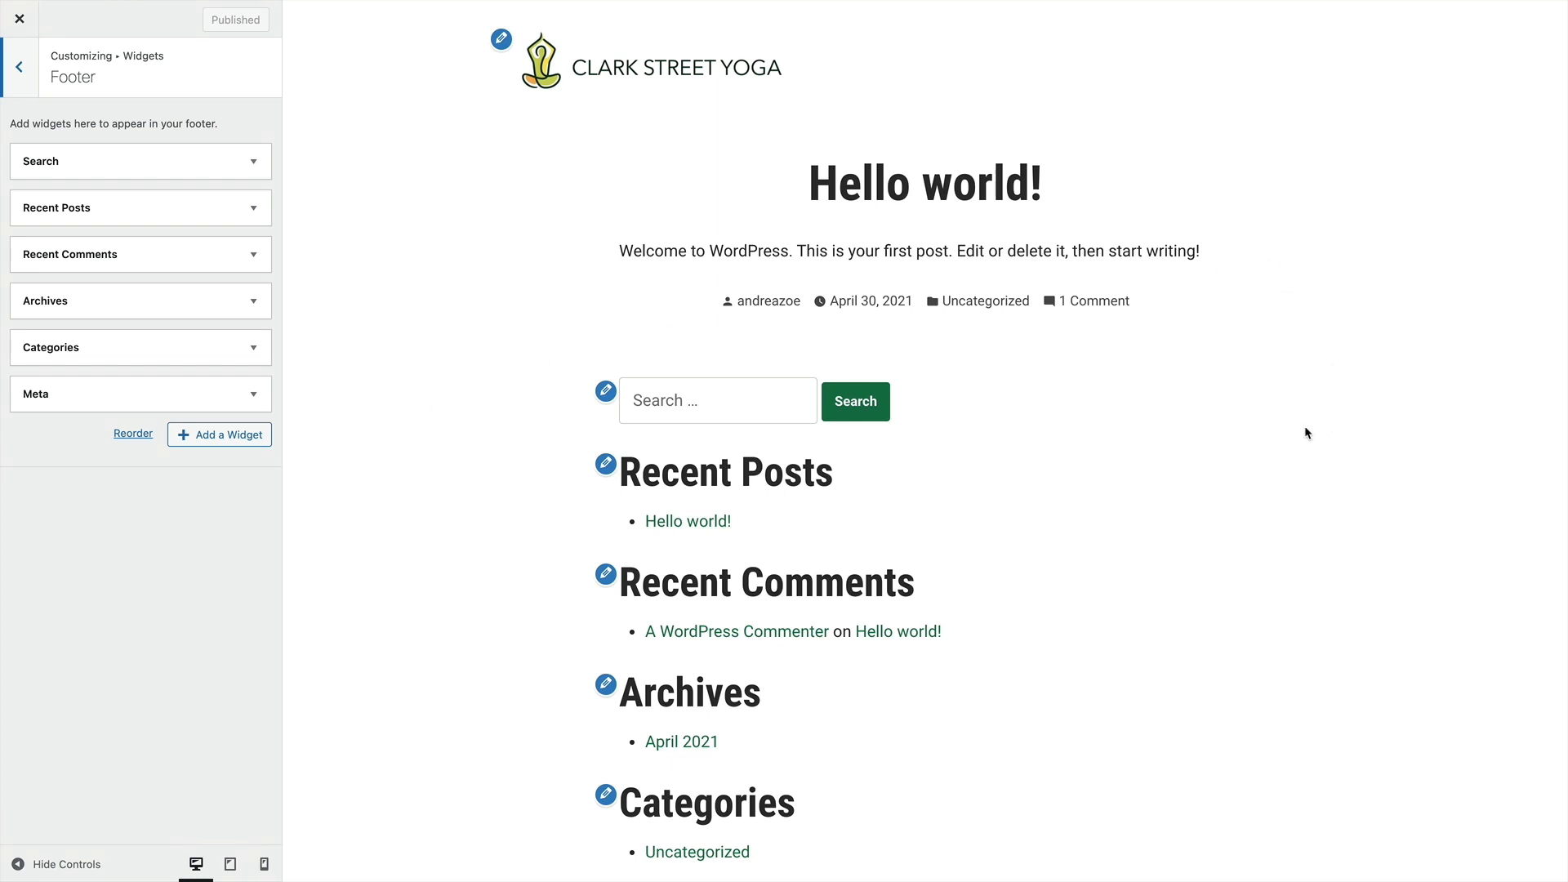
scroll(1222, 716, "down", 3)
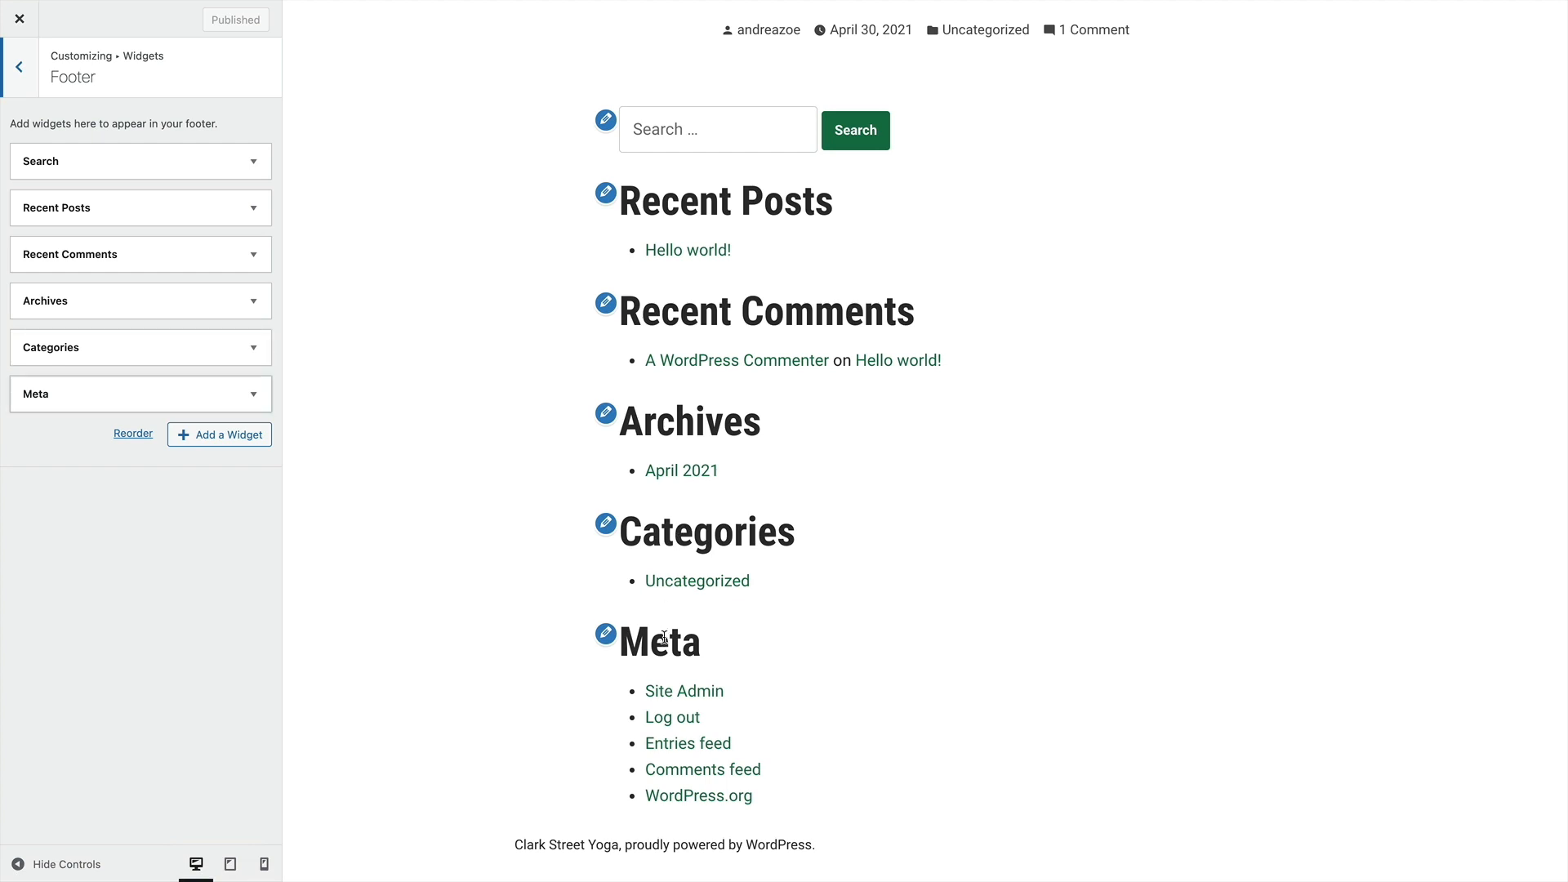
left_click(606, 640)
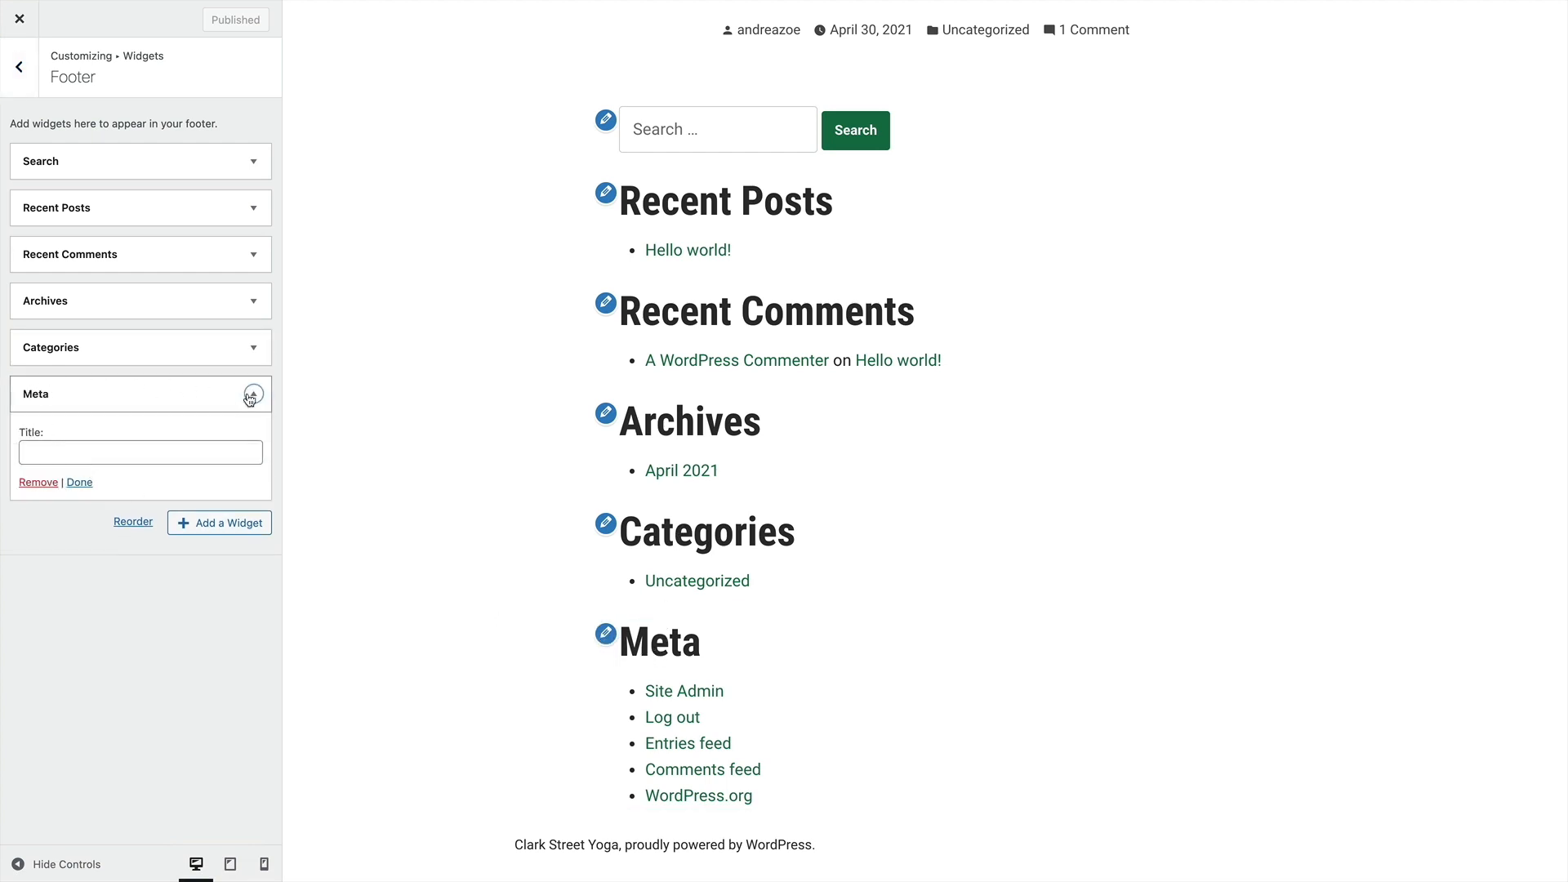
left_click(34, 442)
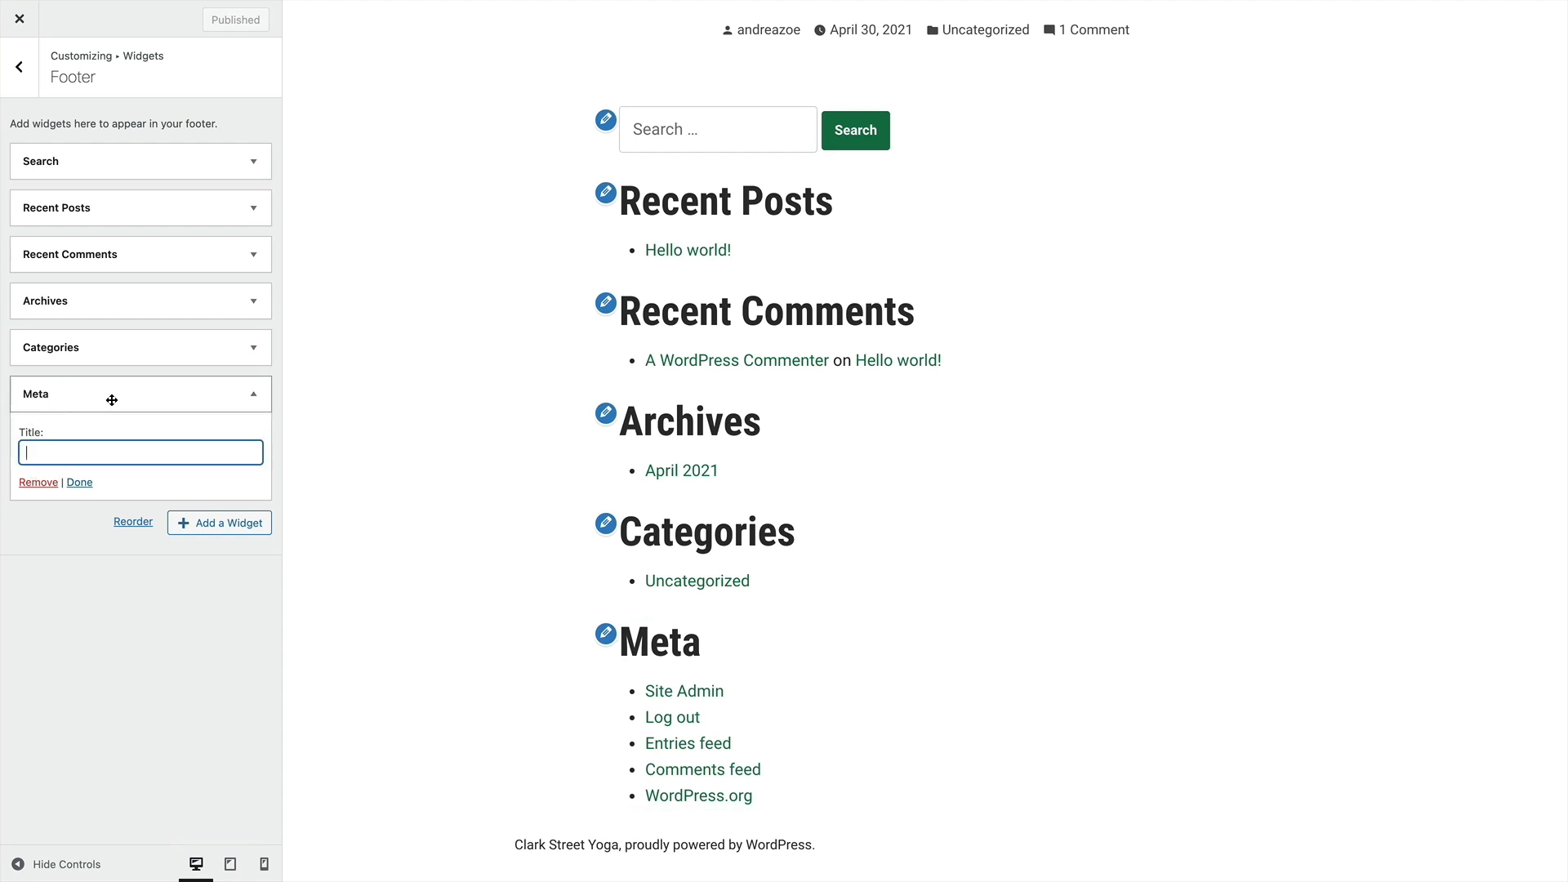
left_click(246, 397)
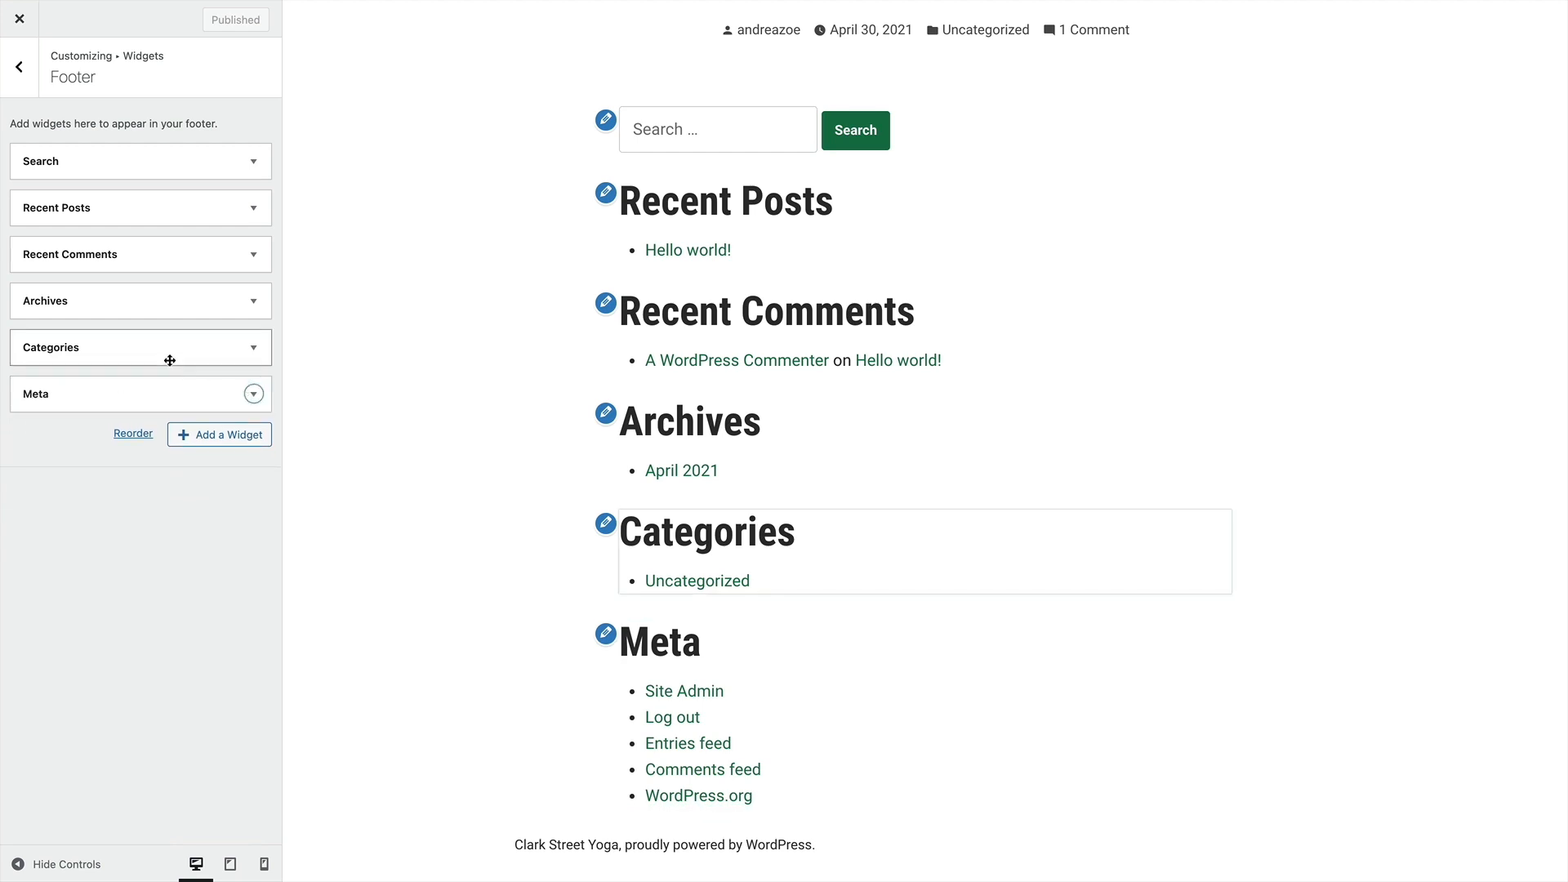
scroll(723, 347, "up", 4)
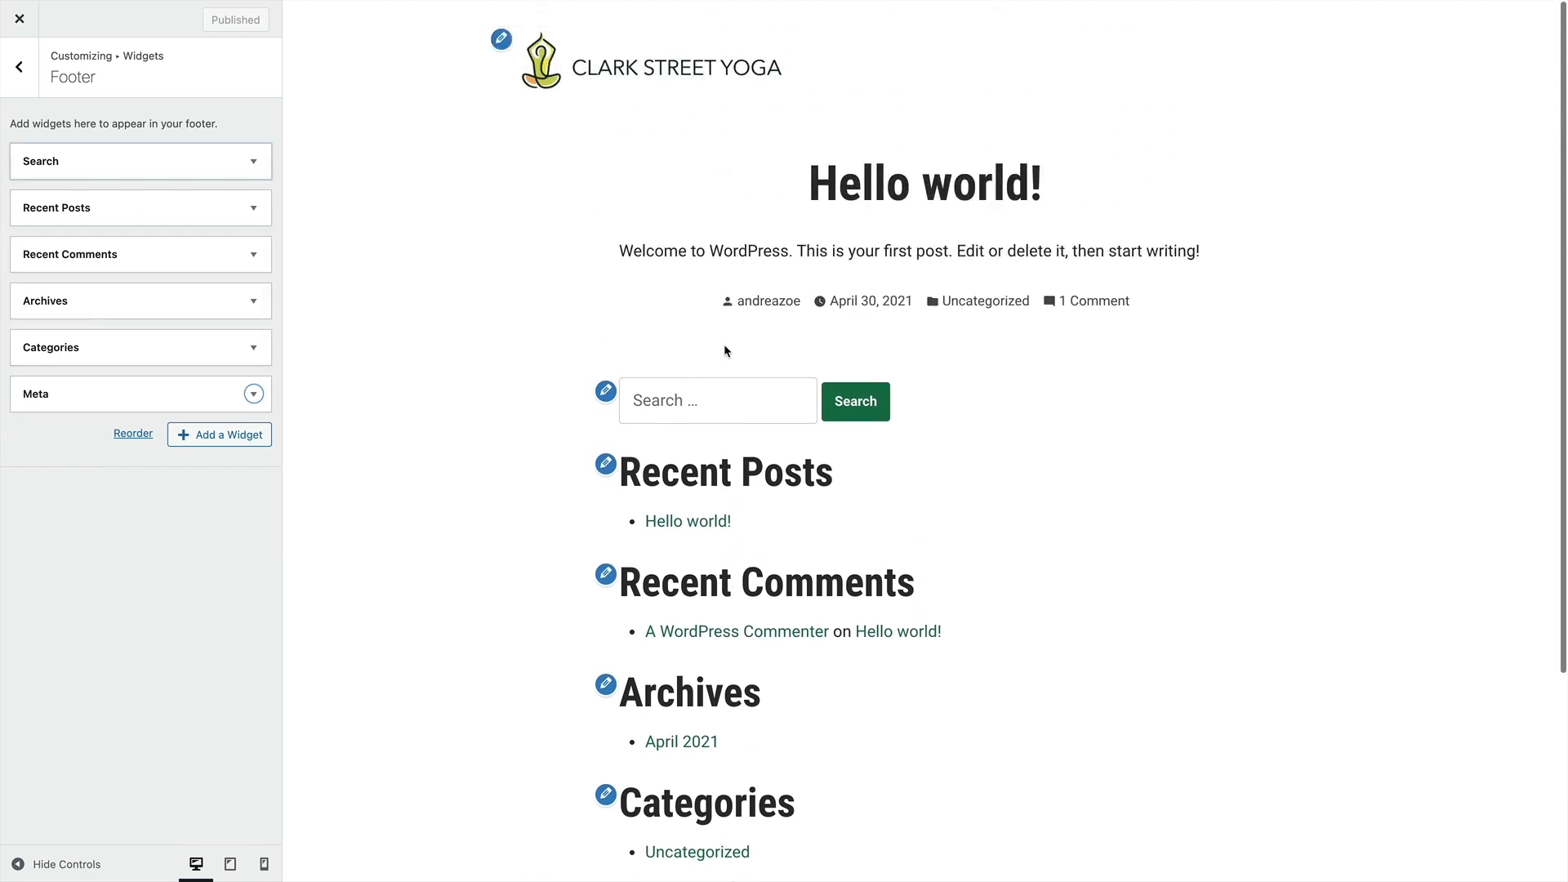
scroll(724, 344, "down", 4)
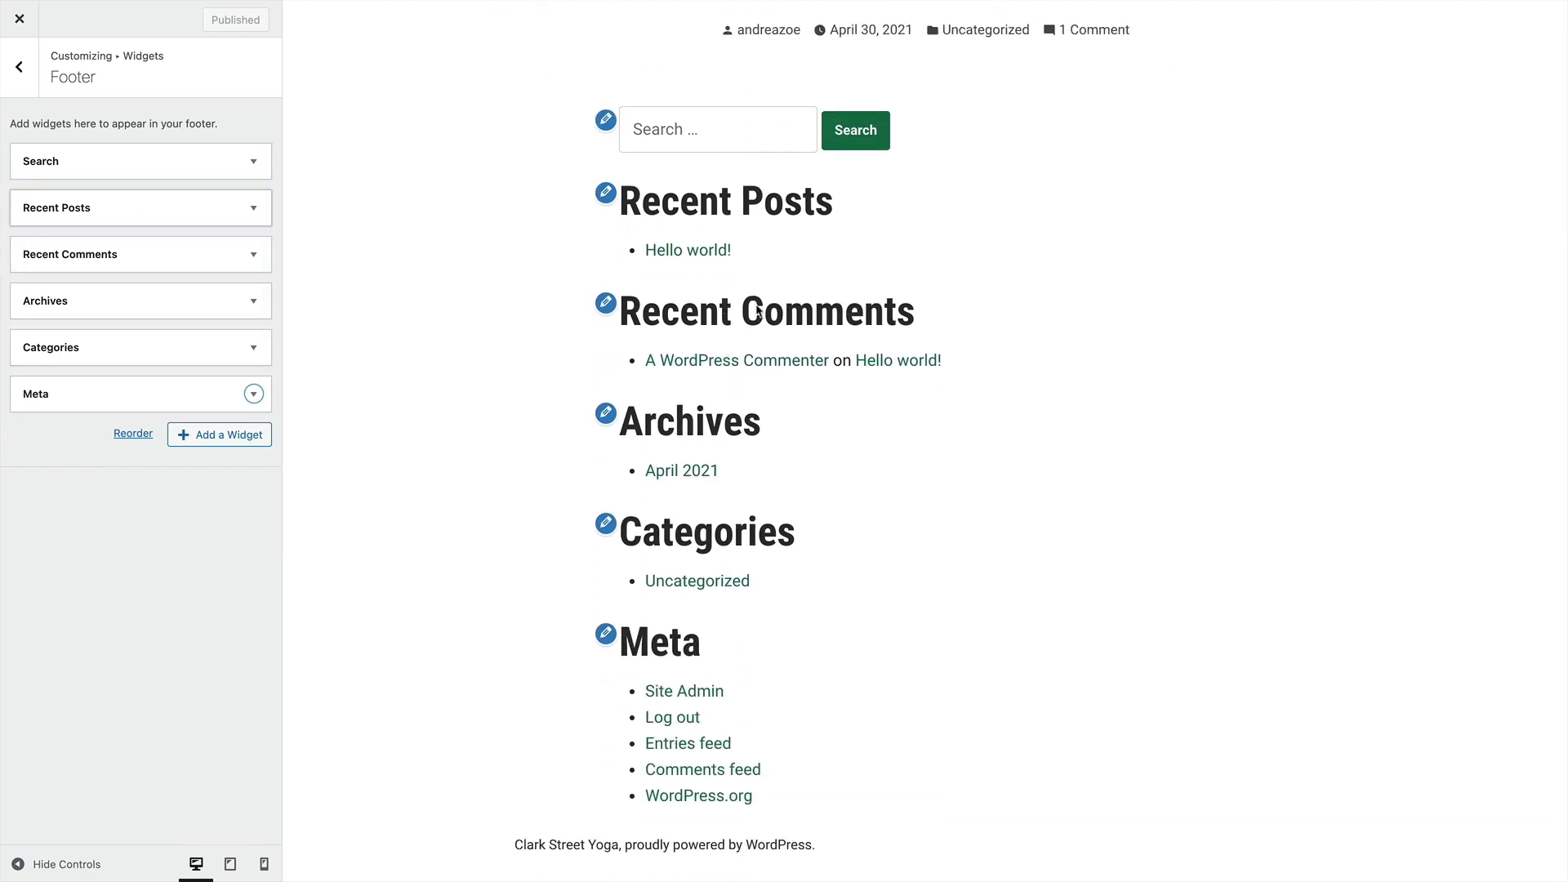
scroll(714, 784, "up", 3)
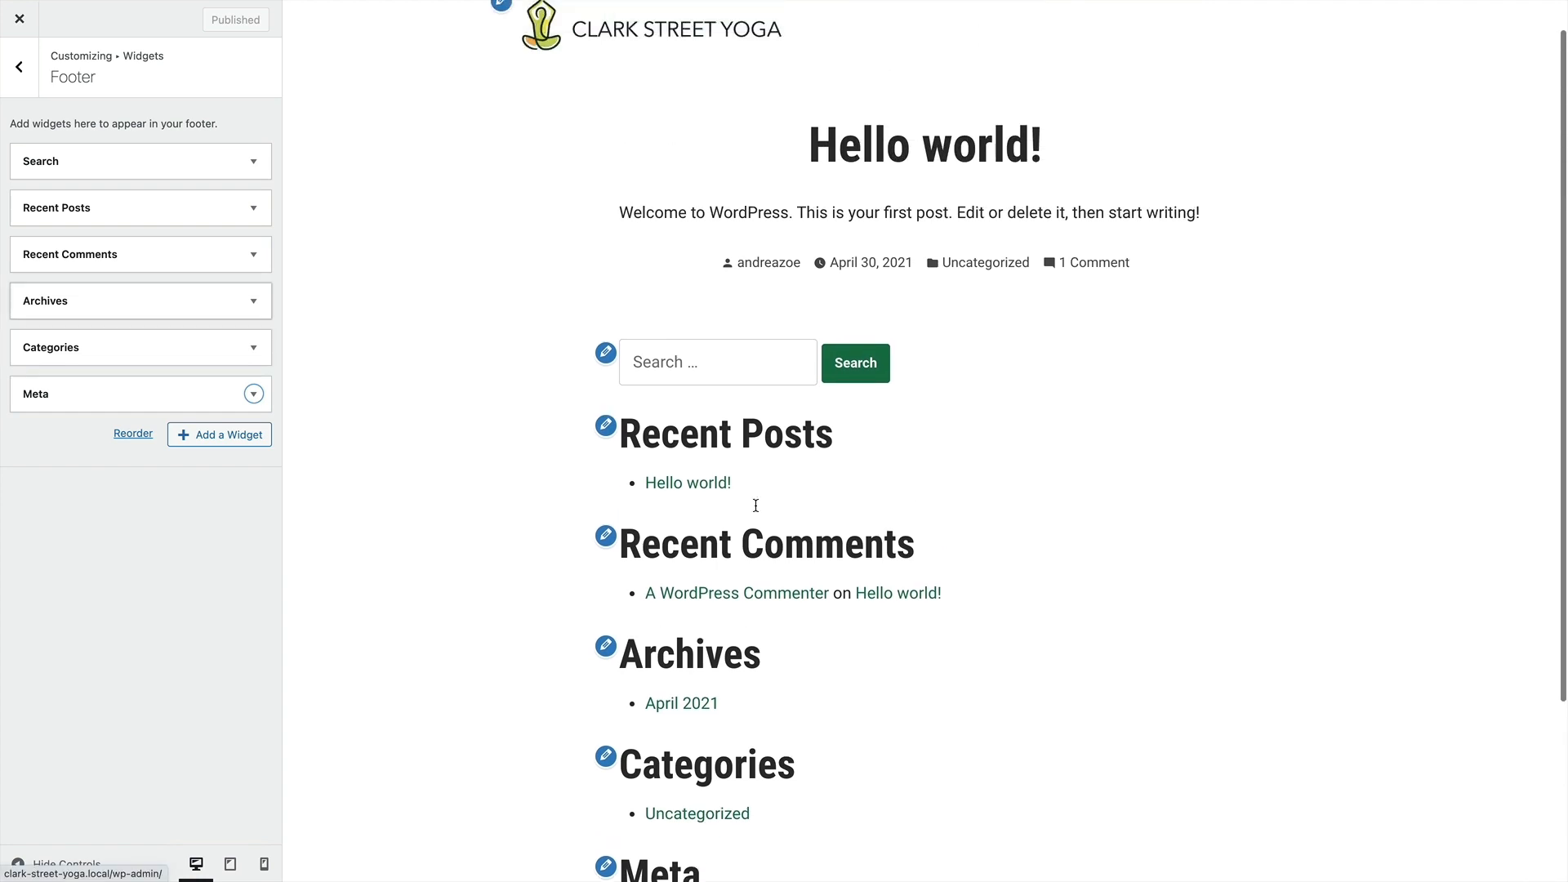
scroll(764, 432, "down", 3)
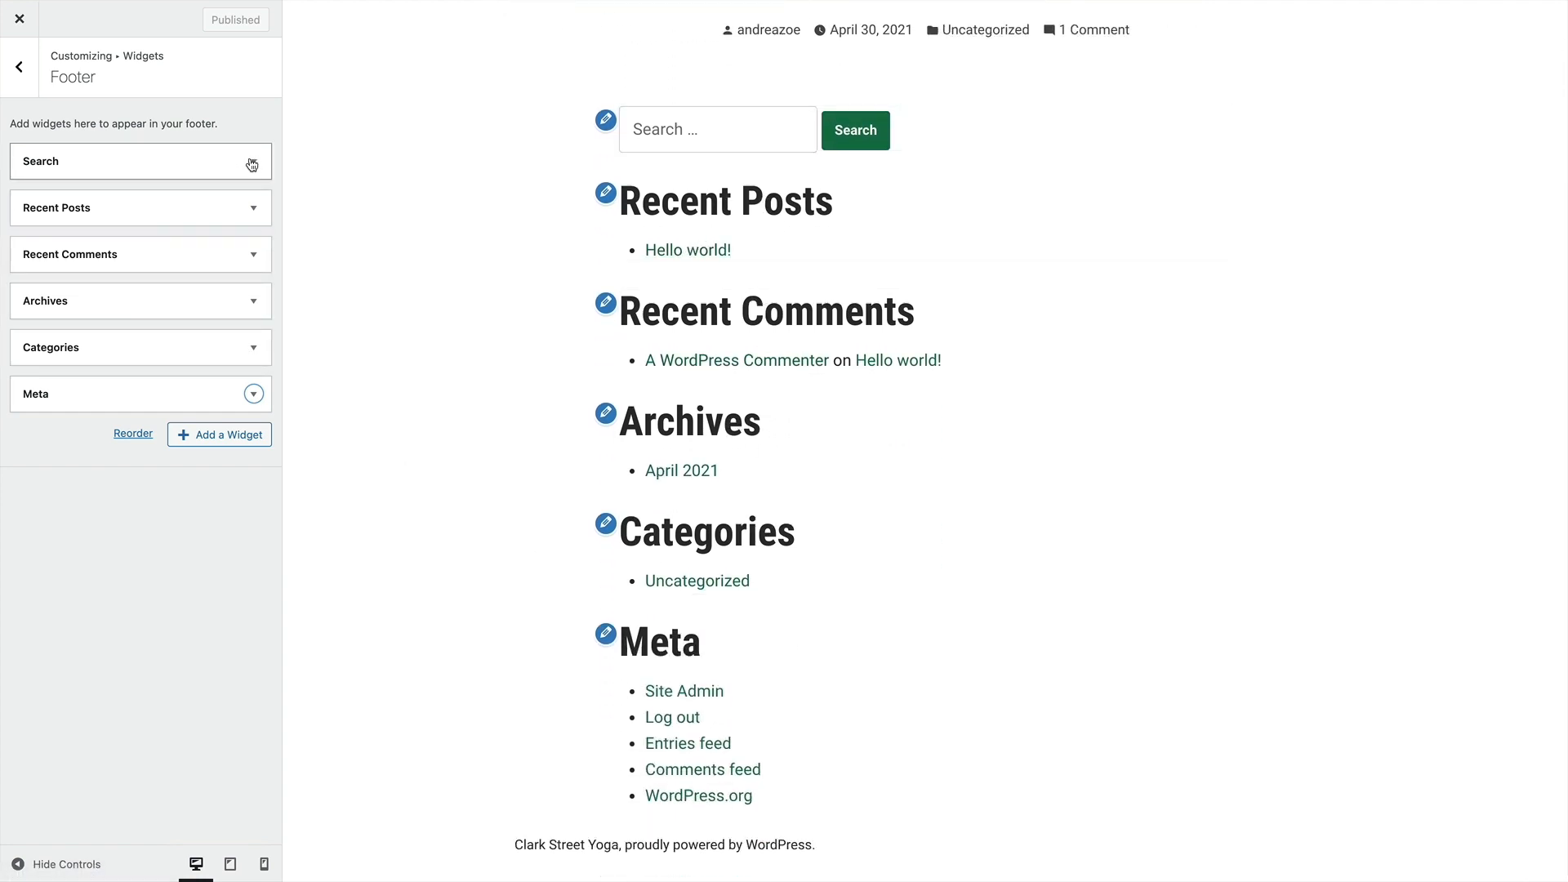
left_click(253, 208)
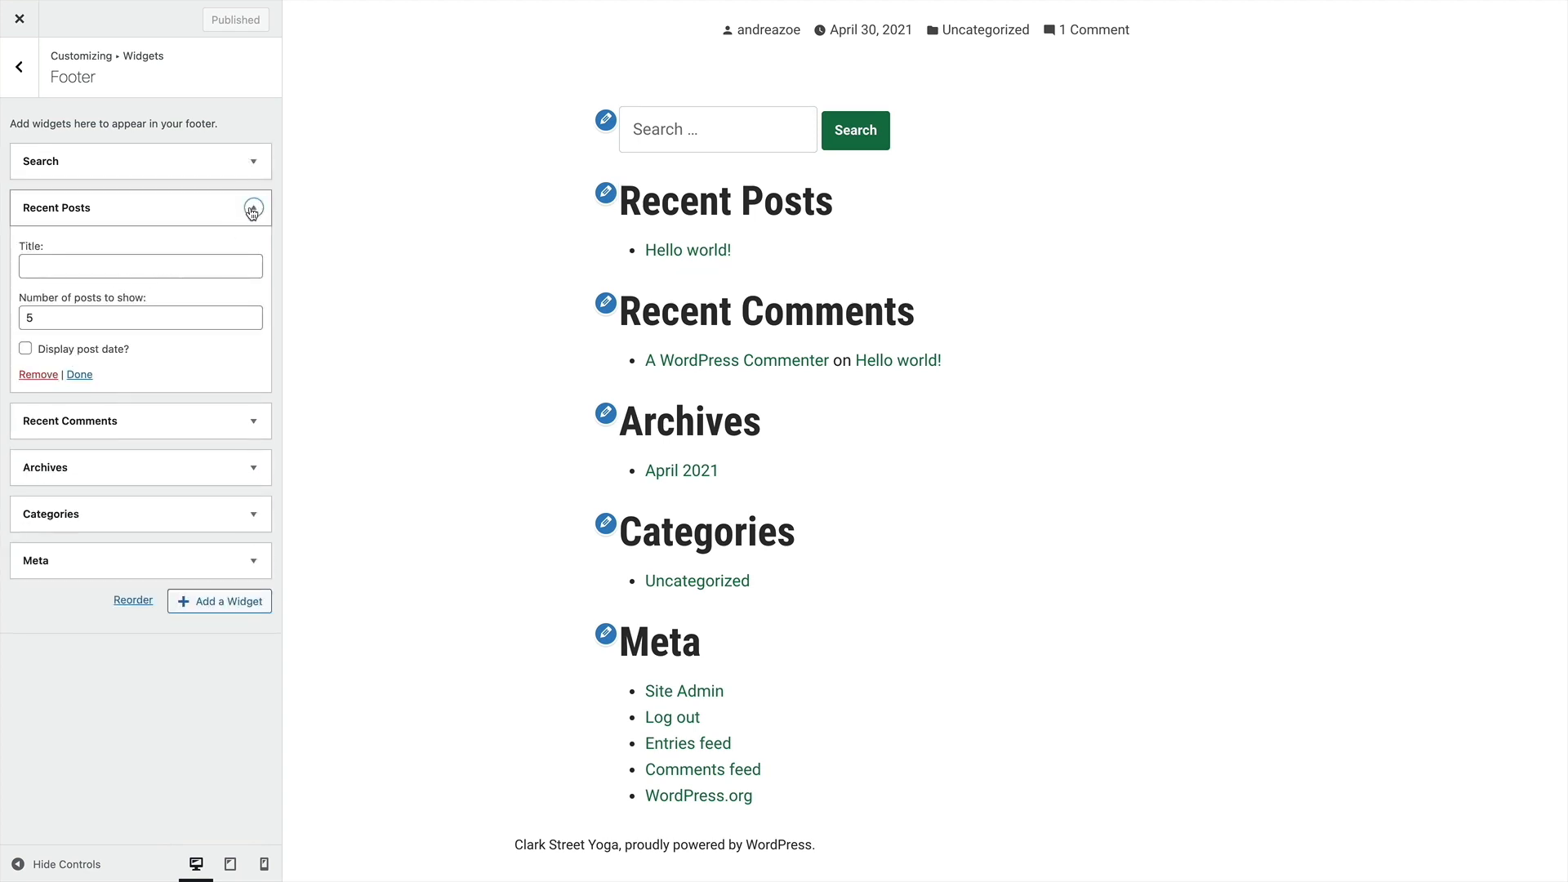
left_click(252, 209)
Remove the Recent Comments, Archives, Categories and Meta widgets from the footer
left_click(254, 253)
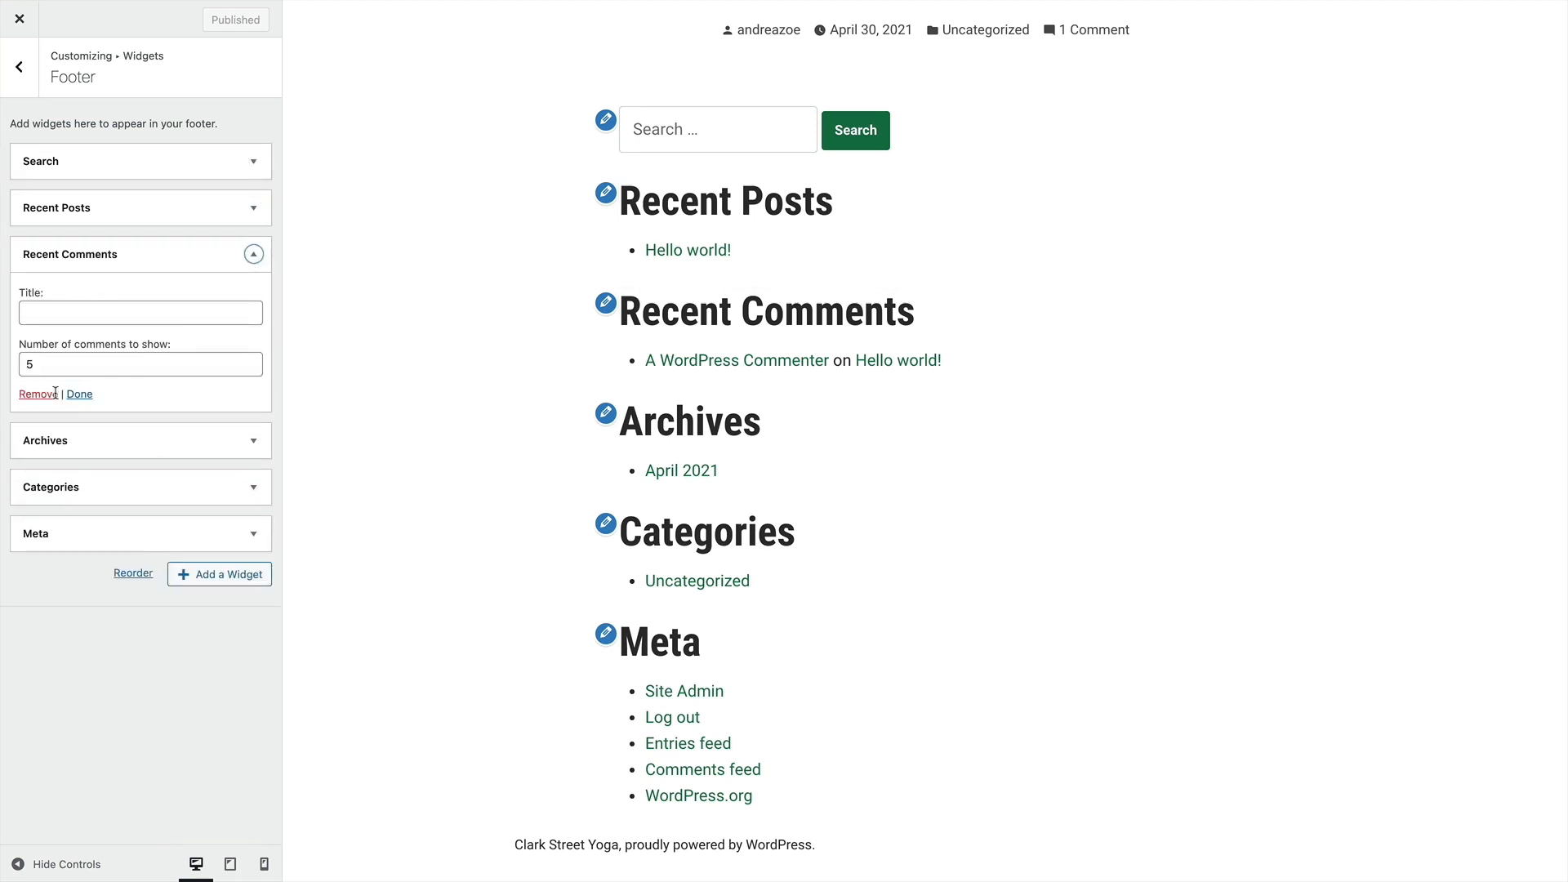
left_click(55, 393)
left_click(253, 259)
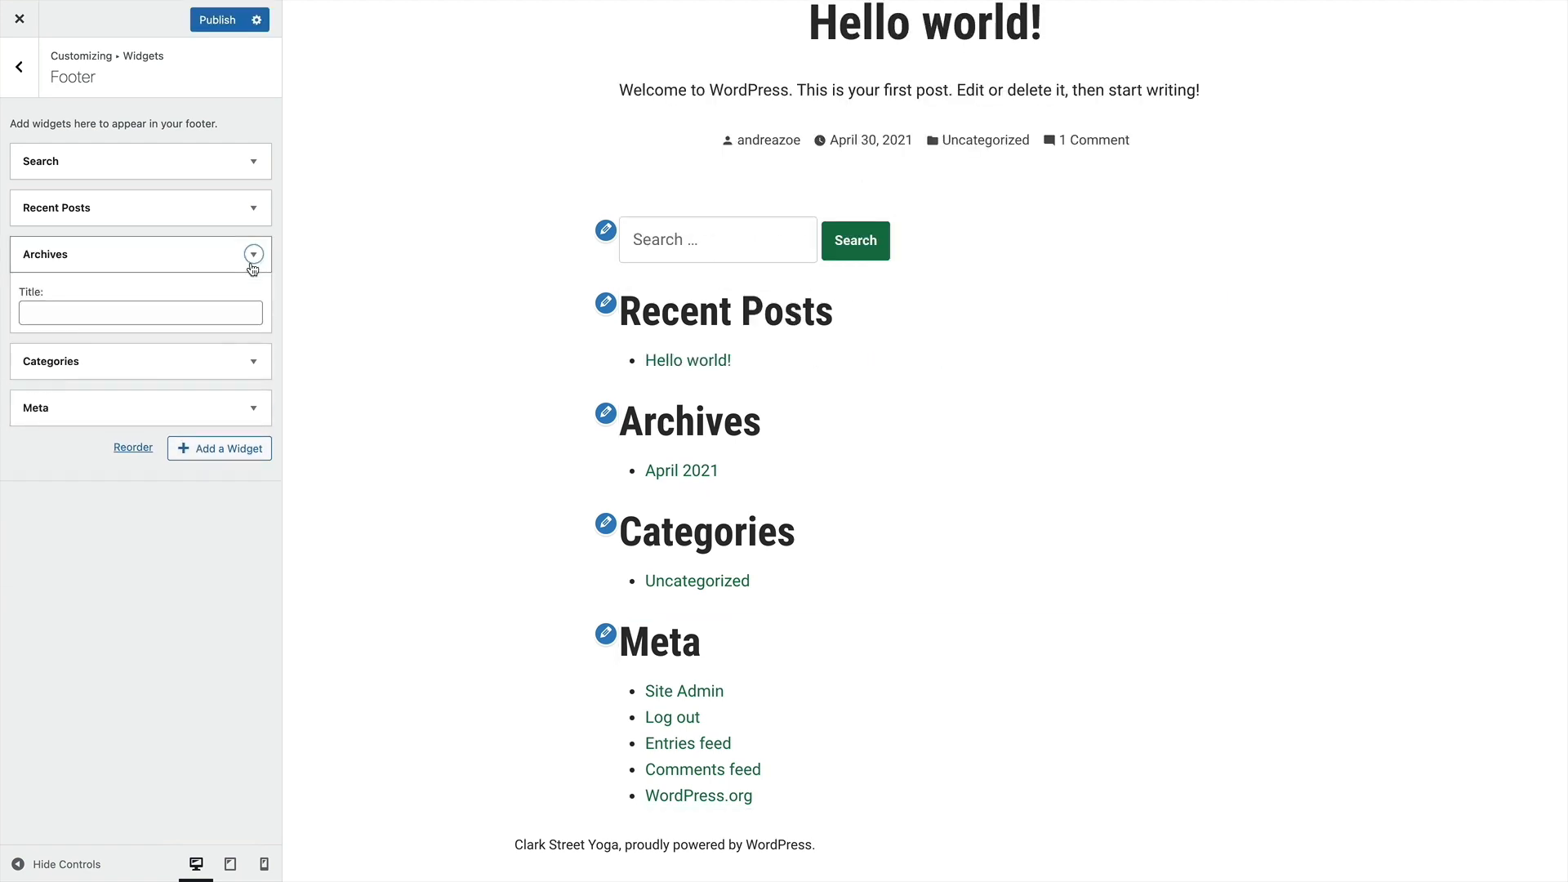
left_click(39, 388)
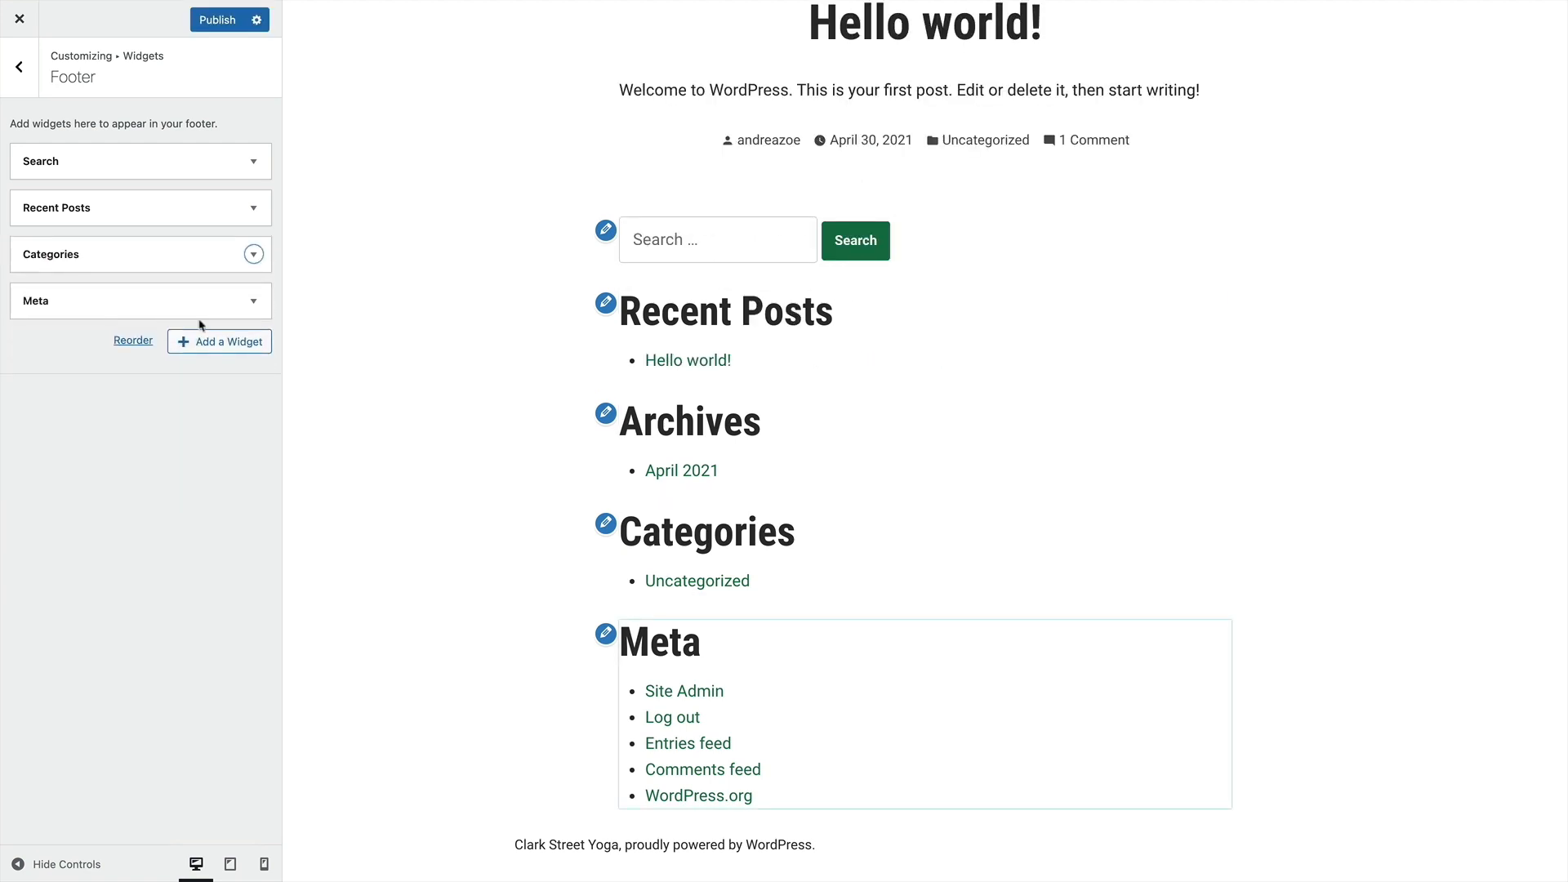
left_click(254, 262)
left_click(38, 404)
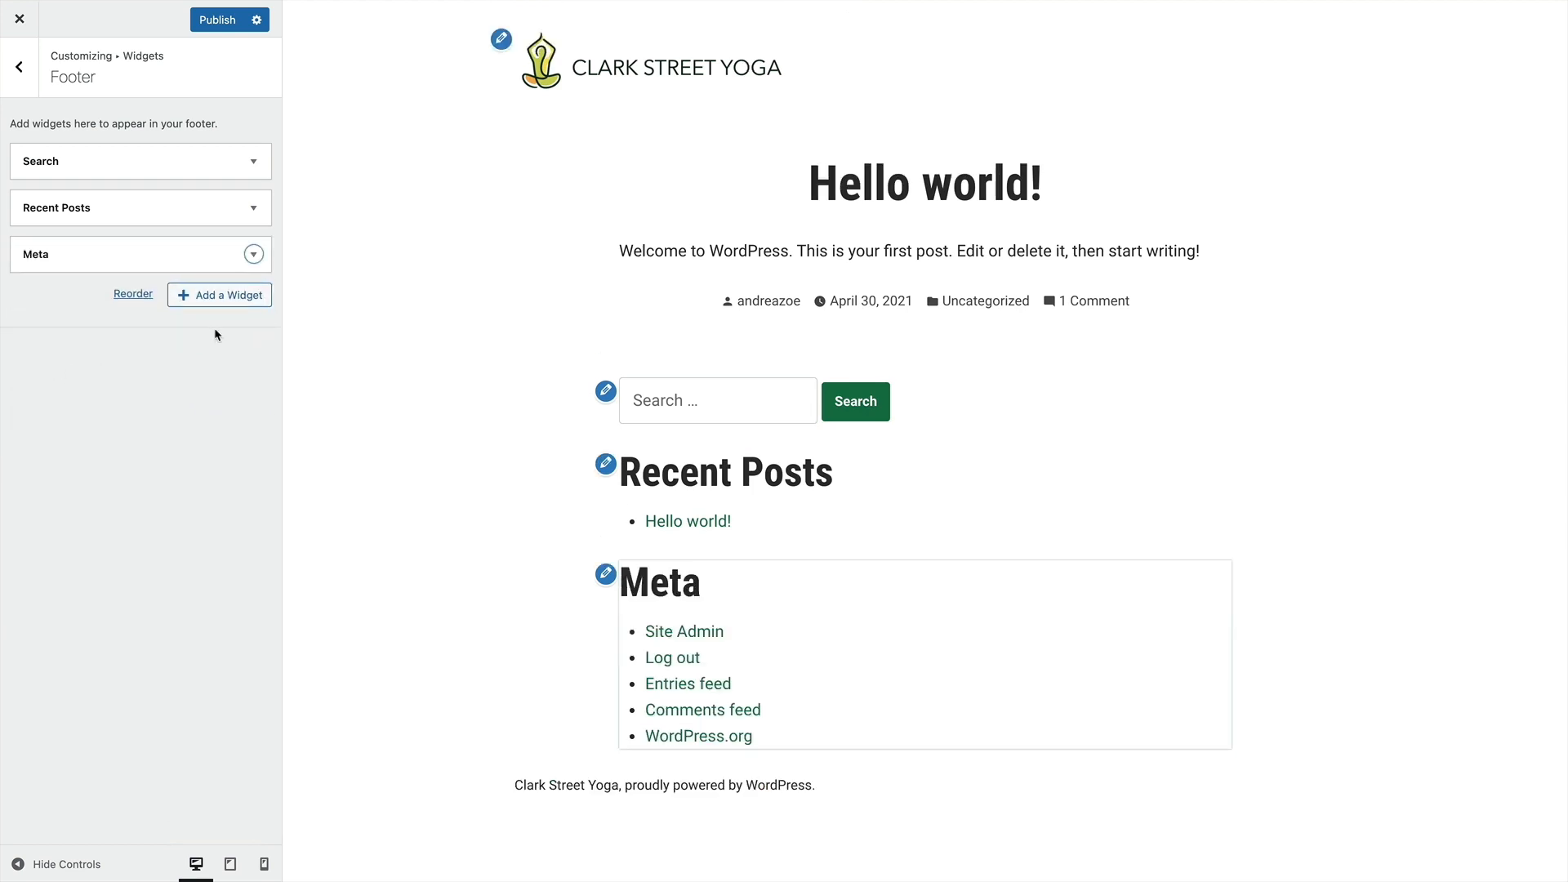
left_click(253, 254)
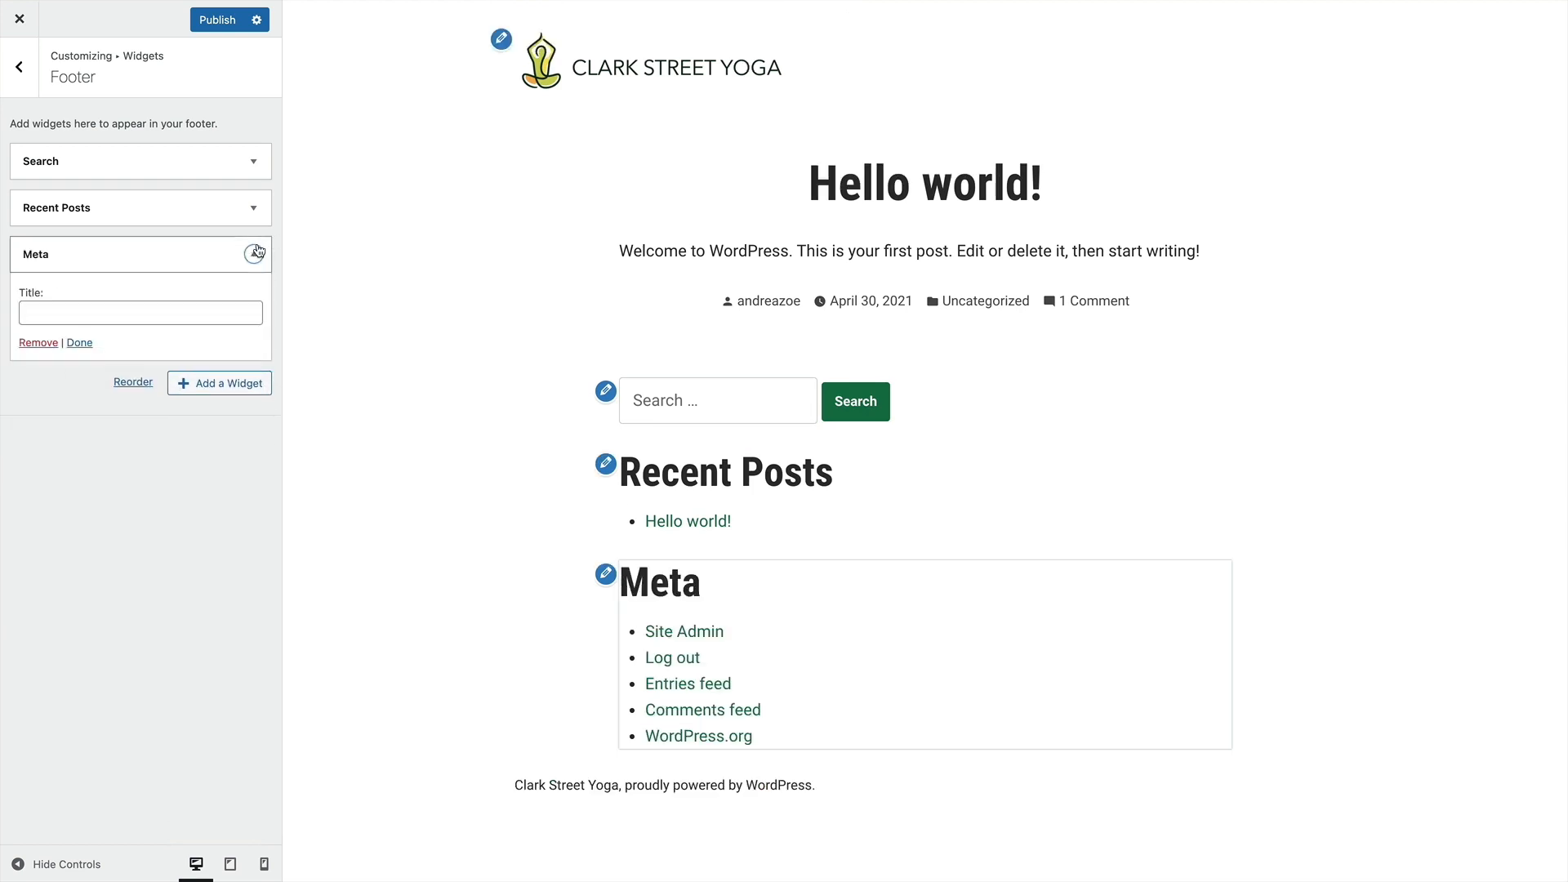
left_click(22, 343)
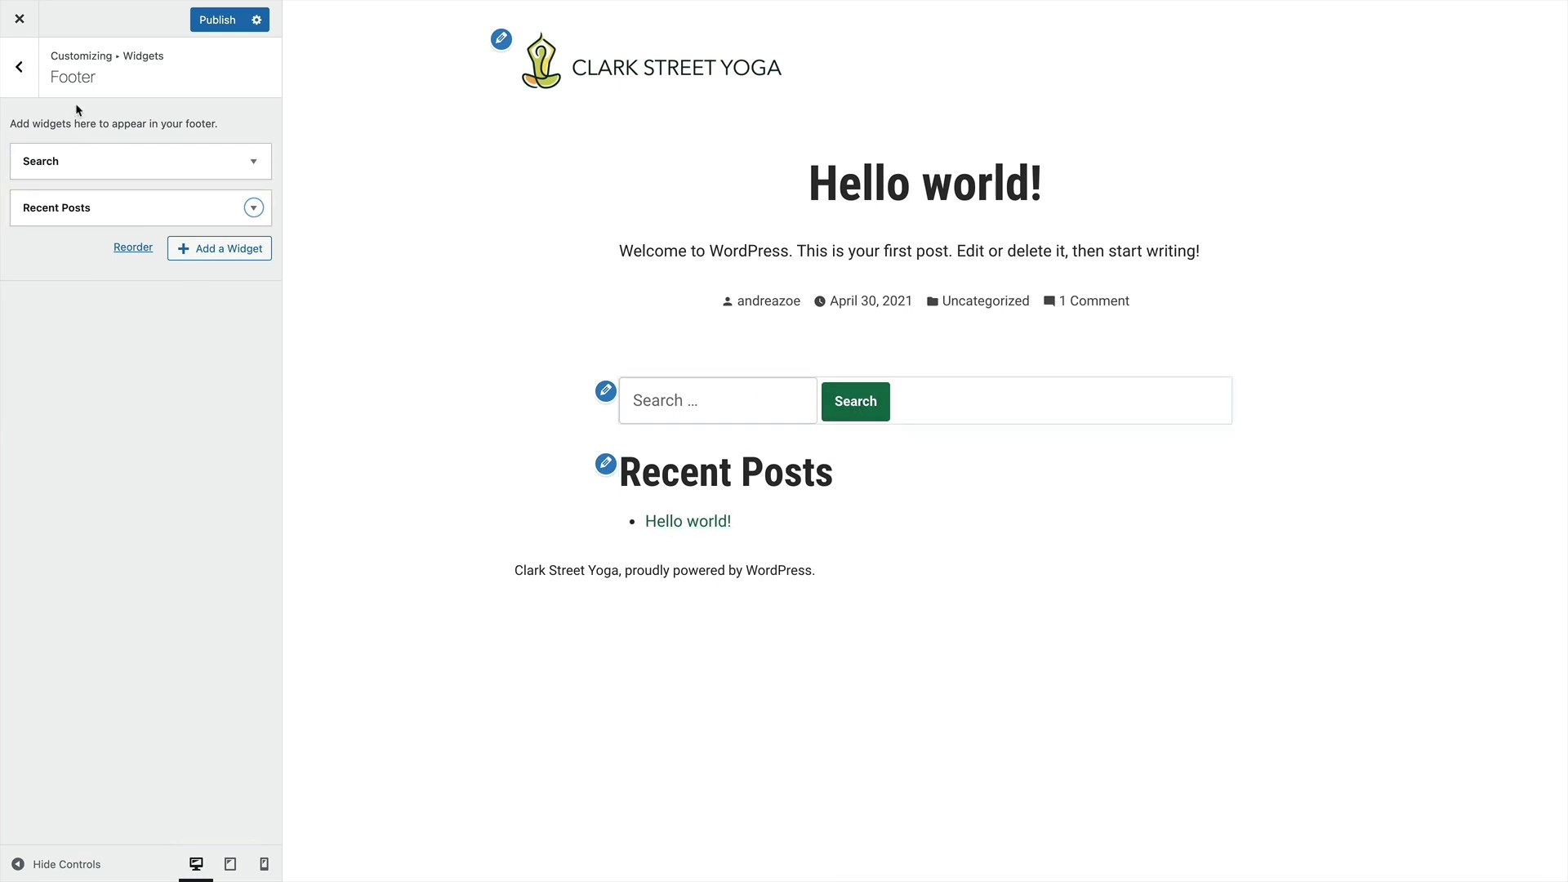
Set the homepage to display a static page in the homepage settings
left_click(20, 68)
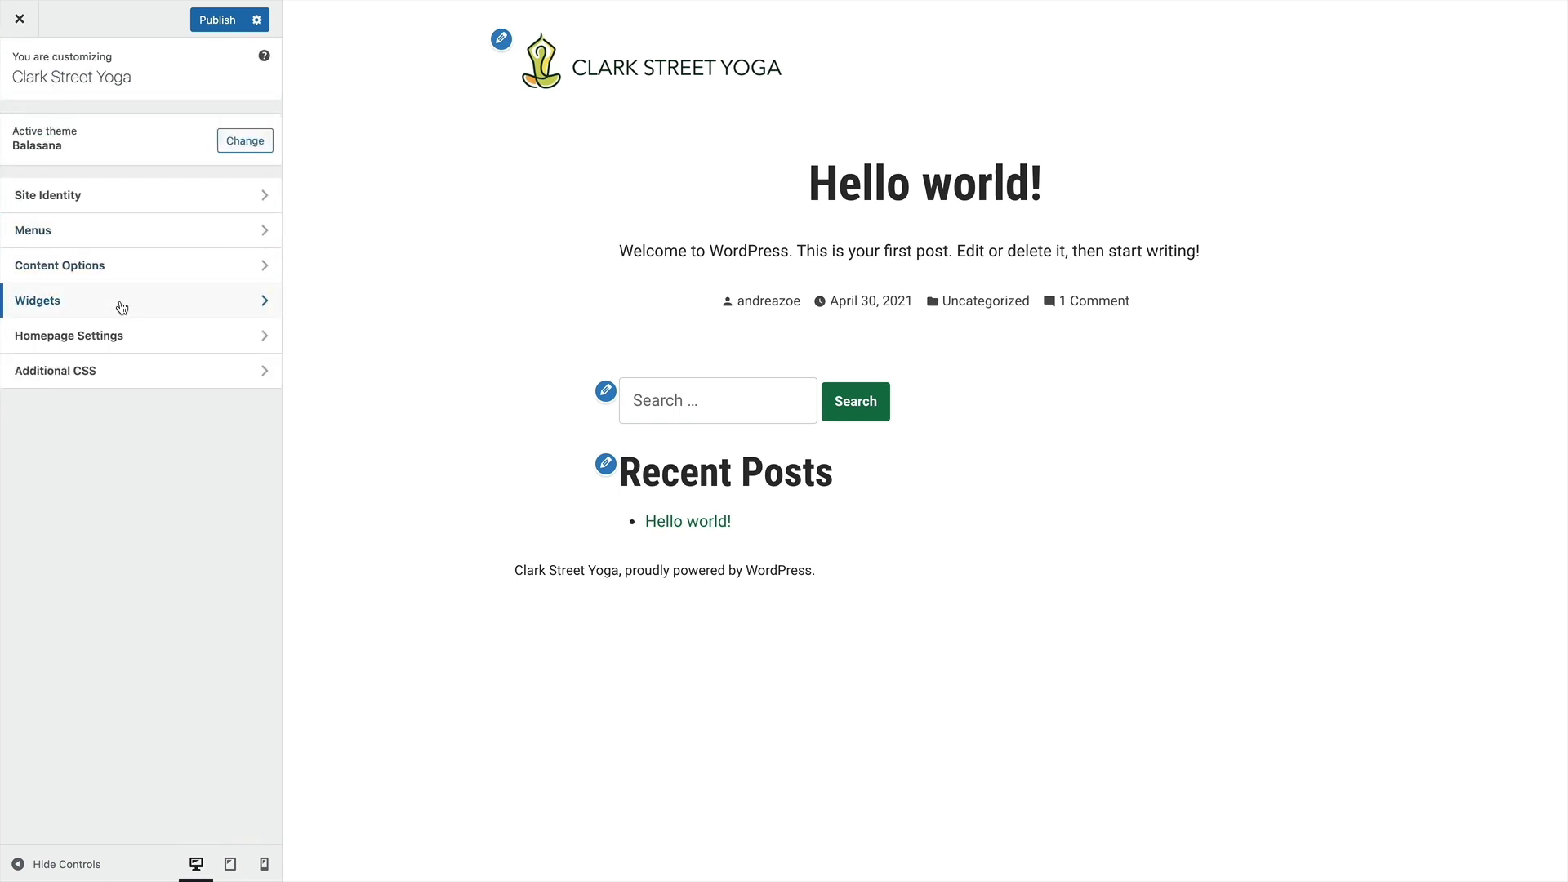
left_click(137, 343)
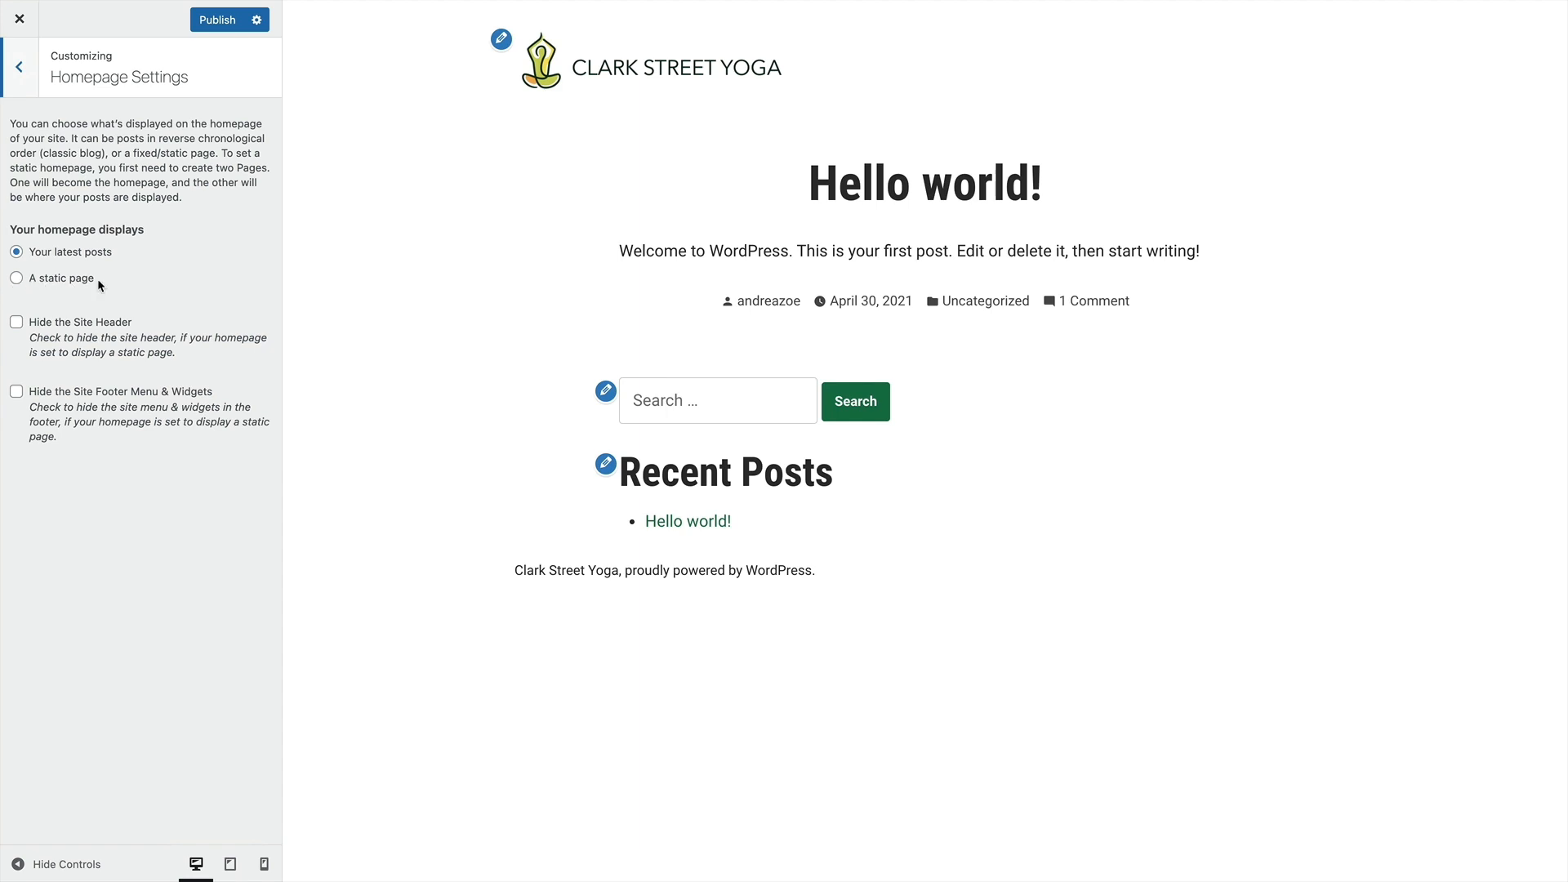
left_click(22, 282)
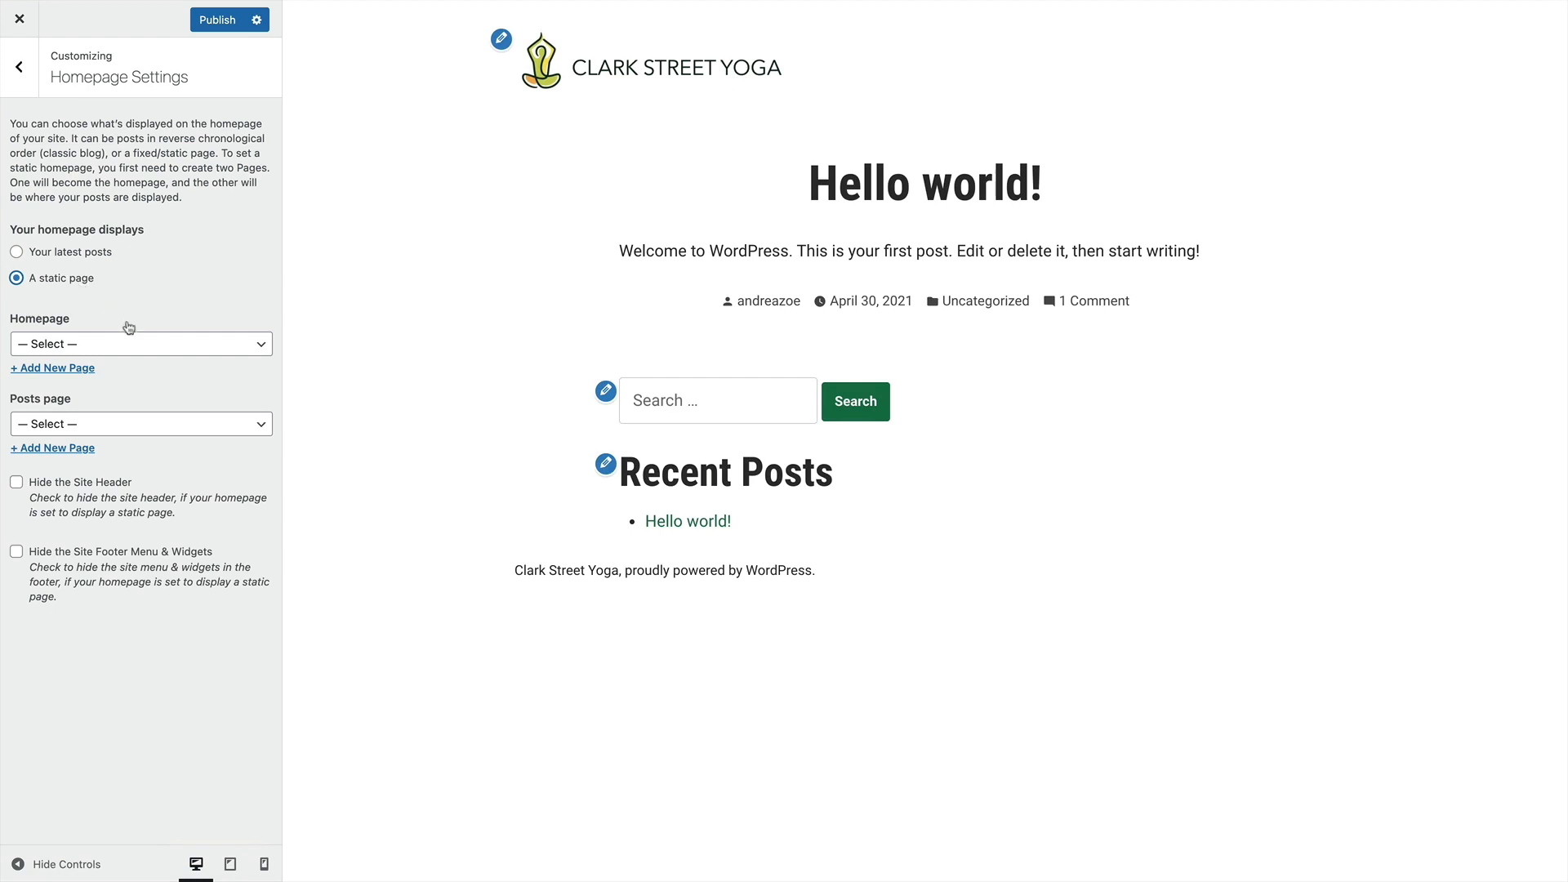
Create a new page titled Home and assign it as the site's static homepage
left_click(79, 344)
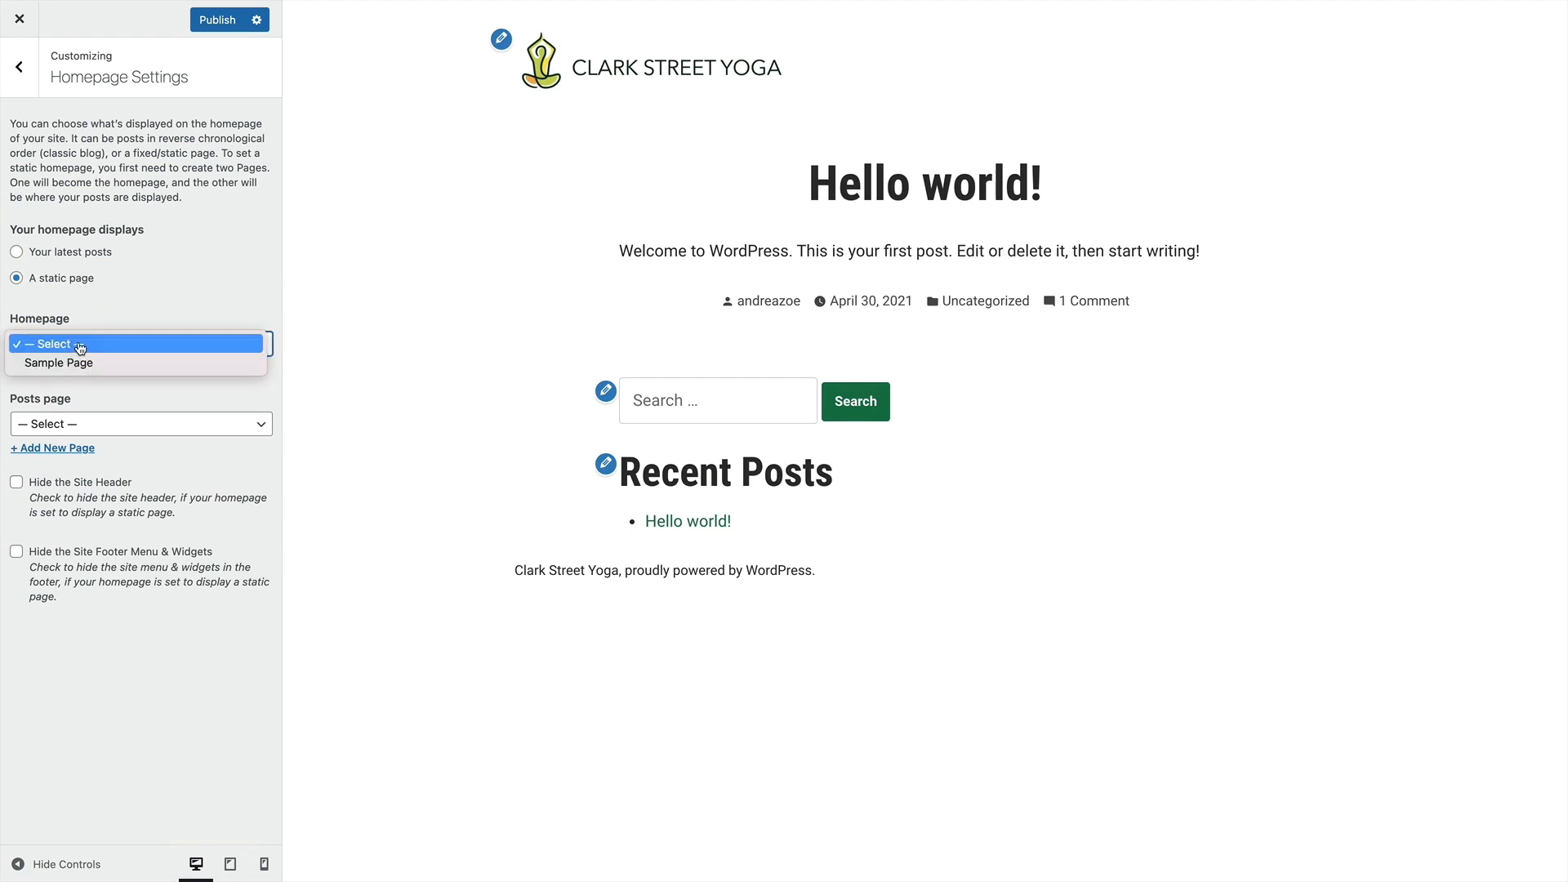
left_click(78, 345)
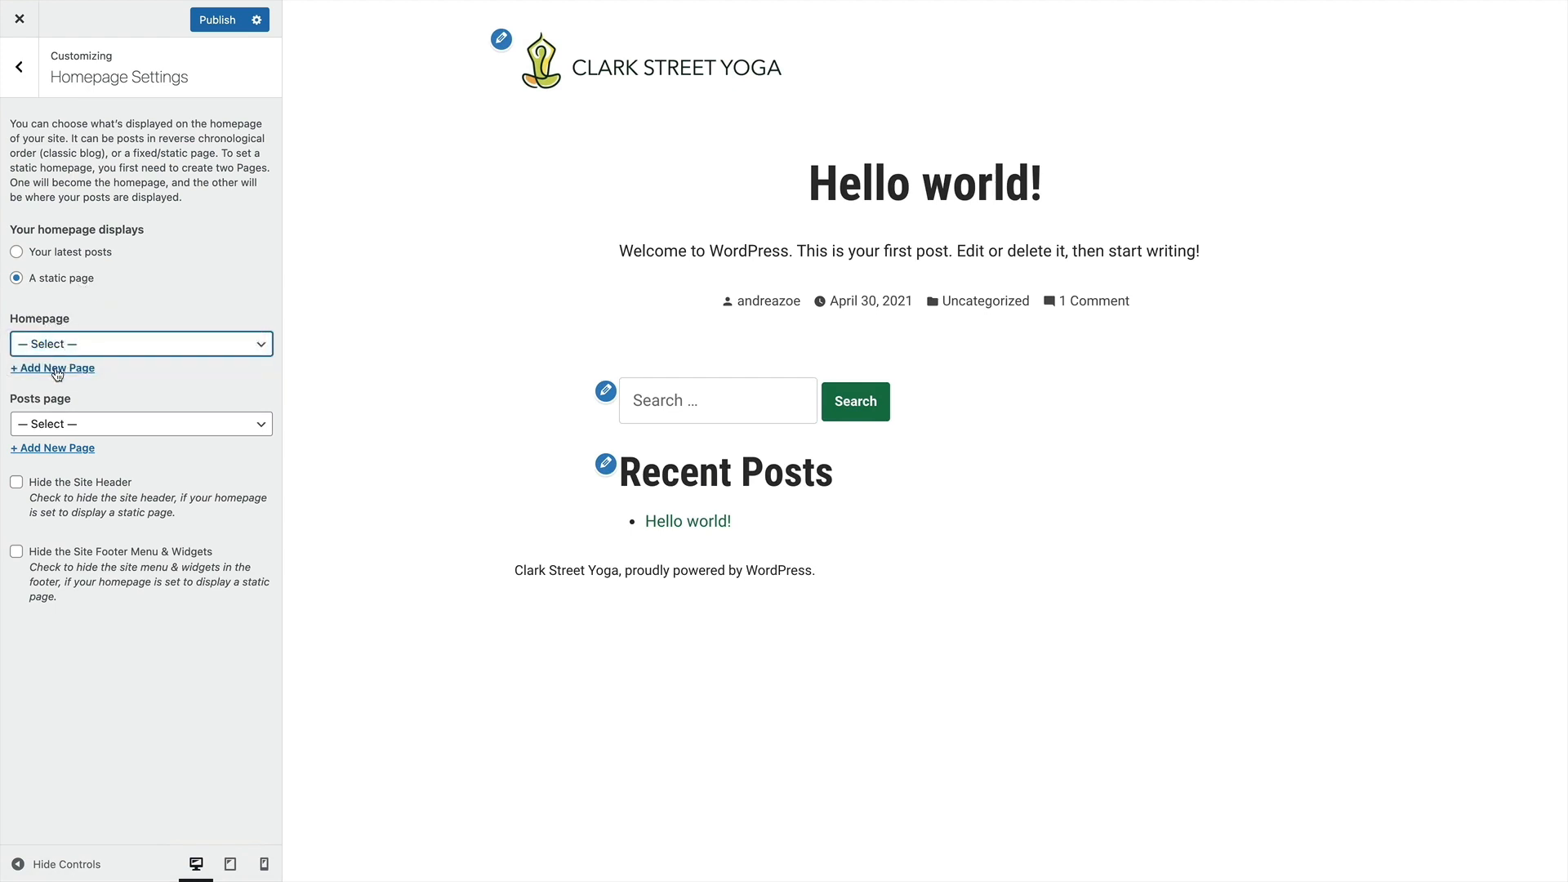
left_click(57, 368)
type("Home")
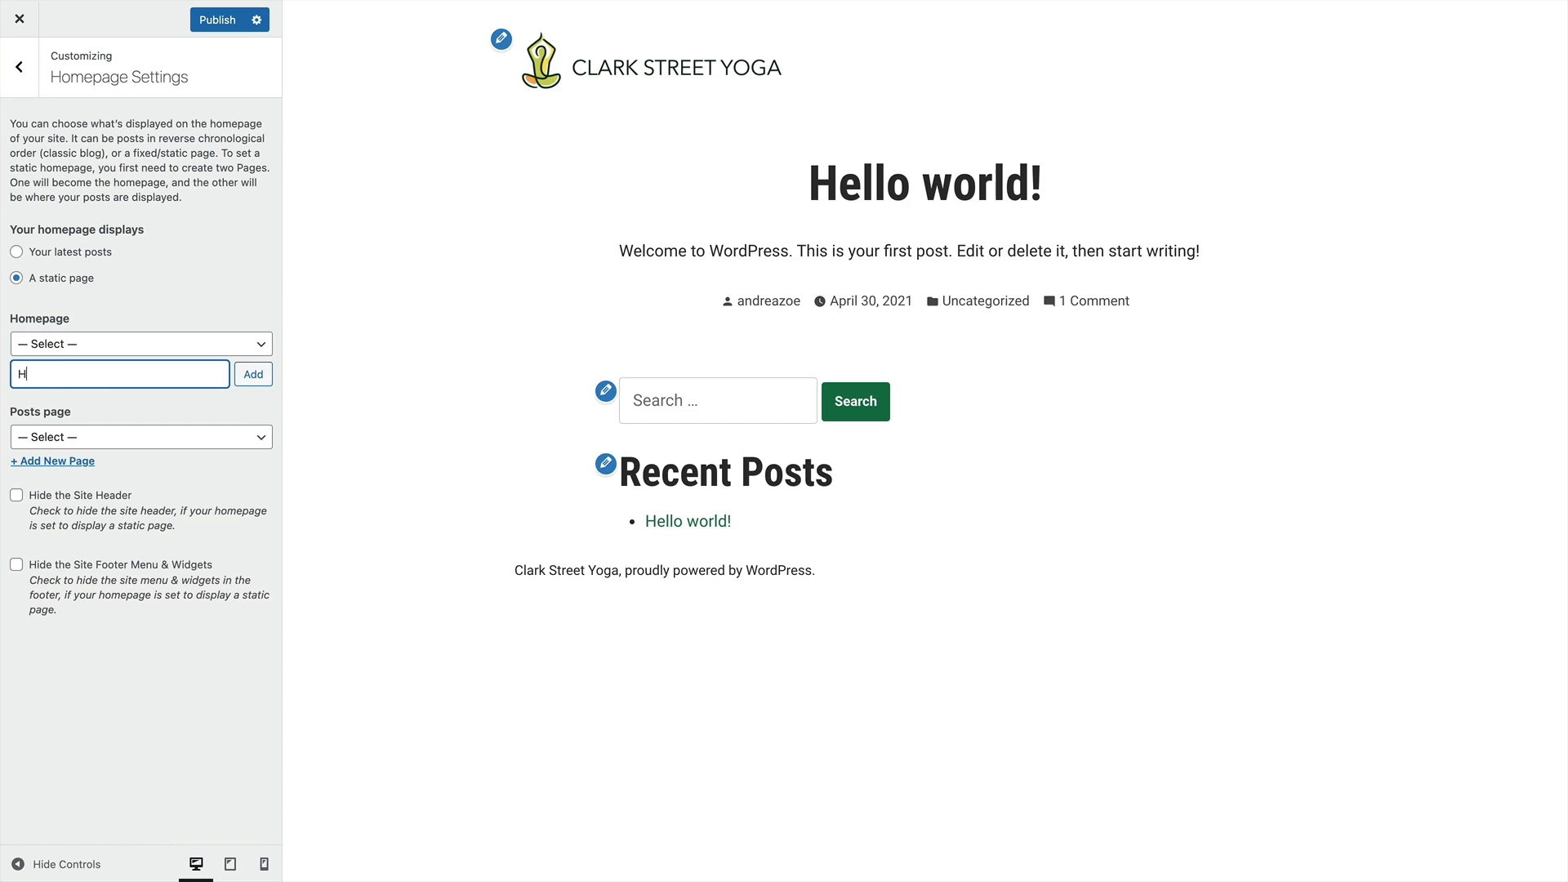
left_click(241, 367)
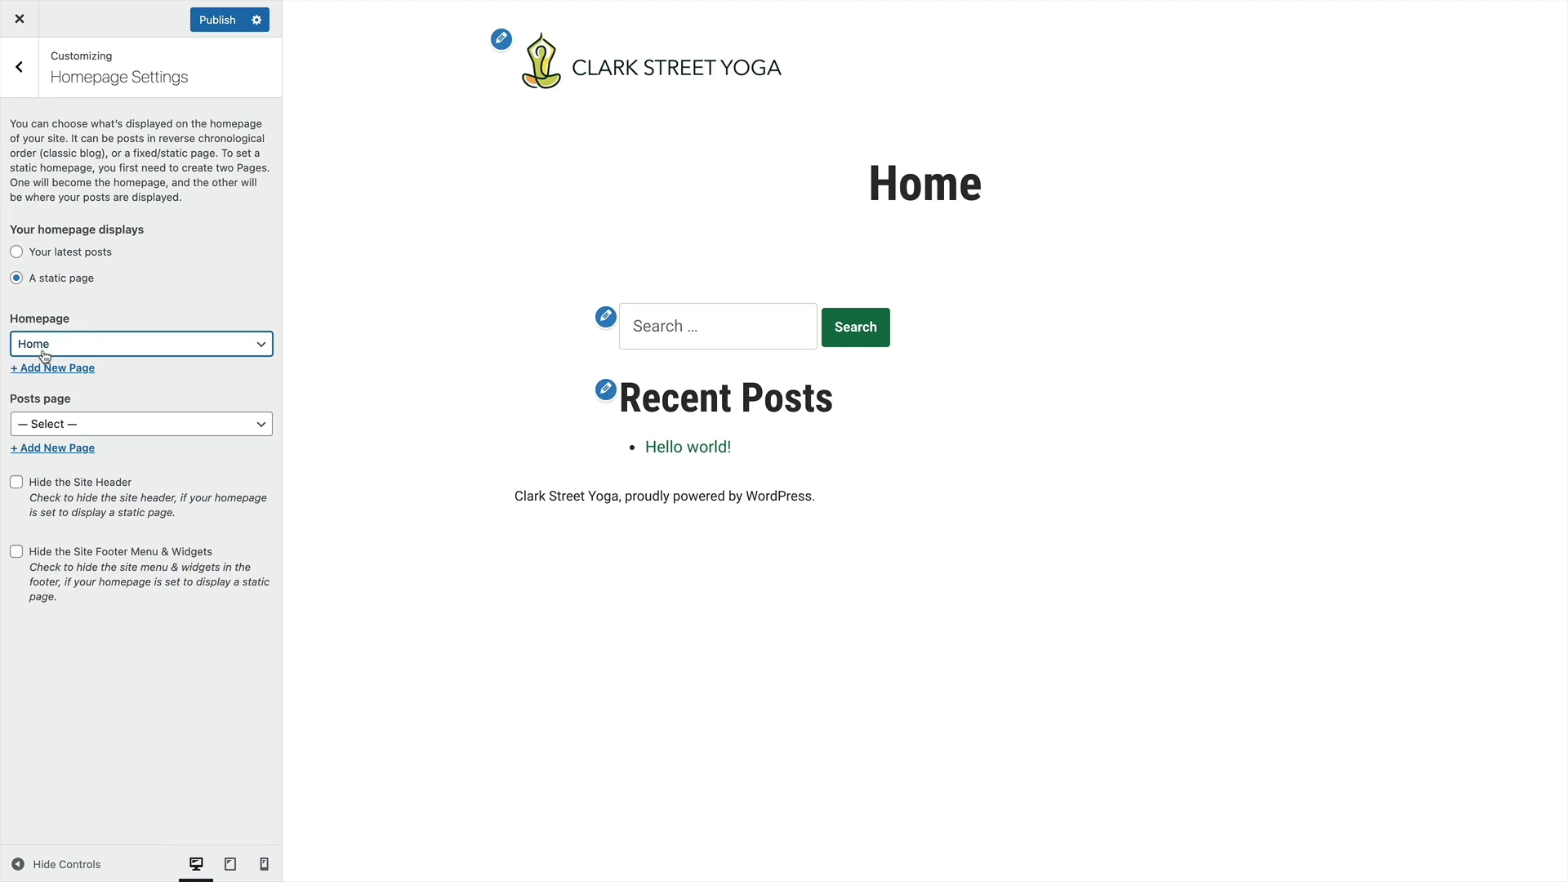
Create a new page titled Blog and assign it as the posts page
left_click(45, 425)
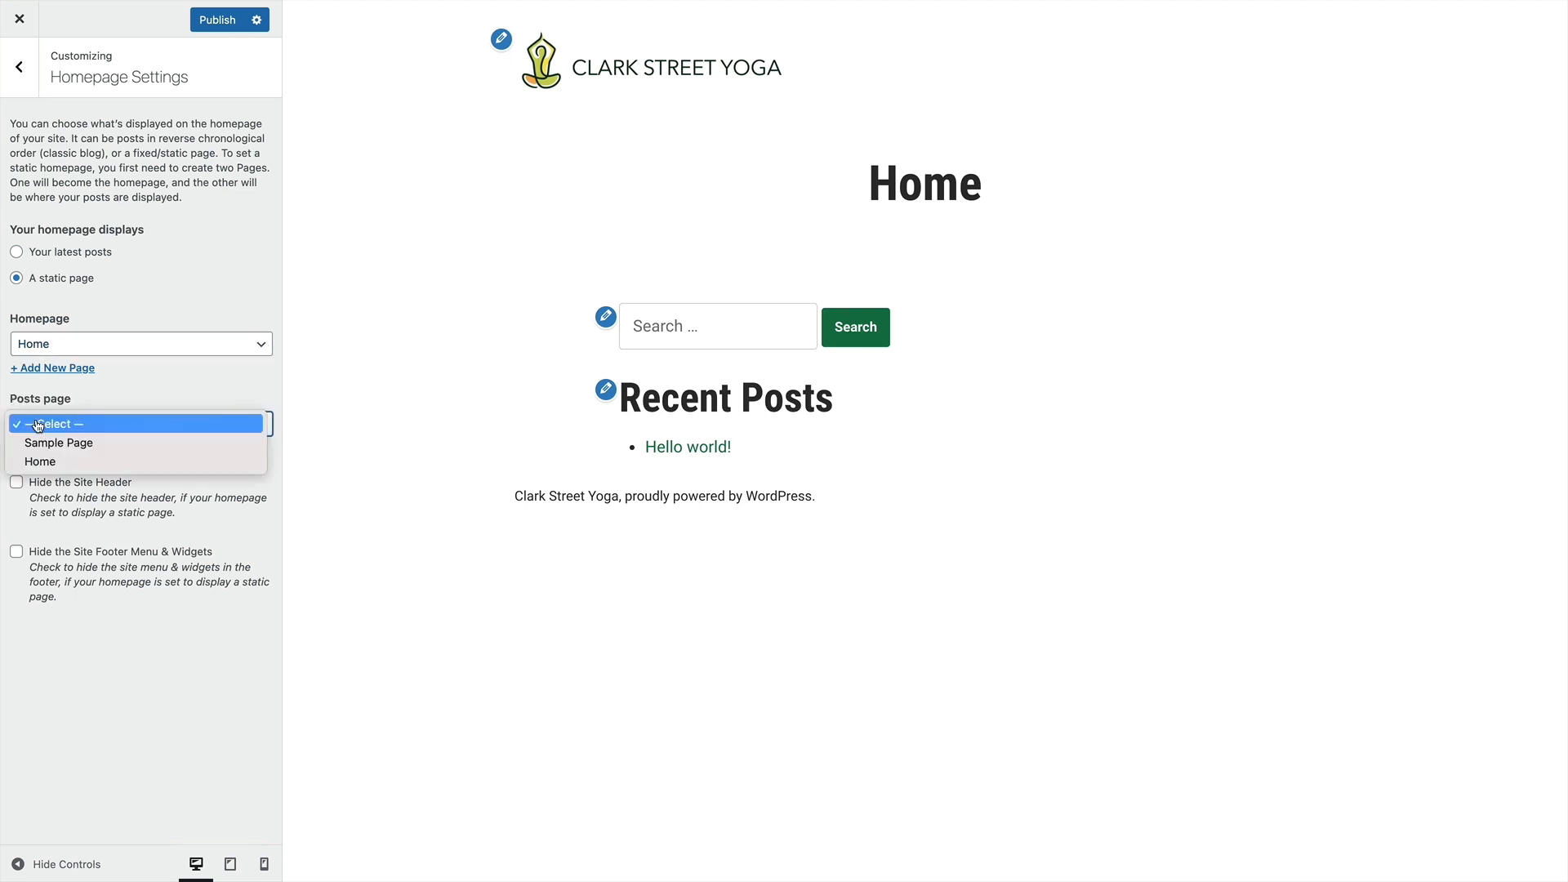
left_click(103, 405)
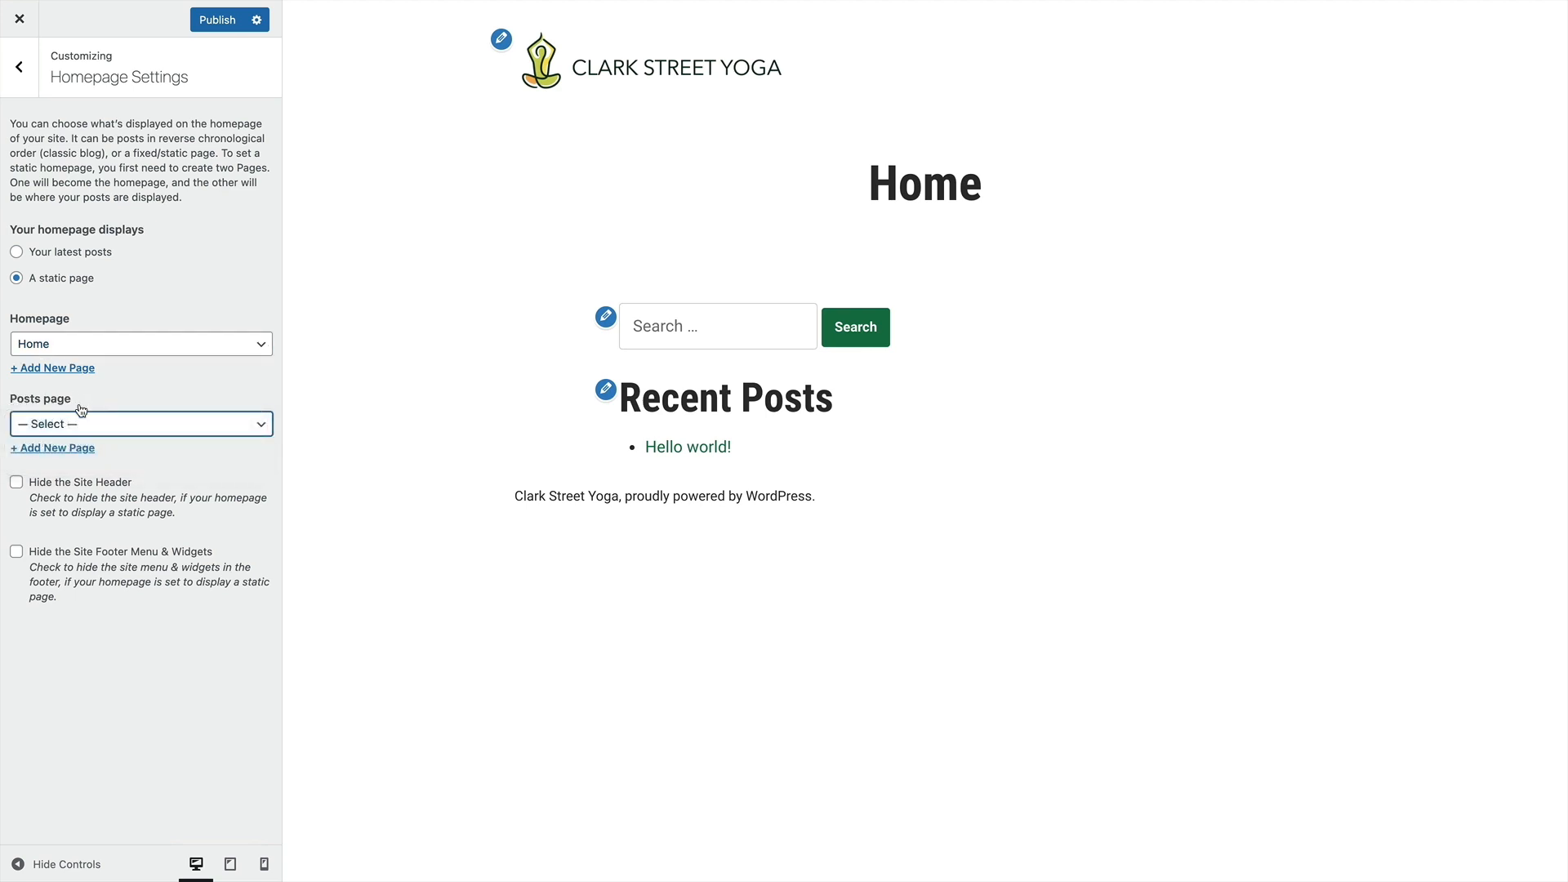
left_click(61, 448)
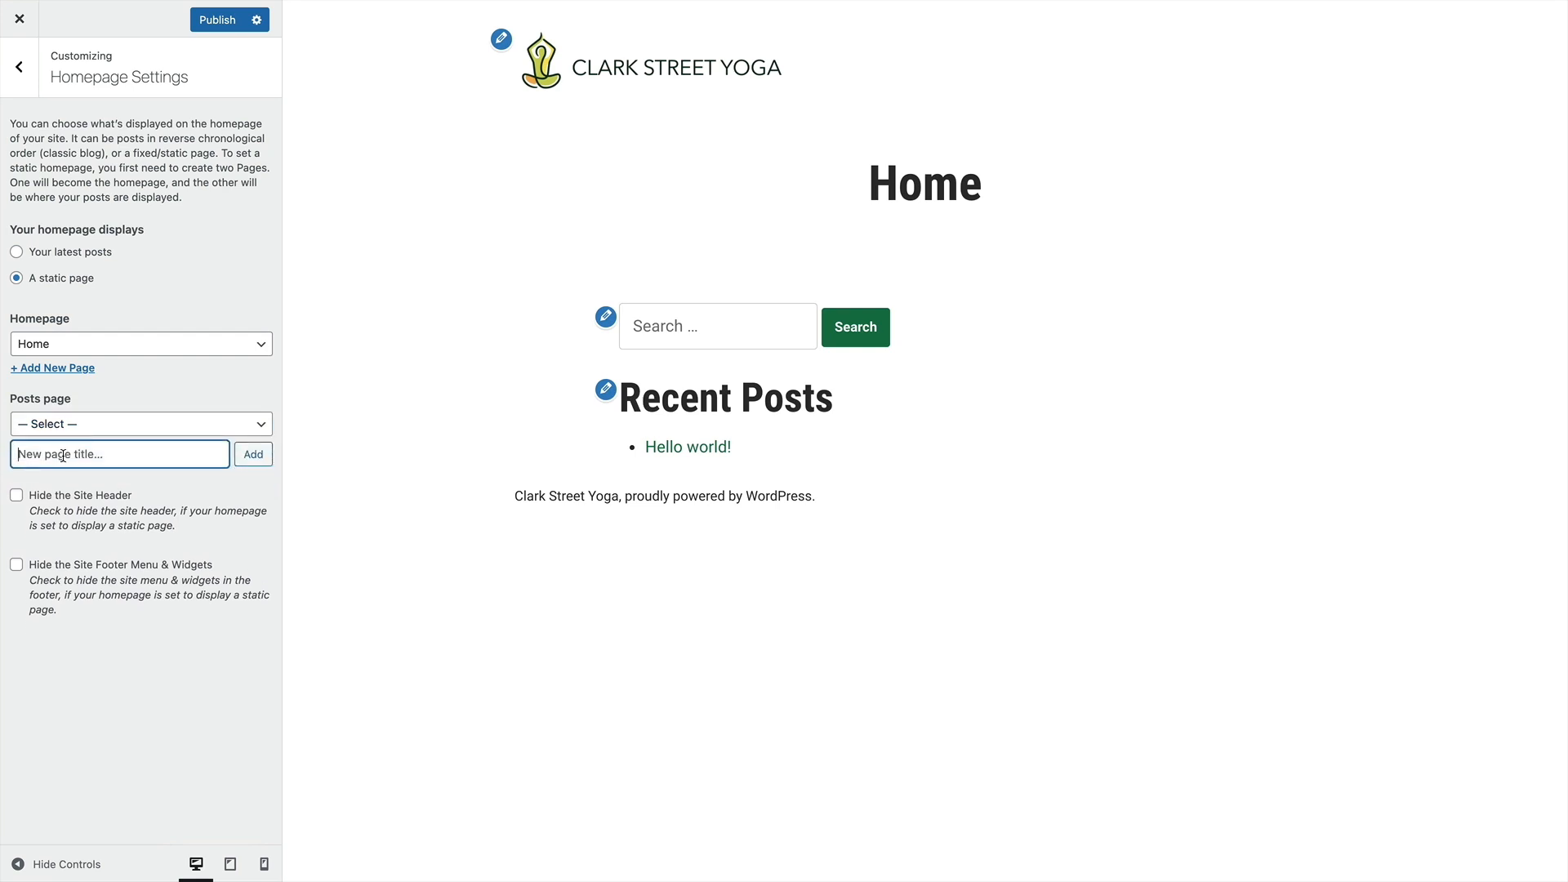
type("Blog")
left_click(254, 454)
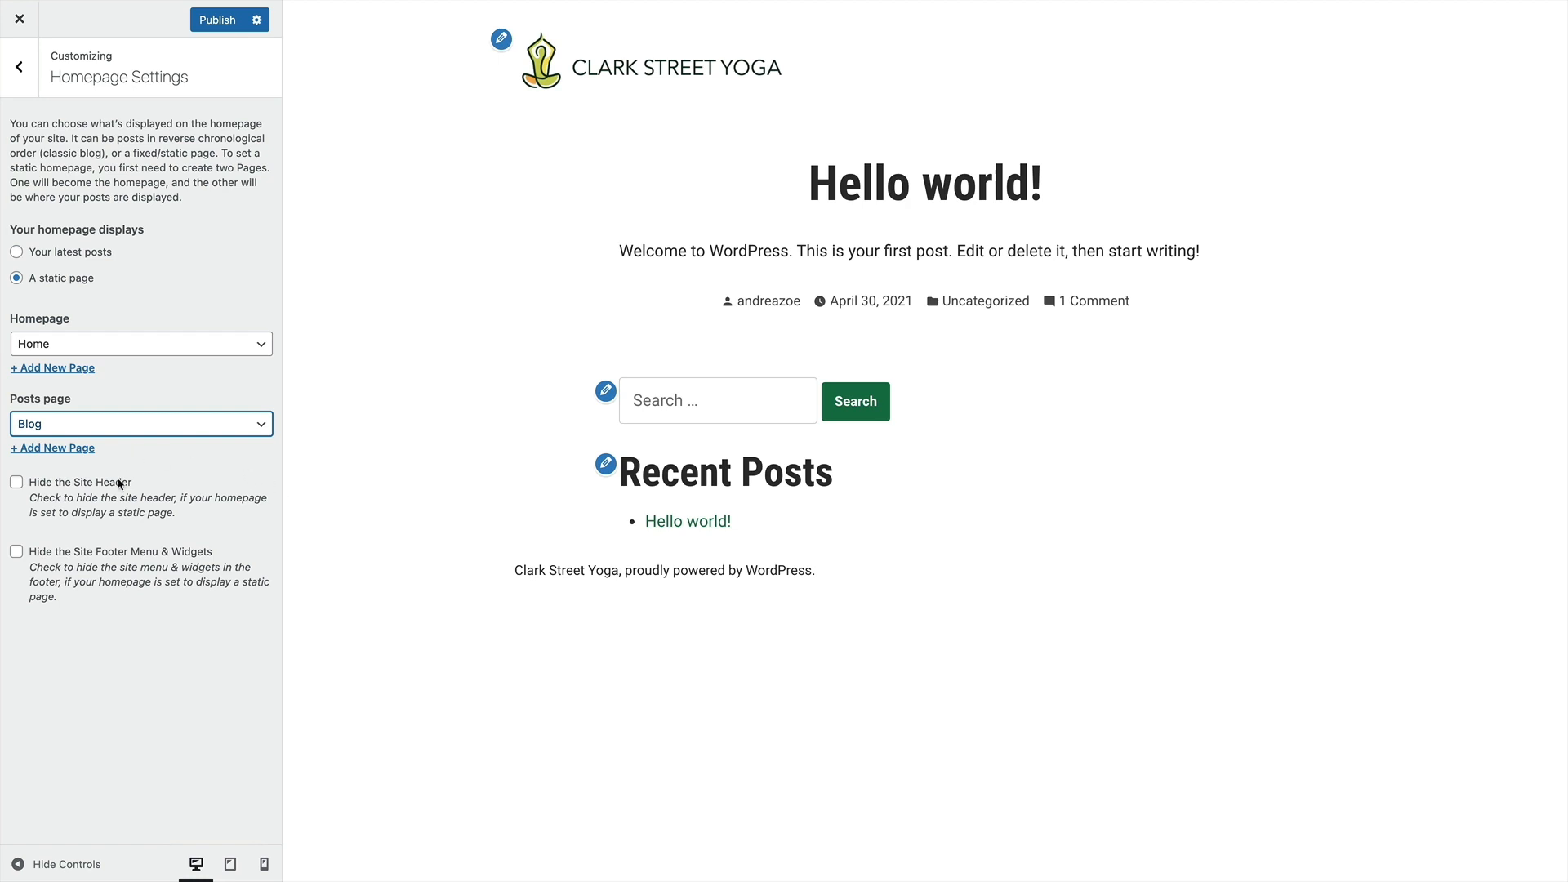
Try the options for hiding the site footer menu and widgets and the site header, restoring each one
left_click(16, 552)
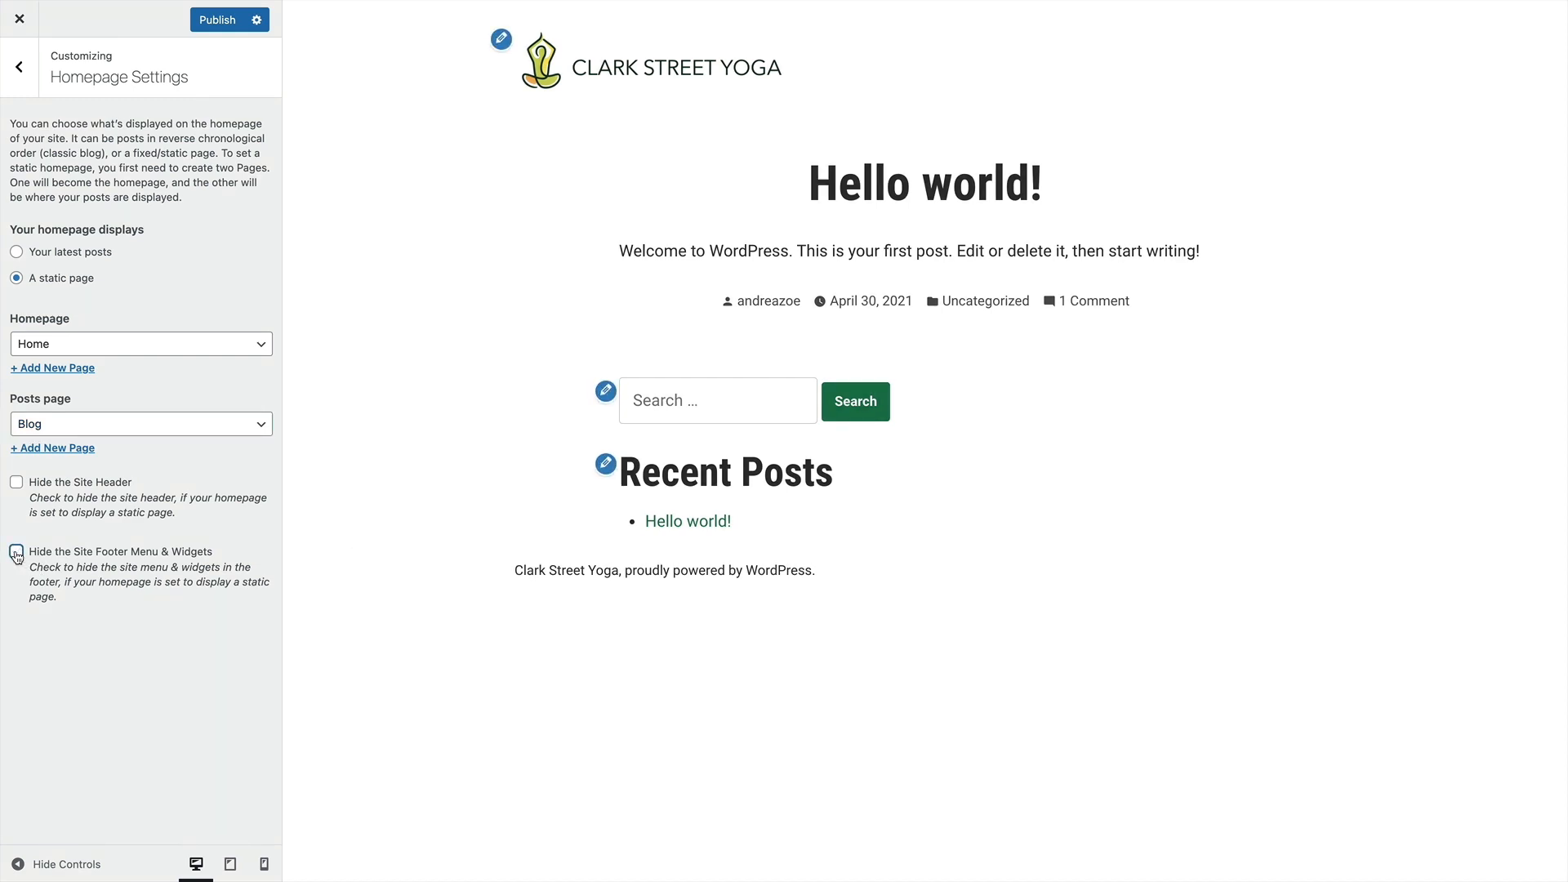
left_click(16, 552)
left_click(17, 482)
left_click(17, 483)
Leave the homepage settings, view the live front page of the site and open its Home page in the editor
left_click(19, 67)
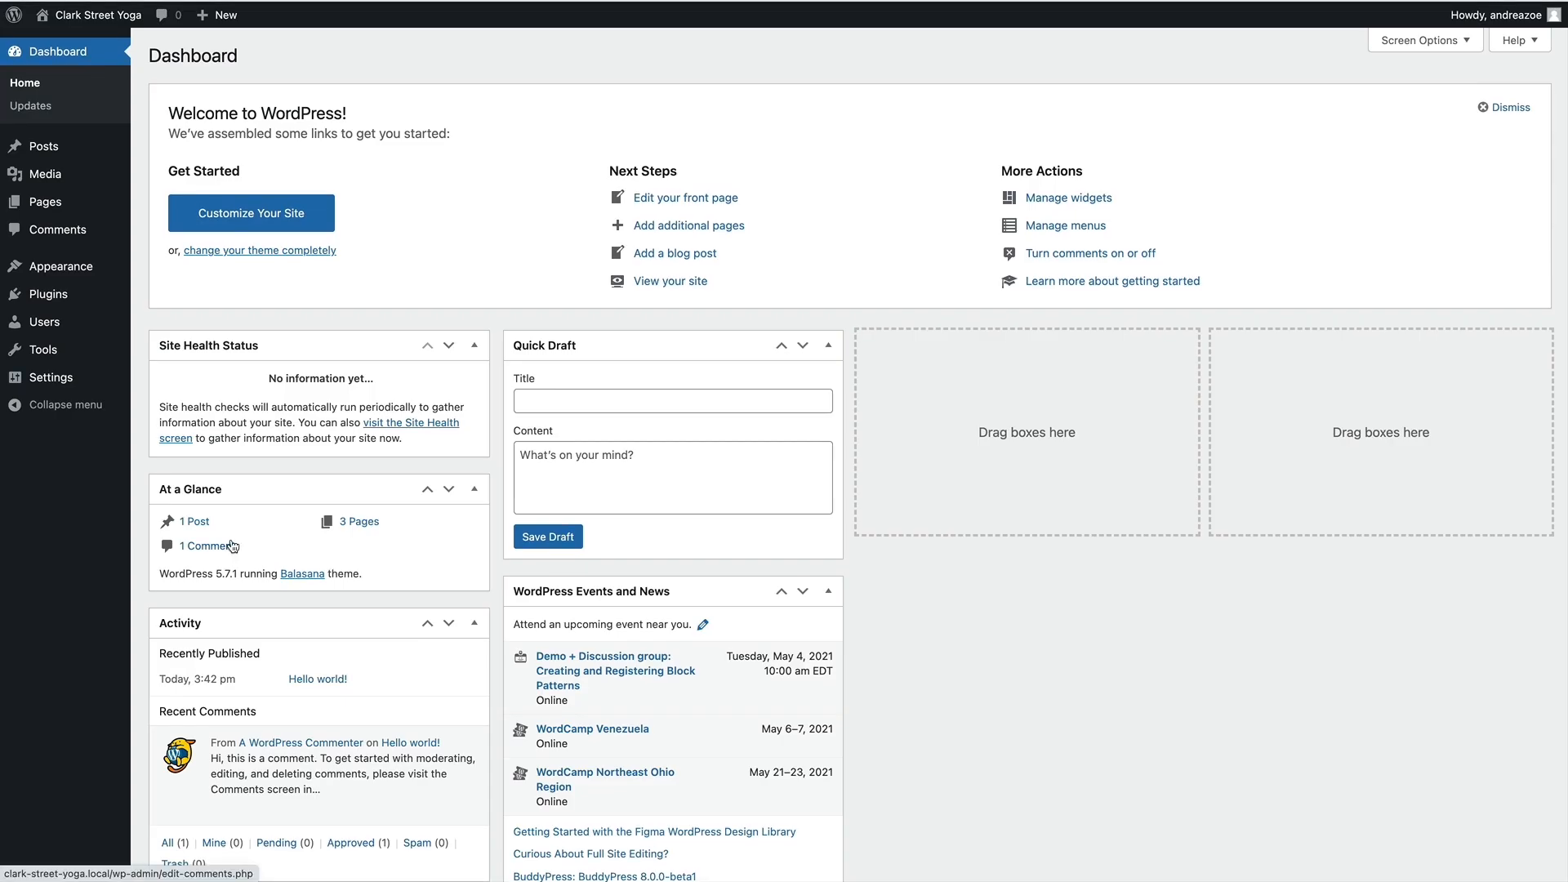
left_click(100, 27)
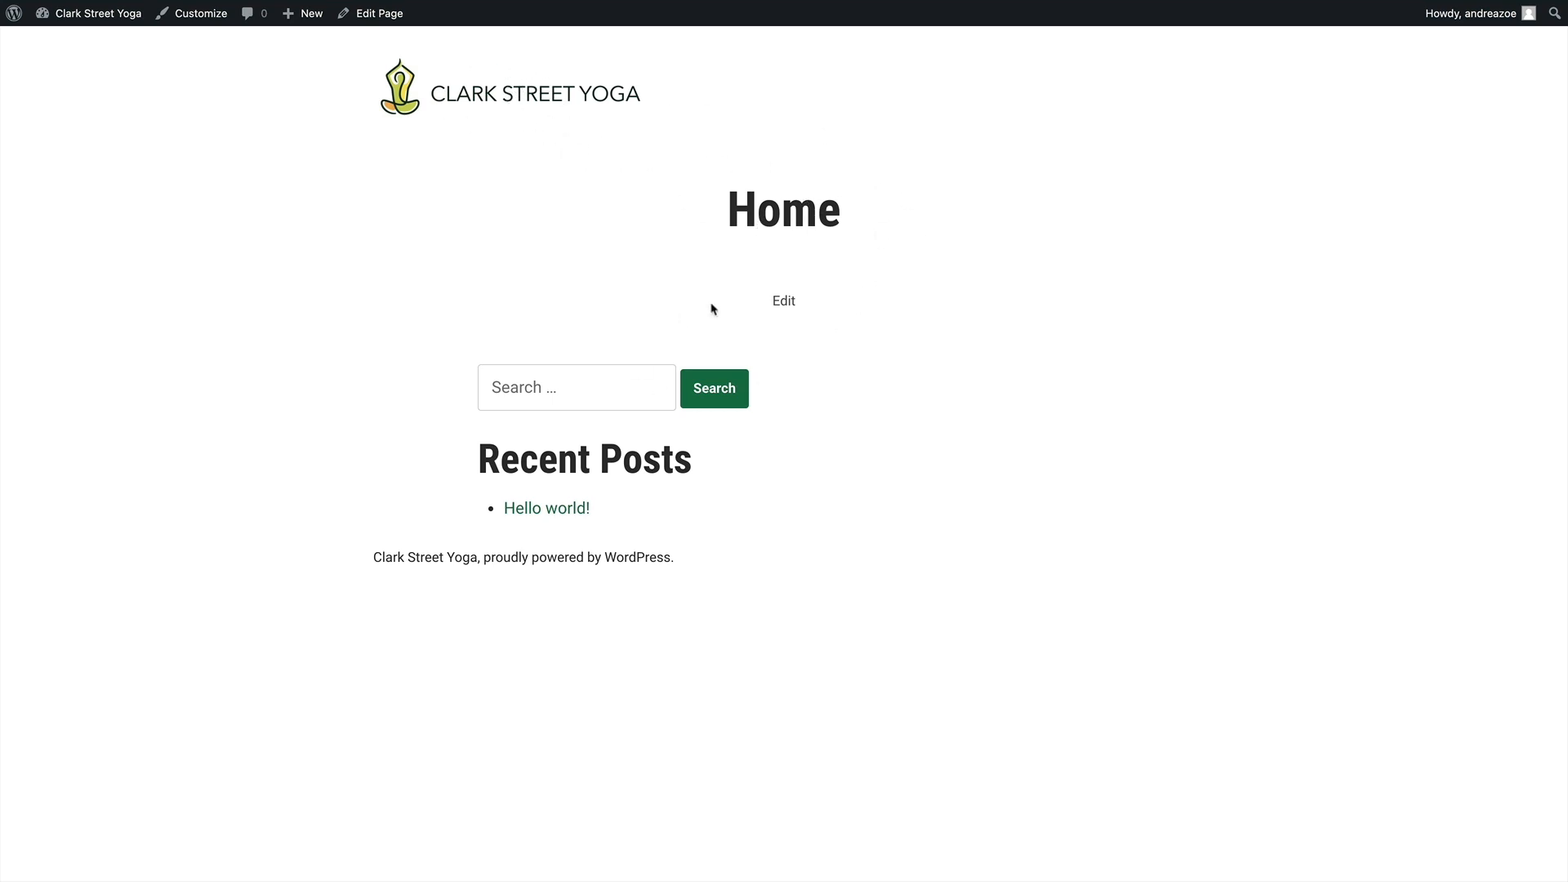
left_click(784, 302)
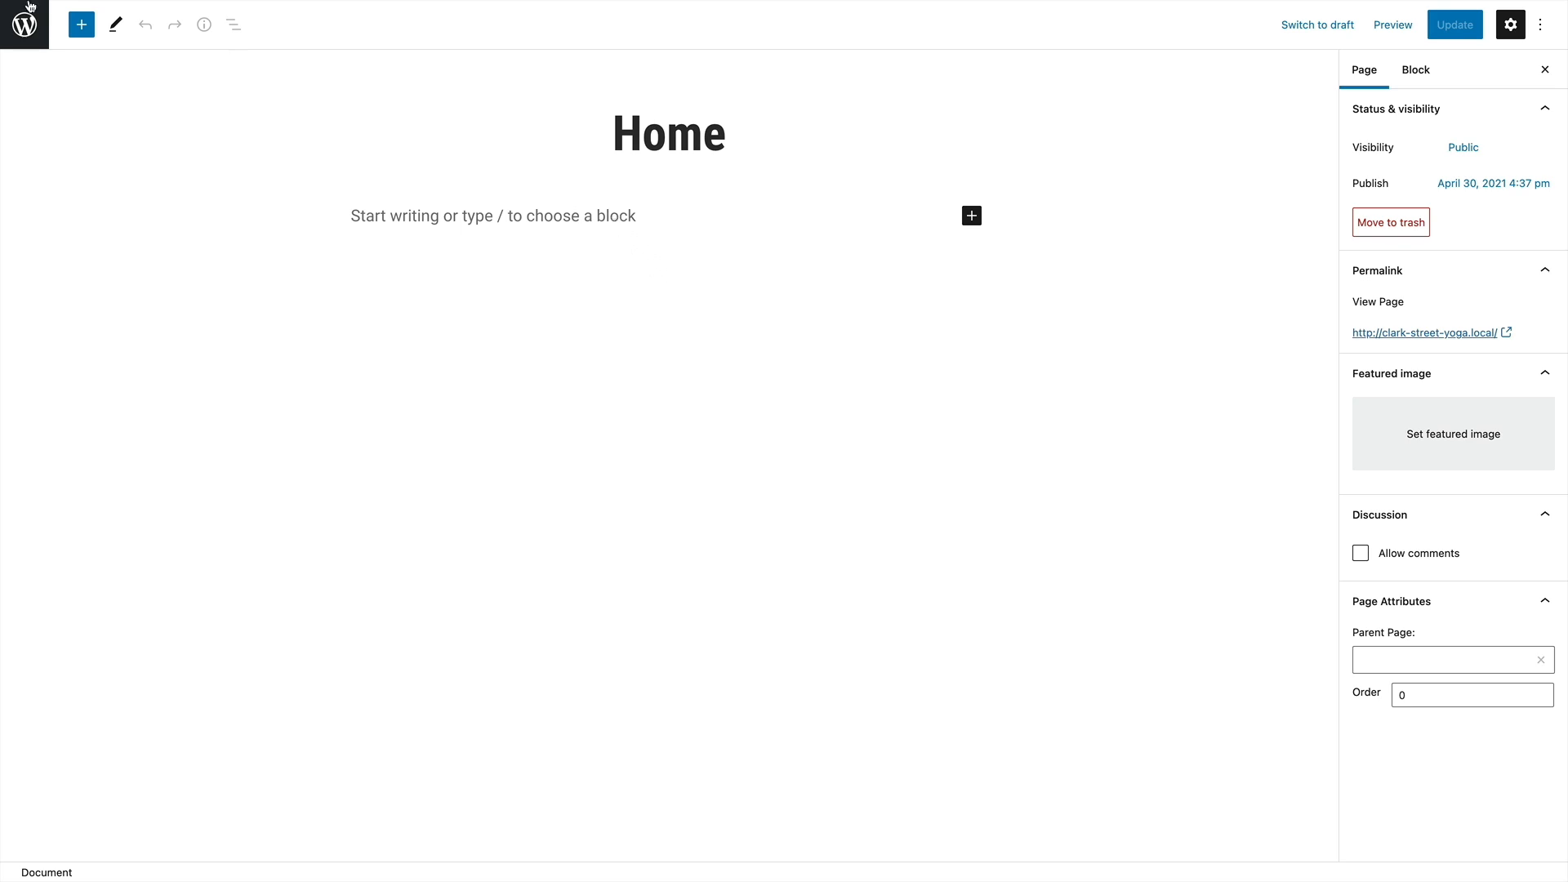
Go to the list of all pages and move the Sample Page to the trash
mouse_move(14, 37)
left_click(28, 39)
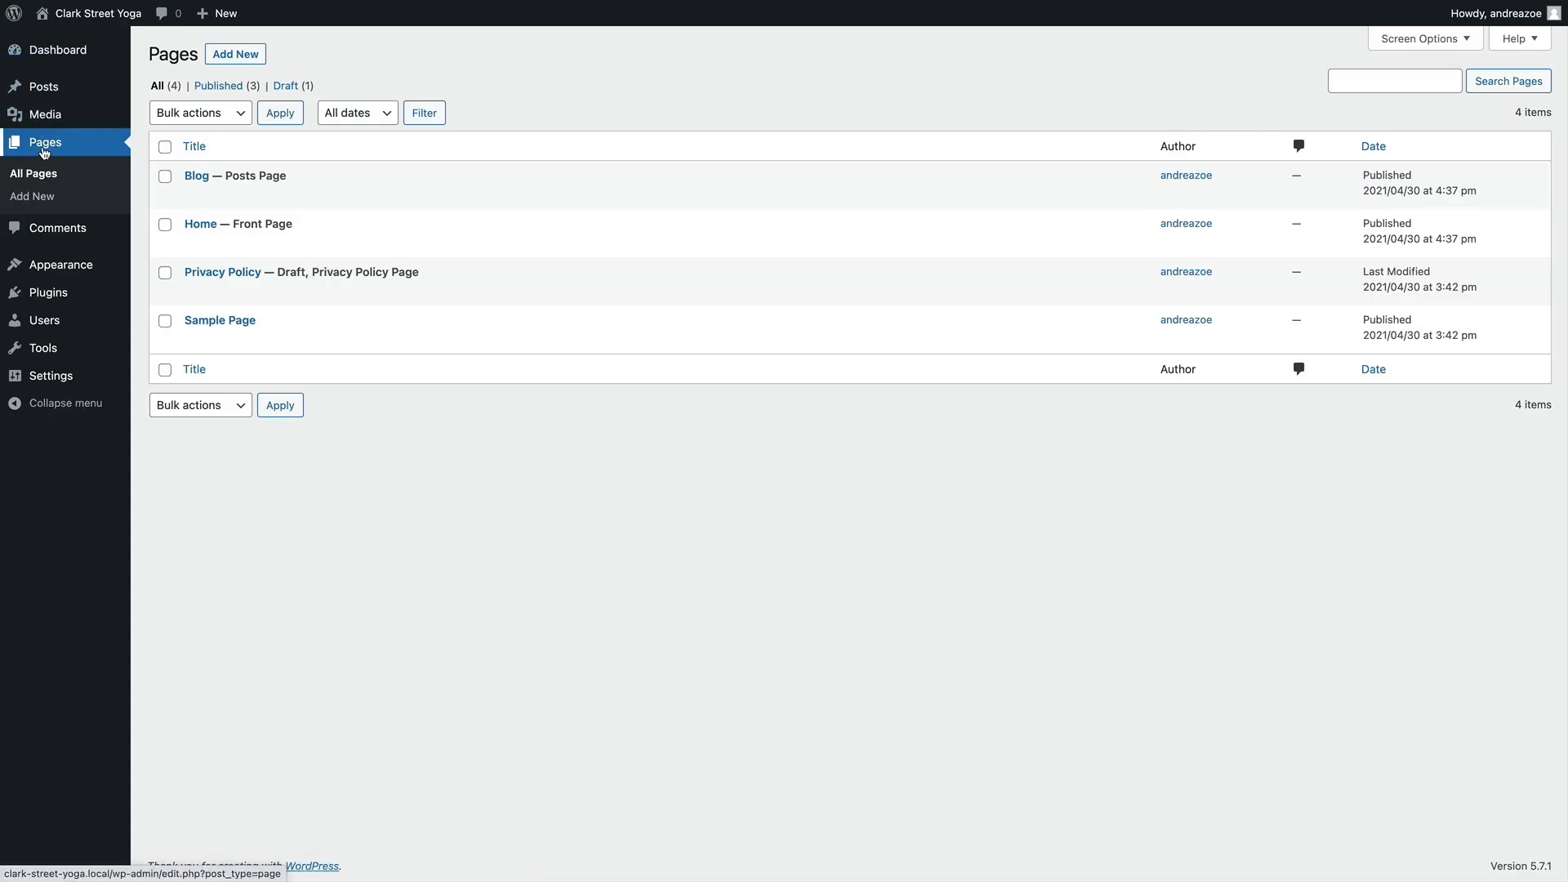
left_click(45, 143)
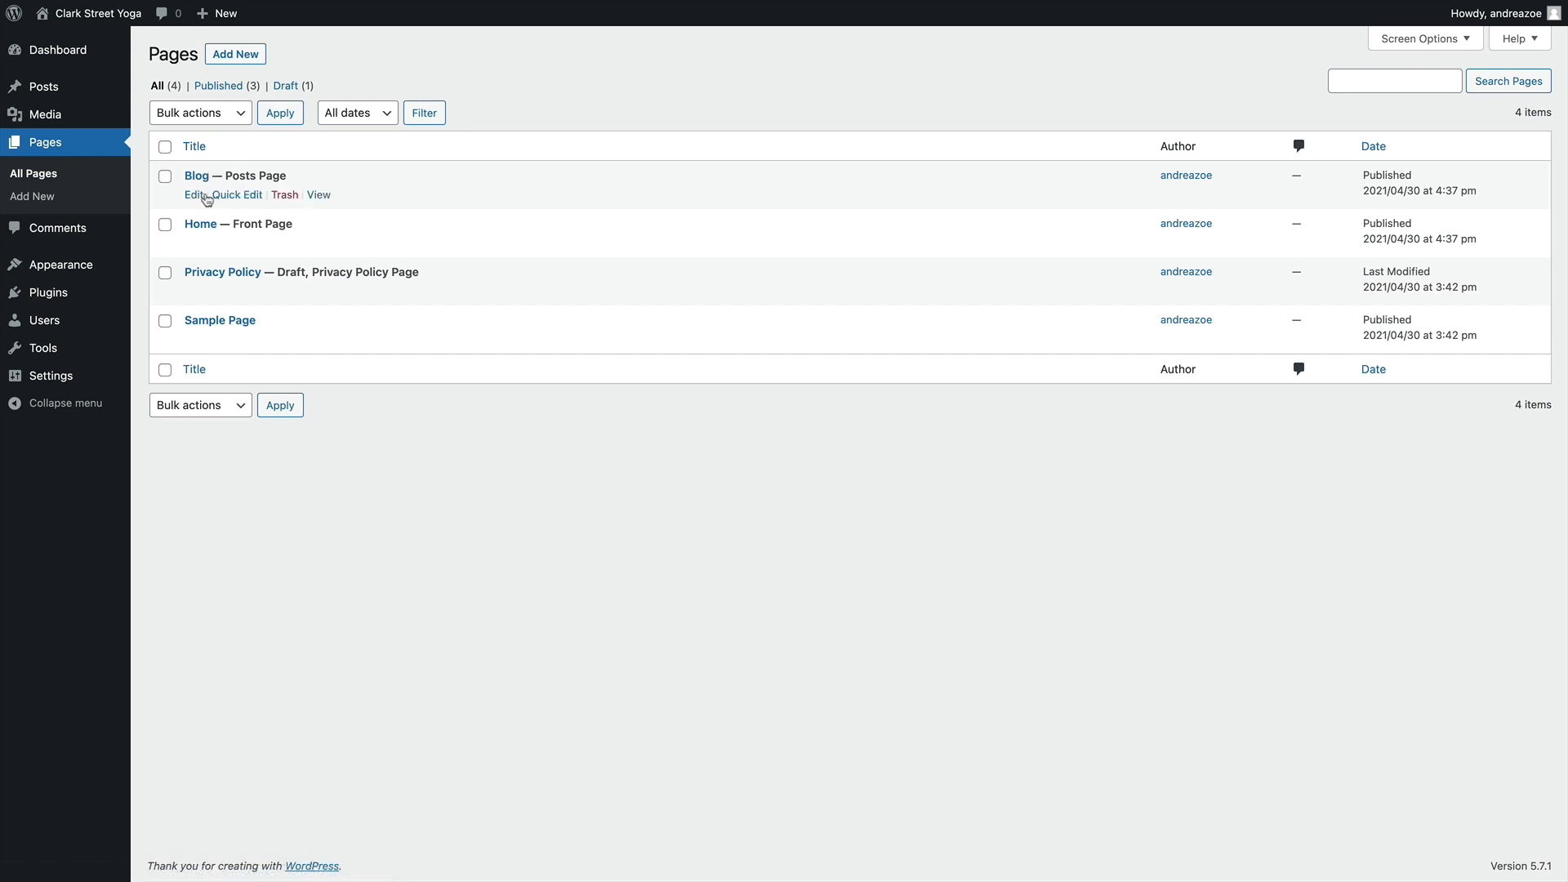
left_click(221, 124)
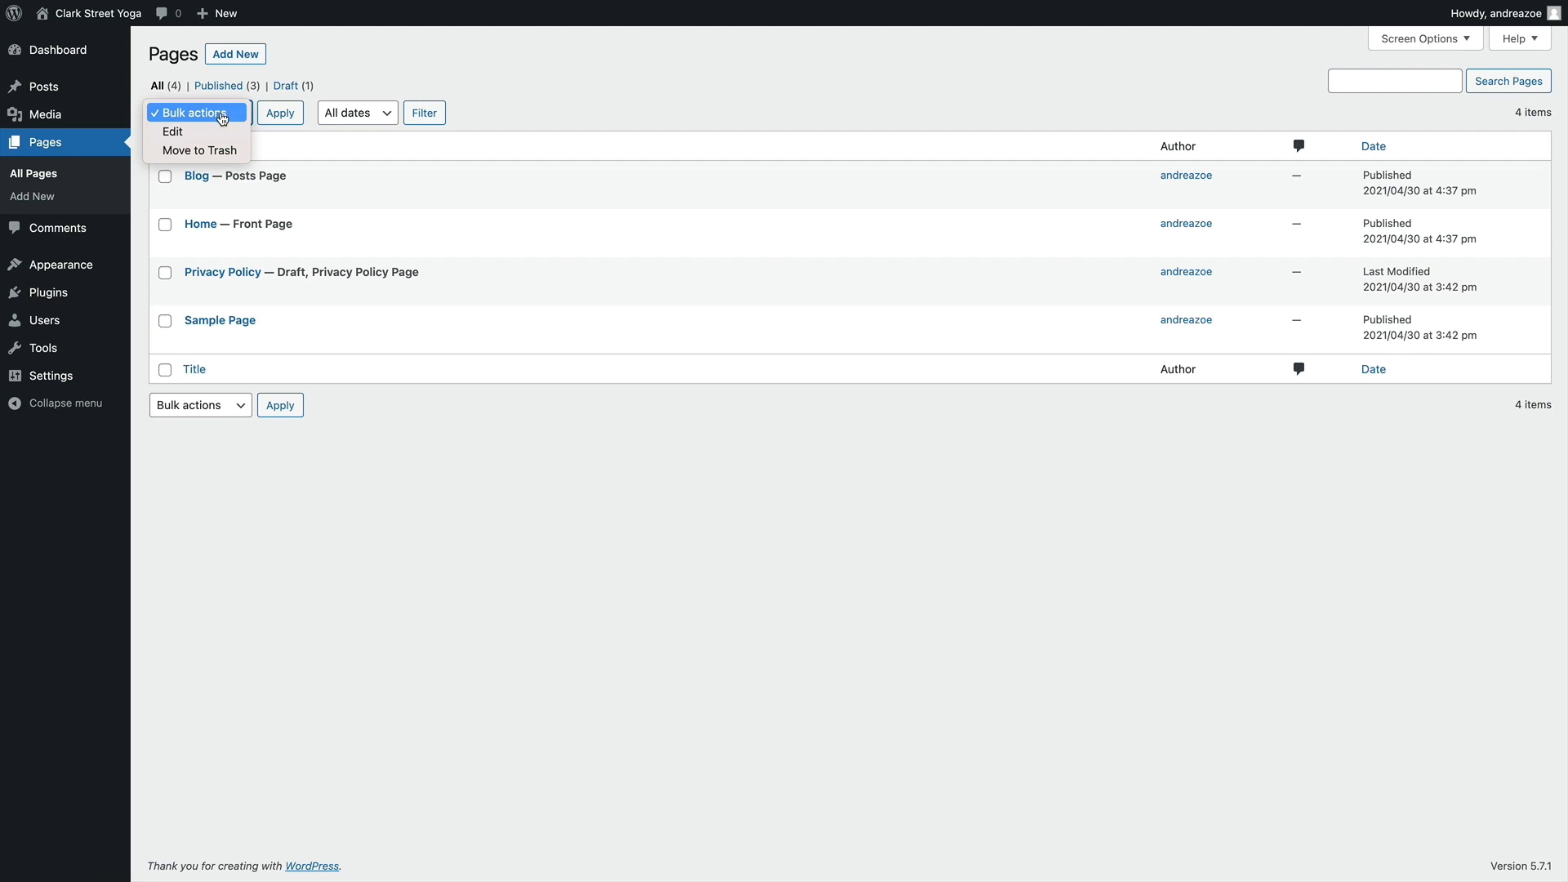
left_click(222, 117)
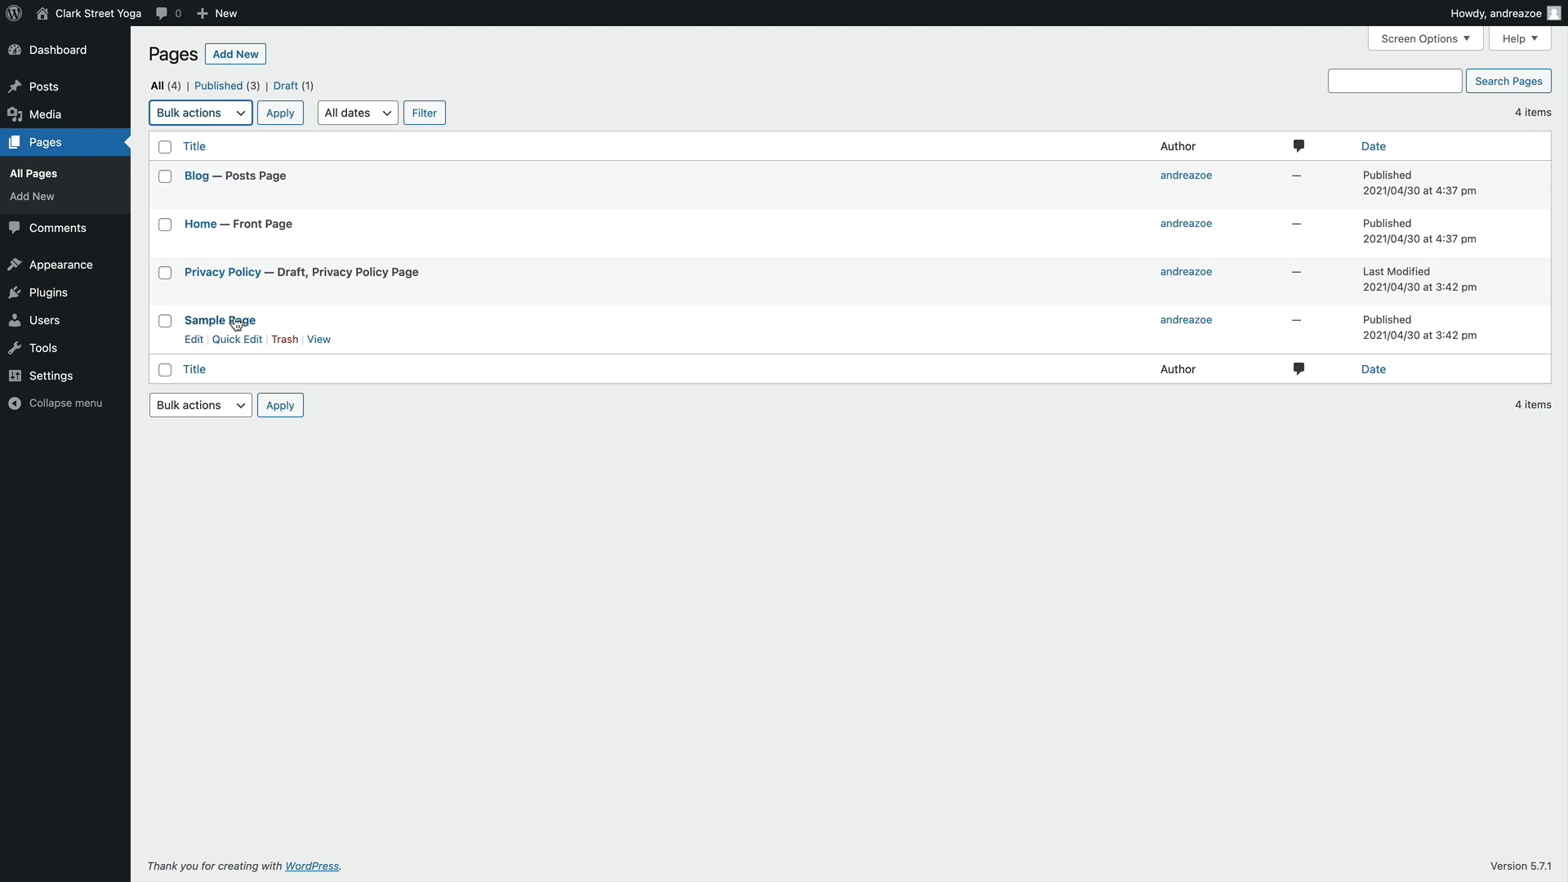
left_click(284, 339)
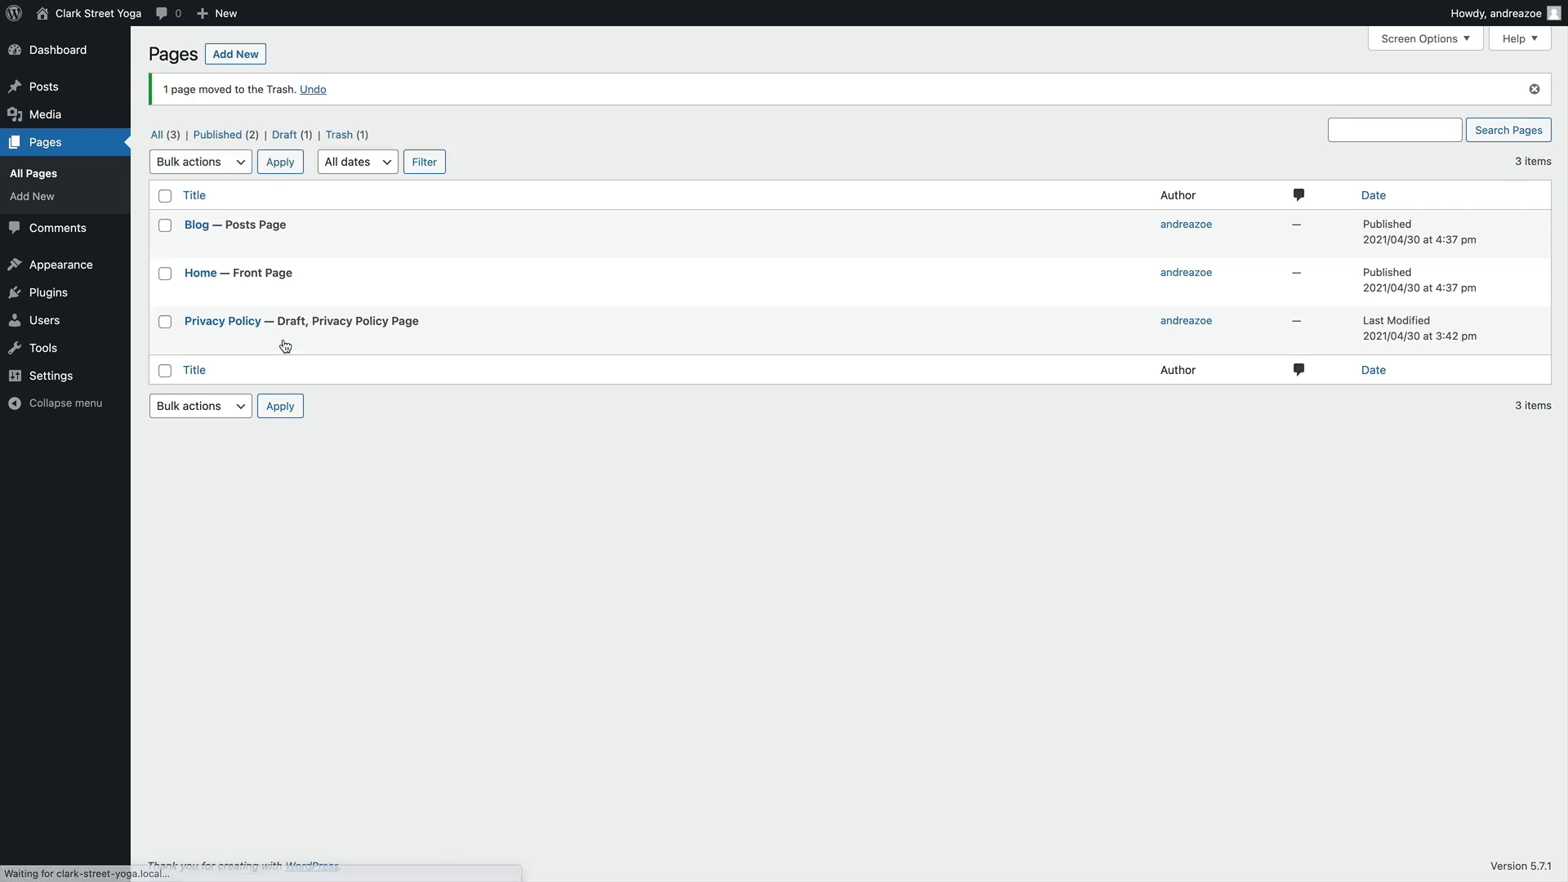
Review the trashed pages and list only the draft pages
left_click(349, 134)
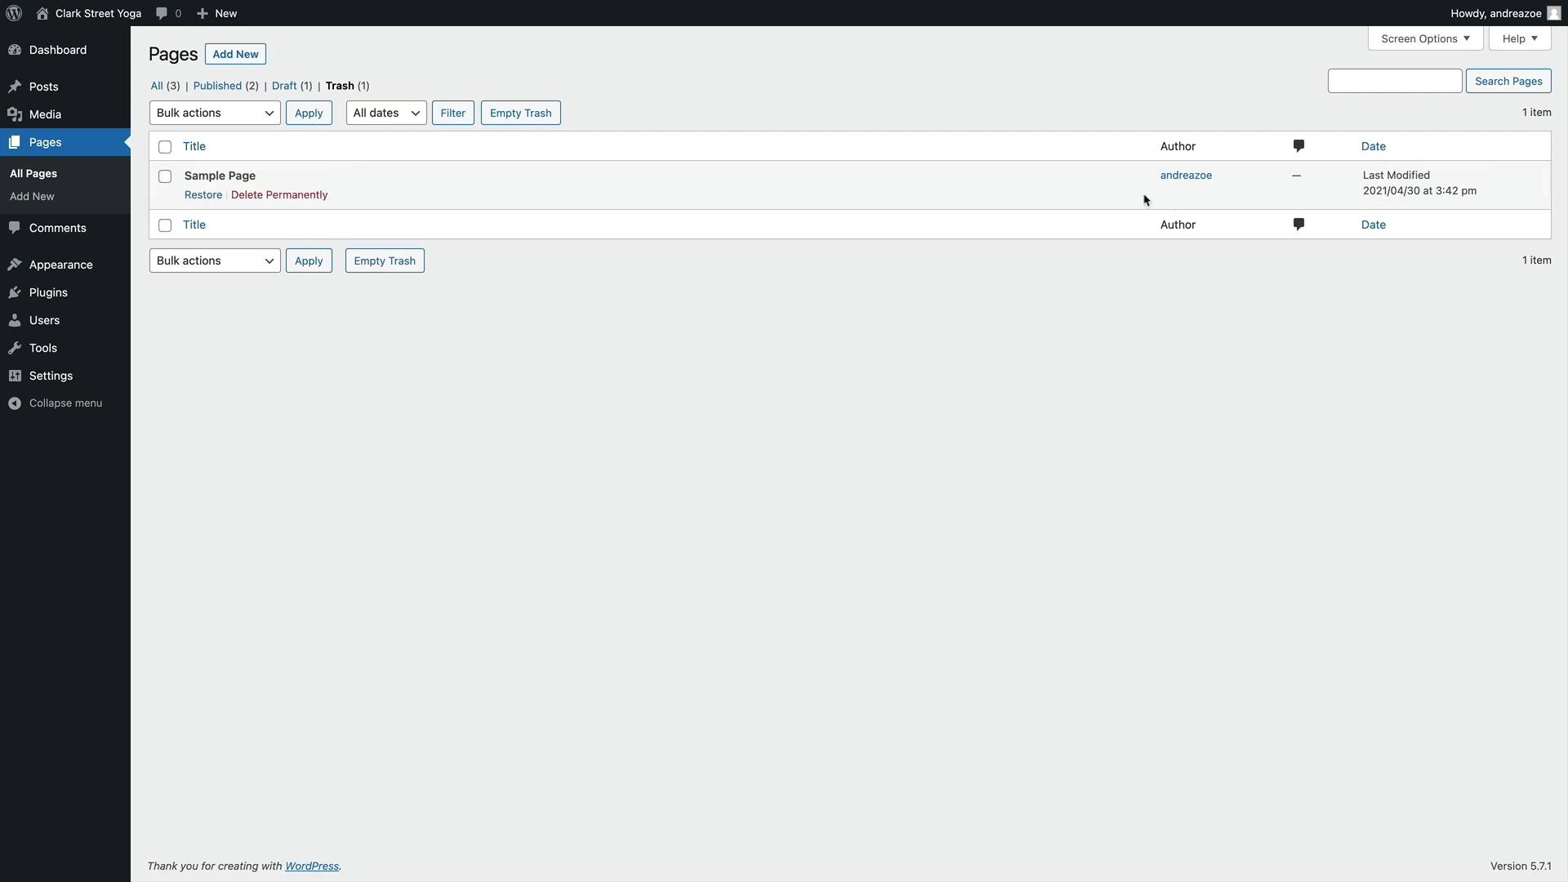
mouse_move(200, 192)
left_click(285, 86)
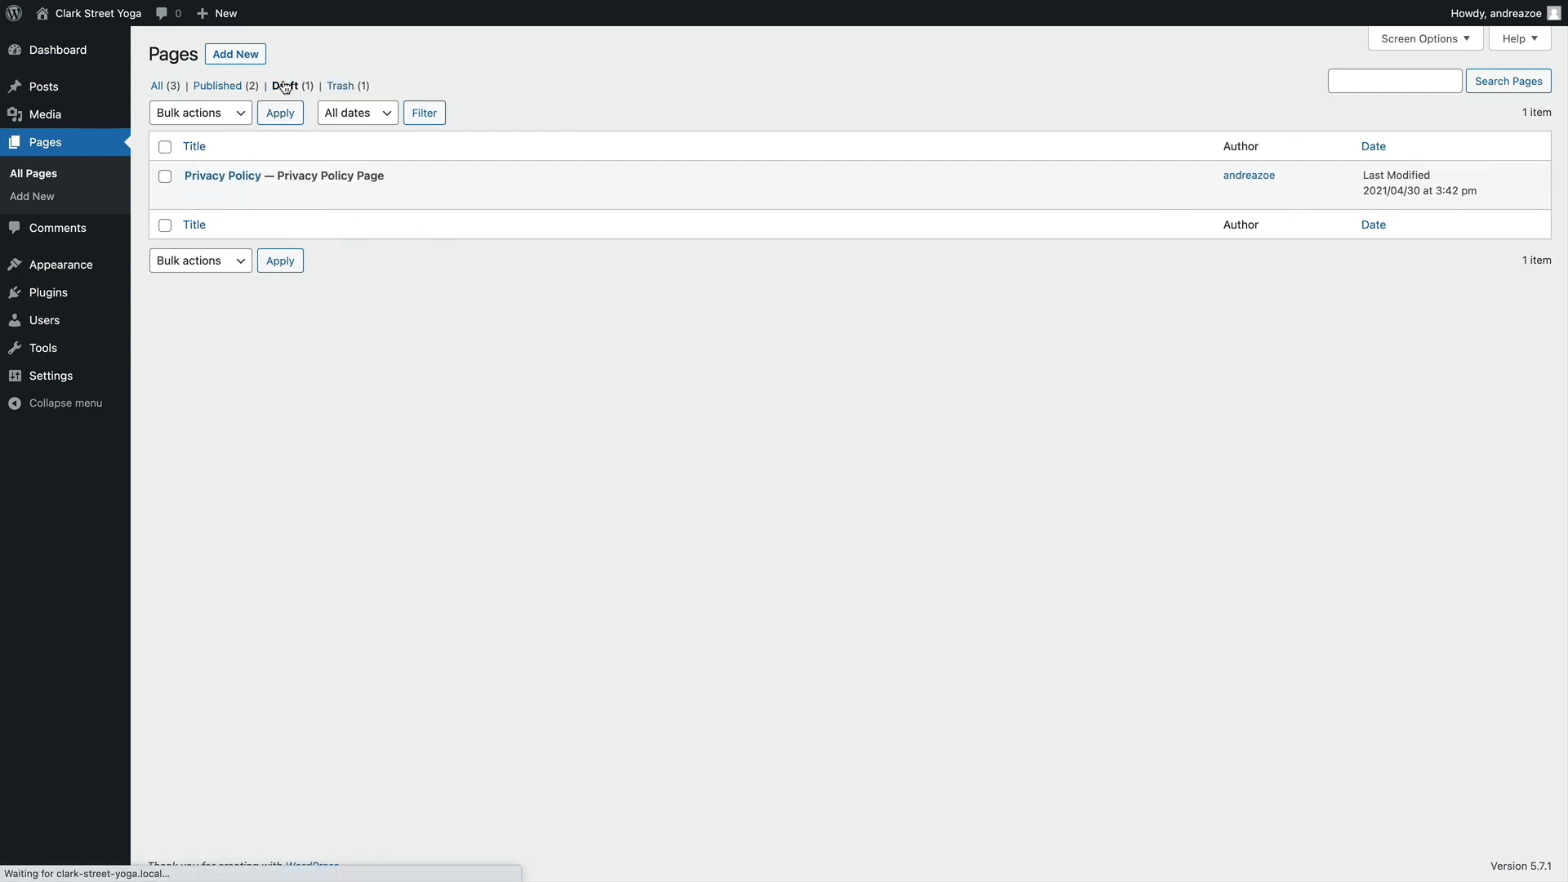
mouse_move(193, 190)
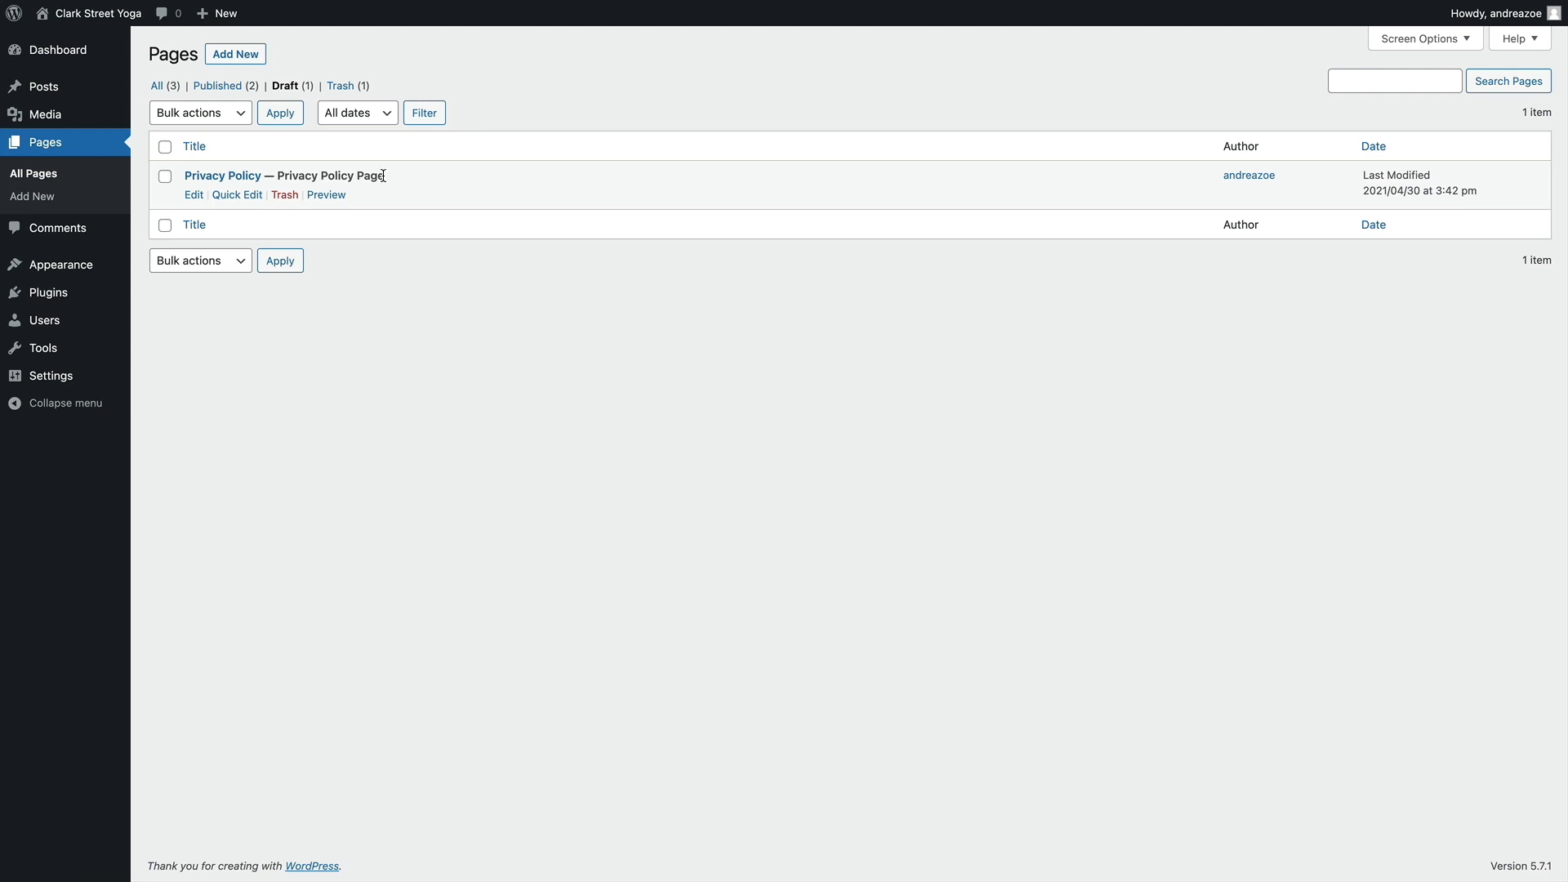
Review the Privacy Policy draft's suggested text, publish the page and return to the list of all pages
left_click(216, 180)
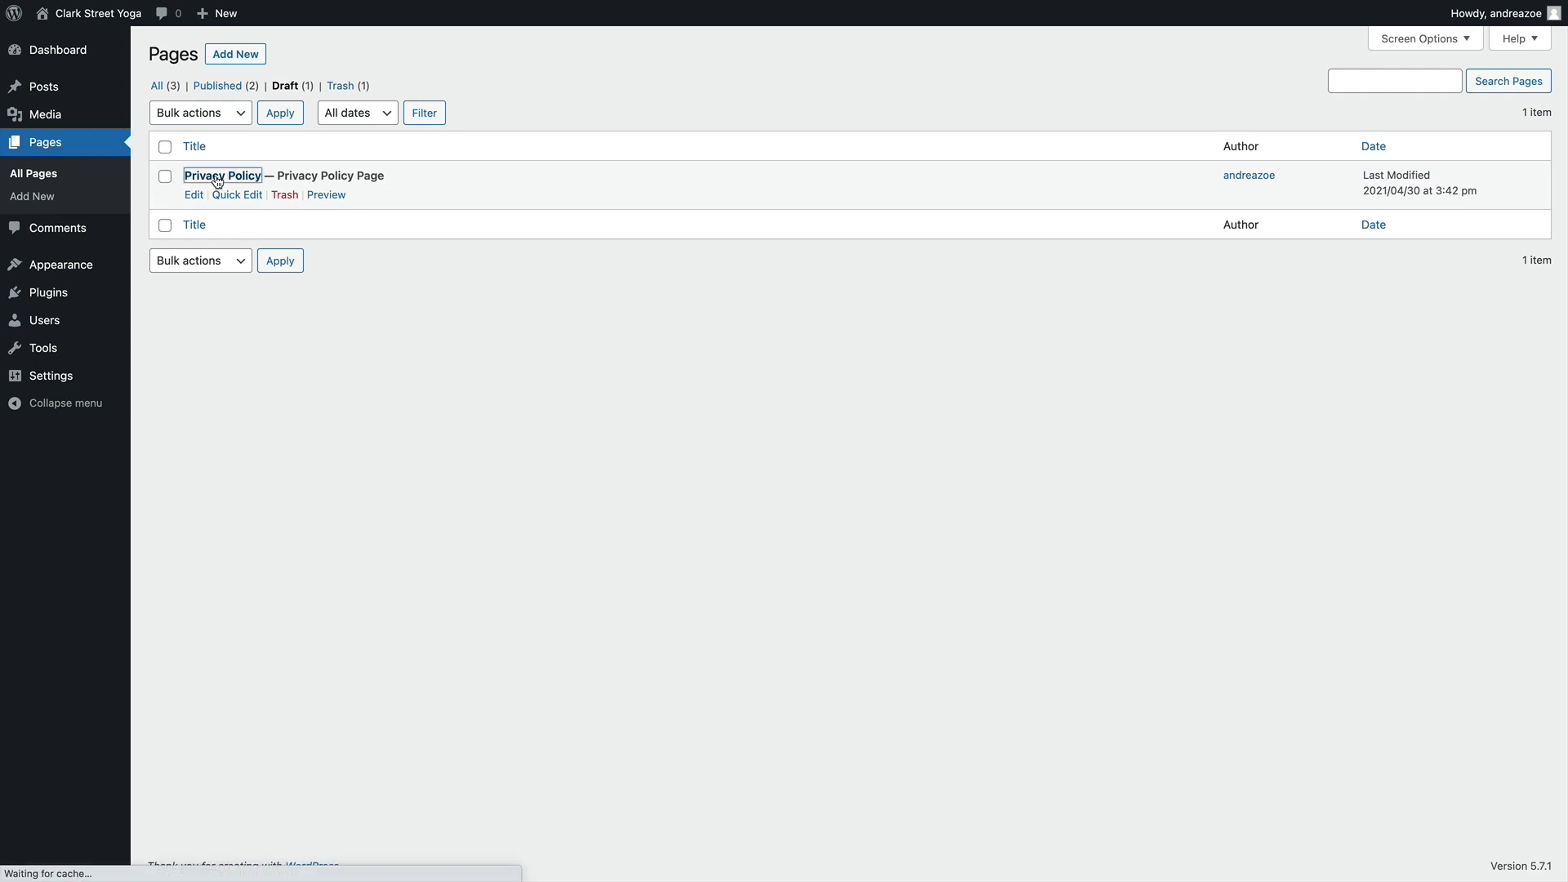
scroll(695, 276, "down", 6)
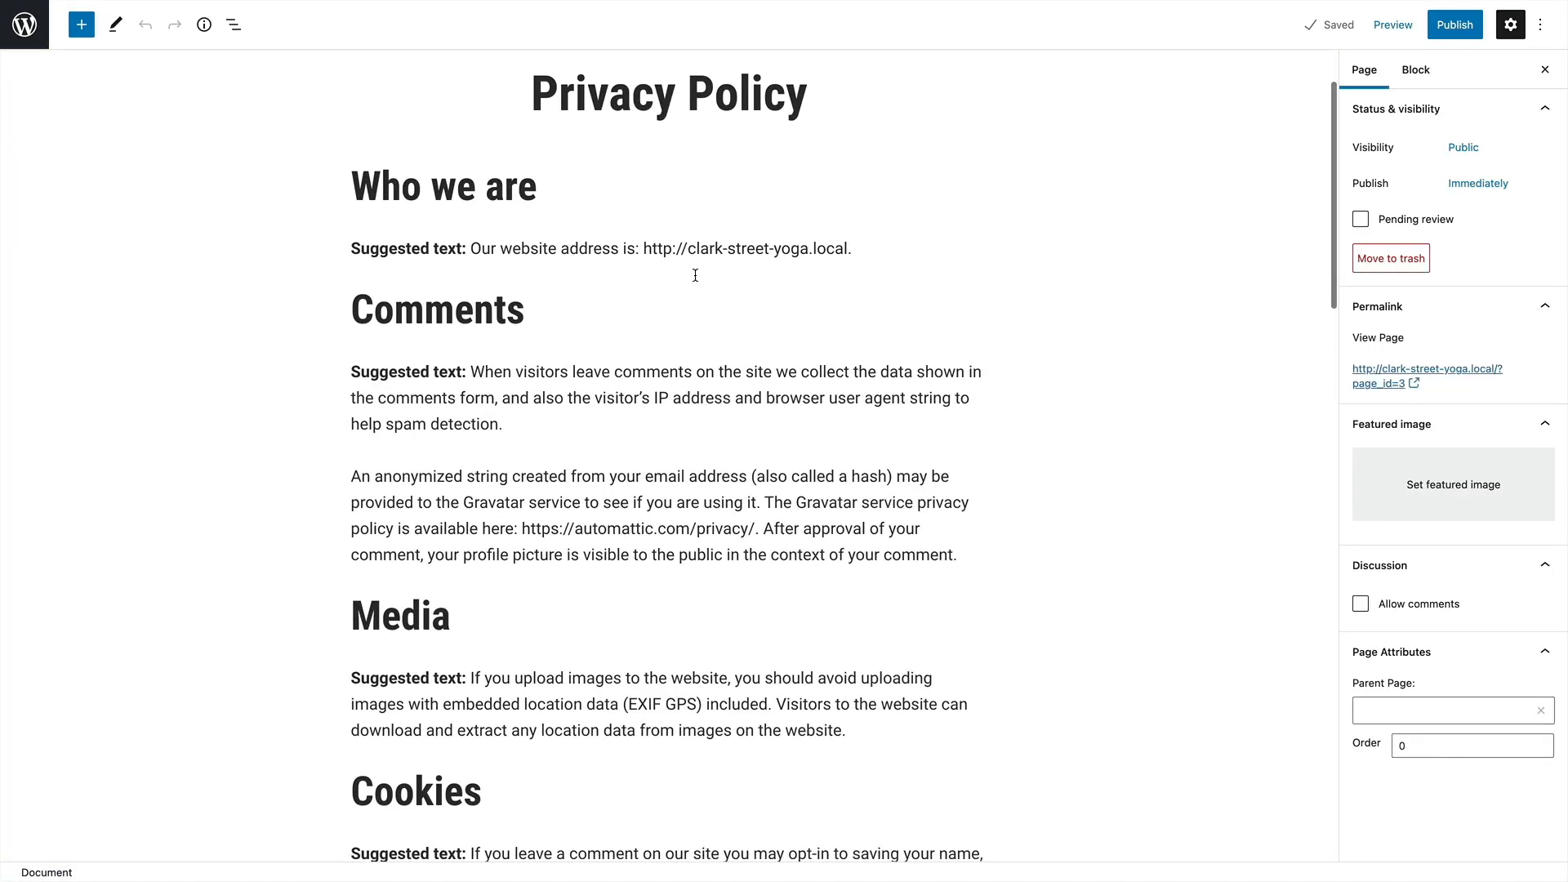
scroll(695, 275, "down", 20)
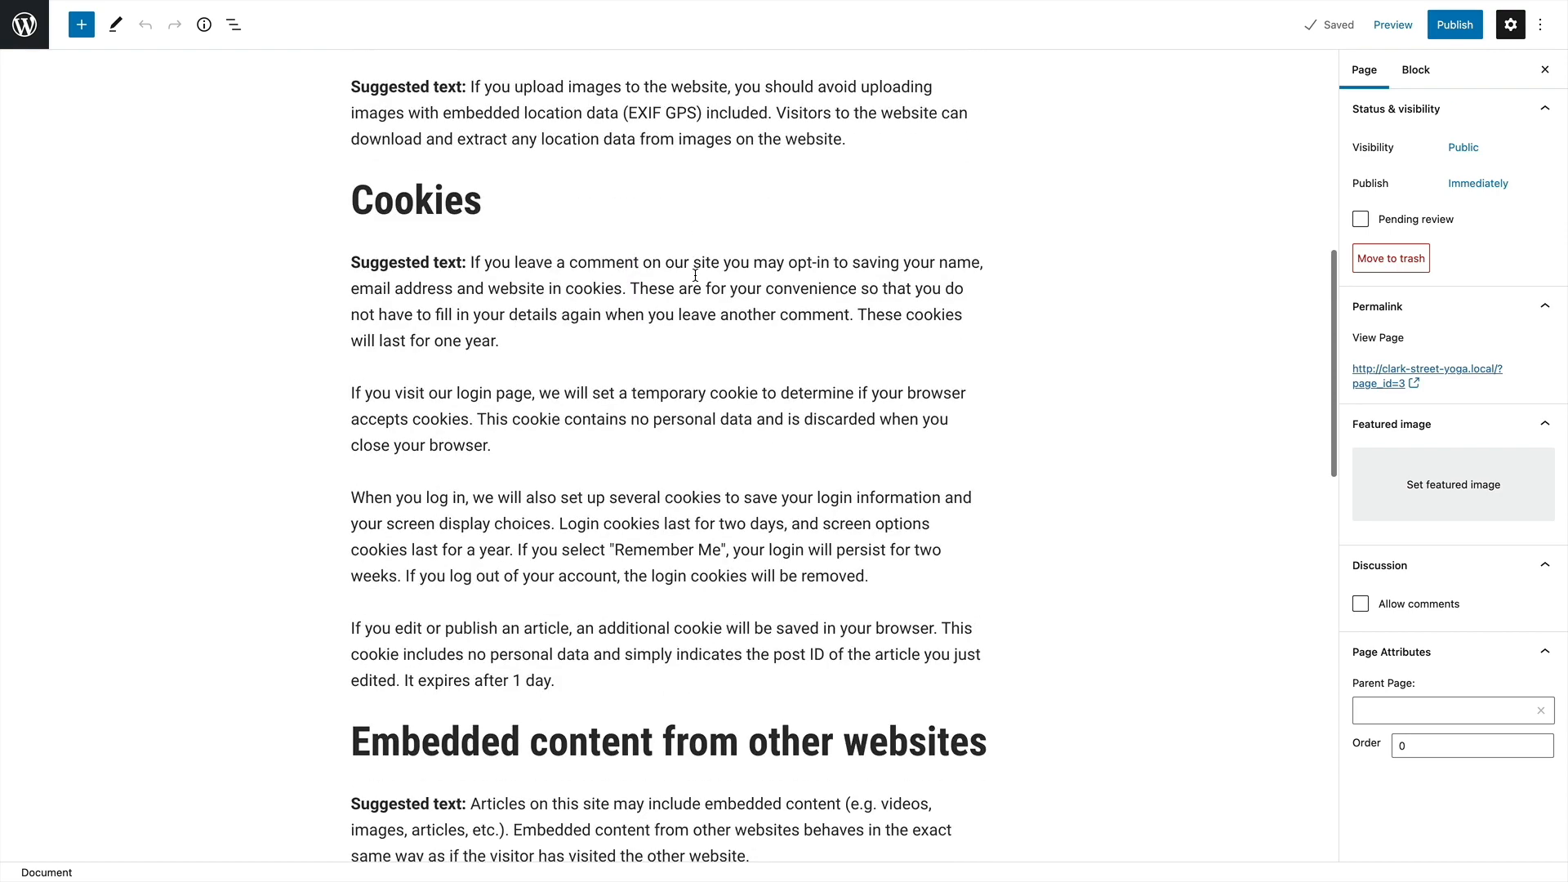
scroll(695, 275, "up", 20)
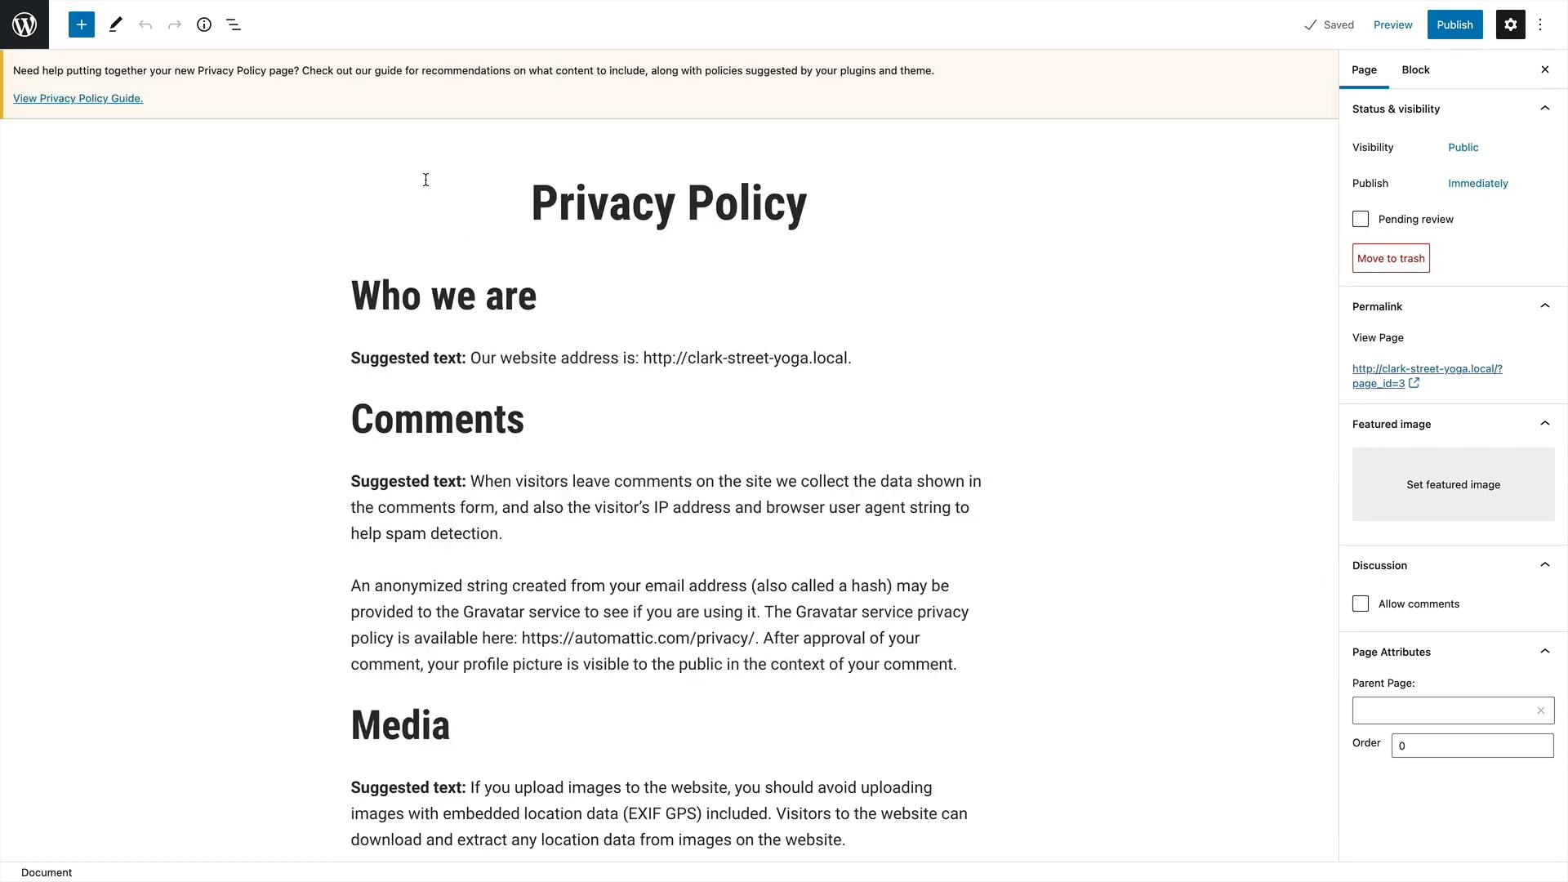
left_click(1454, 24)
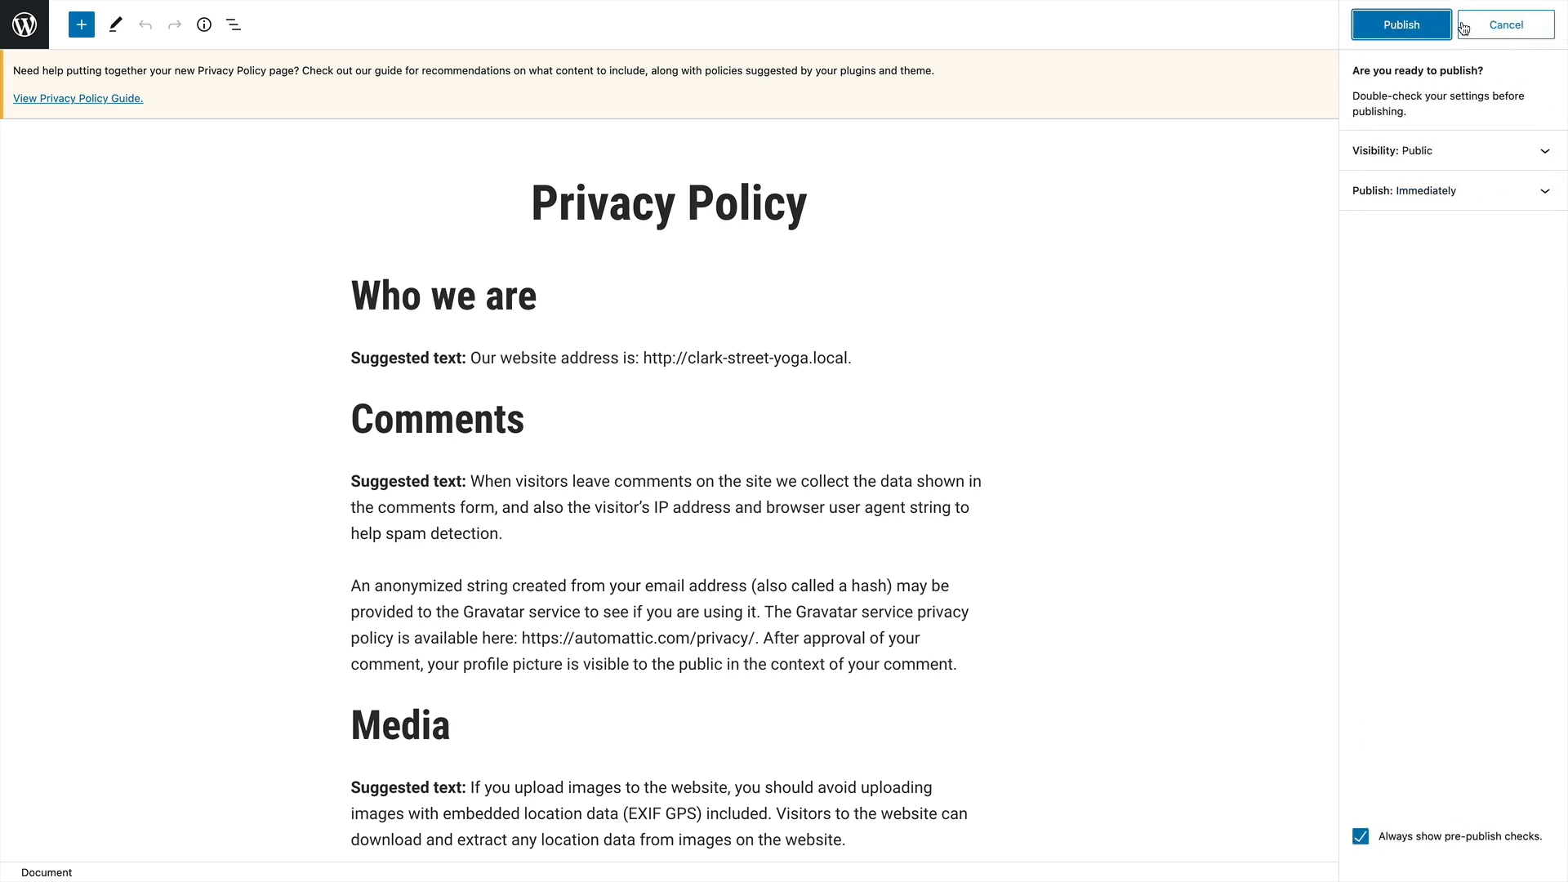
left_click(1418, 31)
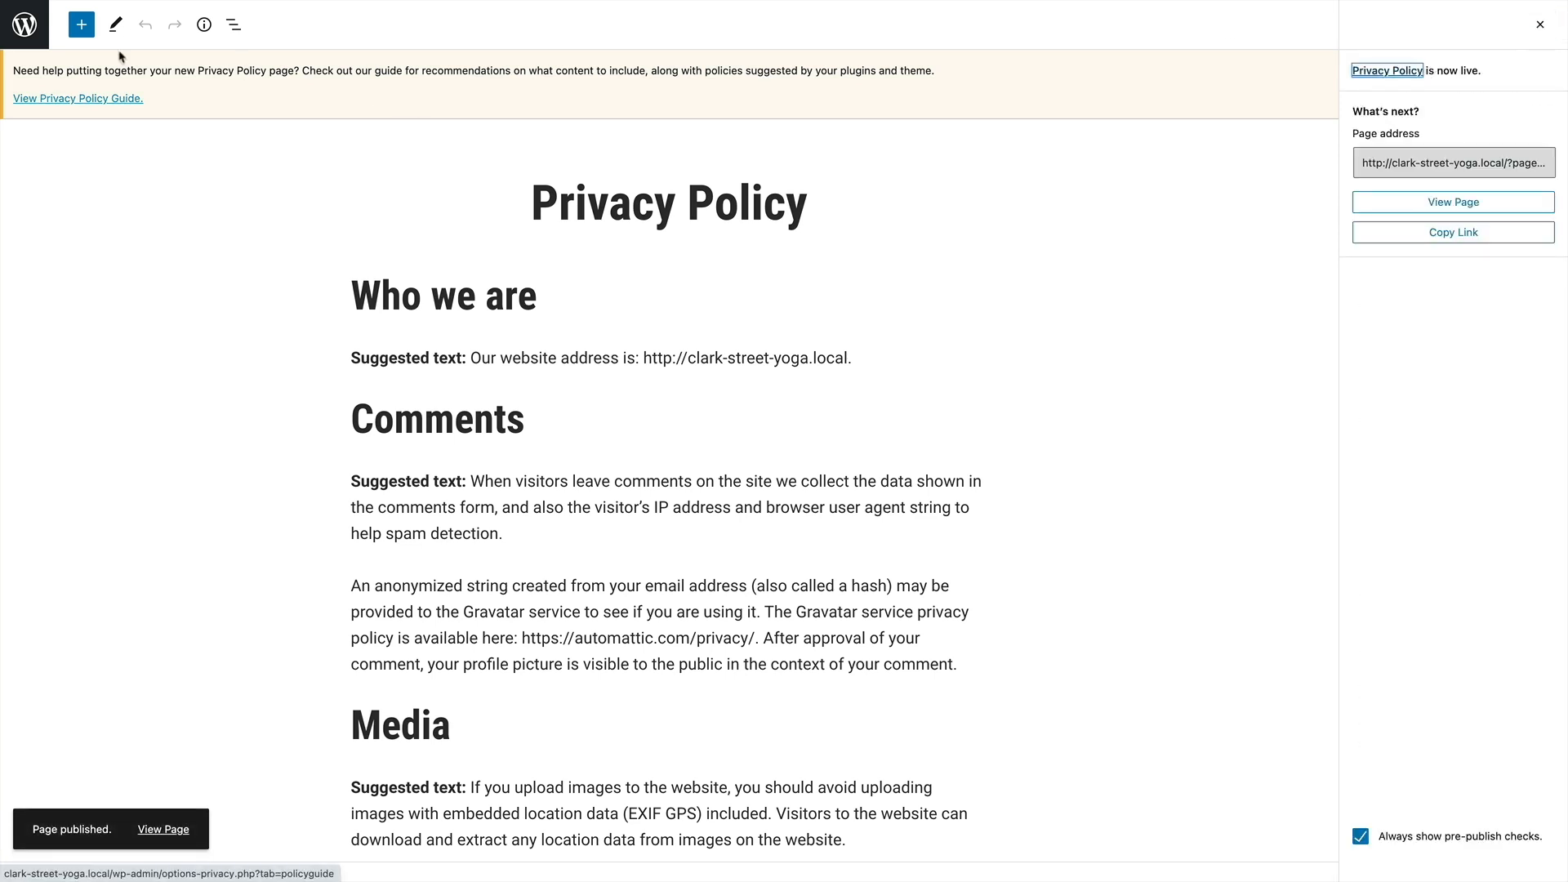
left_click(24, 25)
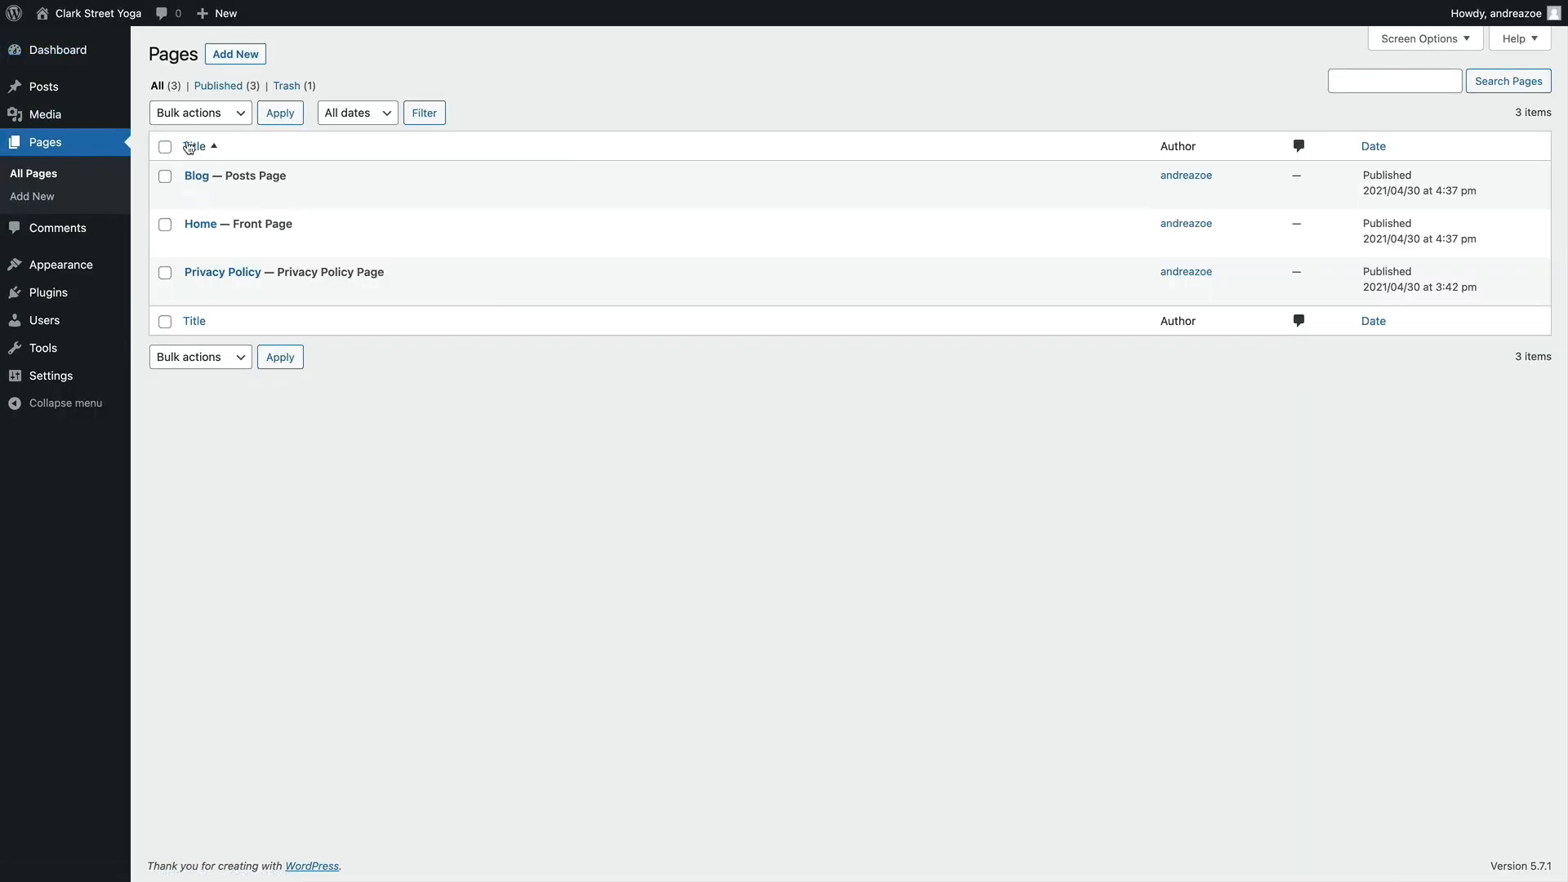
Examine the Home page's quick edit settings, including the status and parent page choices, and close them without saving
mouse_move(196, 175)
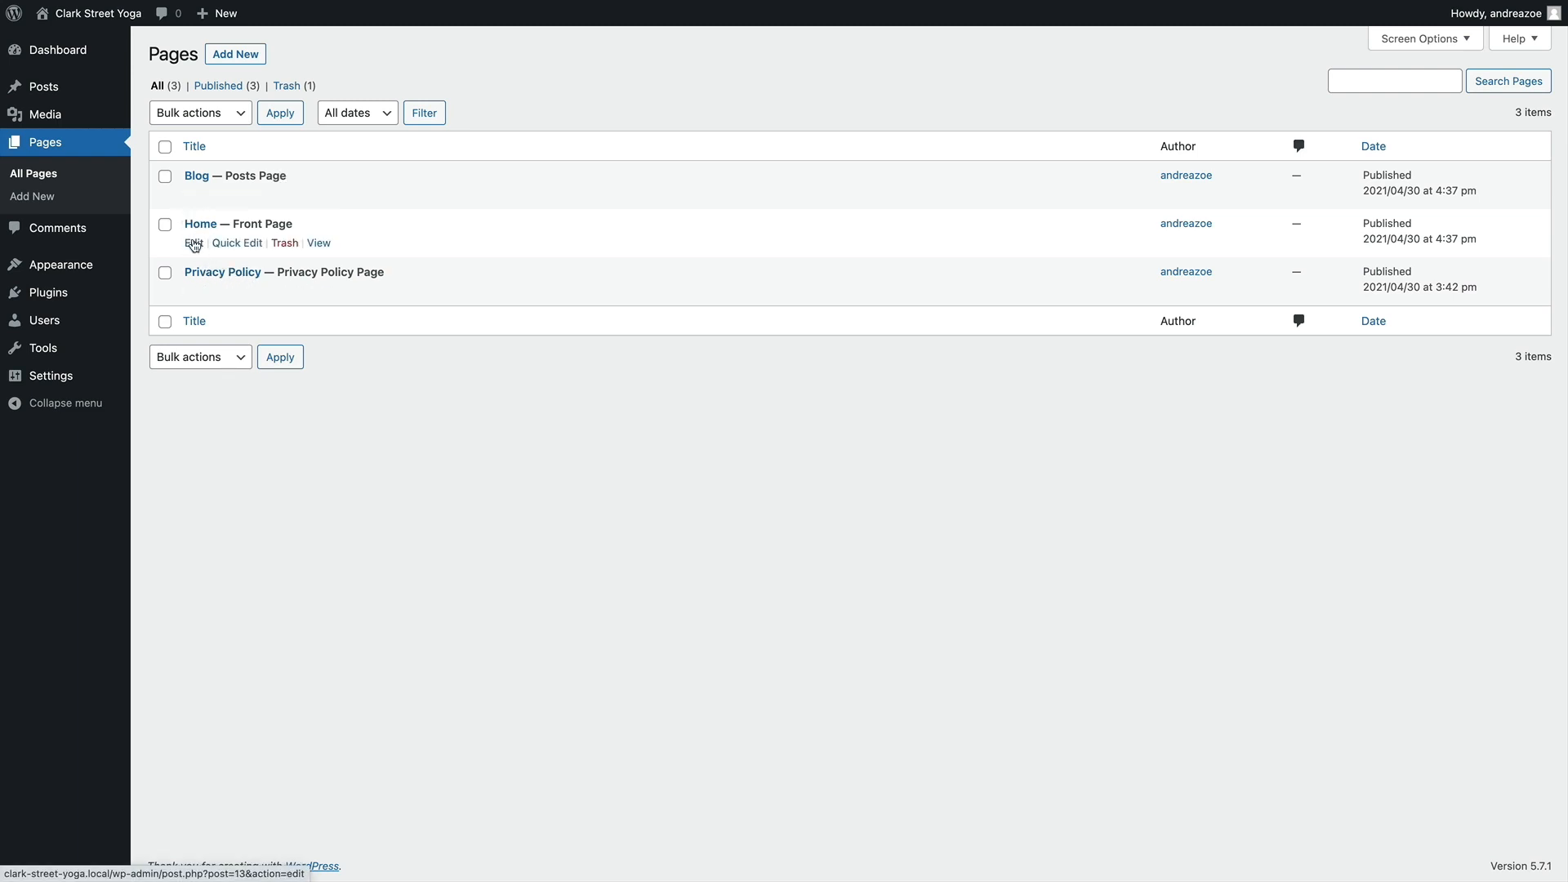
left_click(221, 243)
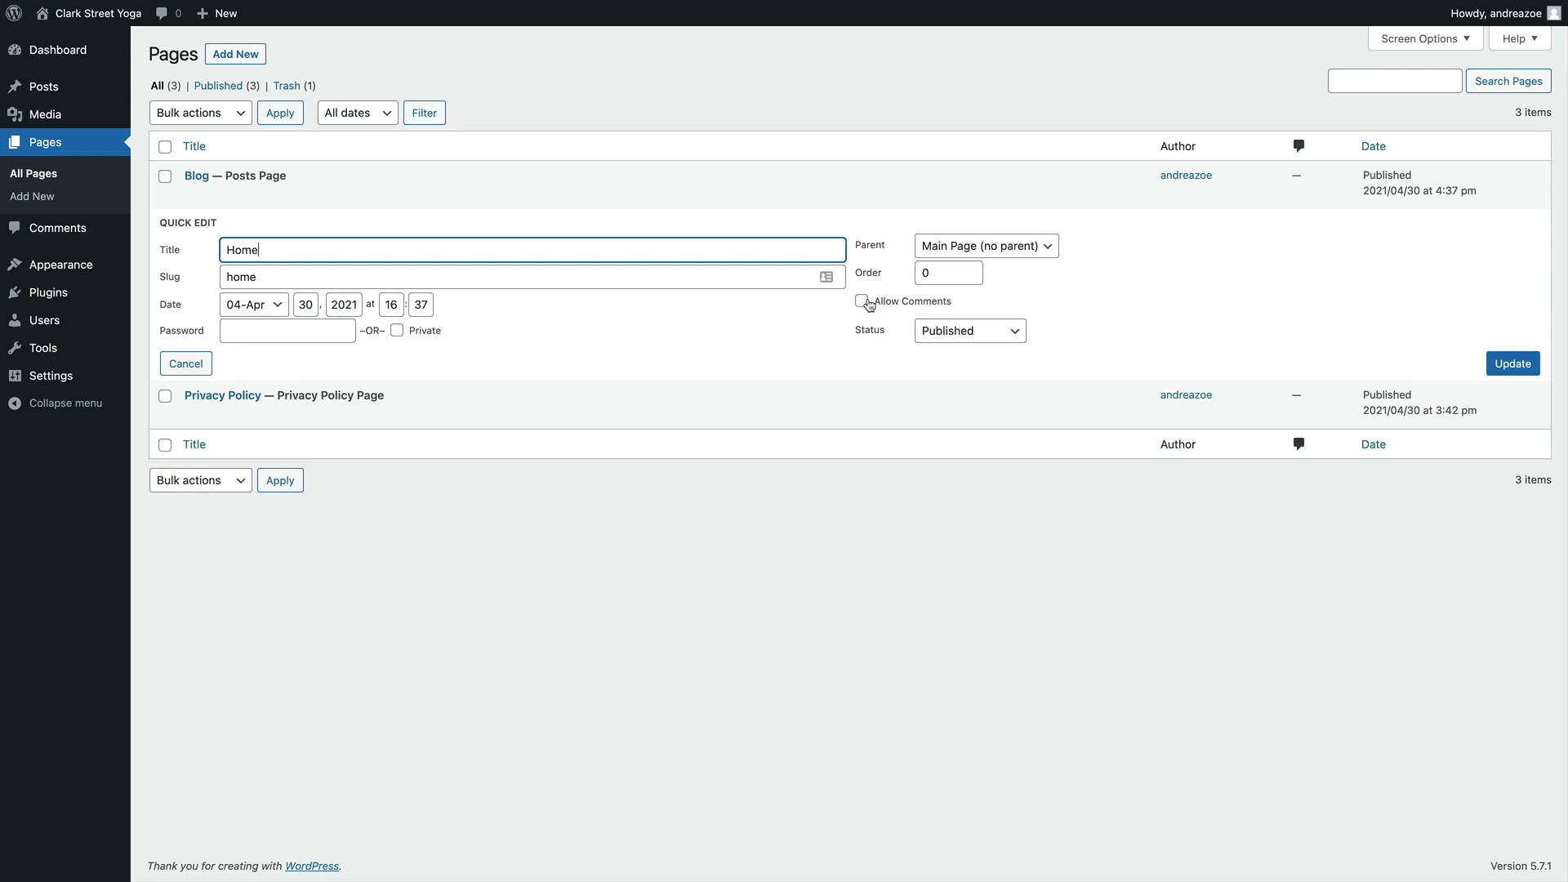
left_click(952, 331)
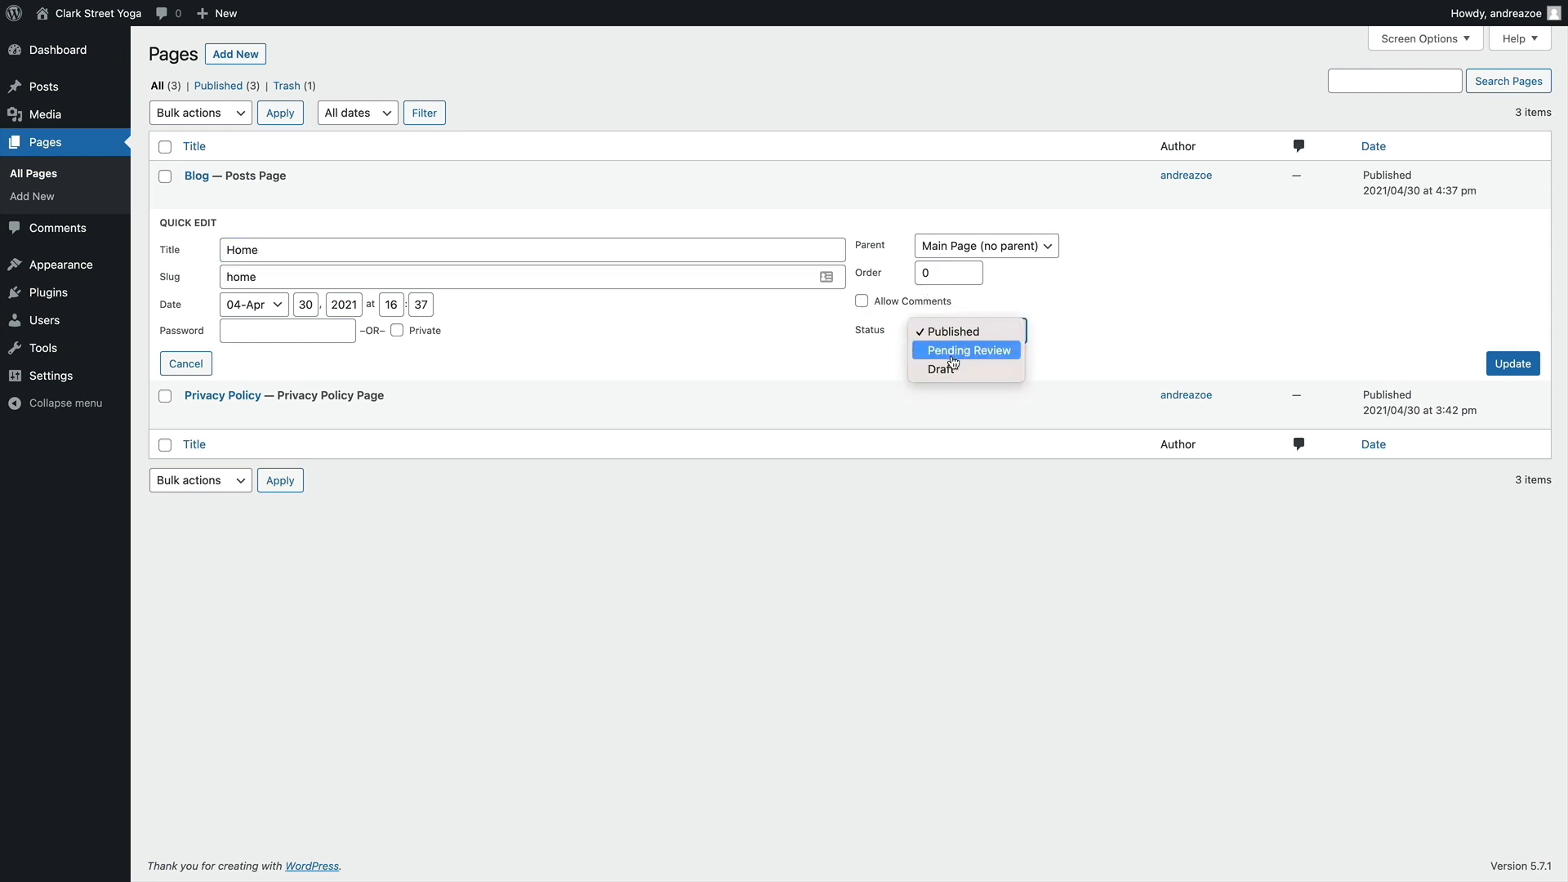
left_click(1066, 287)
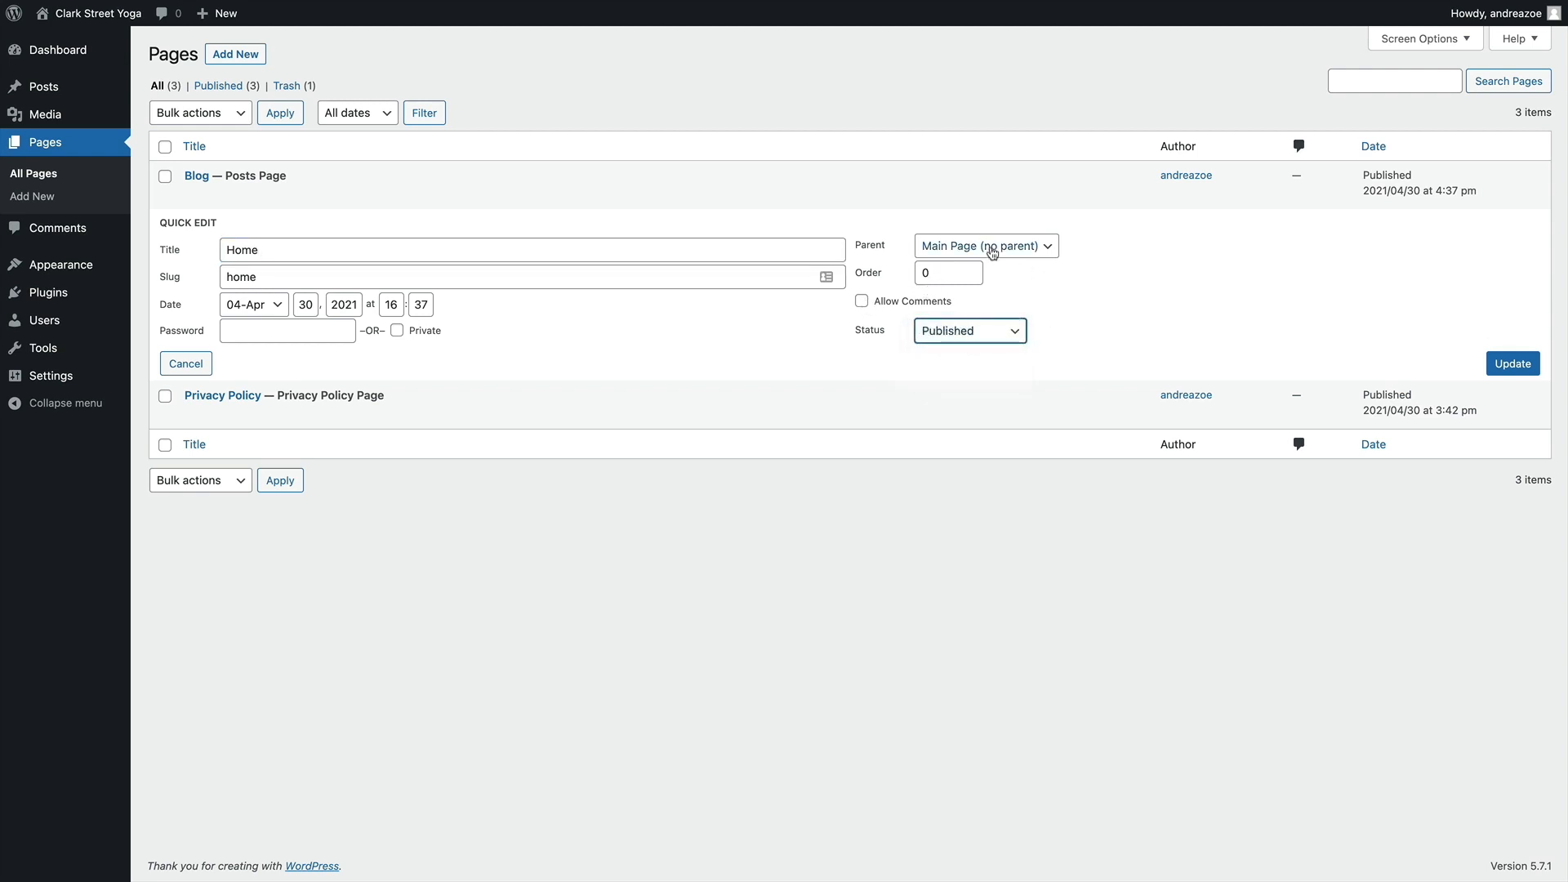
left_click(993, 252)
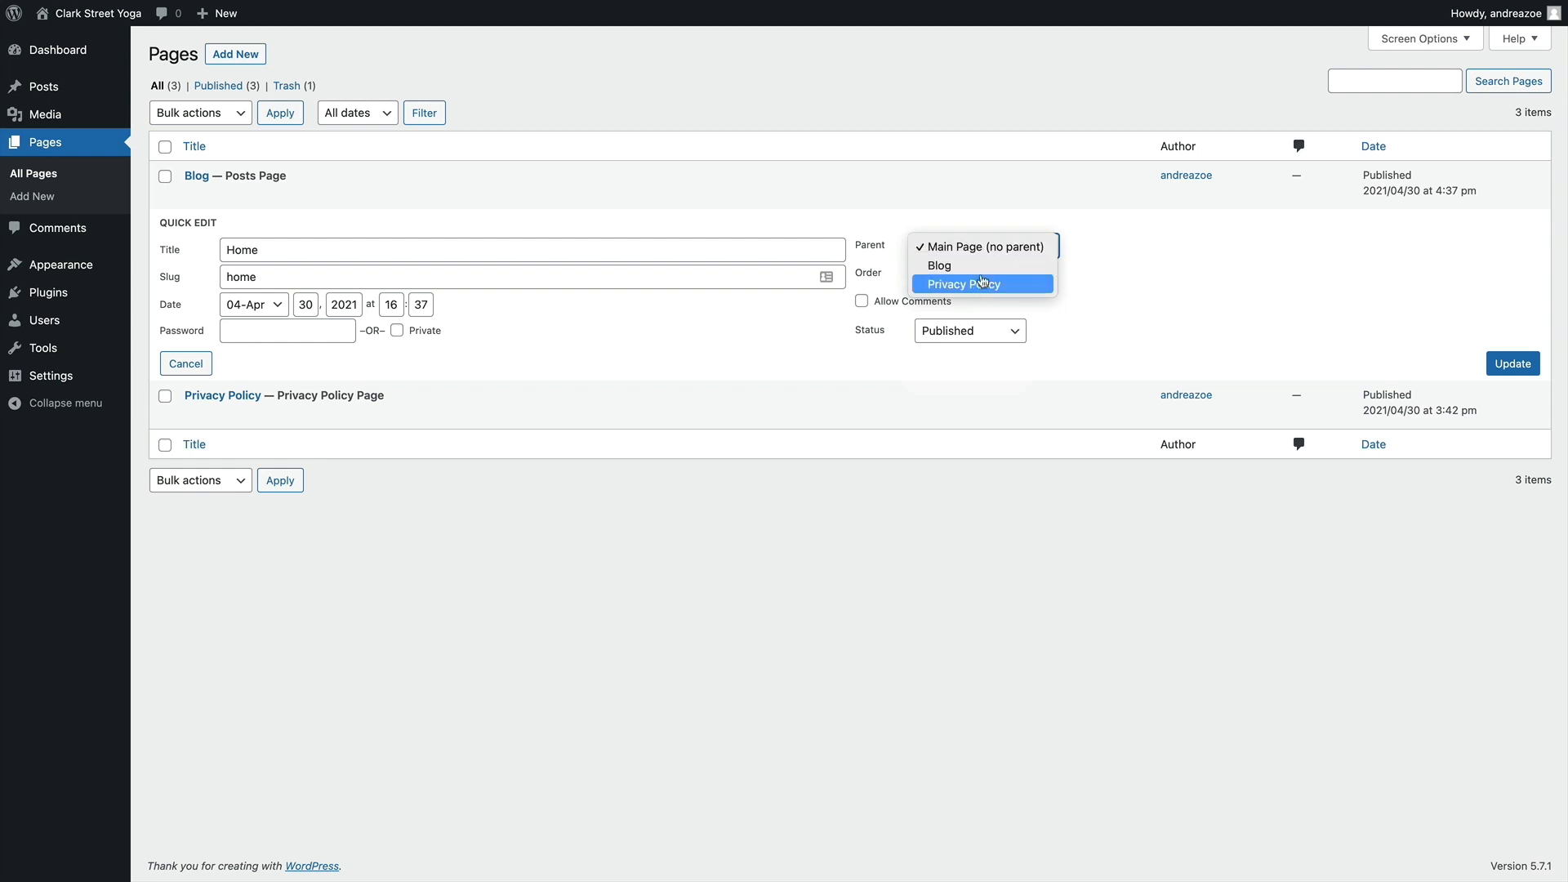
left_click(1074, 247)
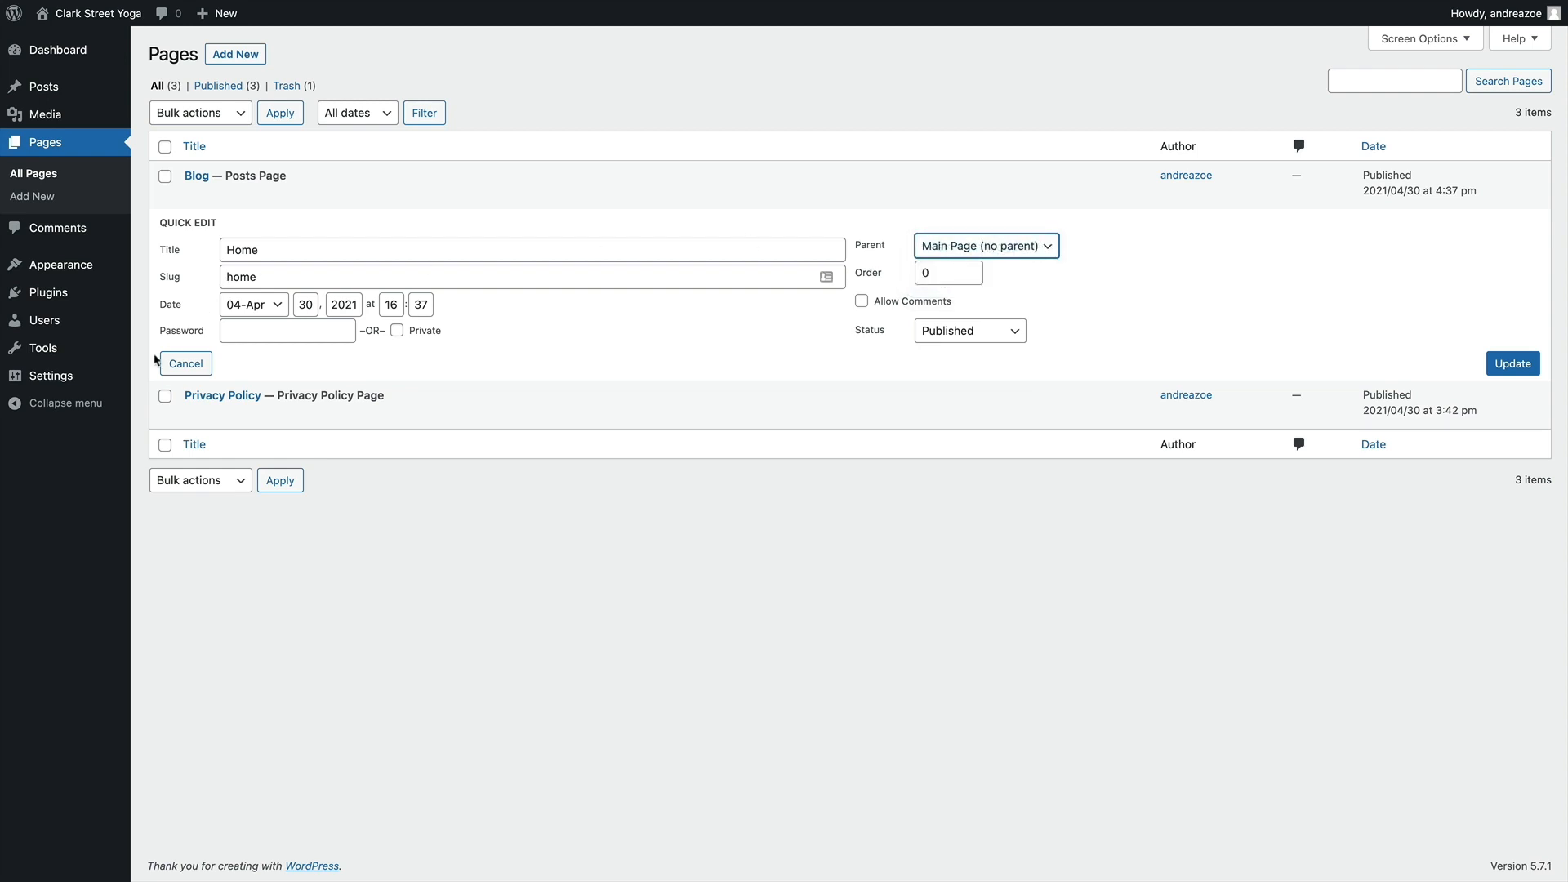
left_click(185, 364)
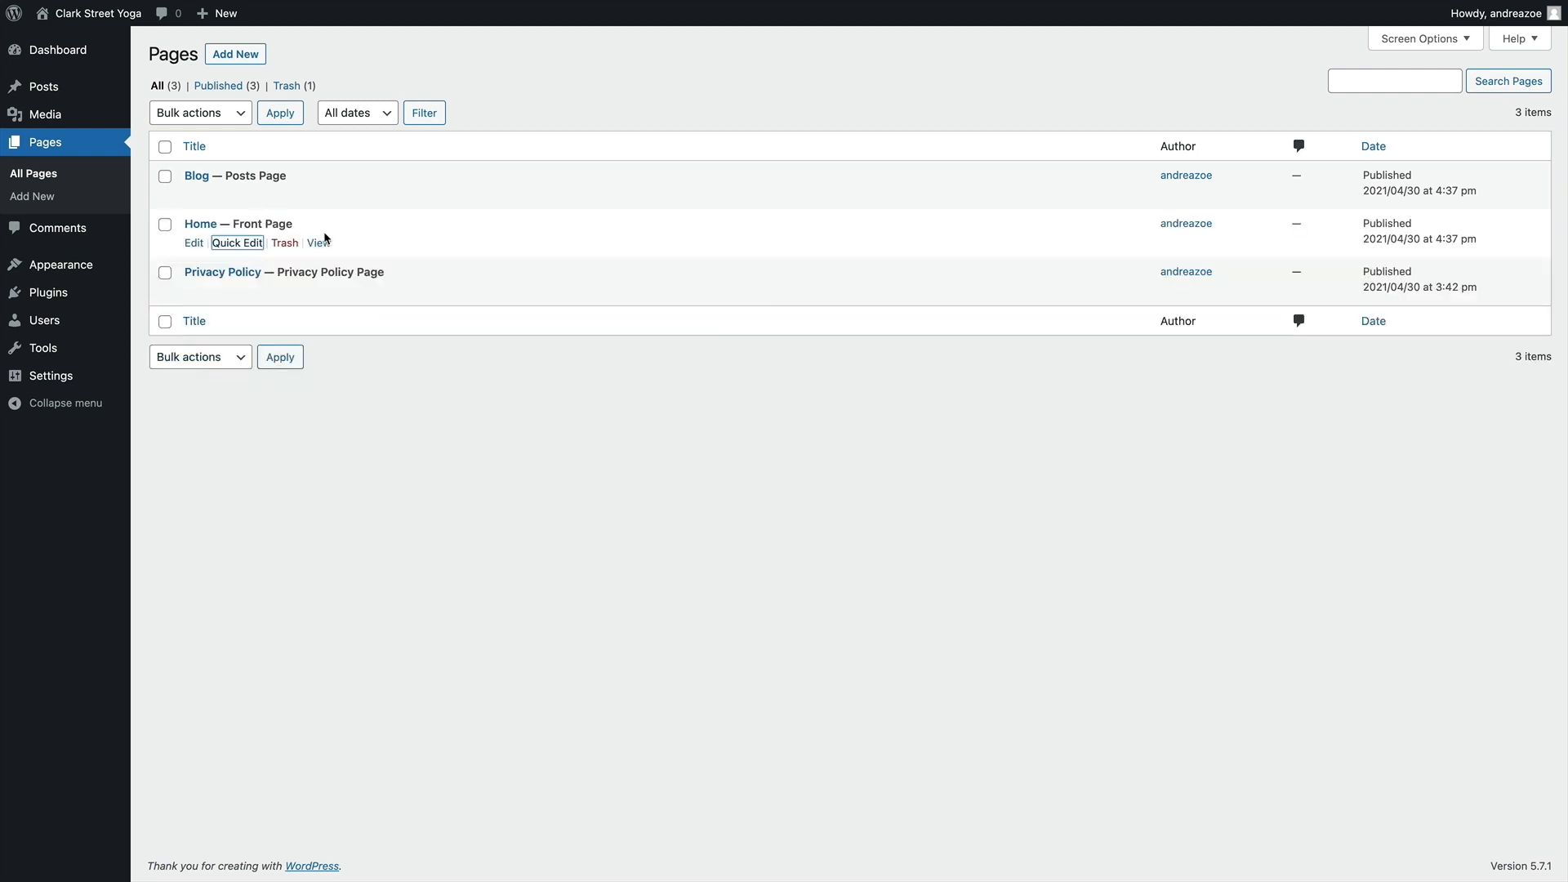
Open the Home page in the full page editor
left_click(194, 244)
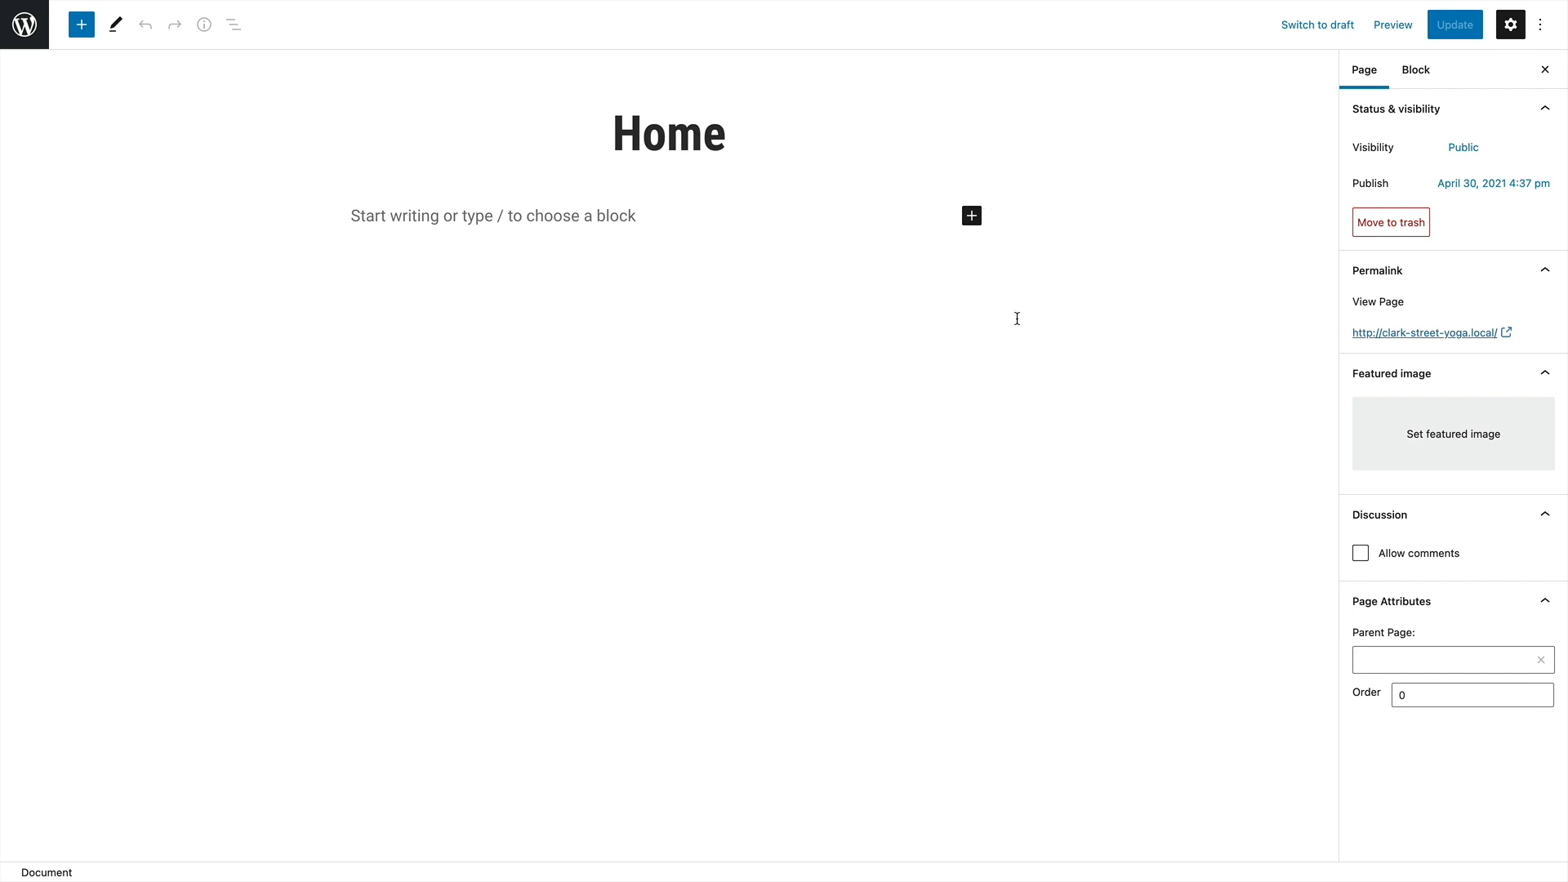
Examine the Home page's visibility options and the settings of its empty paragraph block
left_click(1091, 371)
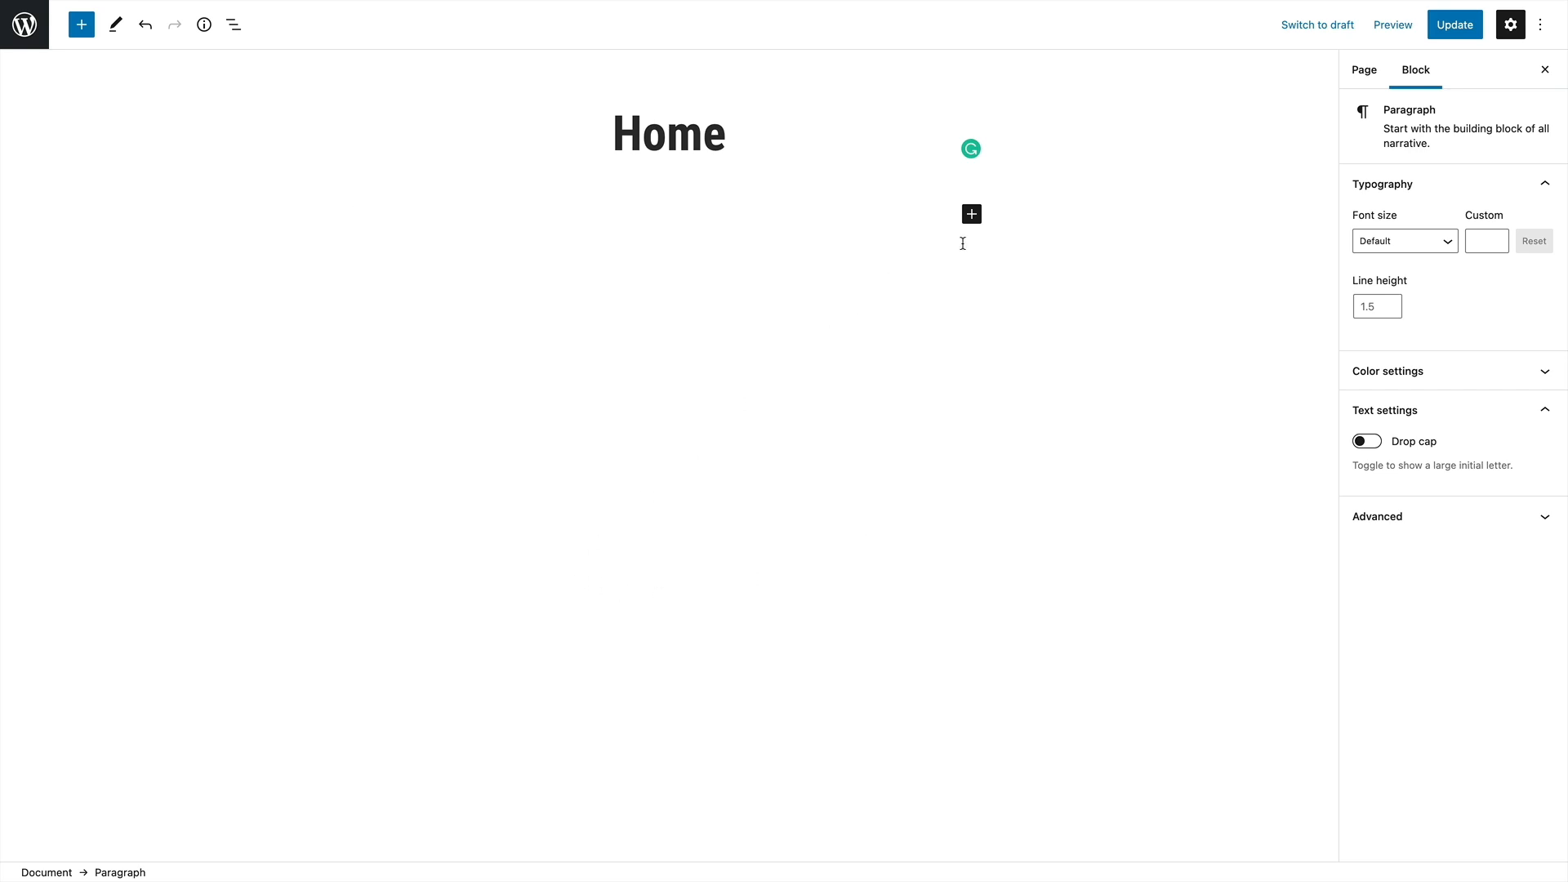
left_click(1374, 72)
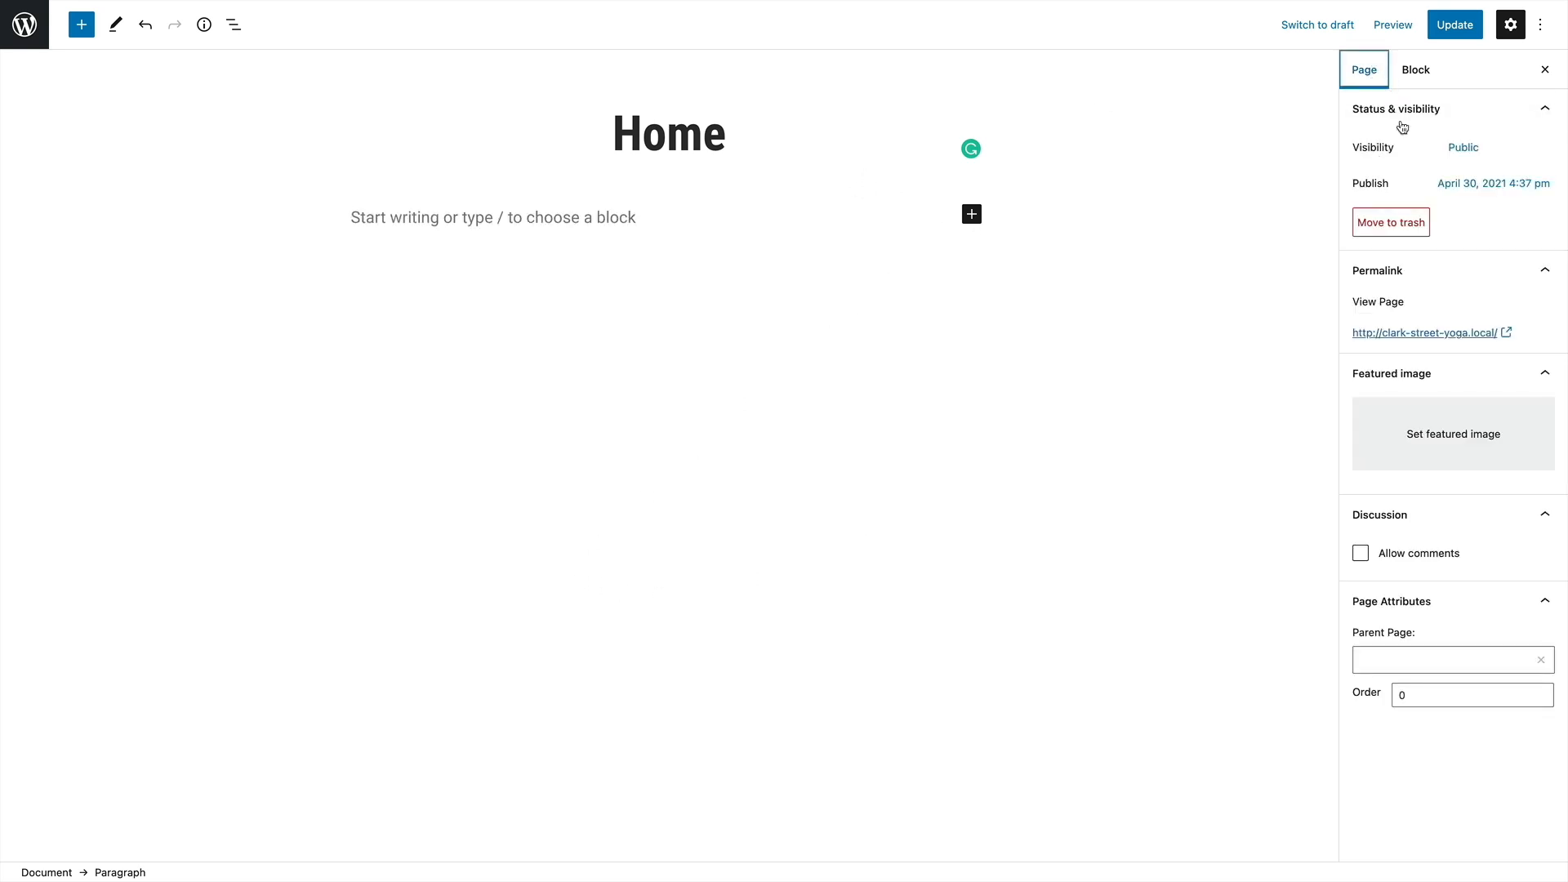
left_click(1476, 156)
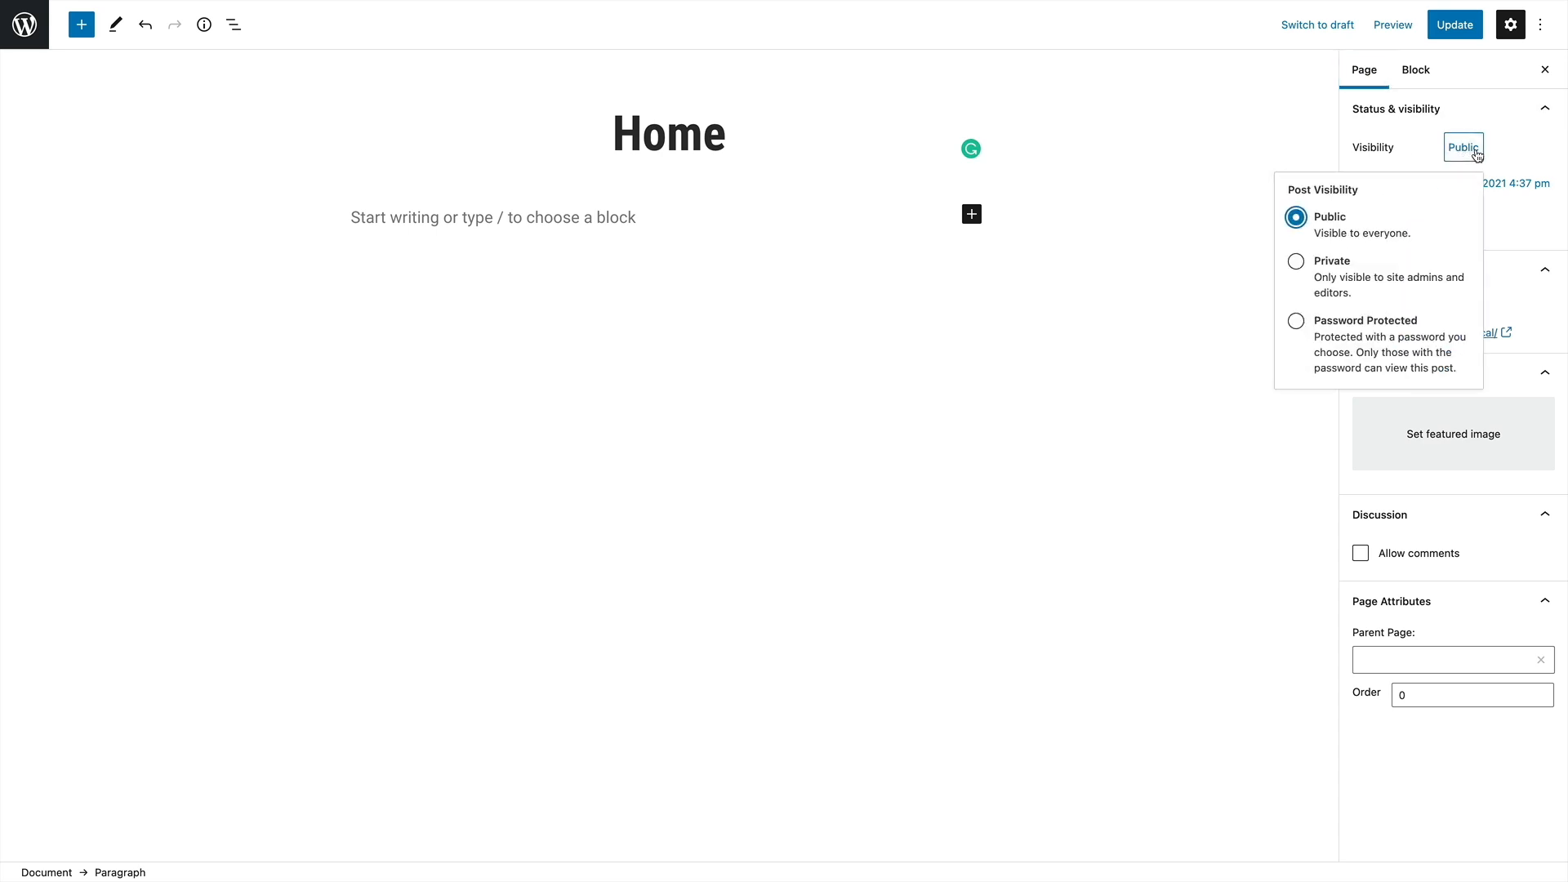
left_click(1533, 144)
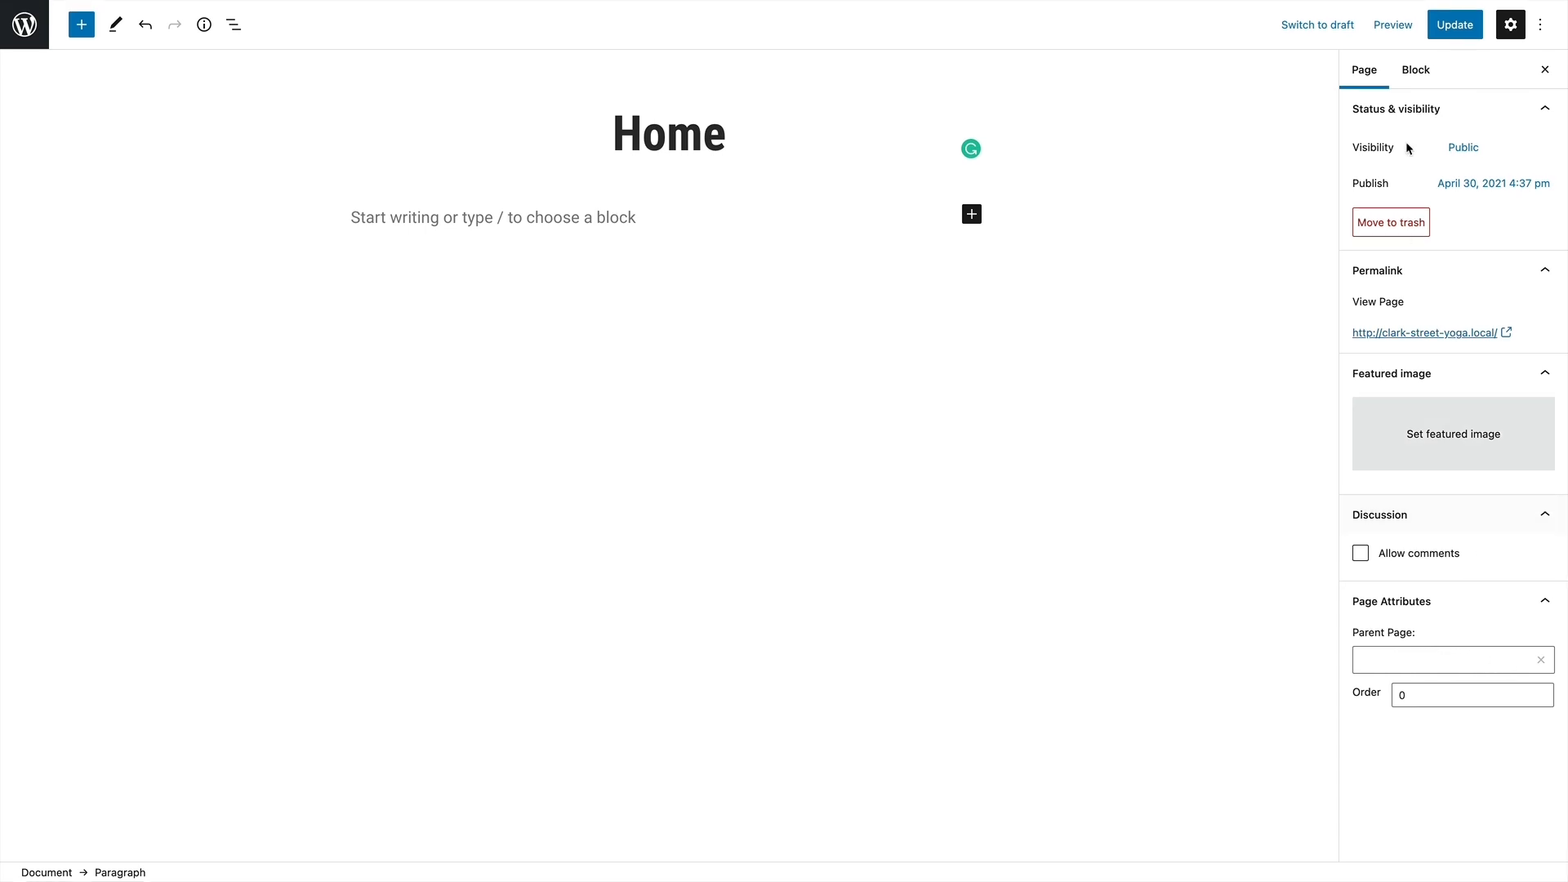
left_click(1416, 72)
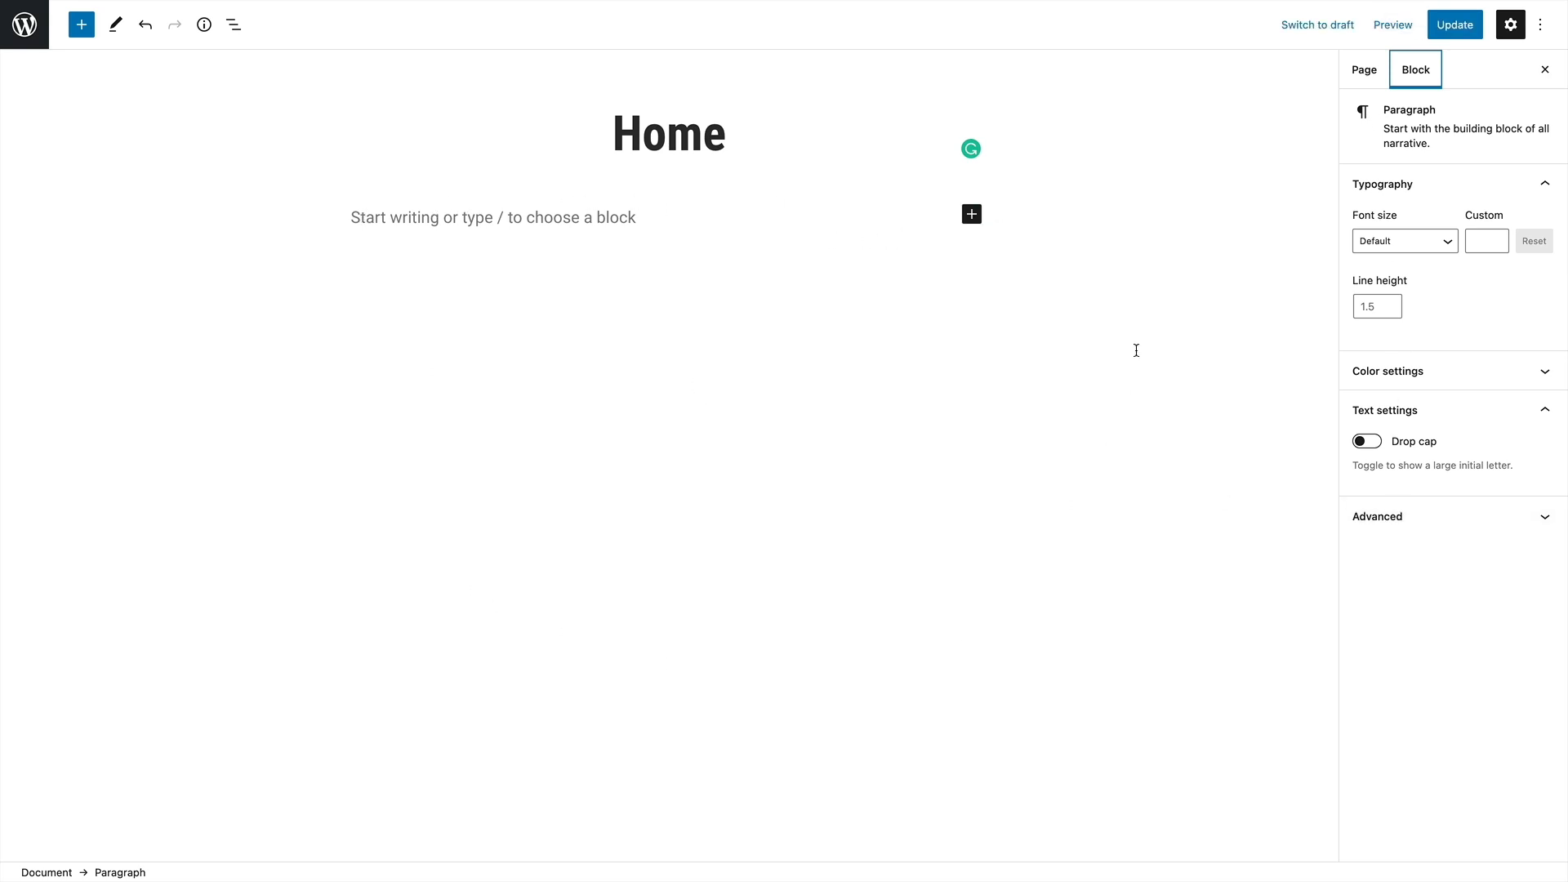
Add a heading block reading "We are a yoga and barre studio for busy city-dwellers who need to feed their mind, body, and soul."
left_click(971, 215)
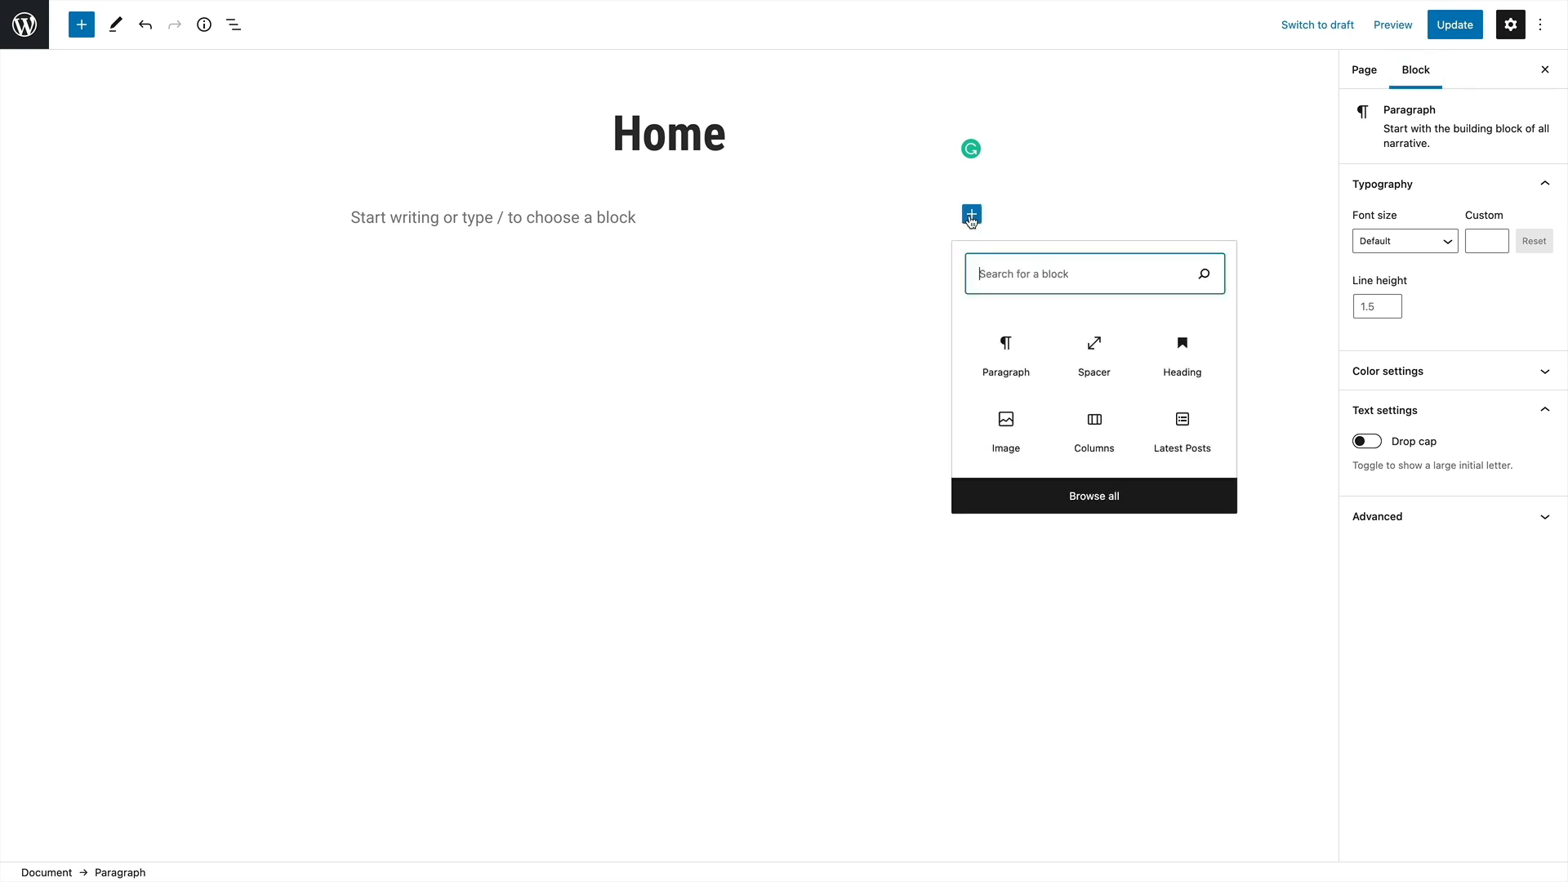
left_click(1000, 357)
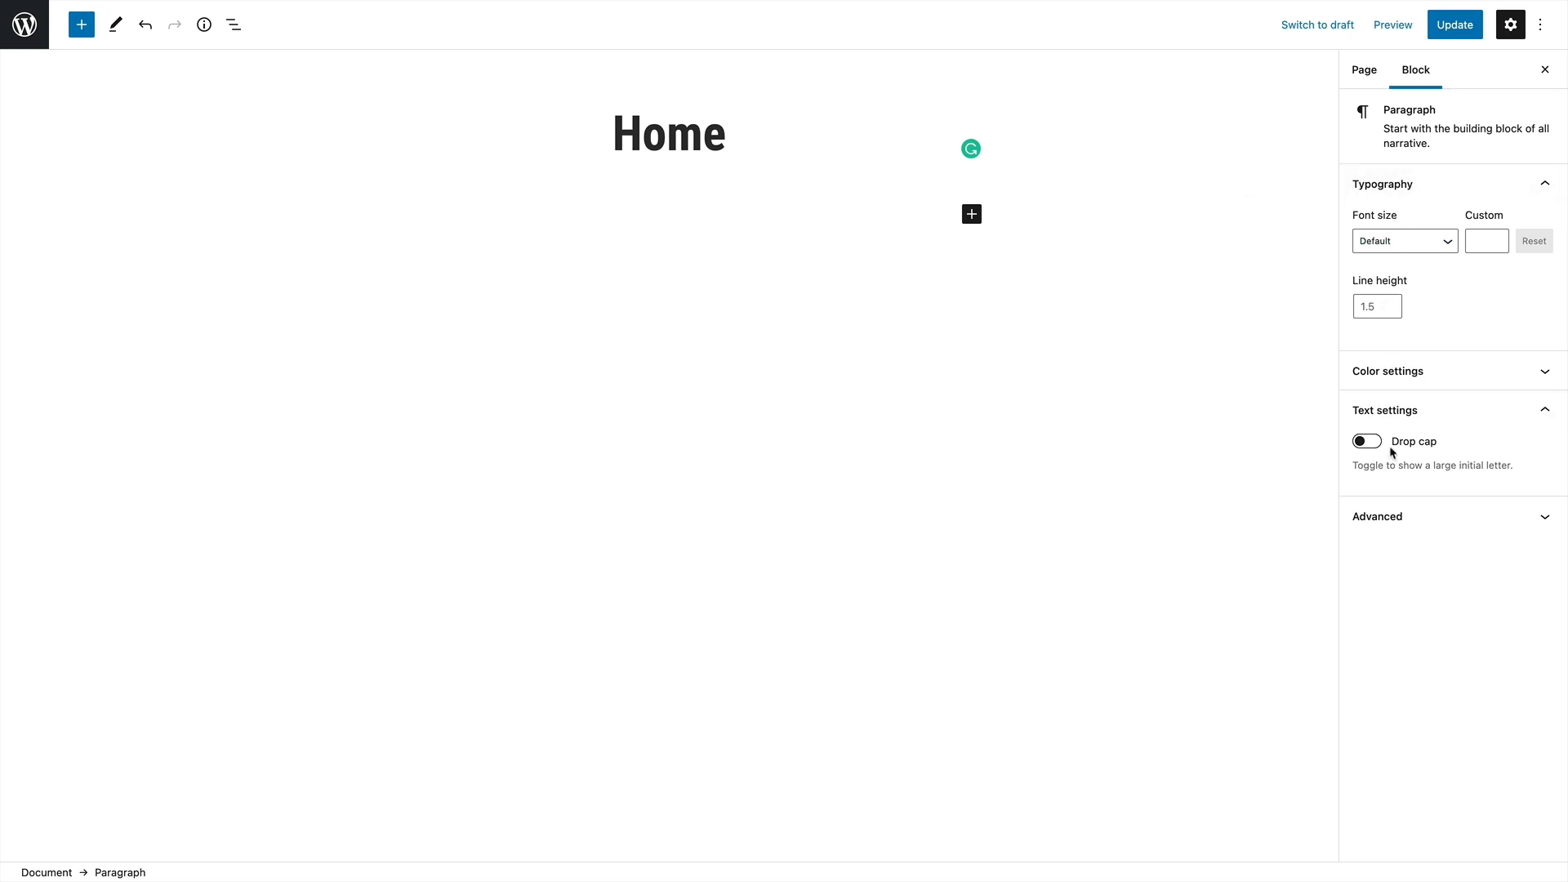
left_click(972, 214)
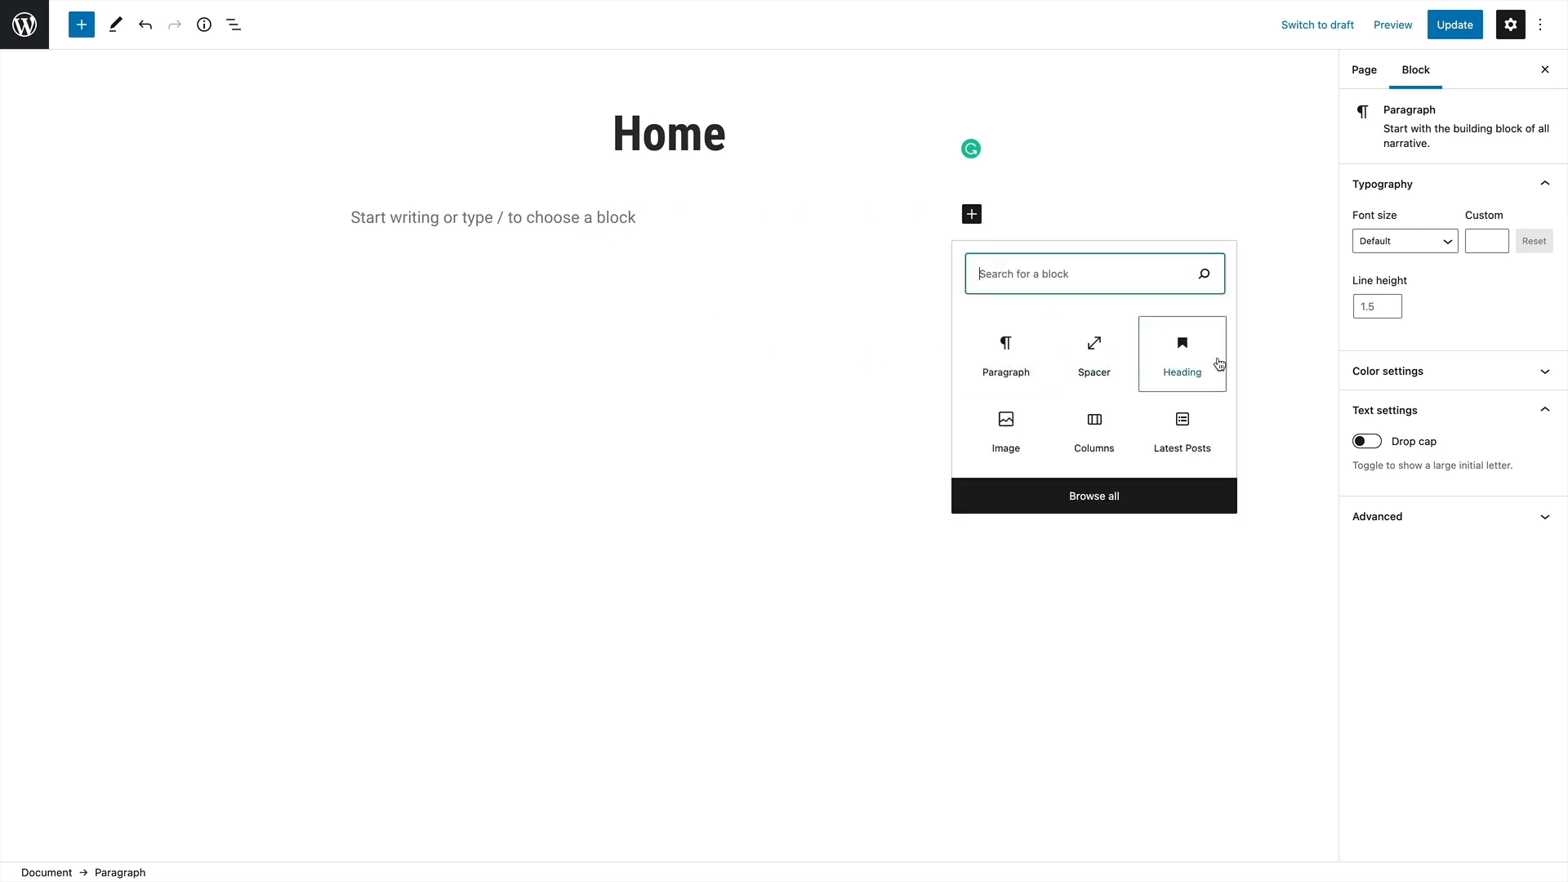
left_click(1200, 364)
type("We are a yoga and barre studio for busy city-dwellers who need to feed their mind, body, and soul.")
Review the heading level choices for the studio description heading and compare it with the page title
left_click(451, 175)
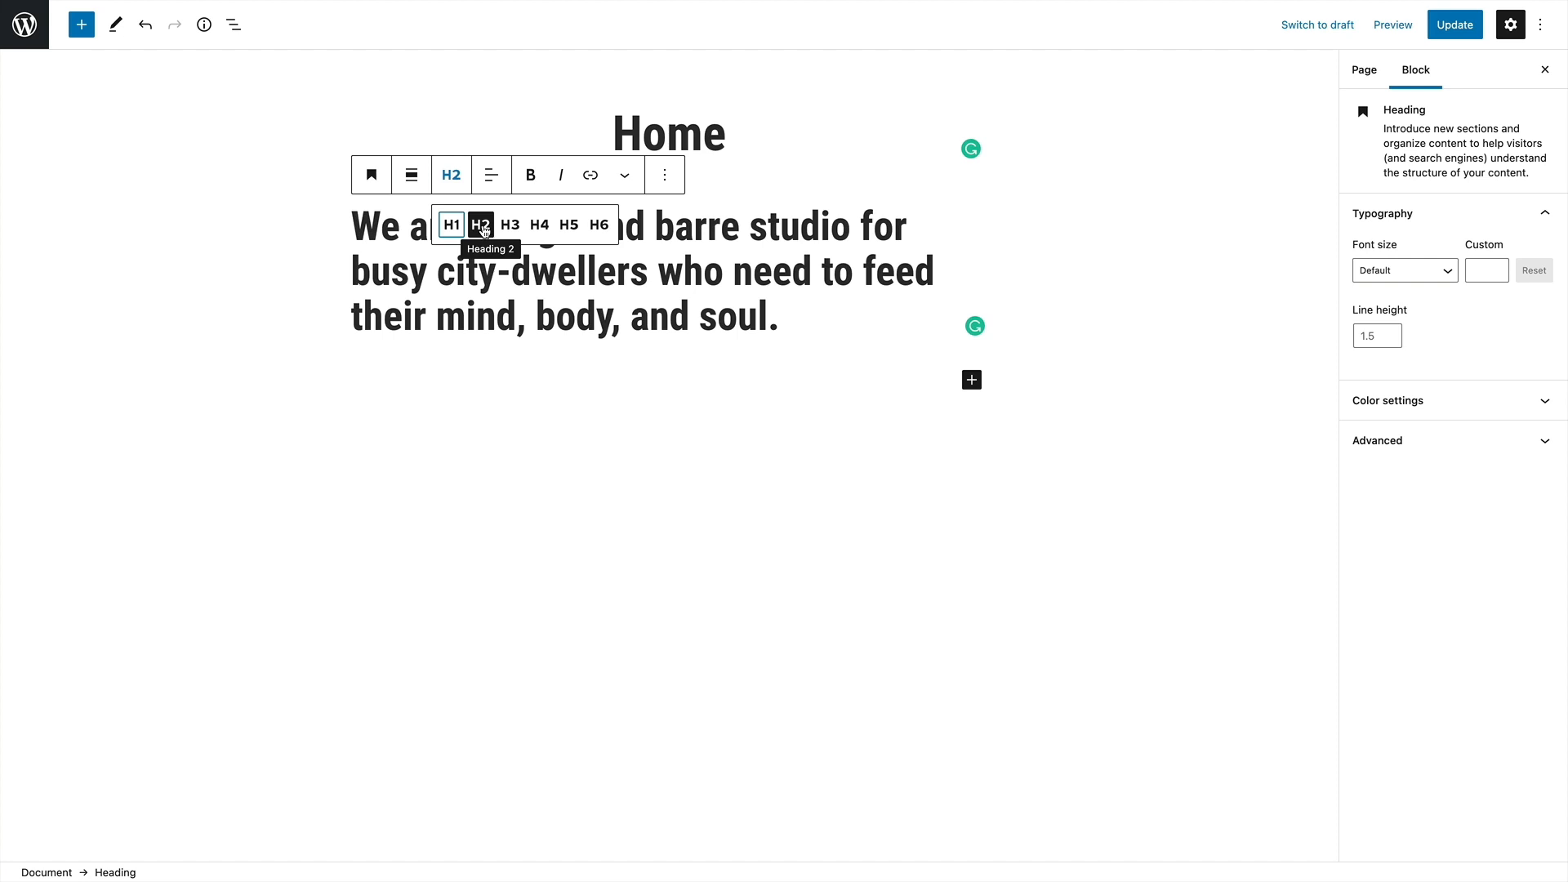
left_click(690, 123)
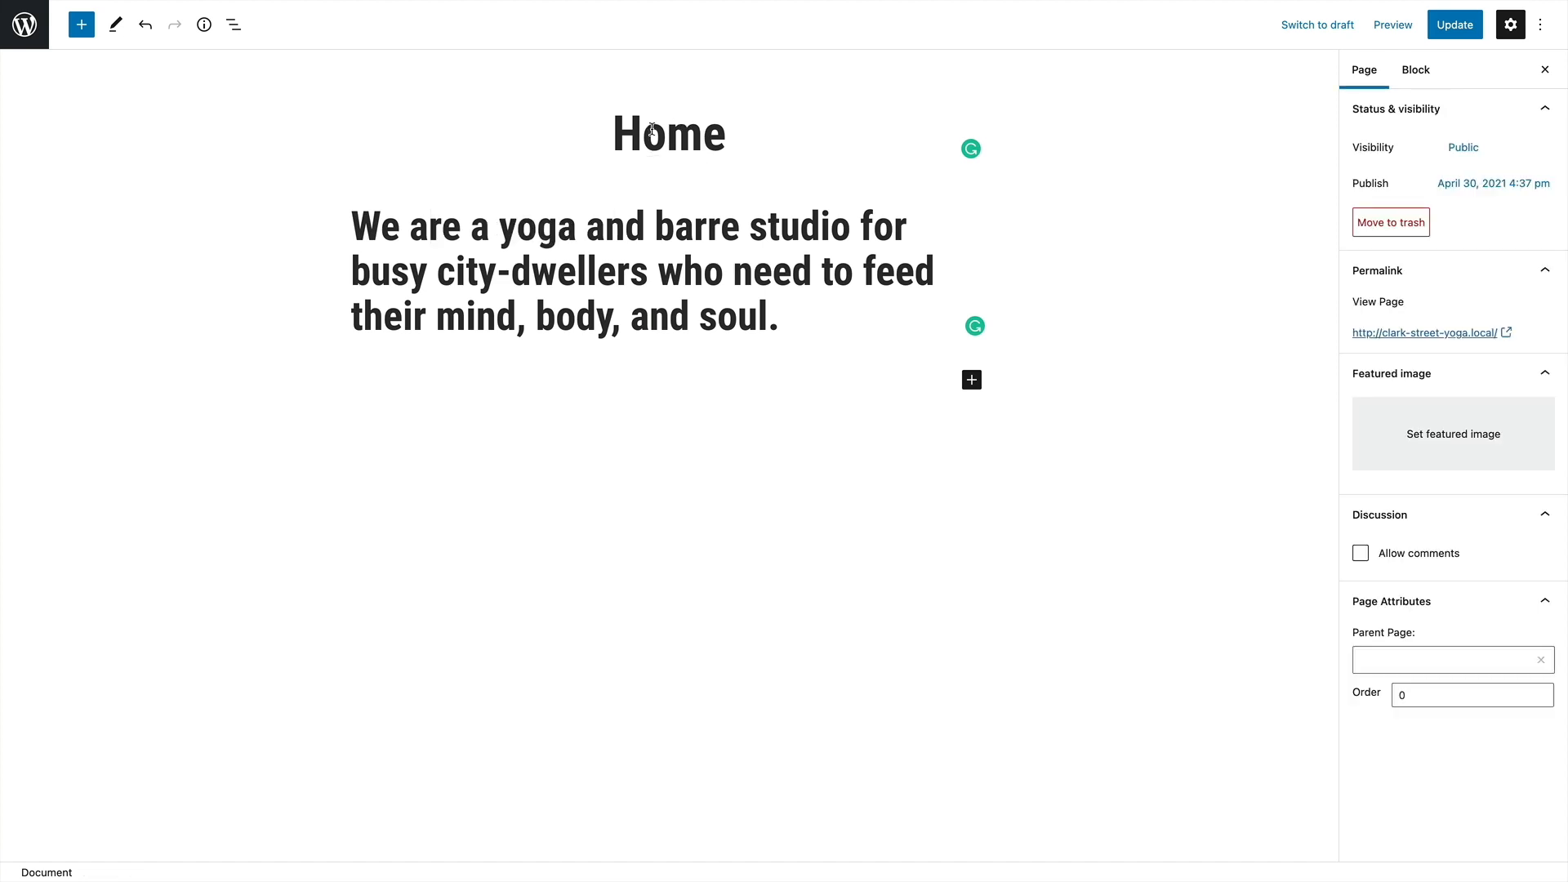
left_click(439, 227)
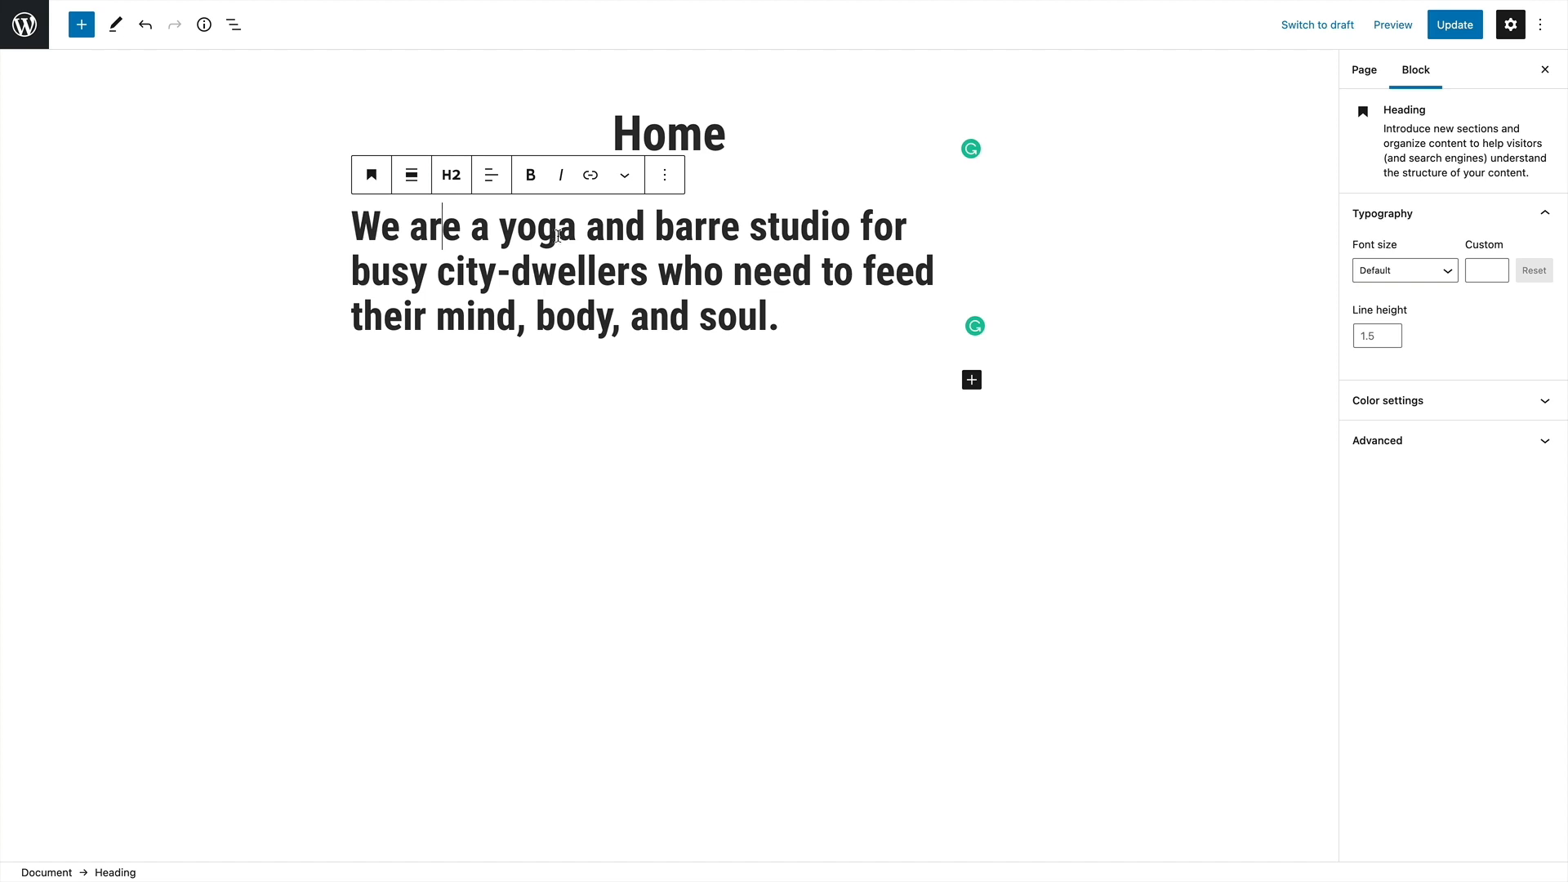
left_click(451, 174)
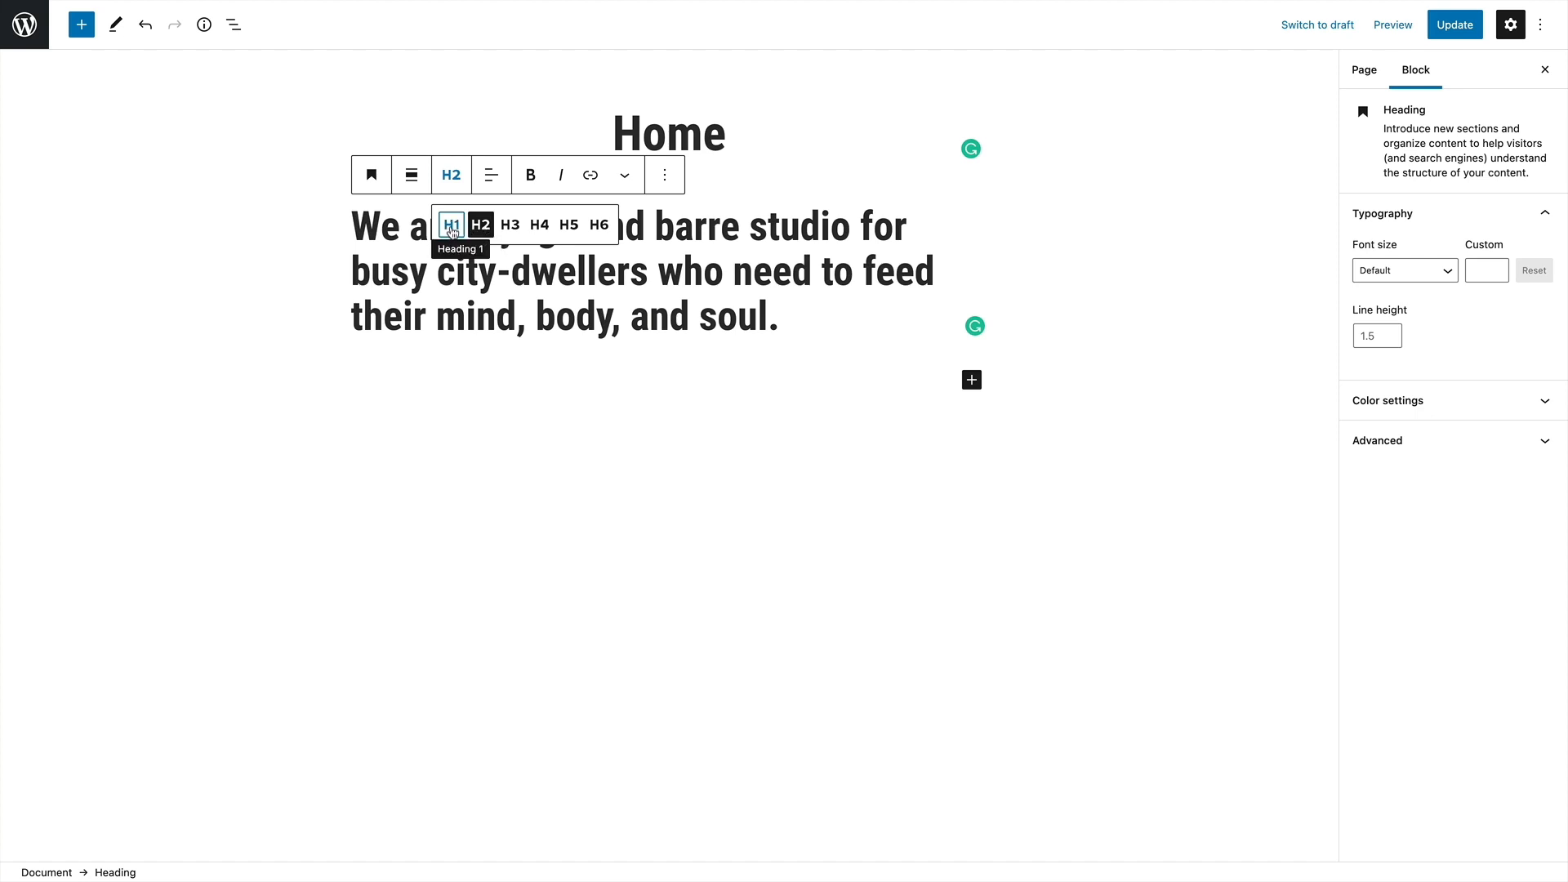
left_click(579, 268)
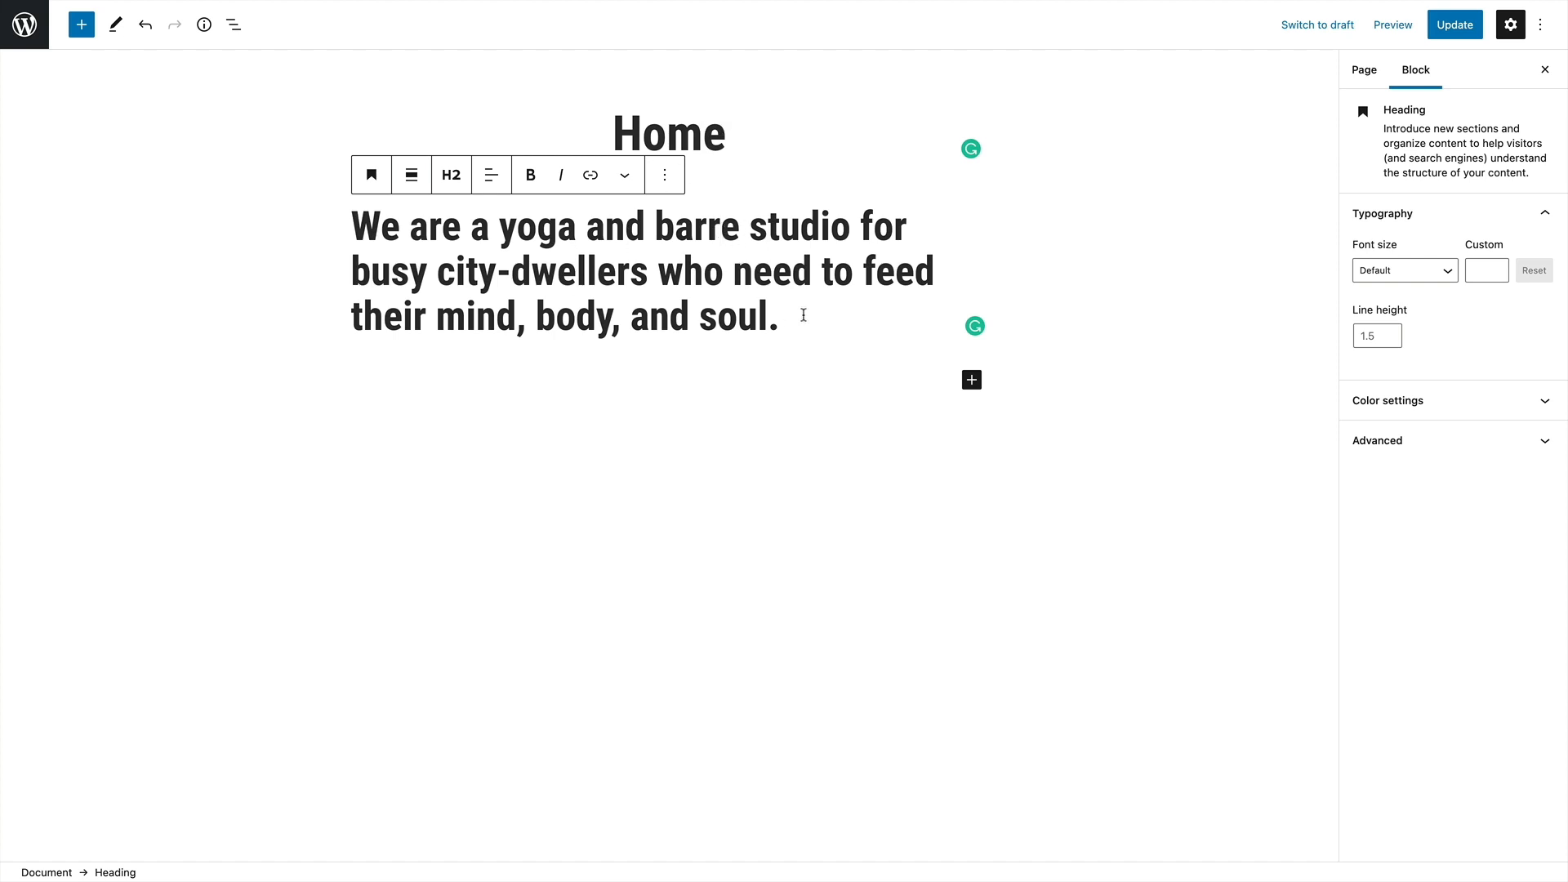
Center-align the text of the studio description heading
left_click(792, 316)
left_click(682, 283)
left_click_drag(353, 226, 795, 326)
left_click(796, 324)
left_click(491, 175)
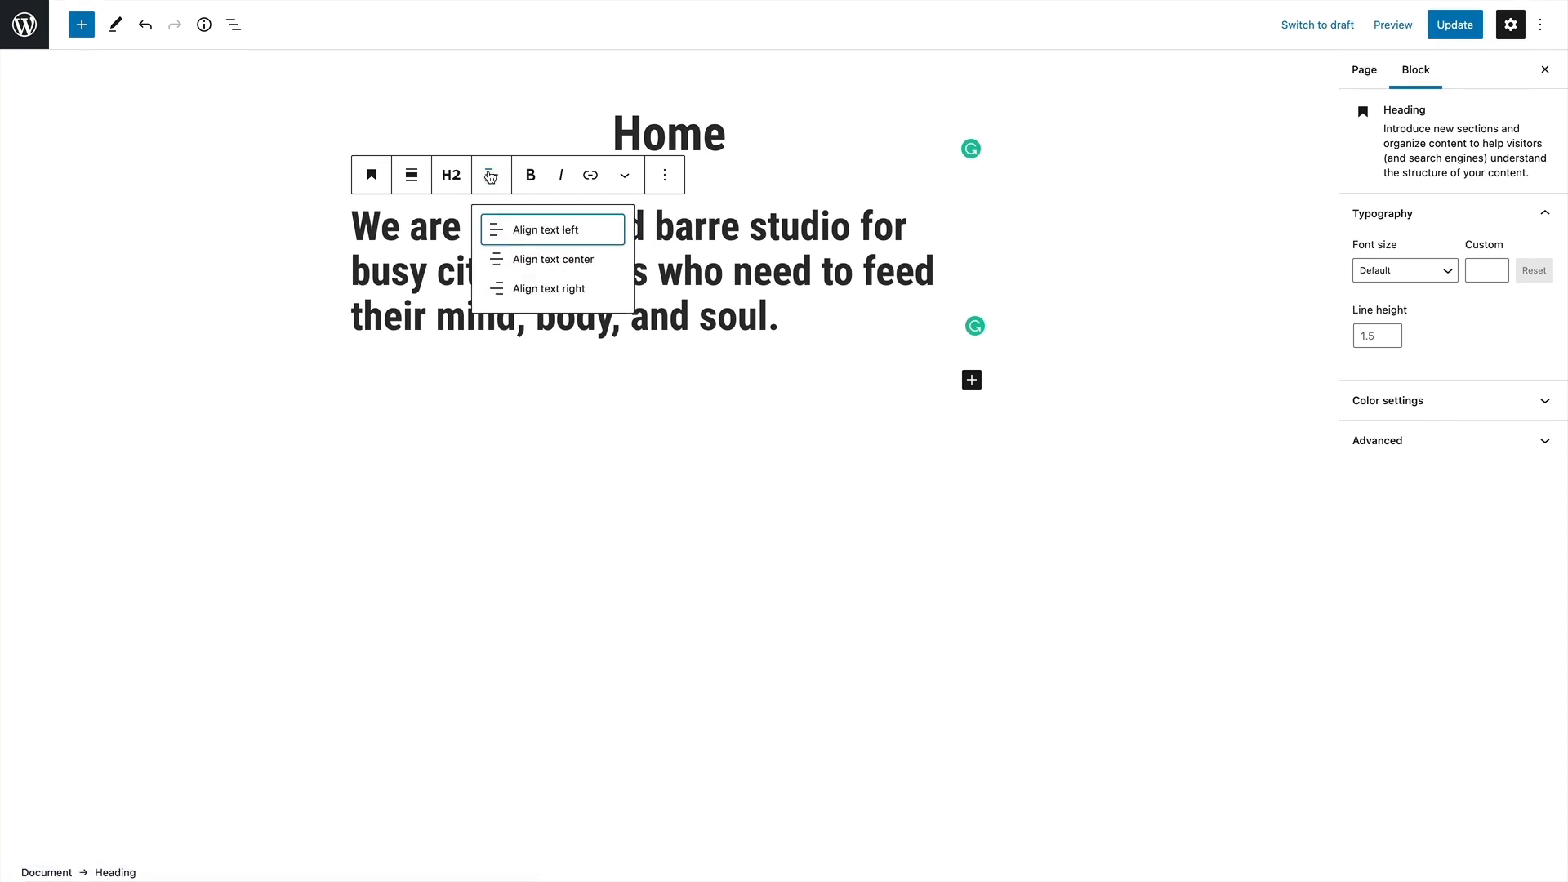
left_click(523, 258)
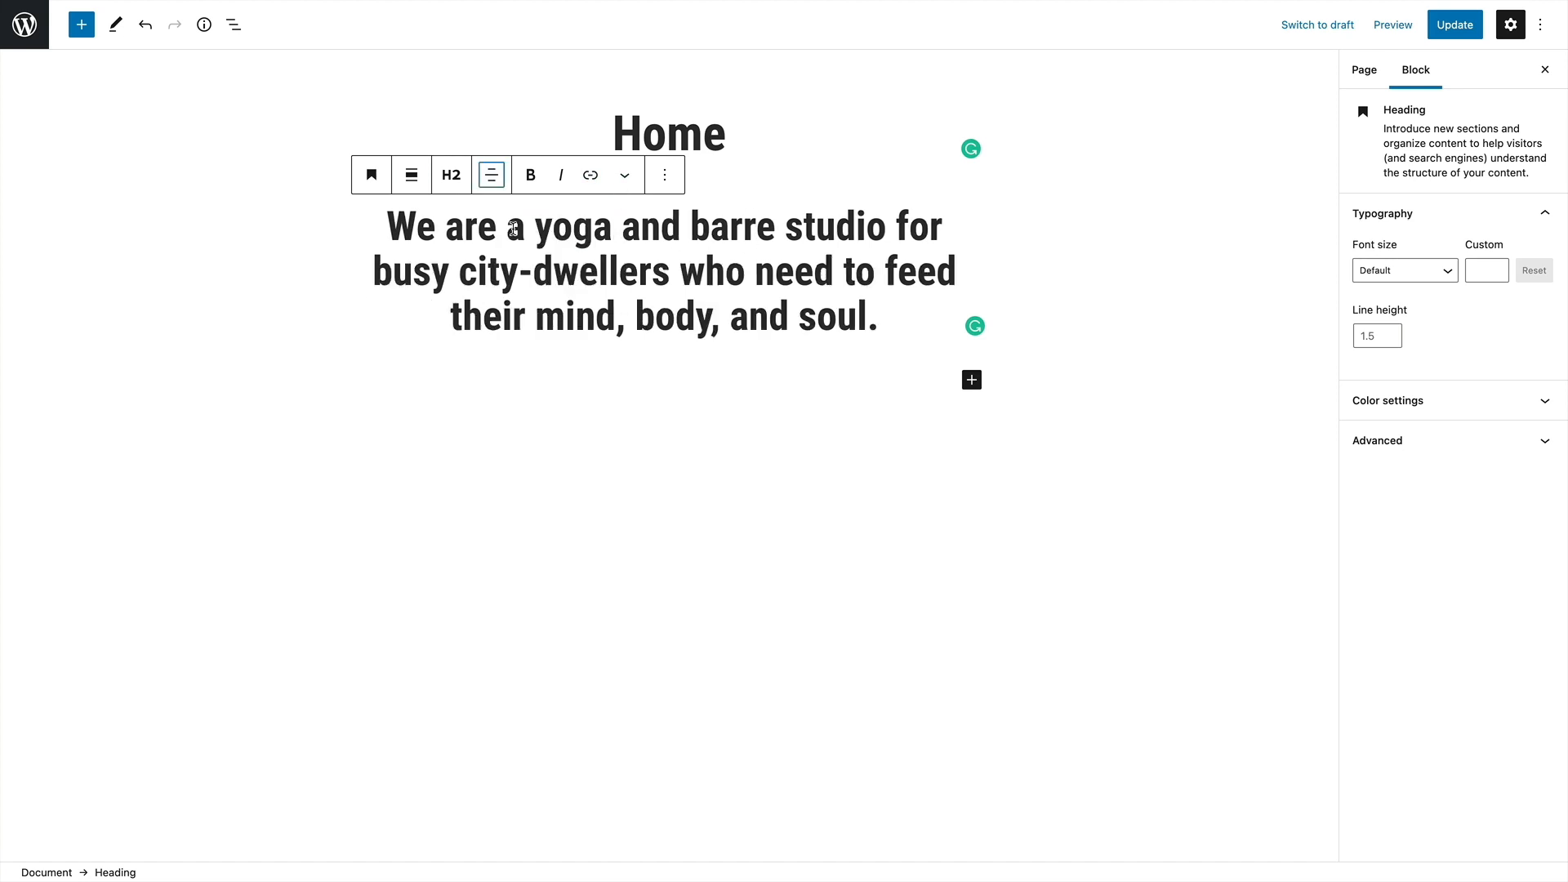
Delete the "Home" title text above the studio description heading
left_click(901, 329)
left_click(588, 139)
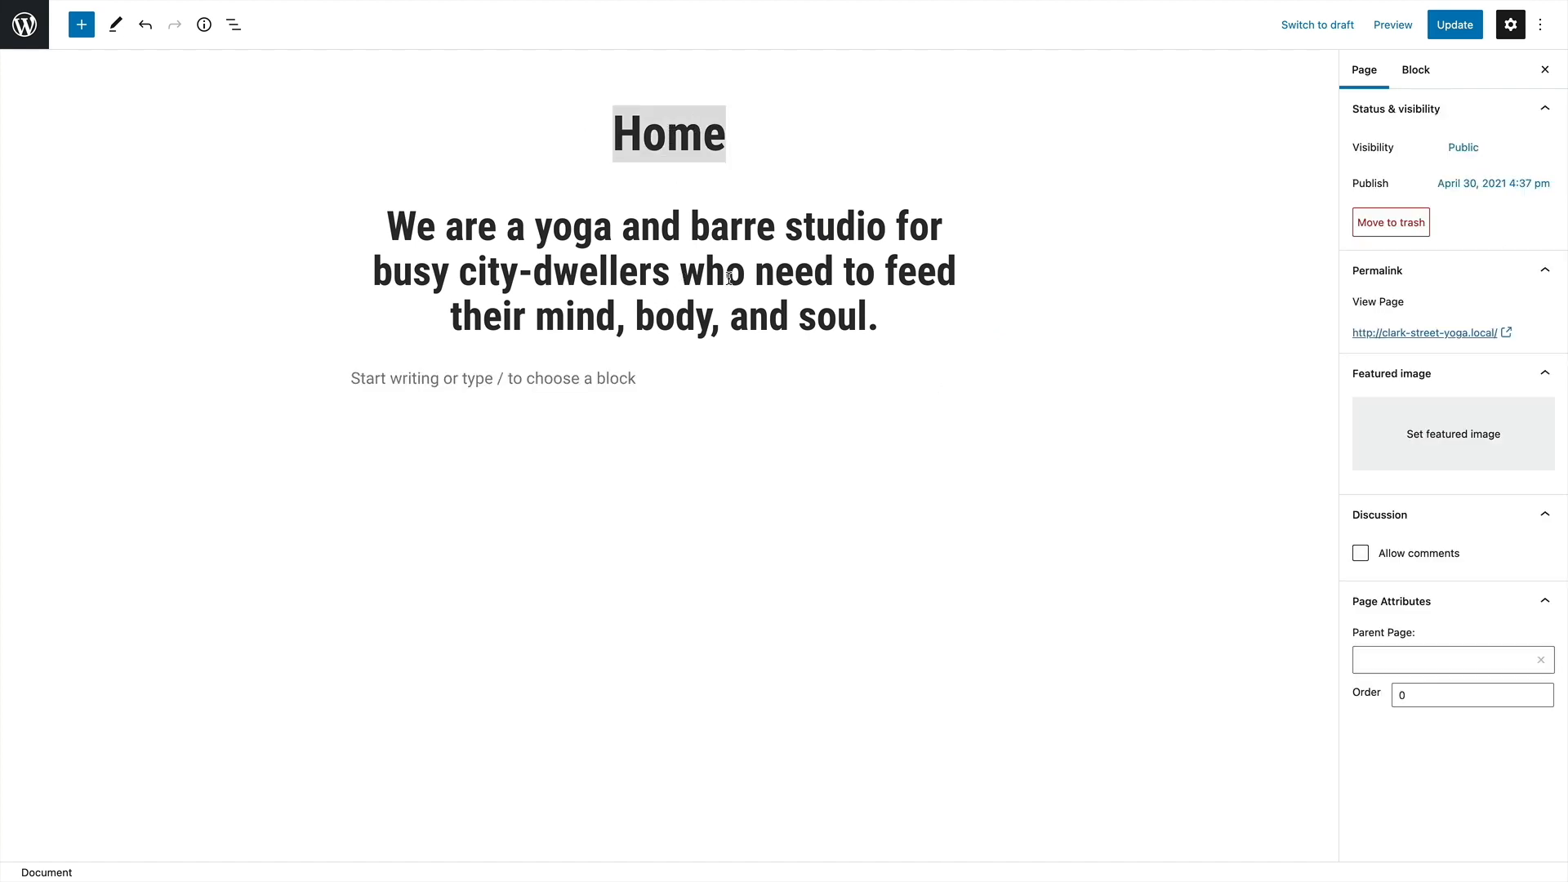
key("BackSpace")
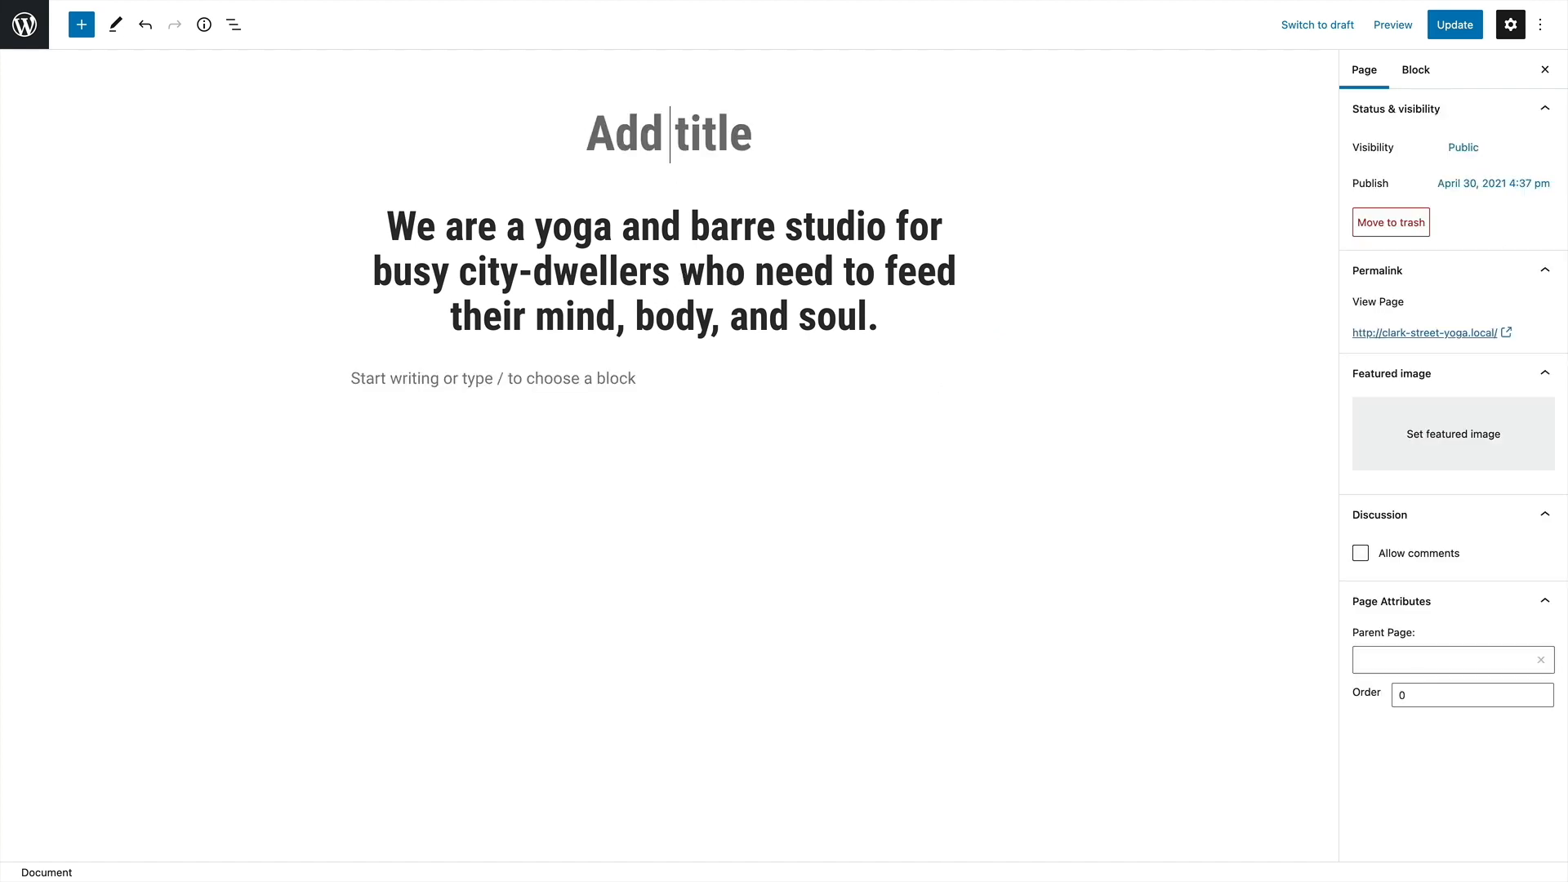
Search the available blocks for "image" and insert an Image block beneath the studio description heading
left_click(694, 385)
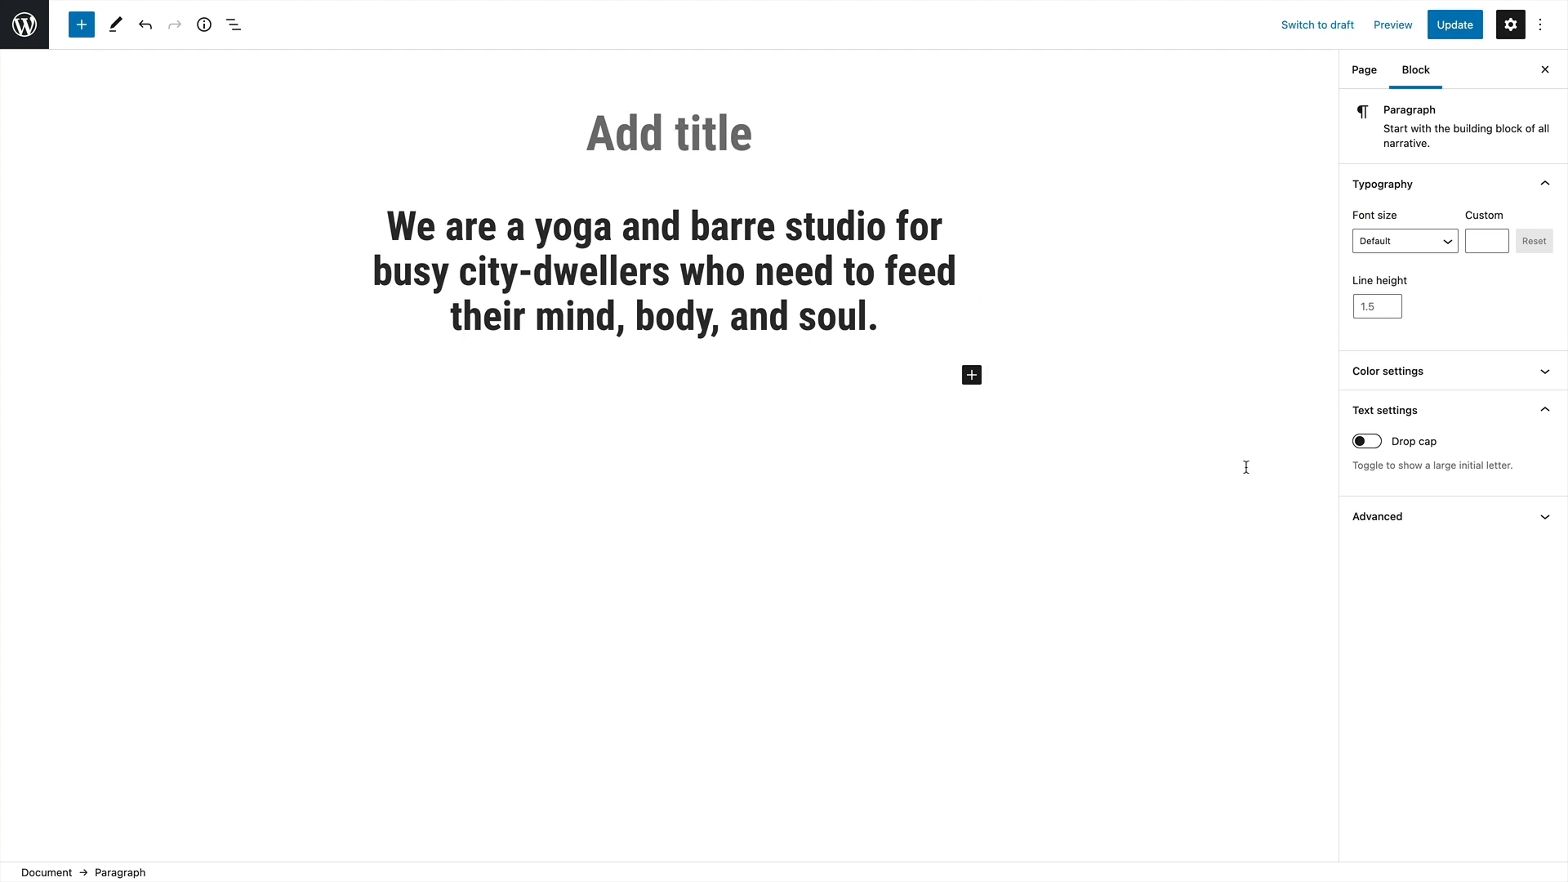
left_click_drag(382, 222, 843, 354)
left_click(704, 426)
left_click(621, 379)
left_click(971, 377)
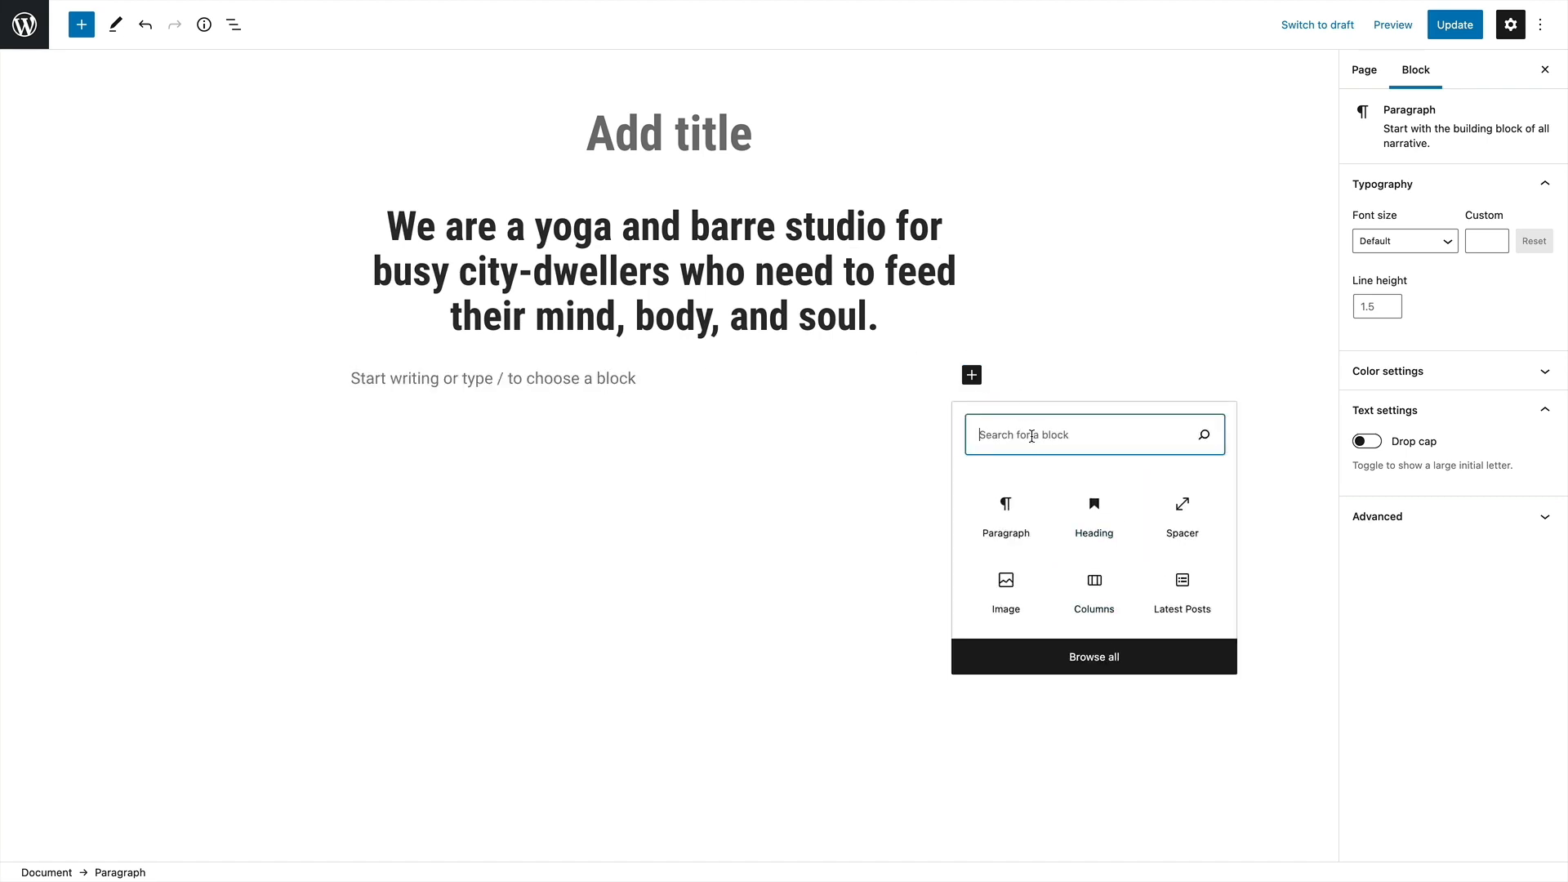
type("image")
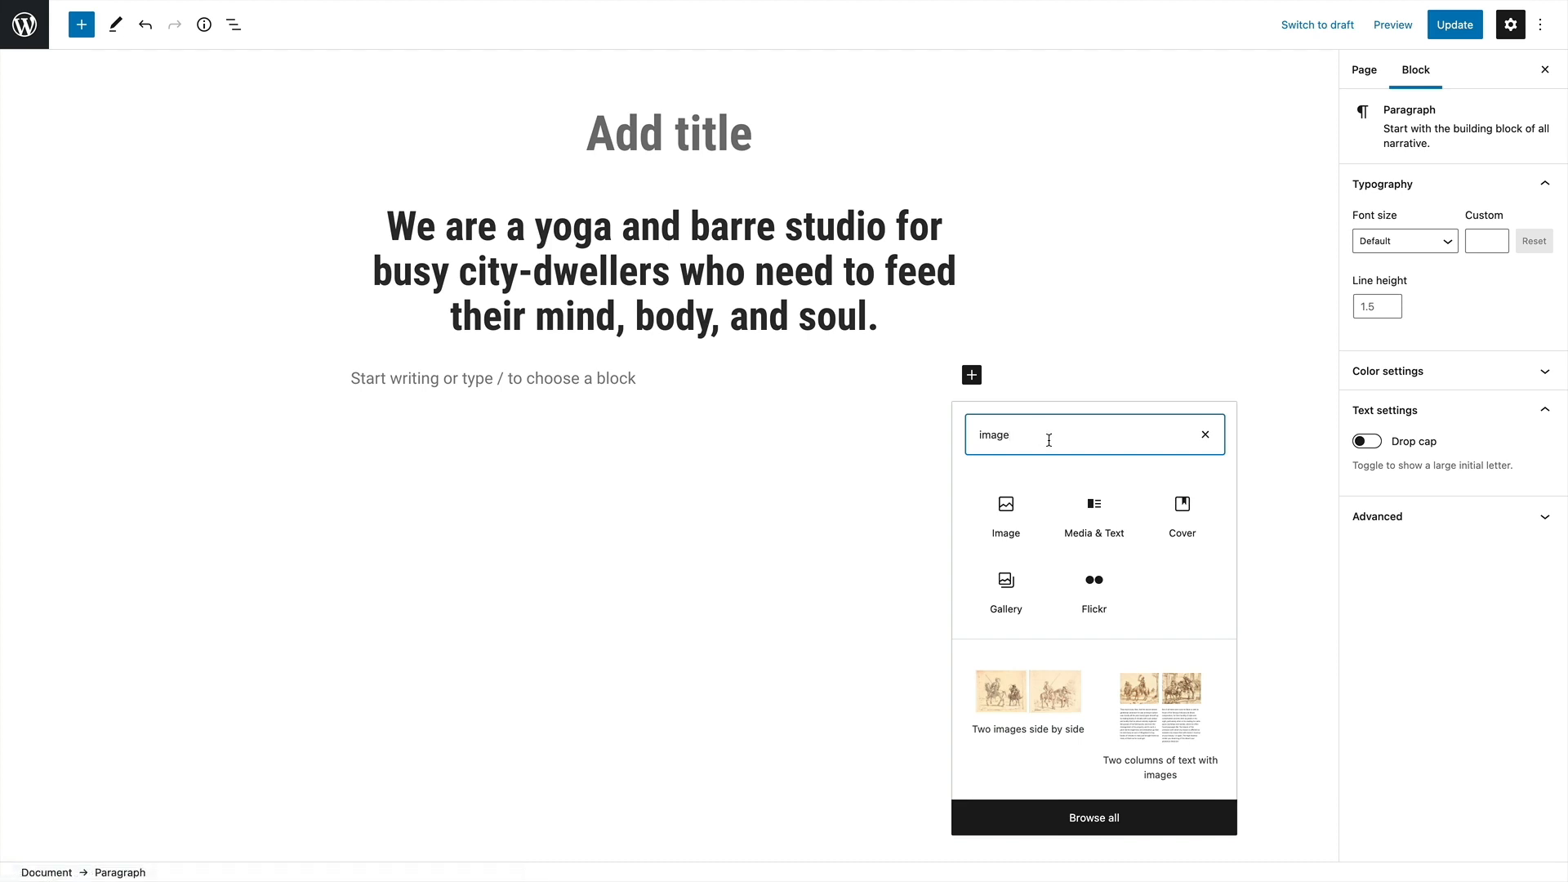
left_click(997, 526)
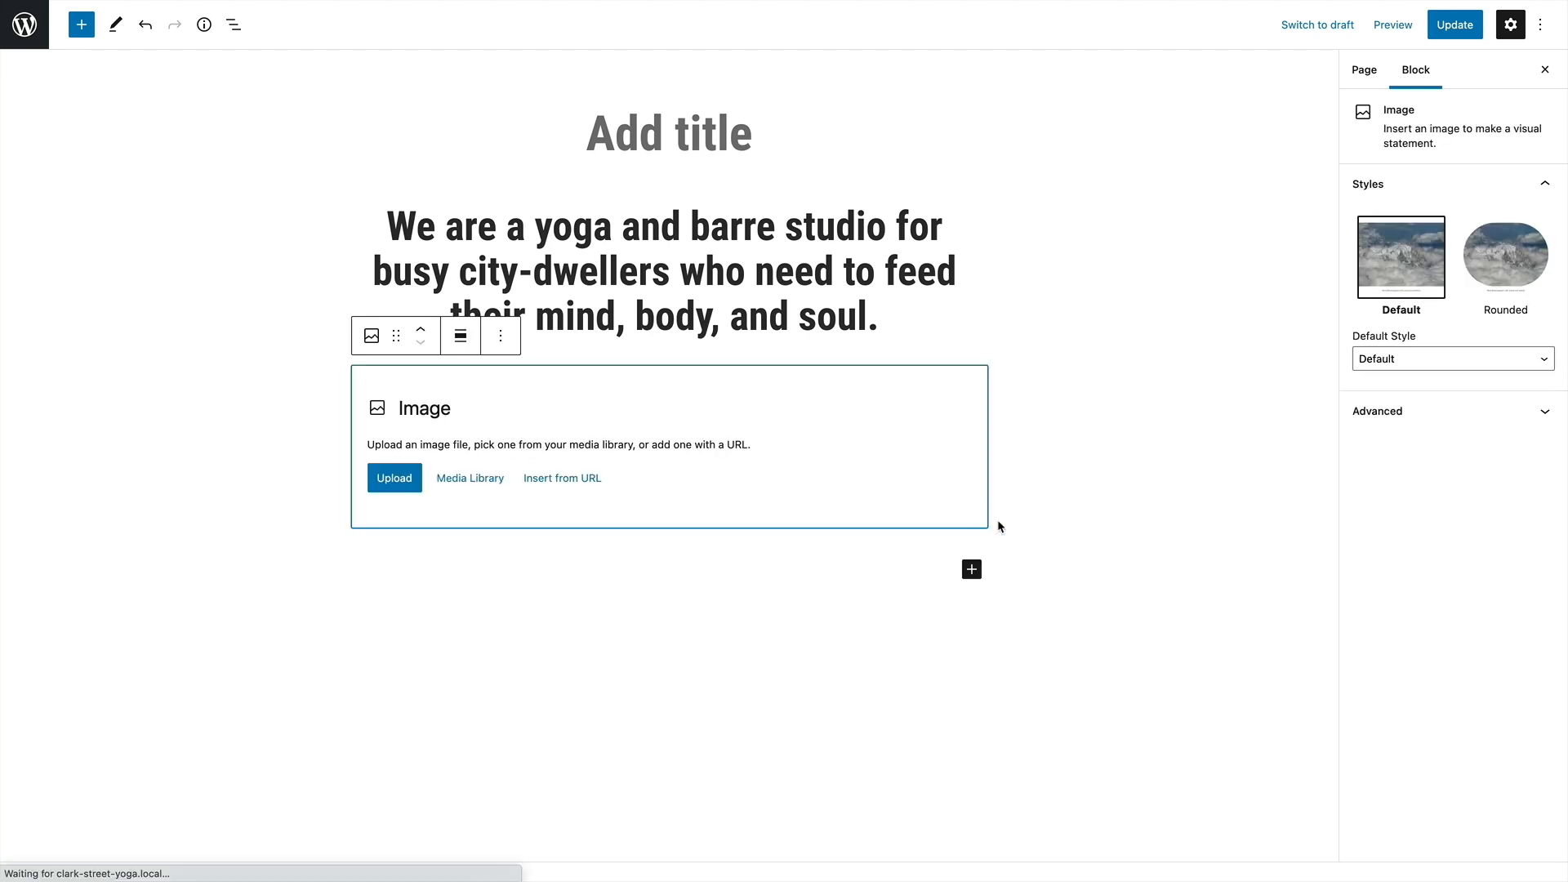
Examine the image block's transform choices and further options, and browse the complete block library without inserting anything
left_click(372, 337)
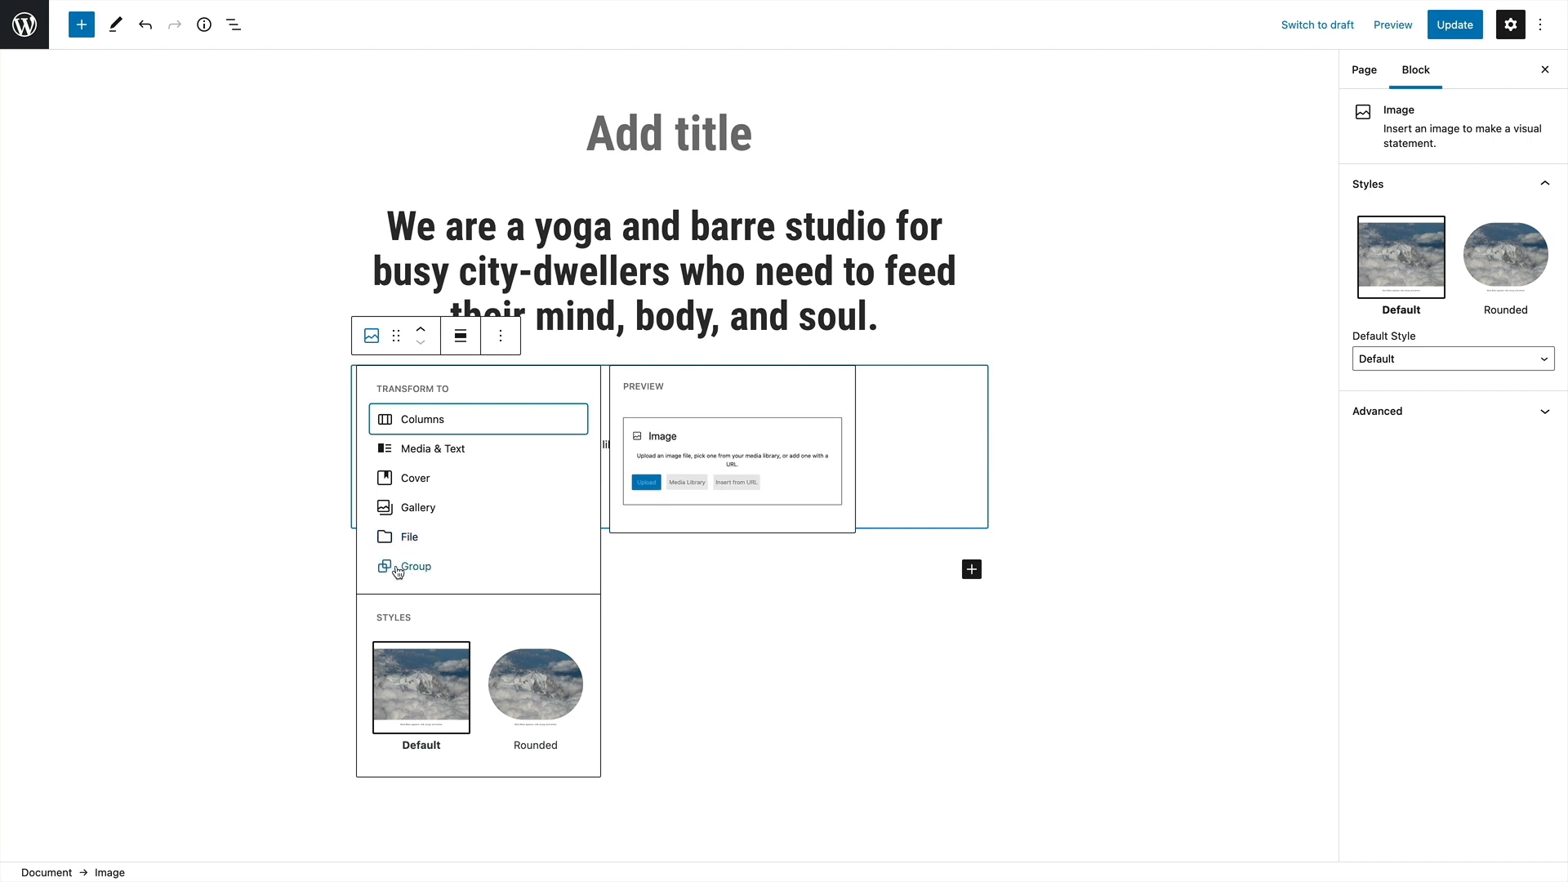
left_click(499, 347)
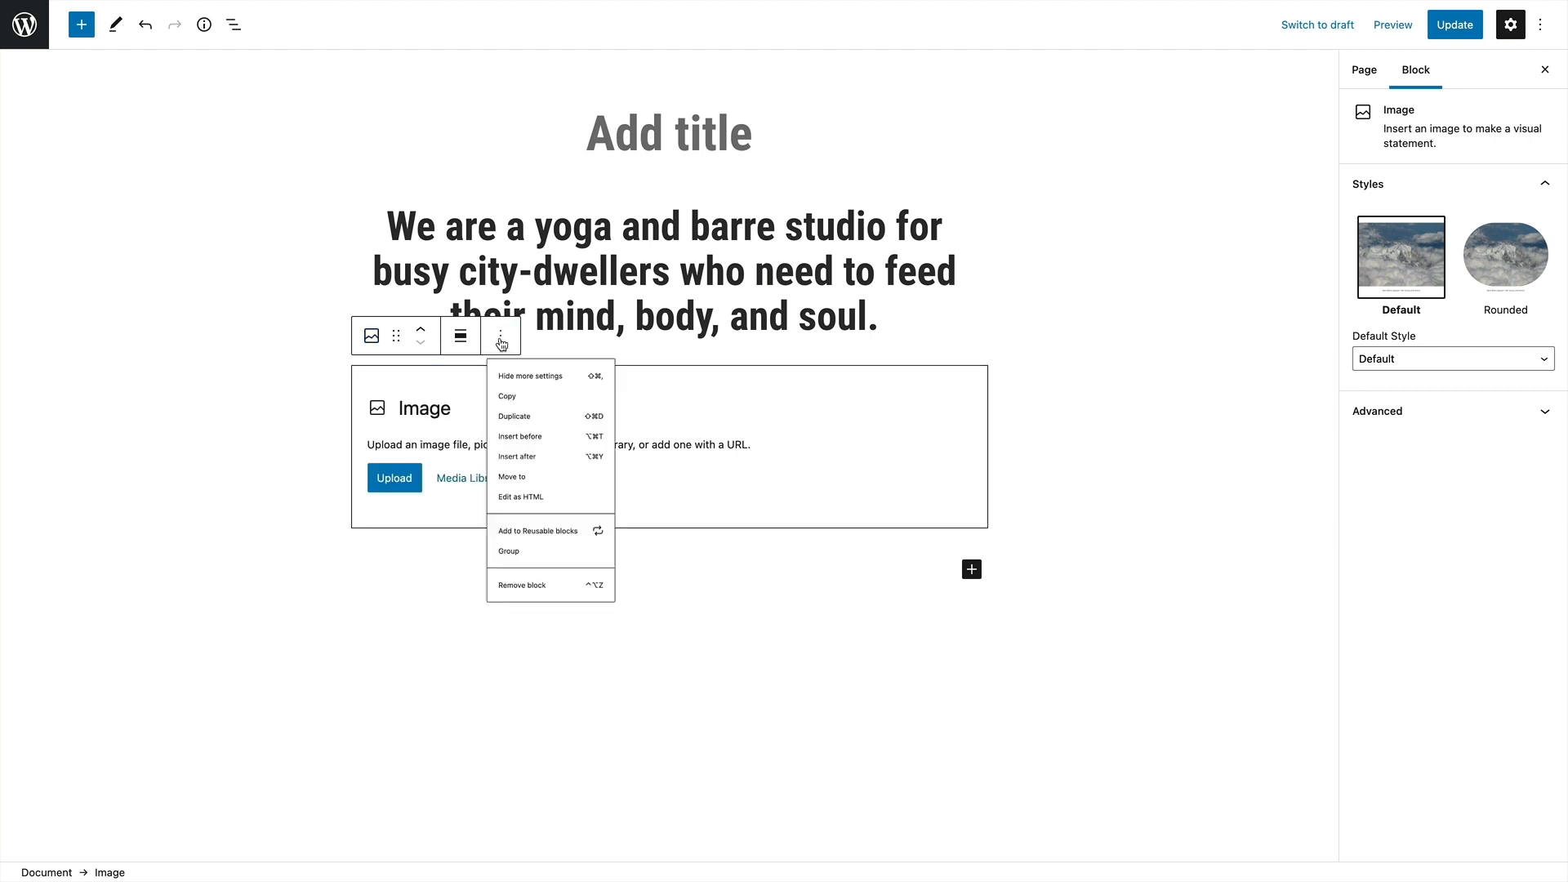
left_click(976, 579)
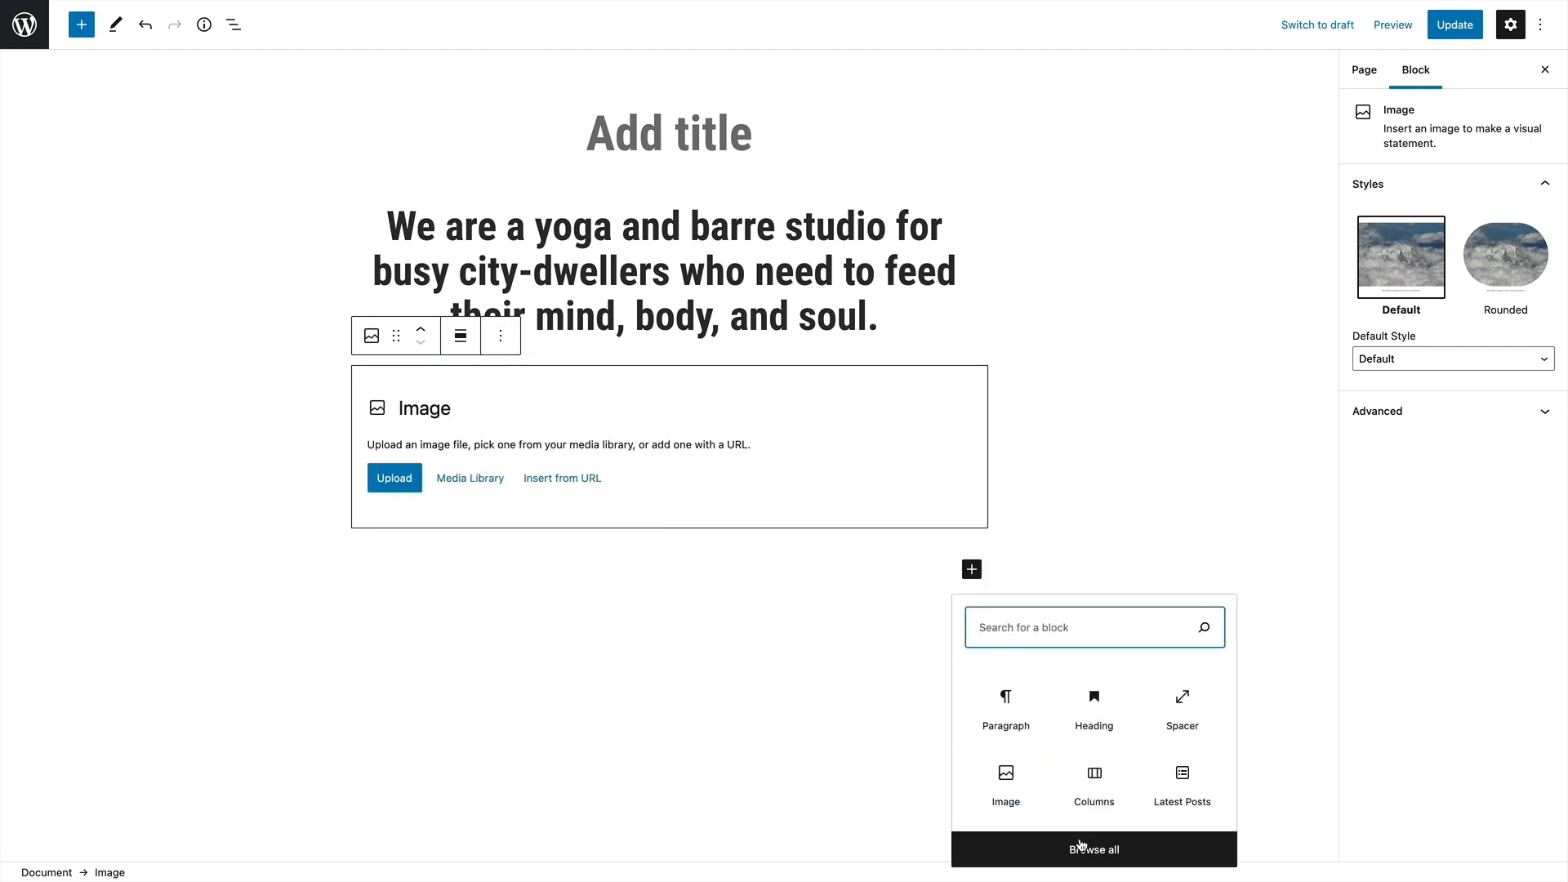
left_click(1080, 846)
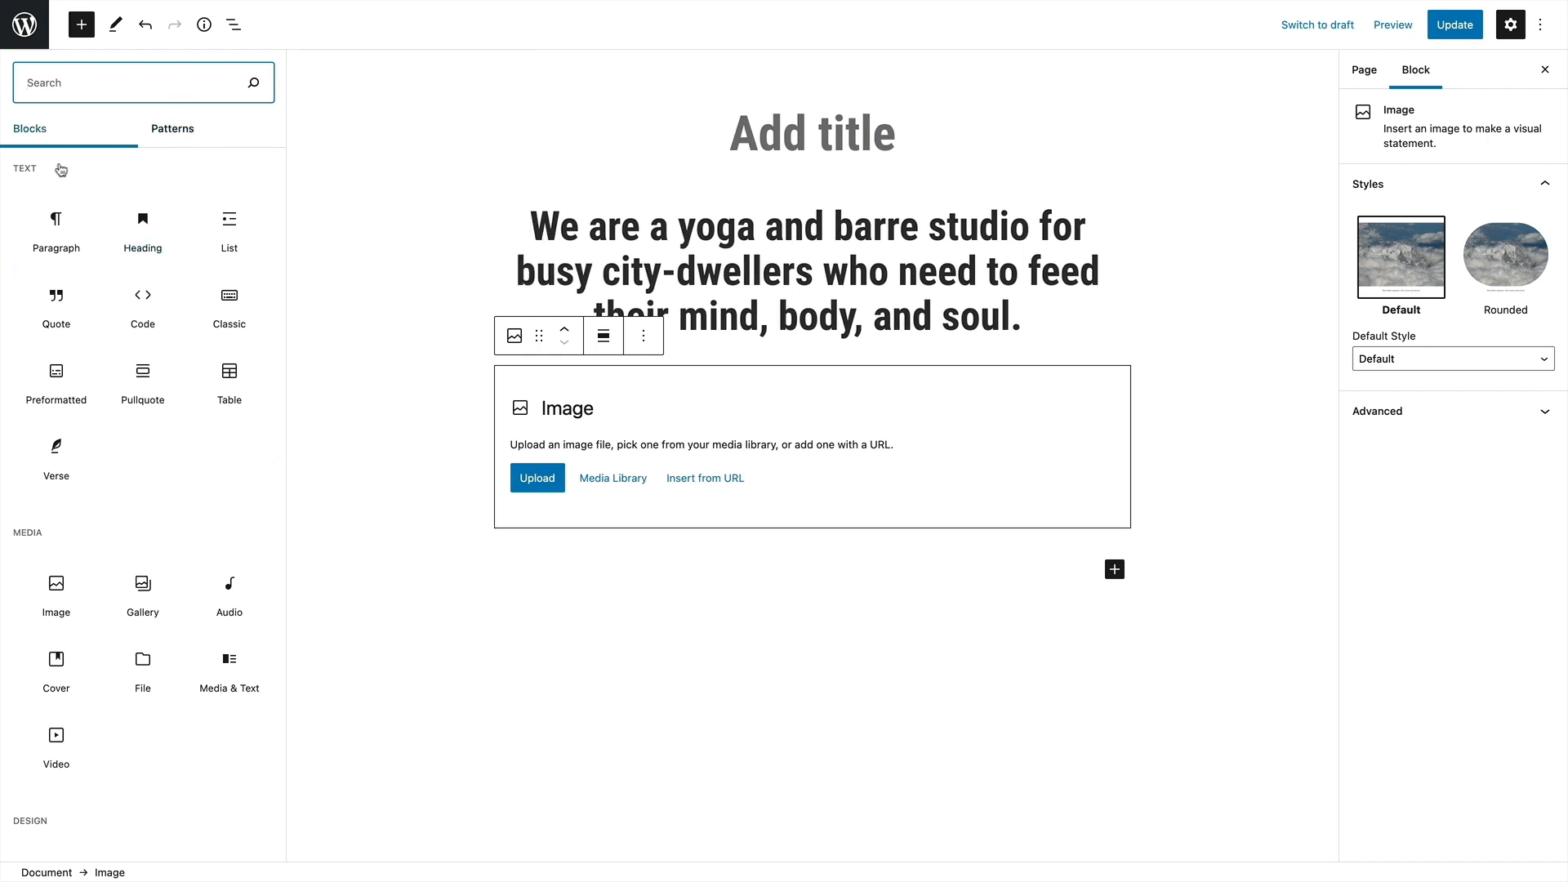
mouse_move(150, 276)
scroll(150, 274, "down", 20)
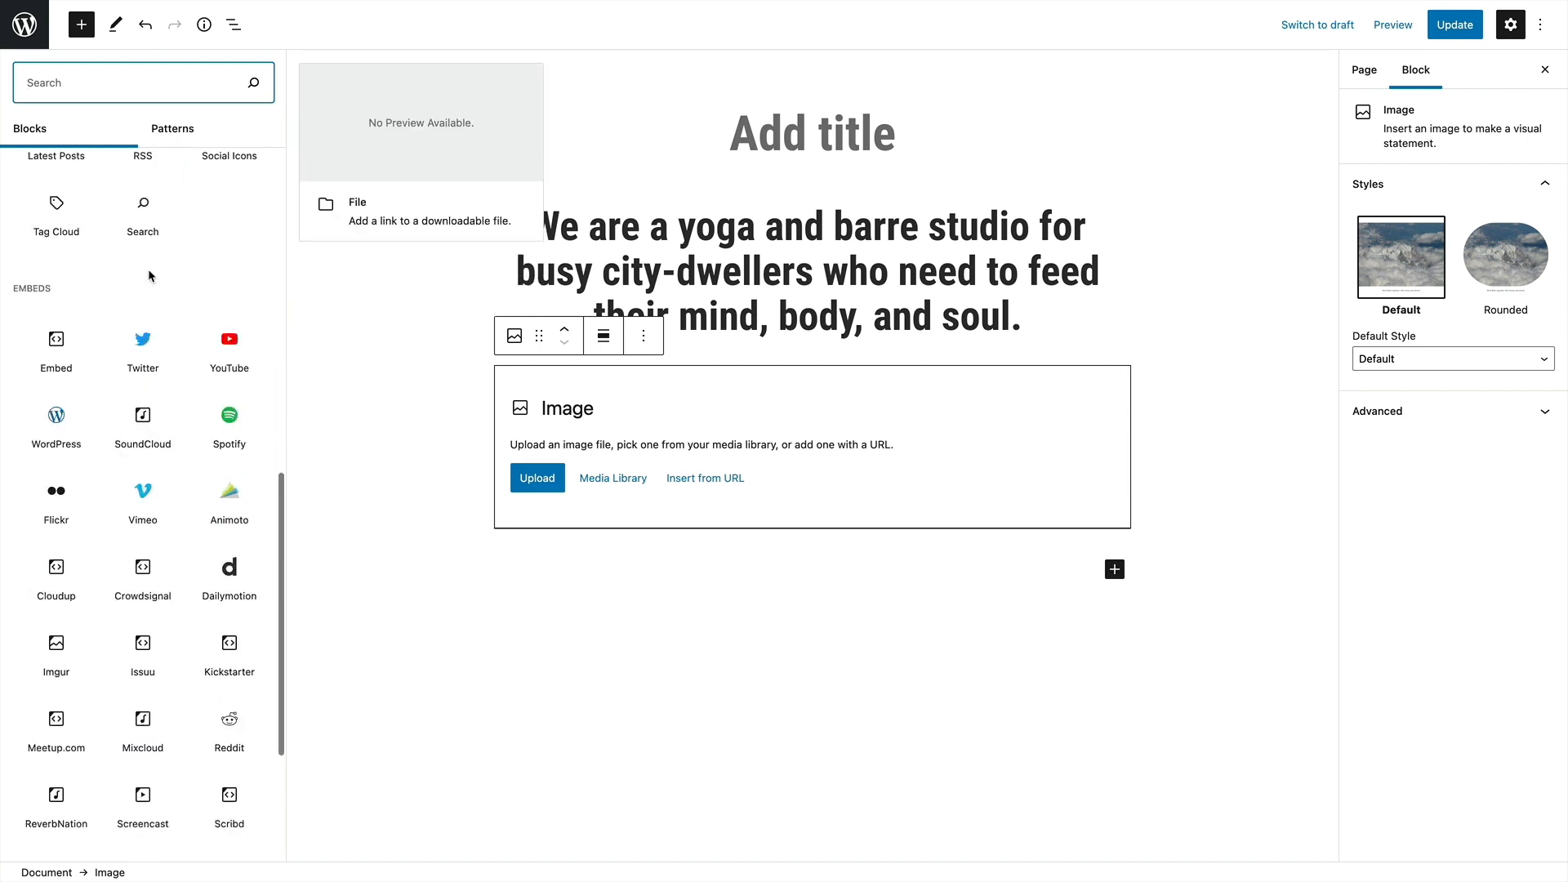
scroll(148, 270, "up", 20)
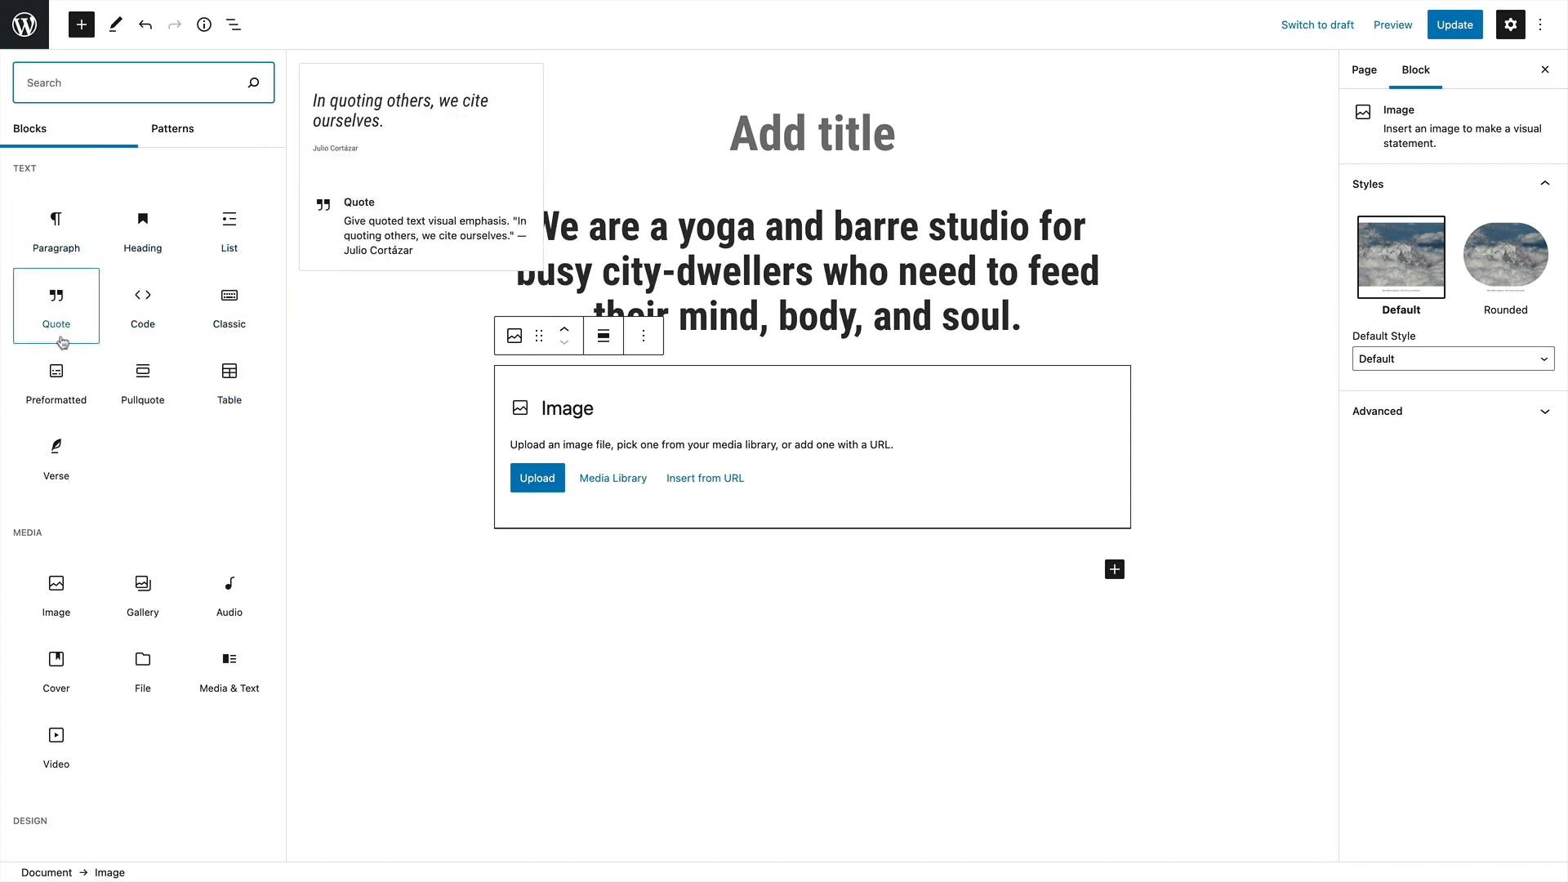
left_click(619, 578)
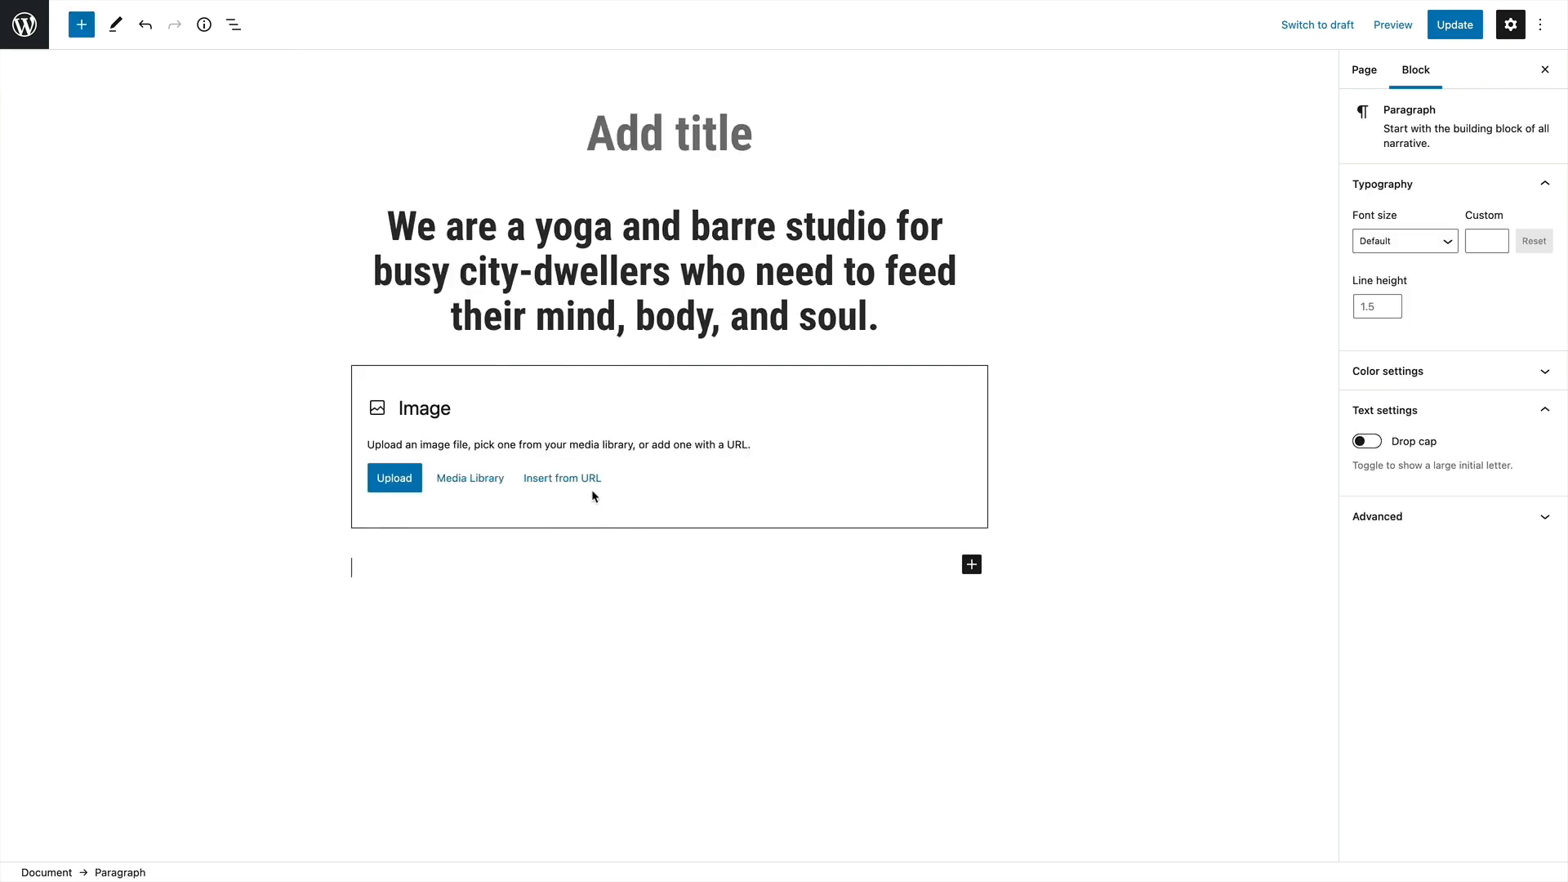
Upload yoga-teacher.jpg from the Downloads folder into the image block
left_click(396, 481)
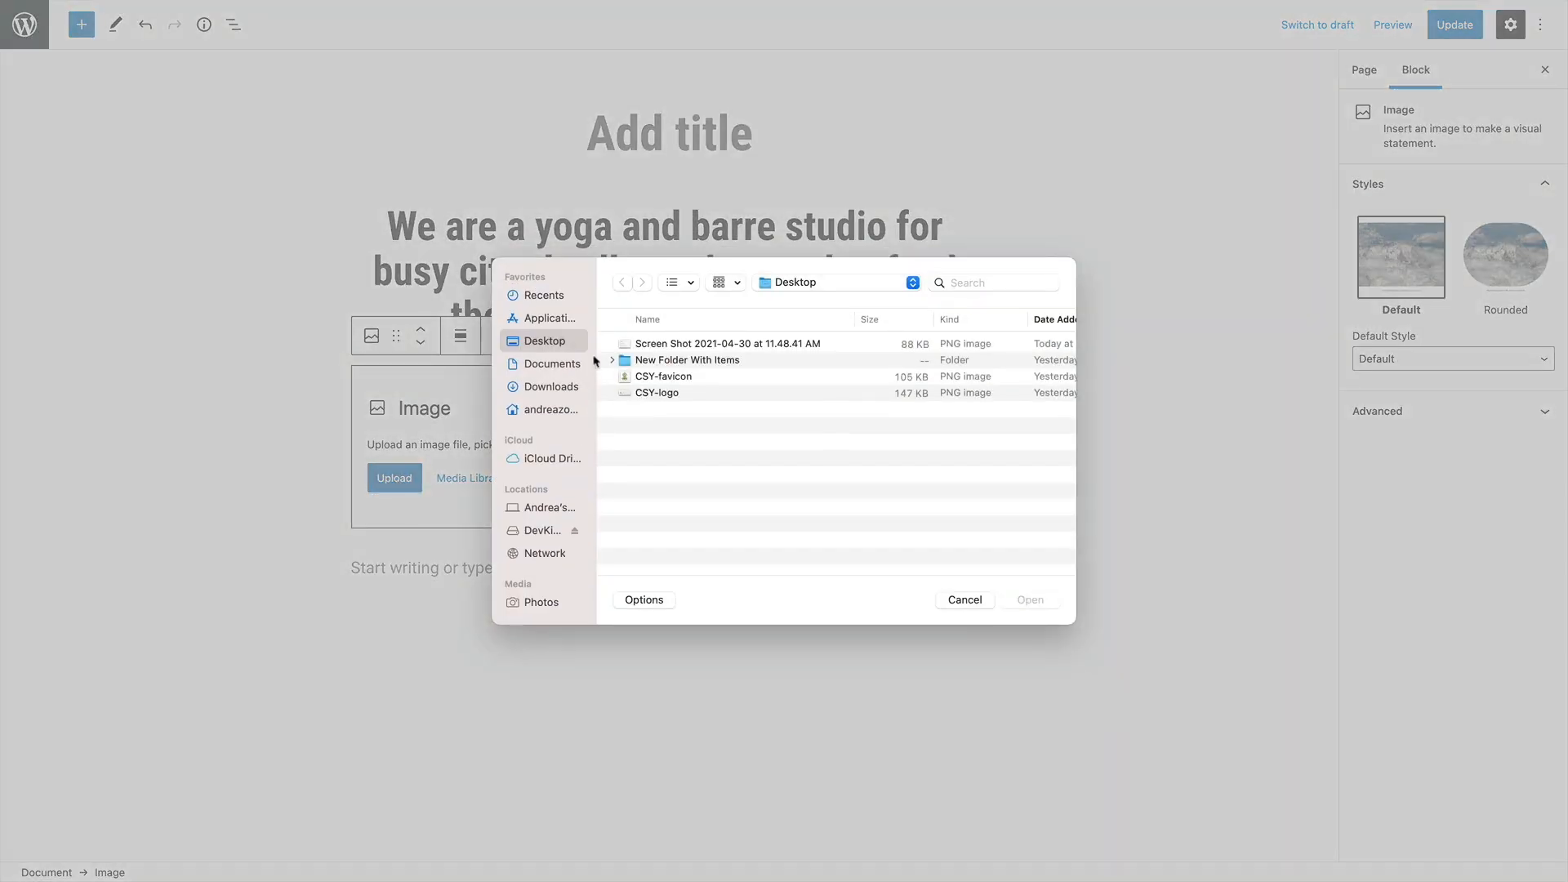
left_click(543, 364)
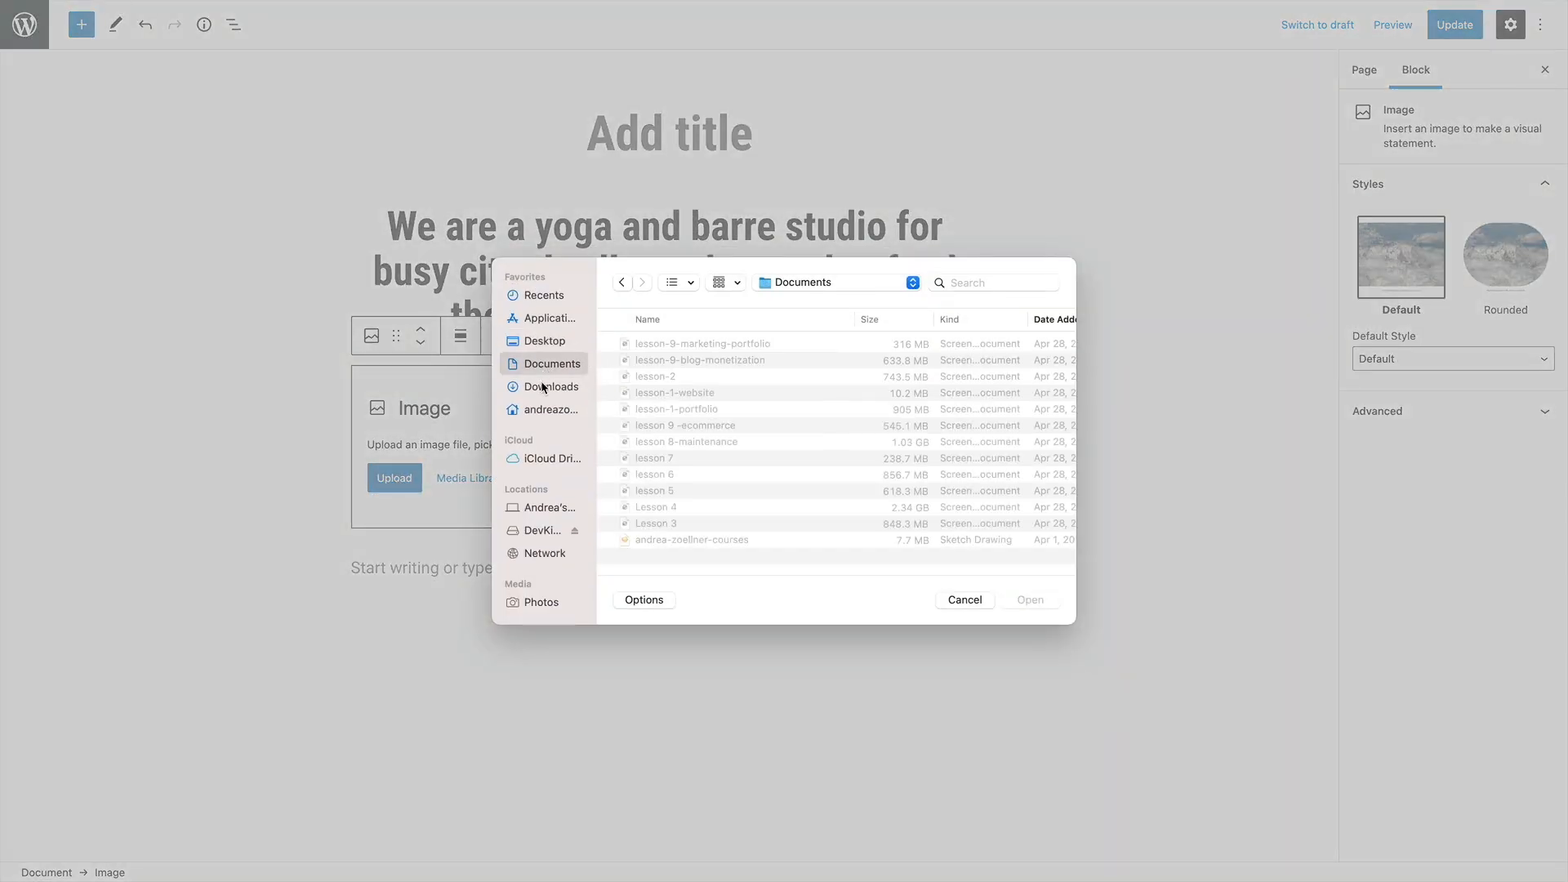
left_click(544, 387)
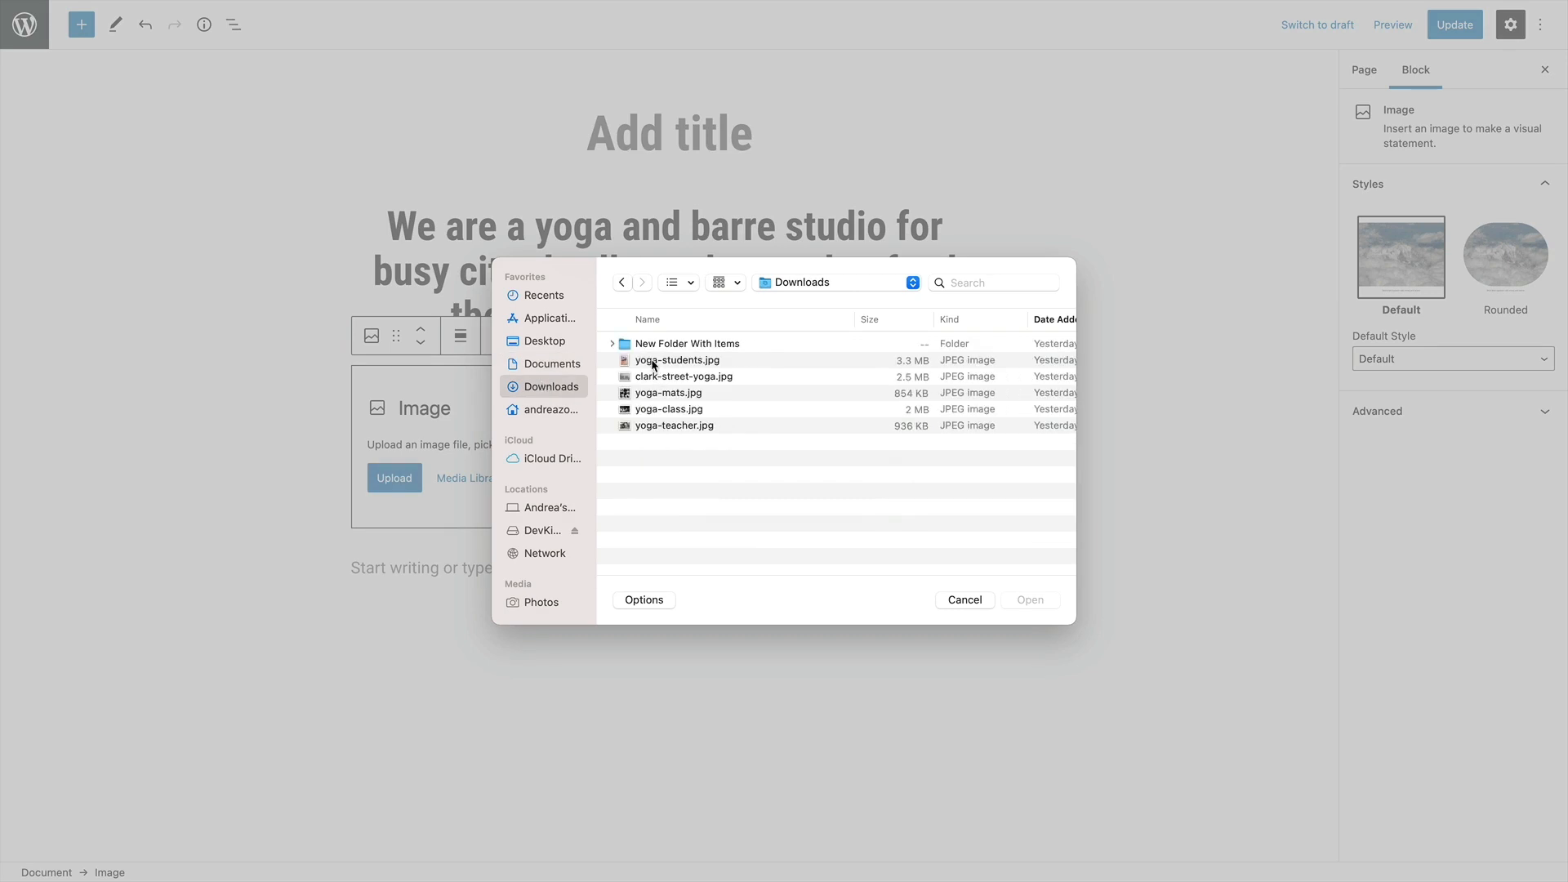
left_click(653, 362)
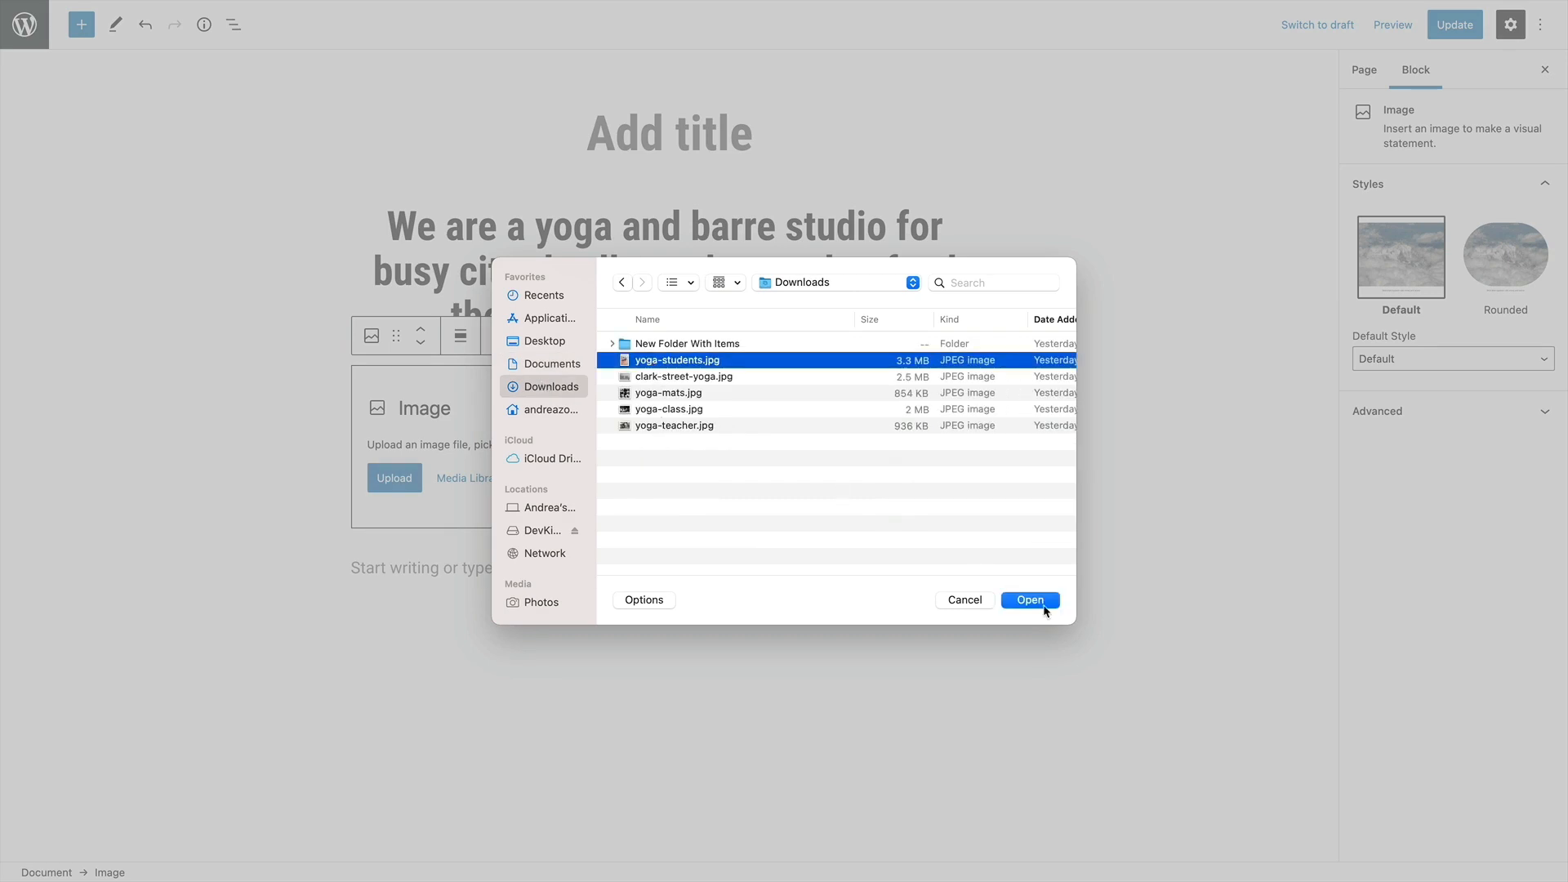
left_click(673, 378)
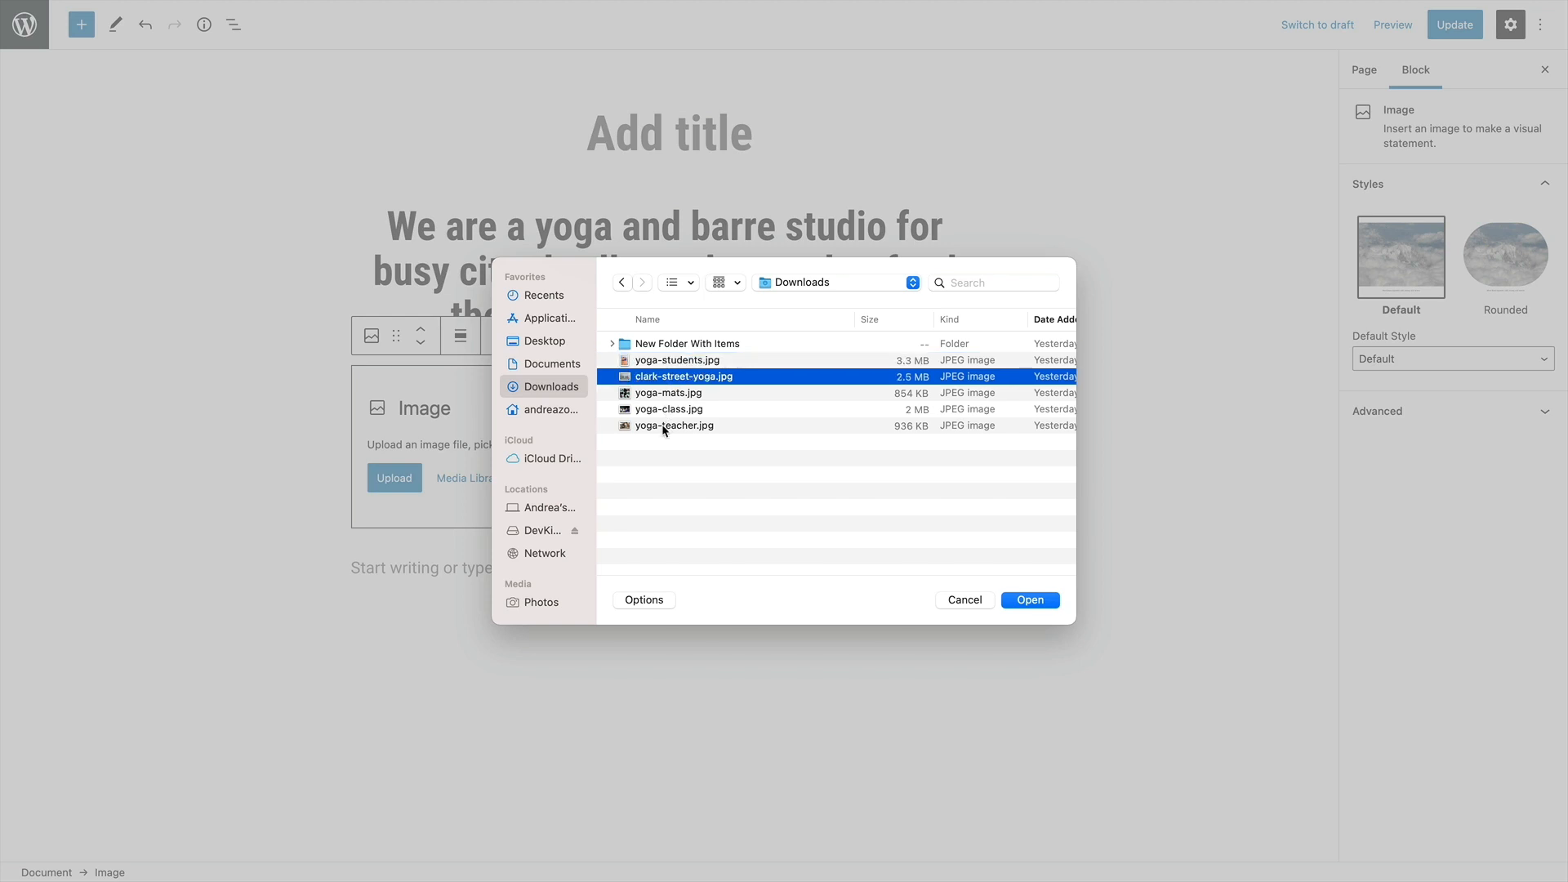
left_click(658, 413)
left_click(660, 426)
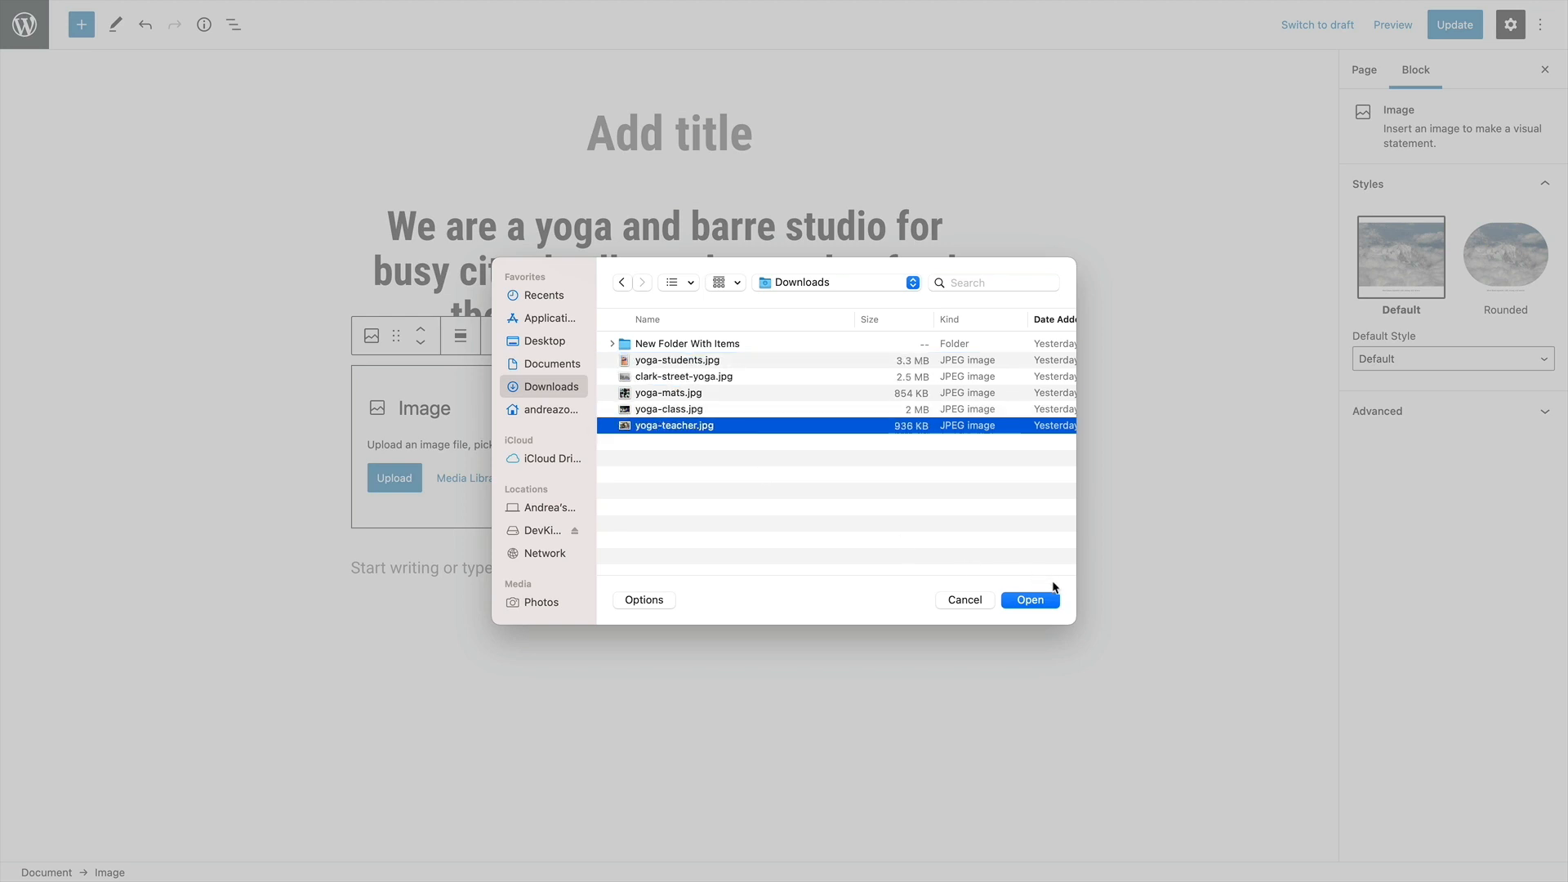
left_click(1035, 599)
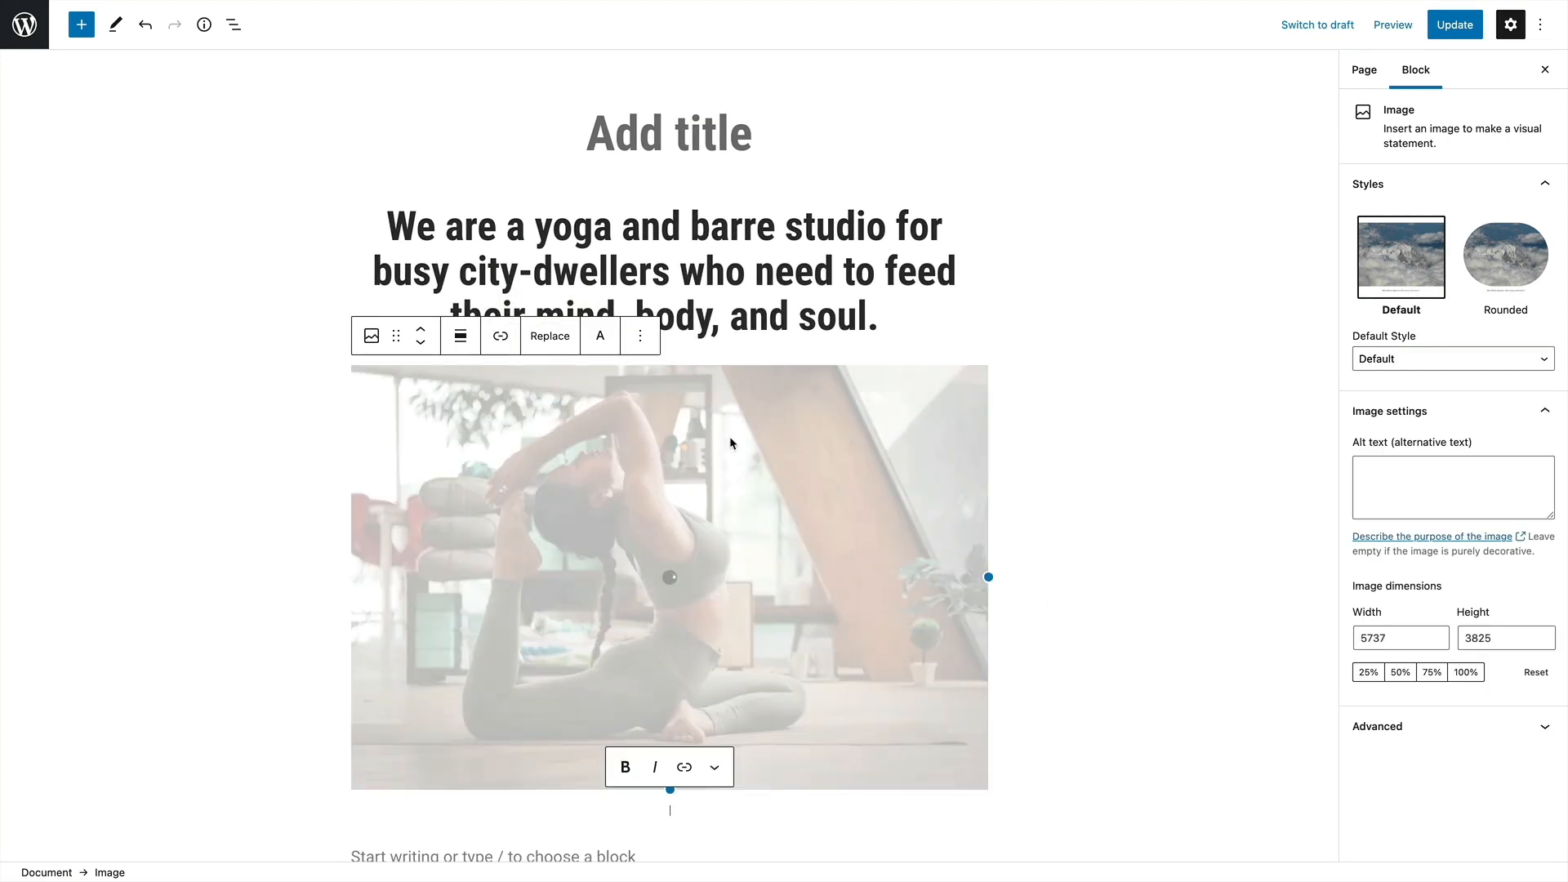
Set the yoga image's alt text to "yoga studio teacher"
scroll(898, 433, "down", 2)
left_click(1054, 428)
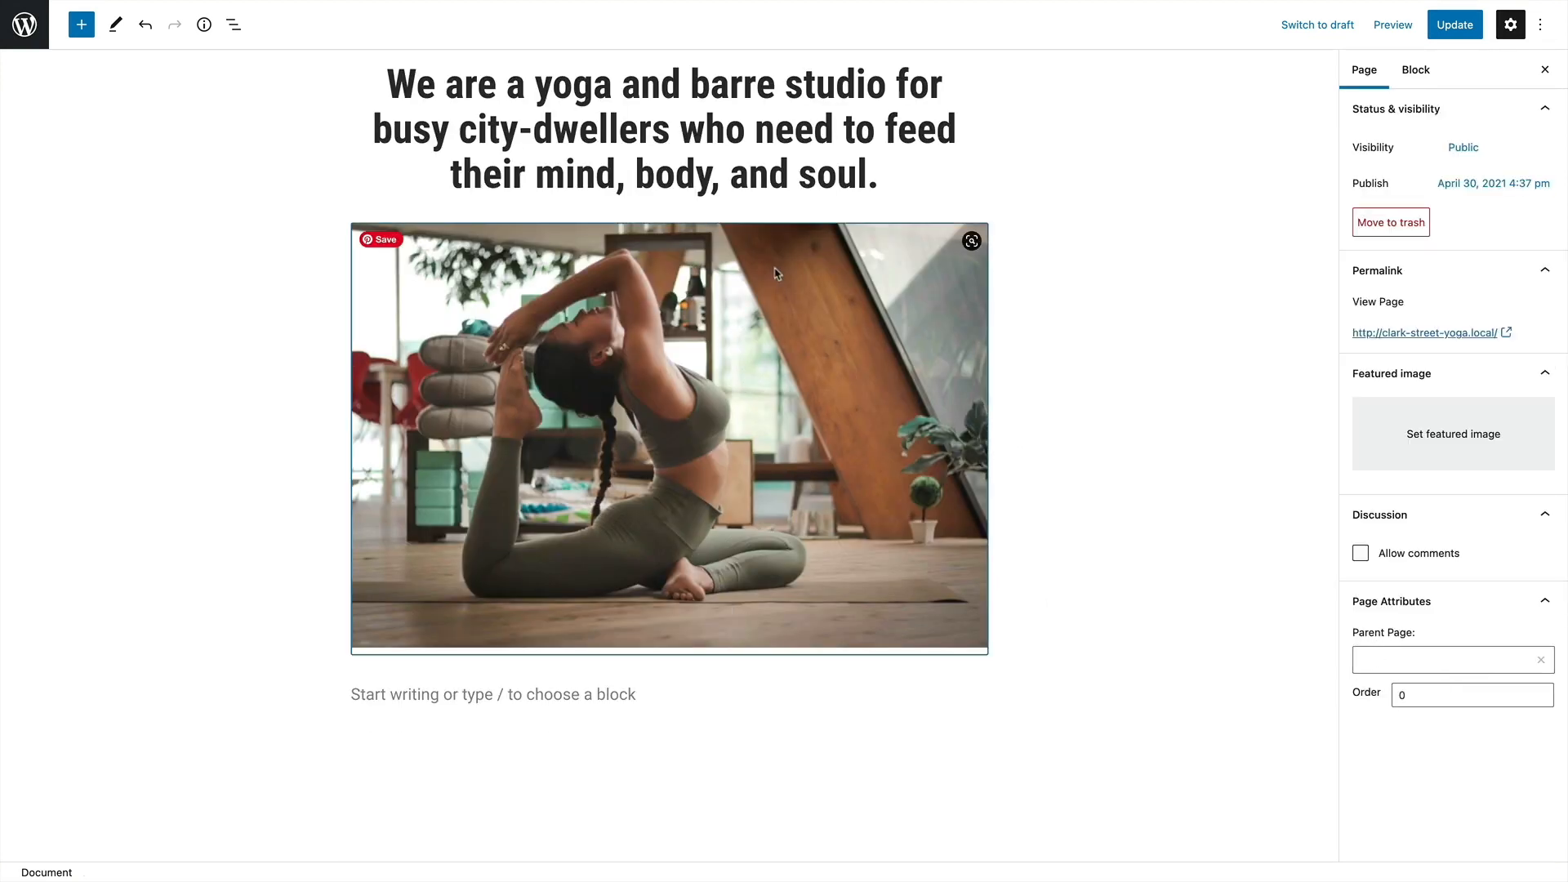
left_click(1415, 70)
left_click(965, 338)
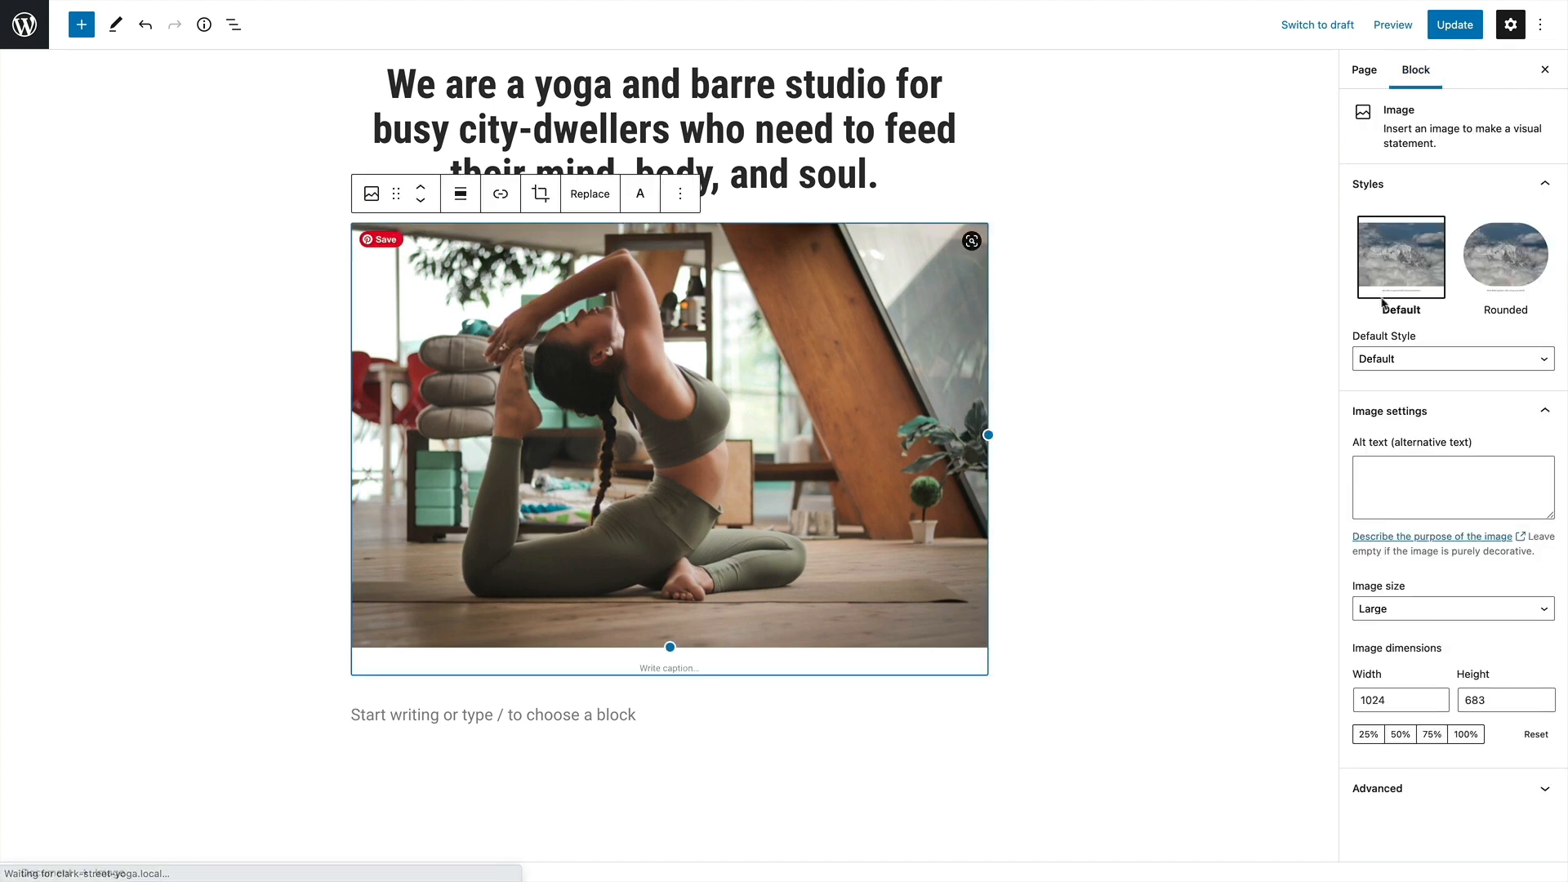
left_click(1429, 448)
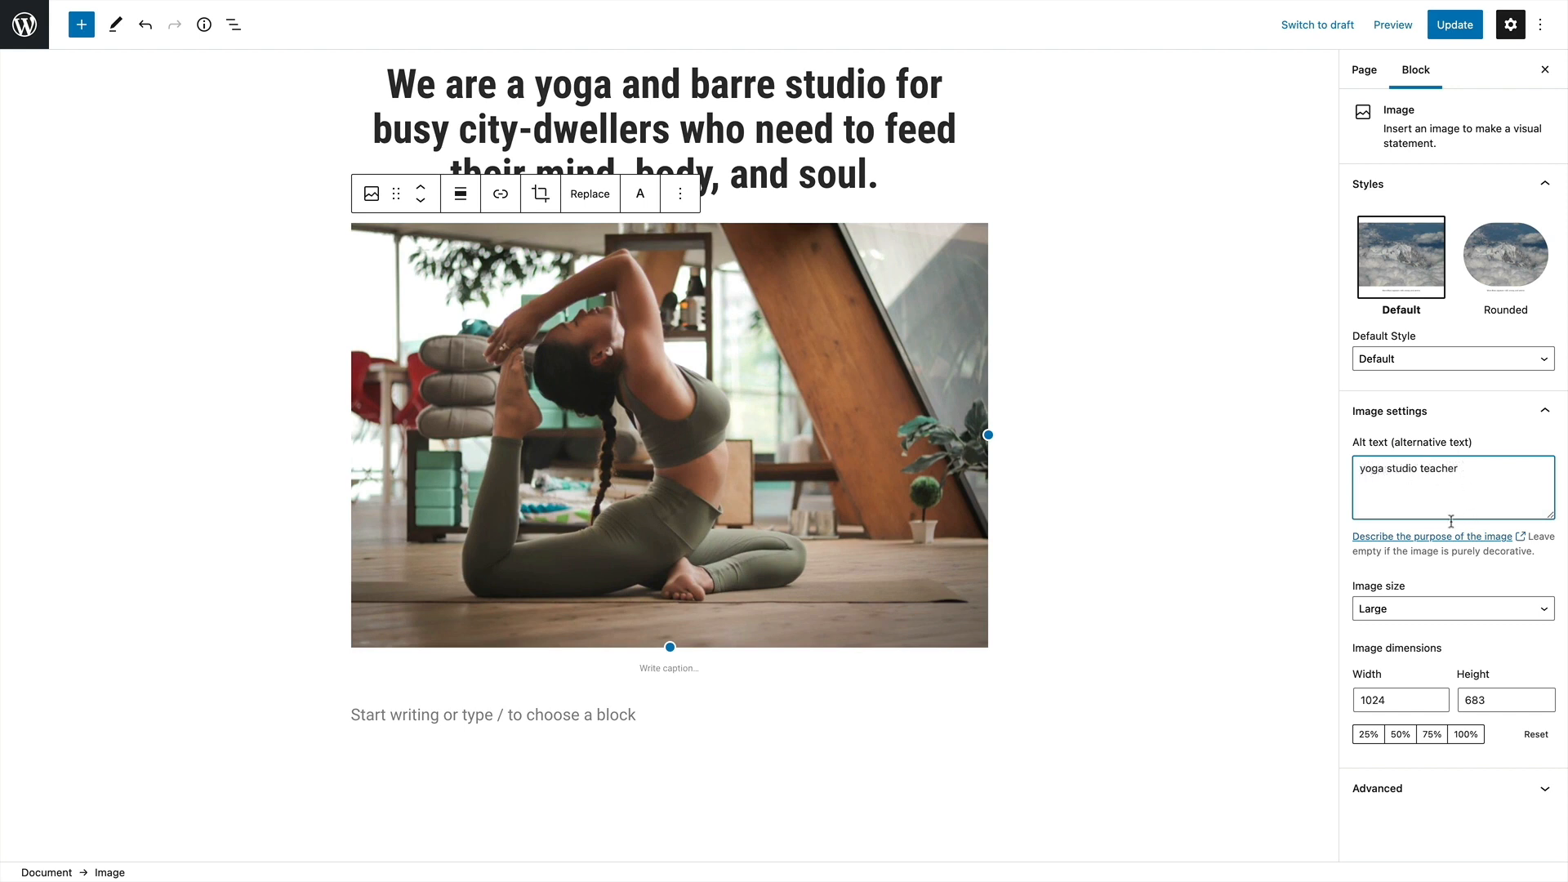
Try the yoga image at 50% and 100% size, with the Rounded style, and resized to about 551 by 368
left_click(1402, 735)
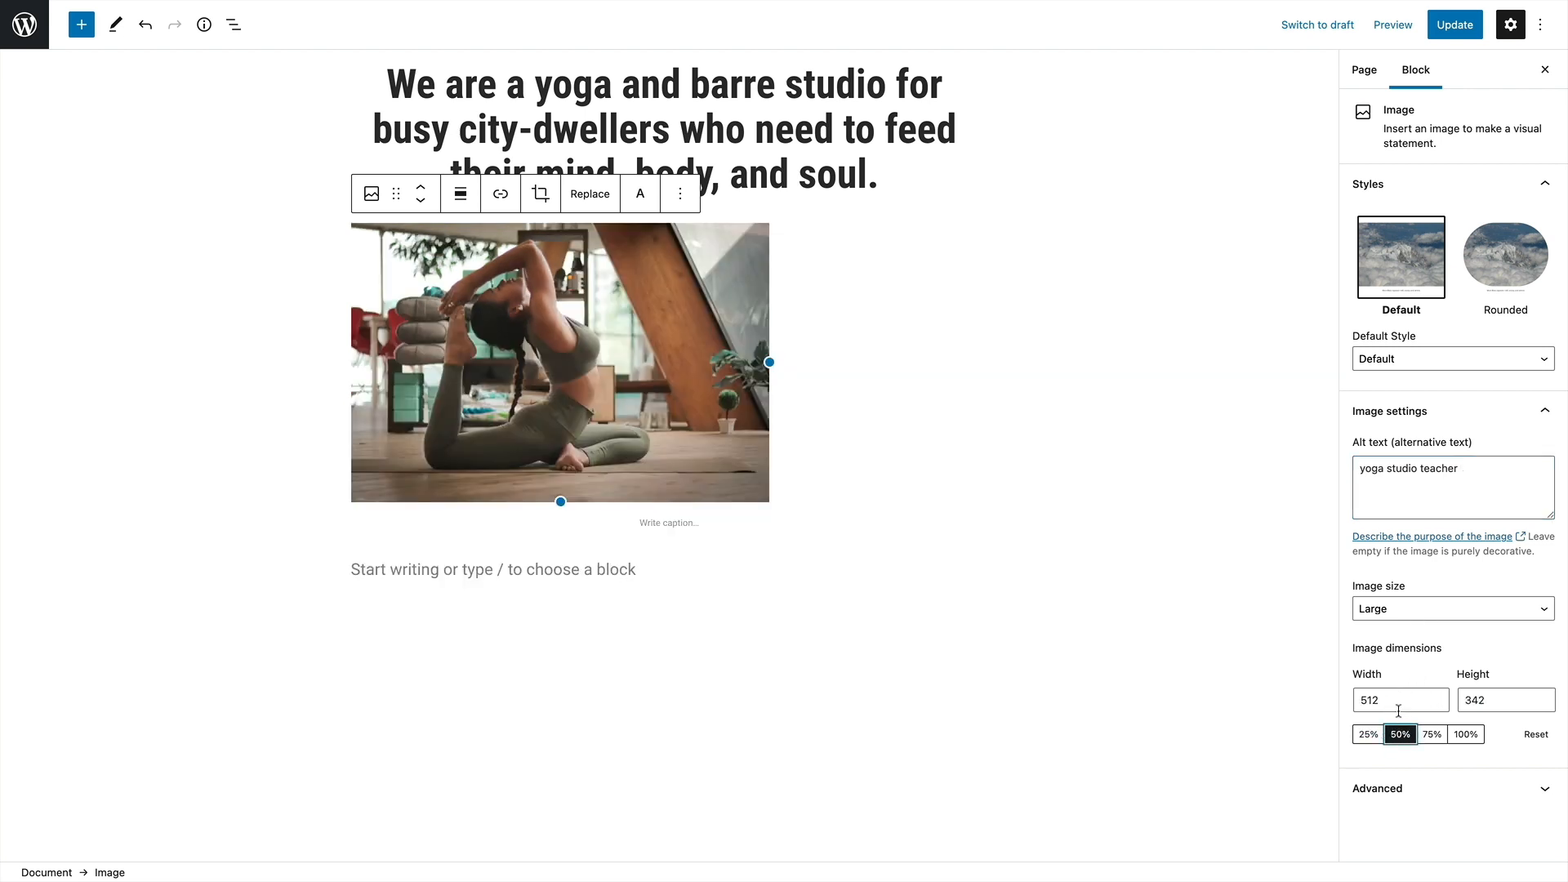
left_click(1462, 735)
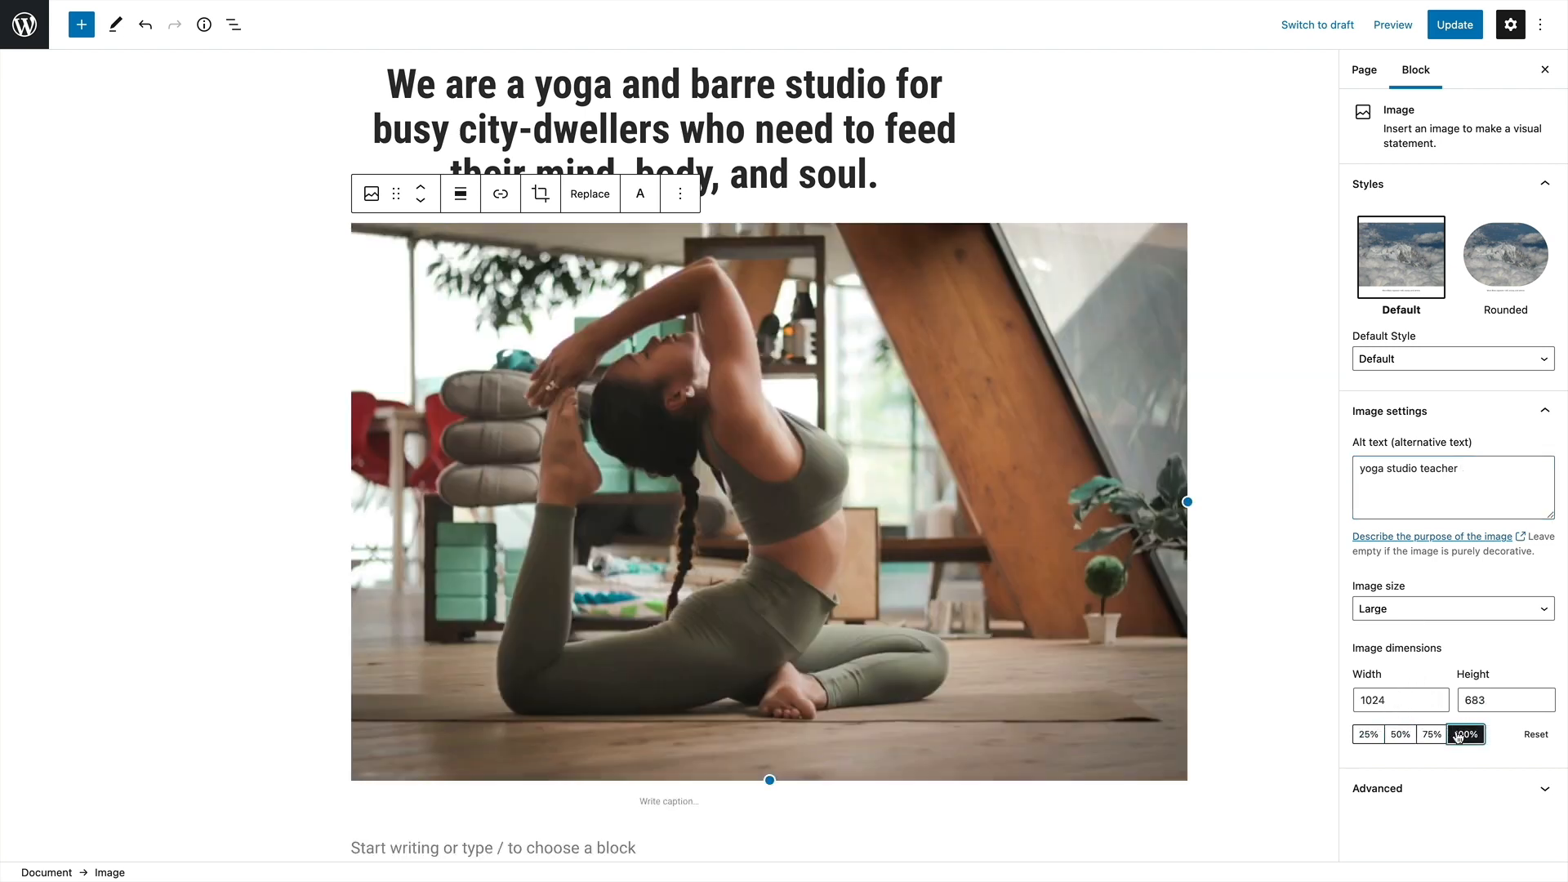
left_click(1518, 248)
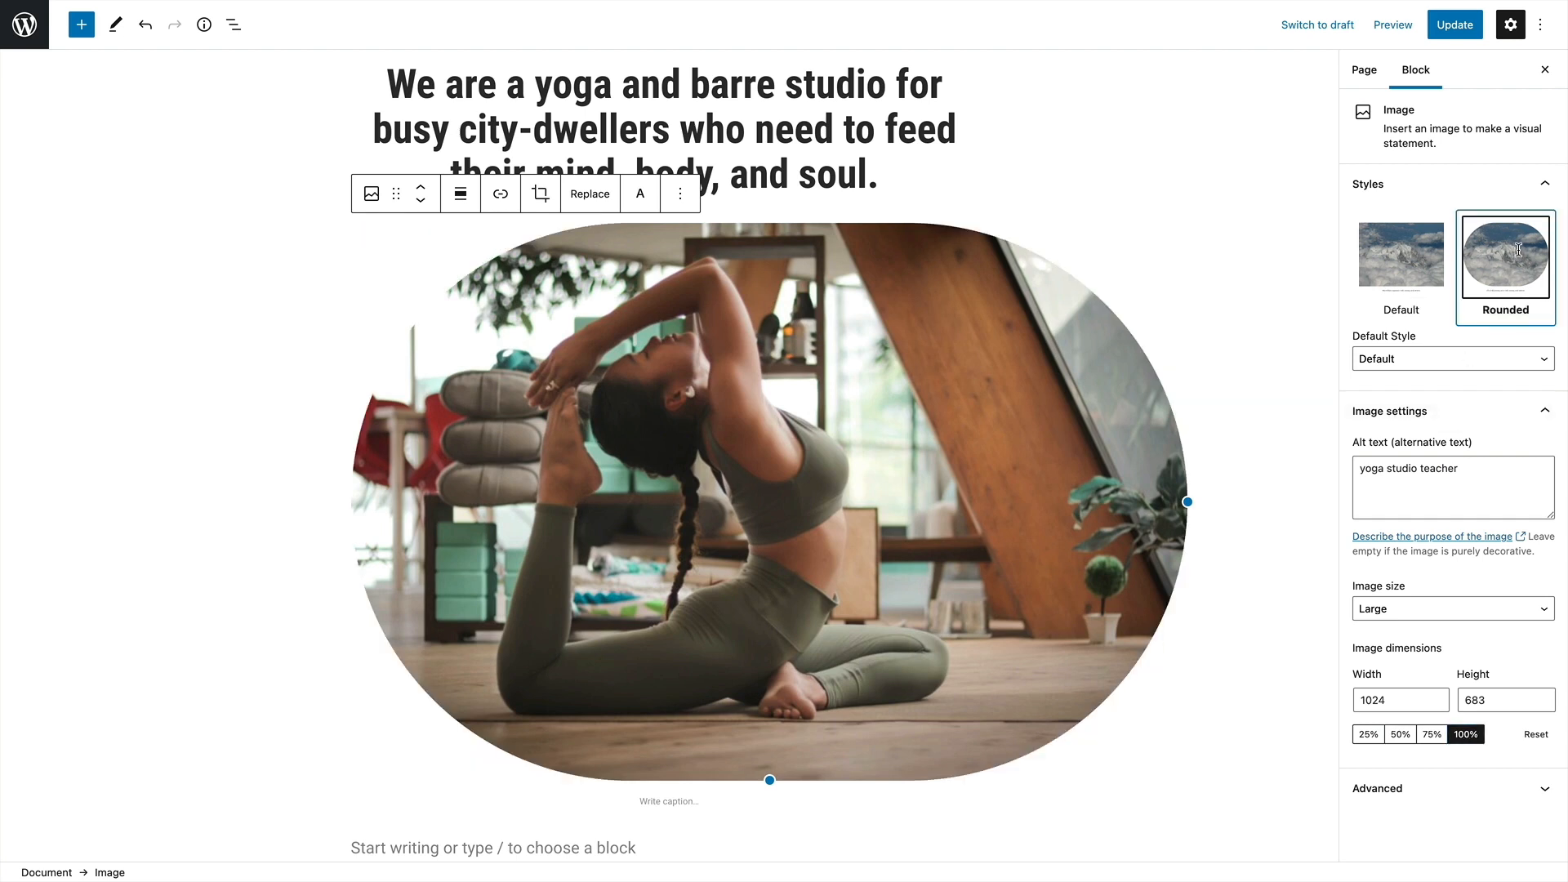
left_click_drag(1187, 502, 796, 494)
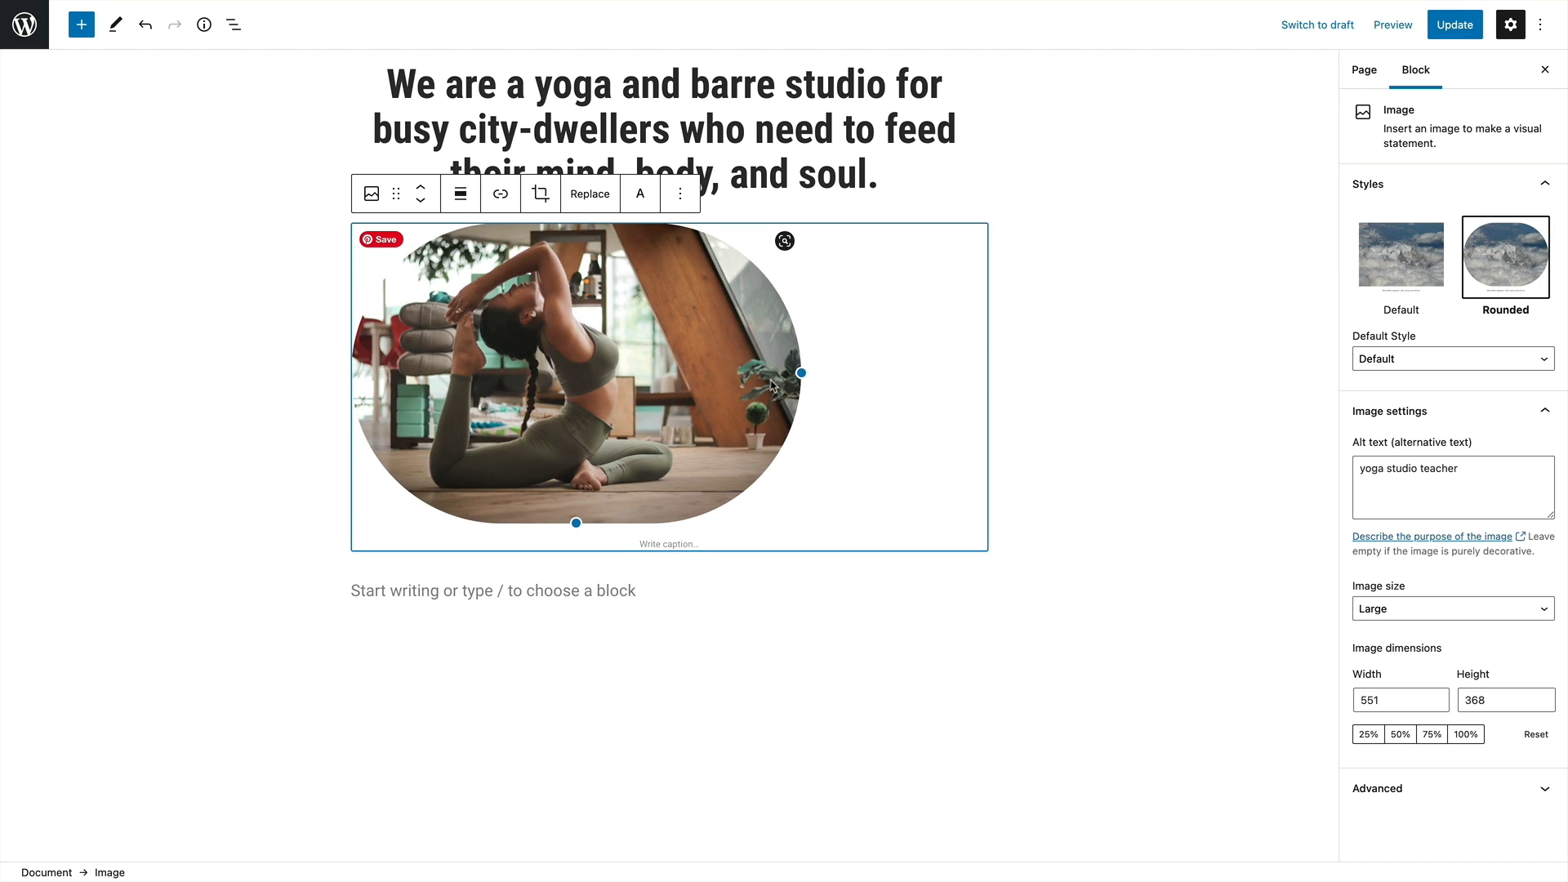
Try a 9:16 portrait crop on the yoga image, cancel it, and restore the Default image style
left_click(540, 194)
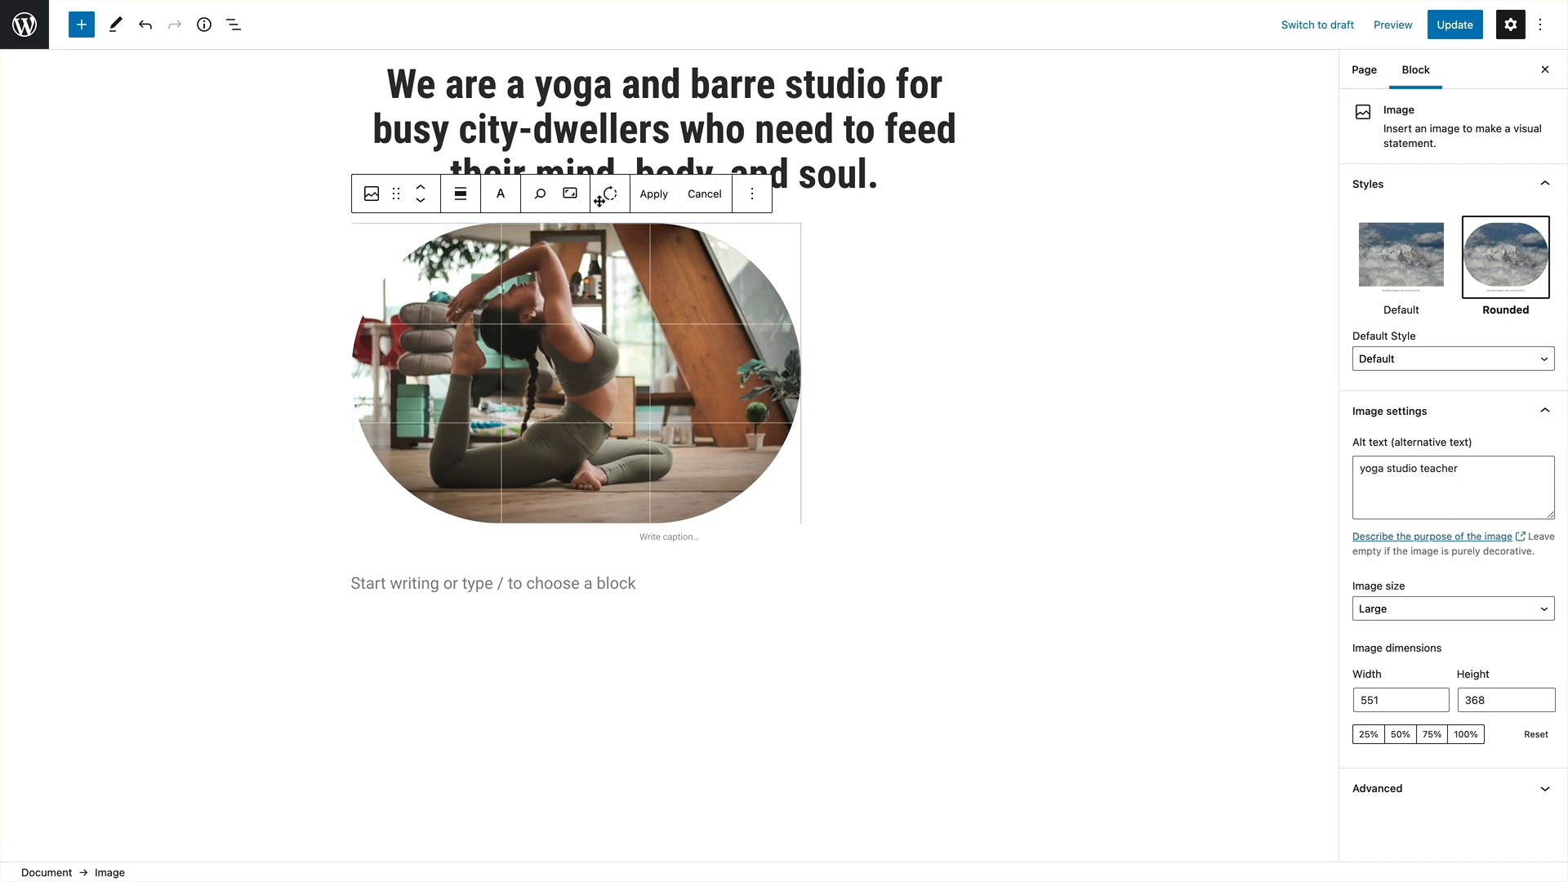
left_click(570, 194)
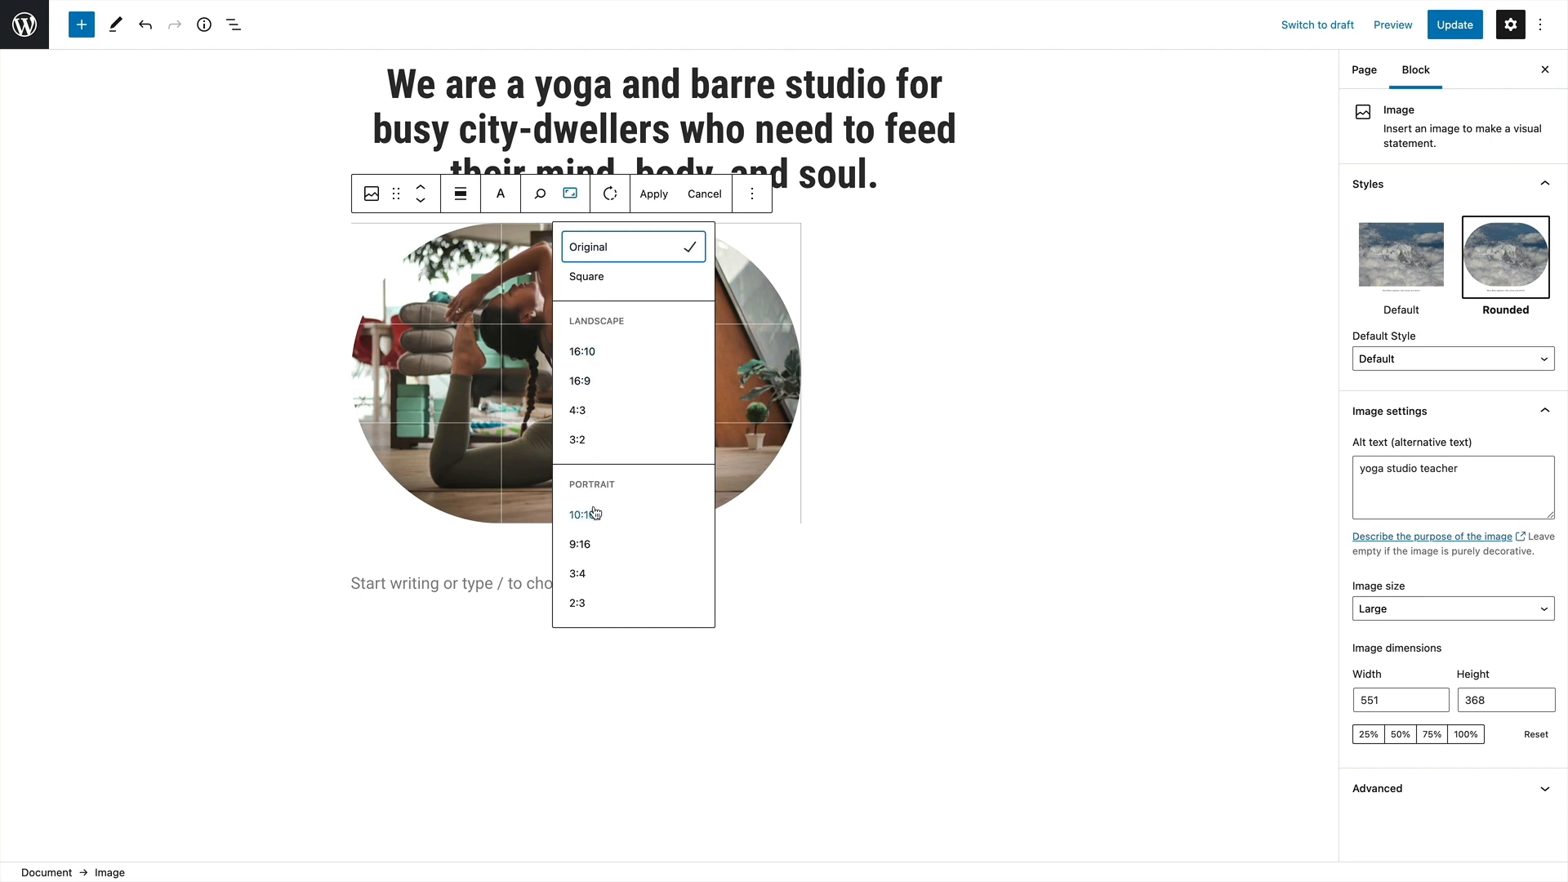
left_click(583, 544)
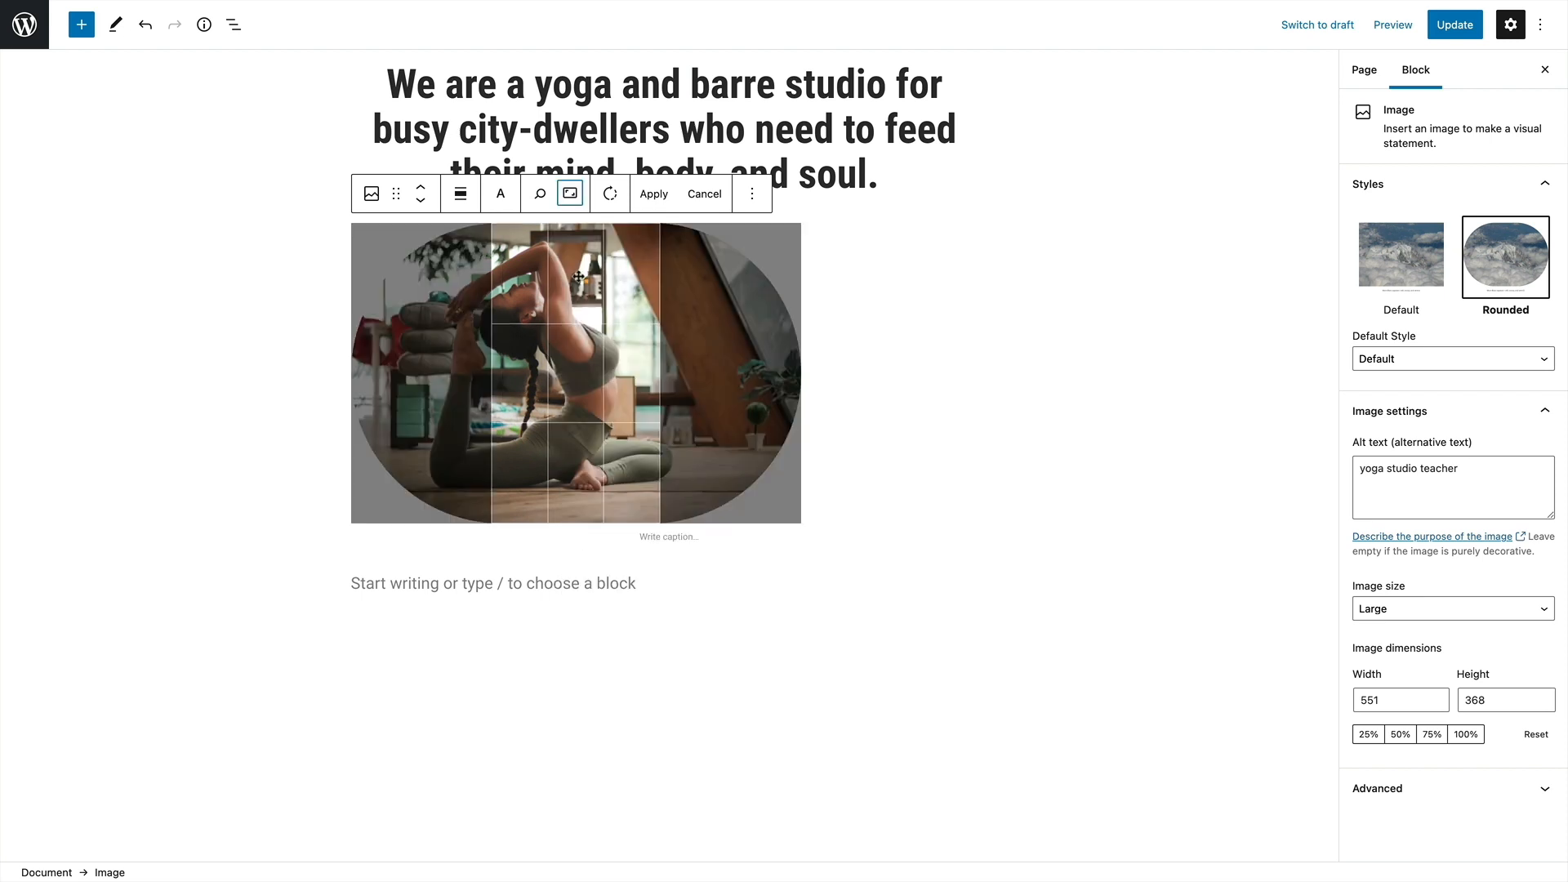
left_click(570, 193)
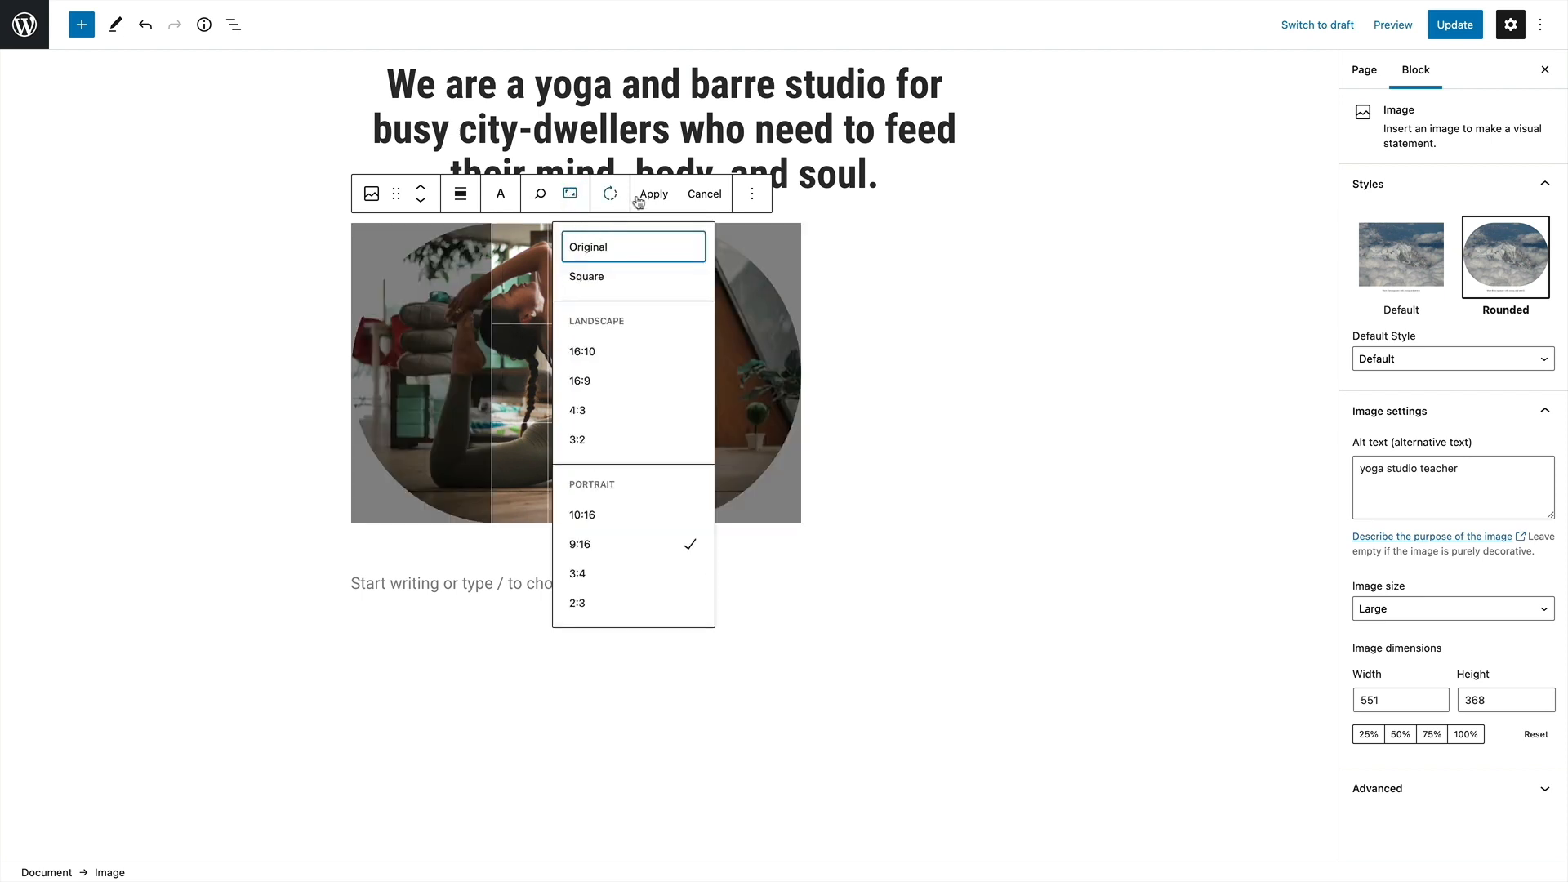
left_click(701, 195)
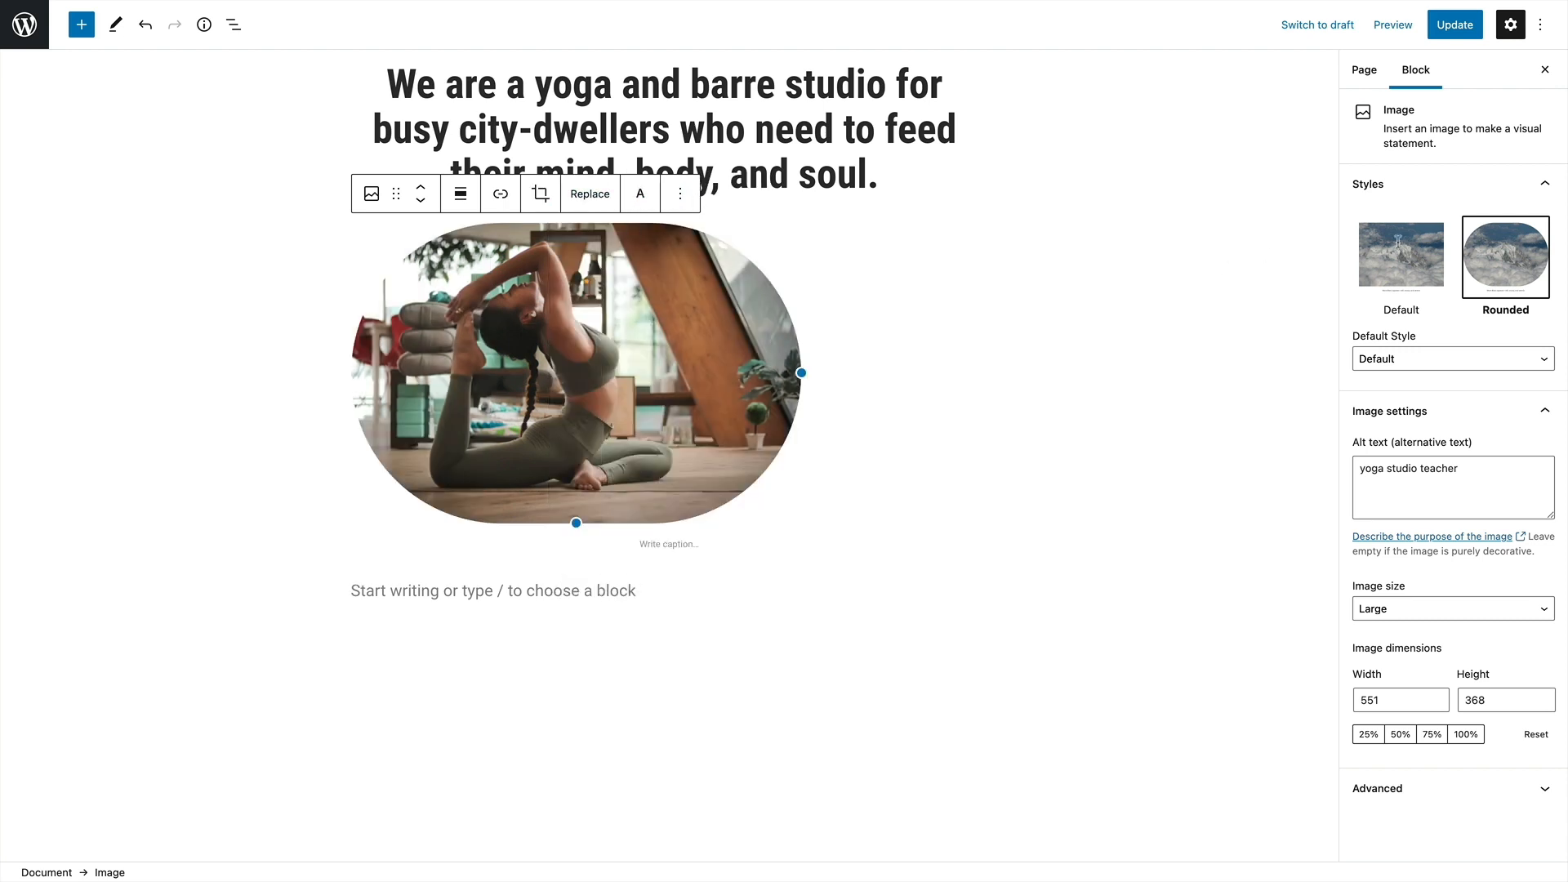
left_click(1416, 251)
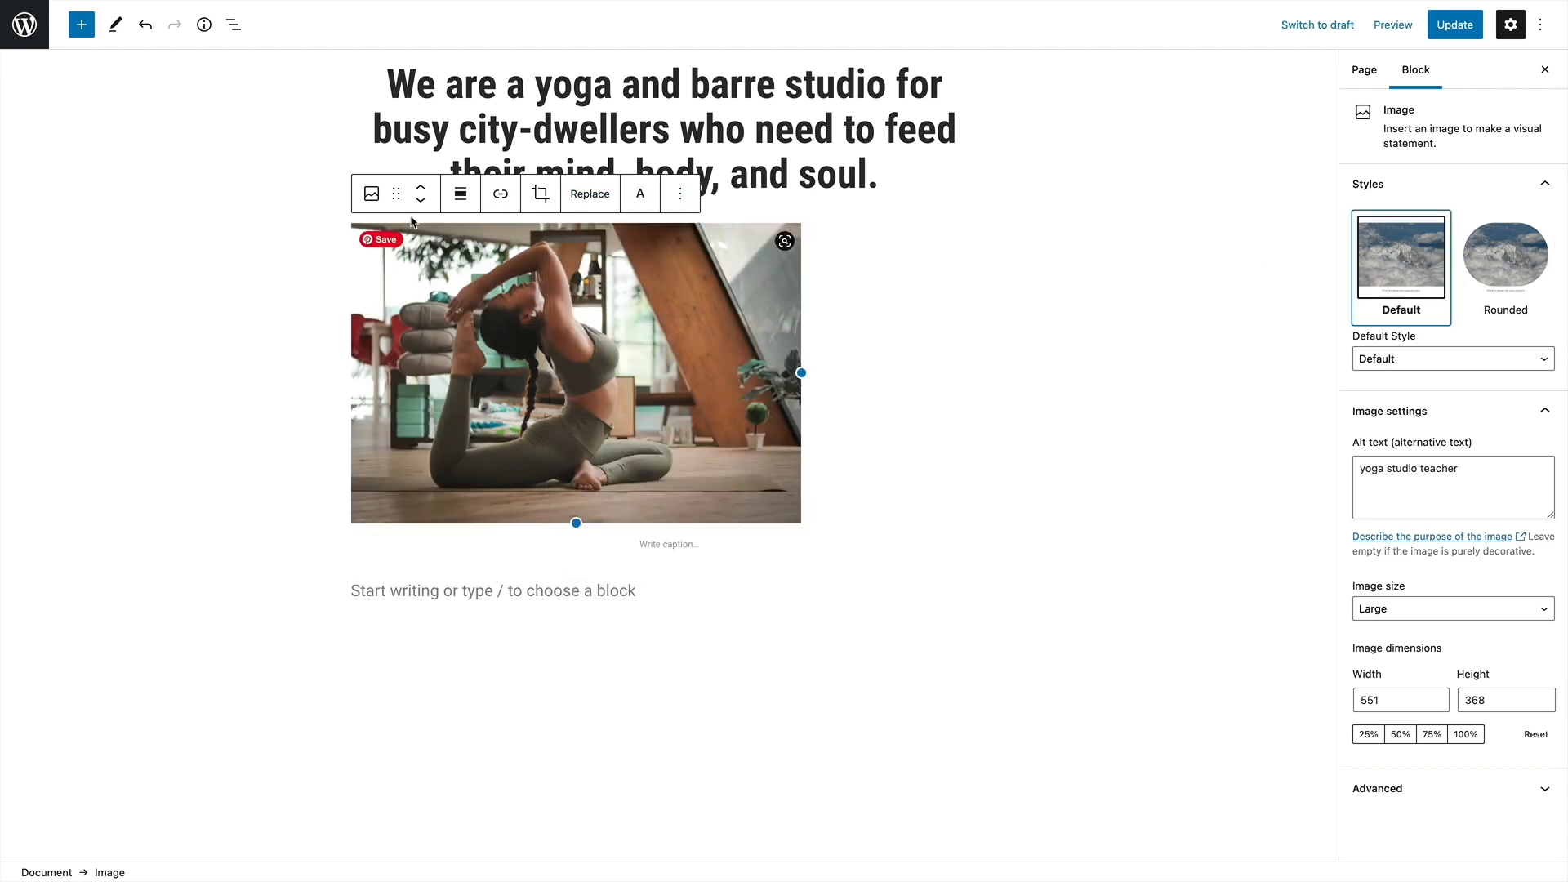
Set the yoga image to Full Size with Wide width alignment, trying Full width alignment first
left_click(467, 196)
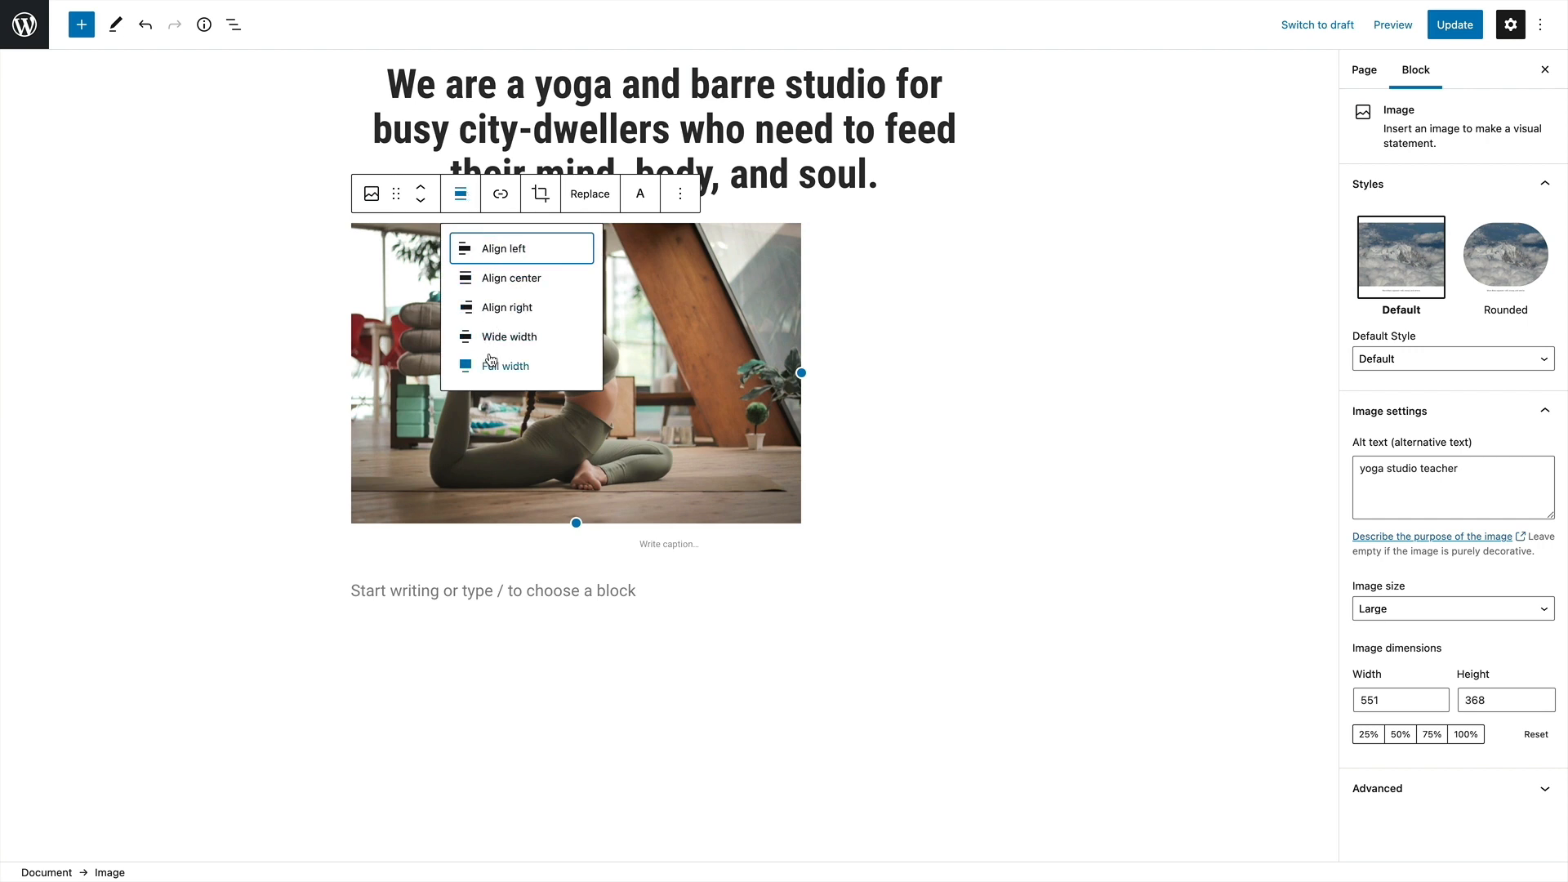
left_click(494, 370)
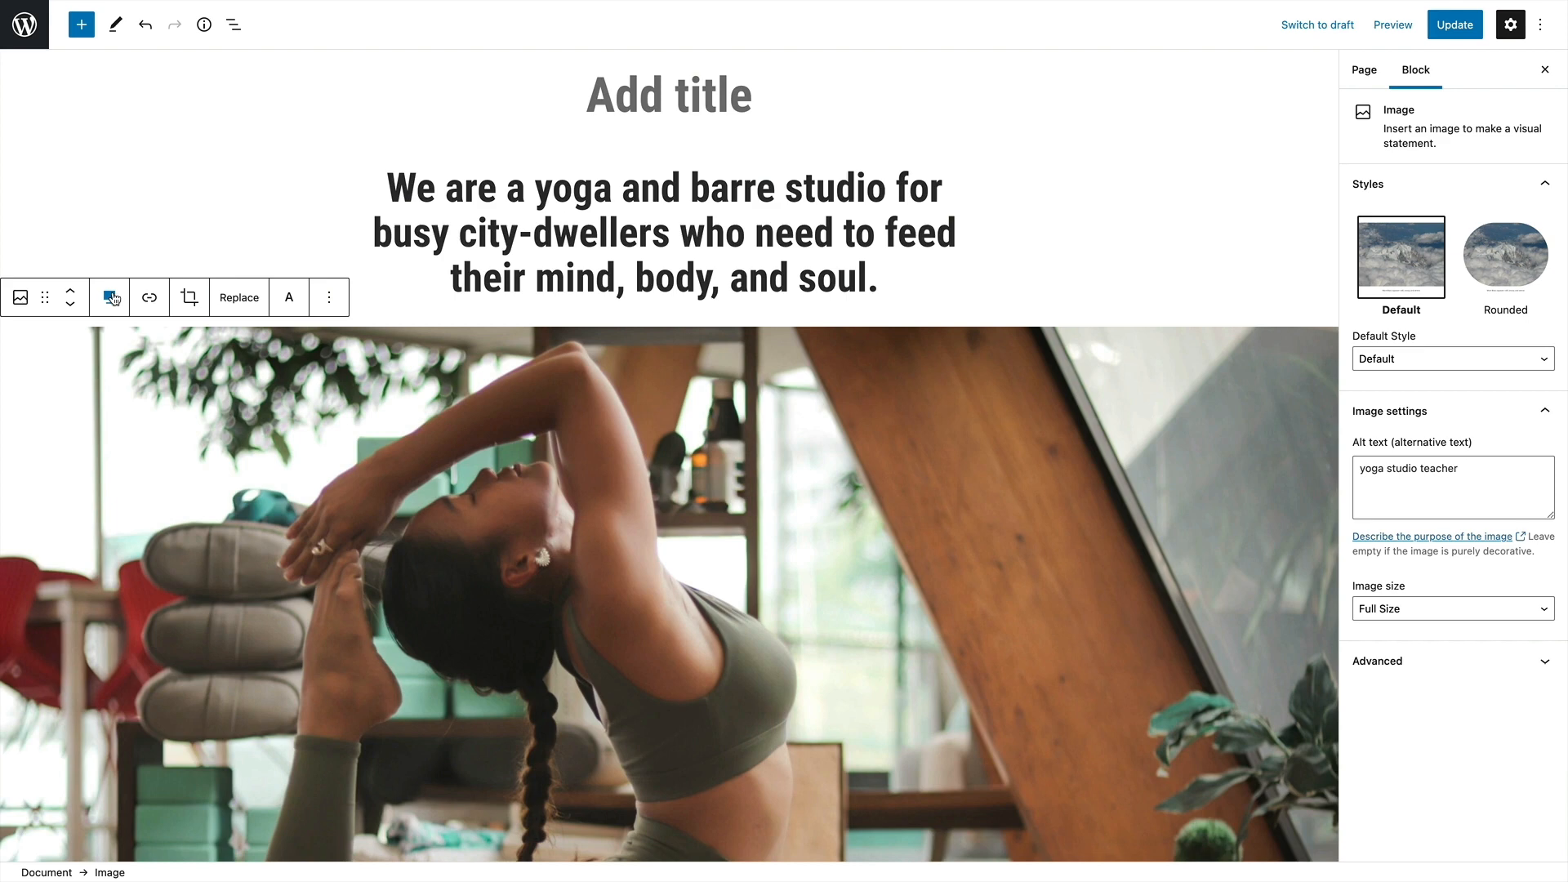
left_click(112, 298)
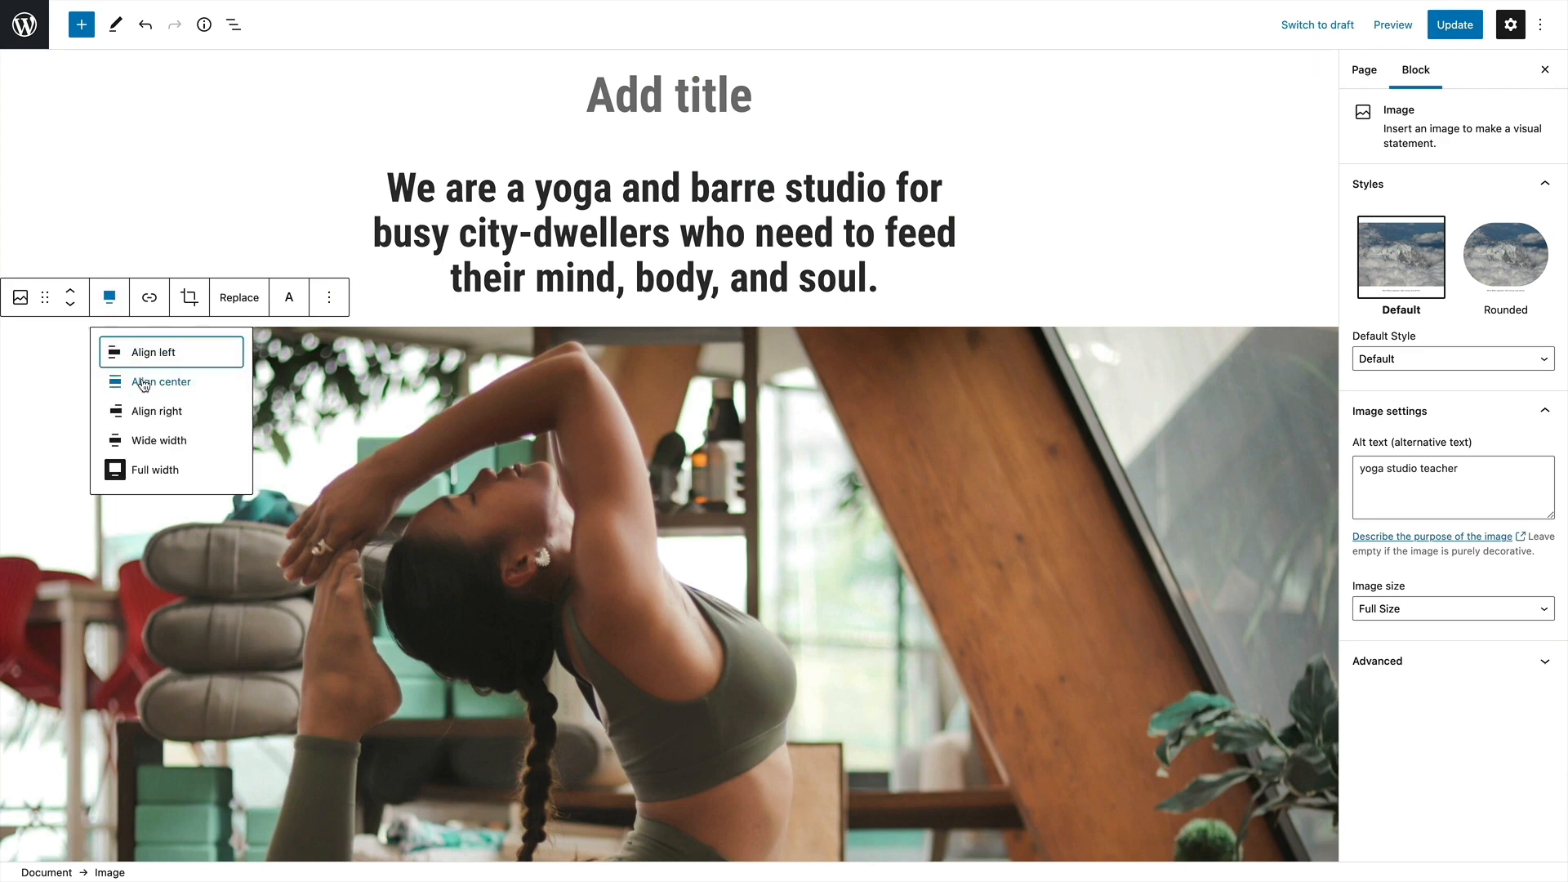
left_click(140, 440)
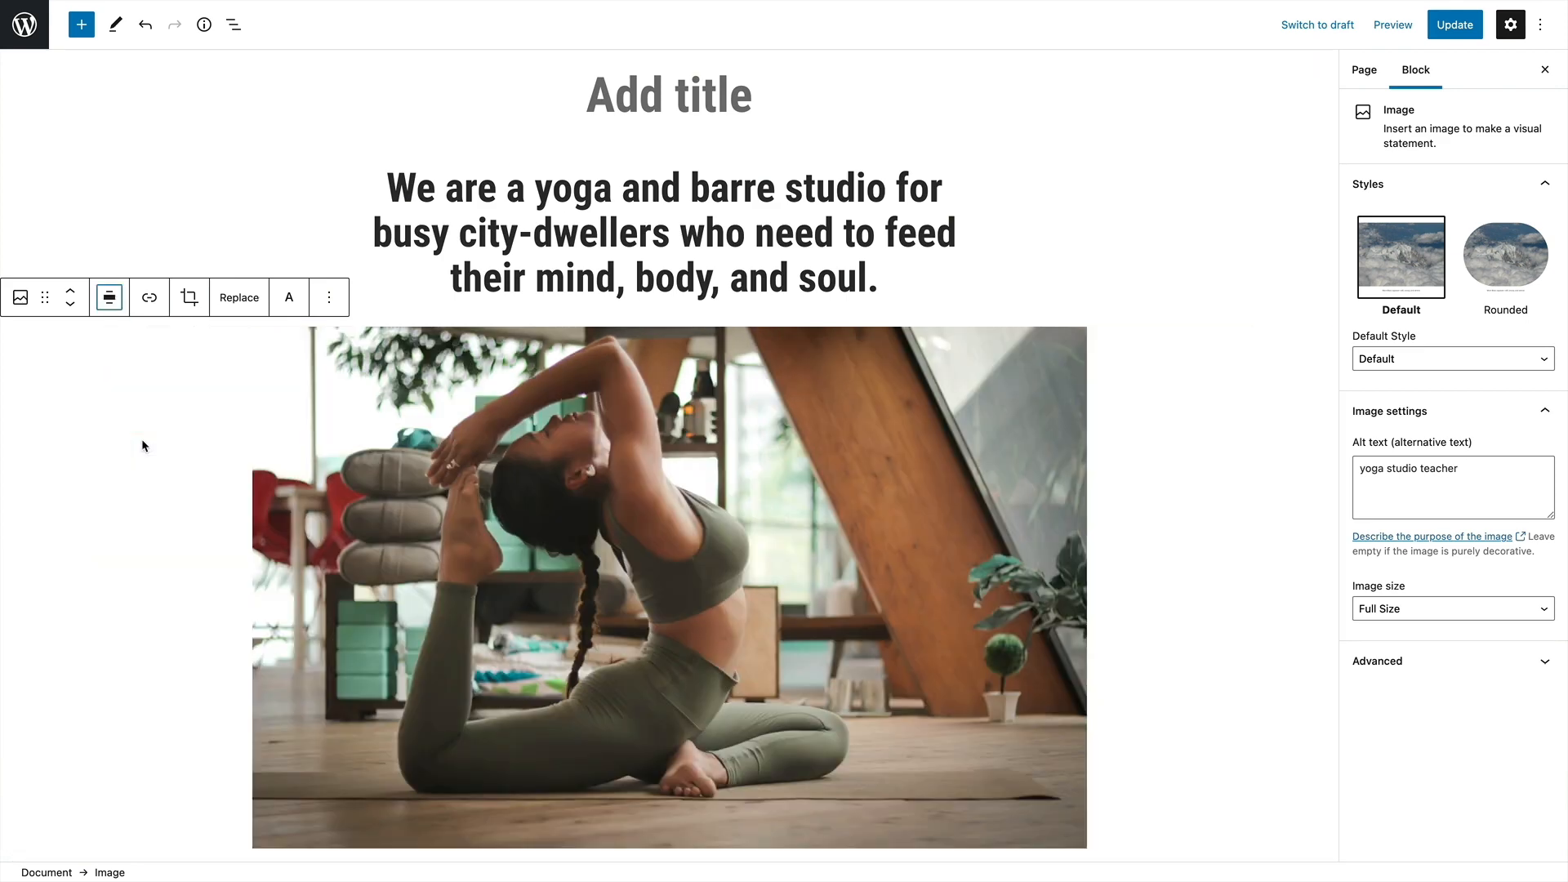
scroll(497, 461, "down", 1)
left_click(497, 461)
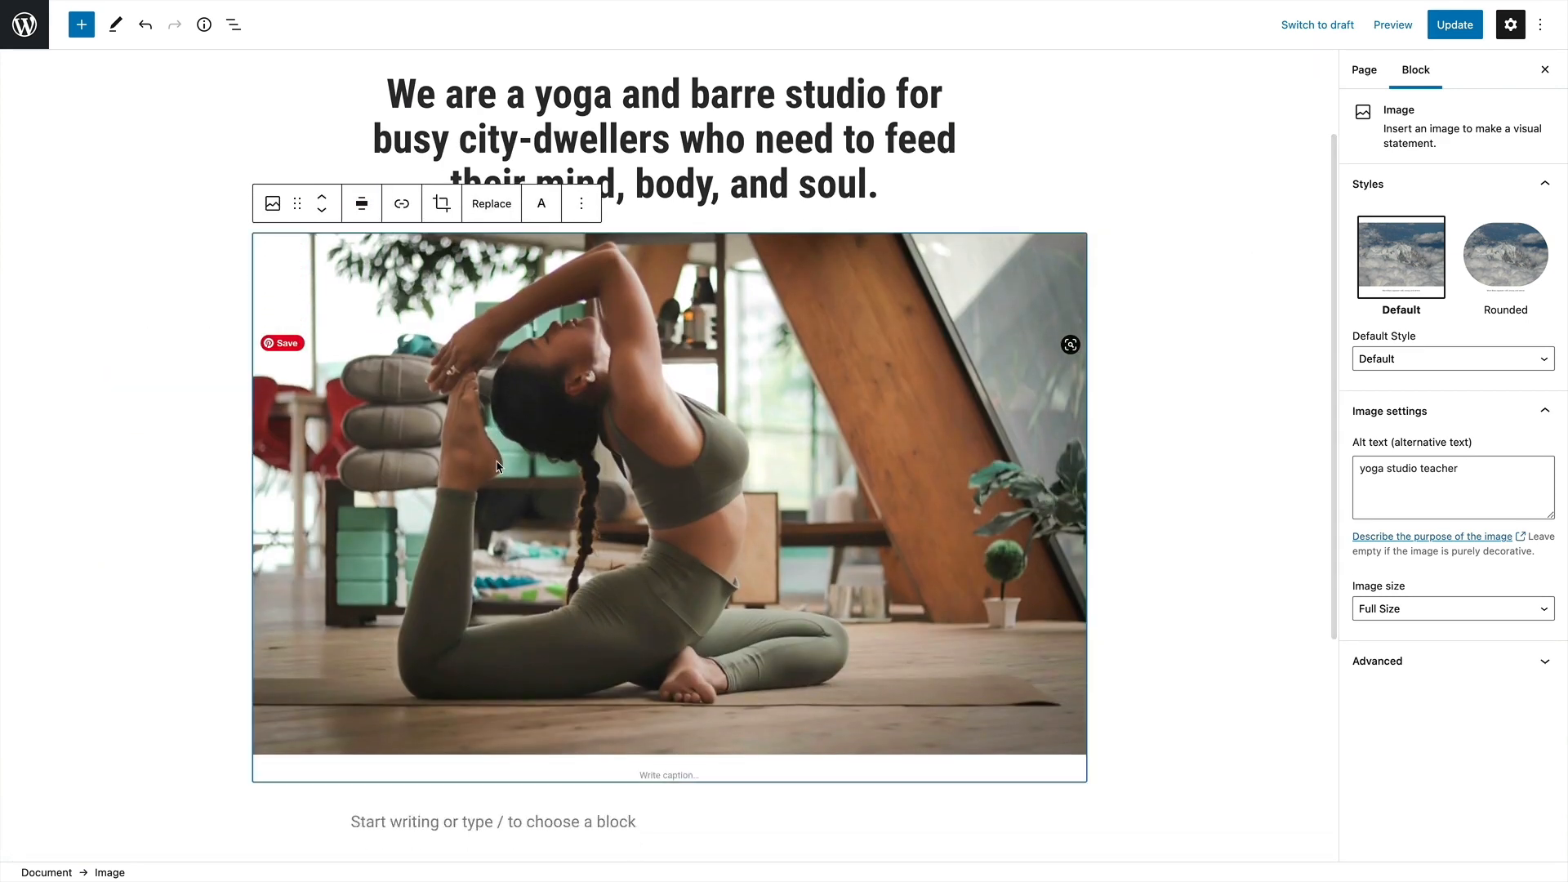
scroll(683, 379, "up", 1)
scroll(682, 379, "down", 5)
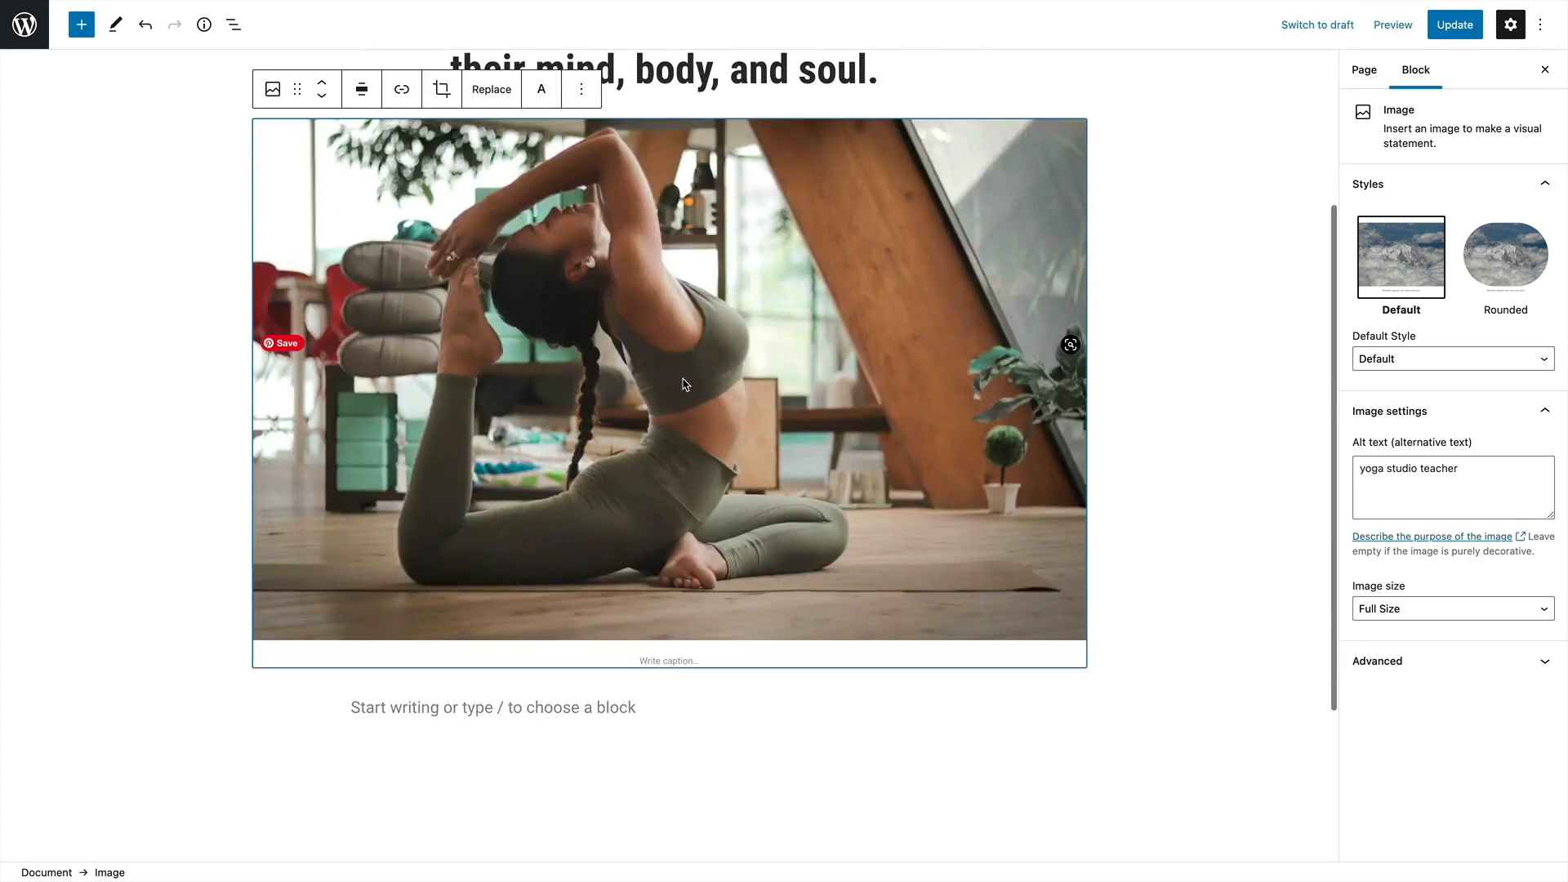
Insert a Media & Text block from the complete block library beneath the yoga image
left_click(480, 560)
scroll(653, 290, "up", 5)
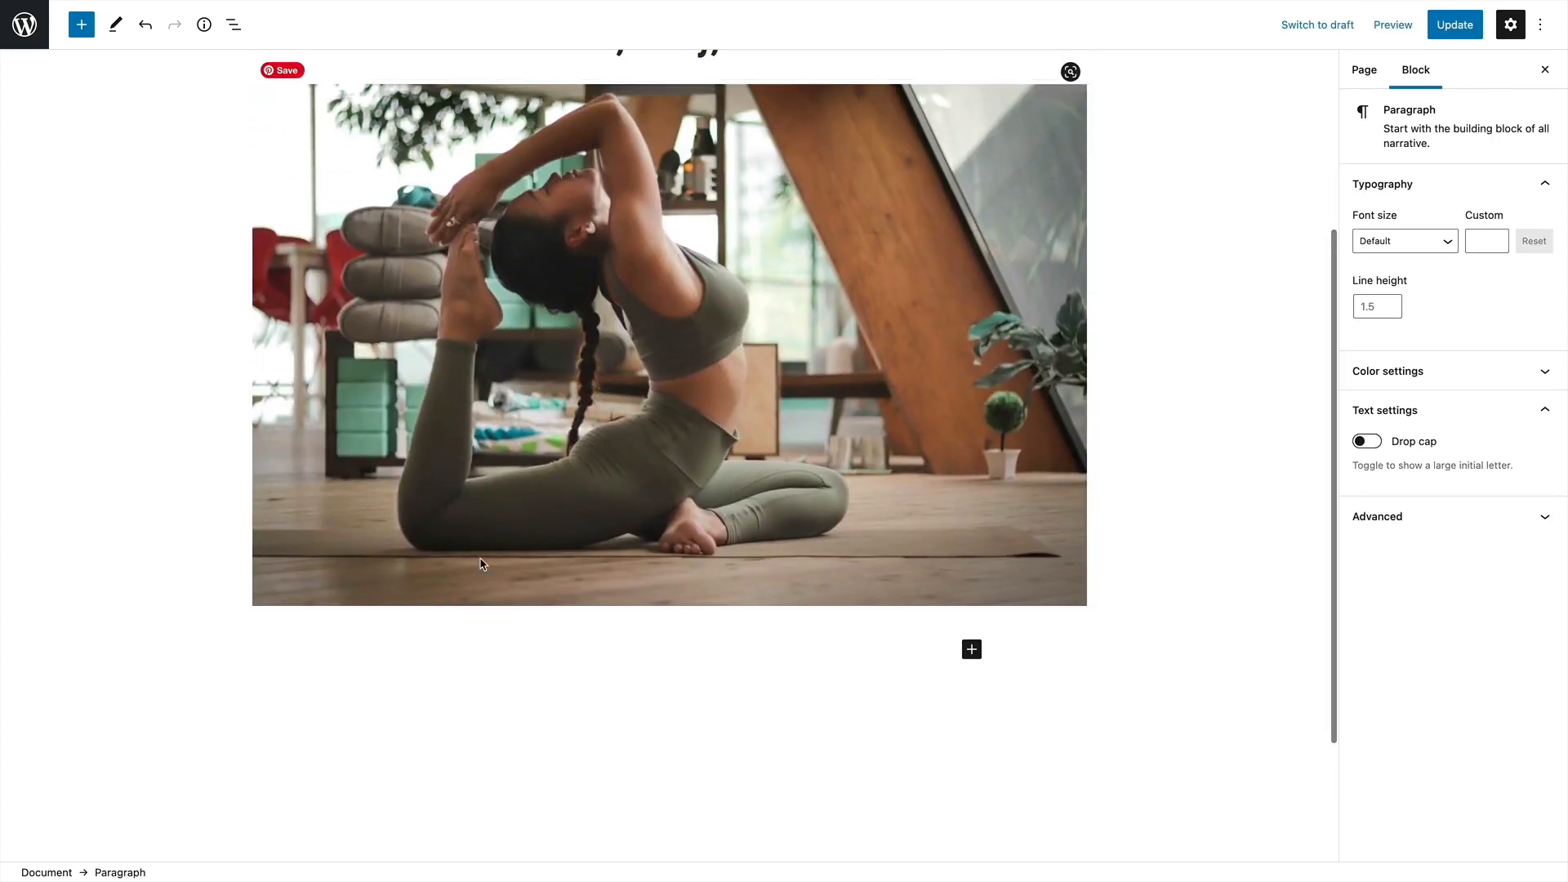
scroll(653, 290, "down", 5)
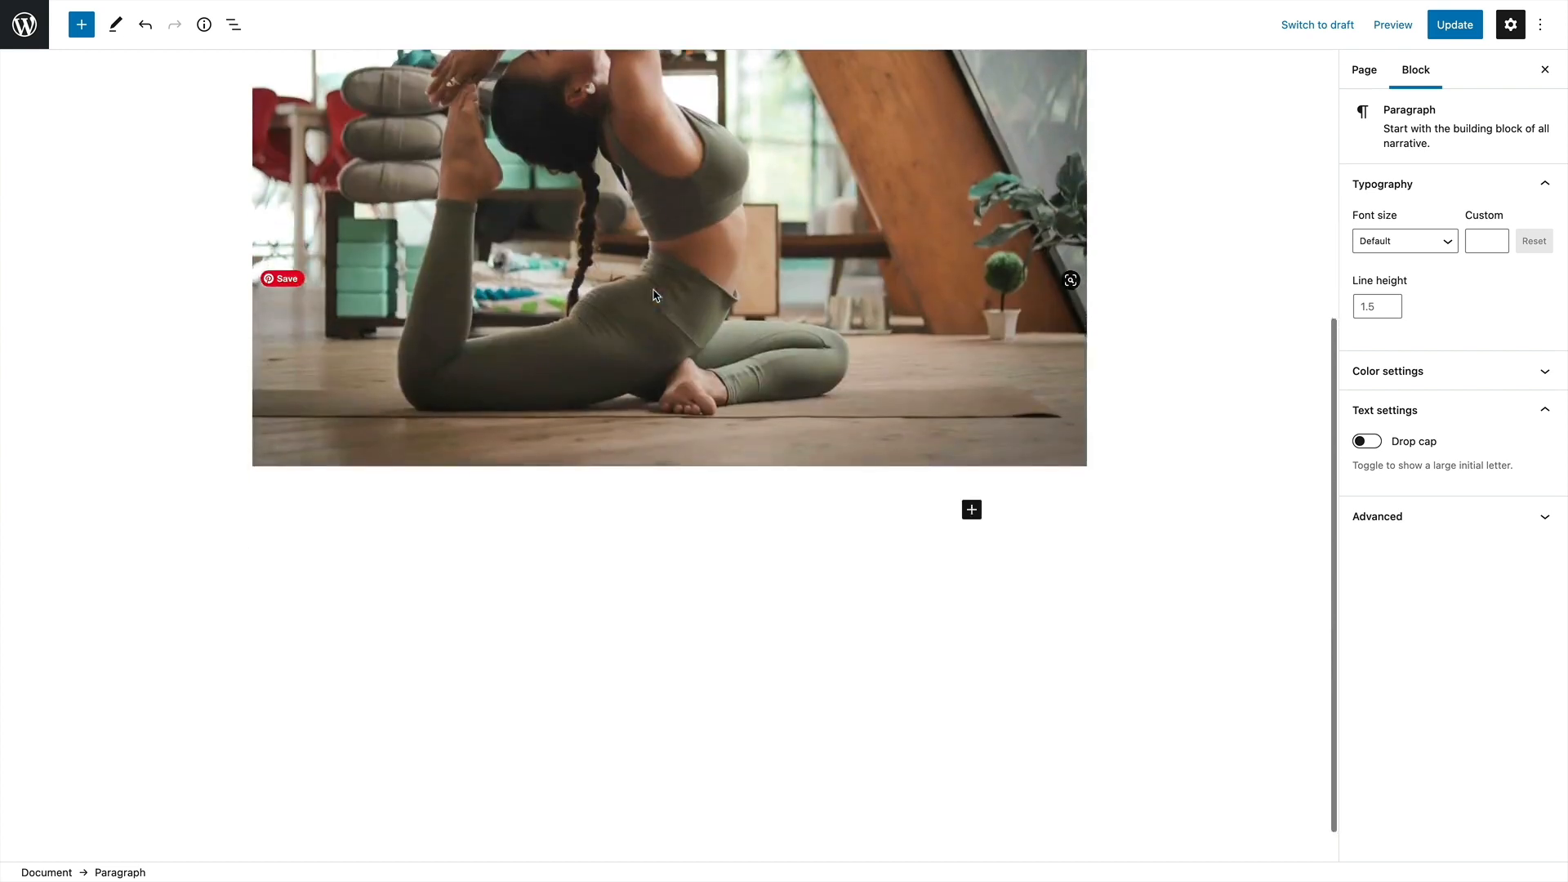
left_click(971, 509)
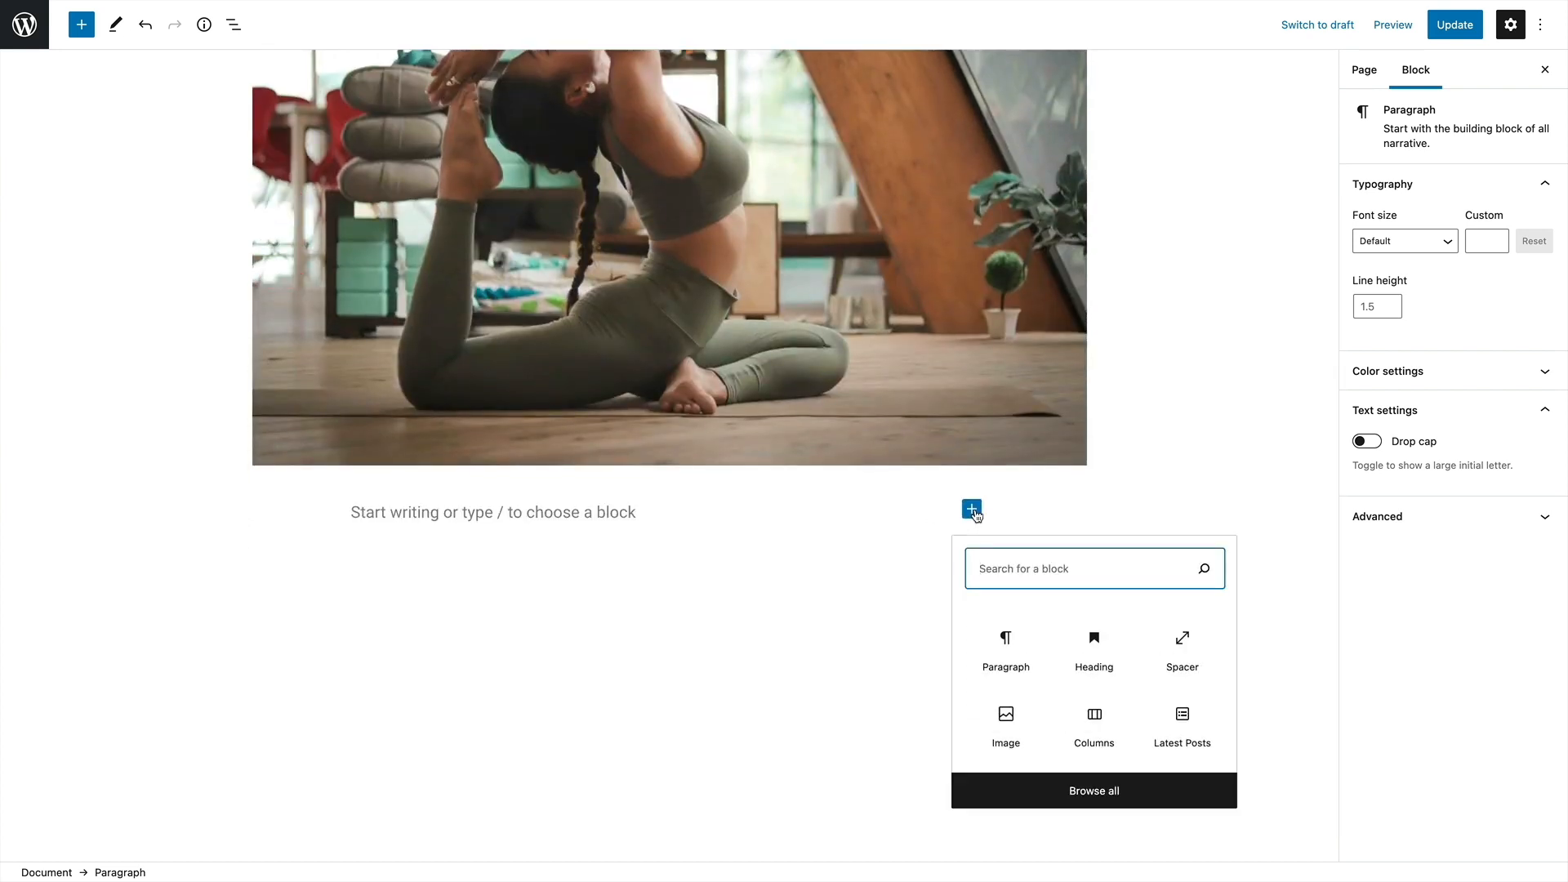
left_click(675, 503)
scroll(675, 503, "down", 1)
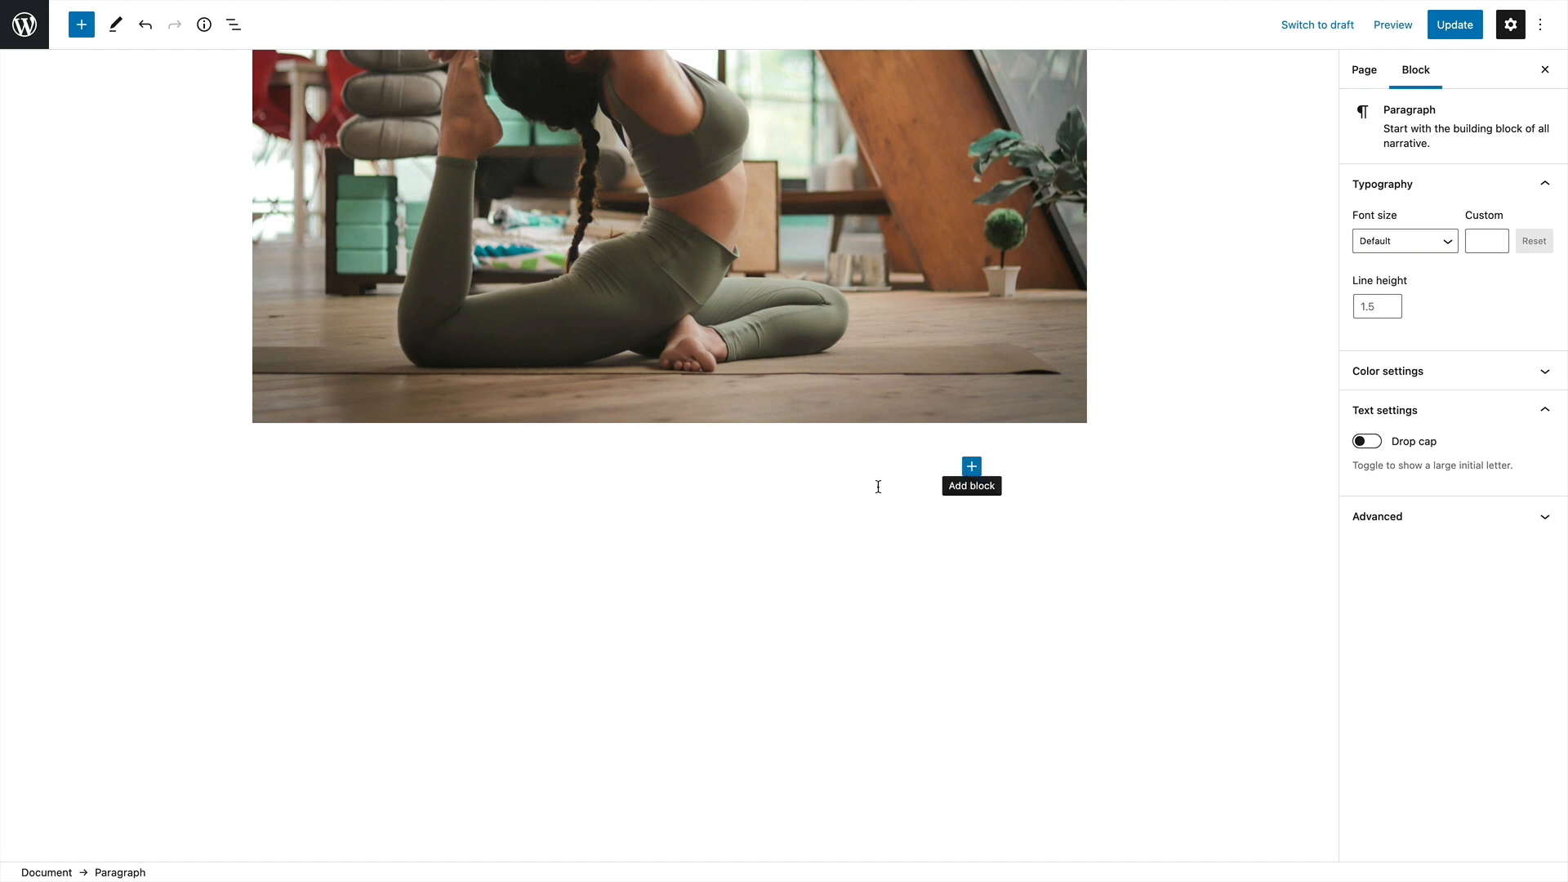
left_click(971, 469)
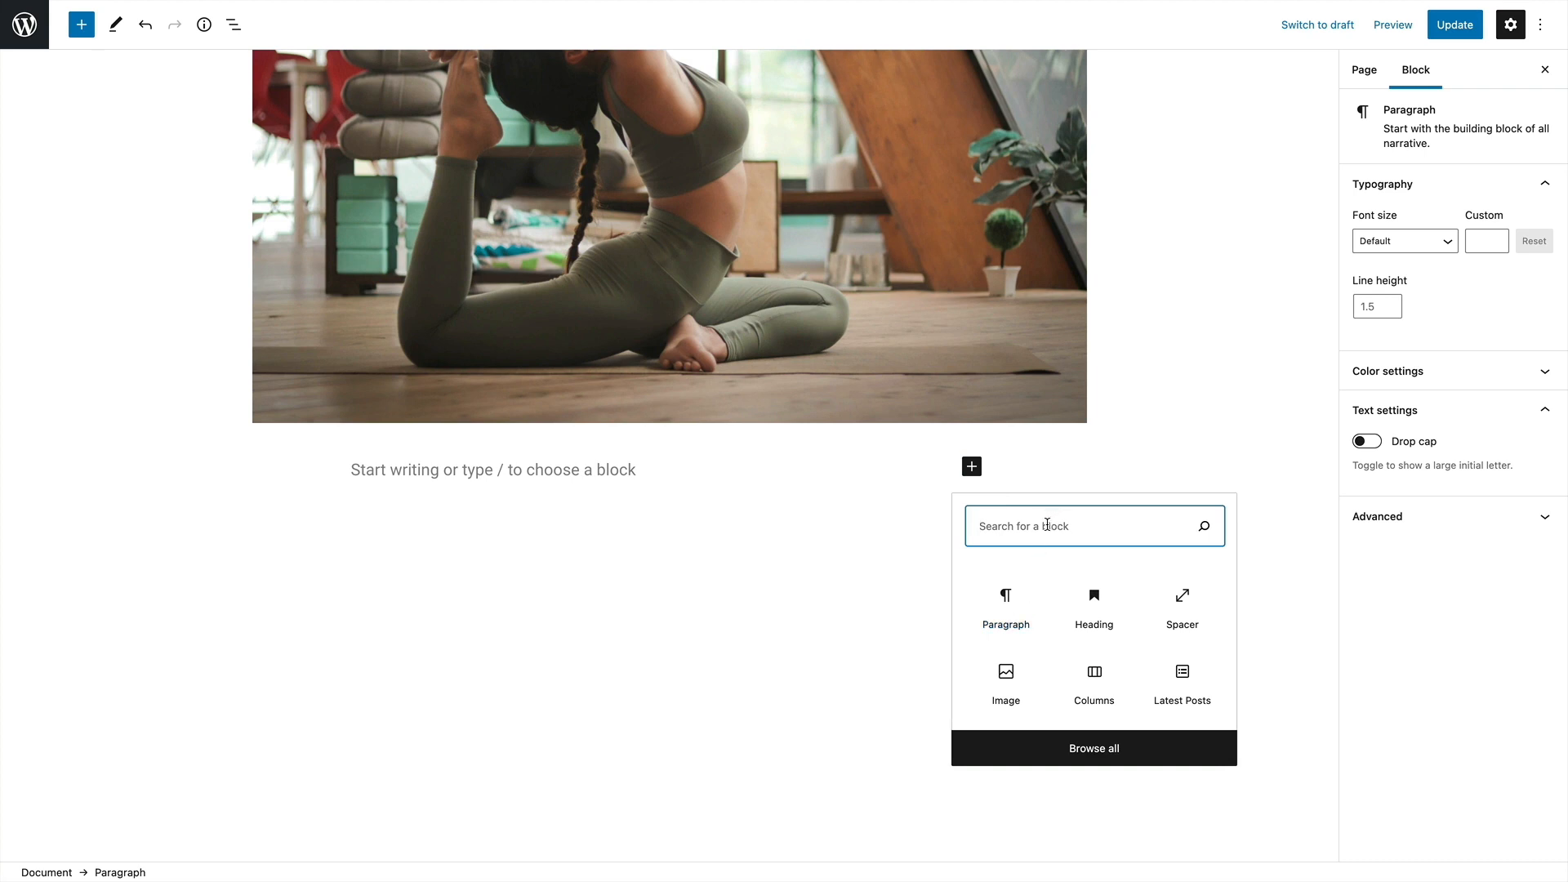
left_click(1075, 761)
scroll(151, 371, "down", 2)
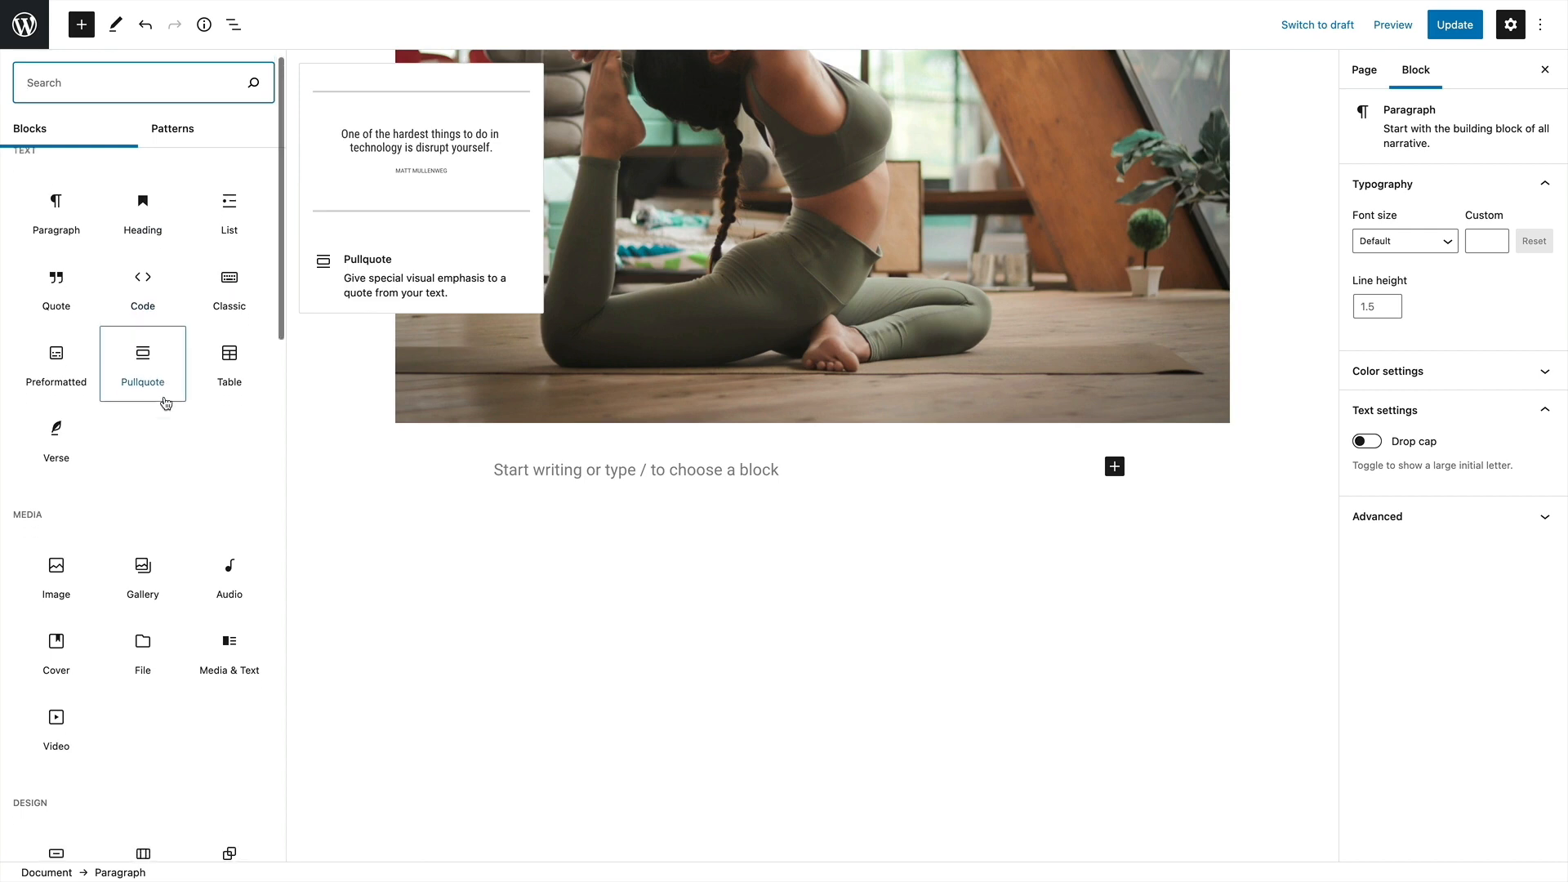
left_click(226, 623)
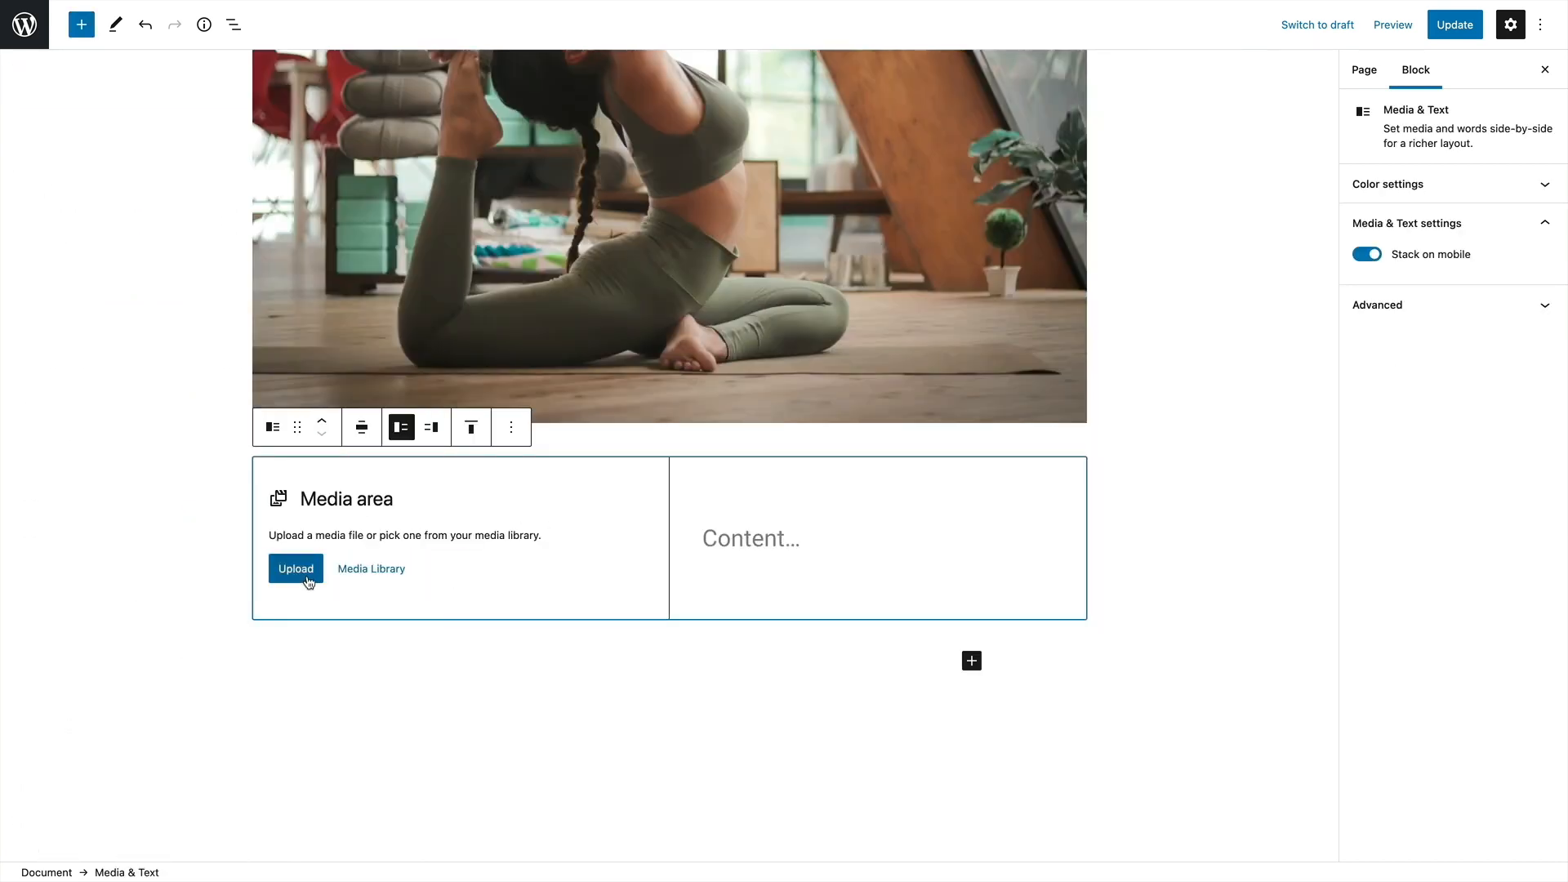
Upload yoga-mats.jpg from the Downloads folder into the media area of the Media & Text block
left_click(307, 571)
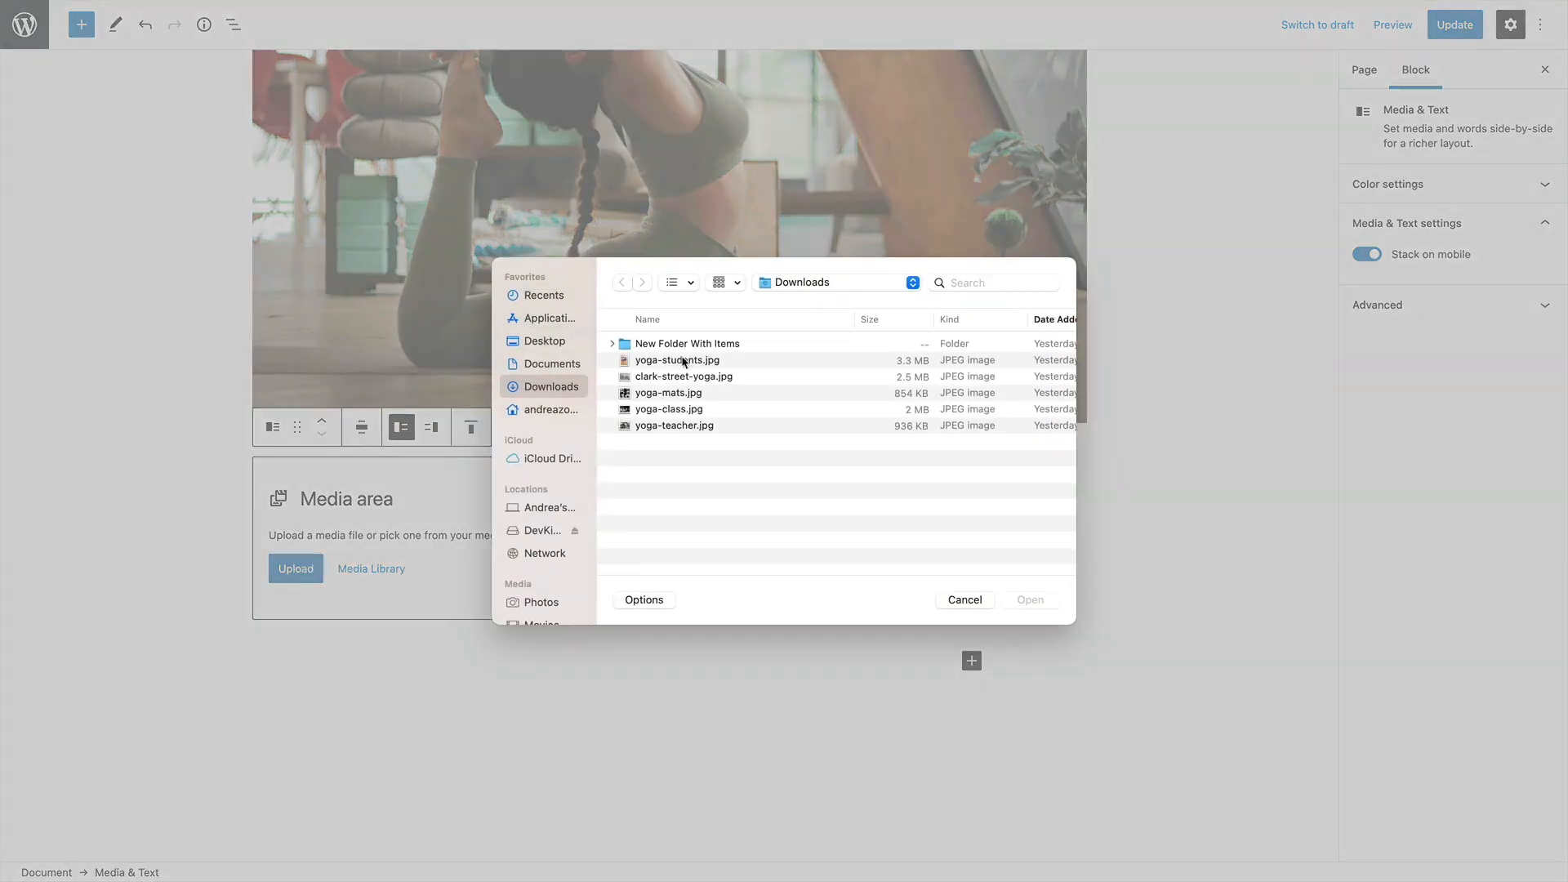
left_click(663, 398)
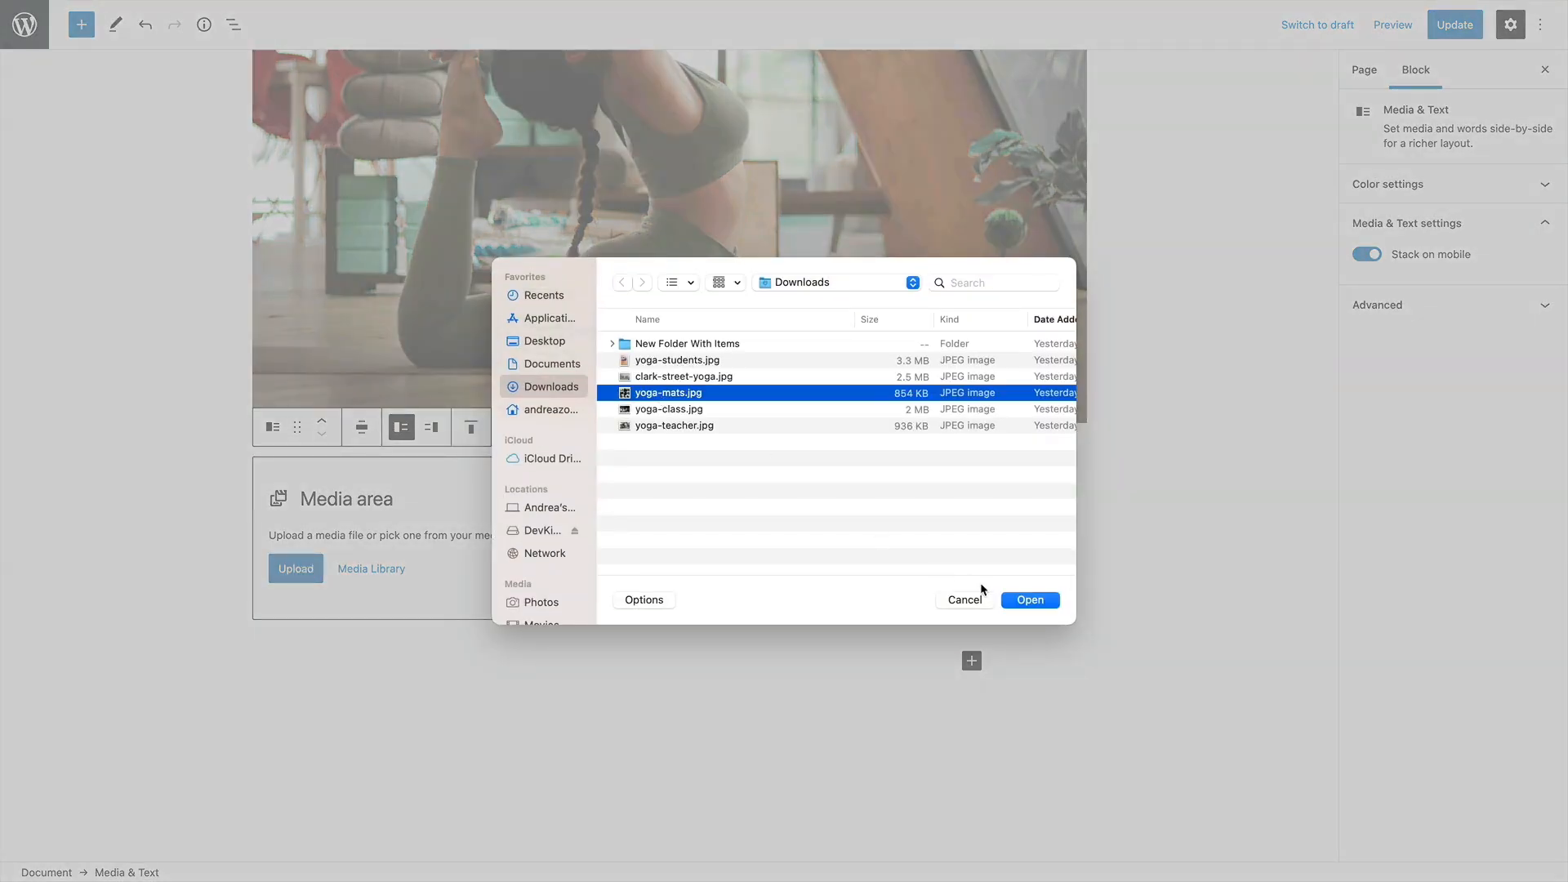
left_click(1028, 600)
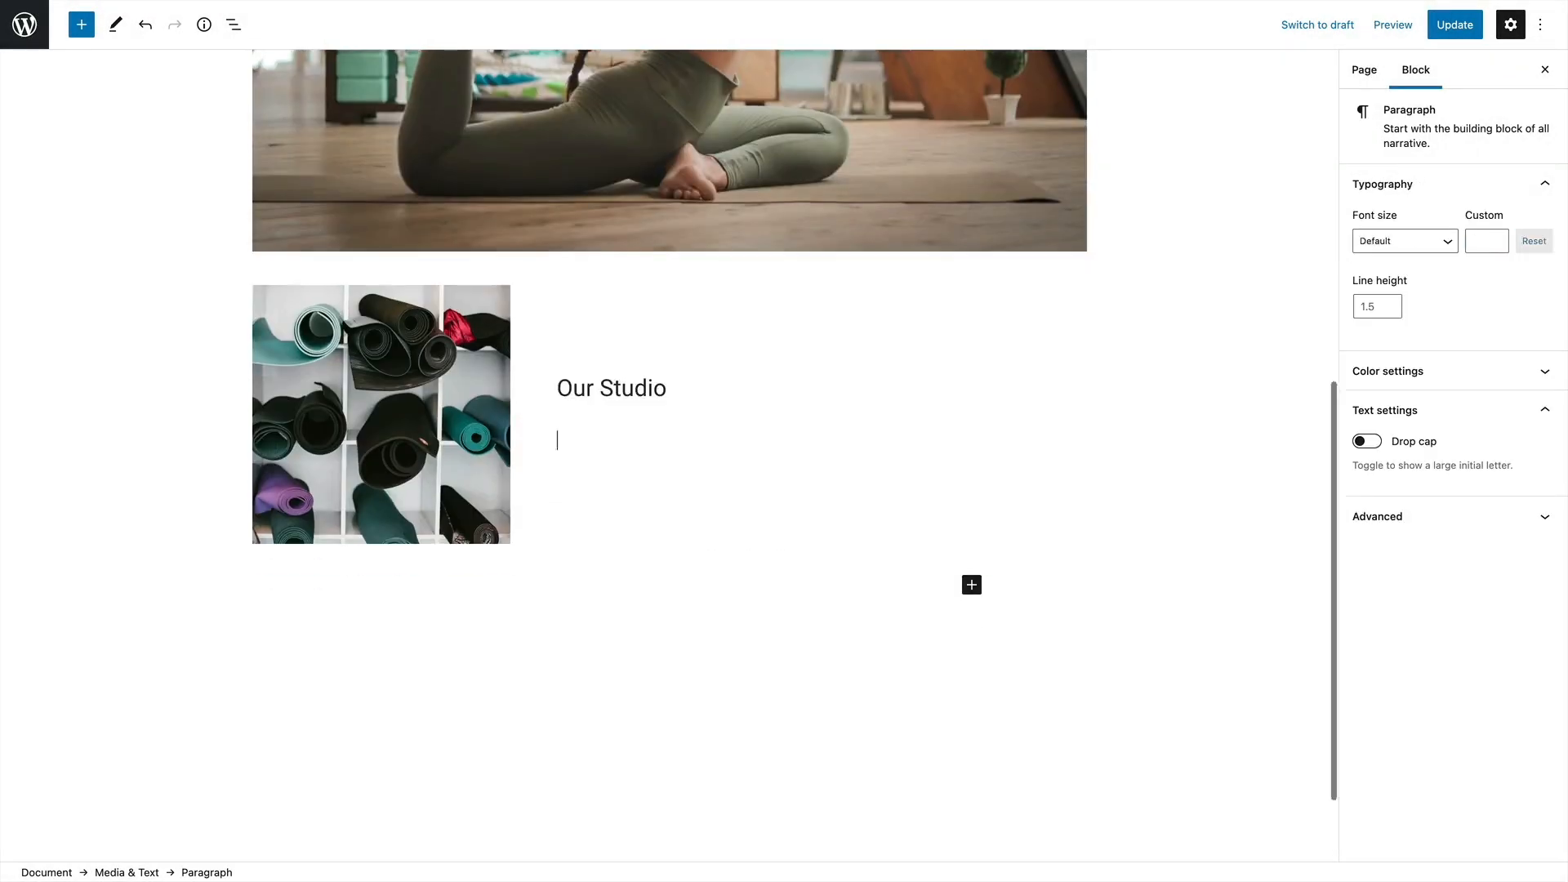
Write "Our Studio" and the paragraph "Our studio is made up of three classrooms that are south-facing and overlooking the beautiful river." beside the mats image
type("Our studio is made u")
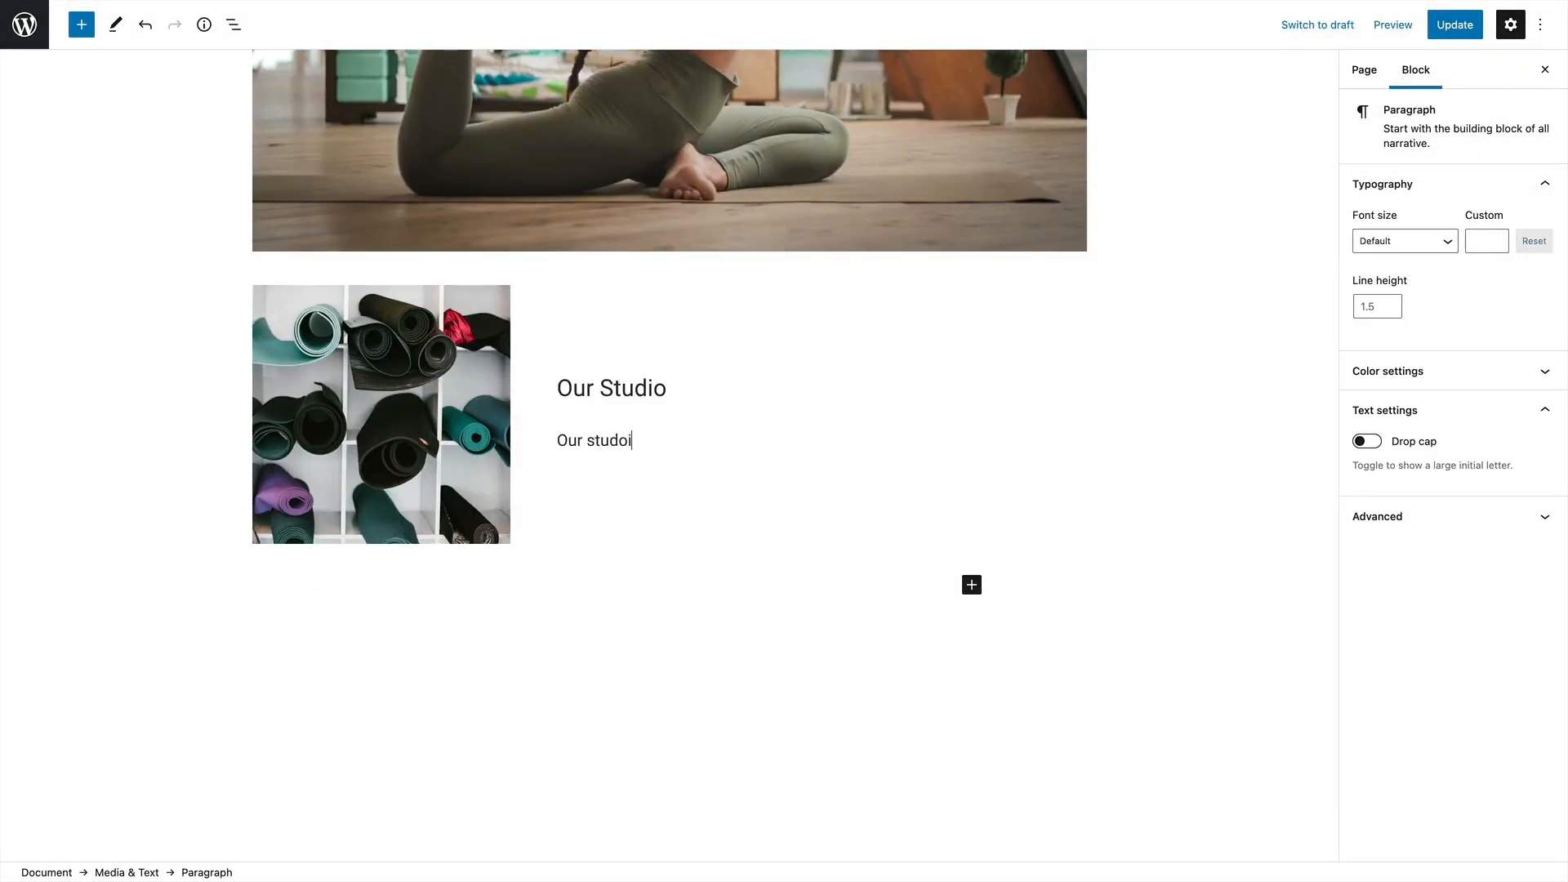
type("p of three classrooms ")
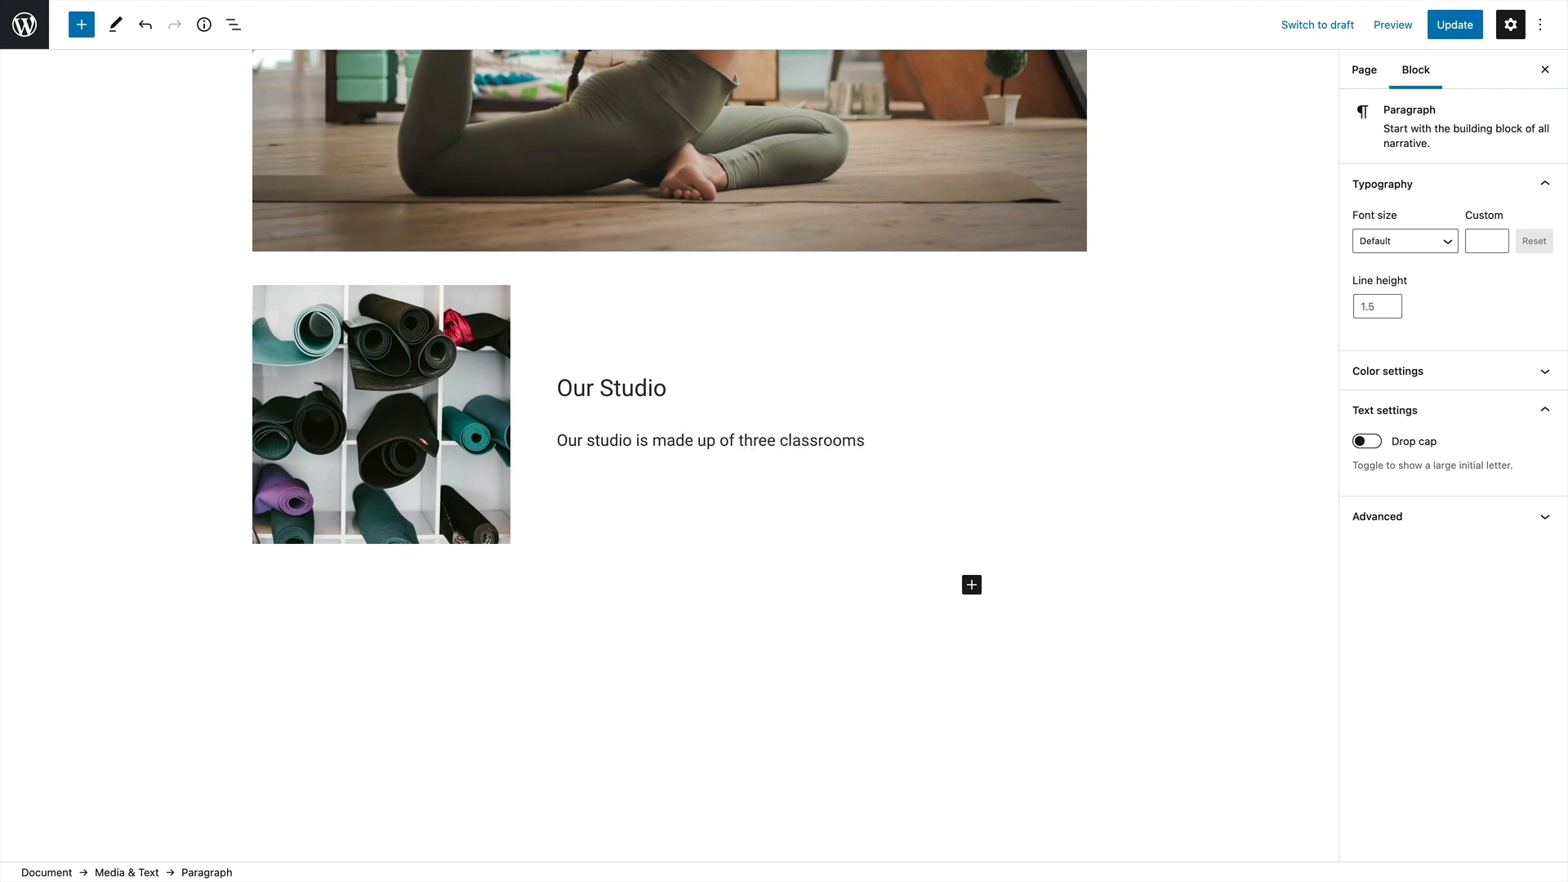
type("that are south-facing and overloo")
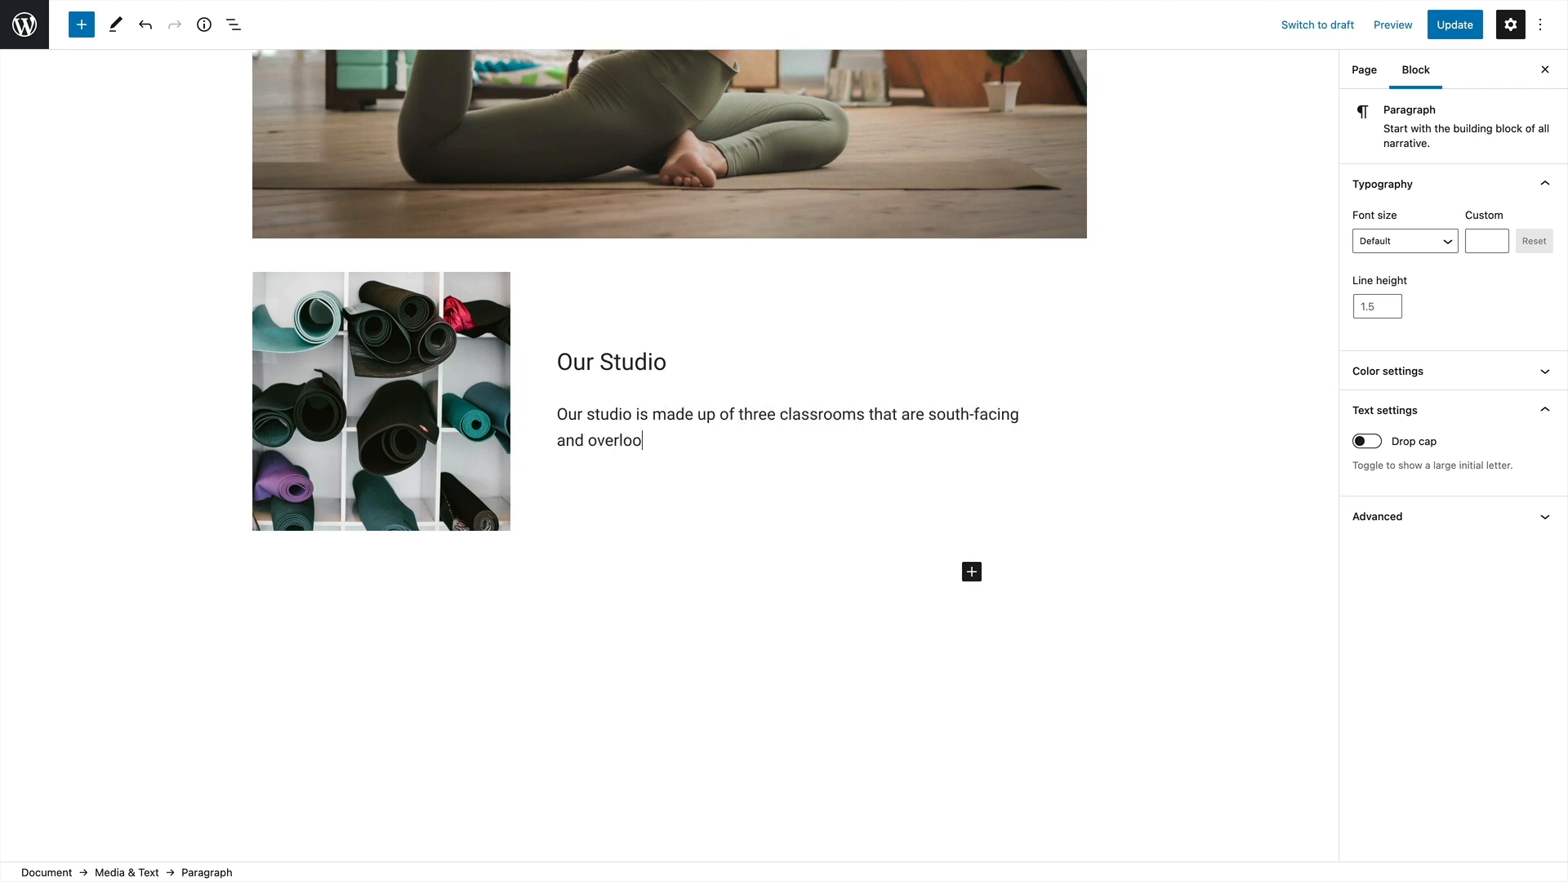
type("king the beautiful river.")
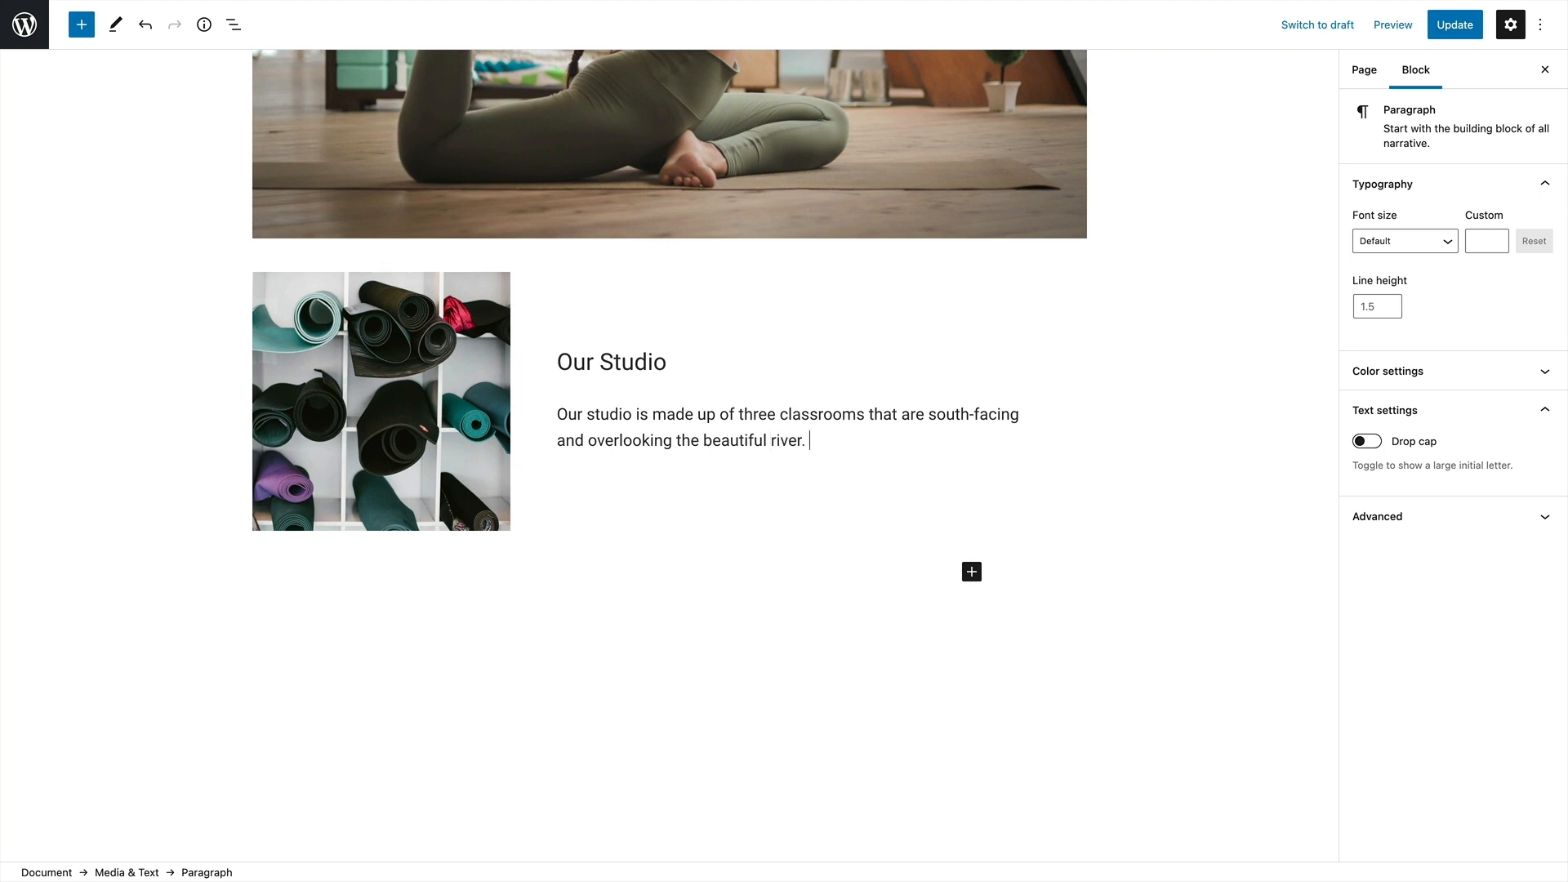
Insert a Buttons block beneath the Our Studio paragraph and label its button "See photos"
scroll(735, 424, "down", 1)
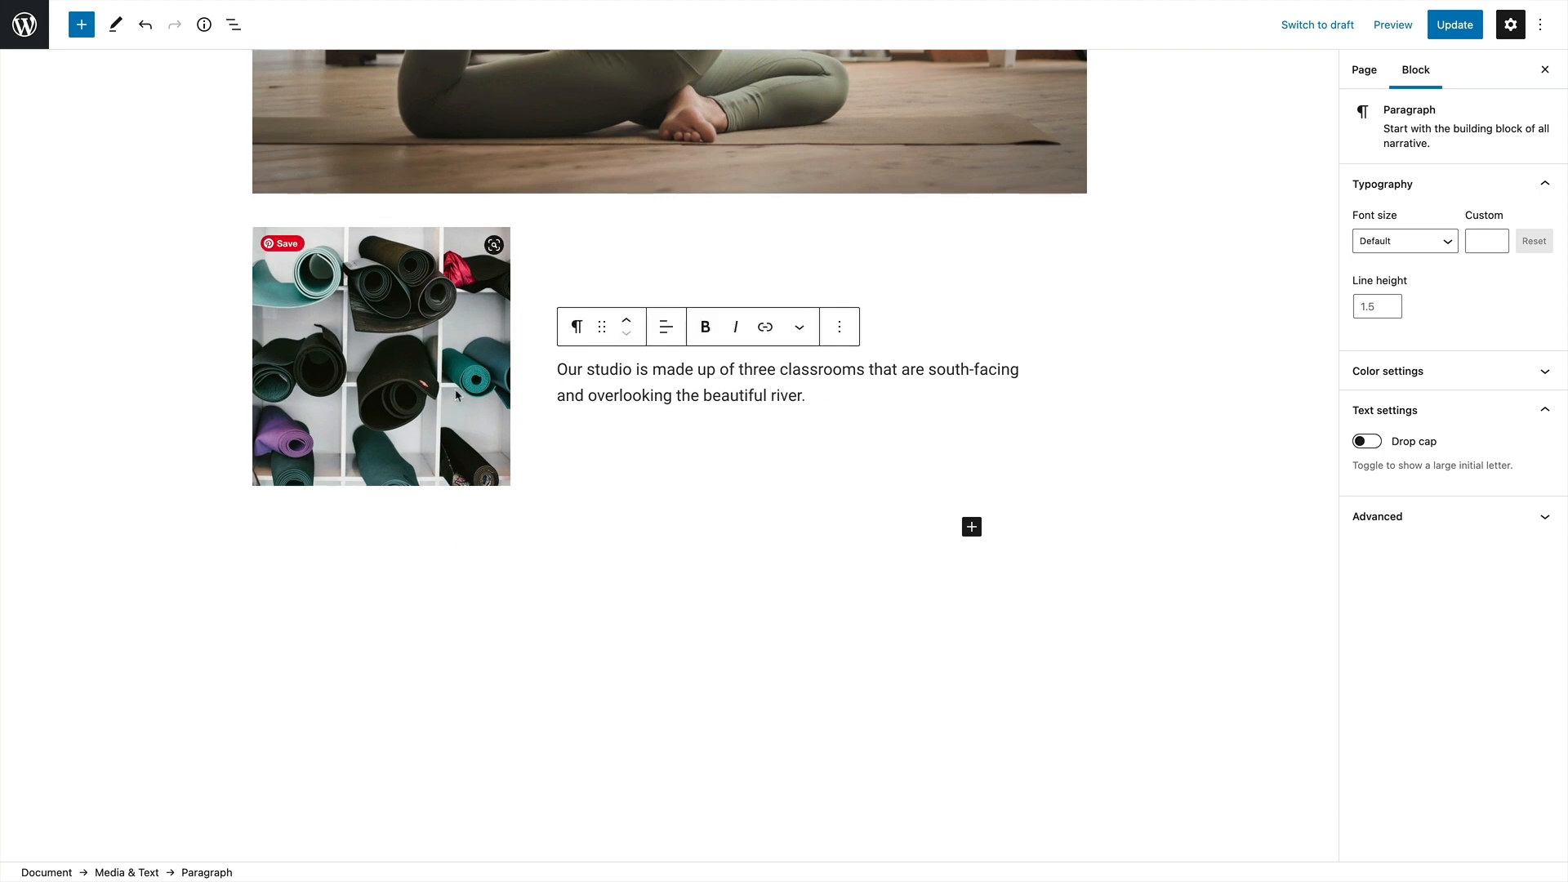
left_click(819, 409)
left_click(826, 400)
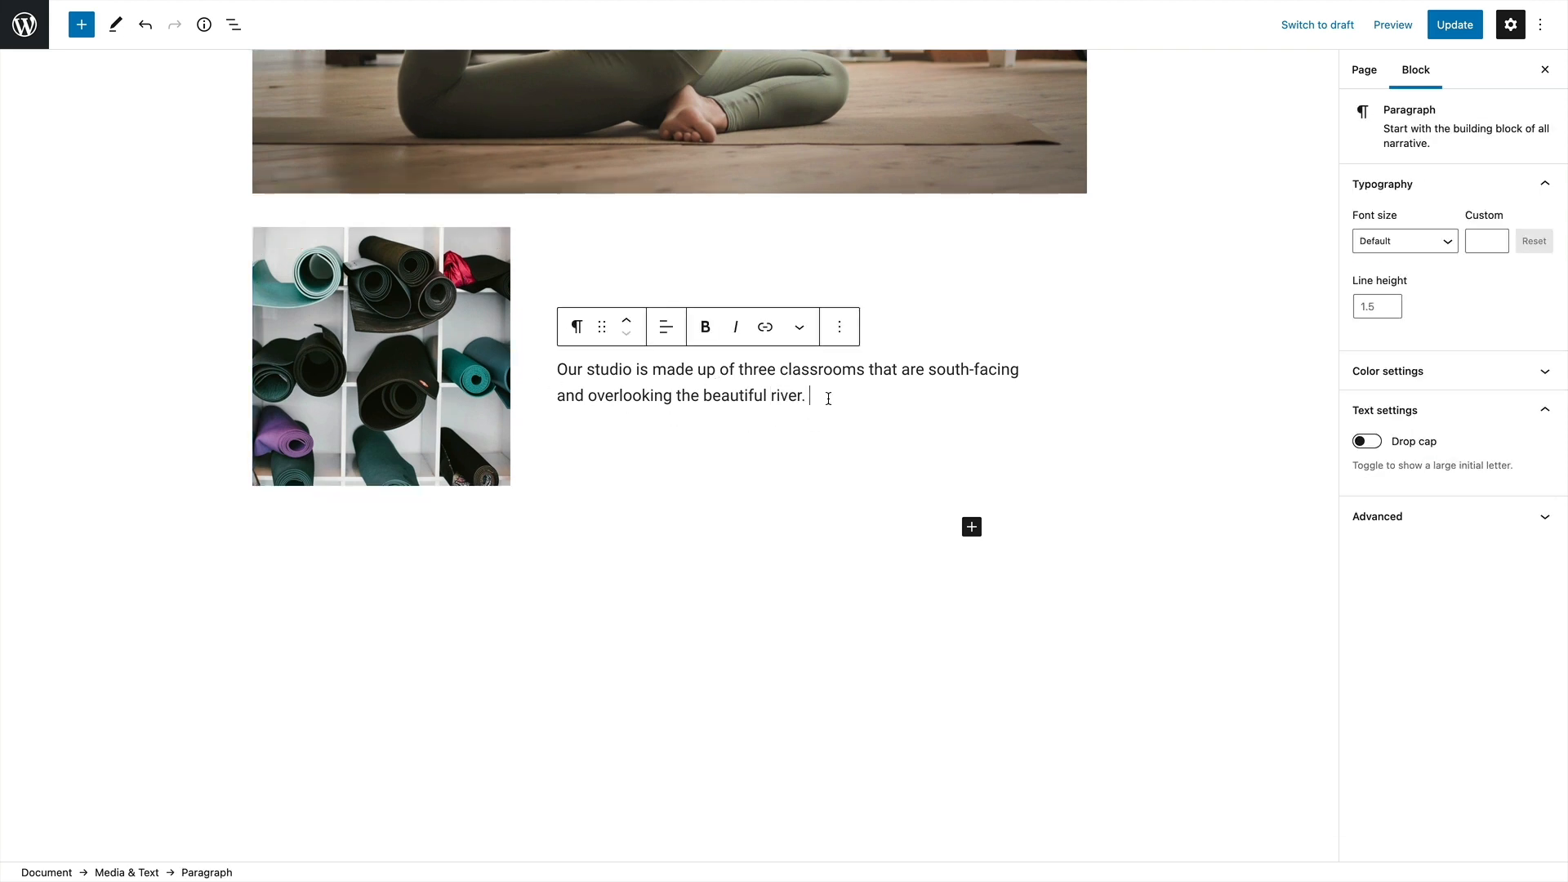
scroll(925, 440, "down", 1)
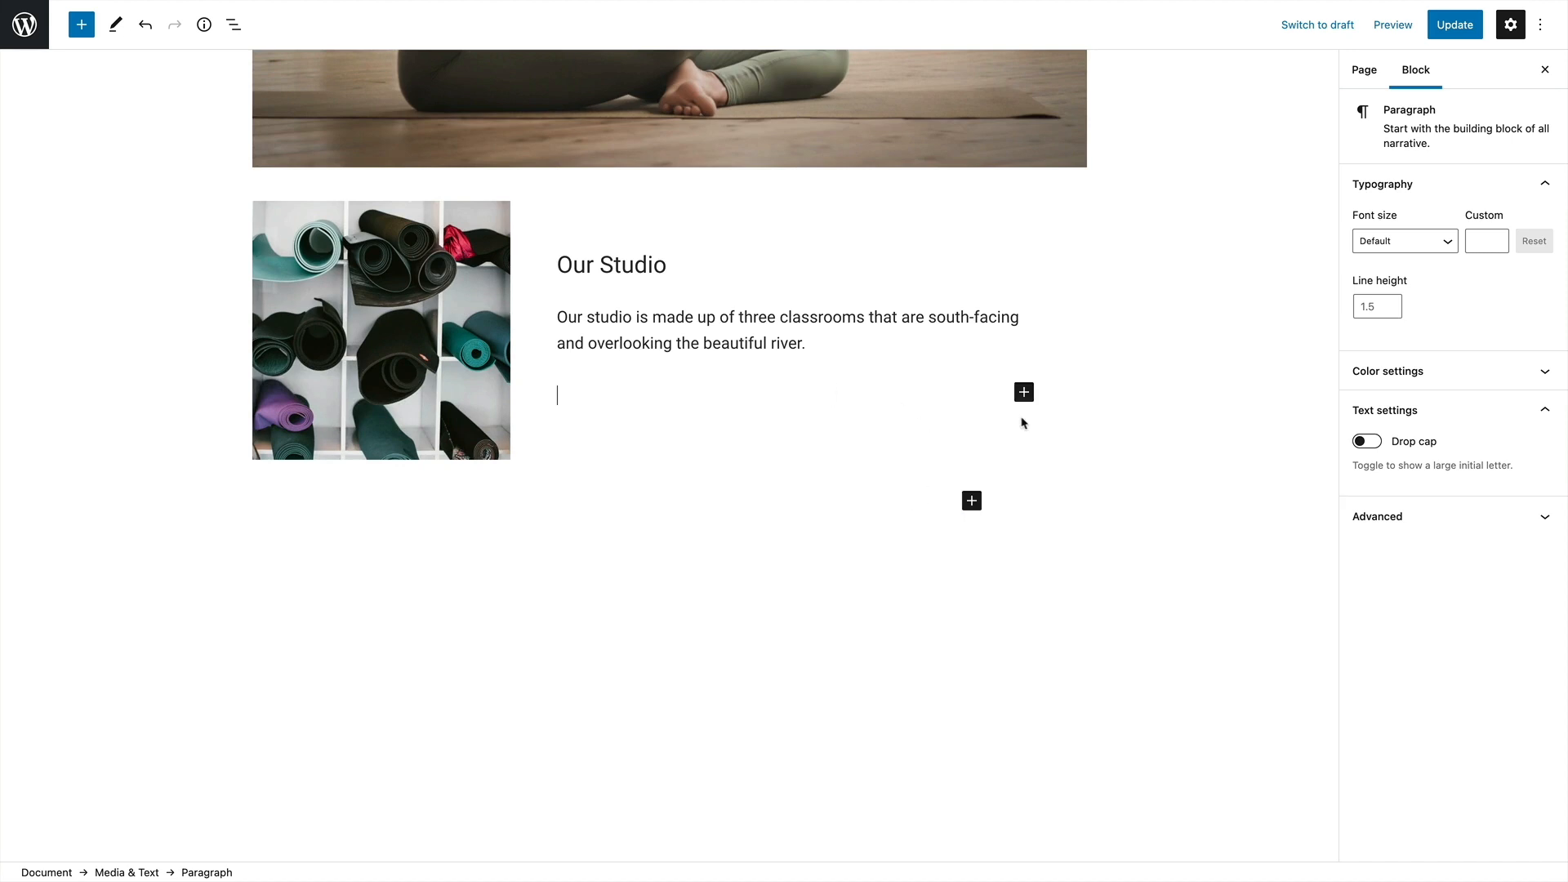
left_click(1024, 393)
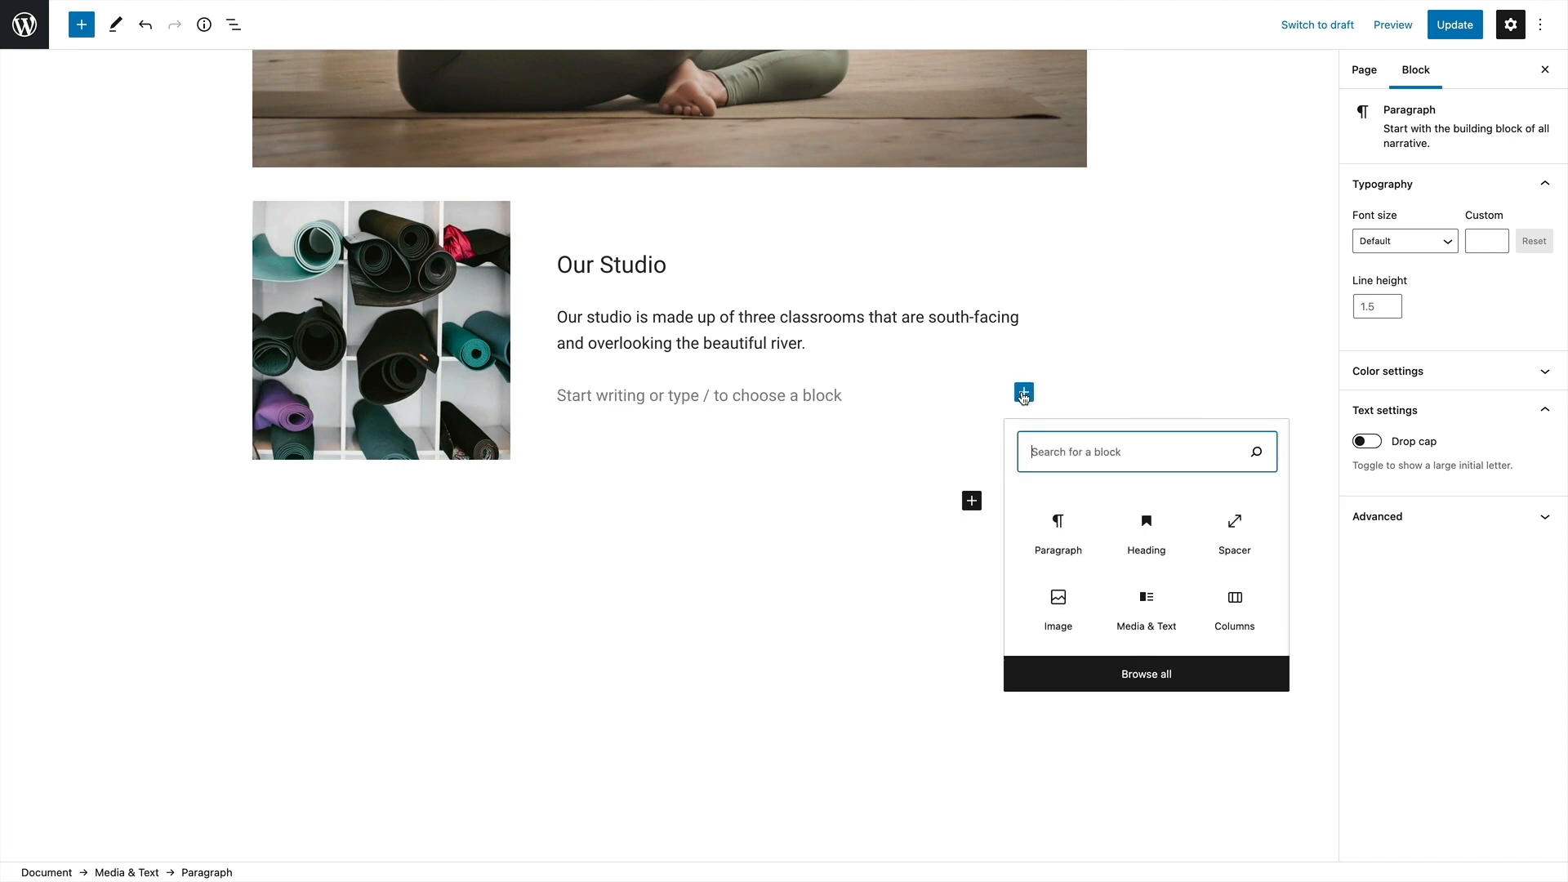
type("b")
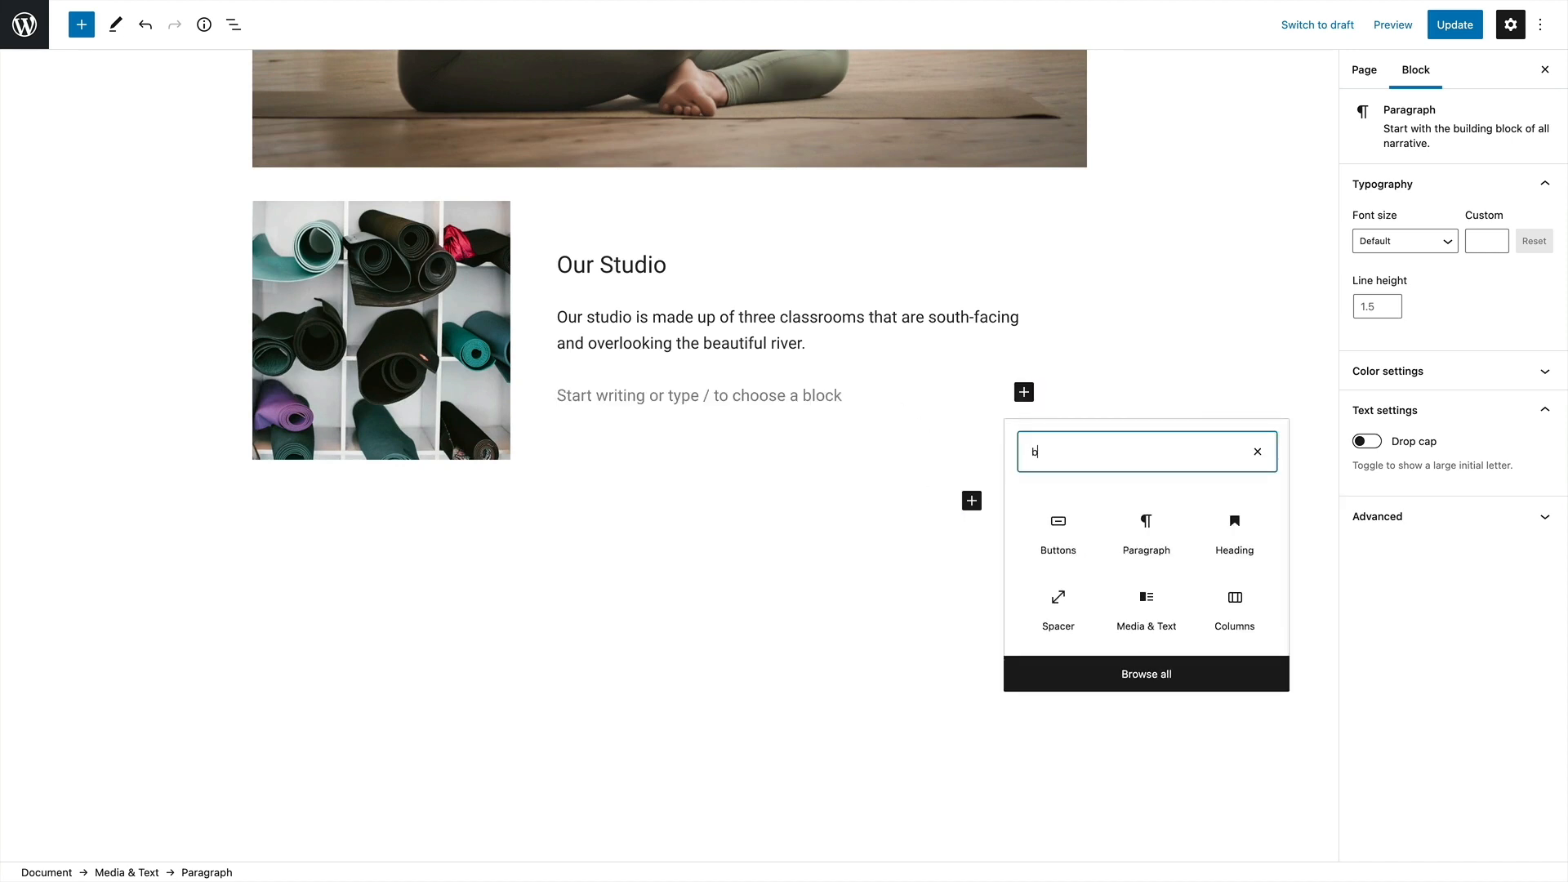
type("utton")
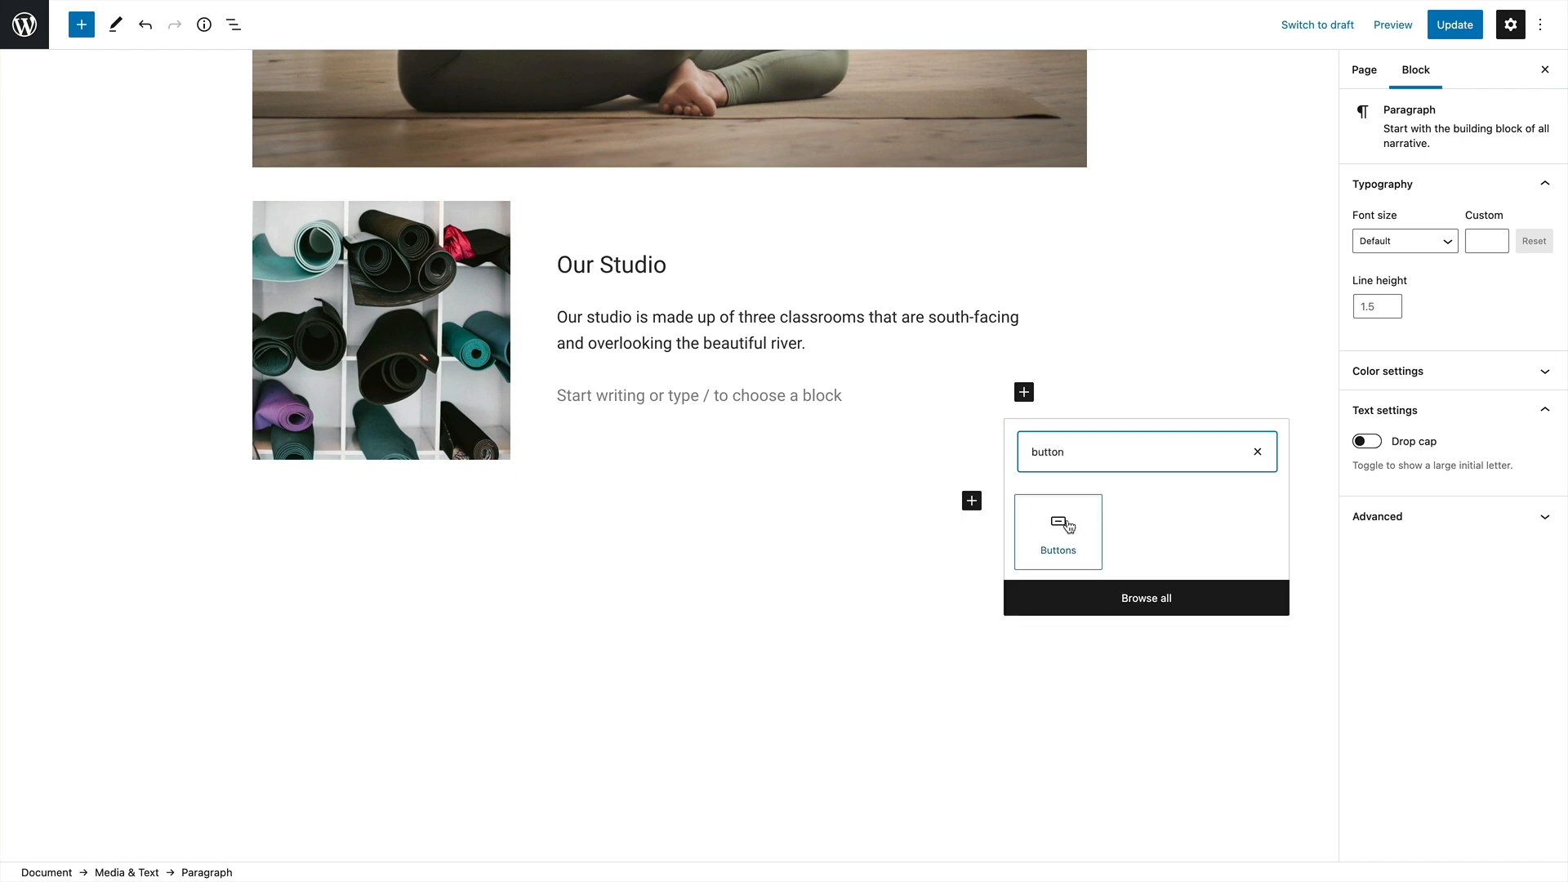
left_click(1062, 526)
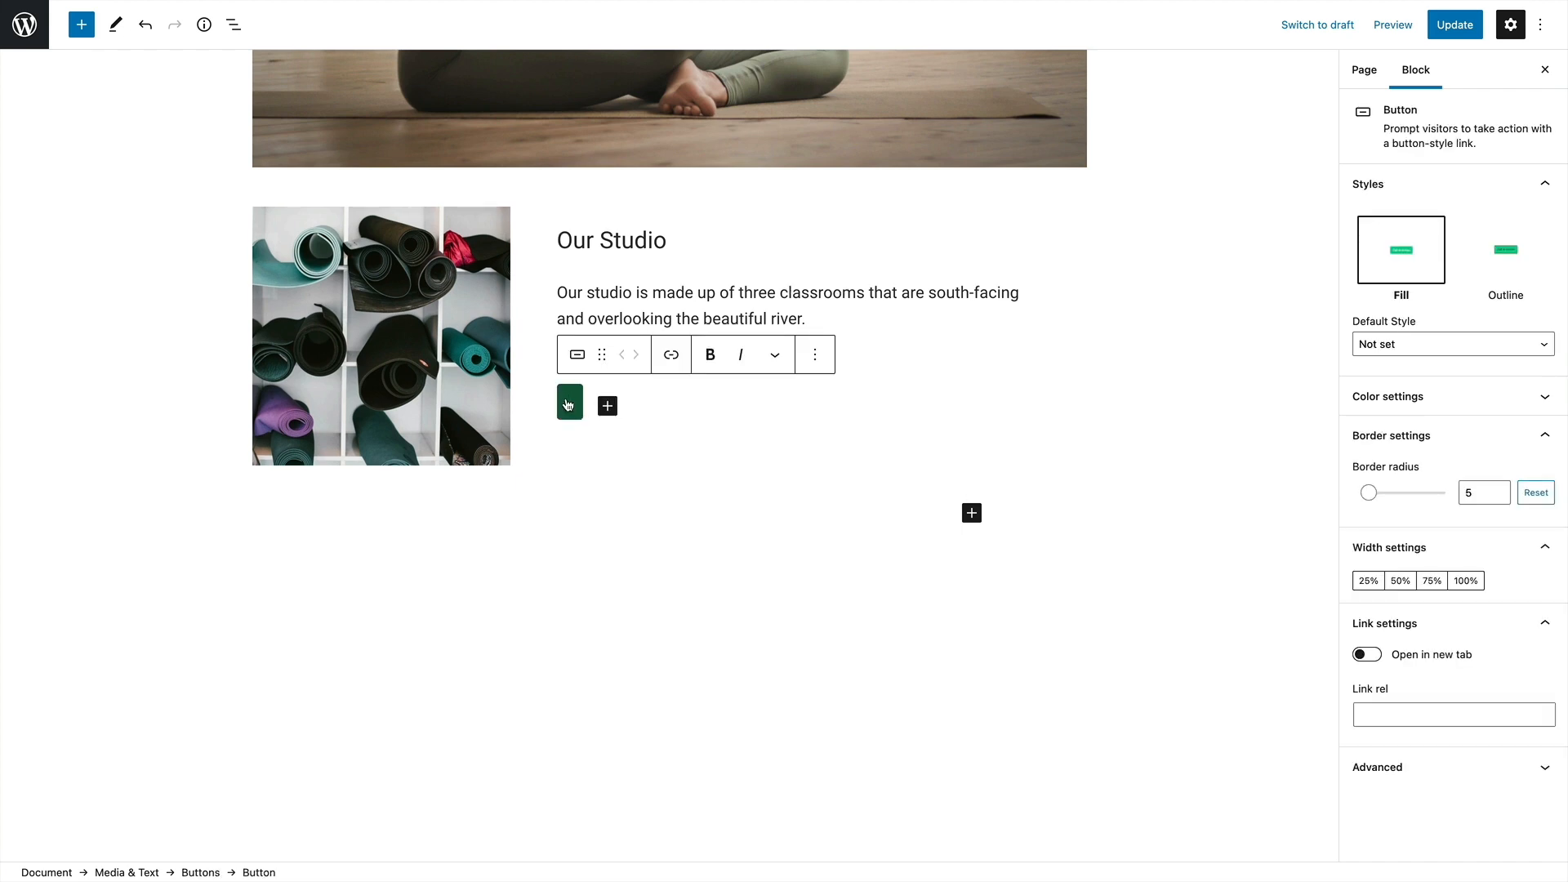
type("See")
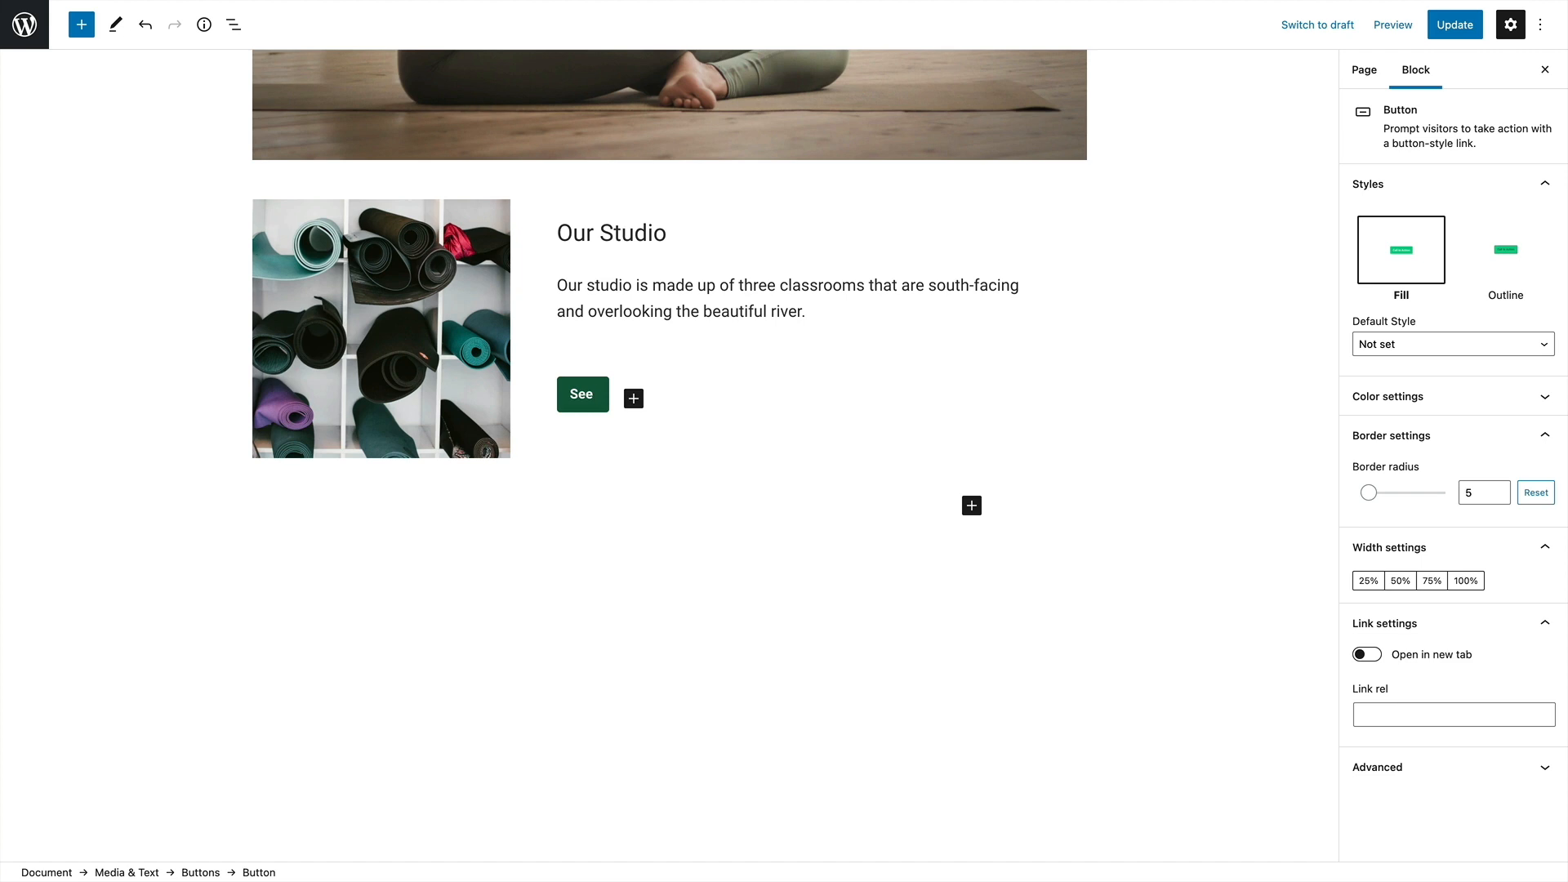
type(" photos")
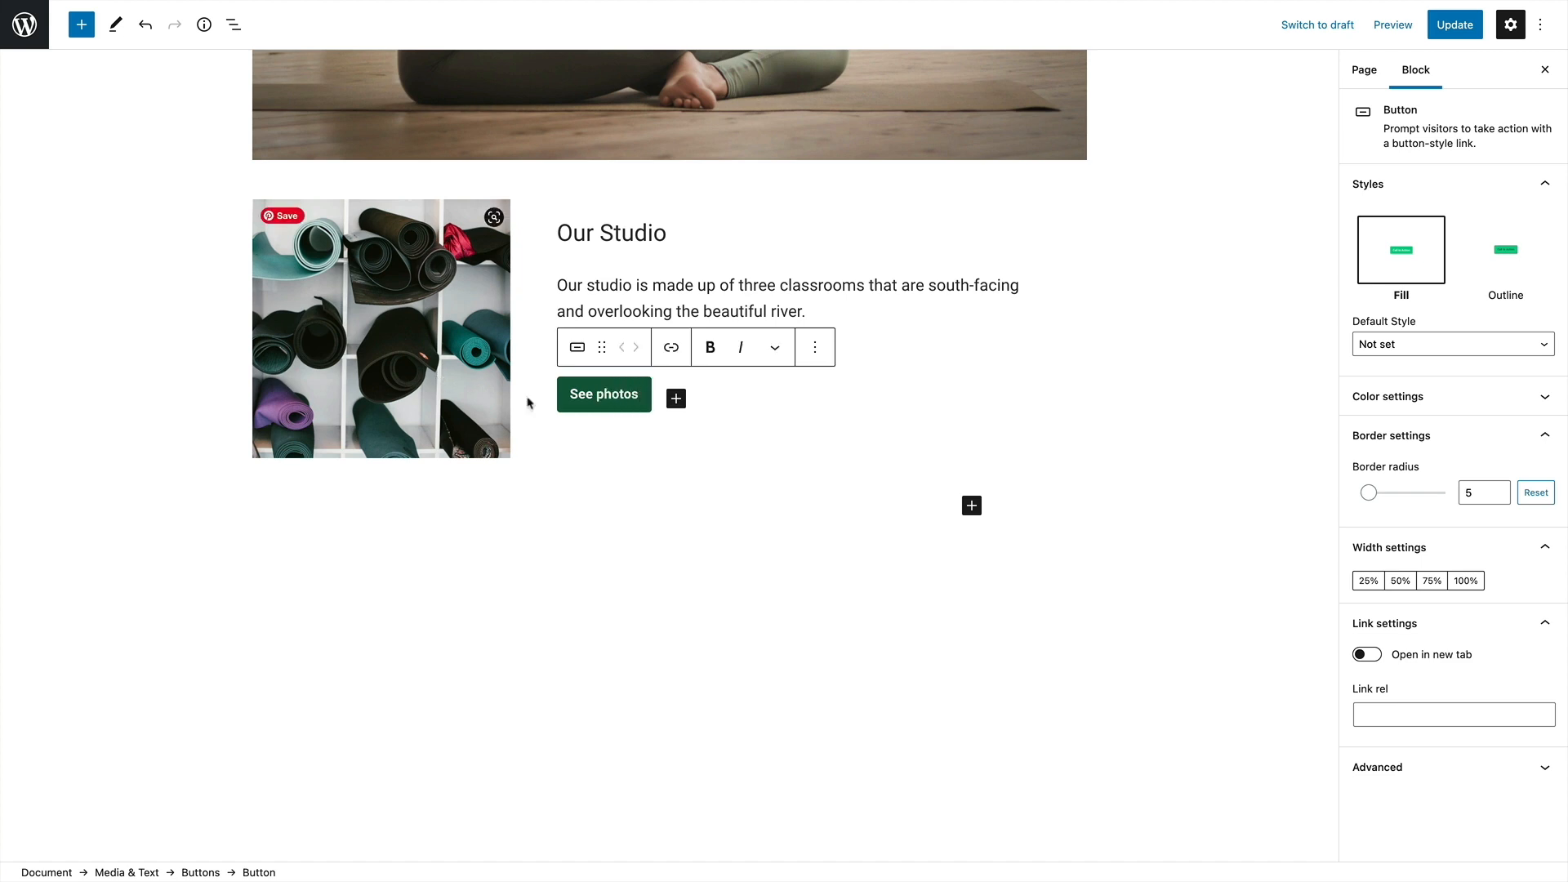
Try /studio as the link address of the See photos button and clear the entry without applying it
left_click(669, 346)
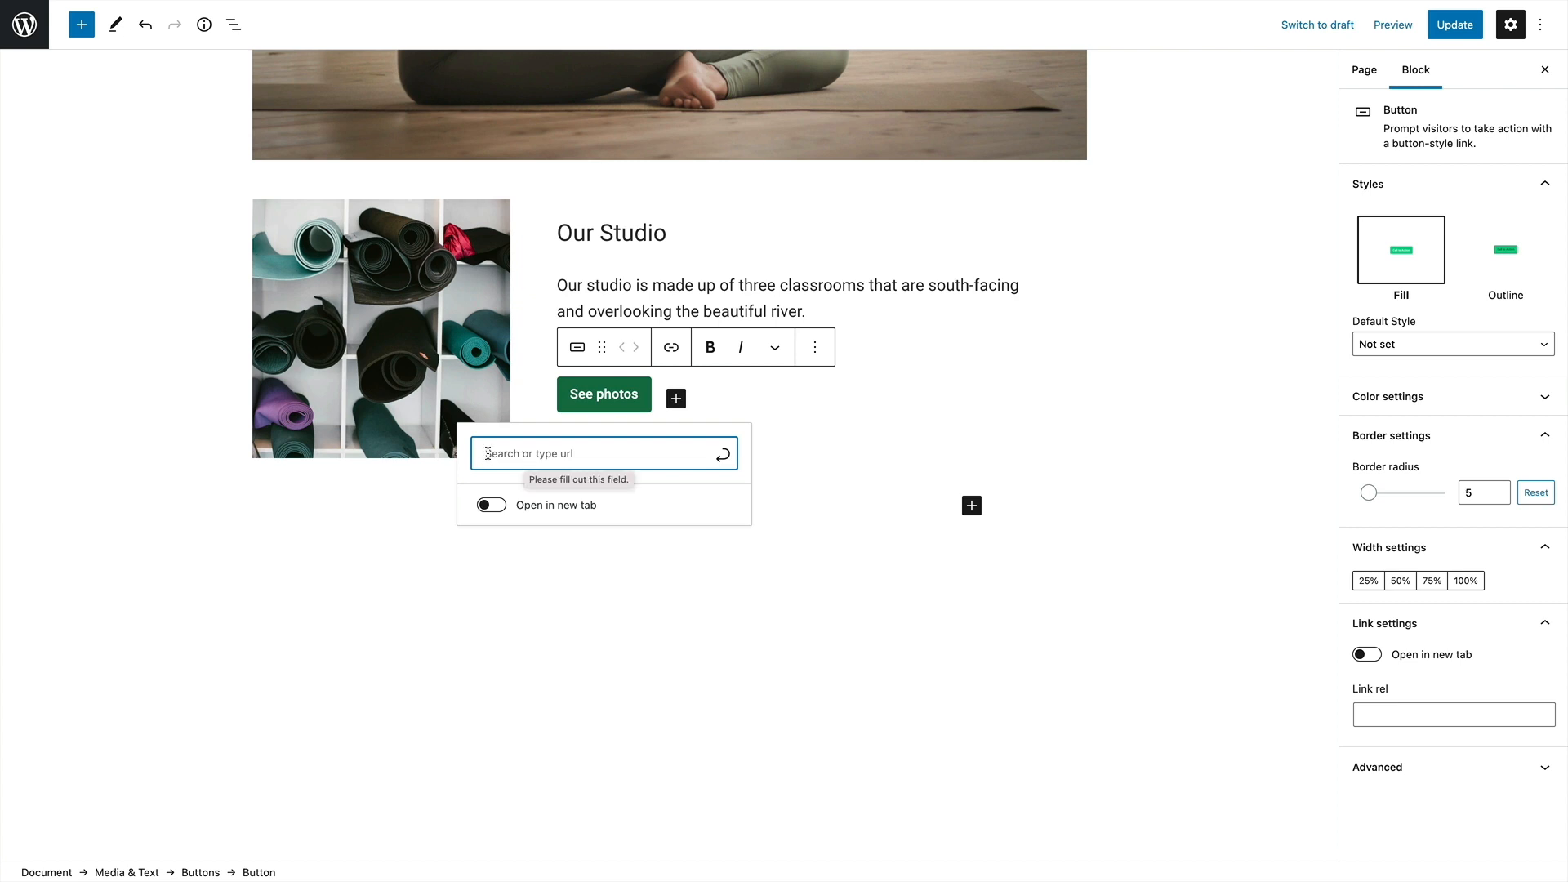
type("/")
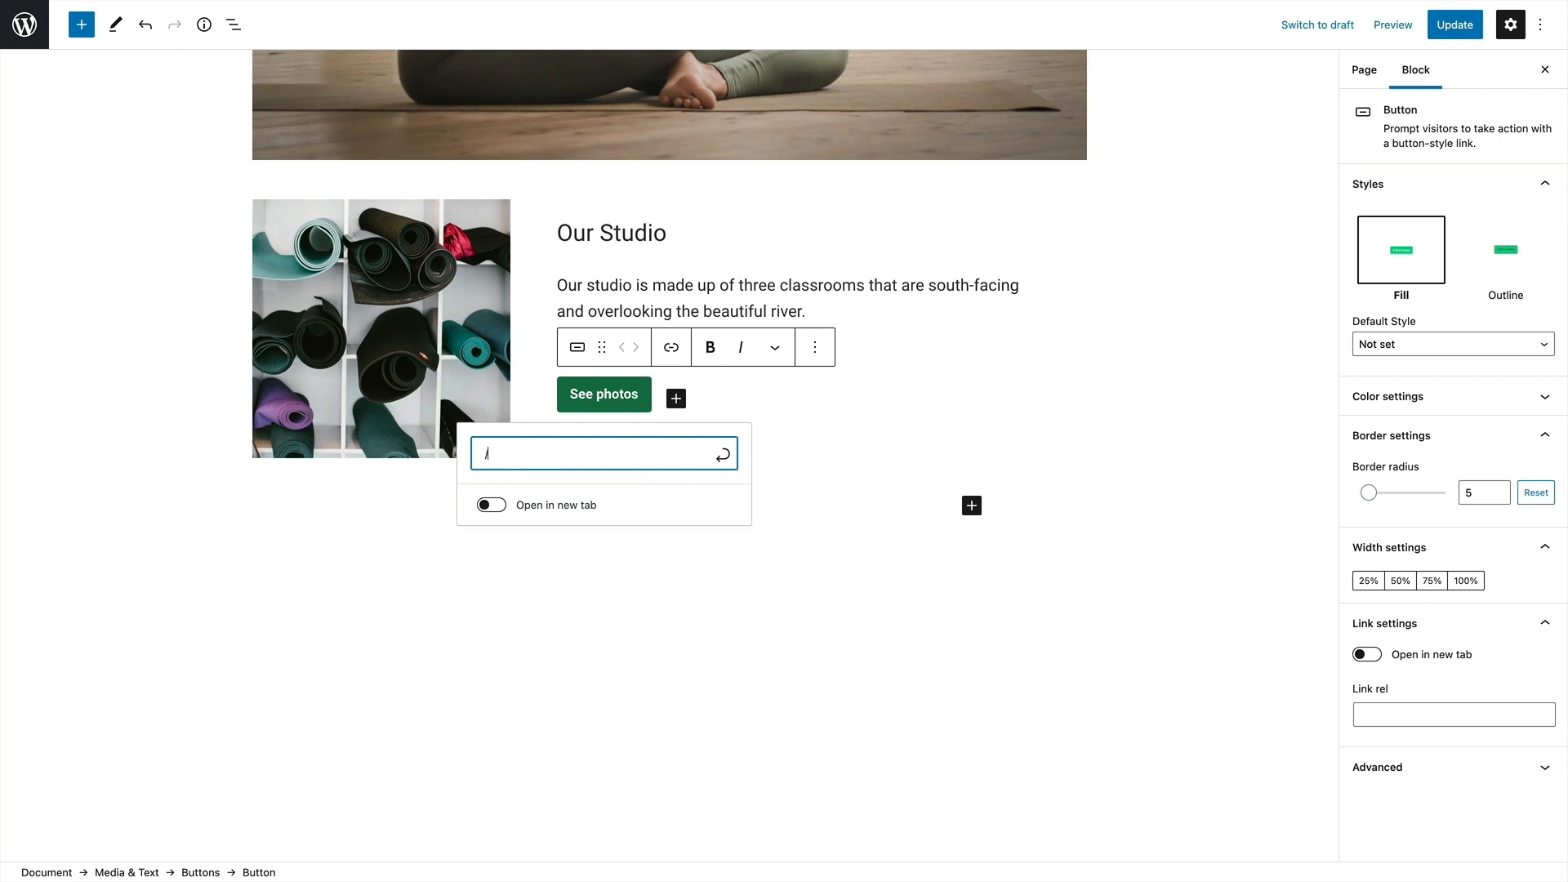
type("studio")
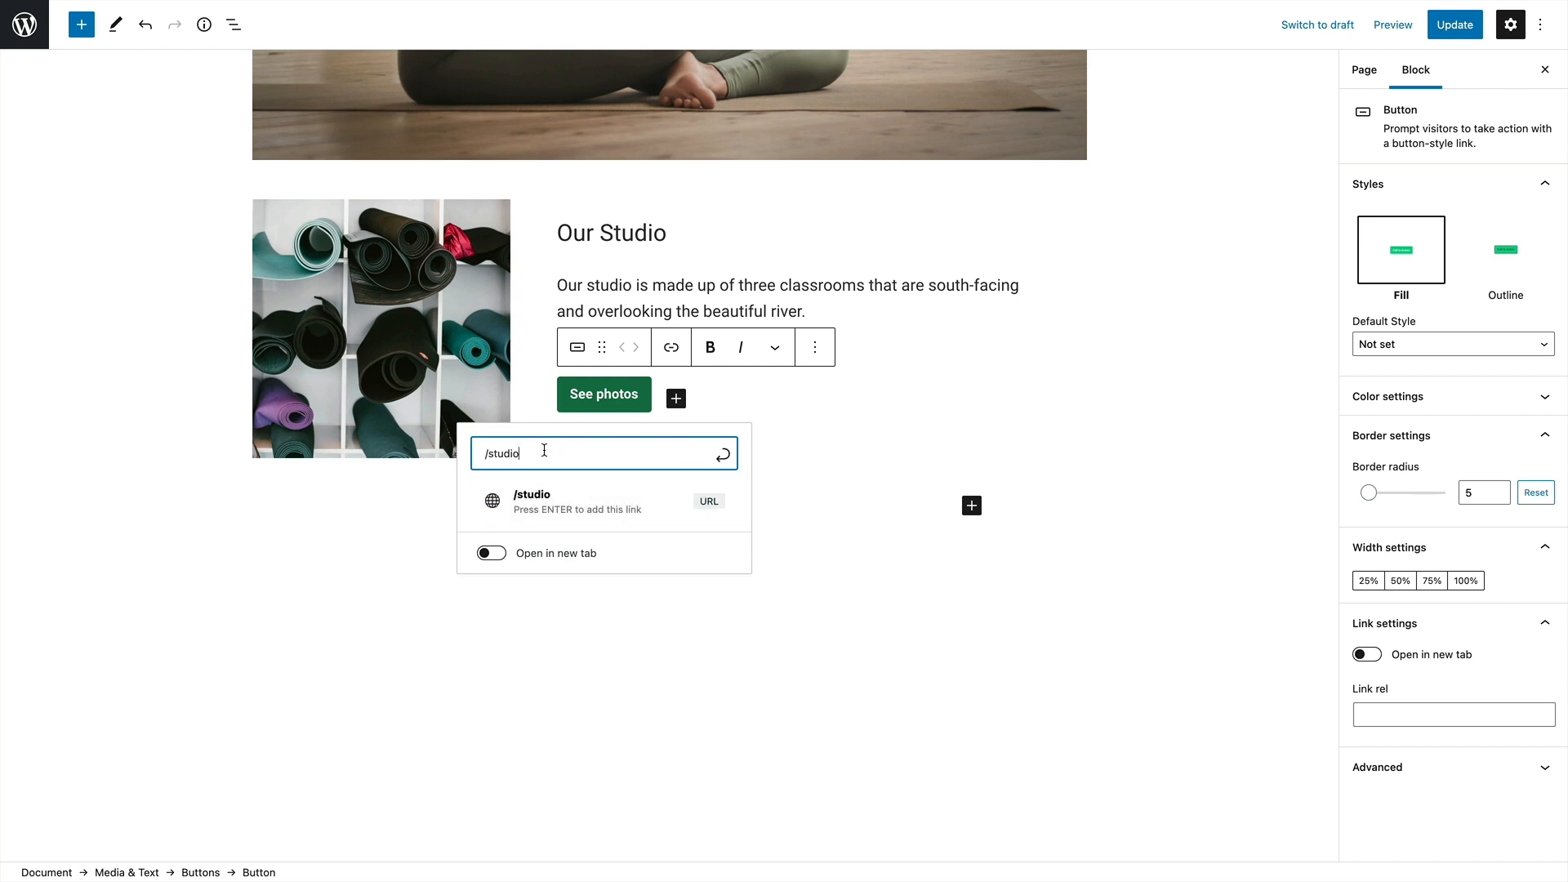
left_click_drag(543, 450, 487, 449)
key("BackSpace")
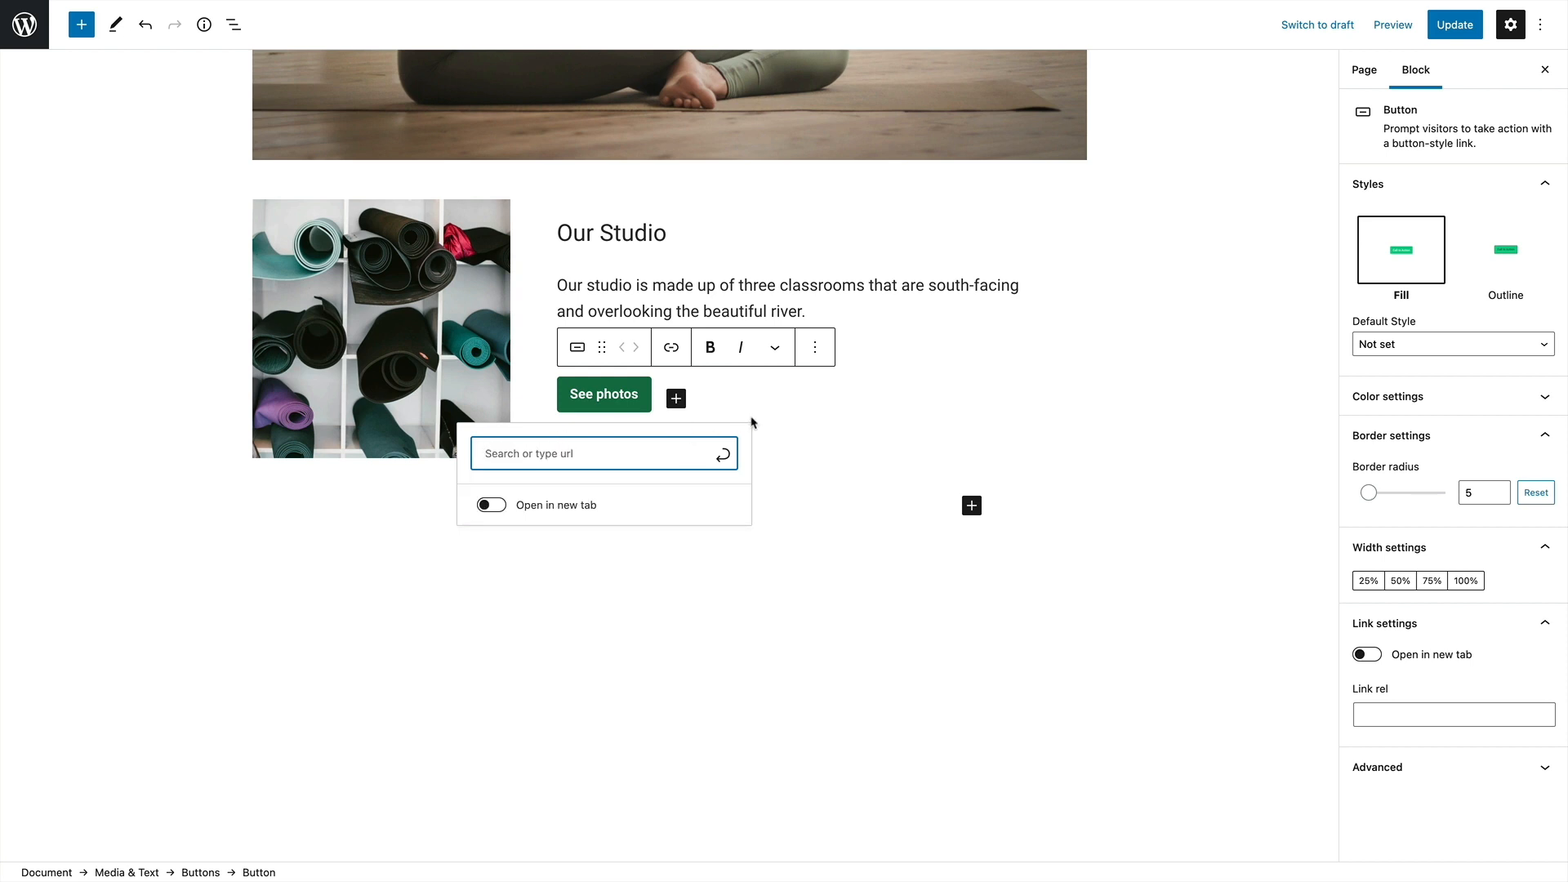
left_click(821, 414)
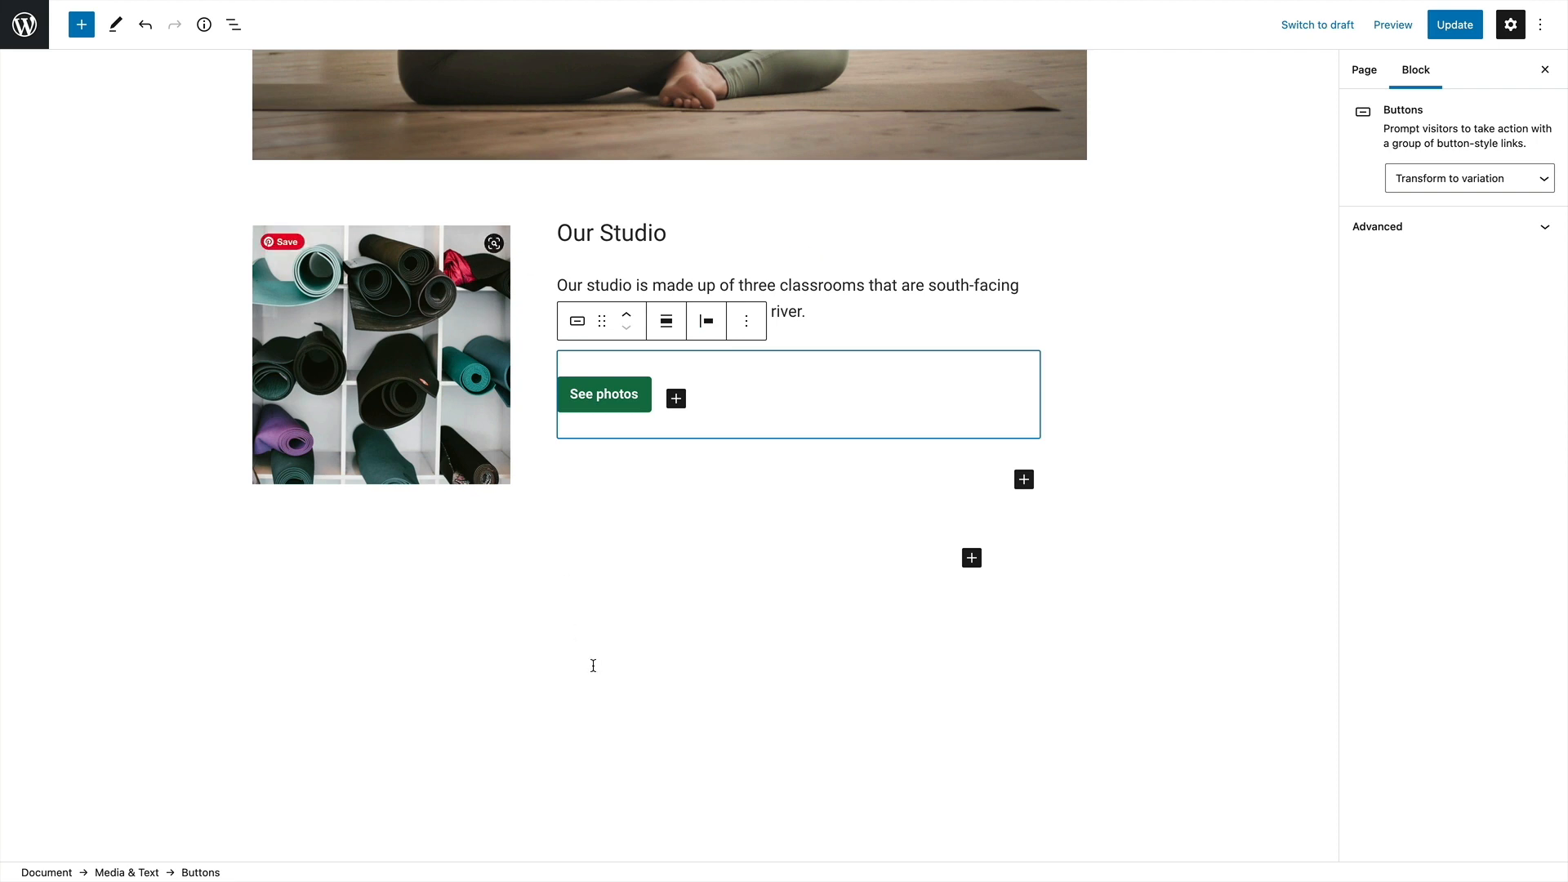
Insert a Cover block beneath the Media & Text block
scroll(621, 637, "down", 2)
left_click(971, 472)
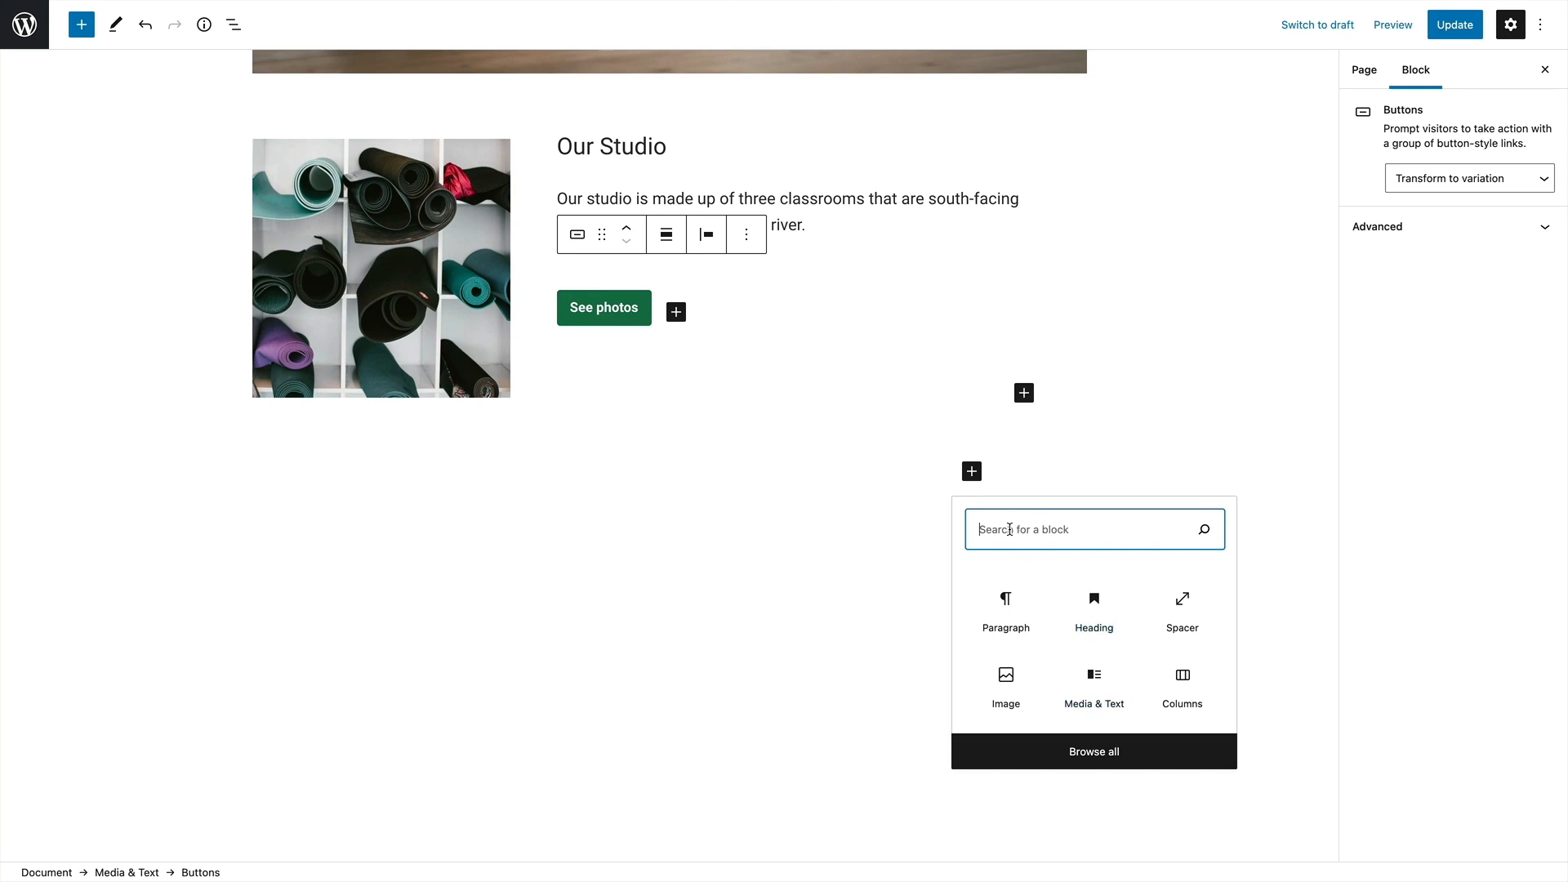
type("cpve")
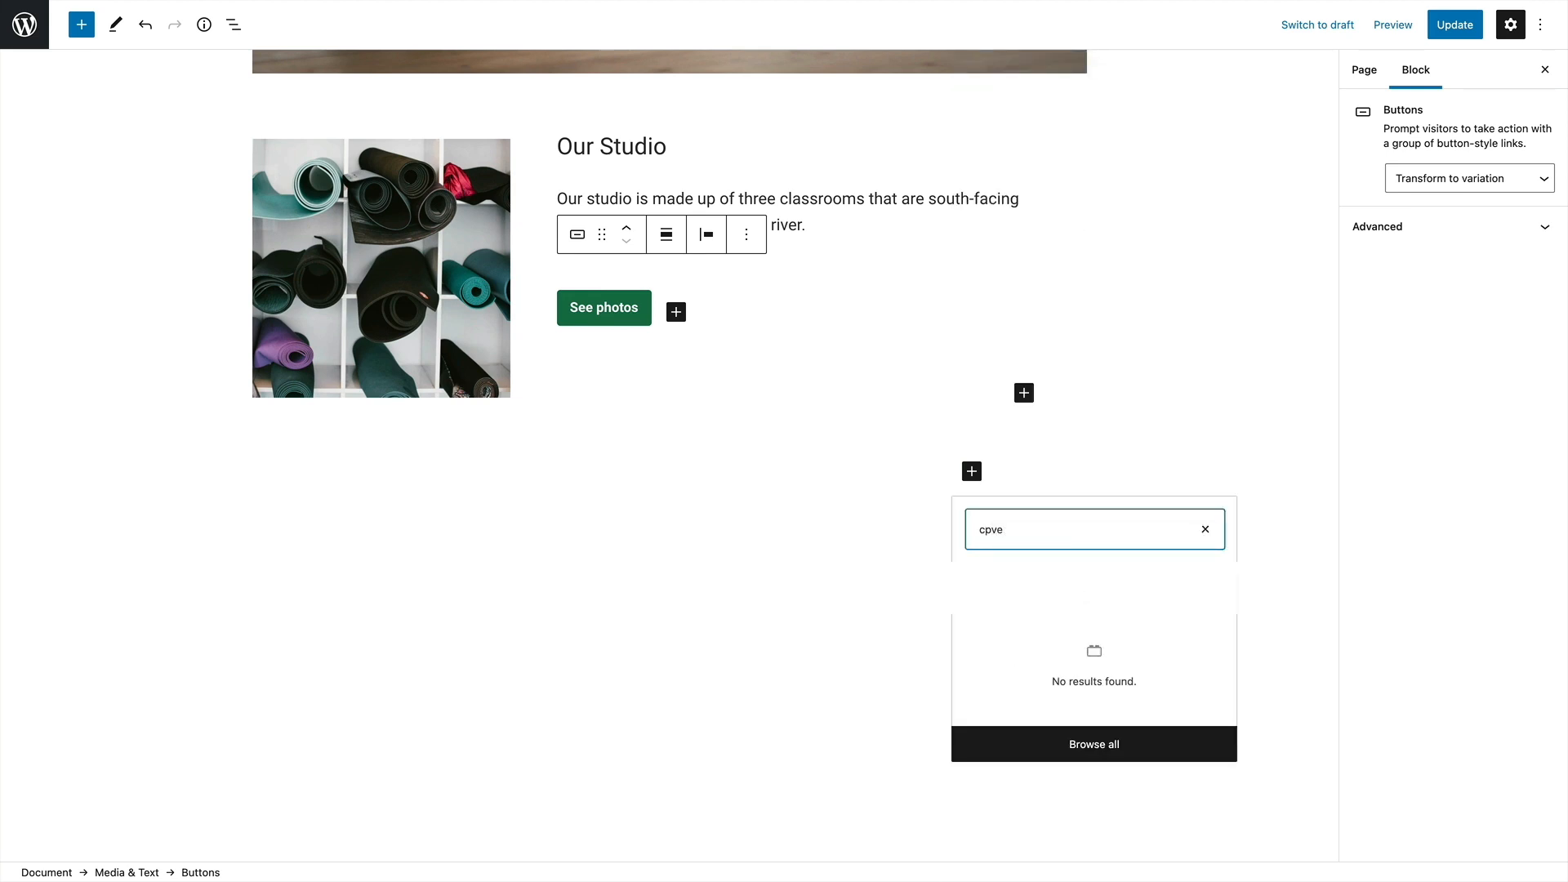
key("BackSpace")
key("BackSpace")
key("BackSpace")
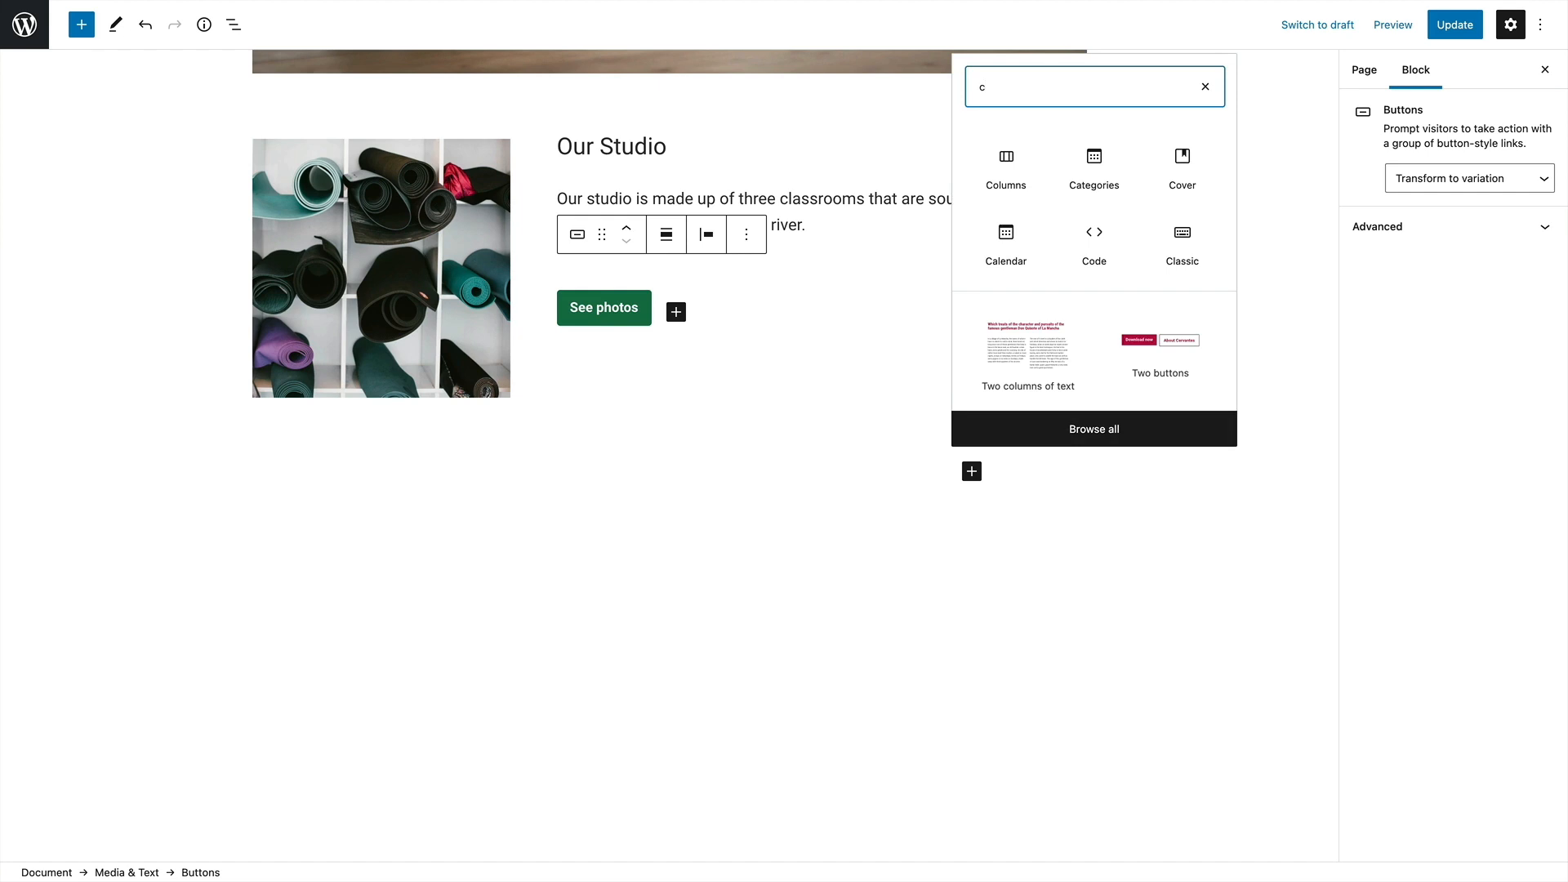
type("ov")
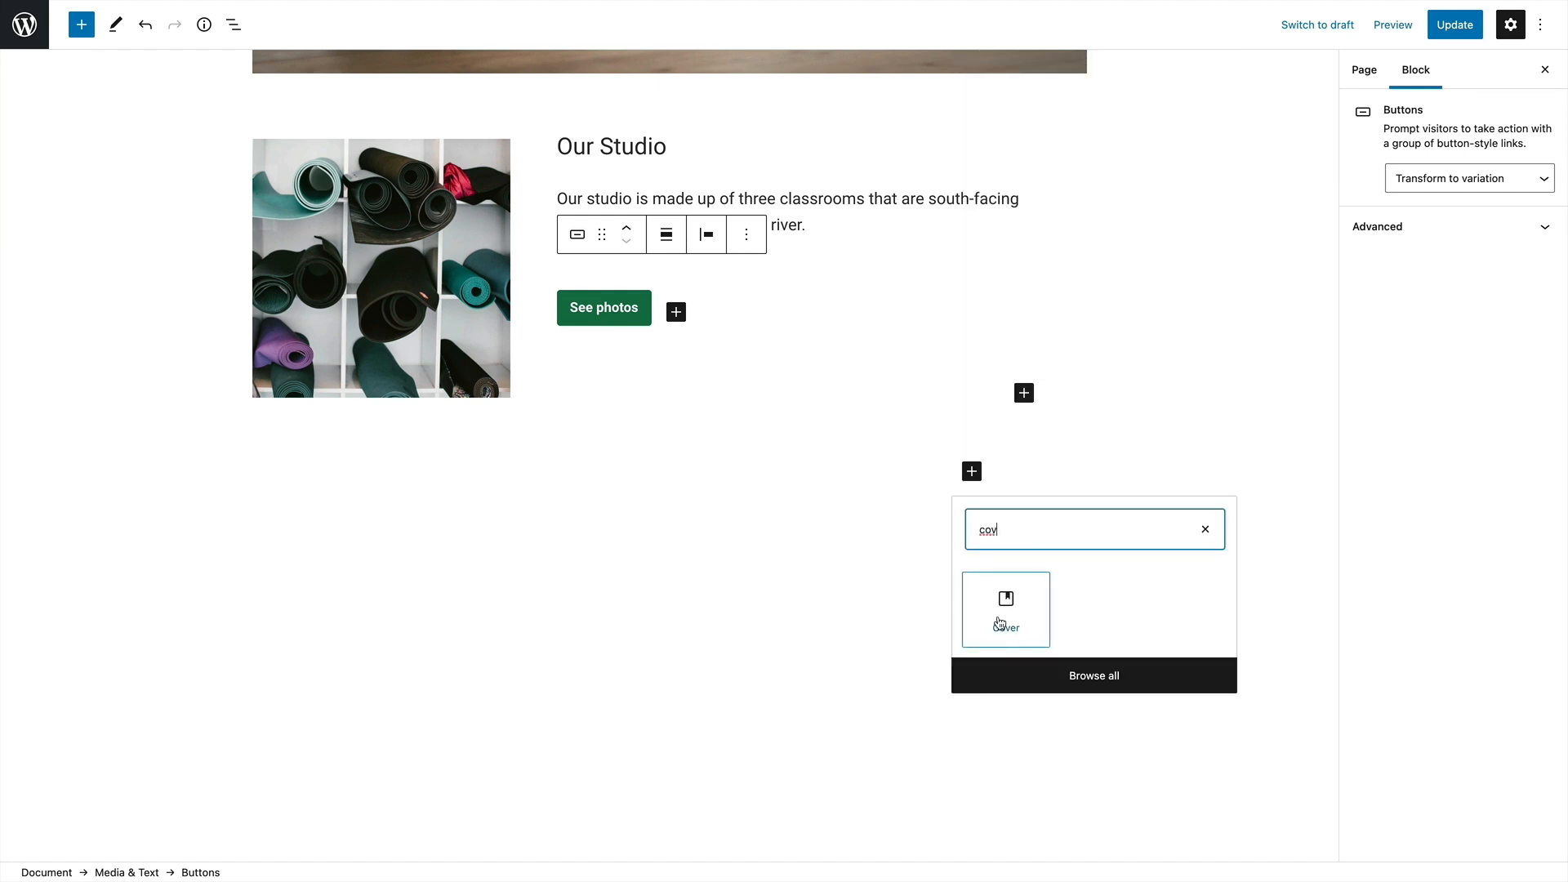
left_click(999, 624)
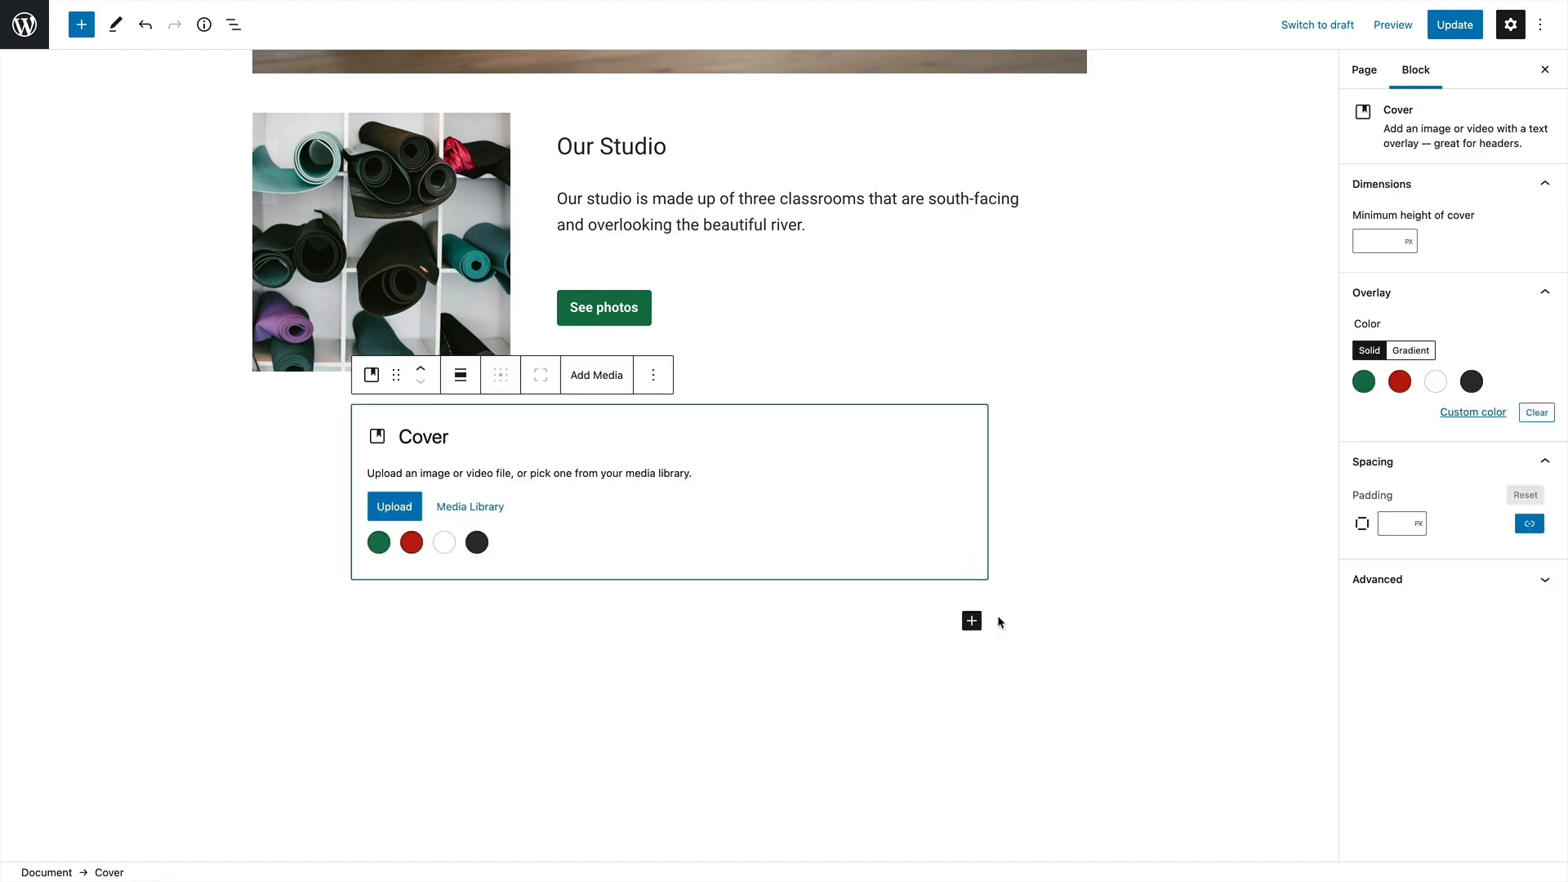
Upload yoga-class.jpg from the Downloads folder as the Cover block's image
left_click(393, 506)
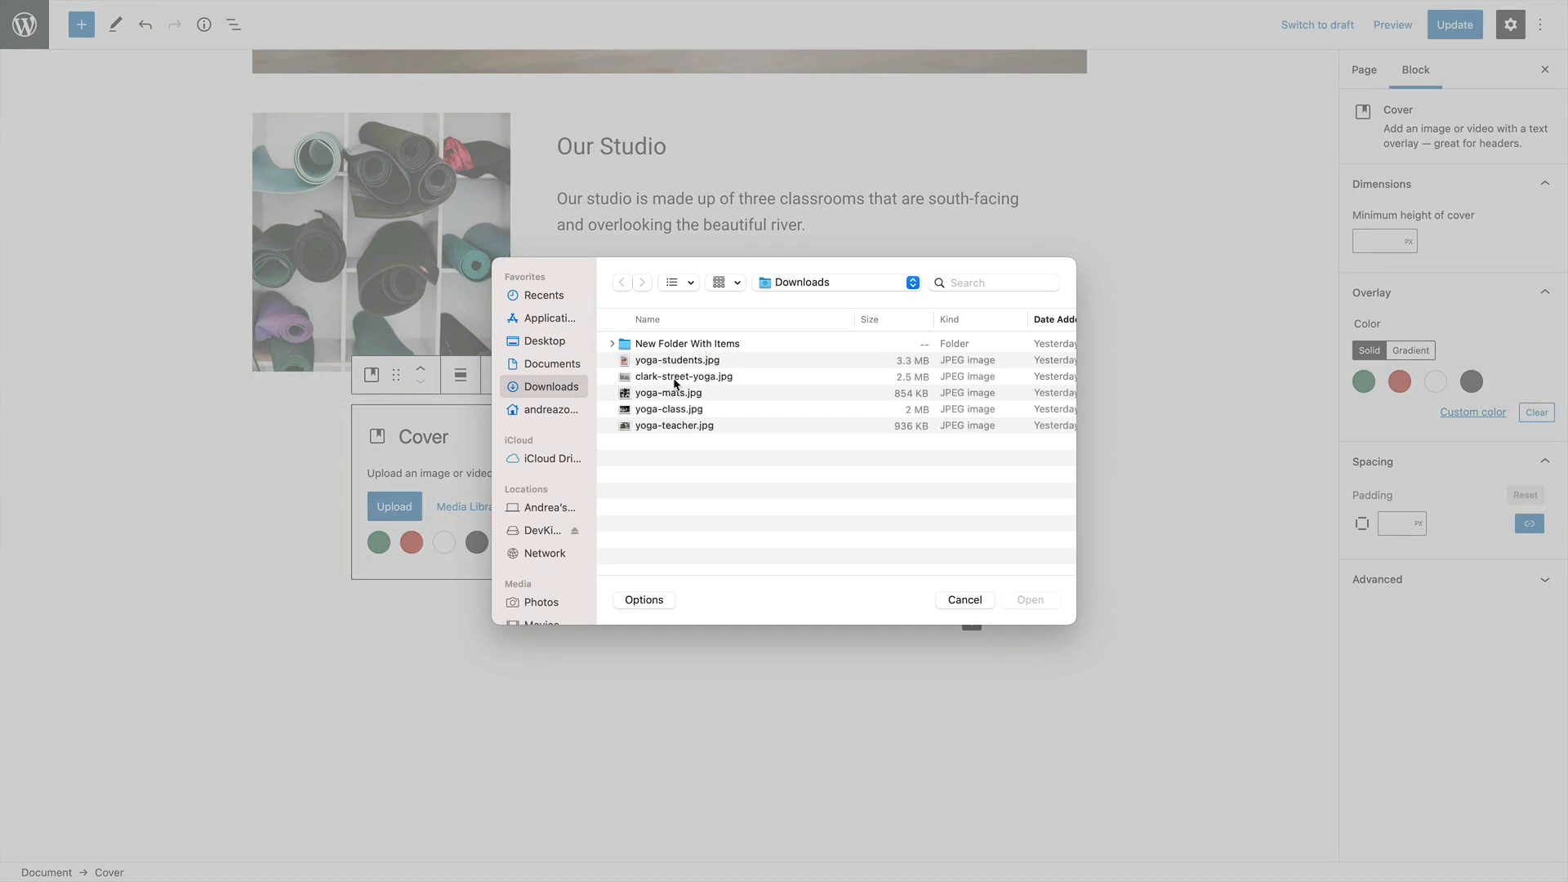
left_click(677, 378)
left_click(675, 410)
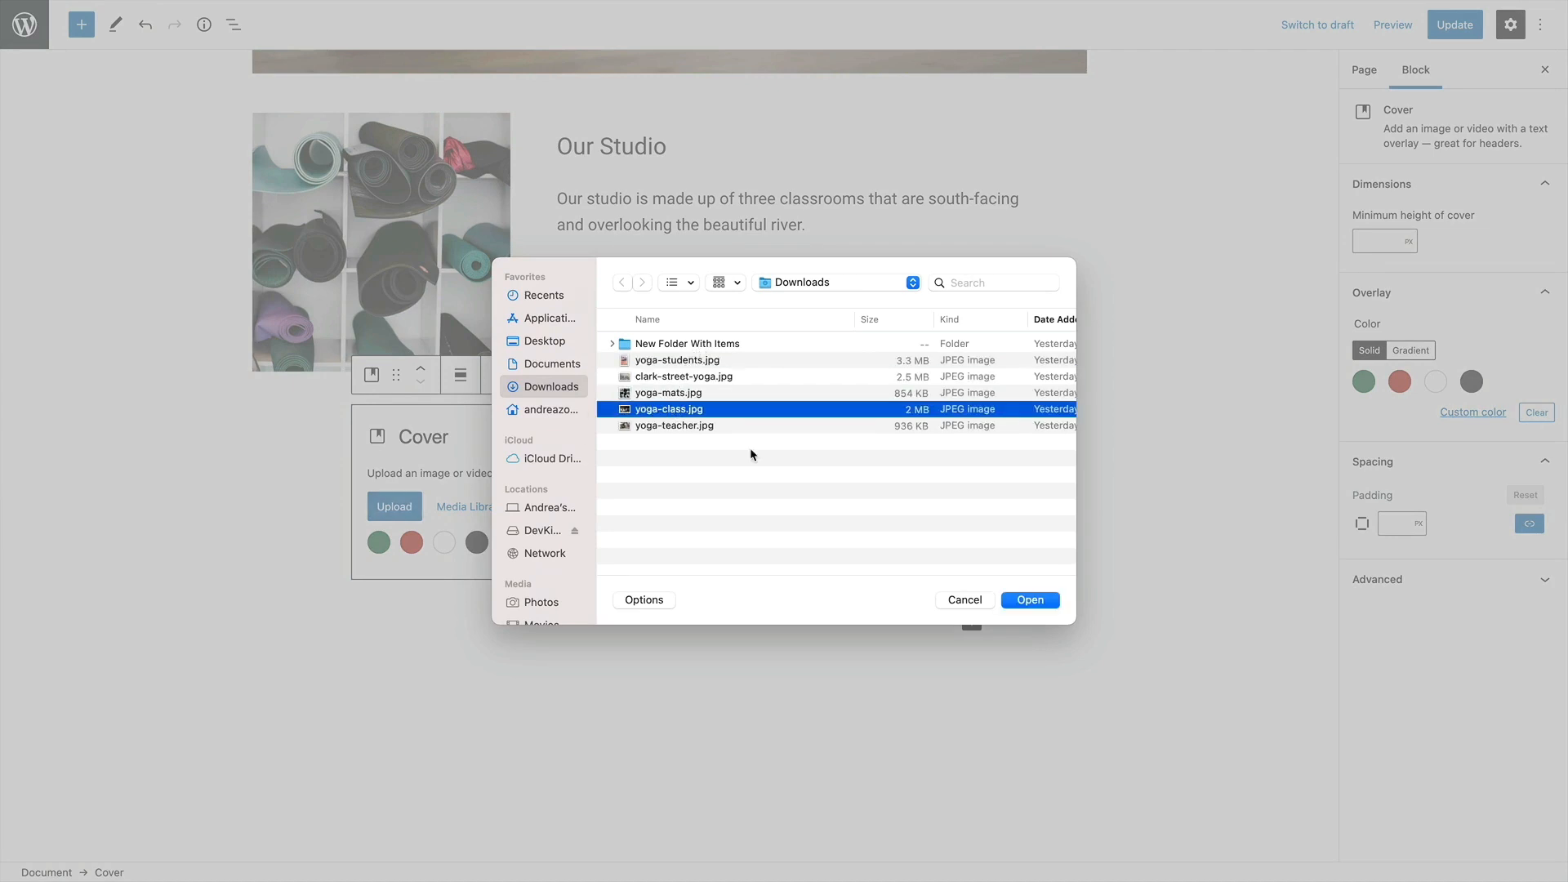
left_click(1021, 603)
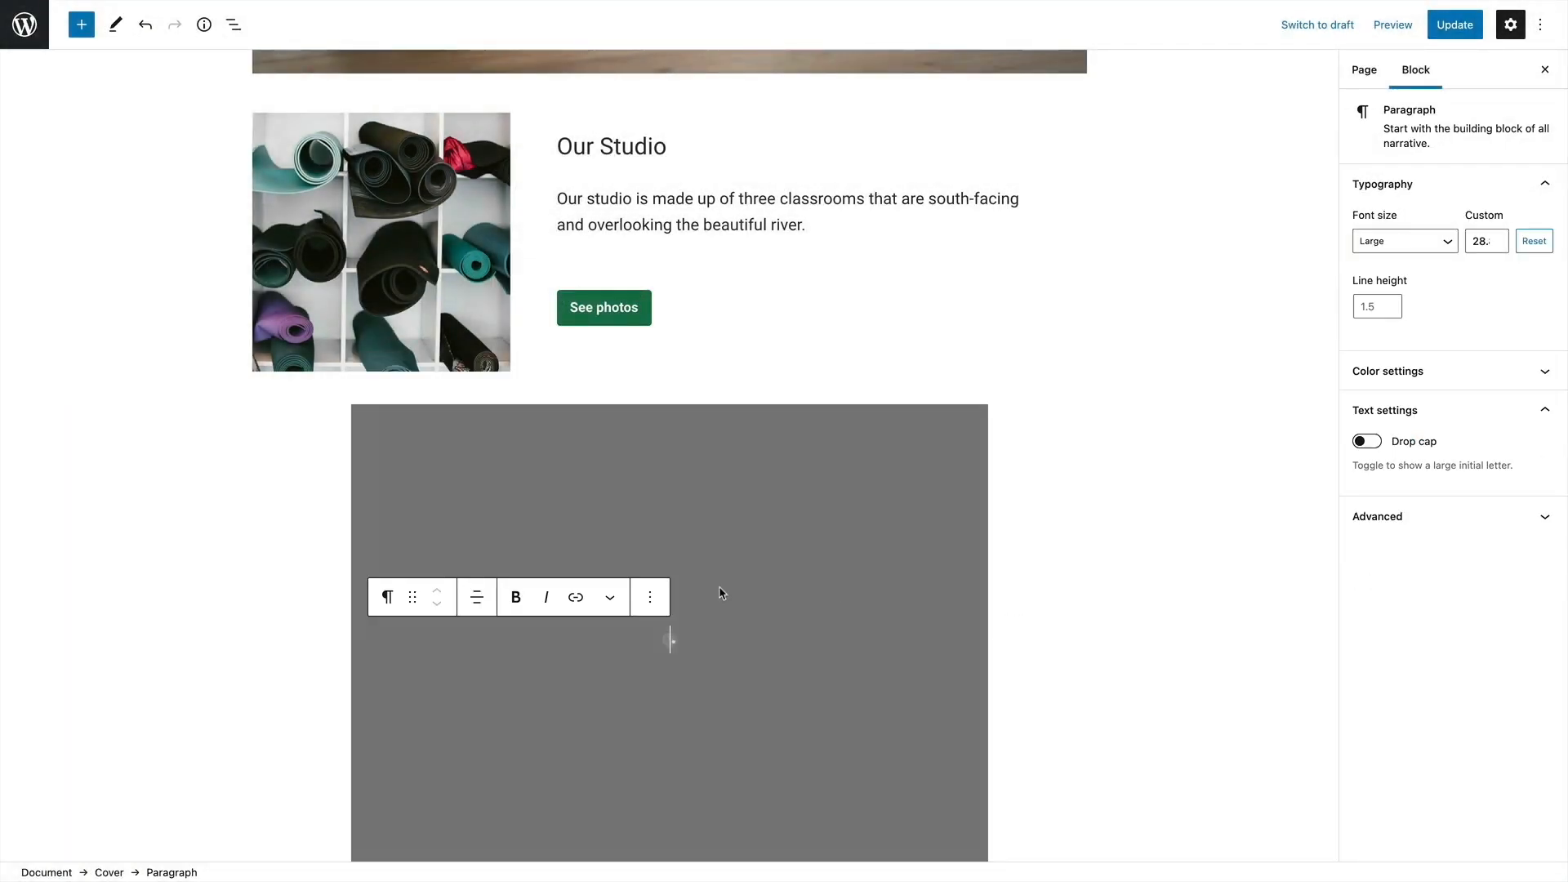
scroll(702, 593, "down", 3)
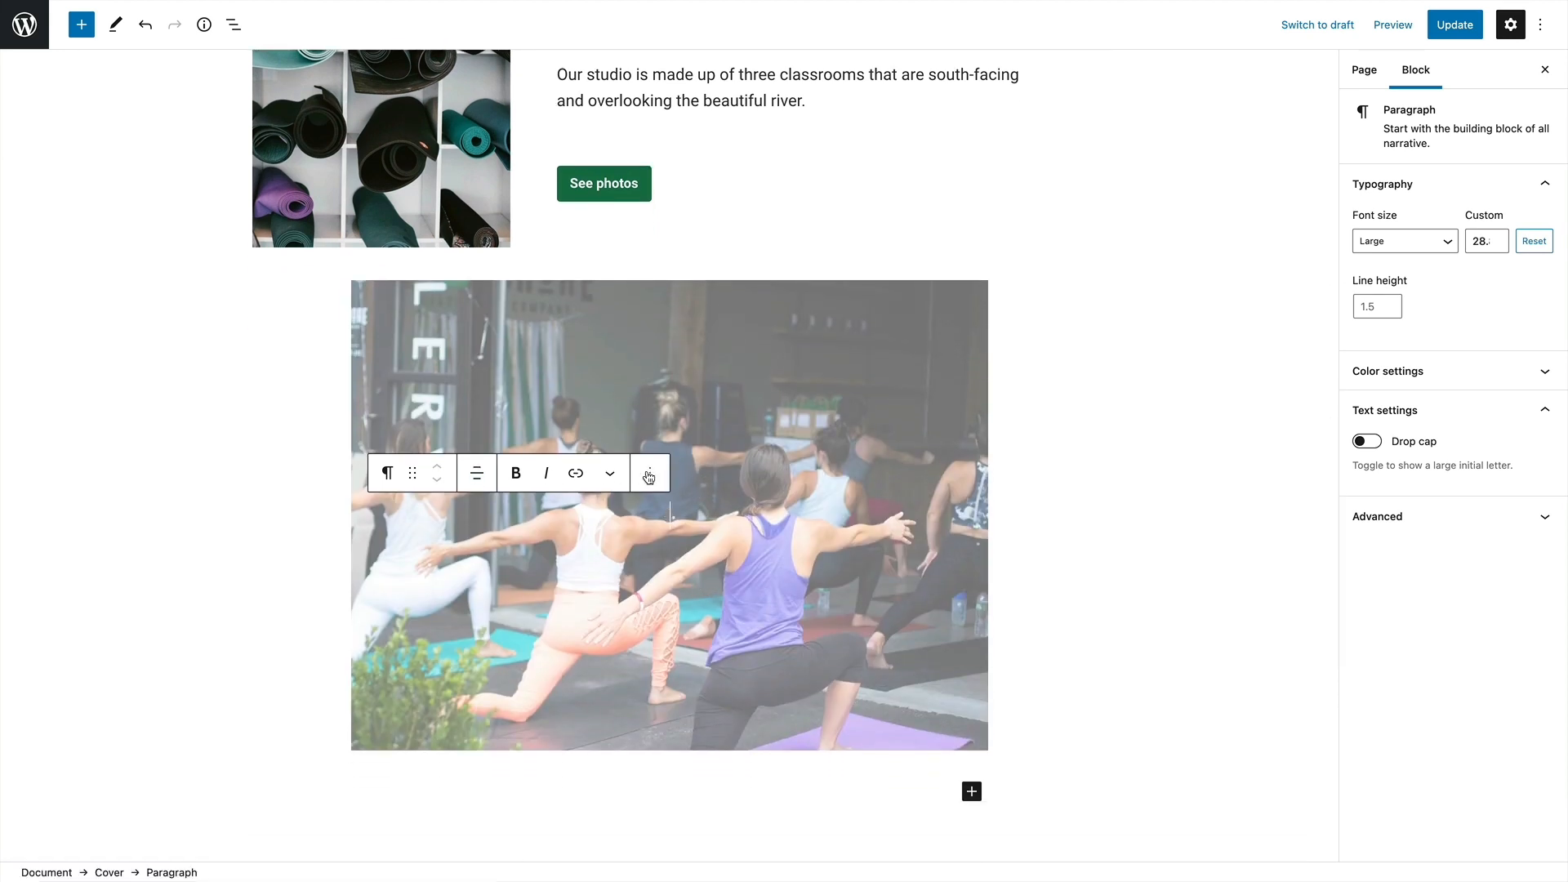
Set the Cover block's alignment to Full width
left_click(493, 604)
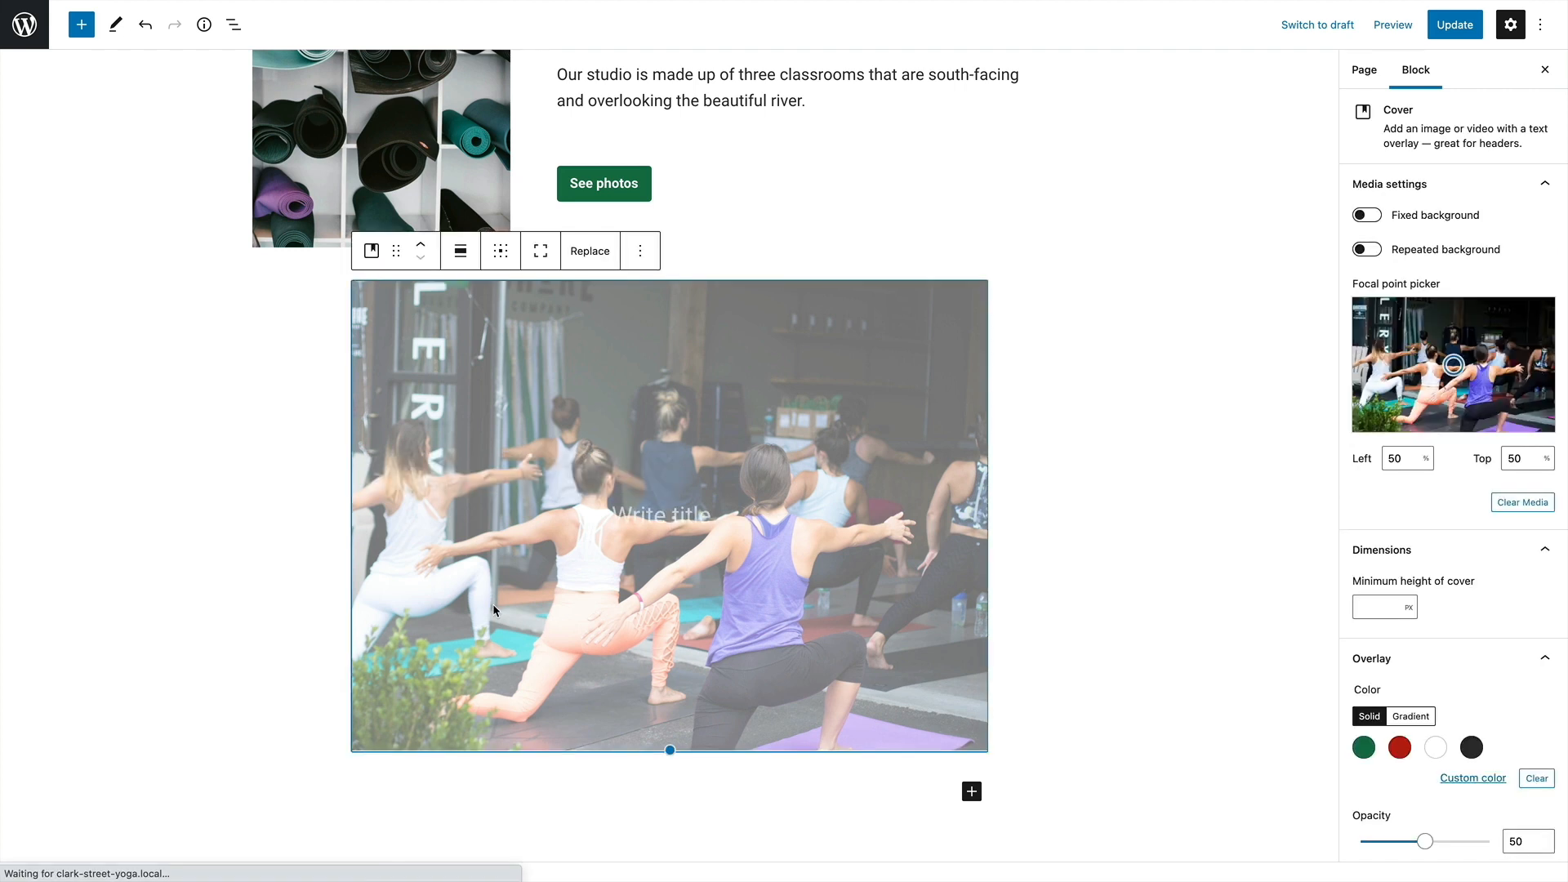
left_click(461, 250)
left_click(498, 425)
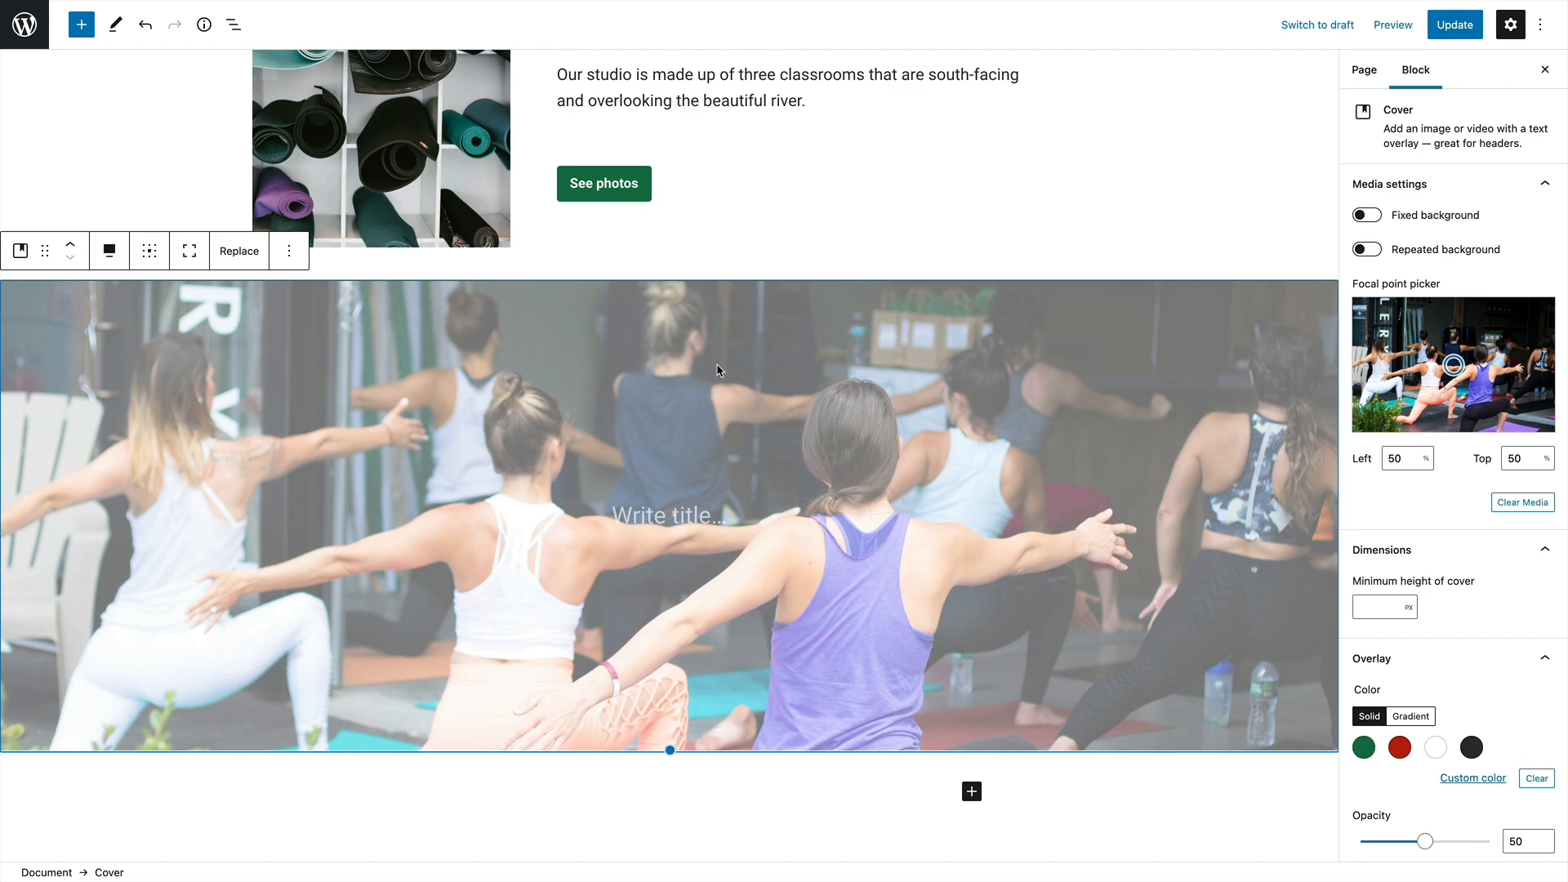
scroll(722, 313, "down", 1)
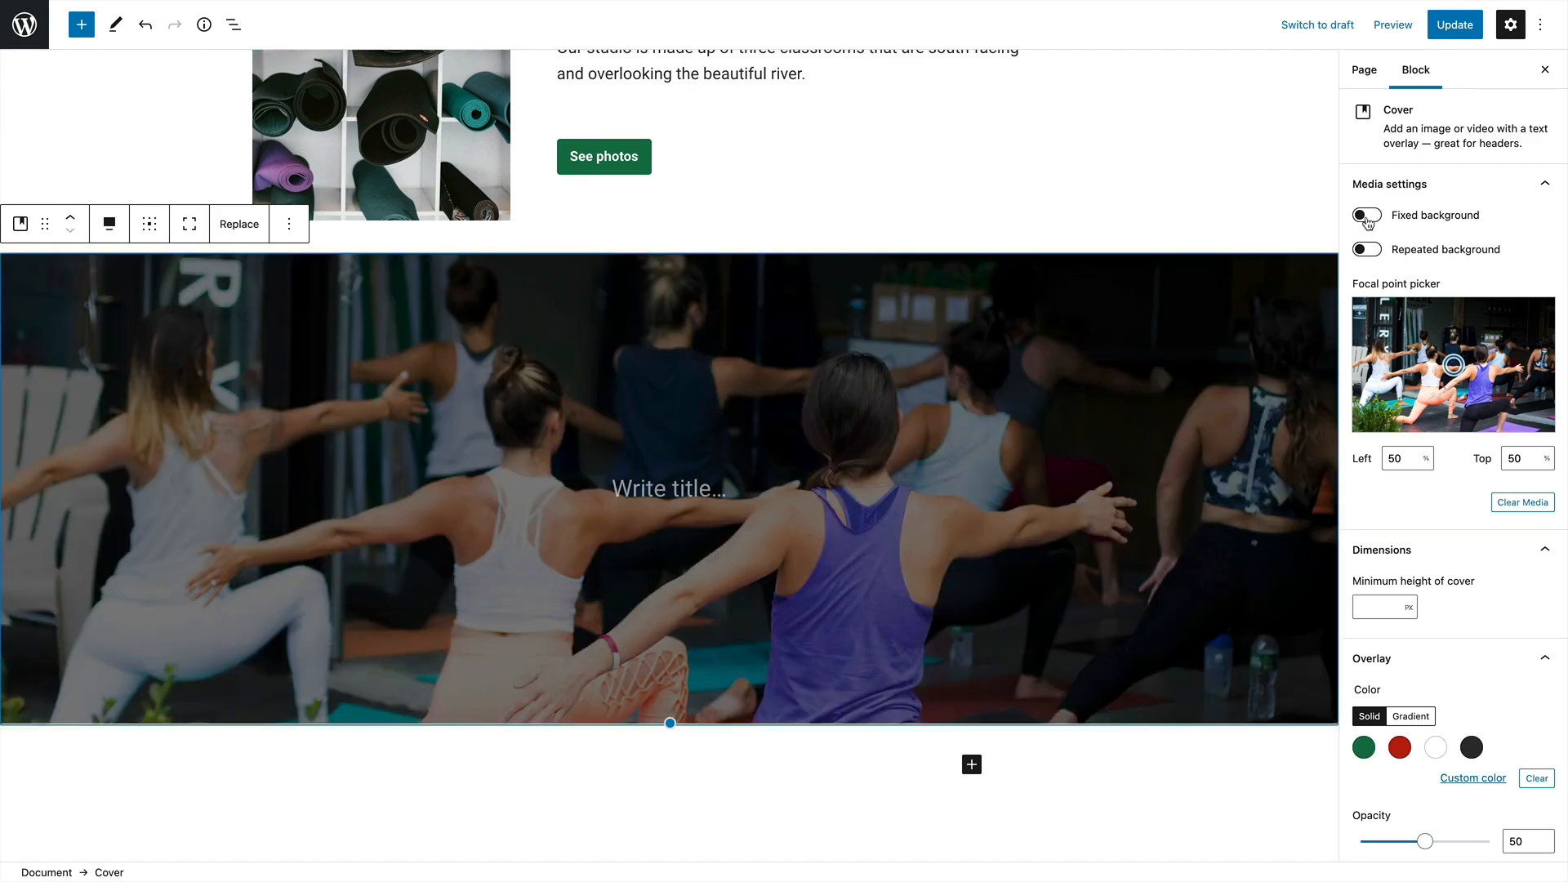
Try the fixed background and repeated background options on the Cover block, switching each off again
left_click(1368, 217)
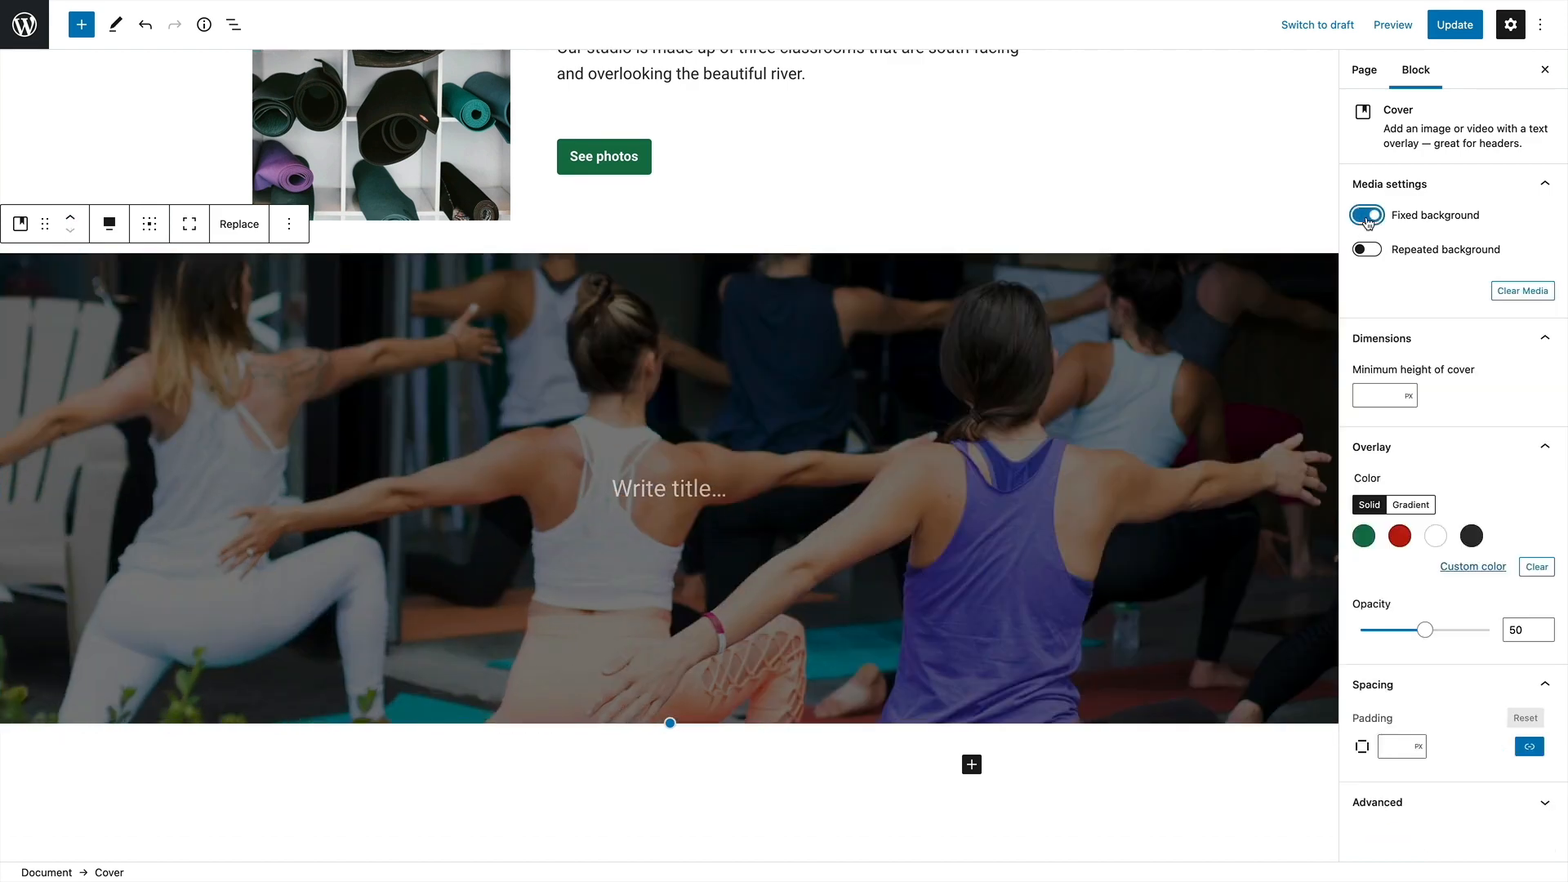
scroll(857, 296, "down", 4)
scroll(857, 294, "up", 6)
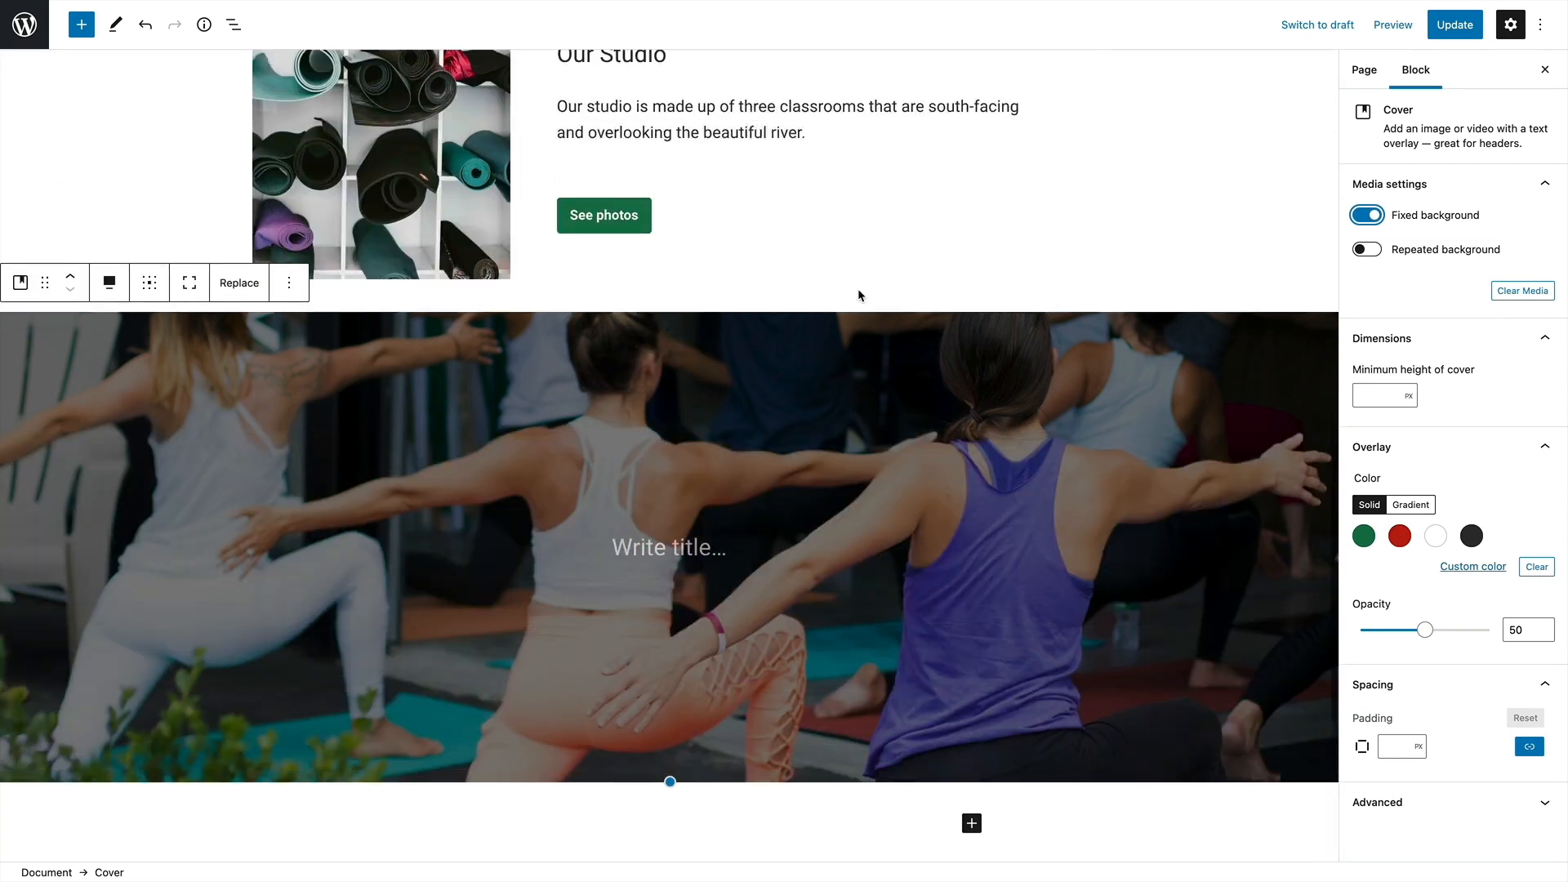
left_click(1366, 215)
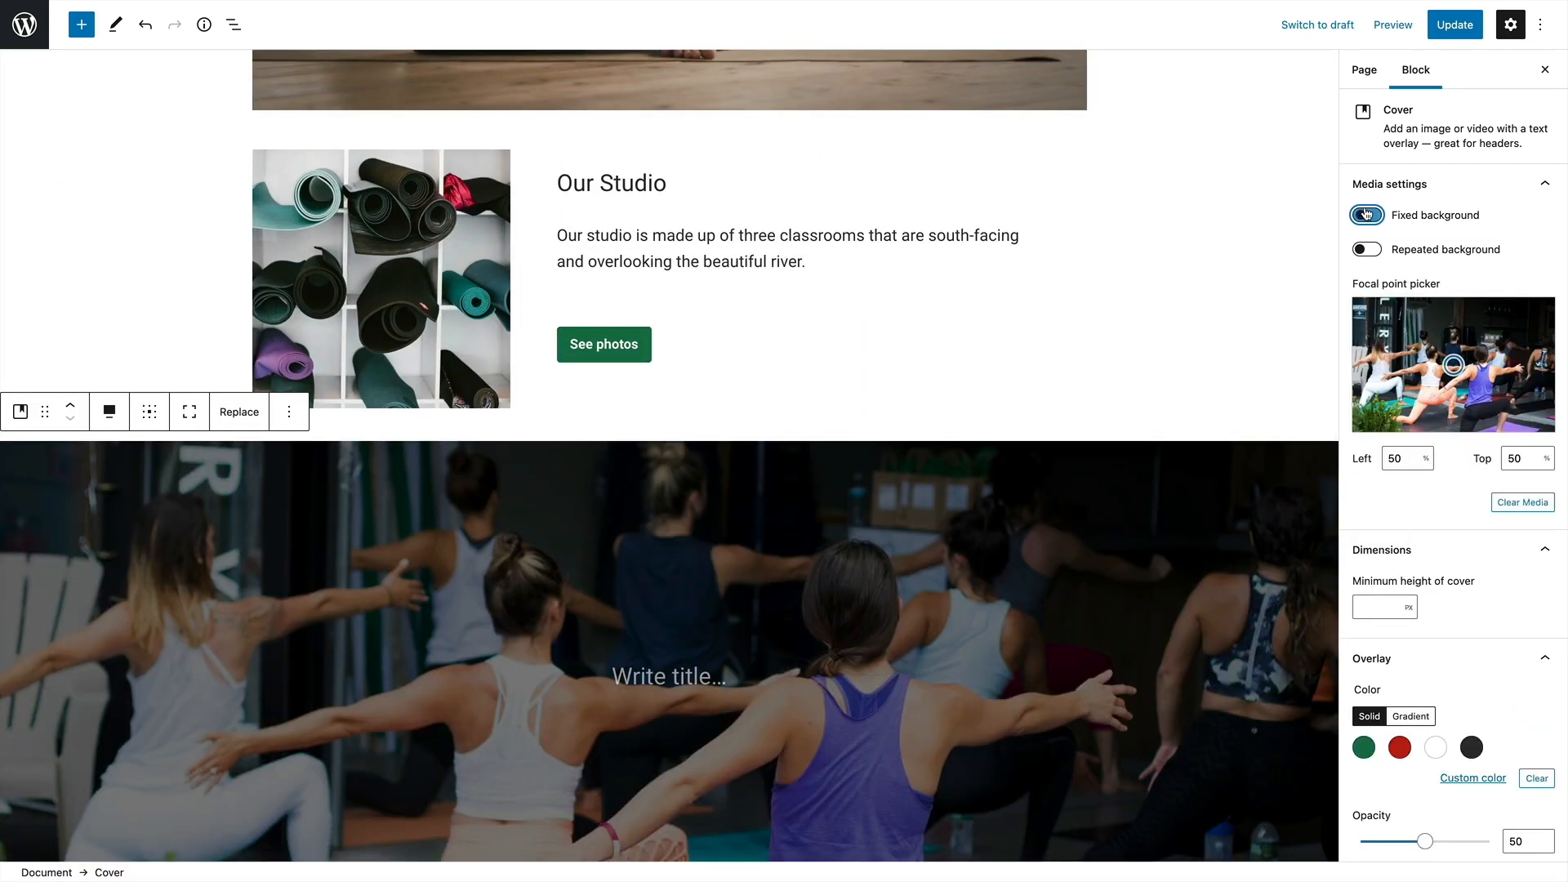
left_click(1368, 252)
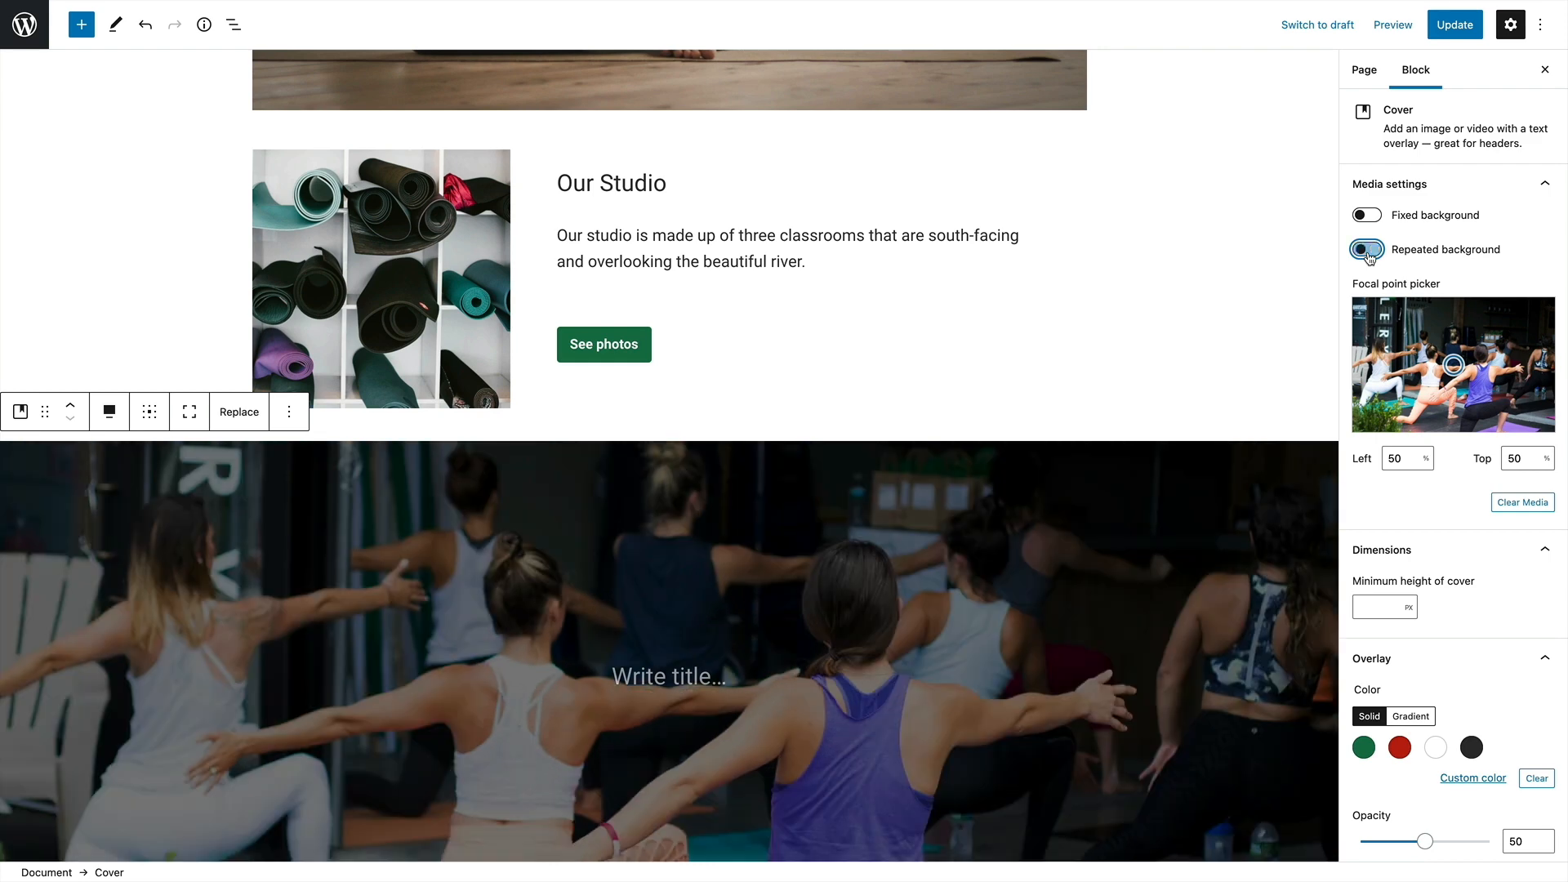
left_click(1368, 251)
Move the cover image's focal point to 42% from the left and 19% from the top
left_click_drag(1453, 357, 1437, 315)
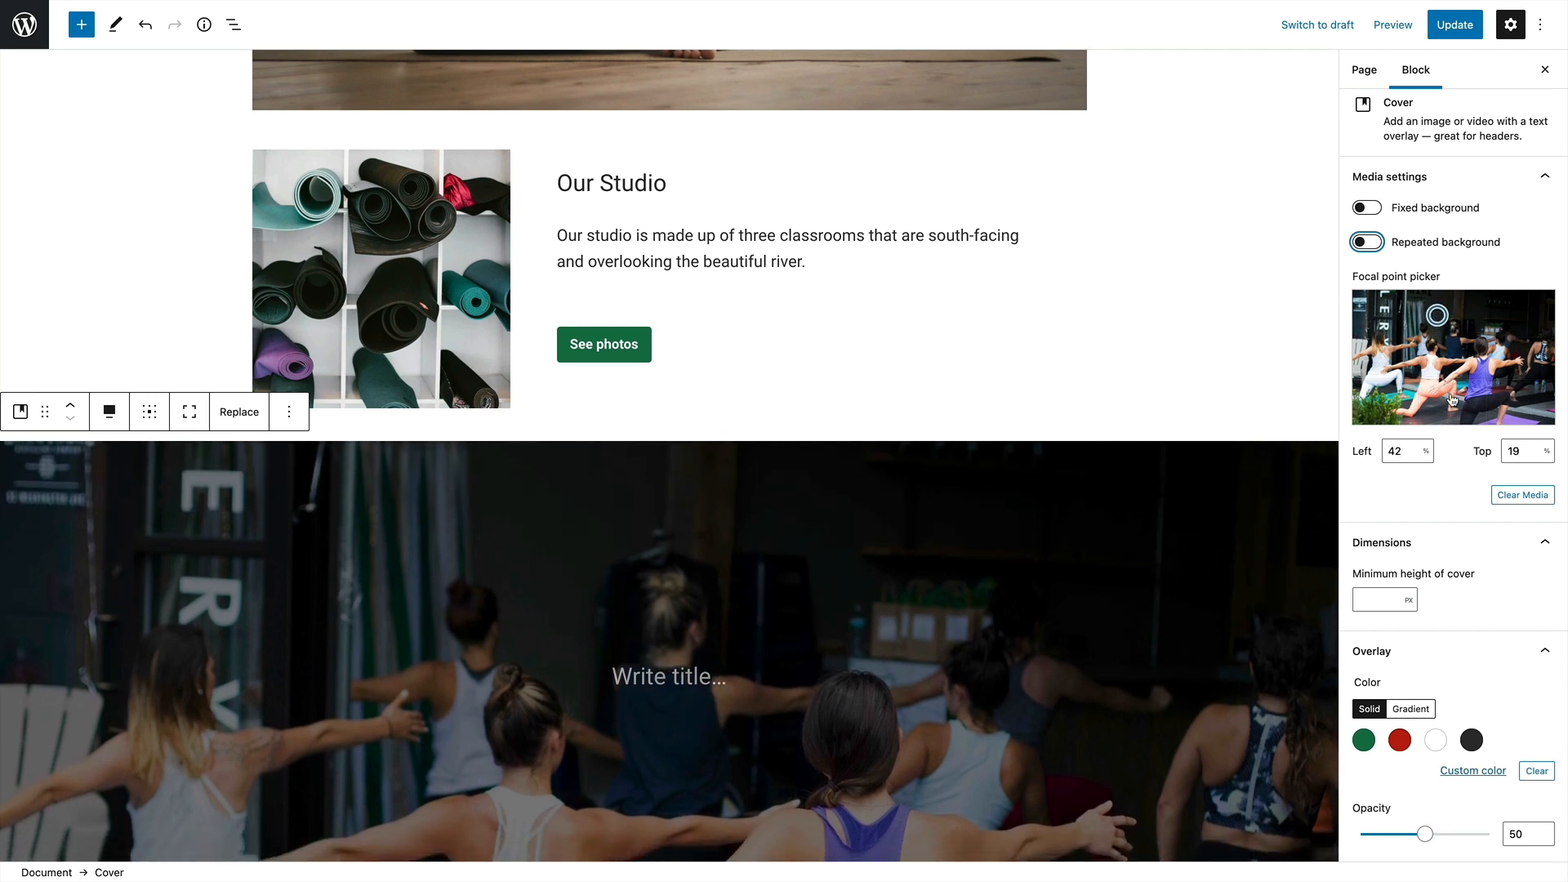
scroll(1396, 555, "down", 2)
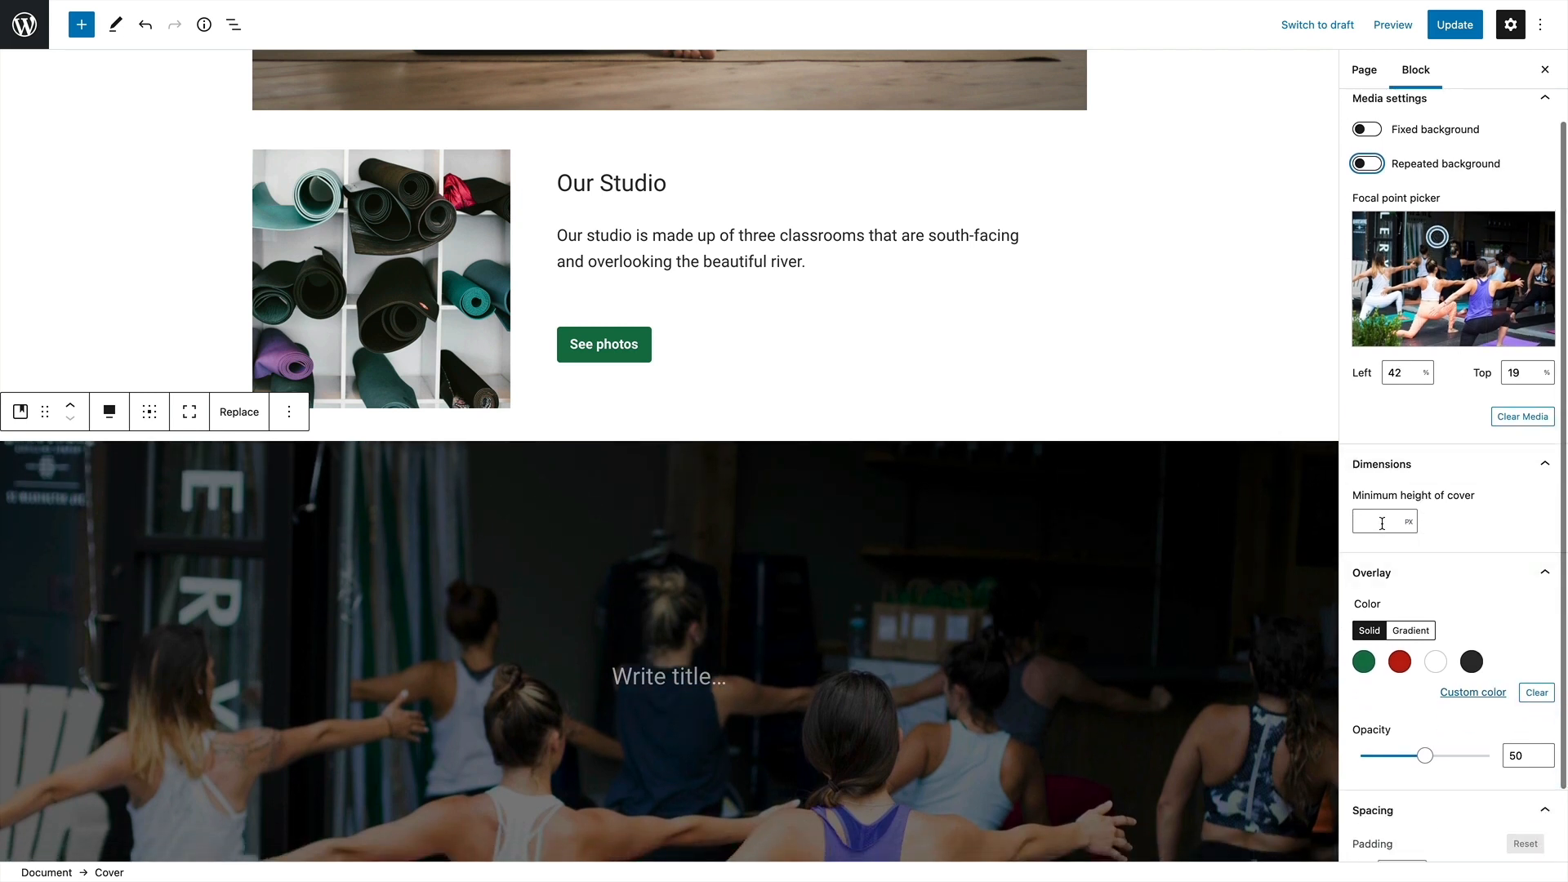
left_click(1388, 524)
Write "Our Philosophy" and "Find out more about how we view holistic wellness." on the cover, with an unlabelled button beneath
scroll(1232, 383, "down", 3)
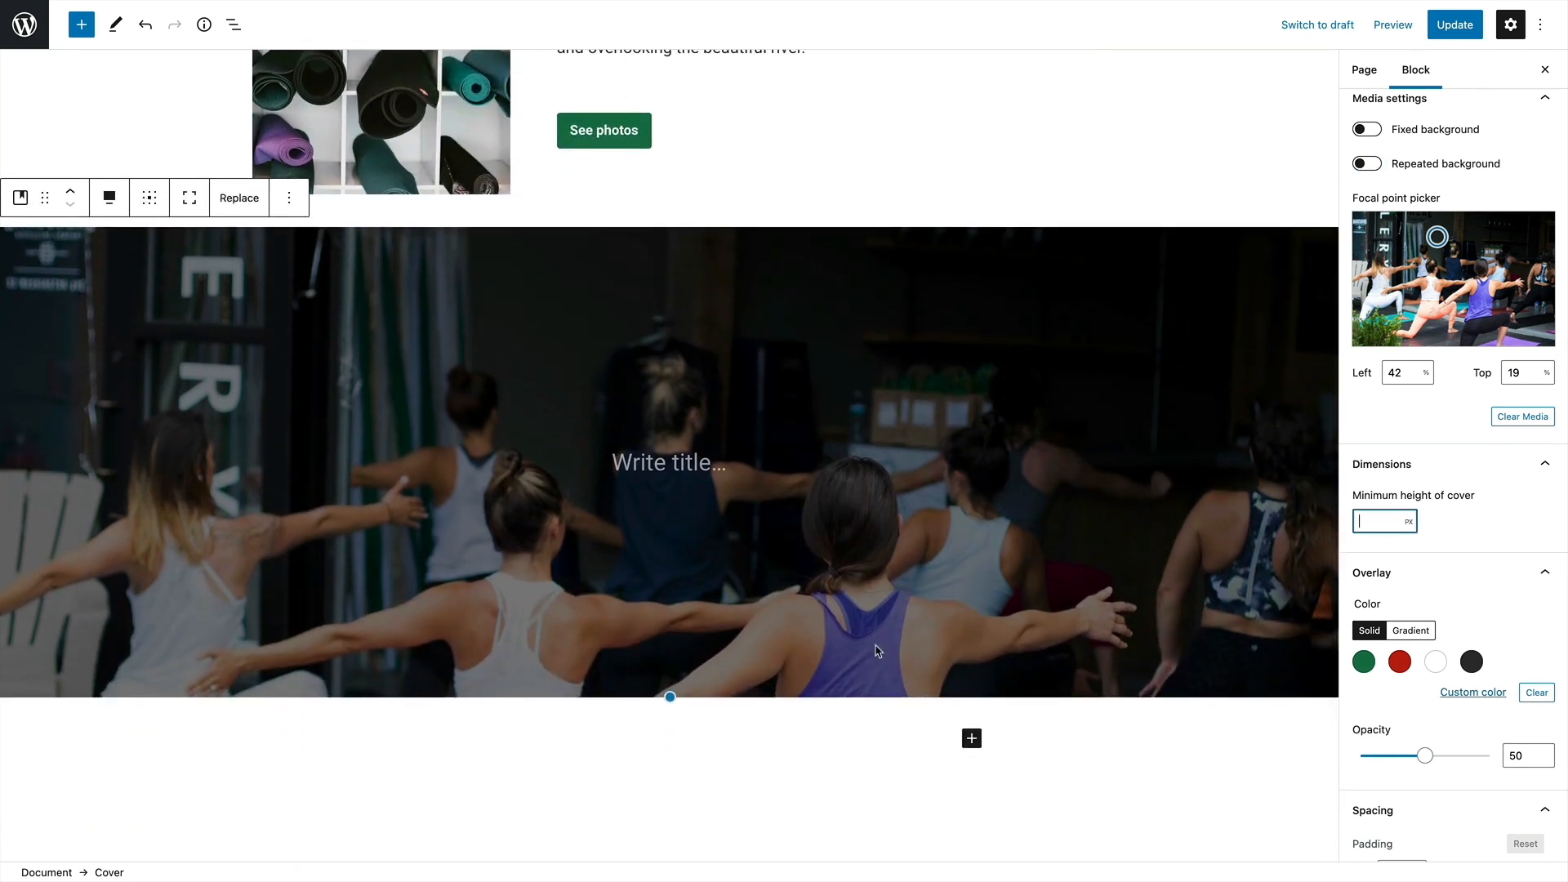
left_click(660, 465)
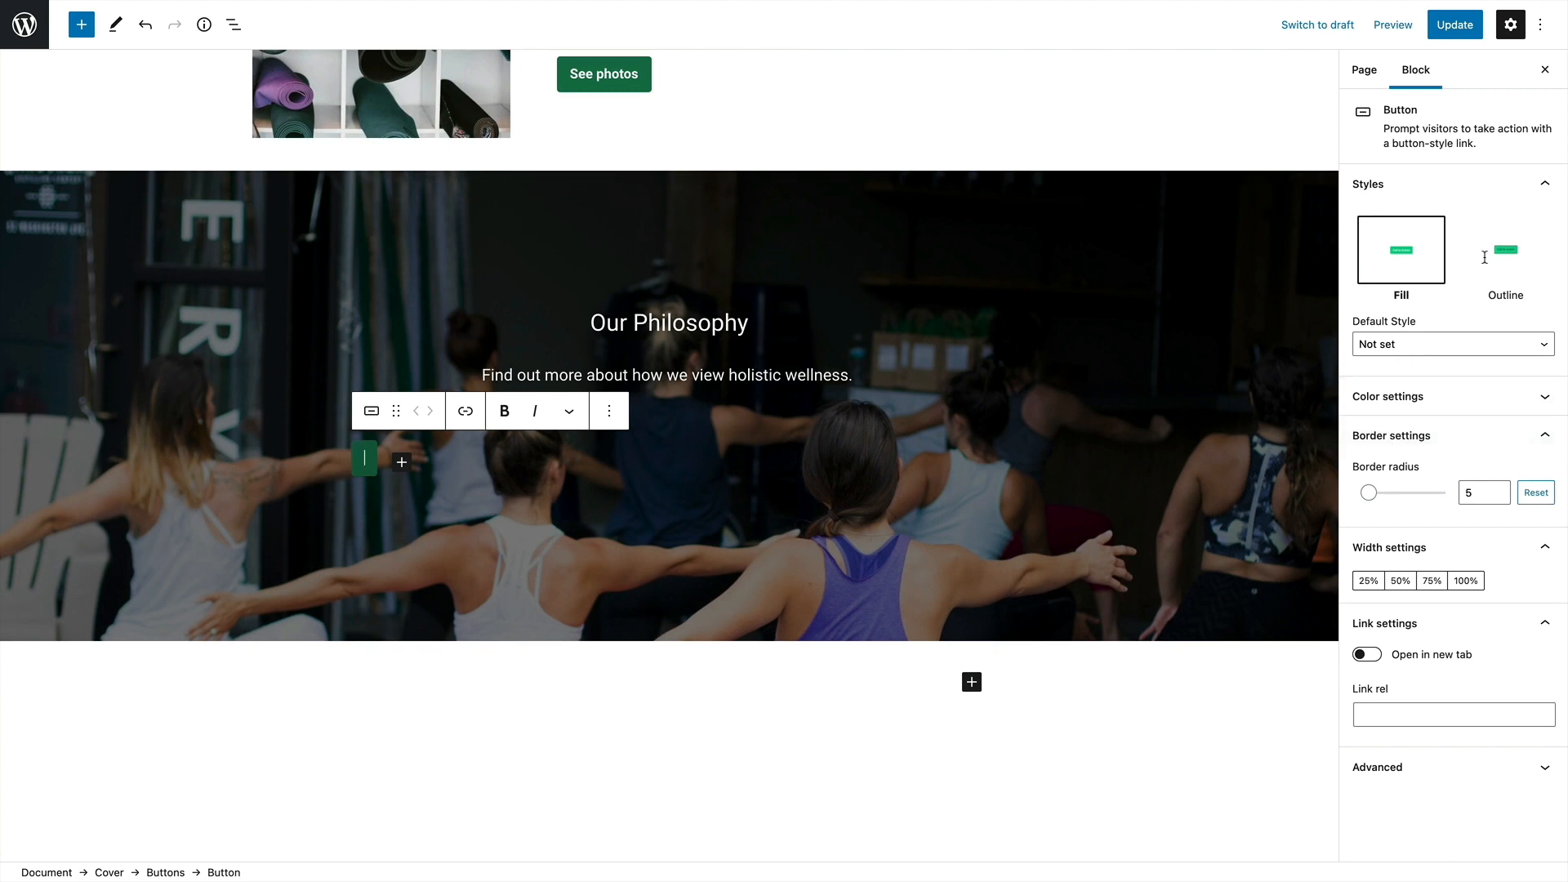
Try the Outline style on the cover's button and return it to Fill
left_click(1505, 257)
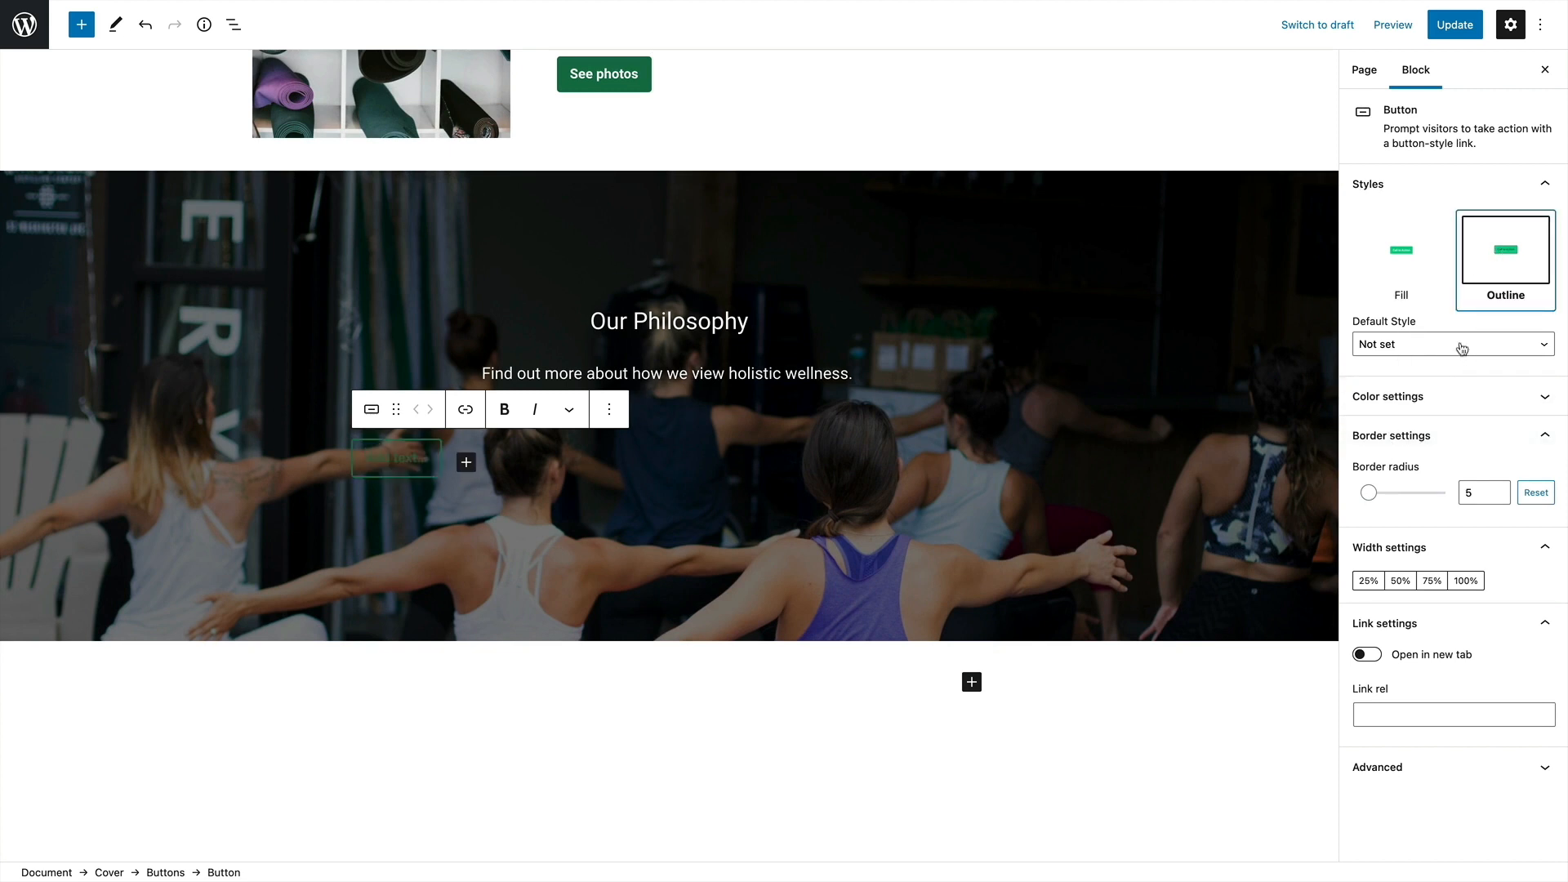
left_click(1401, 249)
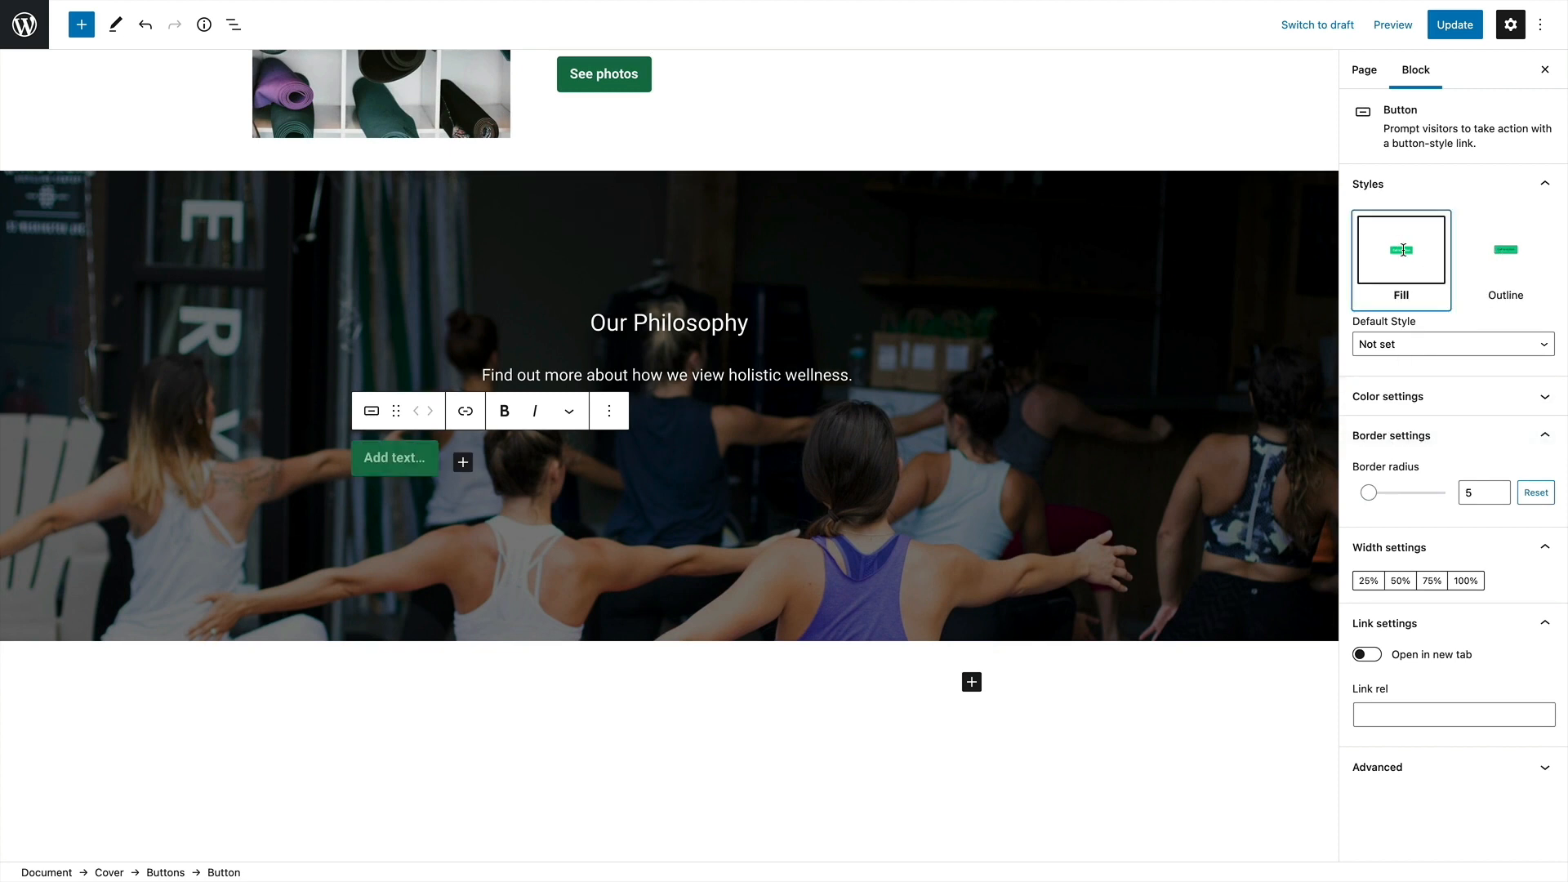
Reduce the border radius of the cover's button to 0
left_click(1402, 347)
left_click(1388, 345)
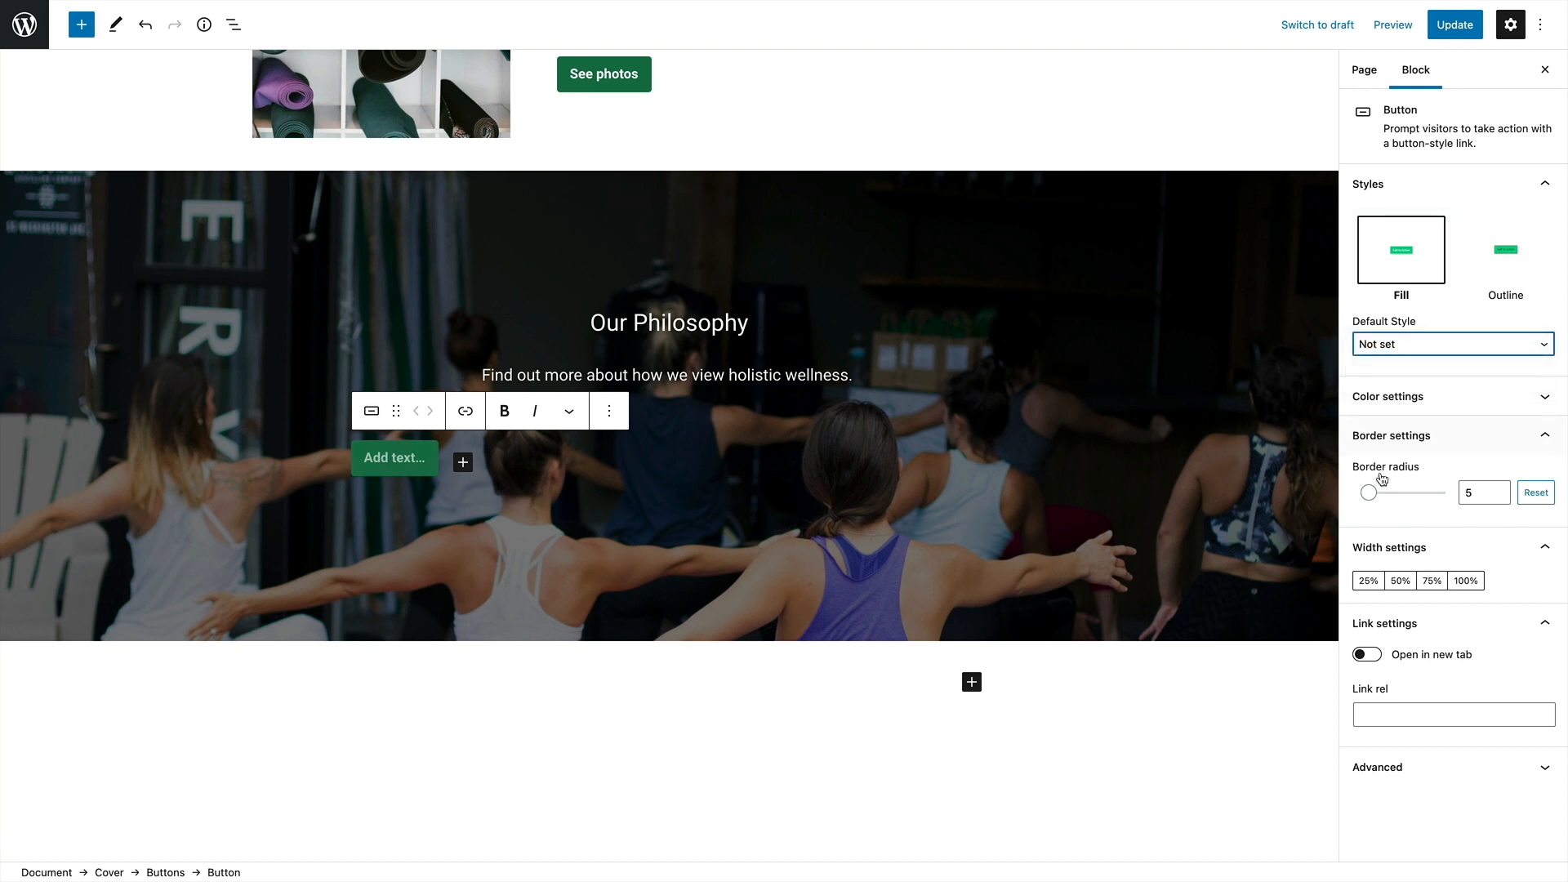
mouse_move(1375, 490)
left_mouse_down()
mouse_move(1410, 491)
mouse_move(1346, 499)
left_mouse_up()
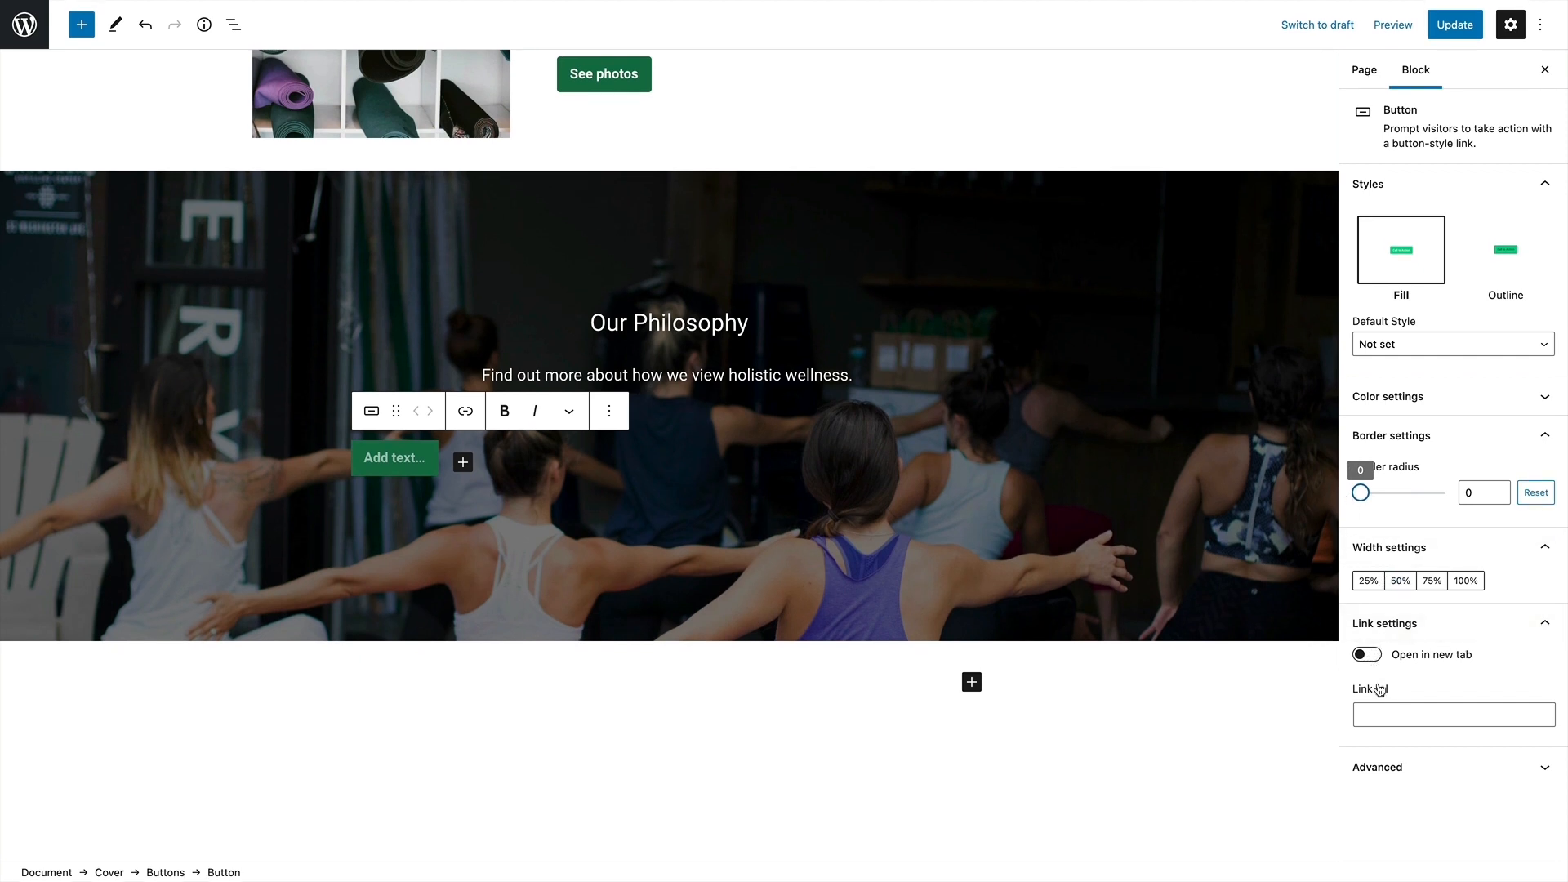
Give the cover's button black text on a solid white background
left_click(1423, 401)
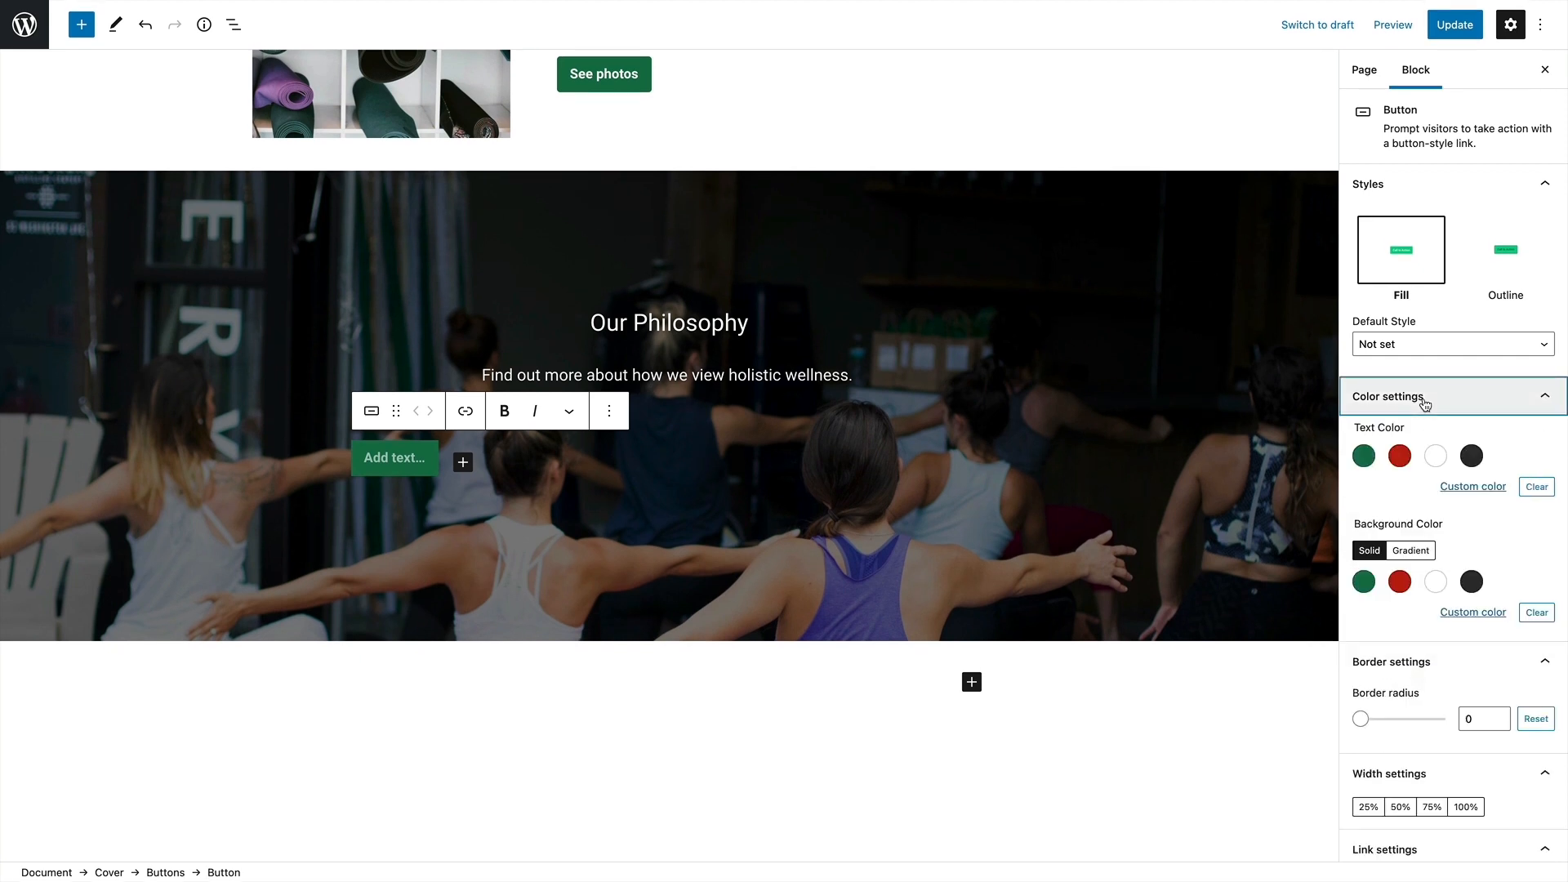
left_click(1437, 457)
left_click(1435, 582)
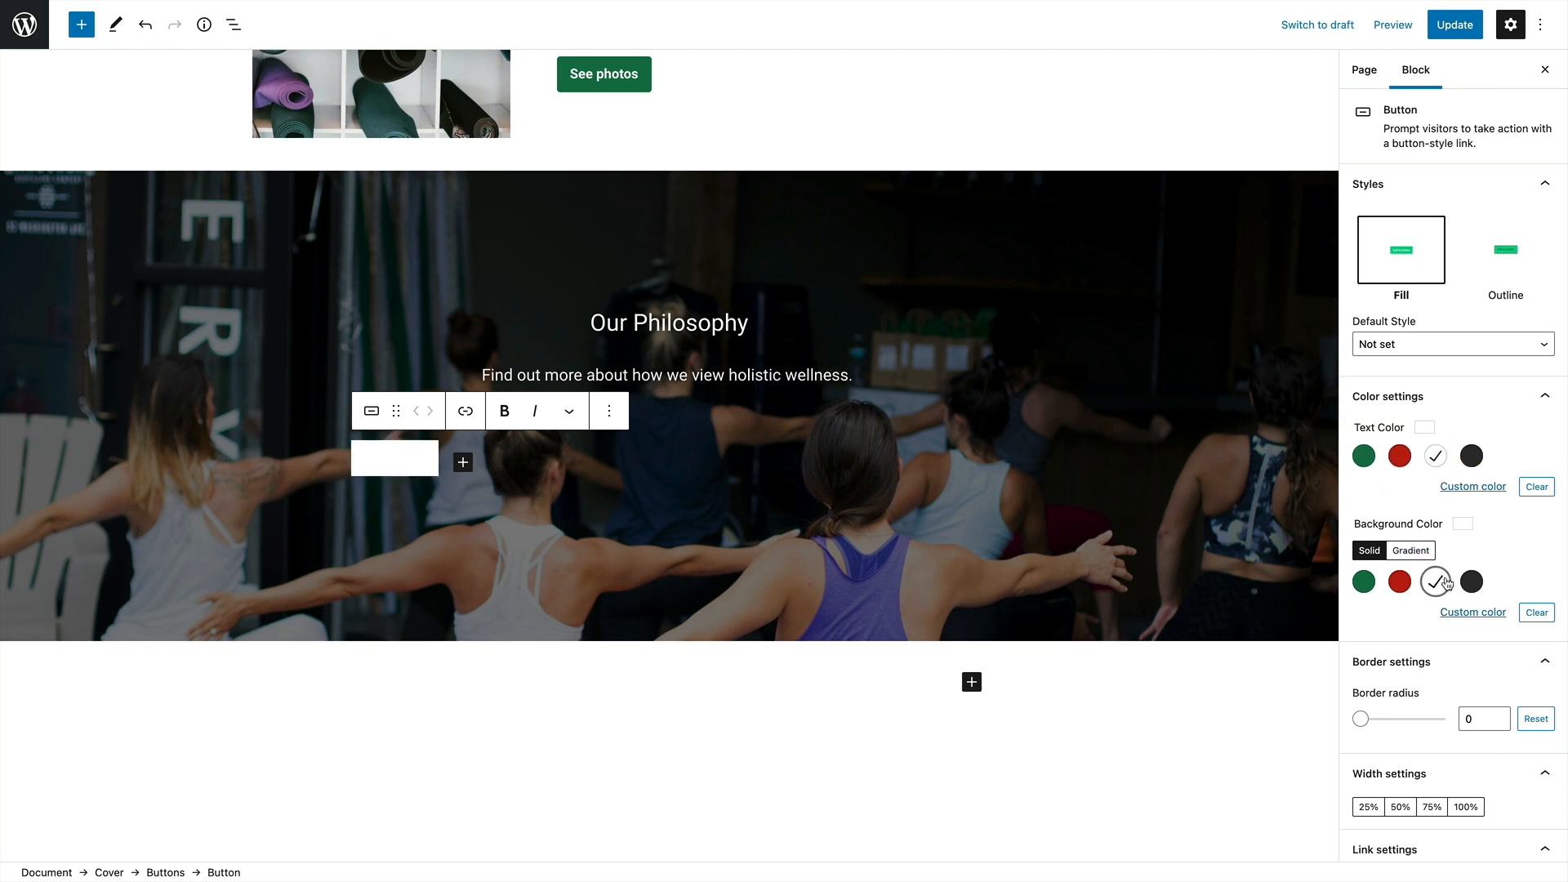
left_click(1469, 459)
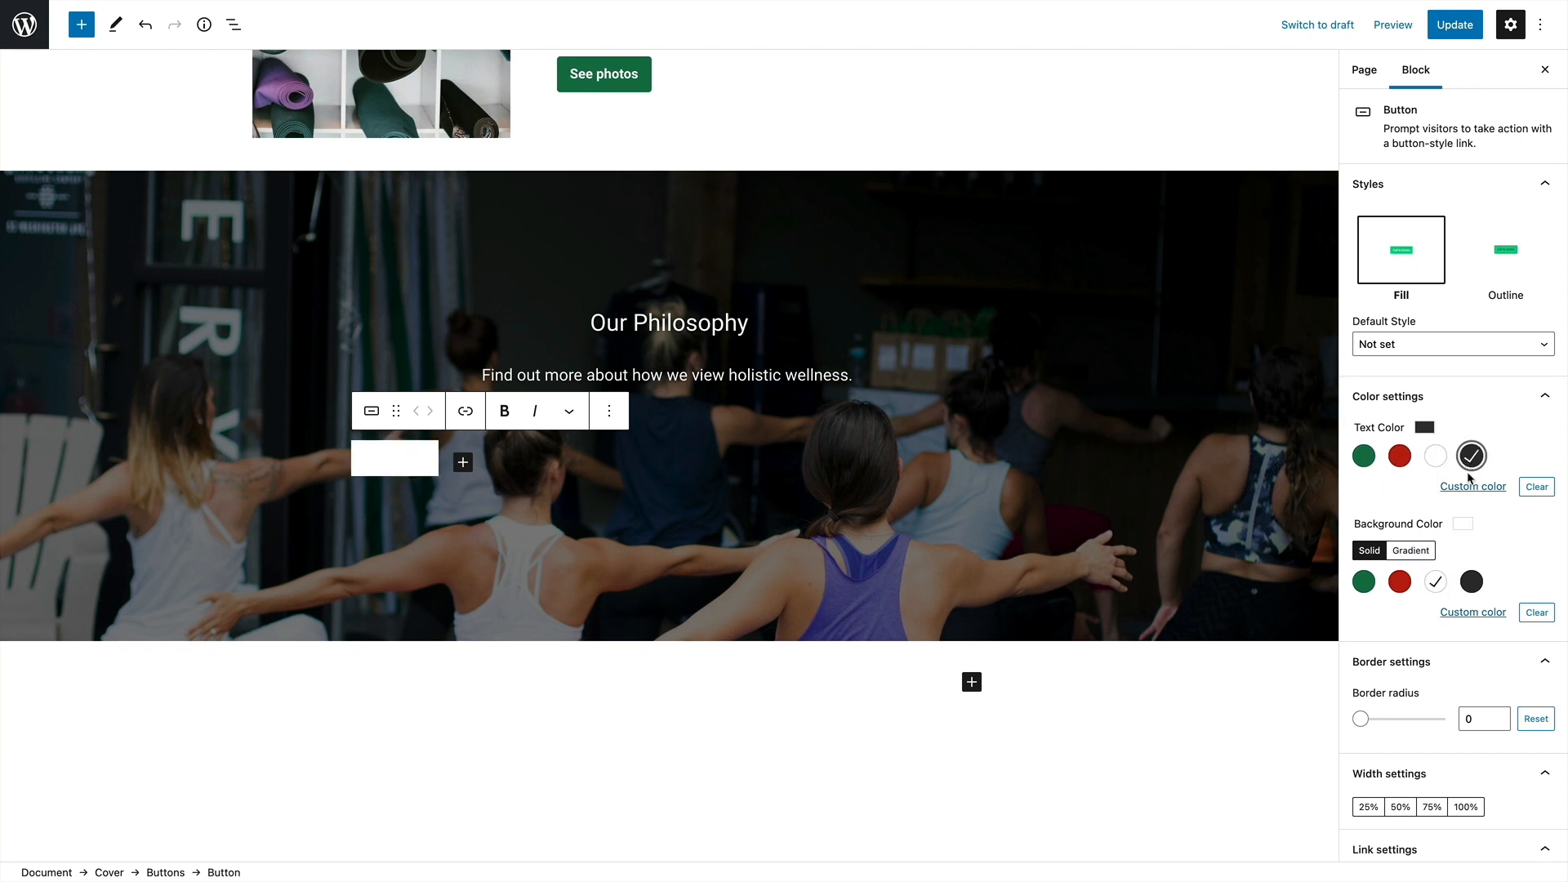
Label the cover's white button "Find out more"
left_click(397, 462)
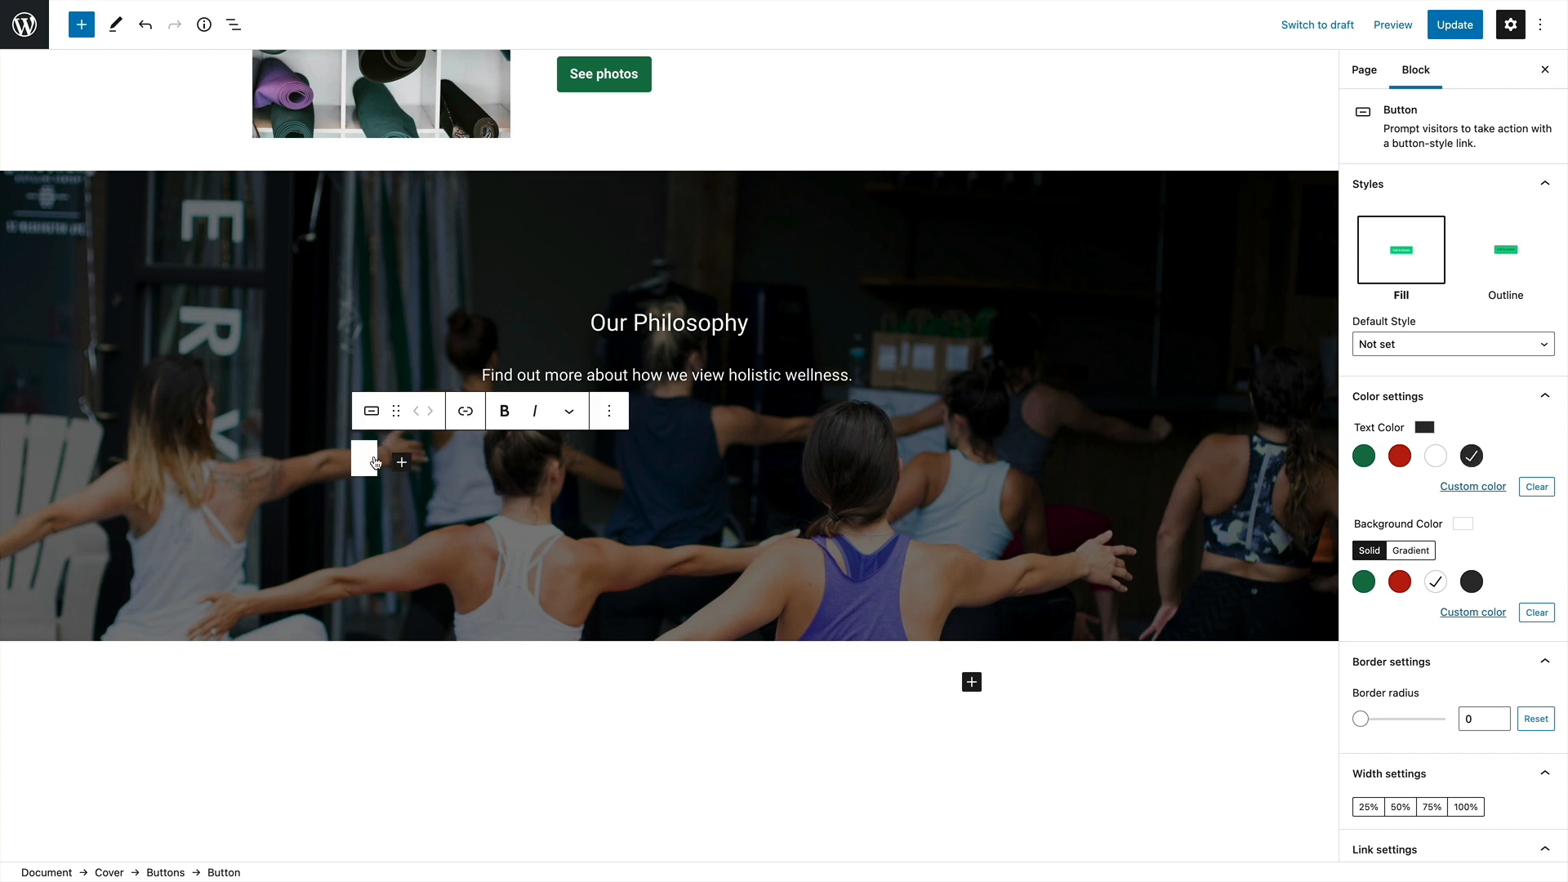
type("Find out more")
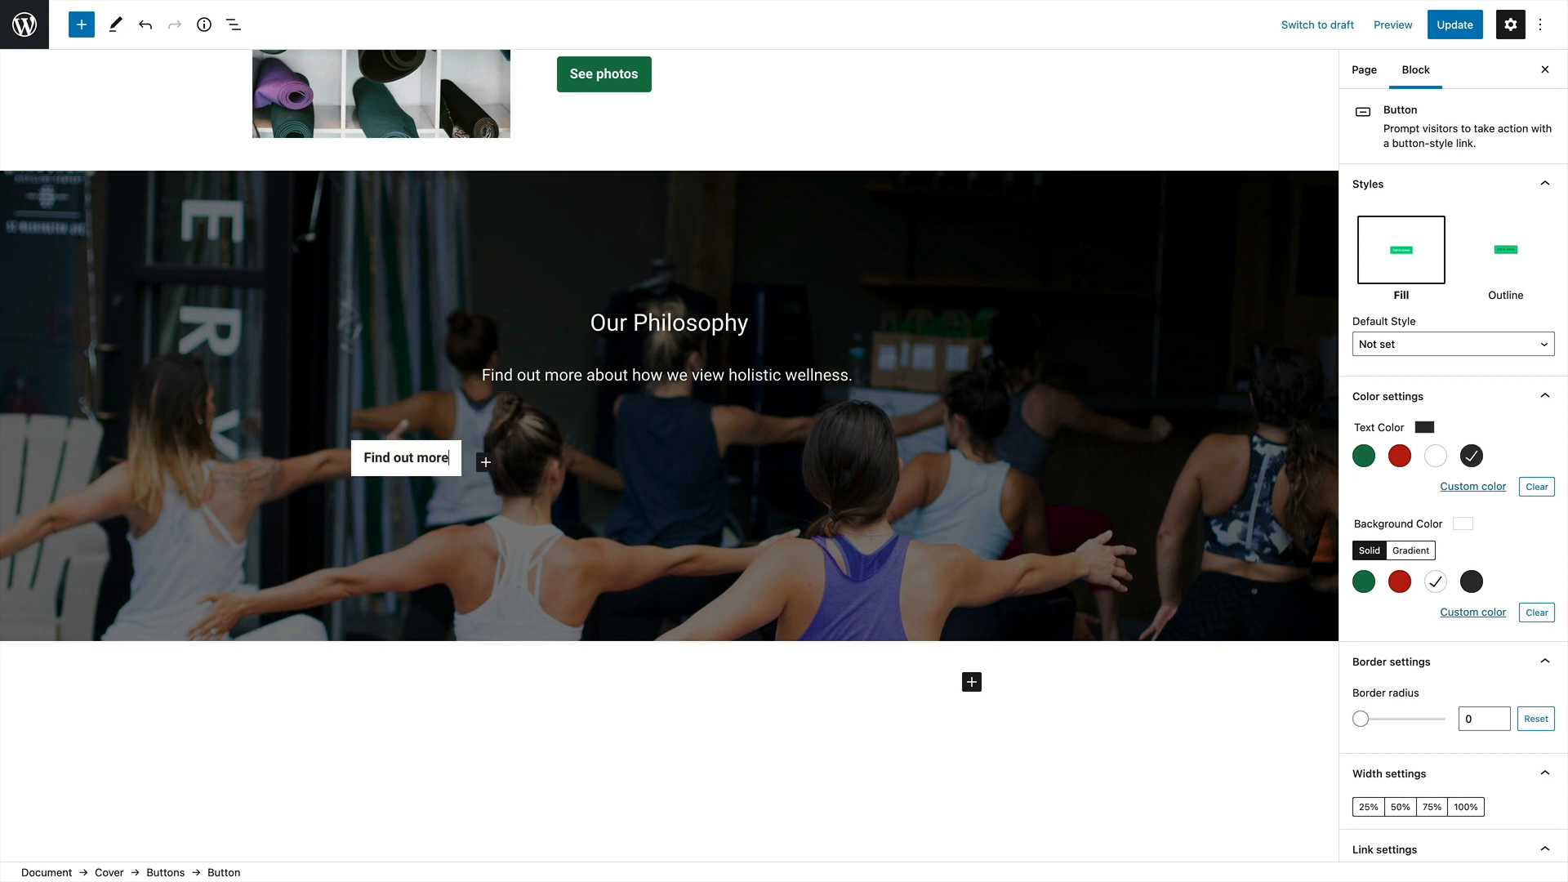
left_click(693, 478)
Review the page layout from the title and opening heading down to the Our Philosophy cover
scroll(690, 408, "down", 1)
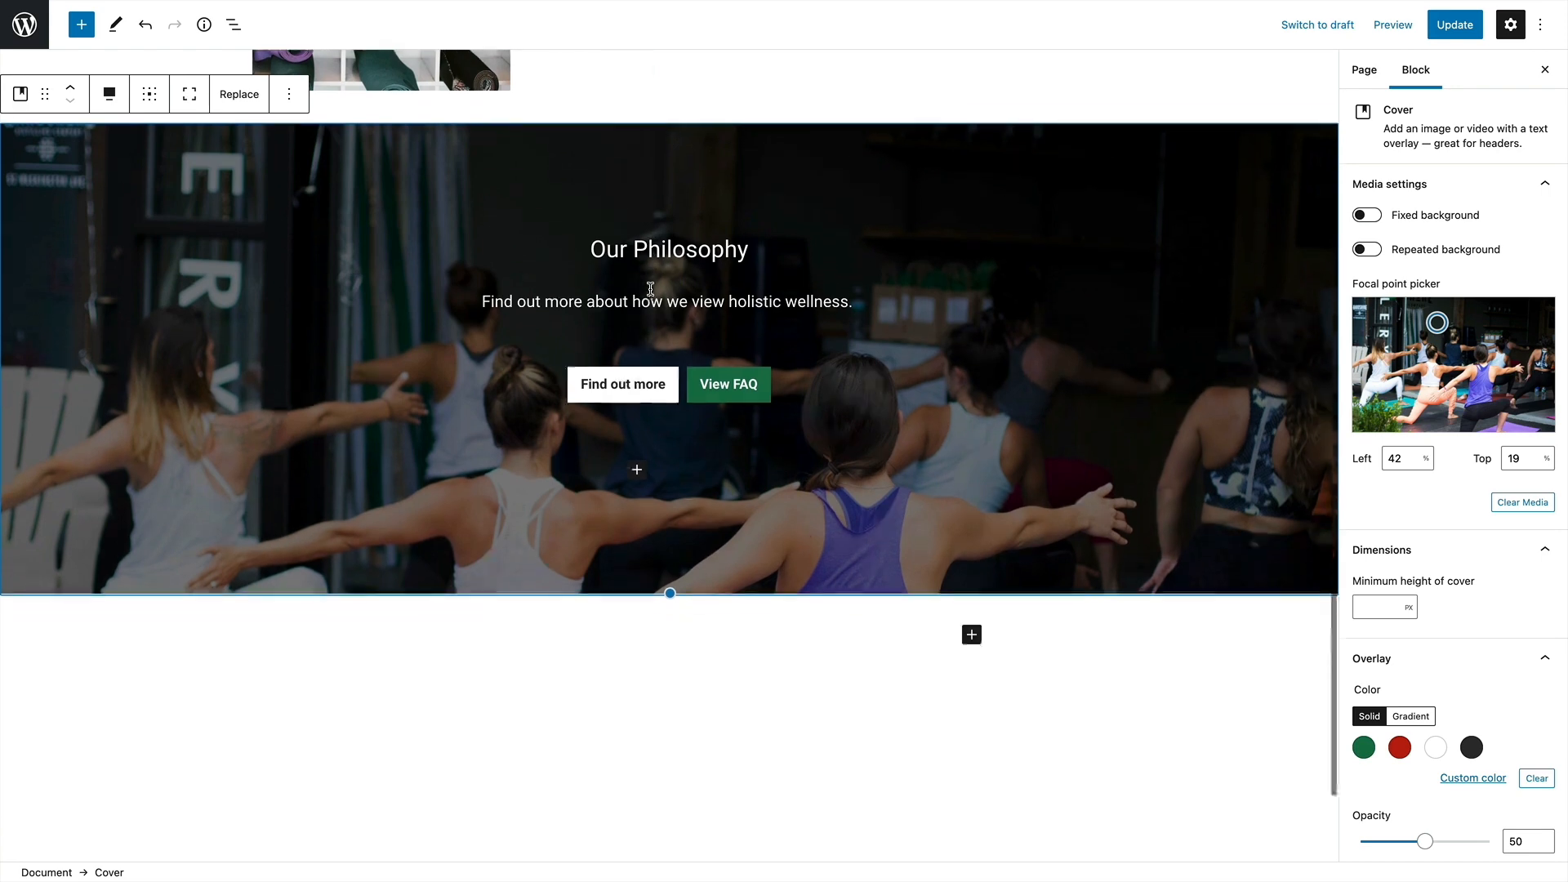
scroll(739, 431, "down", 2)
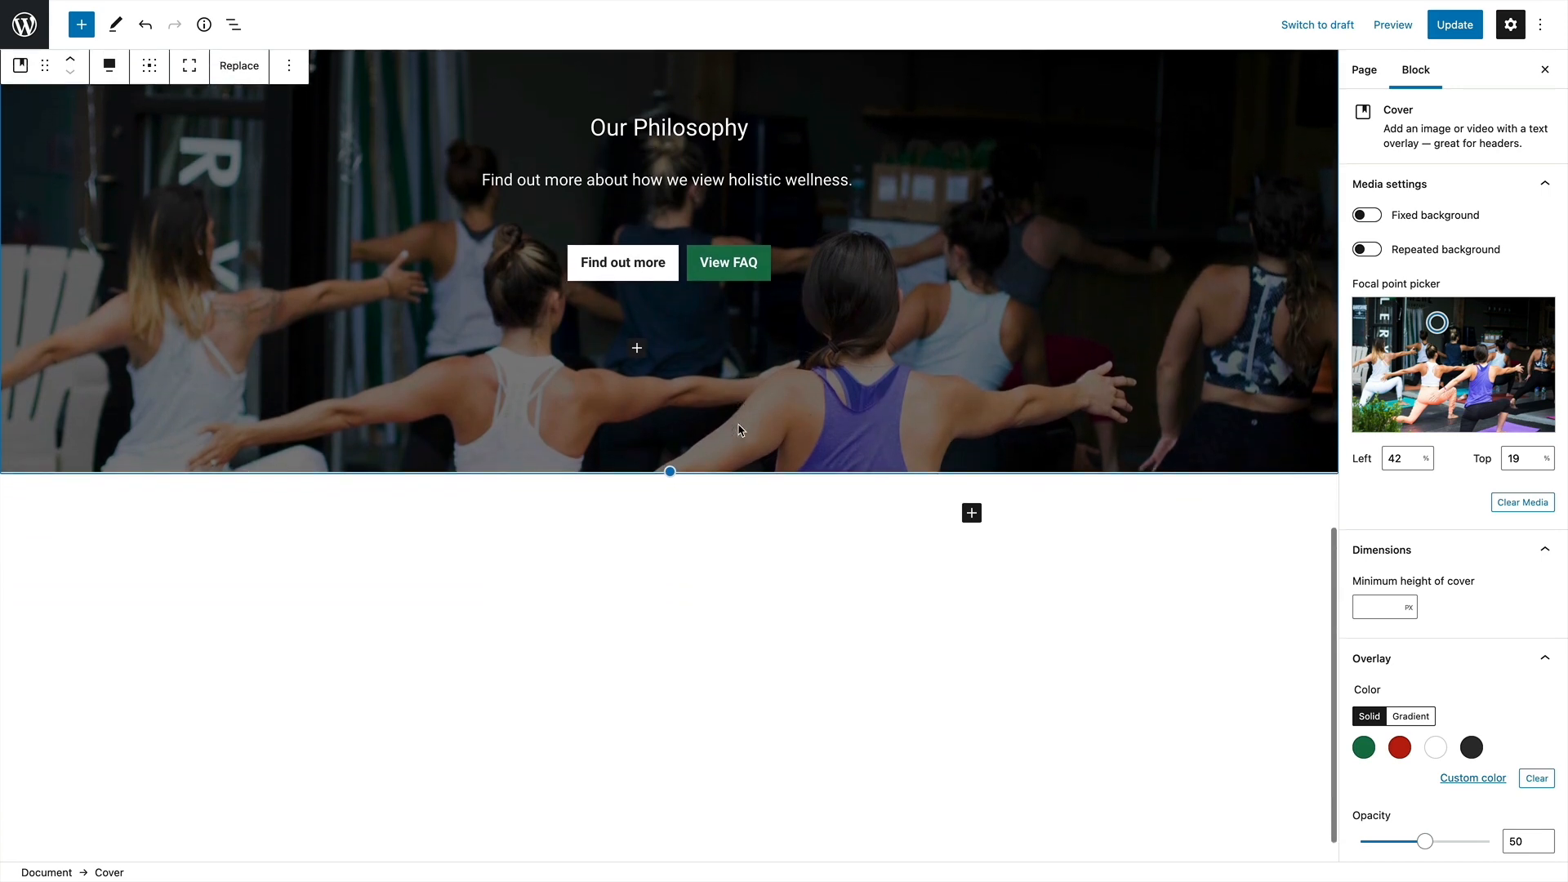
scroll(740, 430, "up", 3)
scroll(739, 430, "up", 10)
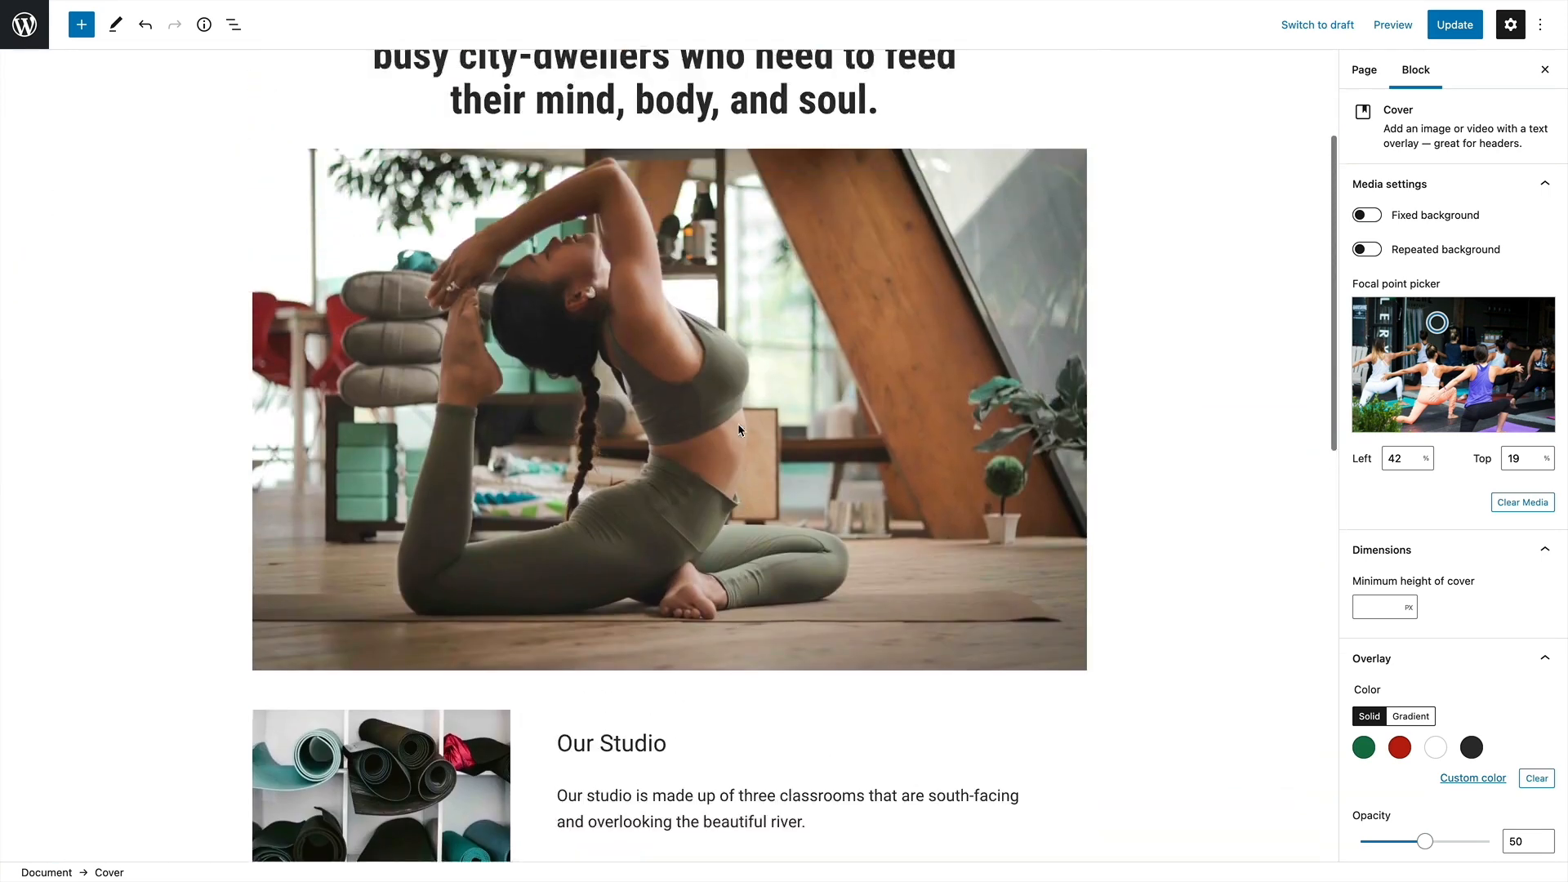
scroll(738, 428, "down", 12)
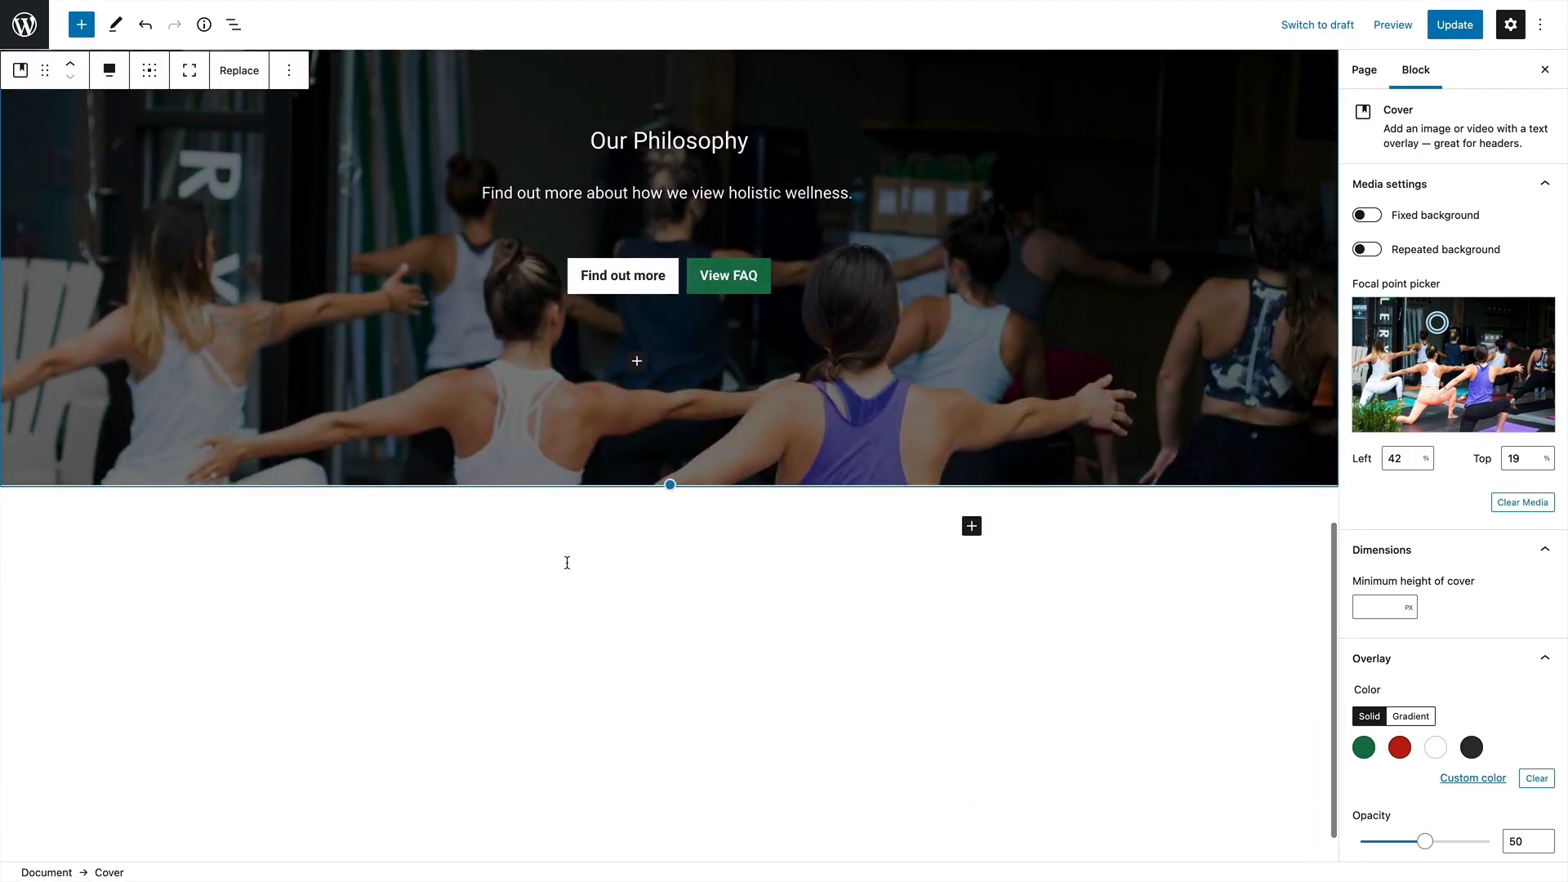
scroll(566, 562, "up", 5)
scroll(566, 562, "up", 10)
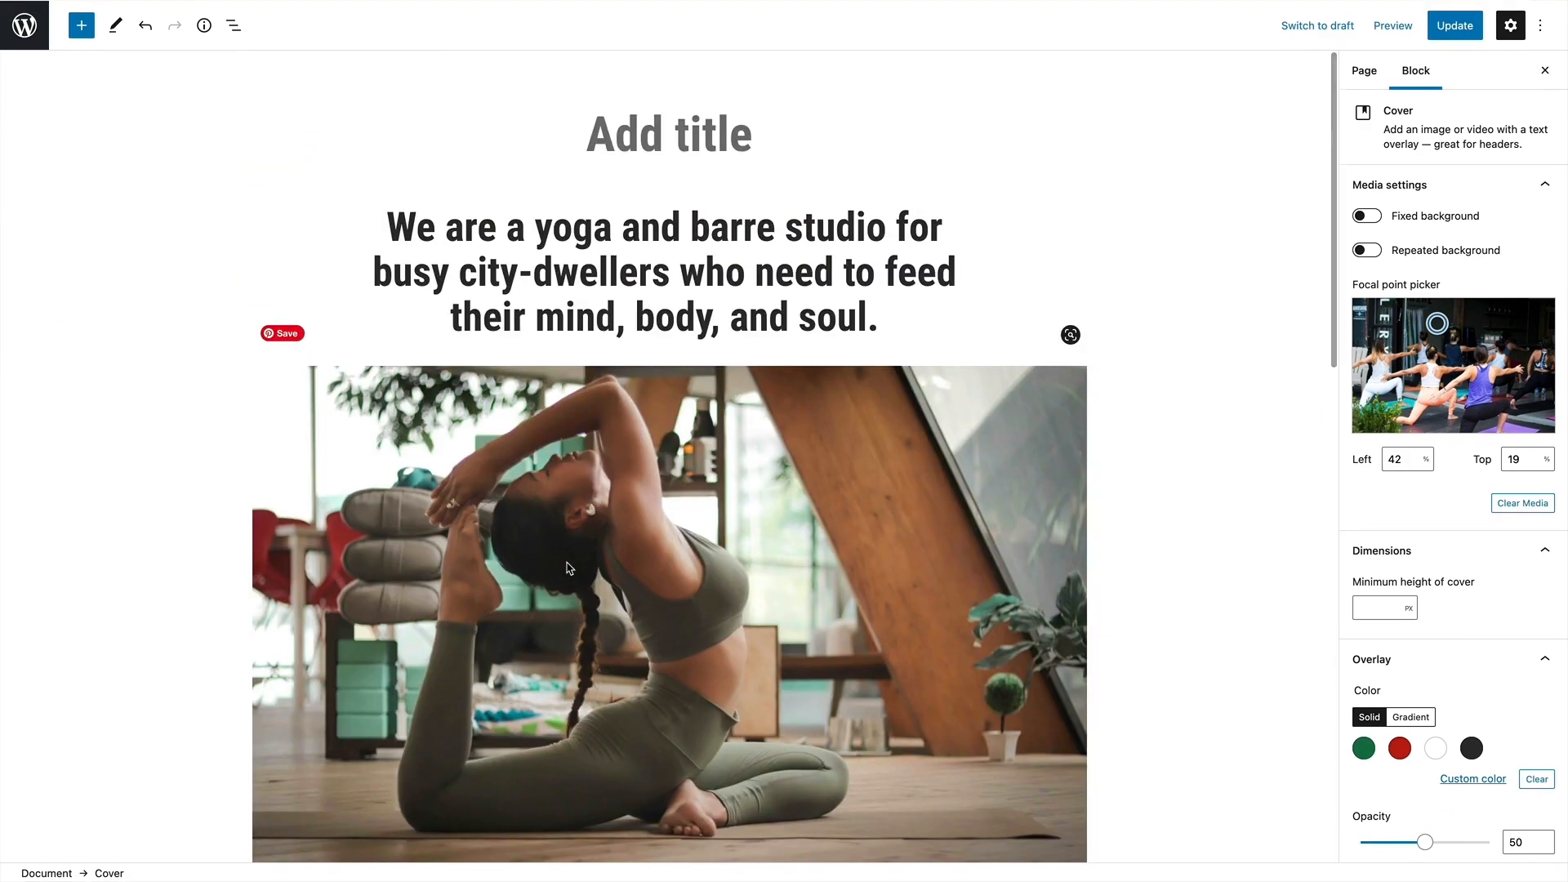
scroll(567, 562, "down", 15)
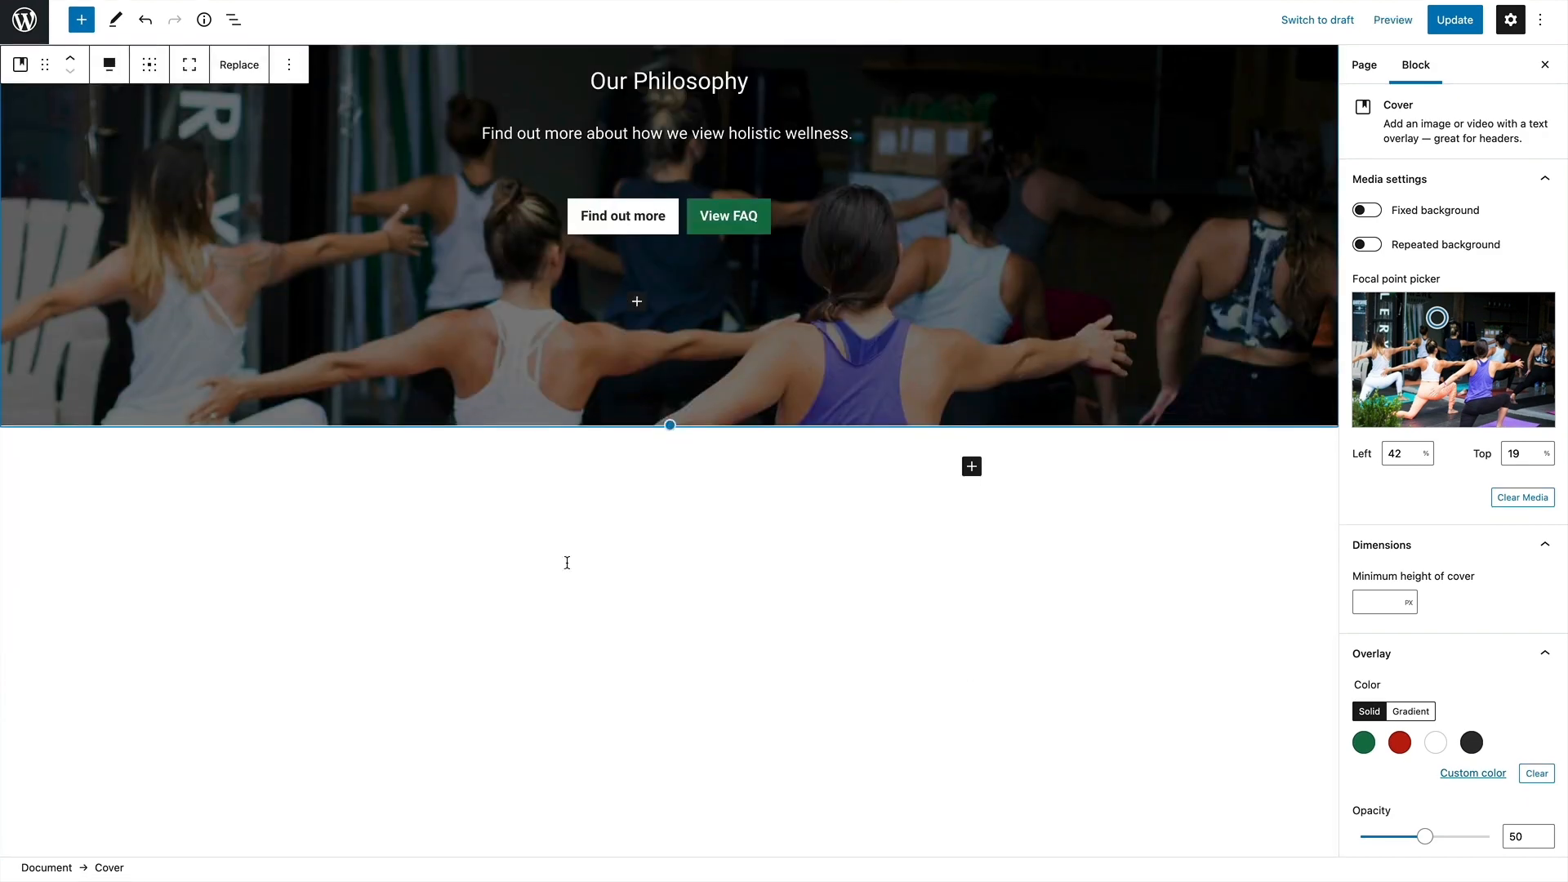
Insert a Columns block below the cover with the 33 / 33 / 33 layout
left_click(971, 473)
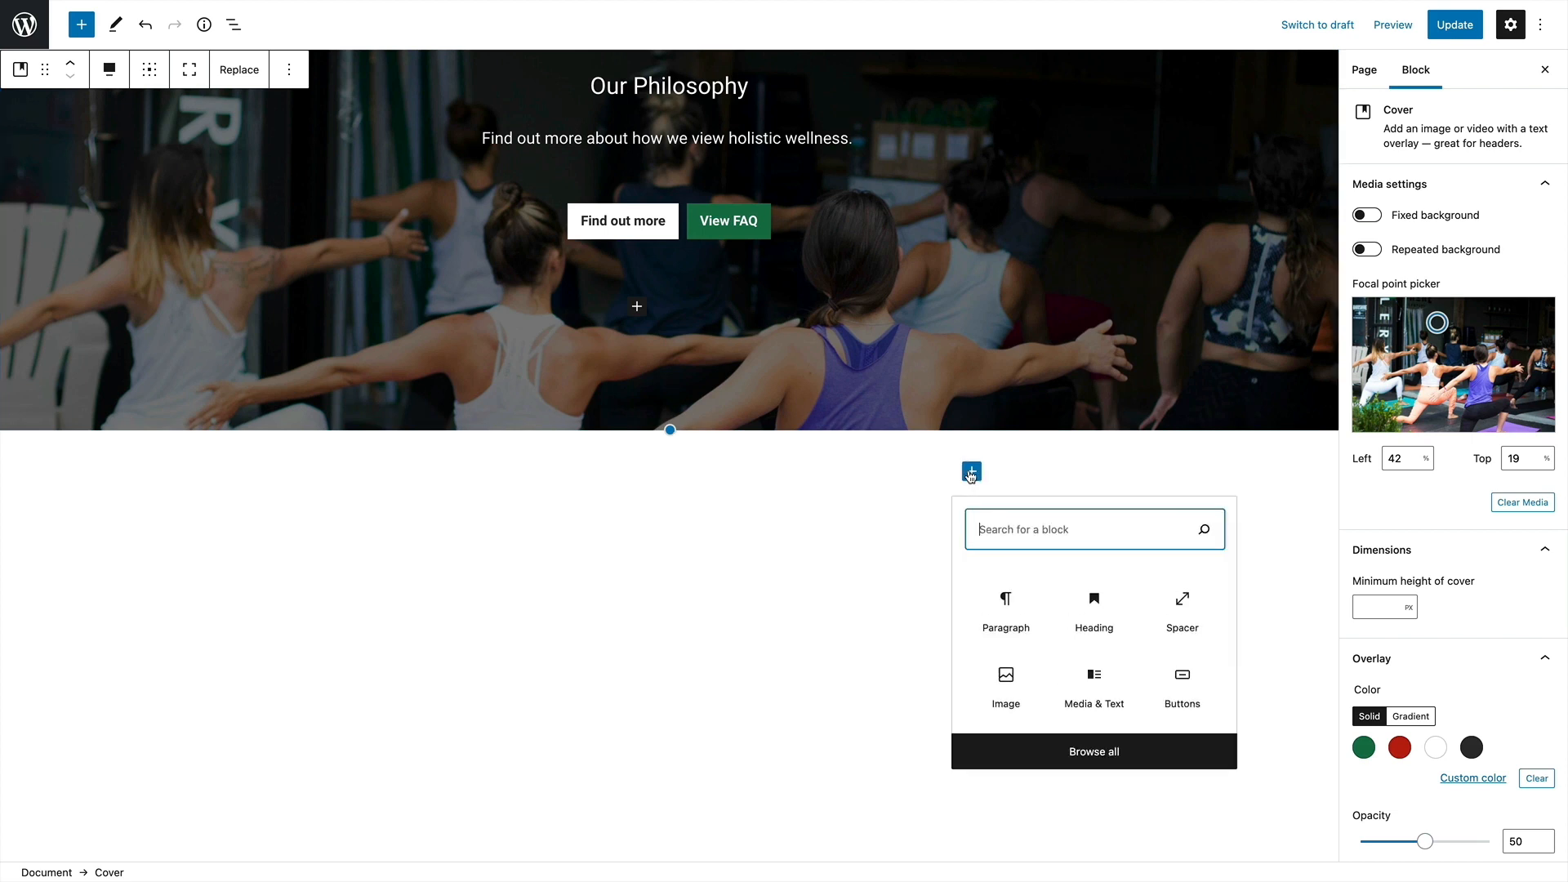
type("column")
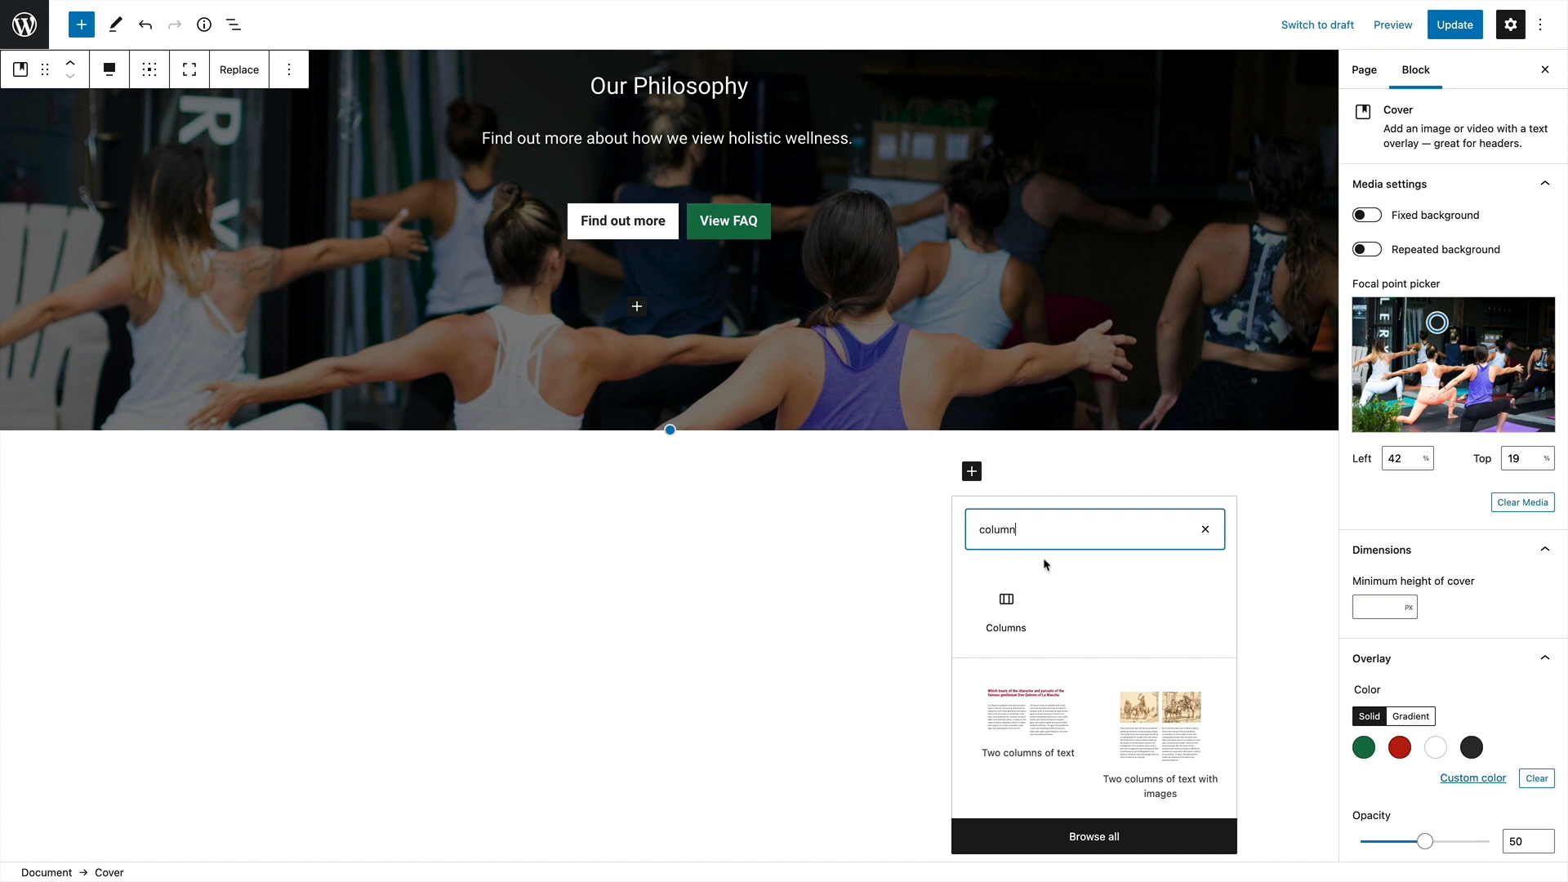
left_click(1008, 604)
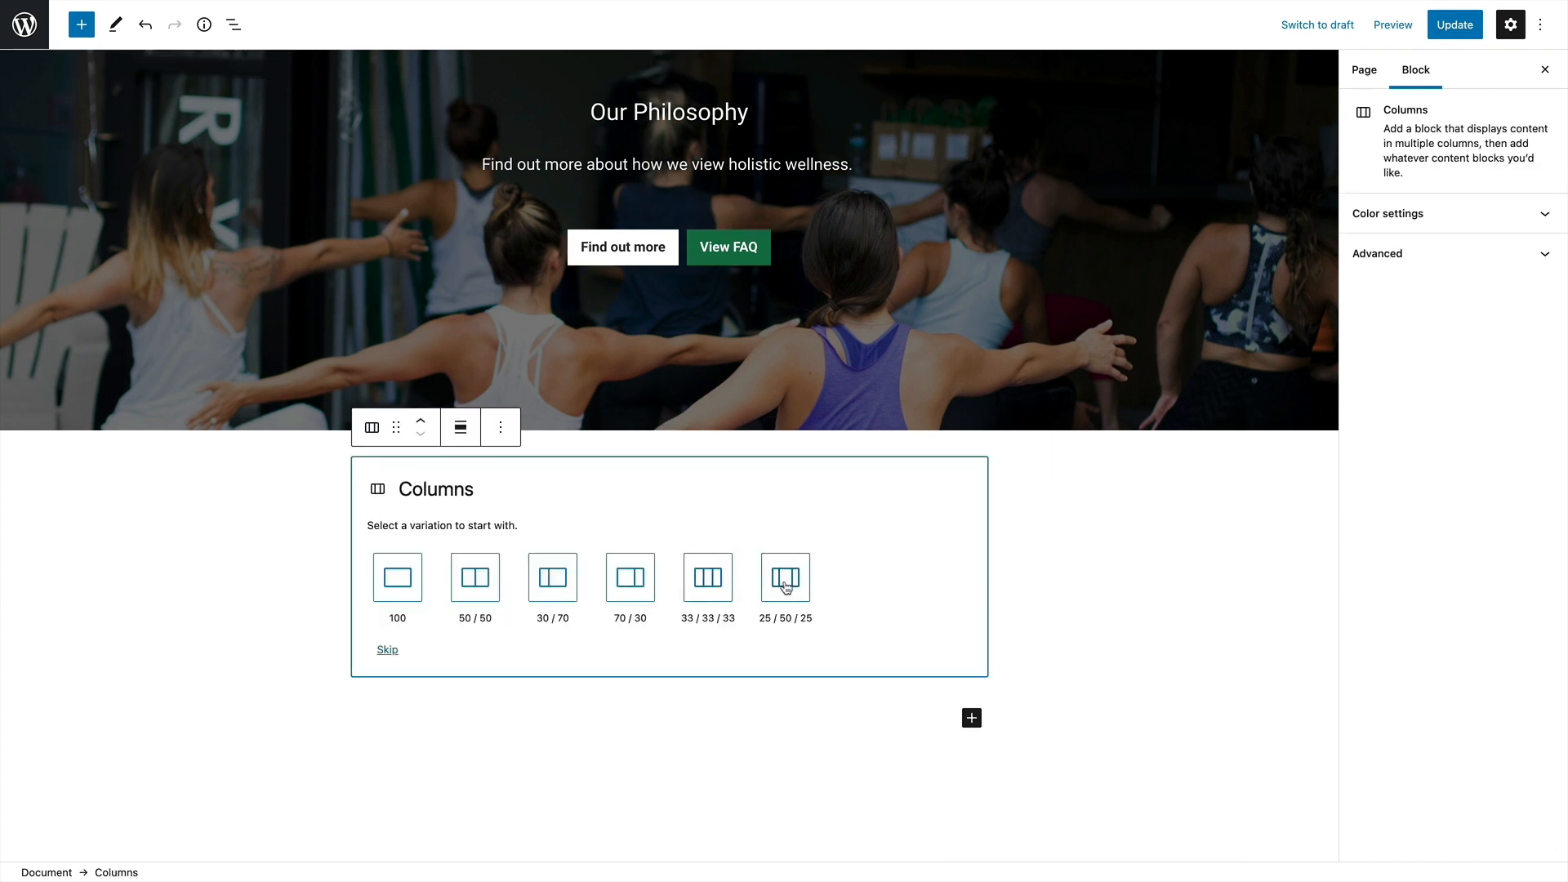
left_click(703, 584)
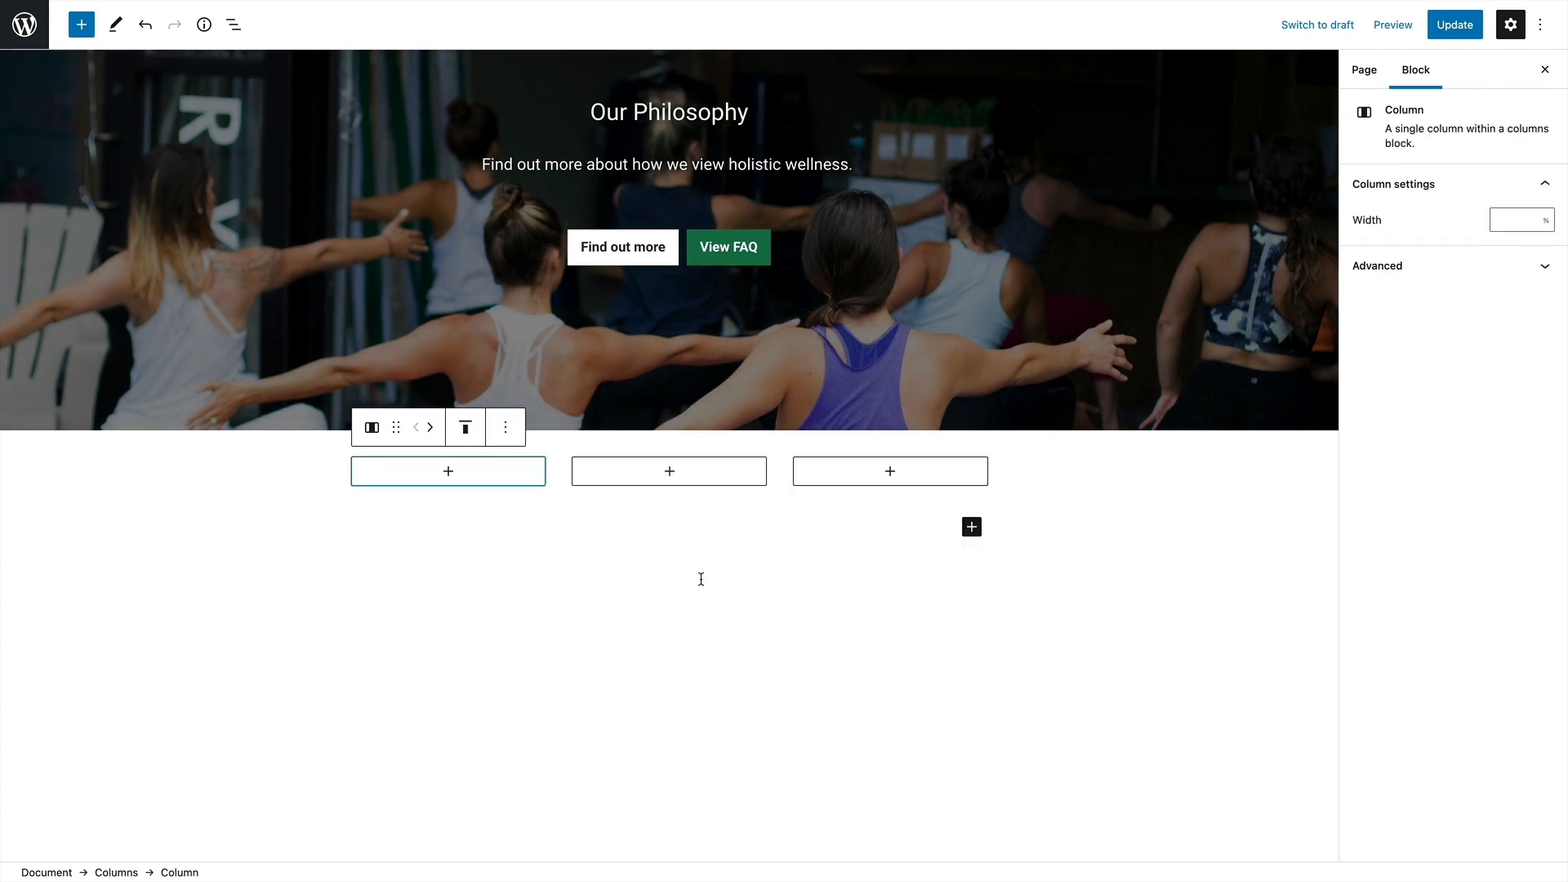
Add a Heading block at level H3 to the first column
left_click(447, 474)
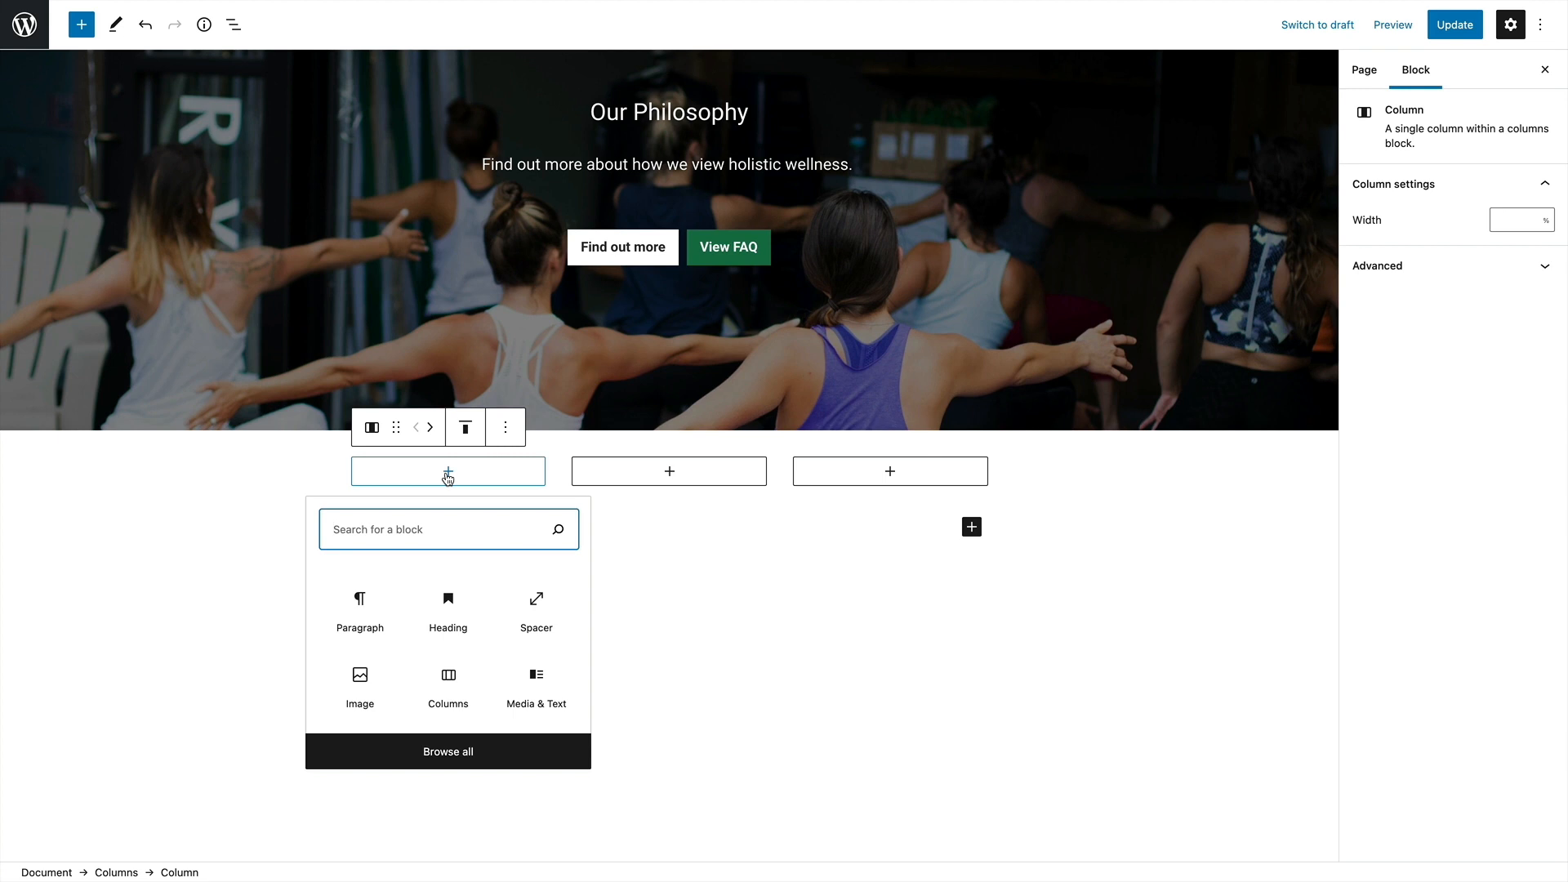
left_click(448, 604)
left_click(501, 453)
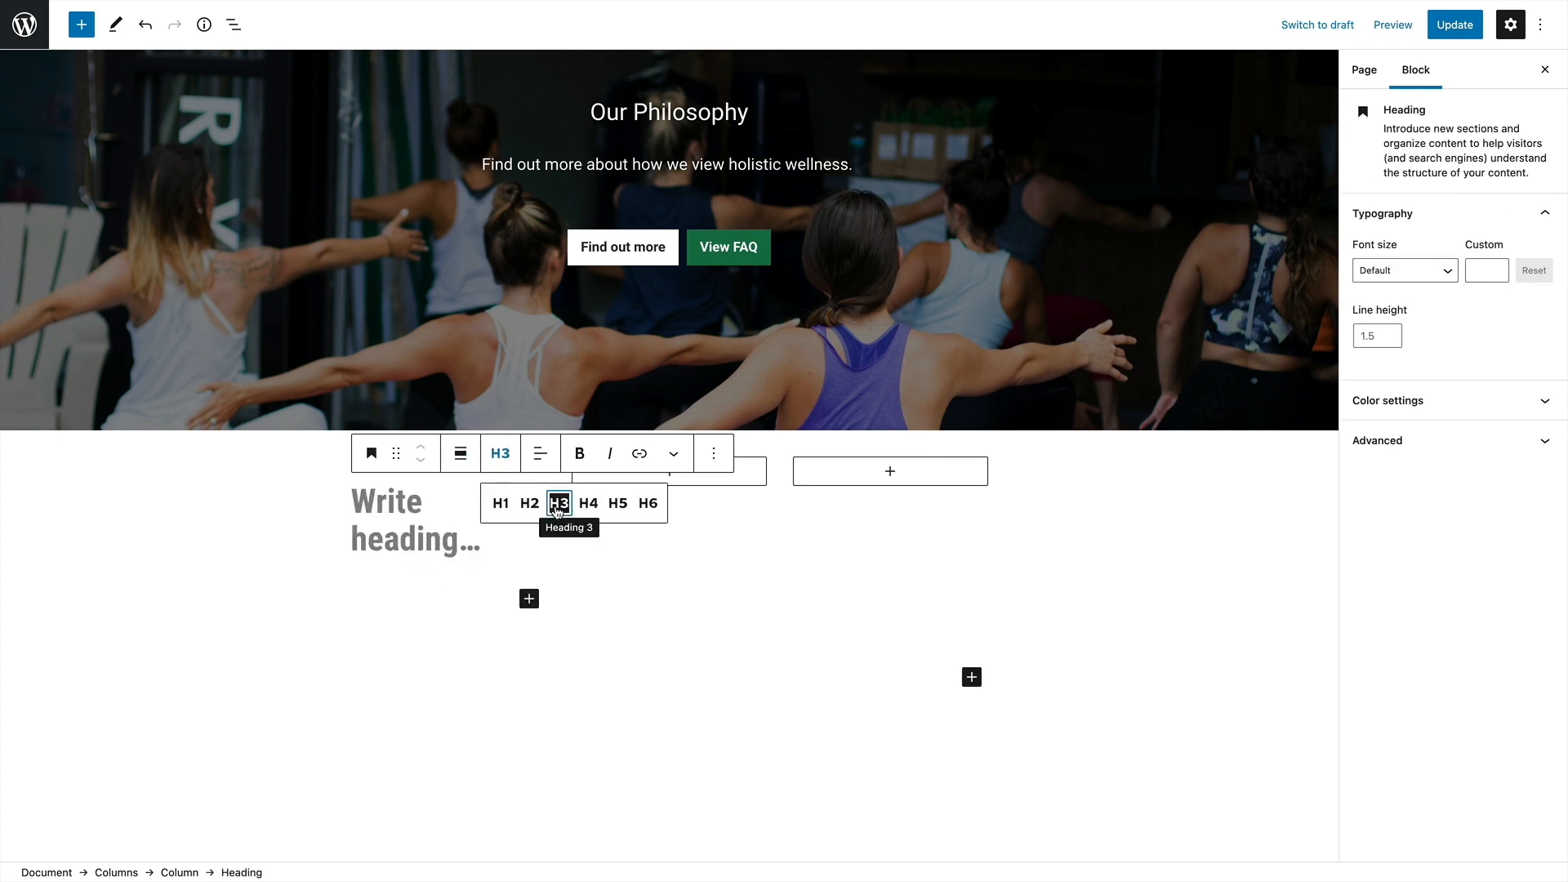
left_click(560, 500)
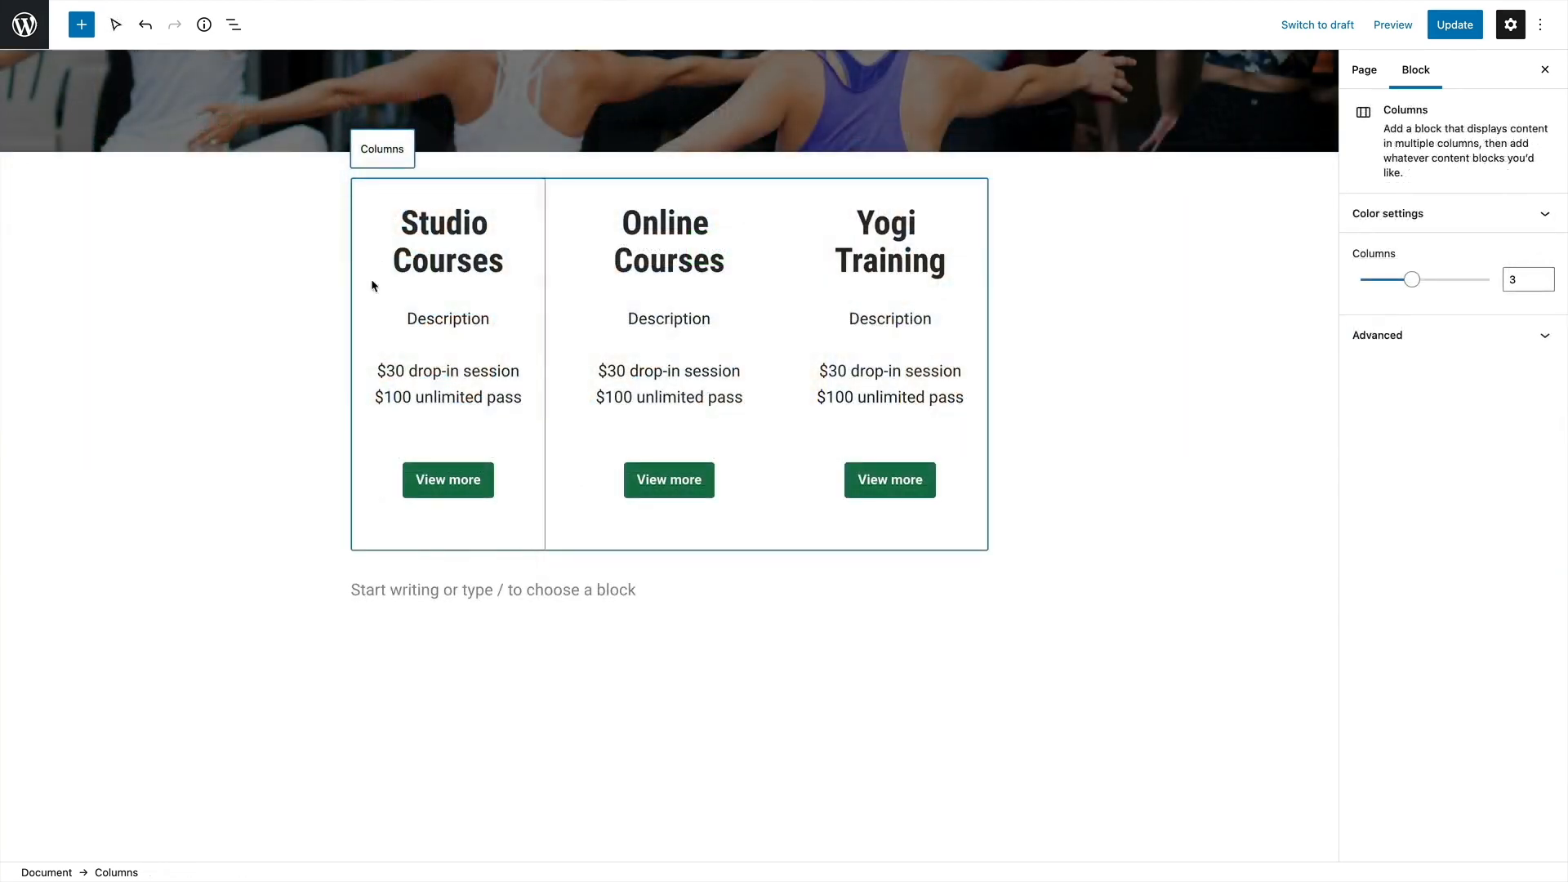
Give the whole Columns block a custom pale blue-grey background colour
left_click(1419, 218)
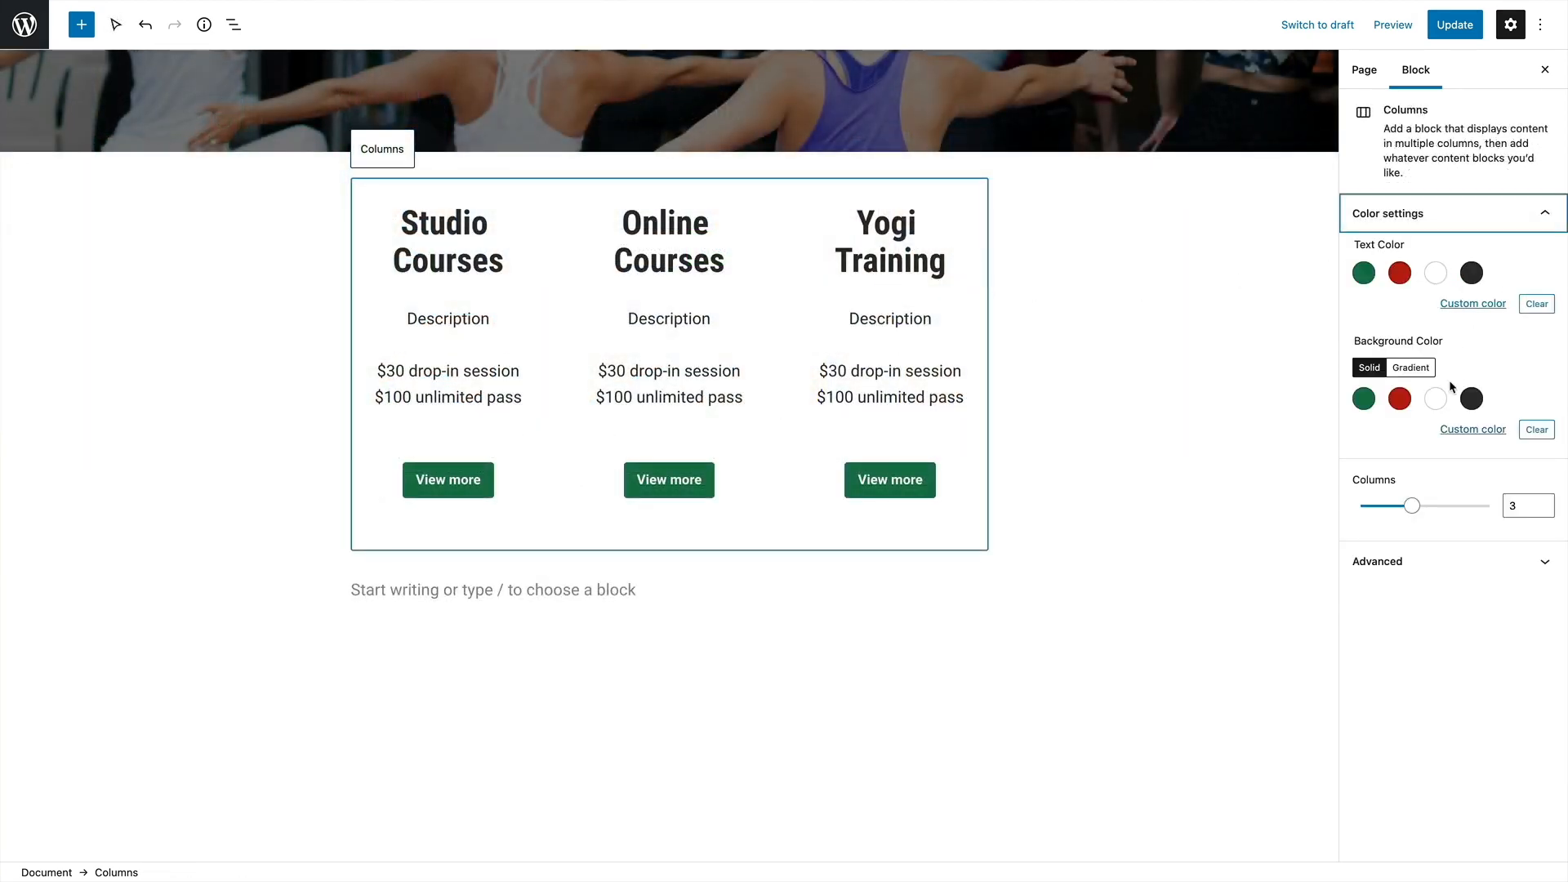
left_click(1419, 218)
left_click(1418, 217)
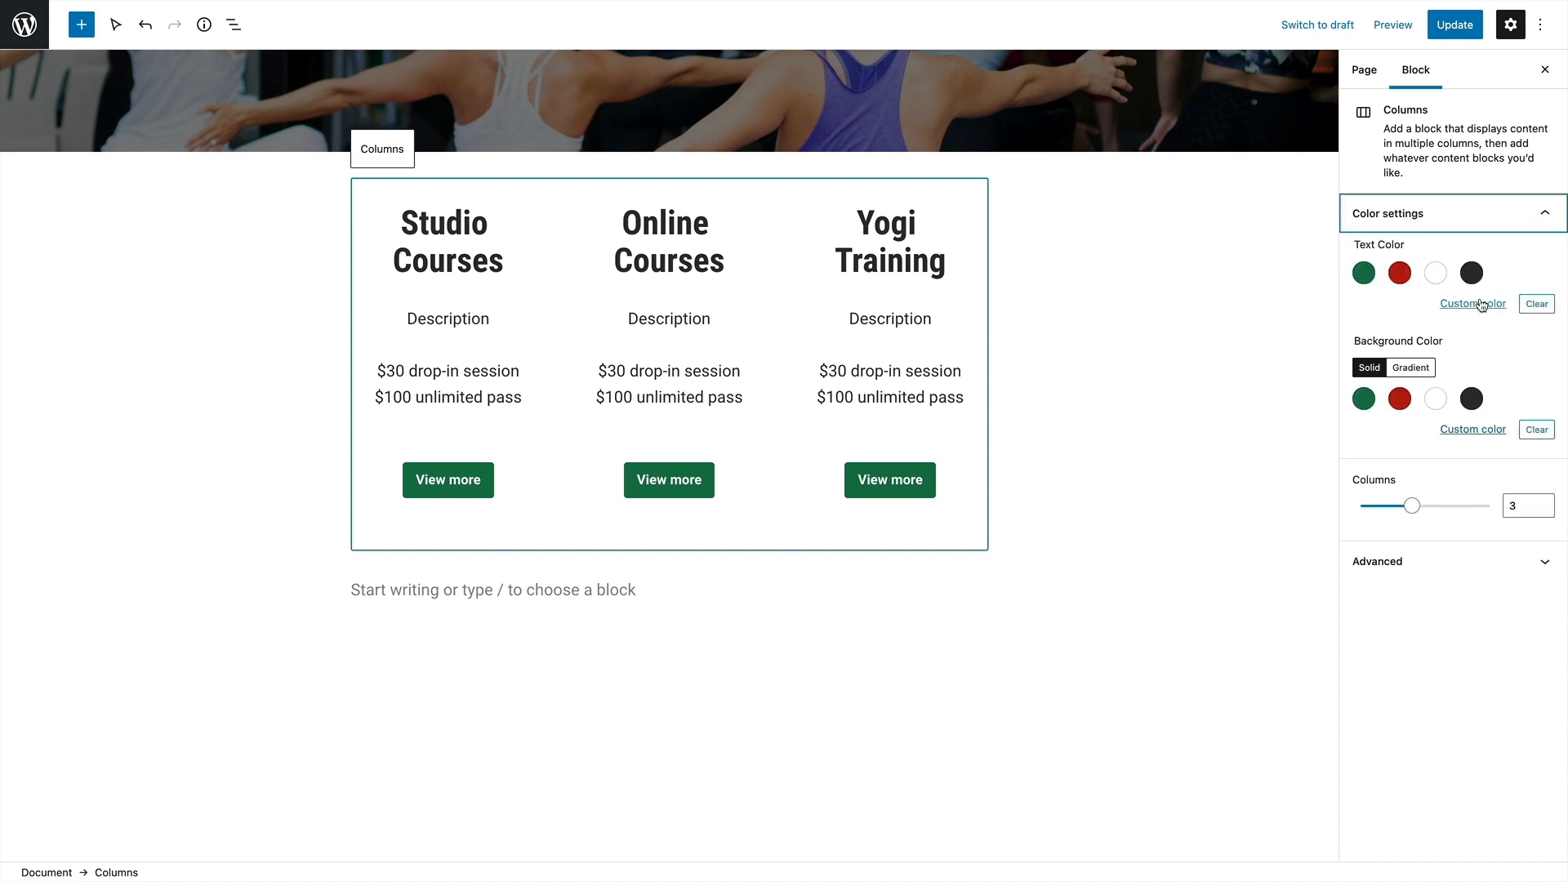
left_click(1465, 430)
left_click_drag(1264, 485, 1261, 468)
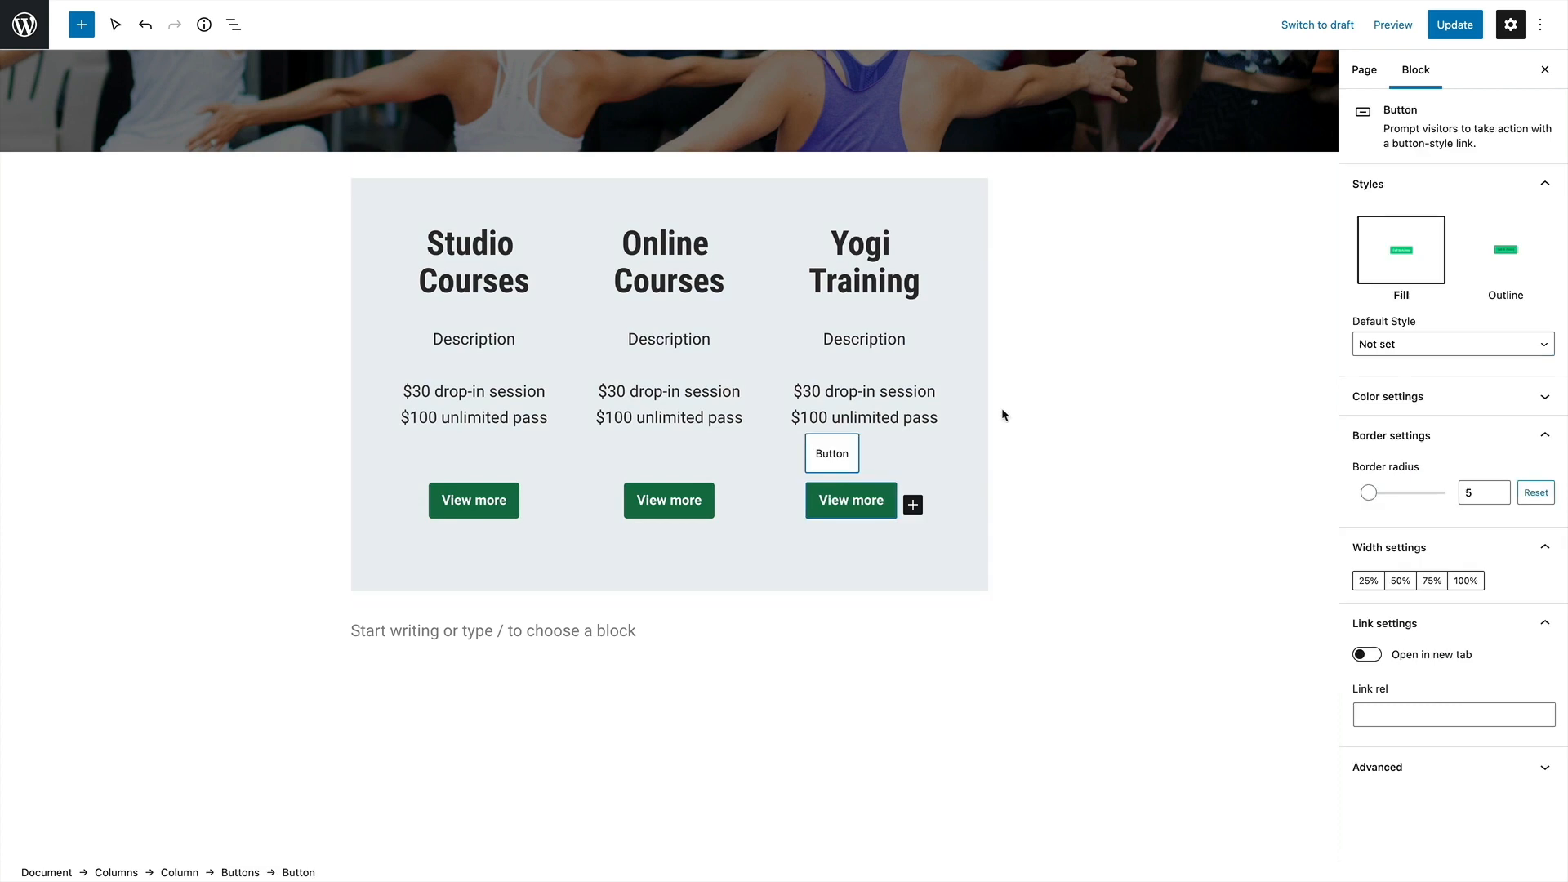
left_click(982, 411)
left_click(1546, 219)
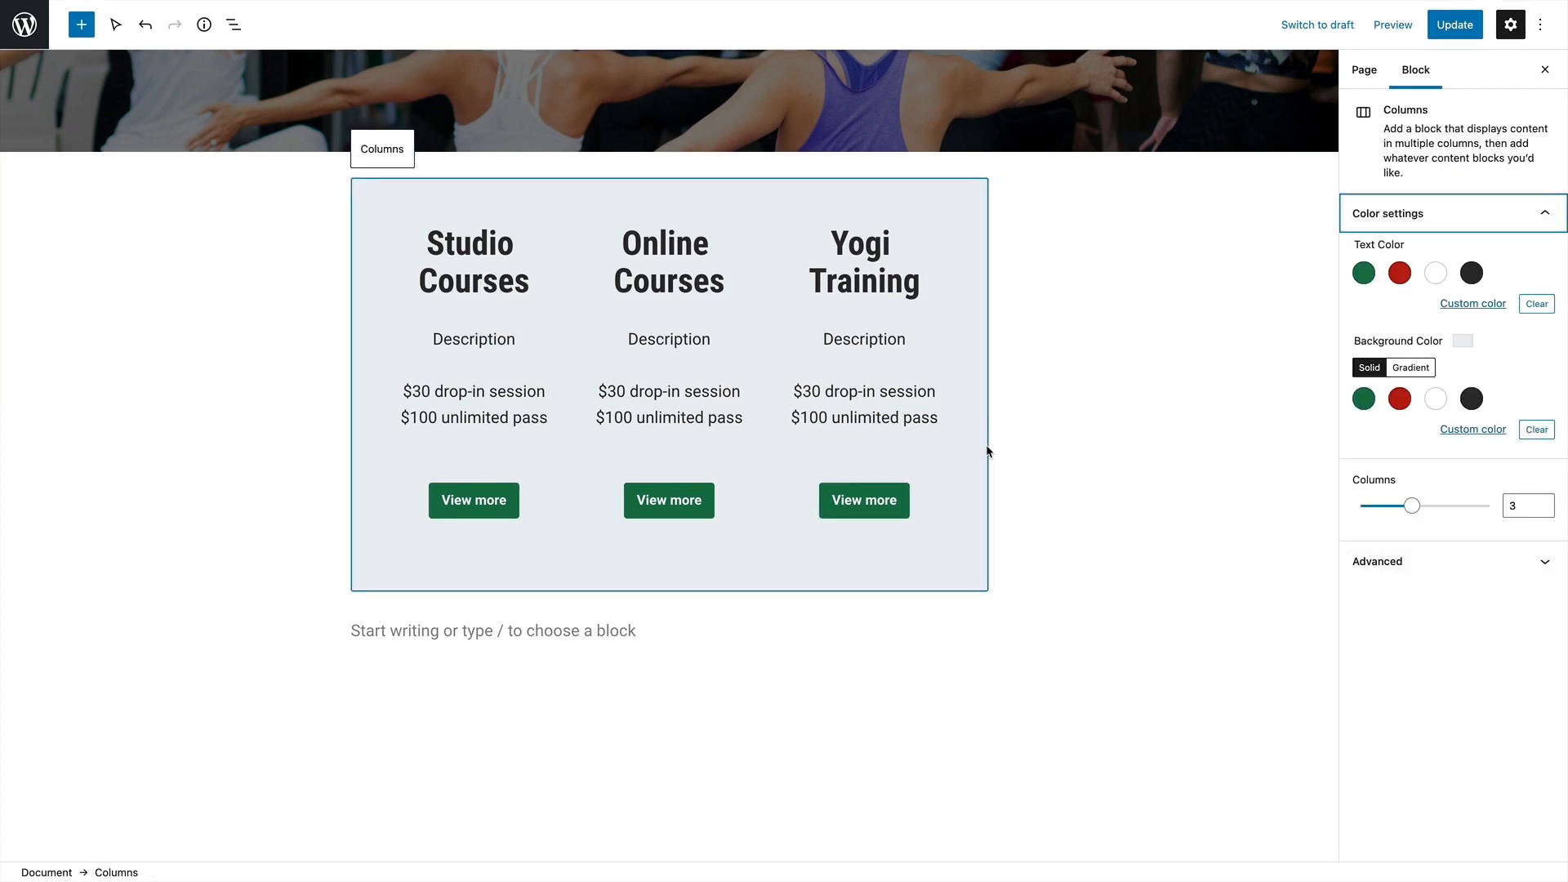
Make the Columns block full width and vertically align its columns to the middle
left_click(384, 151)
left_click(460, 151)
left_click(489, 234)
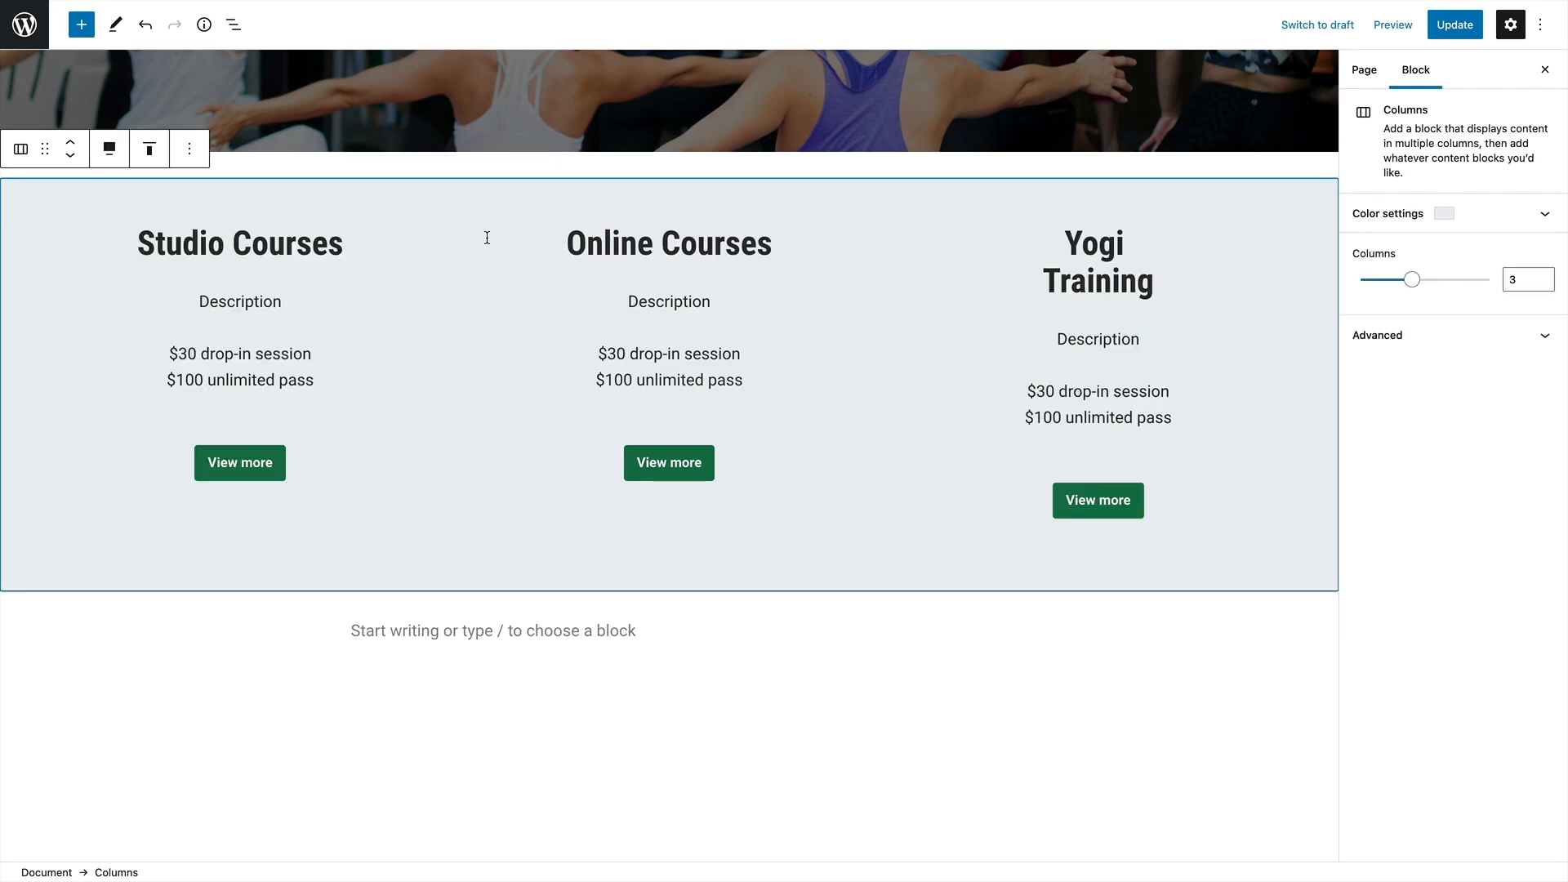
scroll(423, 577, "up", 3)
scroll(423, 579, "down", 3)
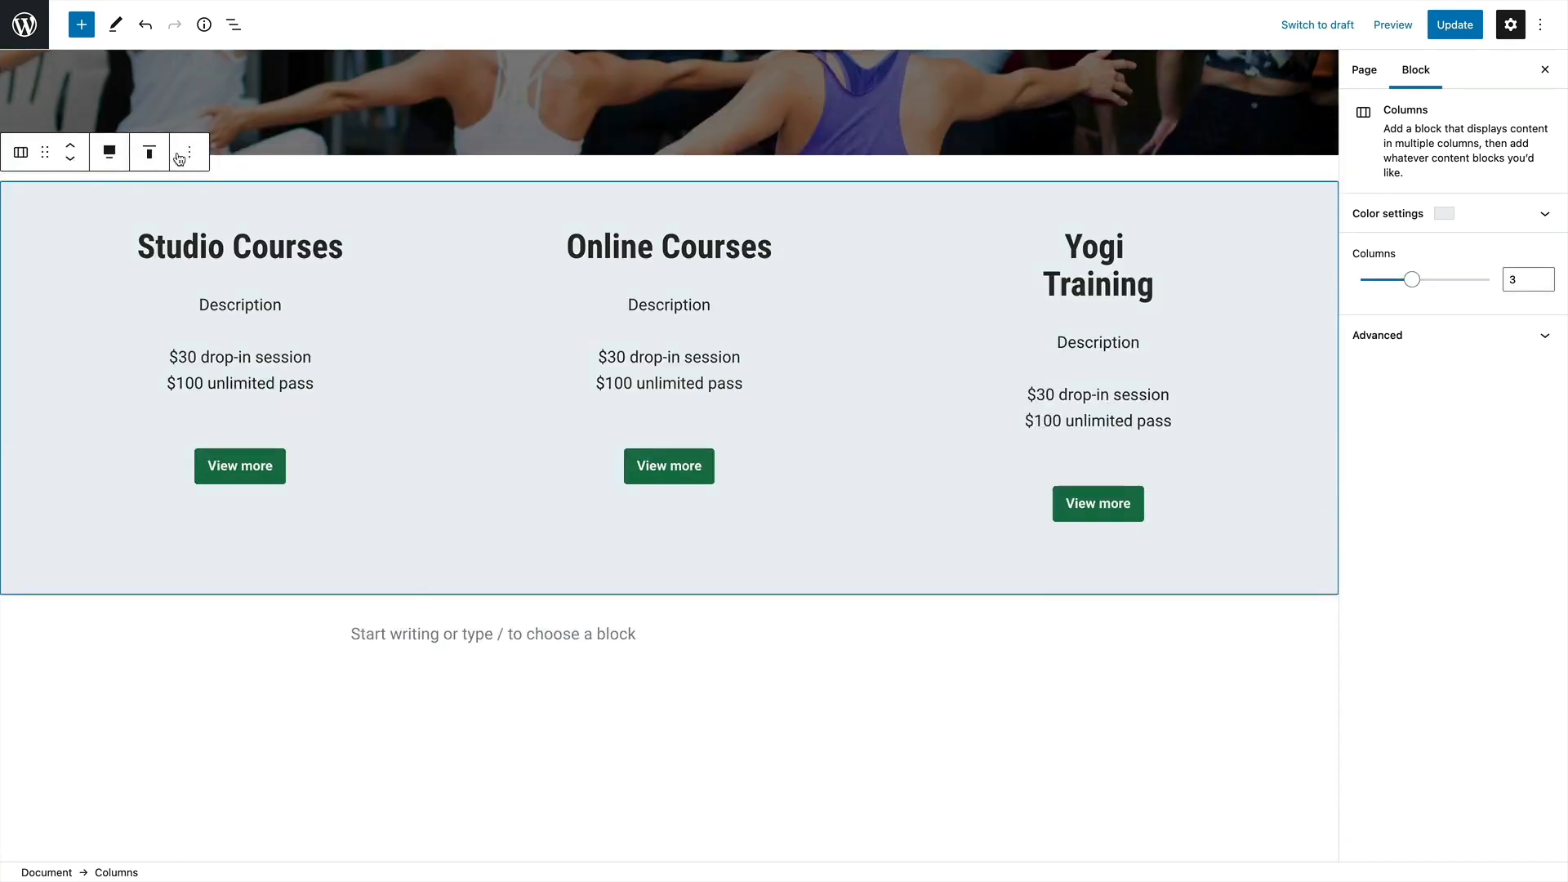
left_click(112, 156)
left_click(149, 152)
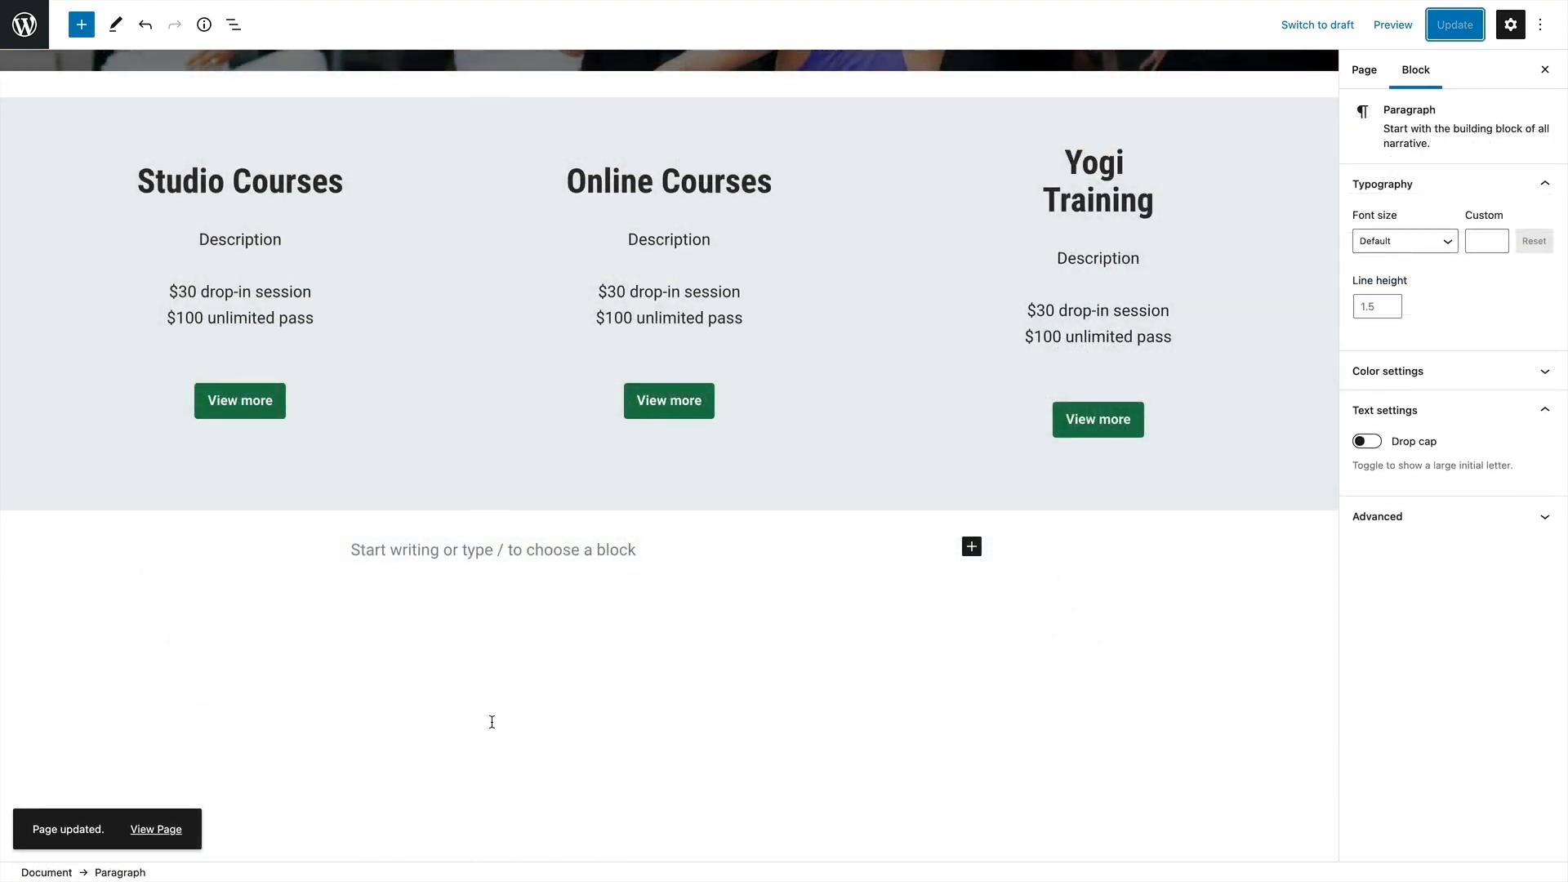
Leave the page editor and return to the site's list of pages
scroll(491, 721, "up", 10)
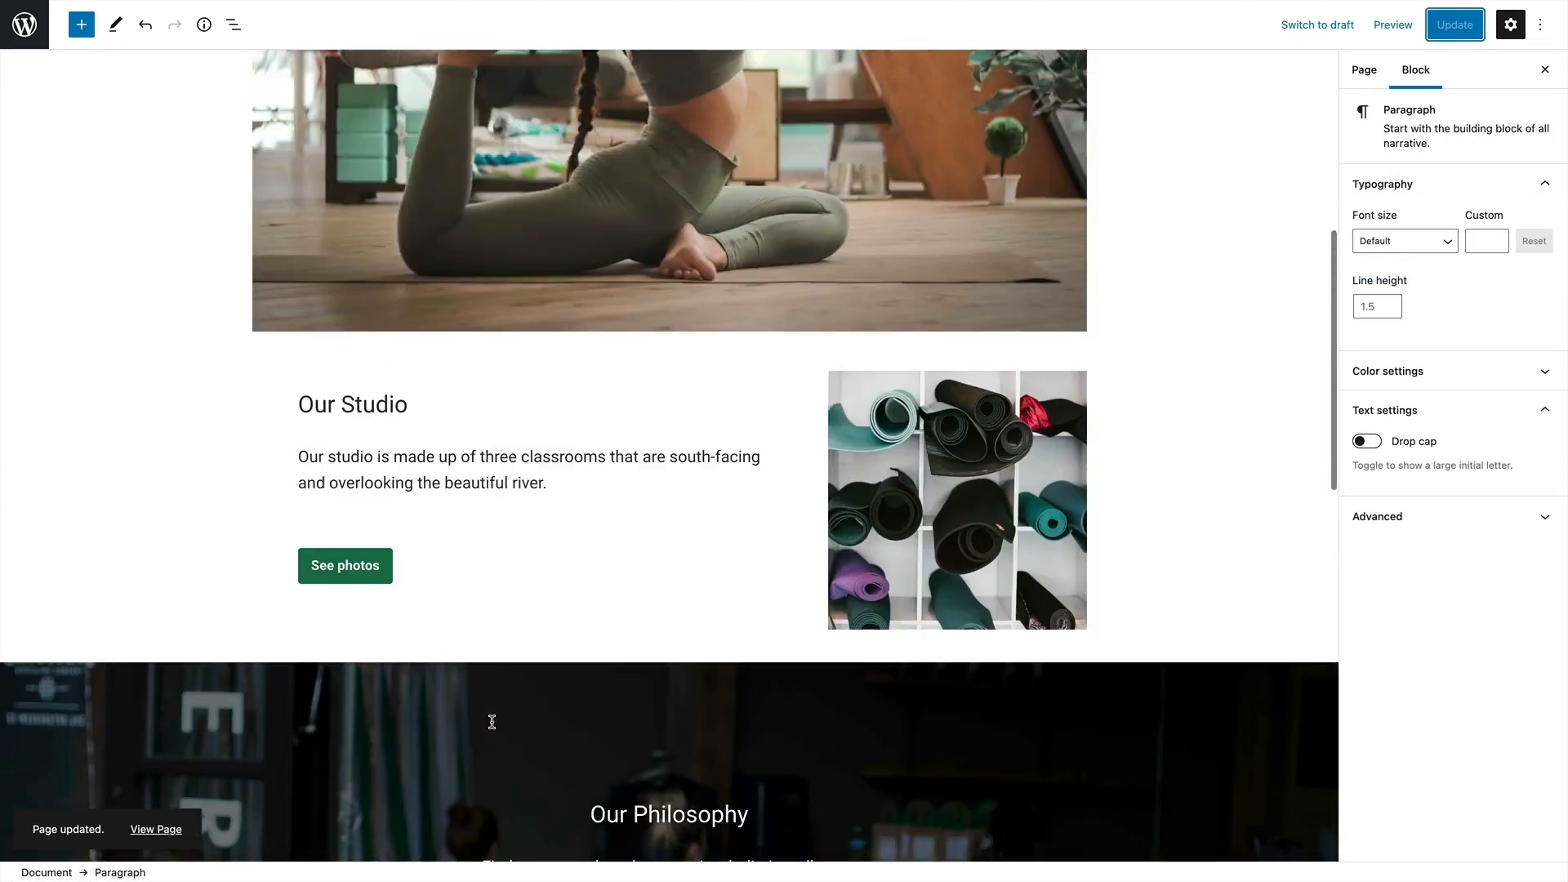
scroll(492, 721, "up", 10)
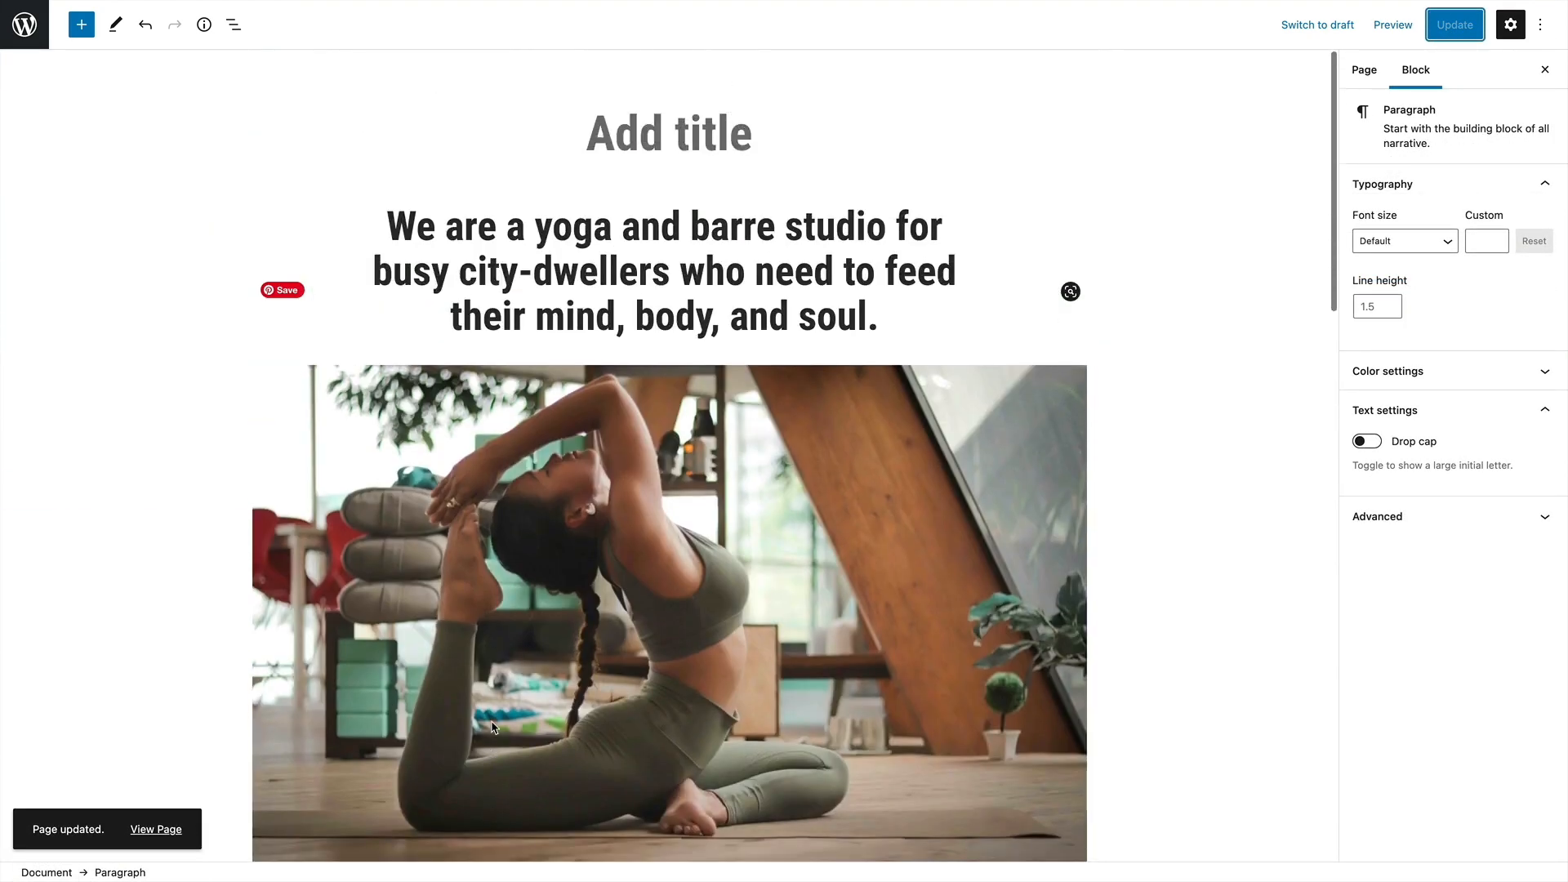
left_click(11, 27)
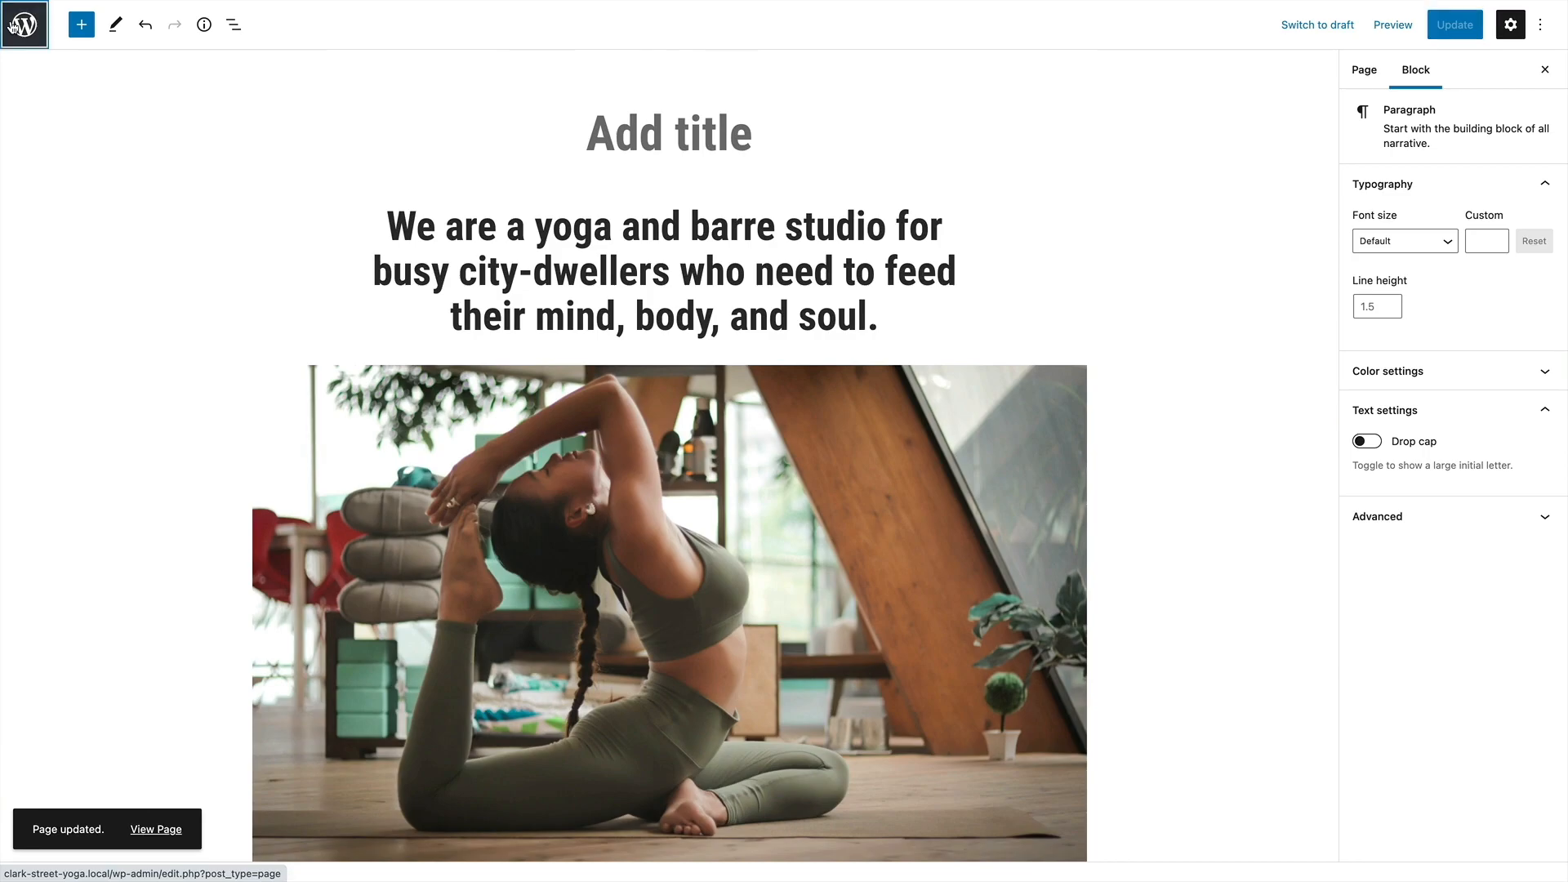
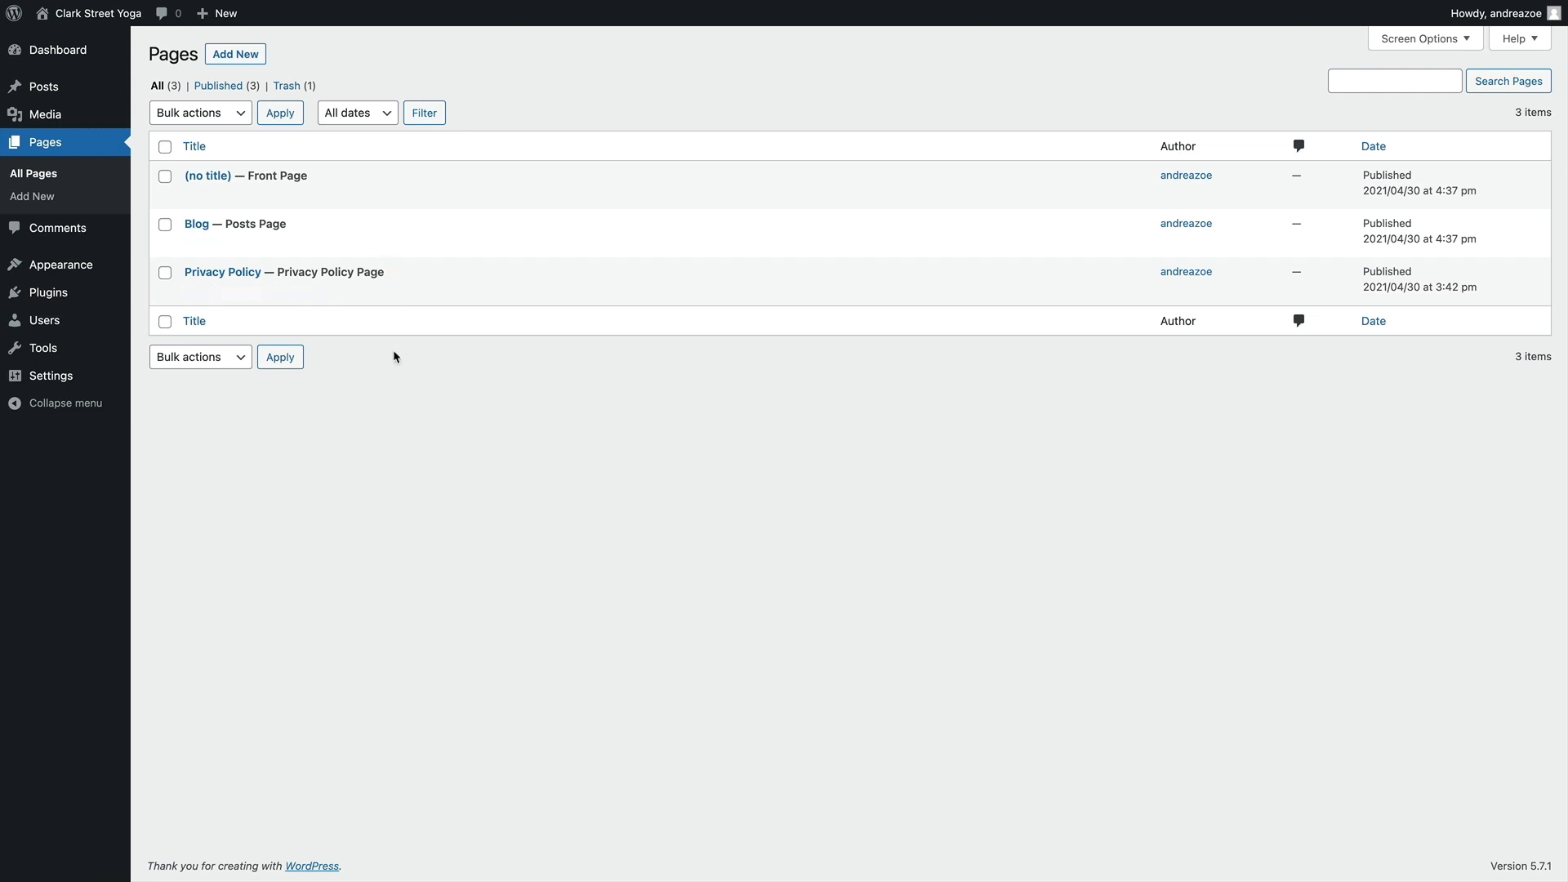
Create a new page titled "About Us"
left_click(233, 52)
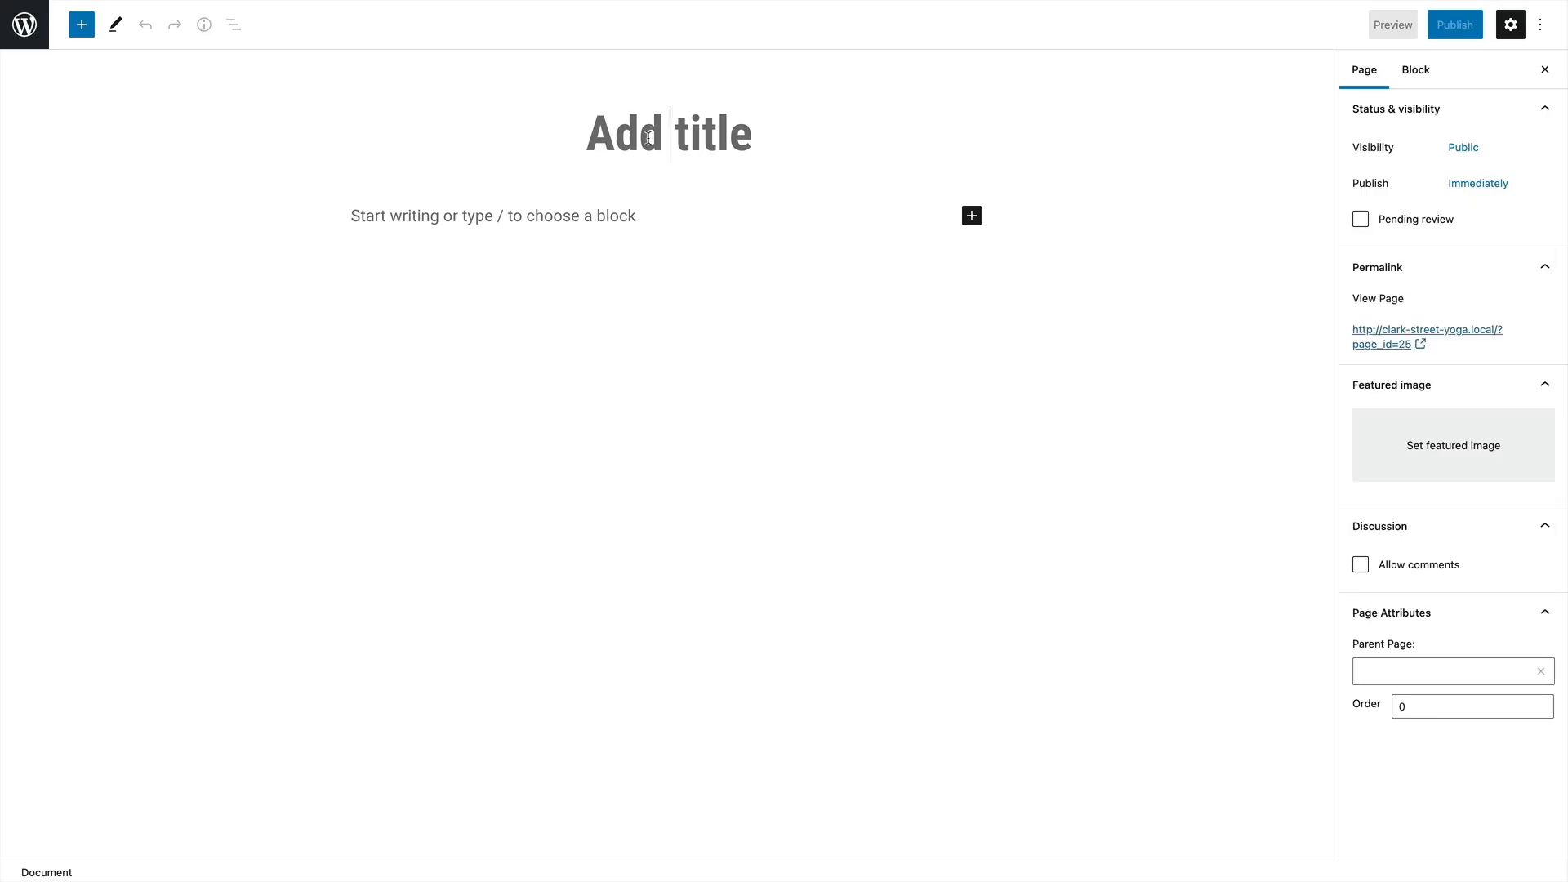
type("About Us")
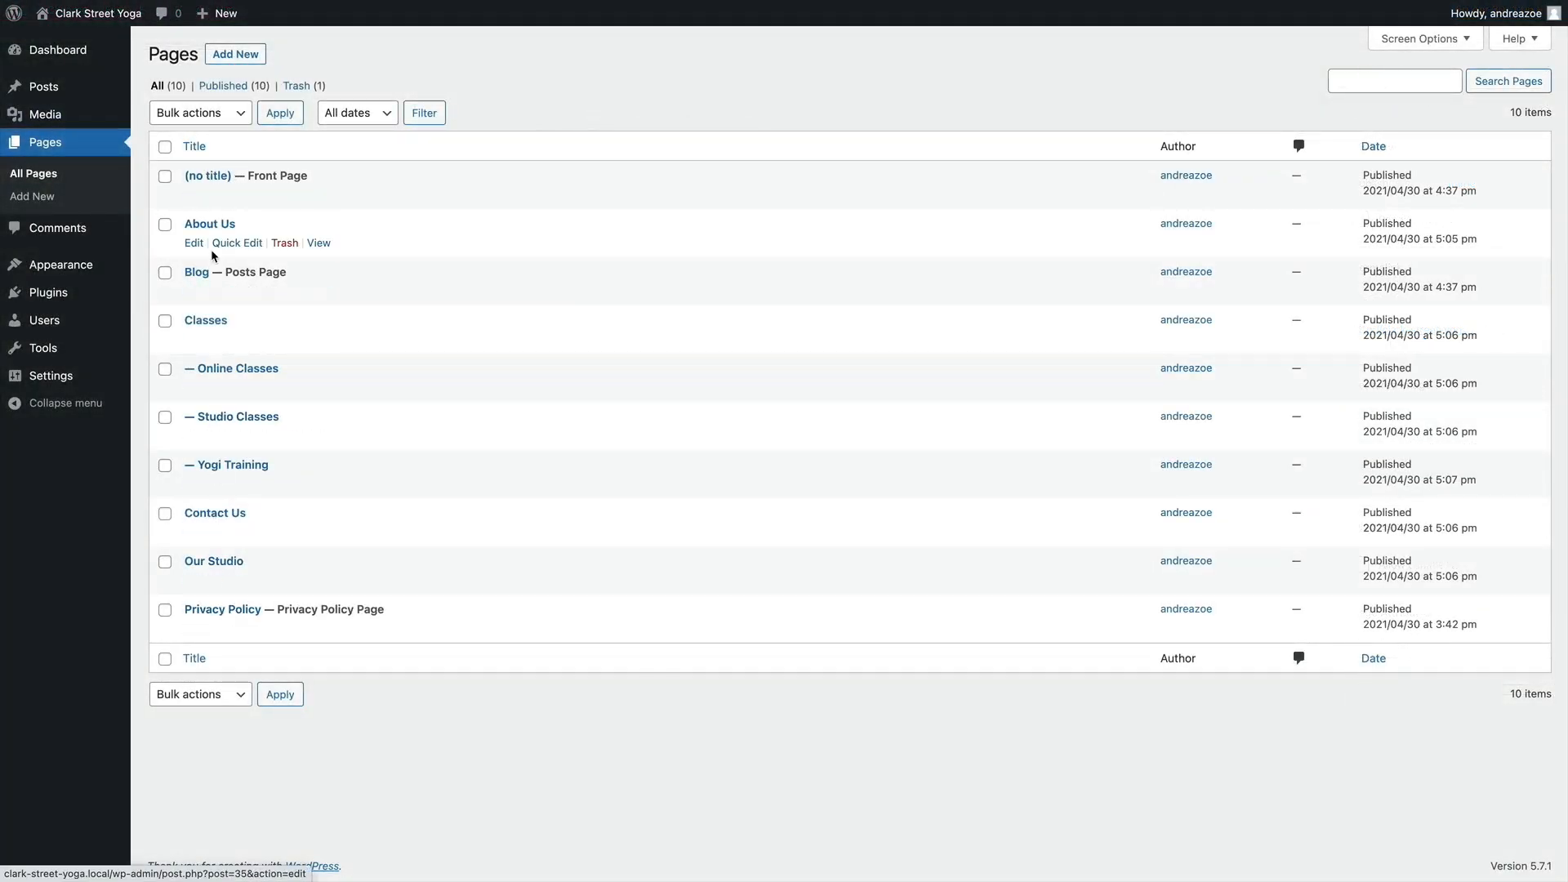
Create and publish a new blog post titled "New Teachers at Clark Street Yoga!"
mouse_move(54, 118)
mouse_move(38, 89)
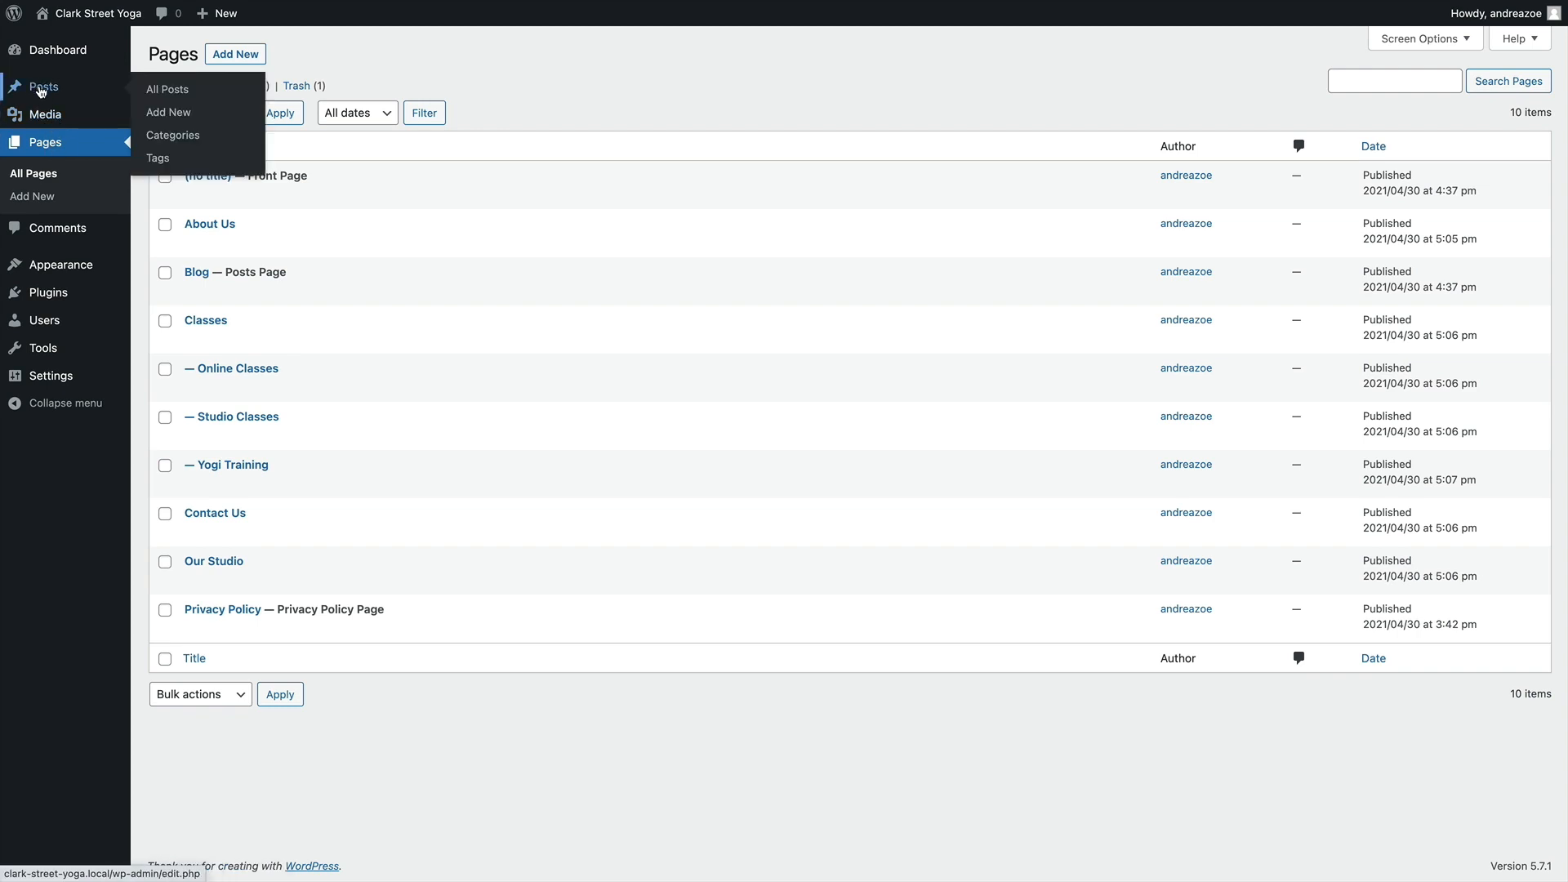
left_click(41, 92)
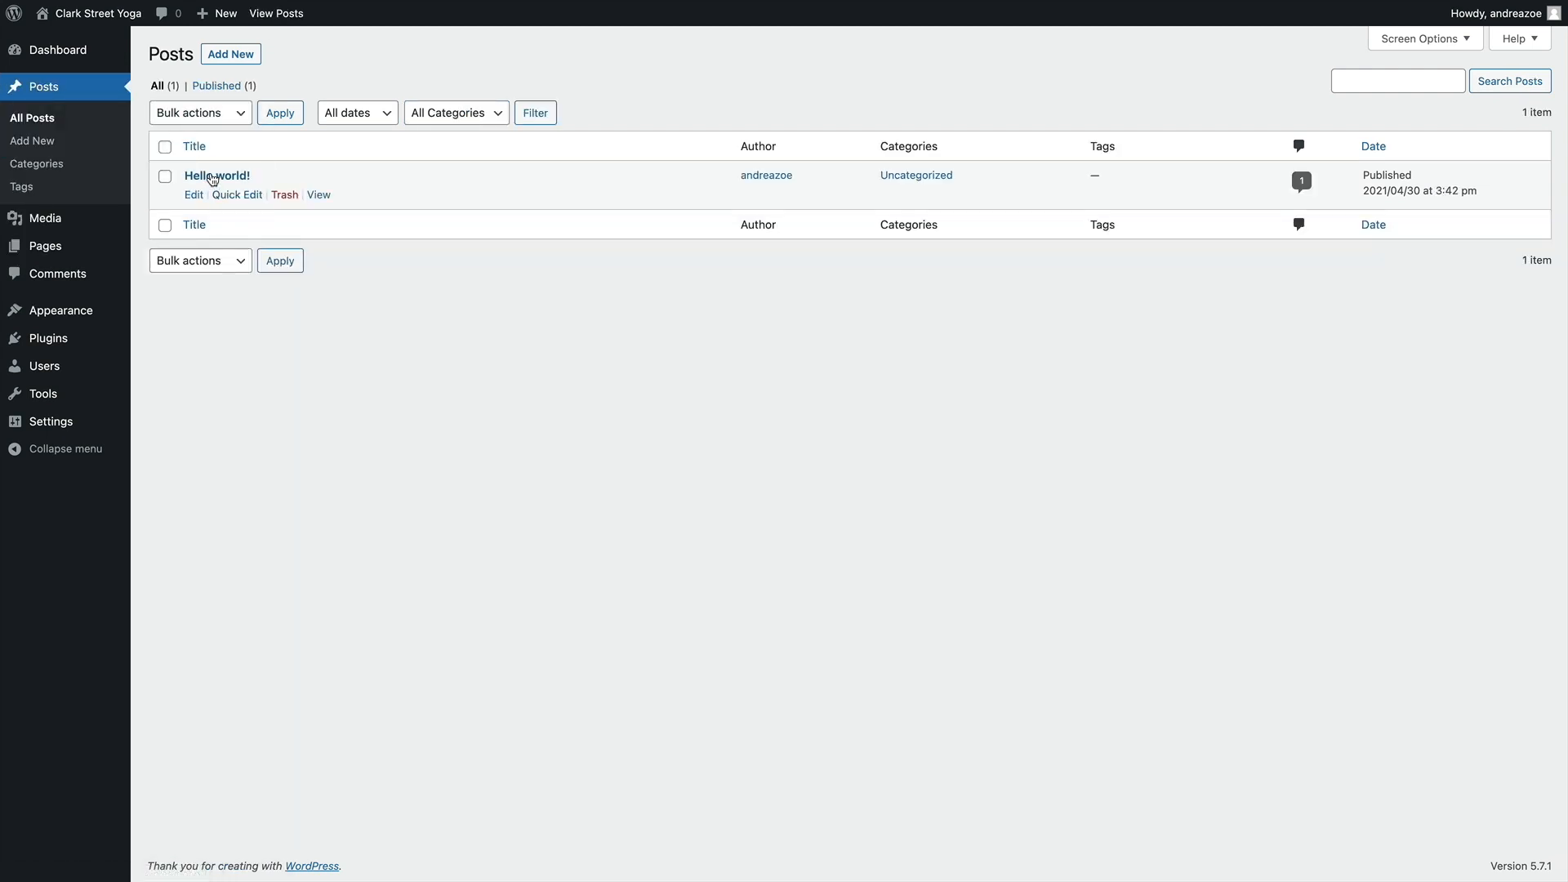
left_click(222, 54)
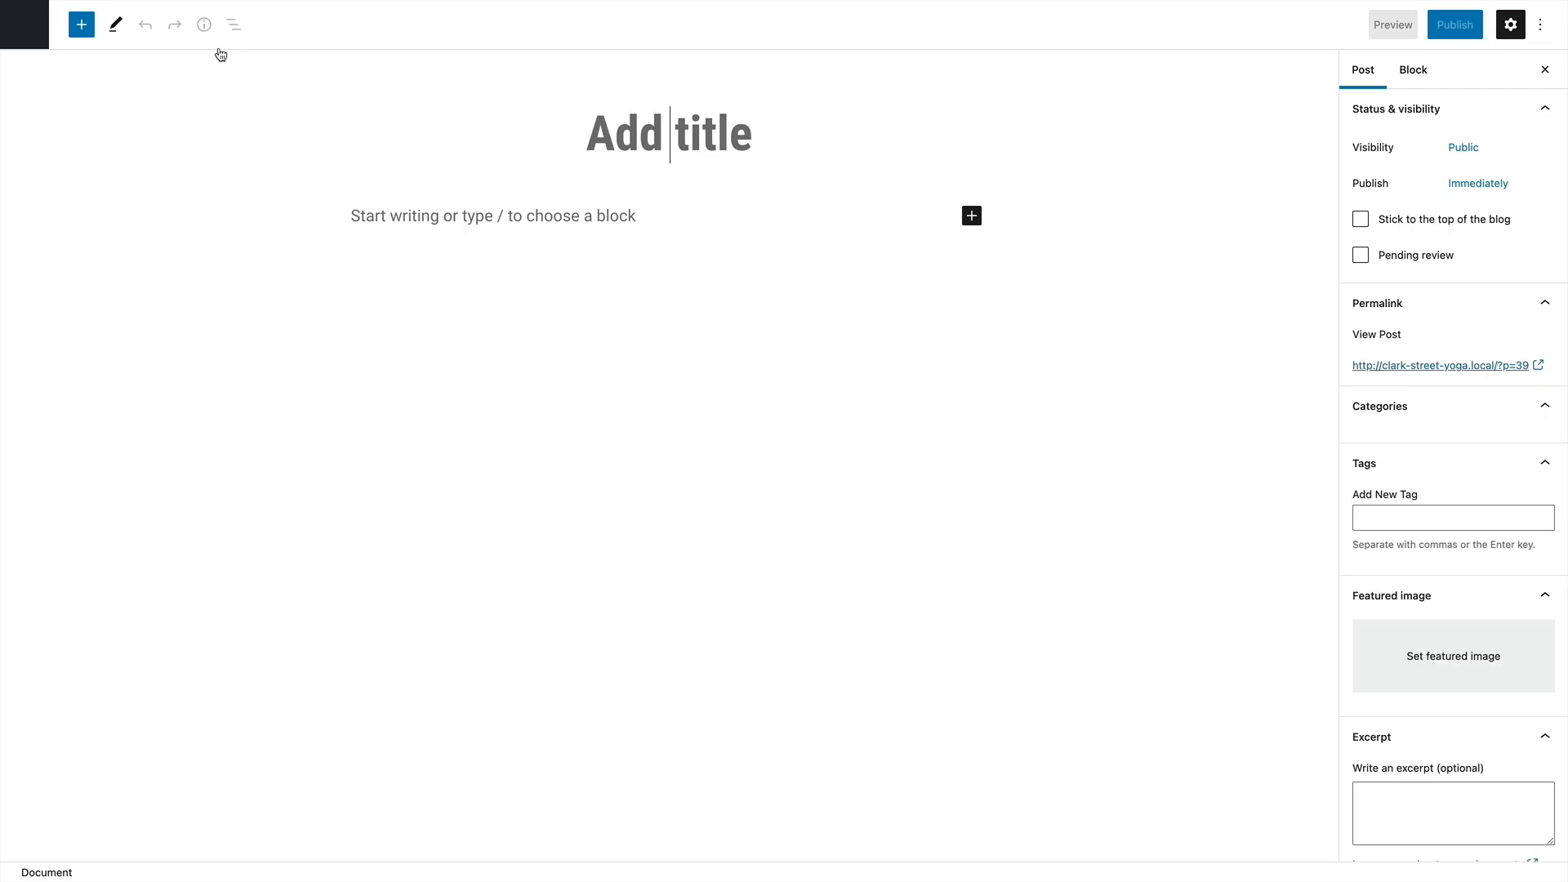
type("New Teachers at Clark Street Yoga!")
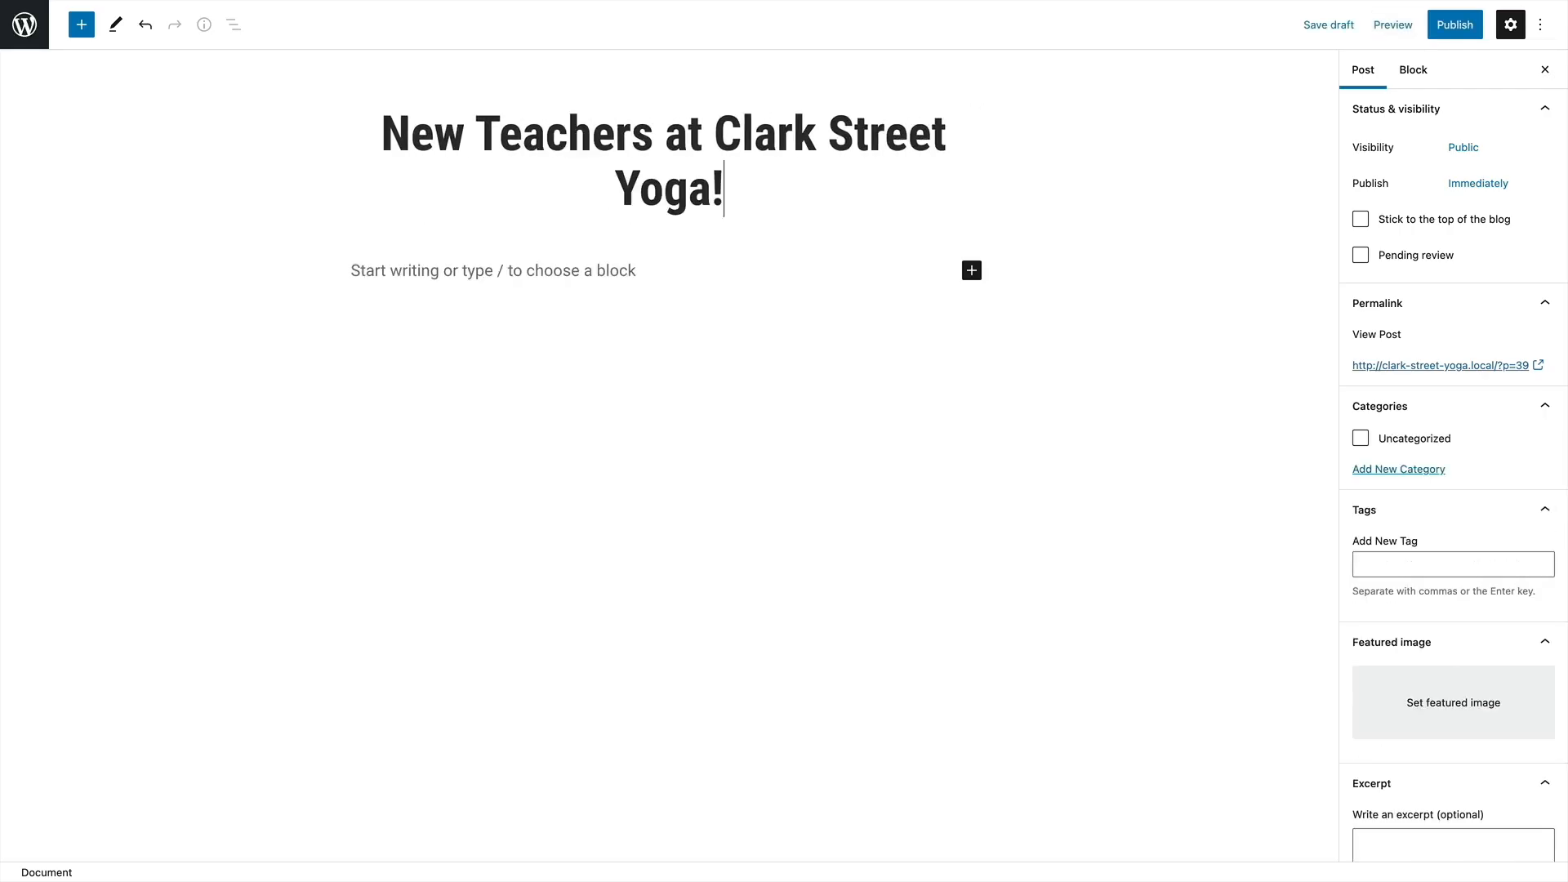
left_click(1455, 25)
left_click(1405, 24)
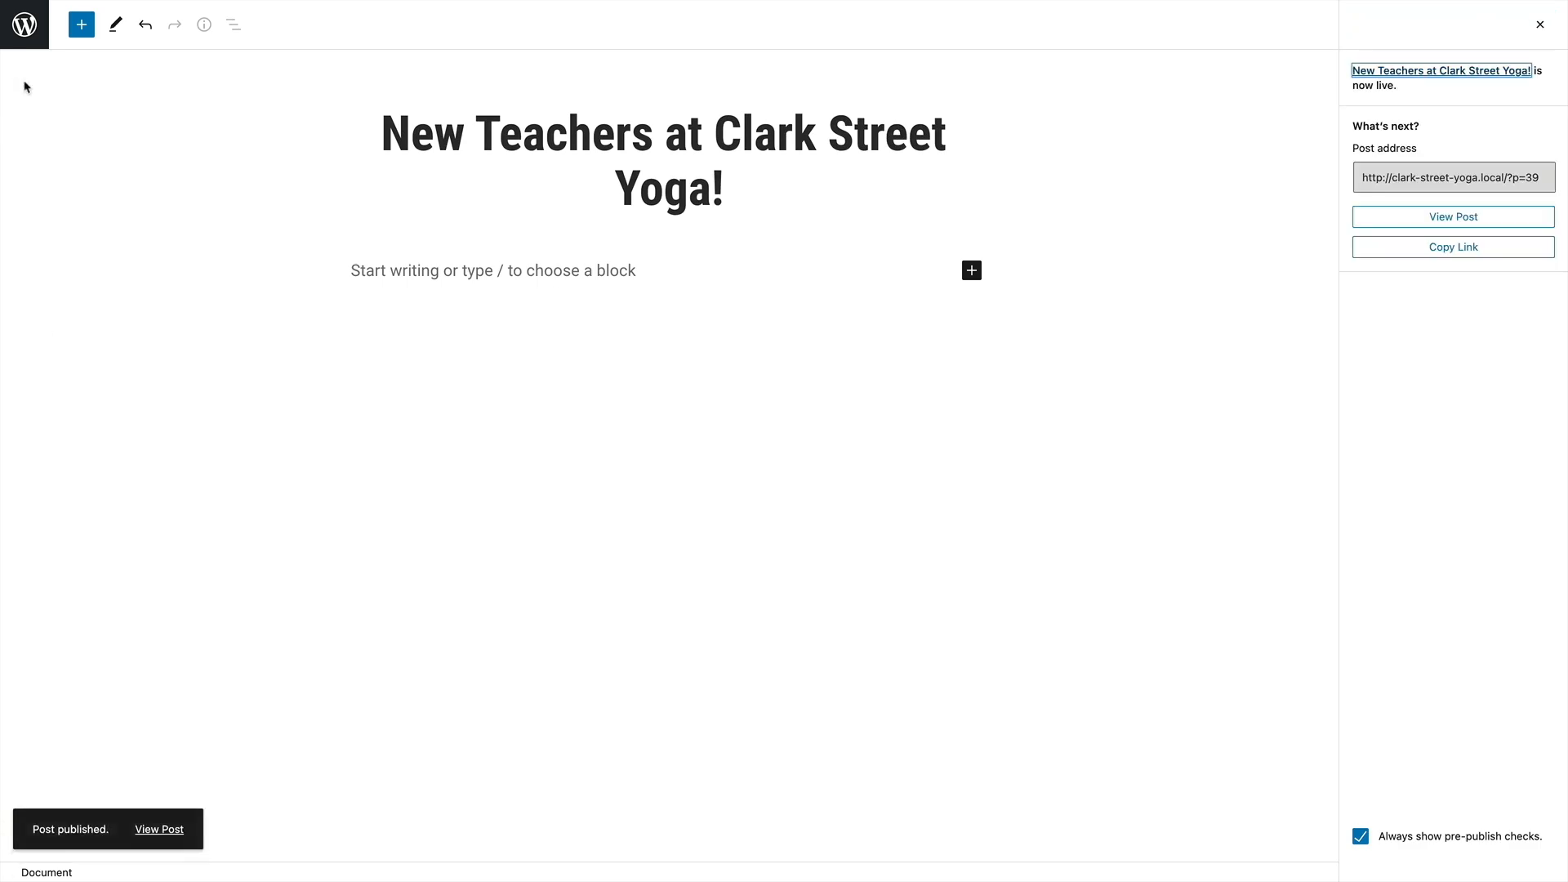
Return to the posts list, then create and publish a new post titled "New Studio Hours"
left_click(24, 24)
left_click(225, 54)
type("New Studio Hours")
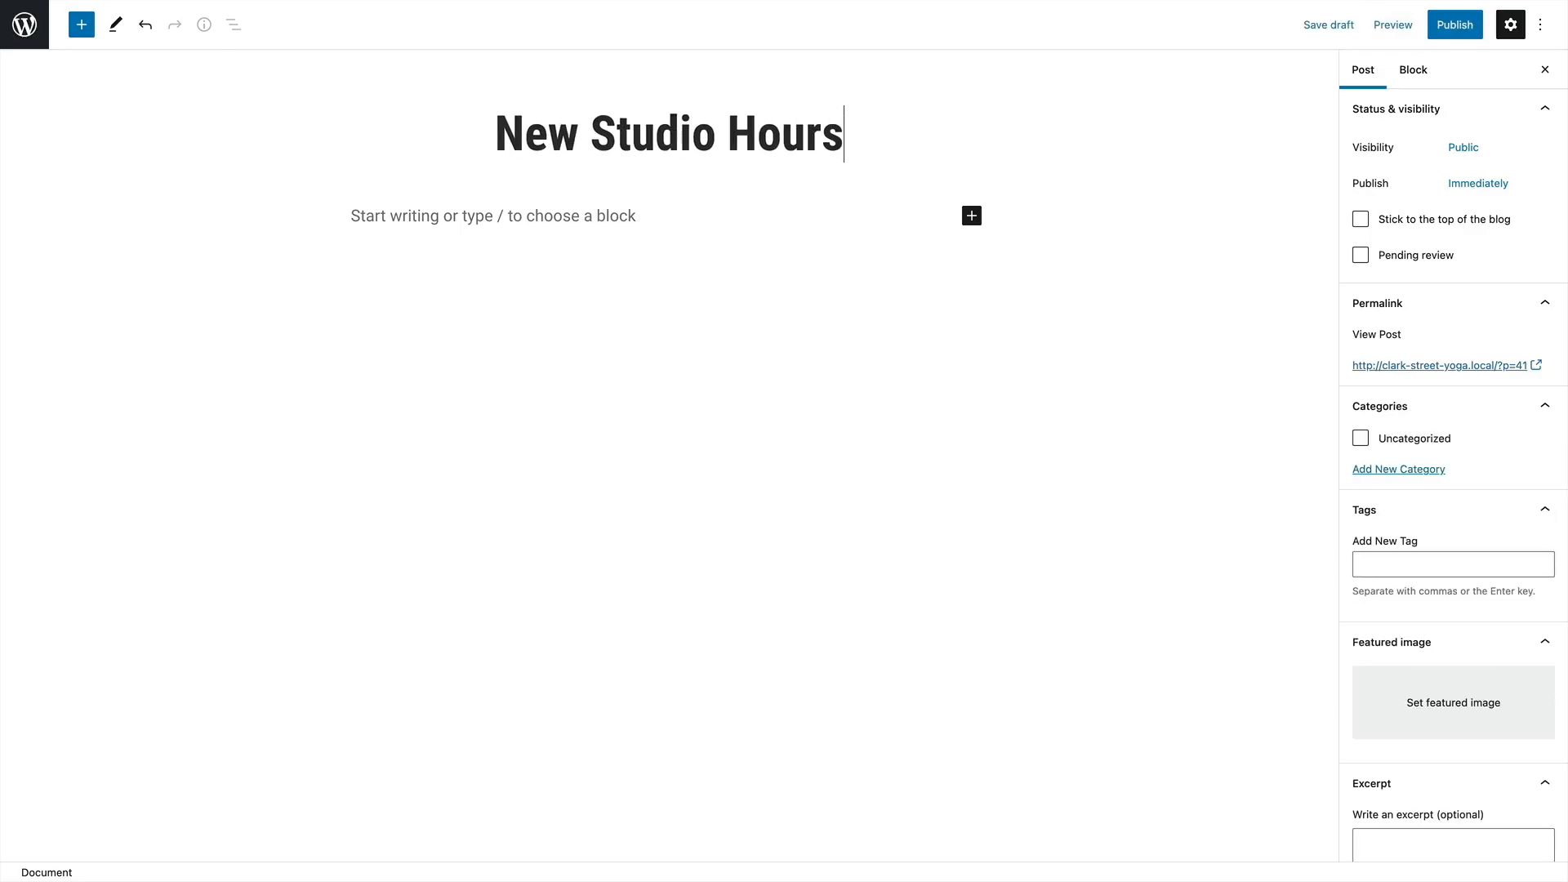
left_click(1454, 24)
left_click(1393, 23)
Create and publish another post titled "Our Spring Outdoor Schedule" and return to the posts list
left_click(24, 24)
left_click(228, 54)
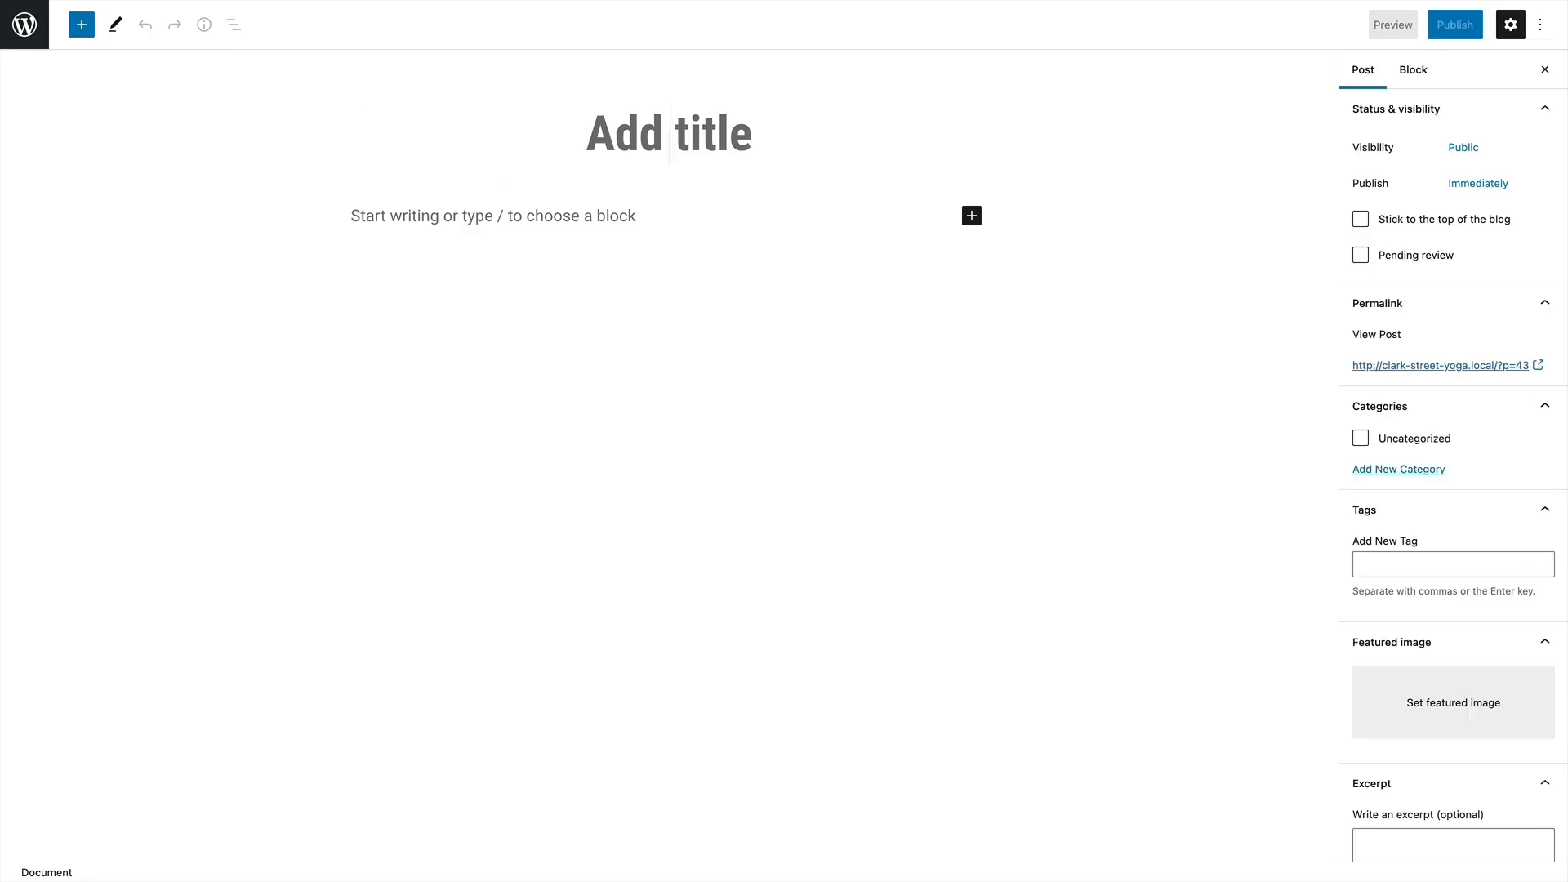
type("Our Spring Outdoor Schedule")
left_click(1454, 25)
left_click(1421, 25)
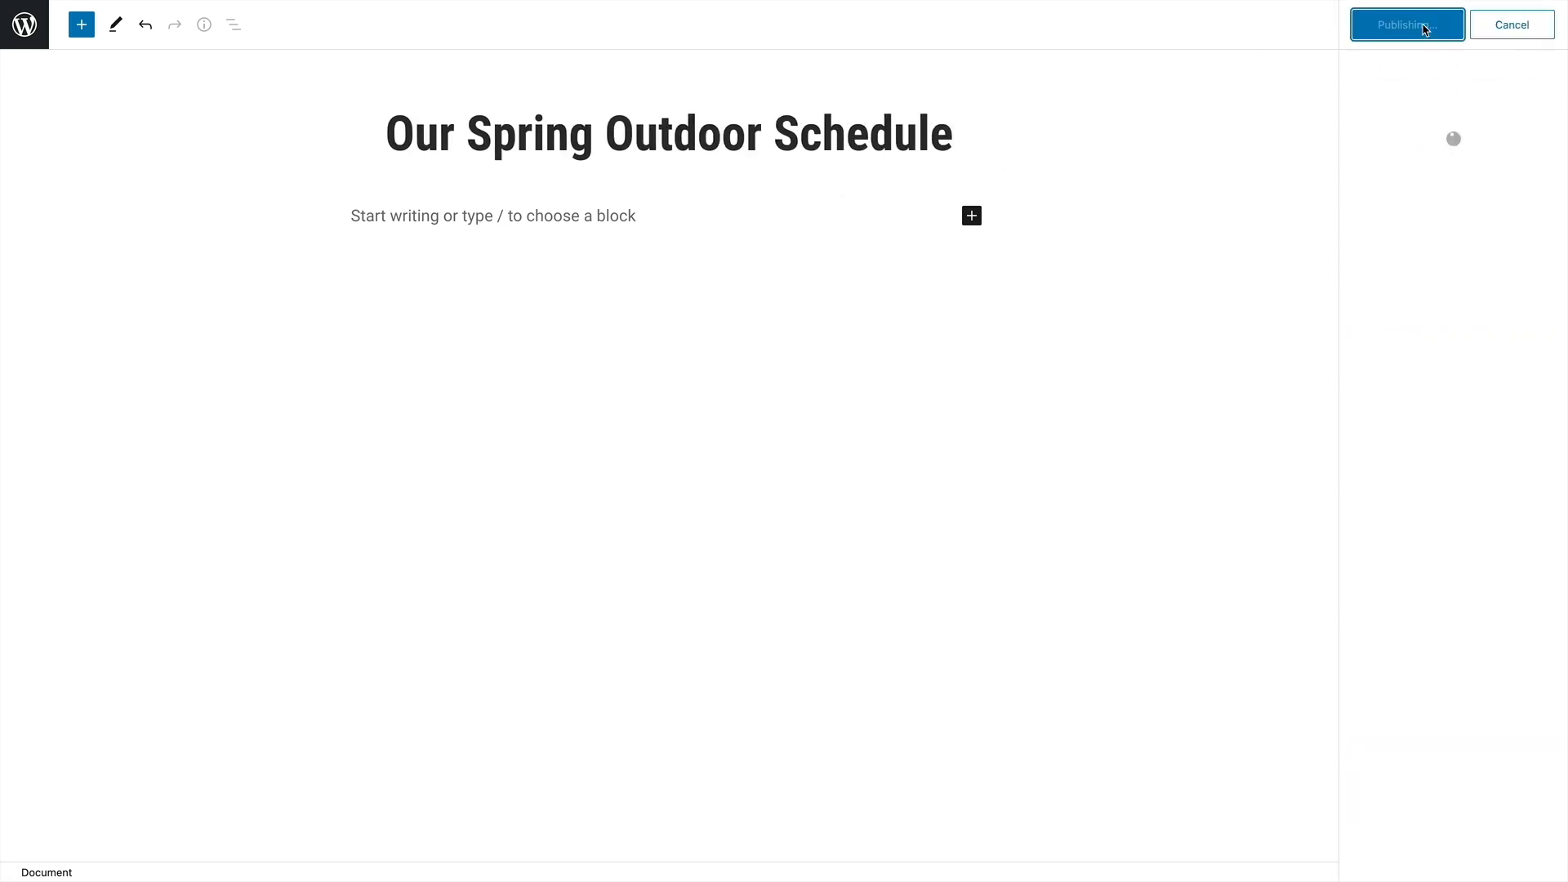
left_click(25, 25)
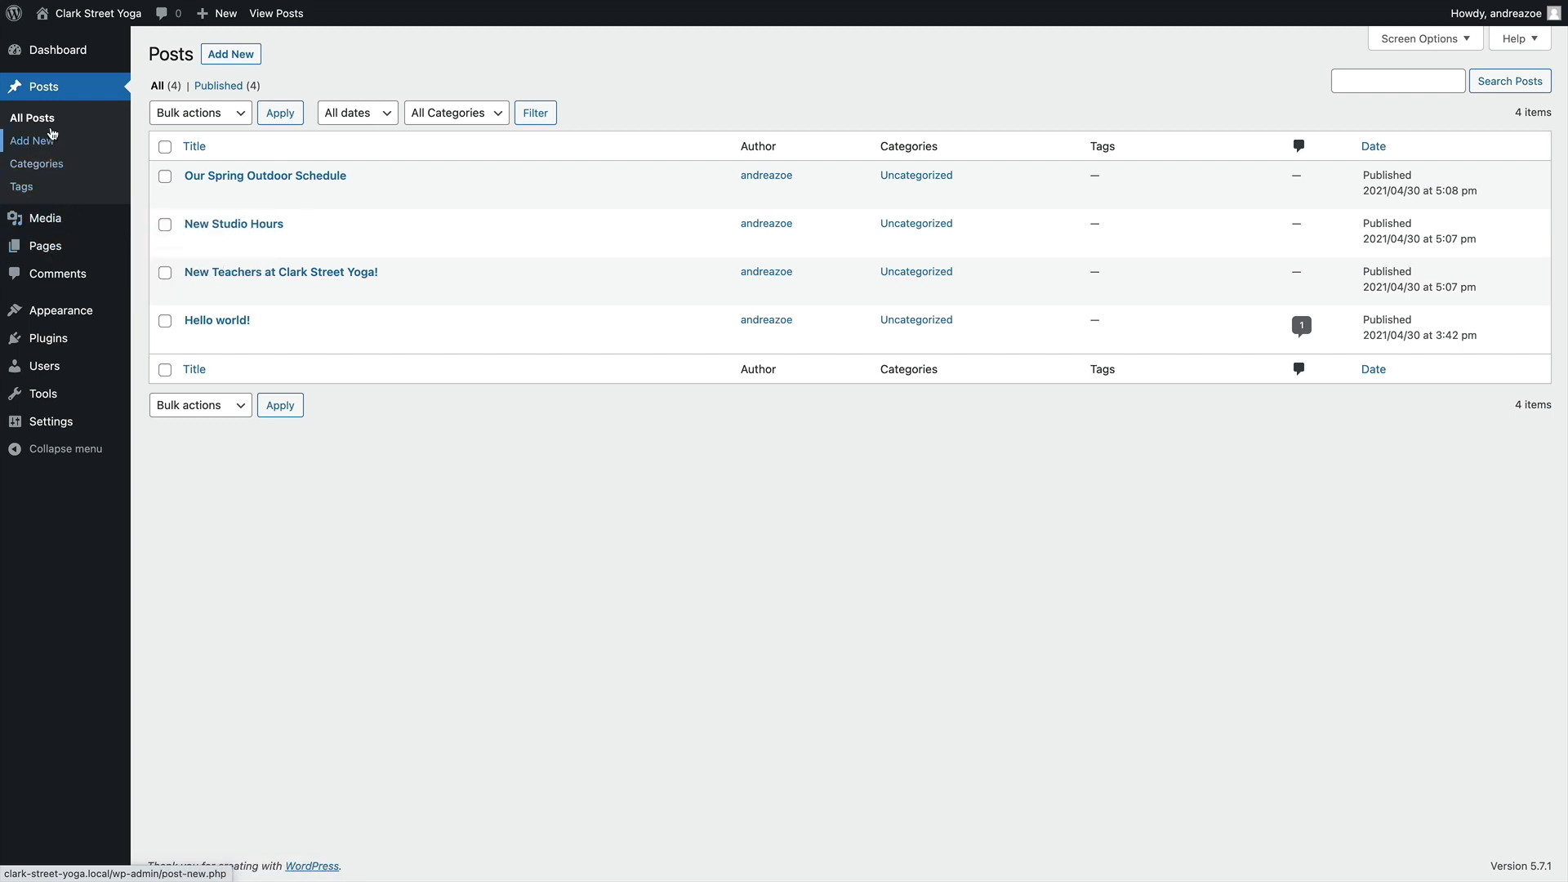
Open the untitled front page for editing and give it the title "Welcome"
left_click(40, 246)
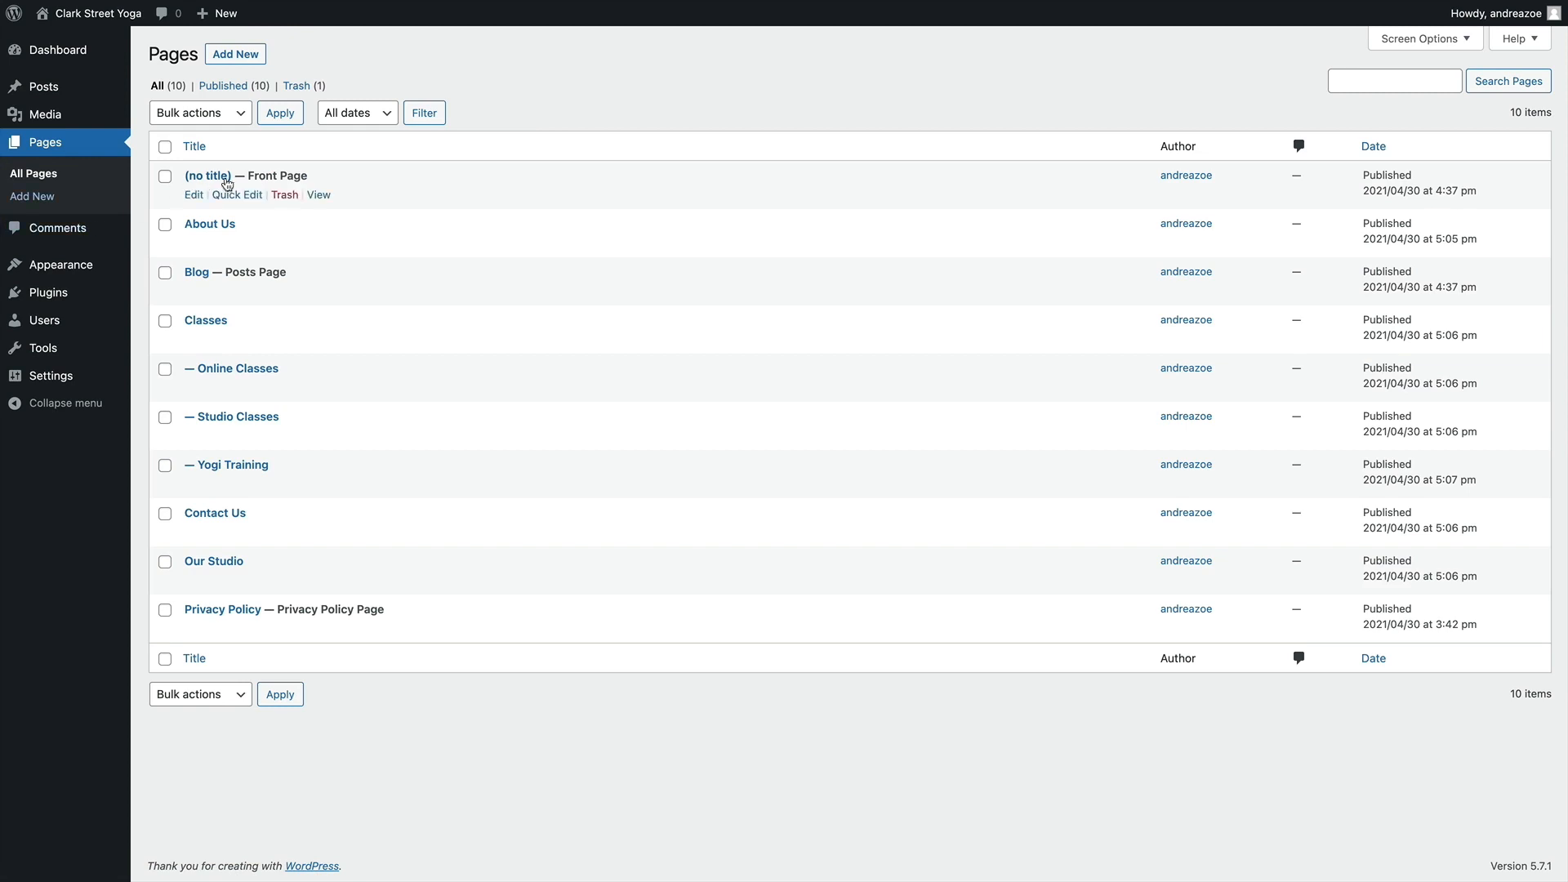
left_click(193, 199)
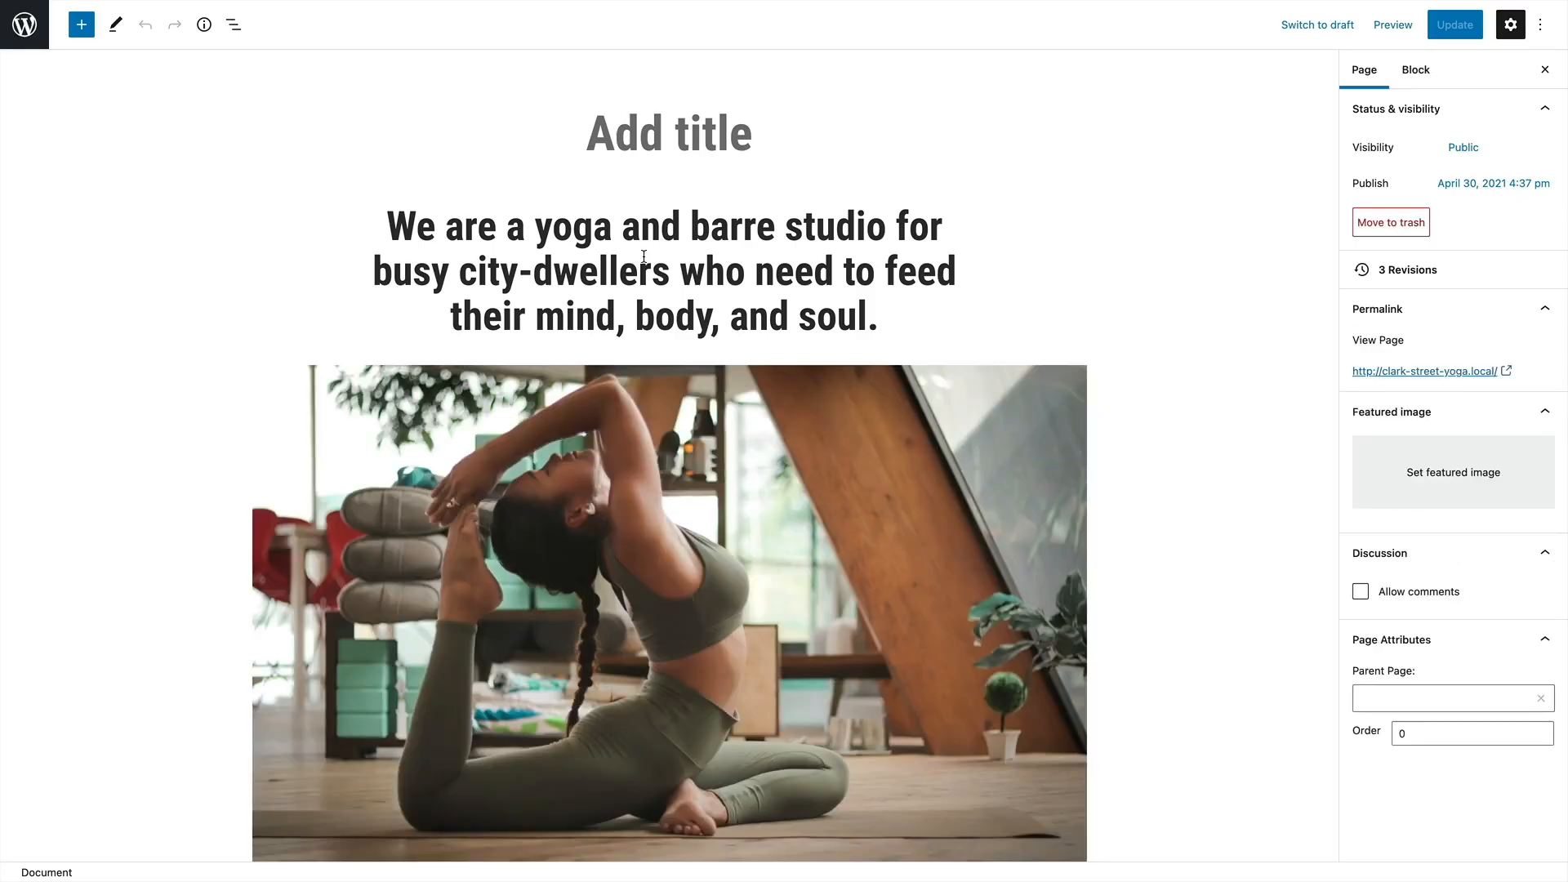
scroll(644, 257, "down", 5)
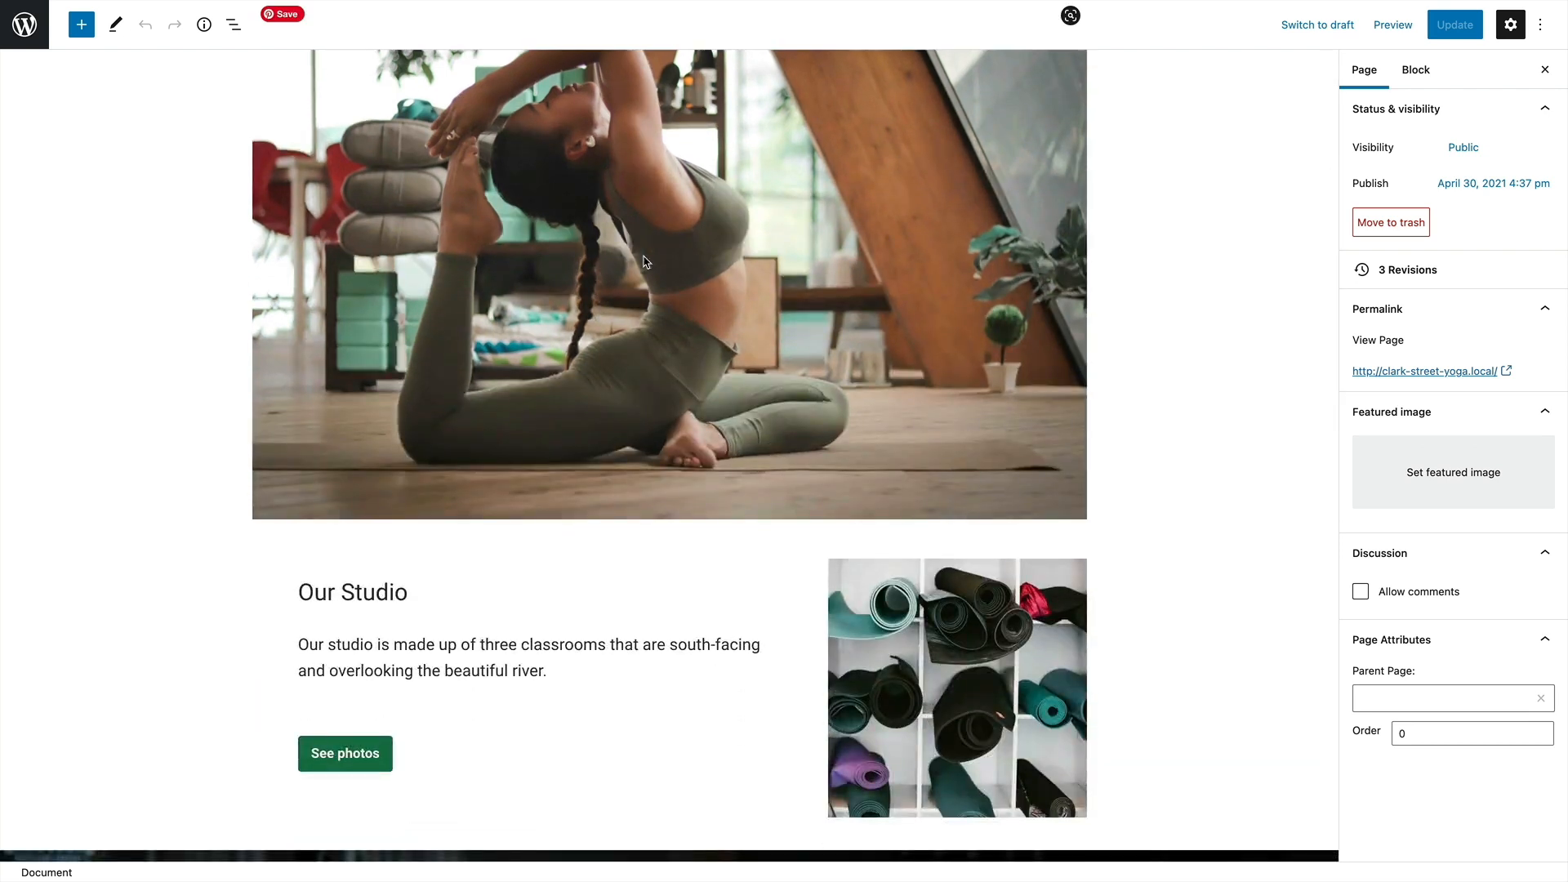
scroll(644, 262, "up", 5)
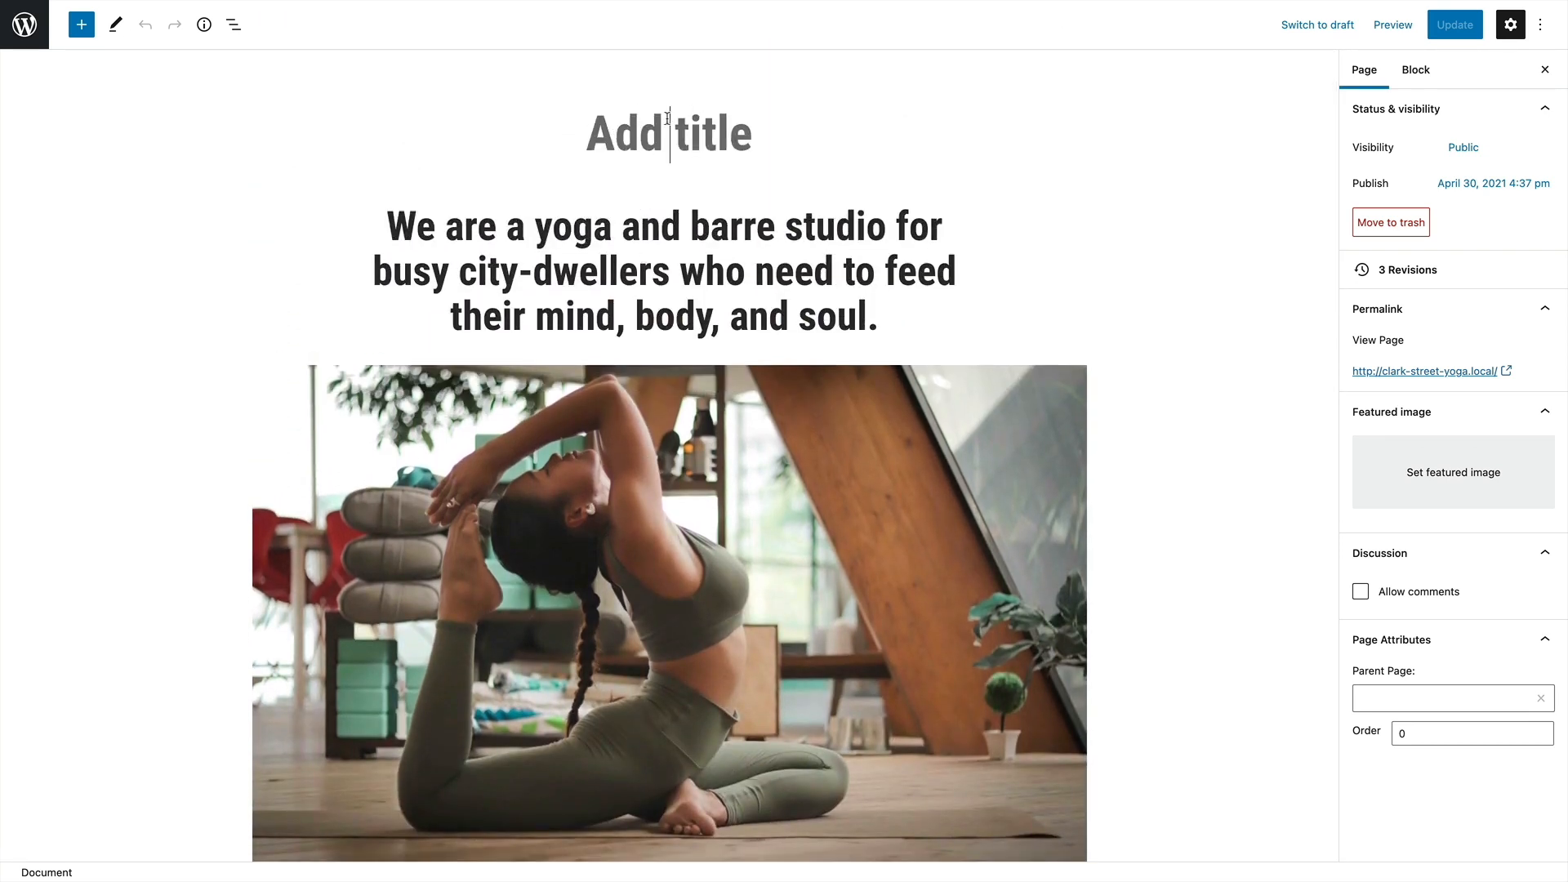
type("Welcome")
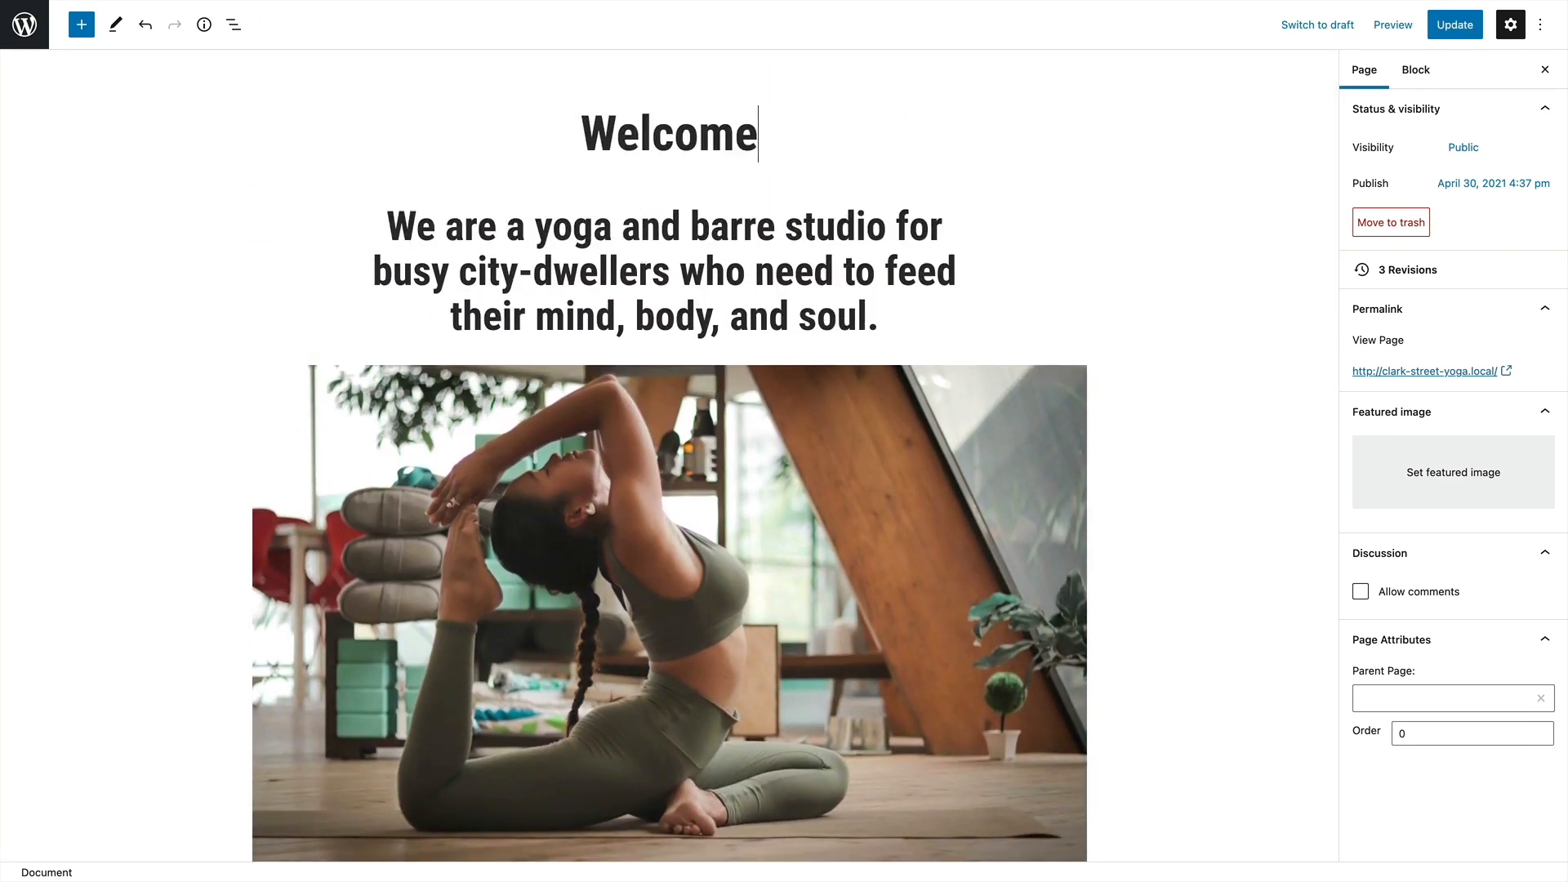
Link the View more button under Online Courses to the Online Classes page
scroll(795, 156, "down", 15)
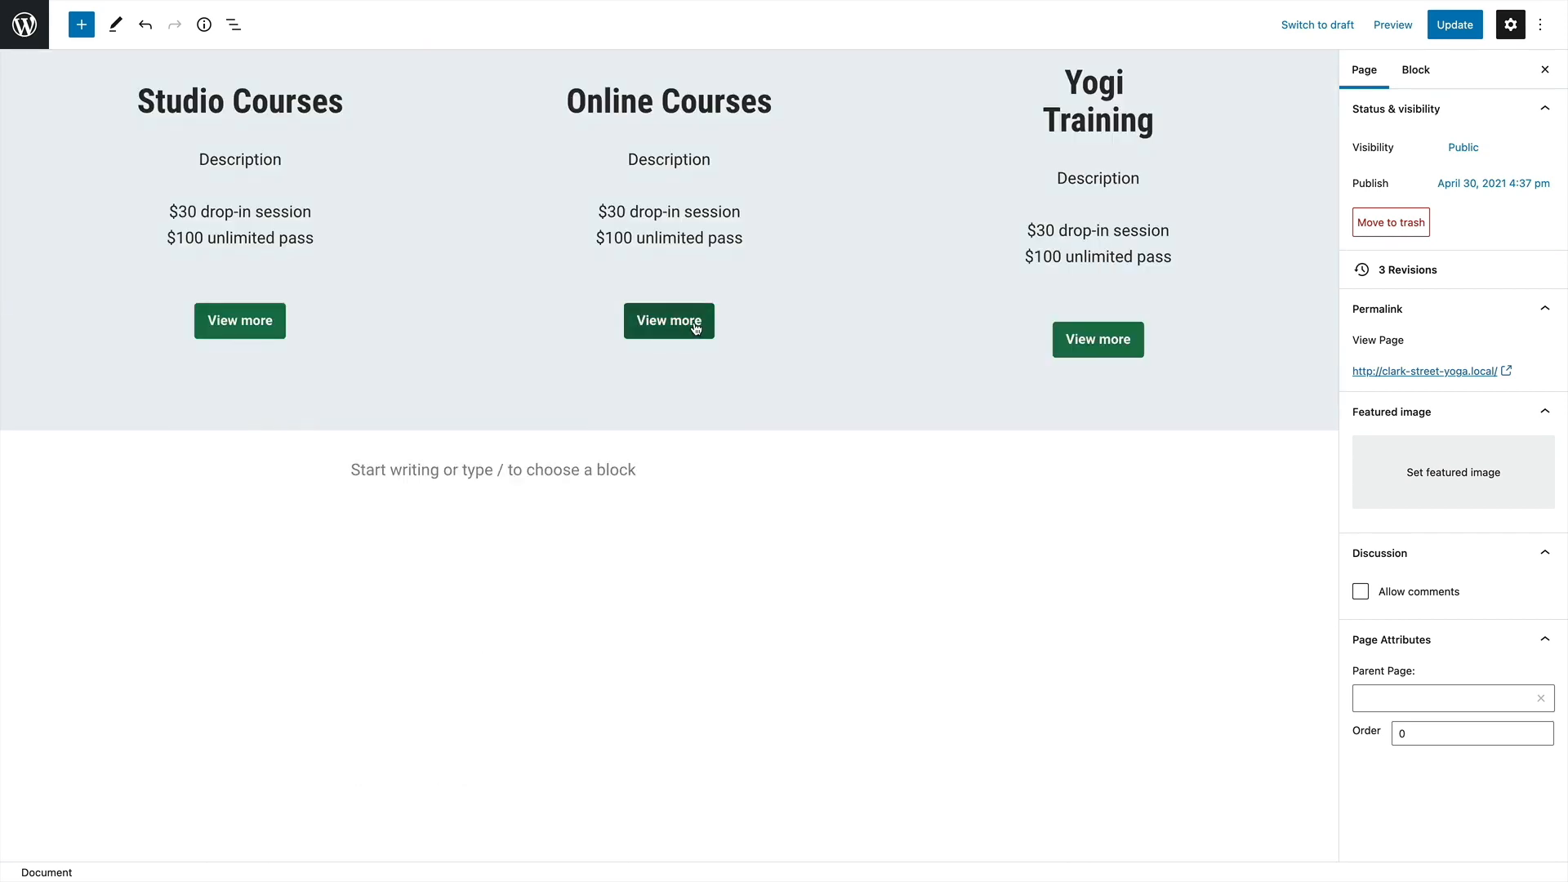
left_click(695, 327)
left_click(724, 275)
type("clas")
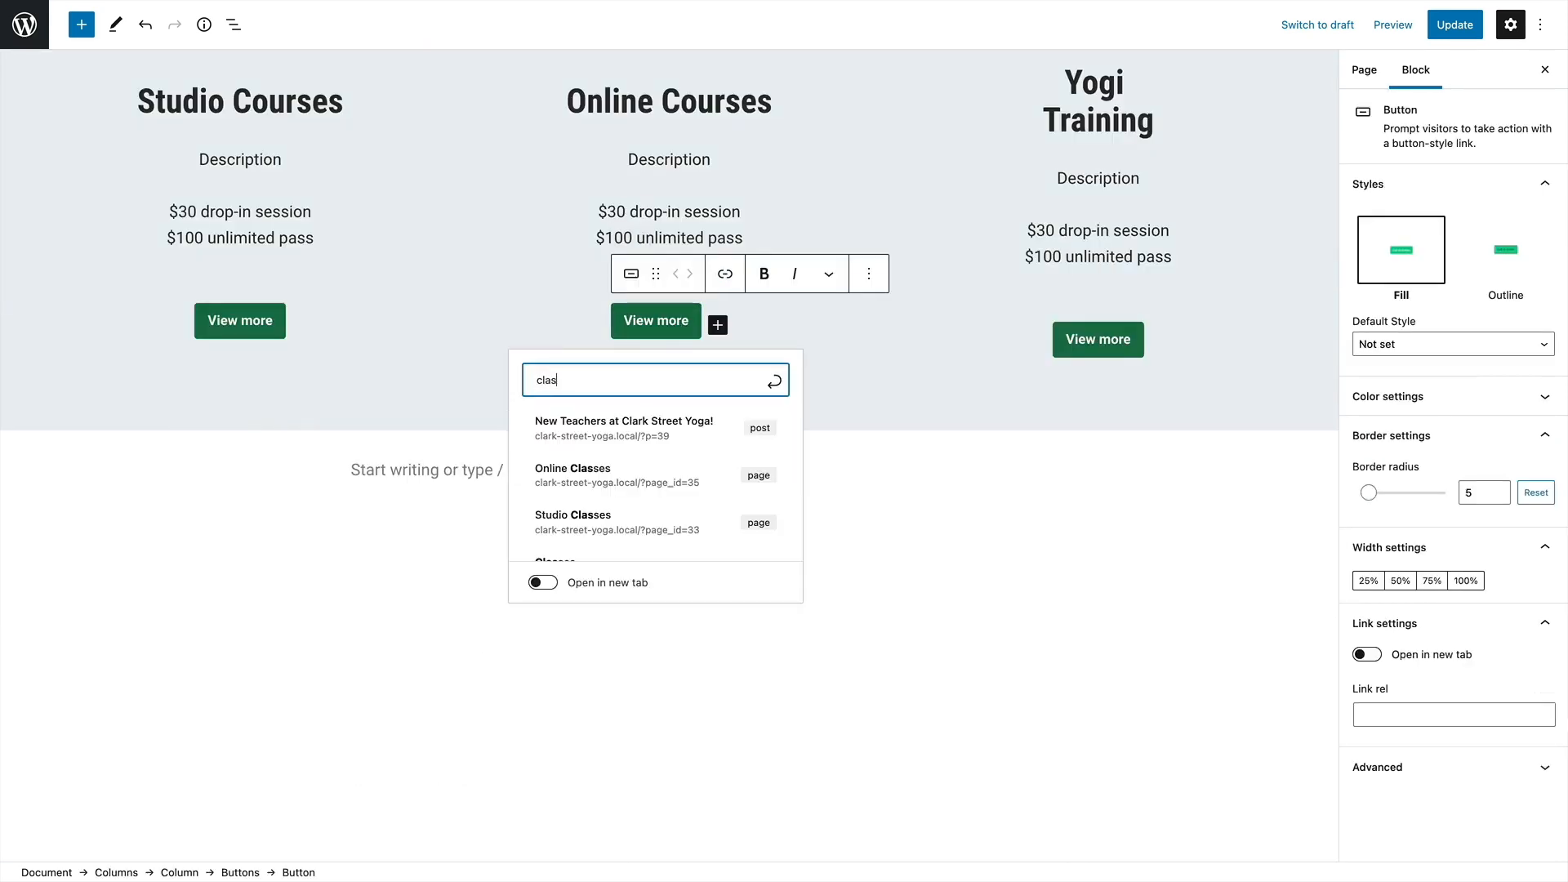
left_click(578, 468)
Link the View more button under Yogi Training to the page found by searching for "yogi"
left_click(1097, 339)
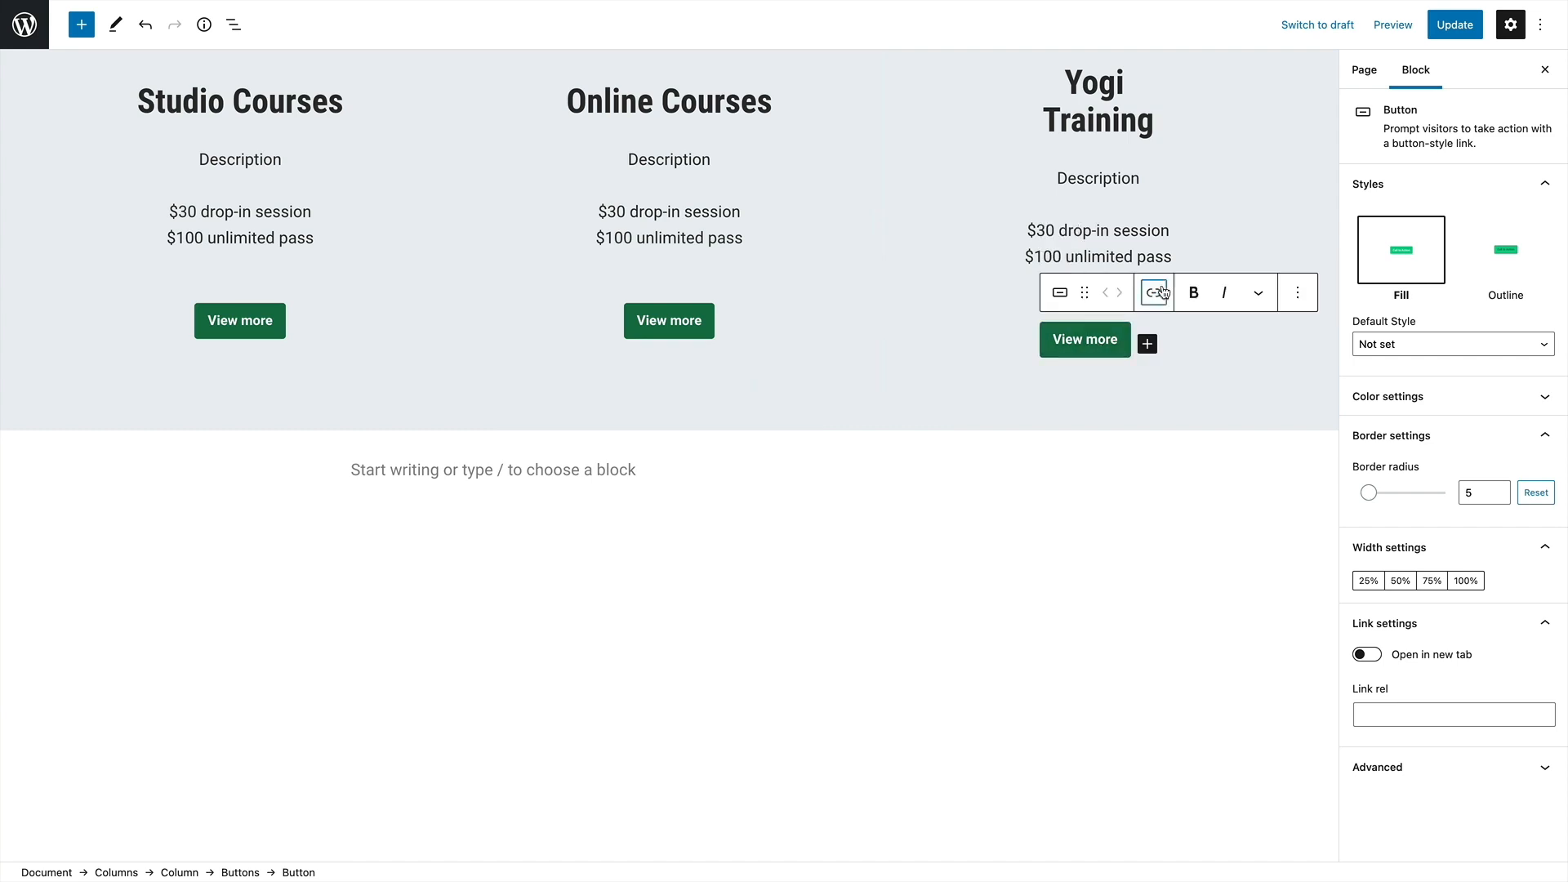
left_click(1153, 292)
type("yogi")
left_click(1021, 489)
Link the View more button under Studio Courses to a classes page found by searching for "clas"
left_click(231, 321)
left_click(295, 274)
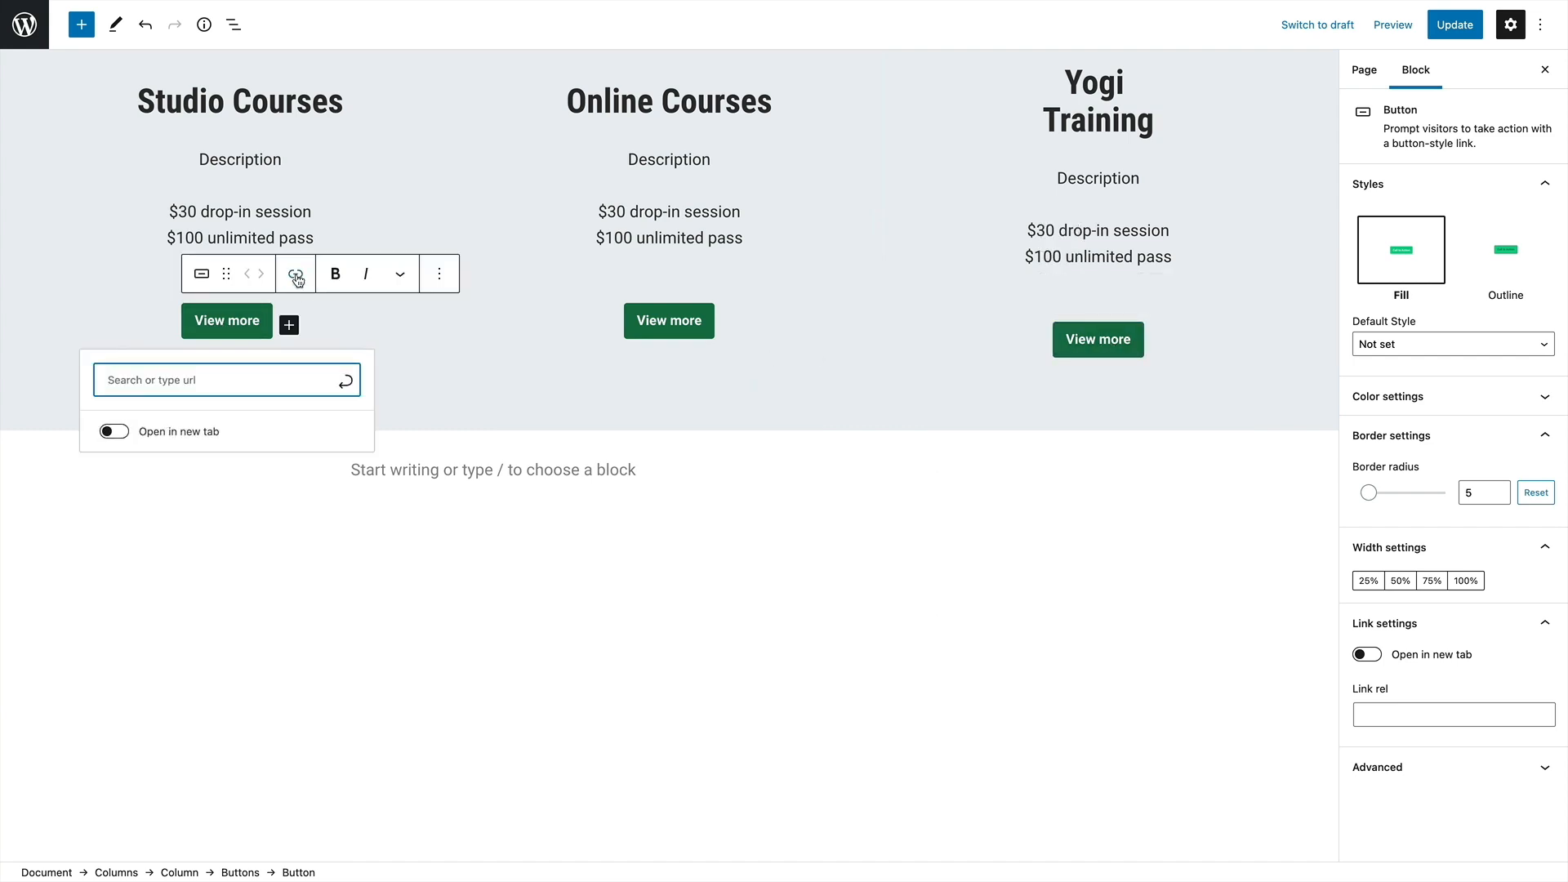
type("class")
left_click(222, 463)
left_click(402, 399)
Insert a Latest Posts block in the empty paragraph below the courses columns
left_click(941, 466)
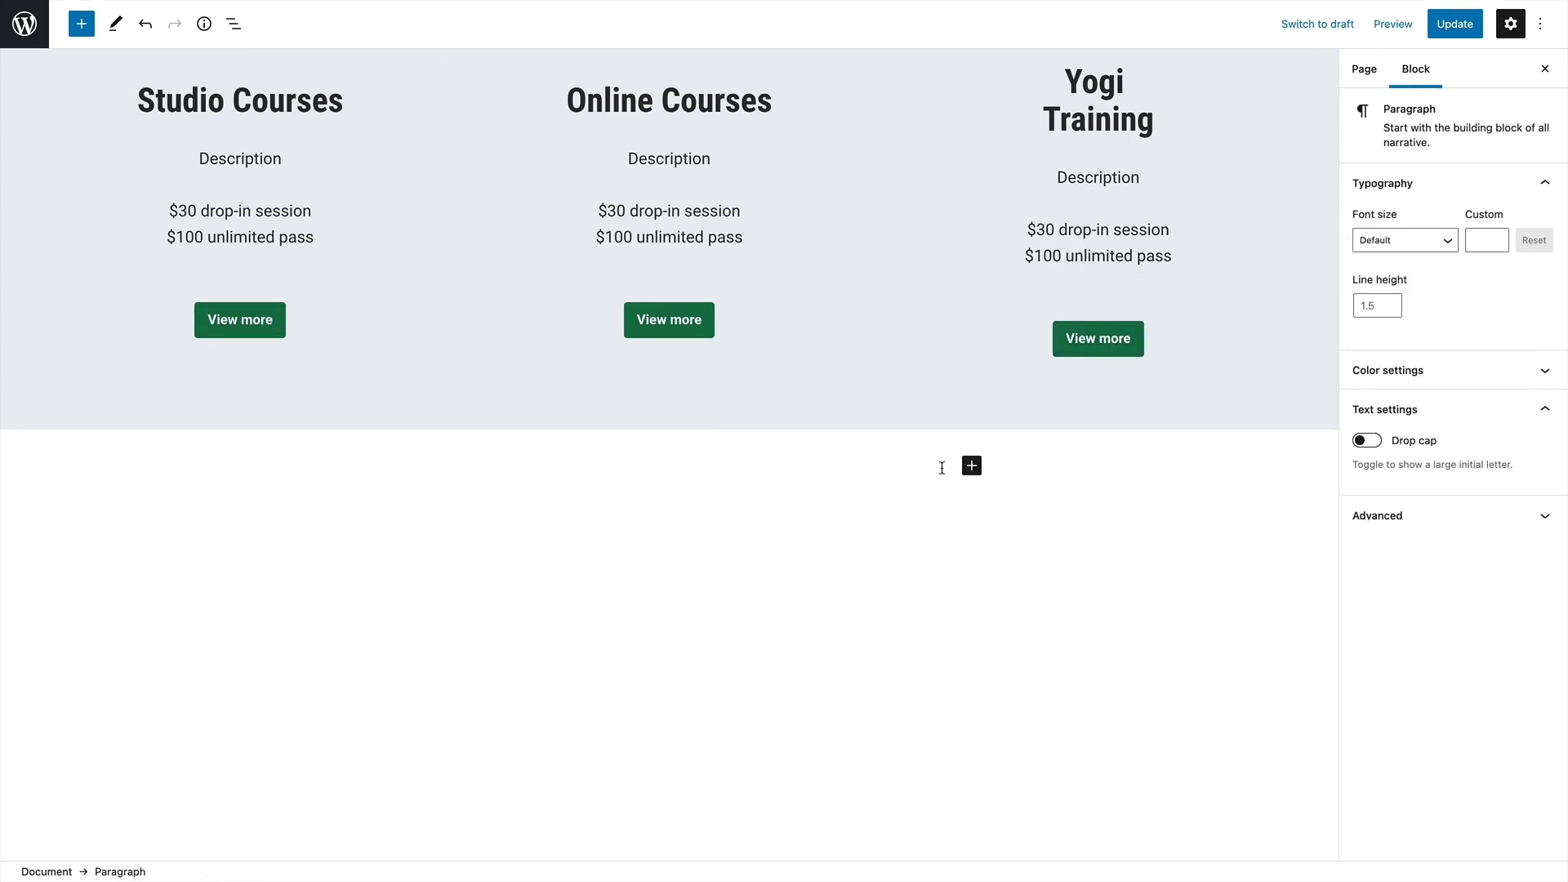
left_click(971, 468)
type("lat")
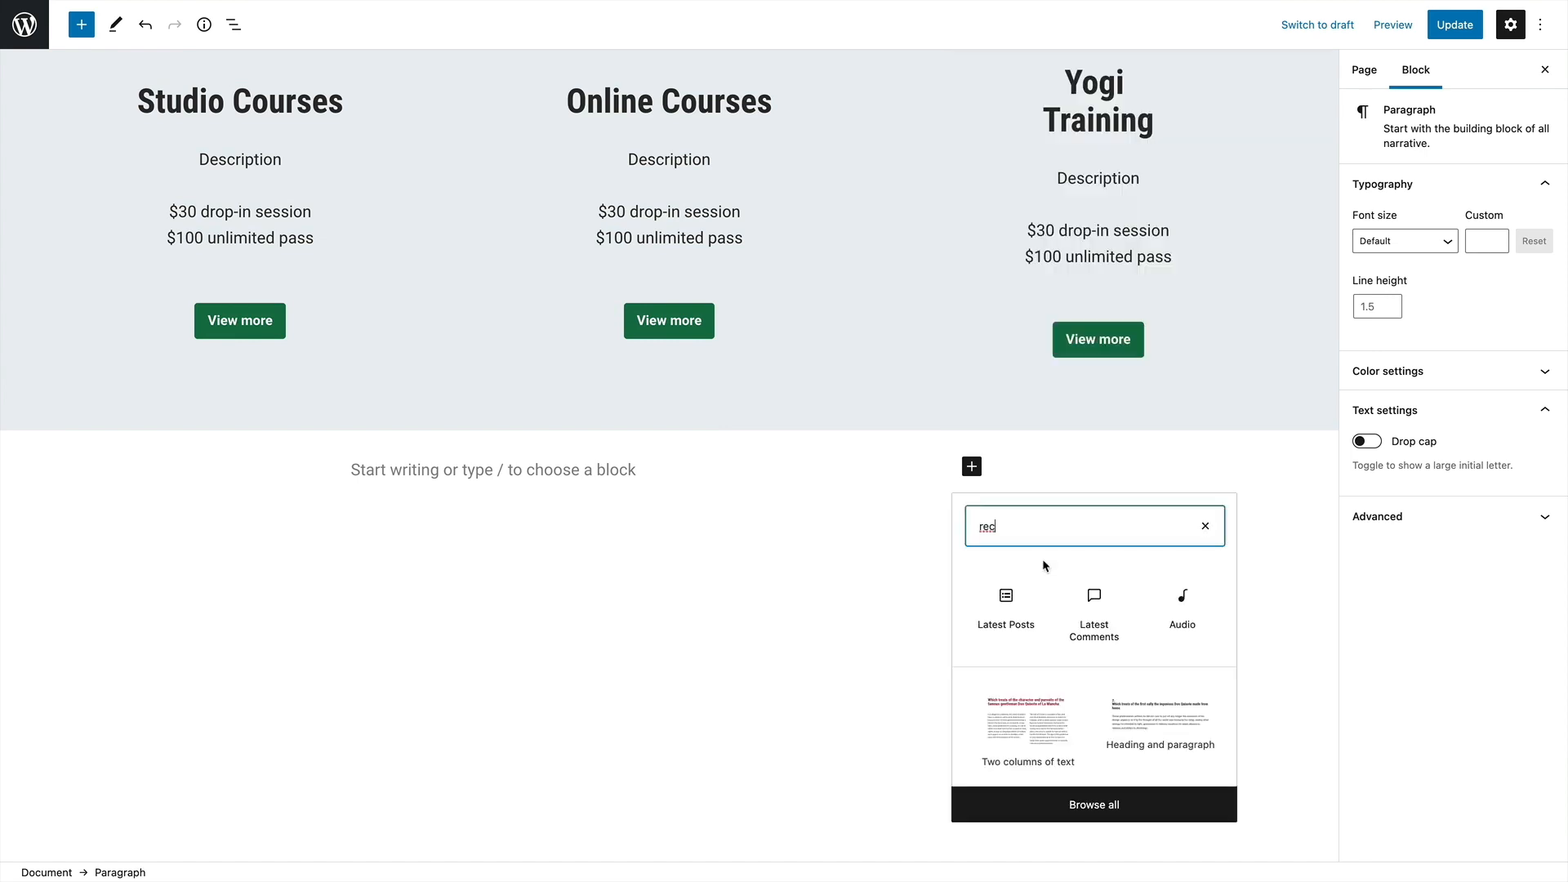
left_click(1006, 605)
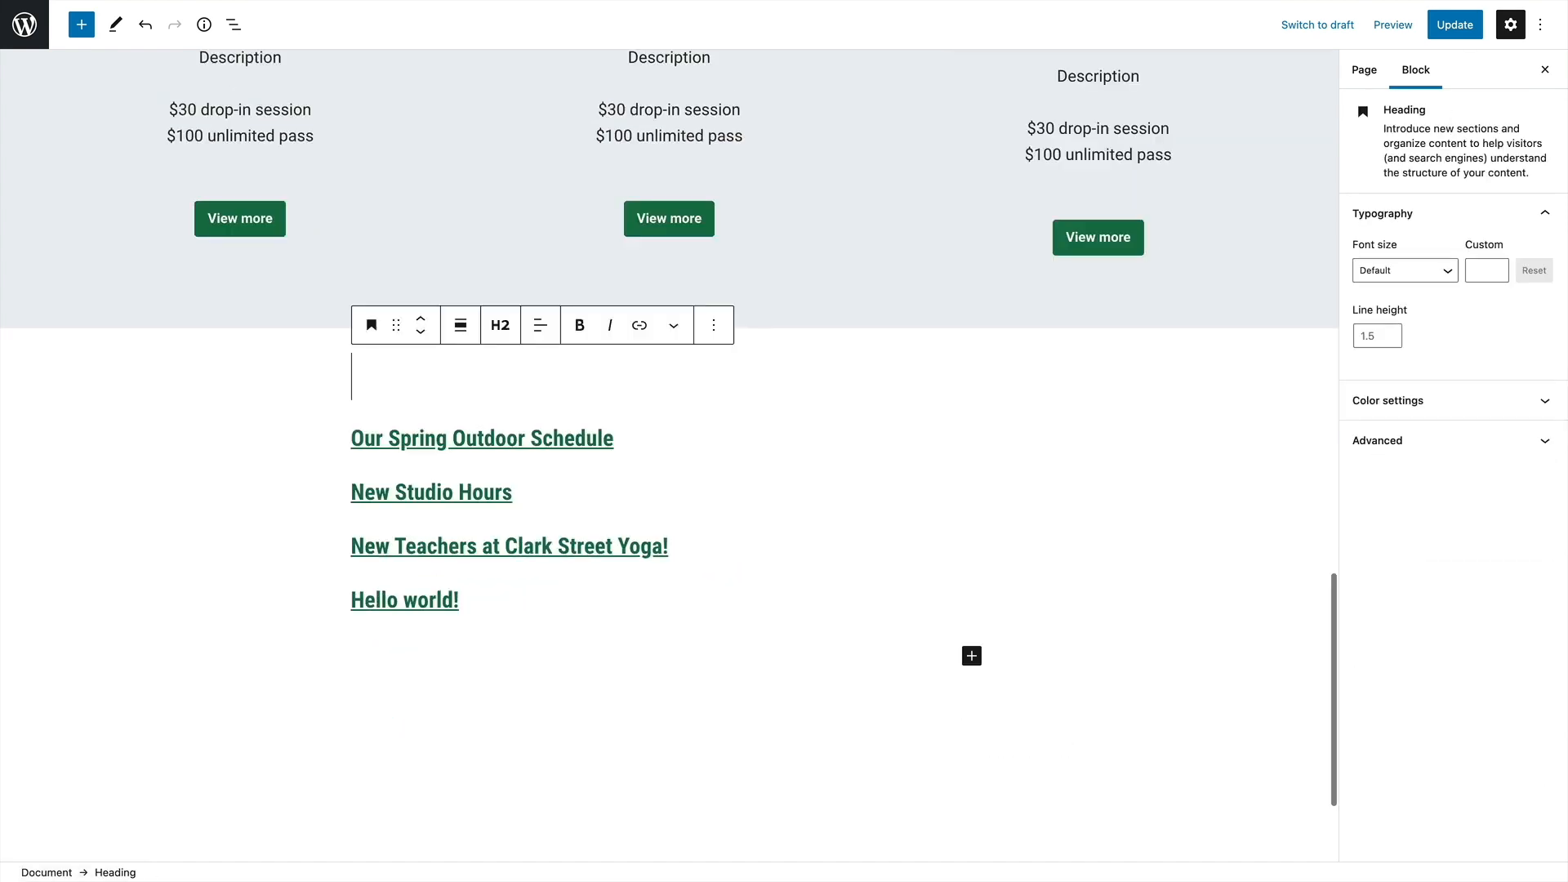
Enter "From the blog" as the heading above the Latest Posts block
type("Frpm")
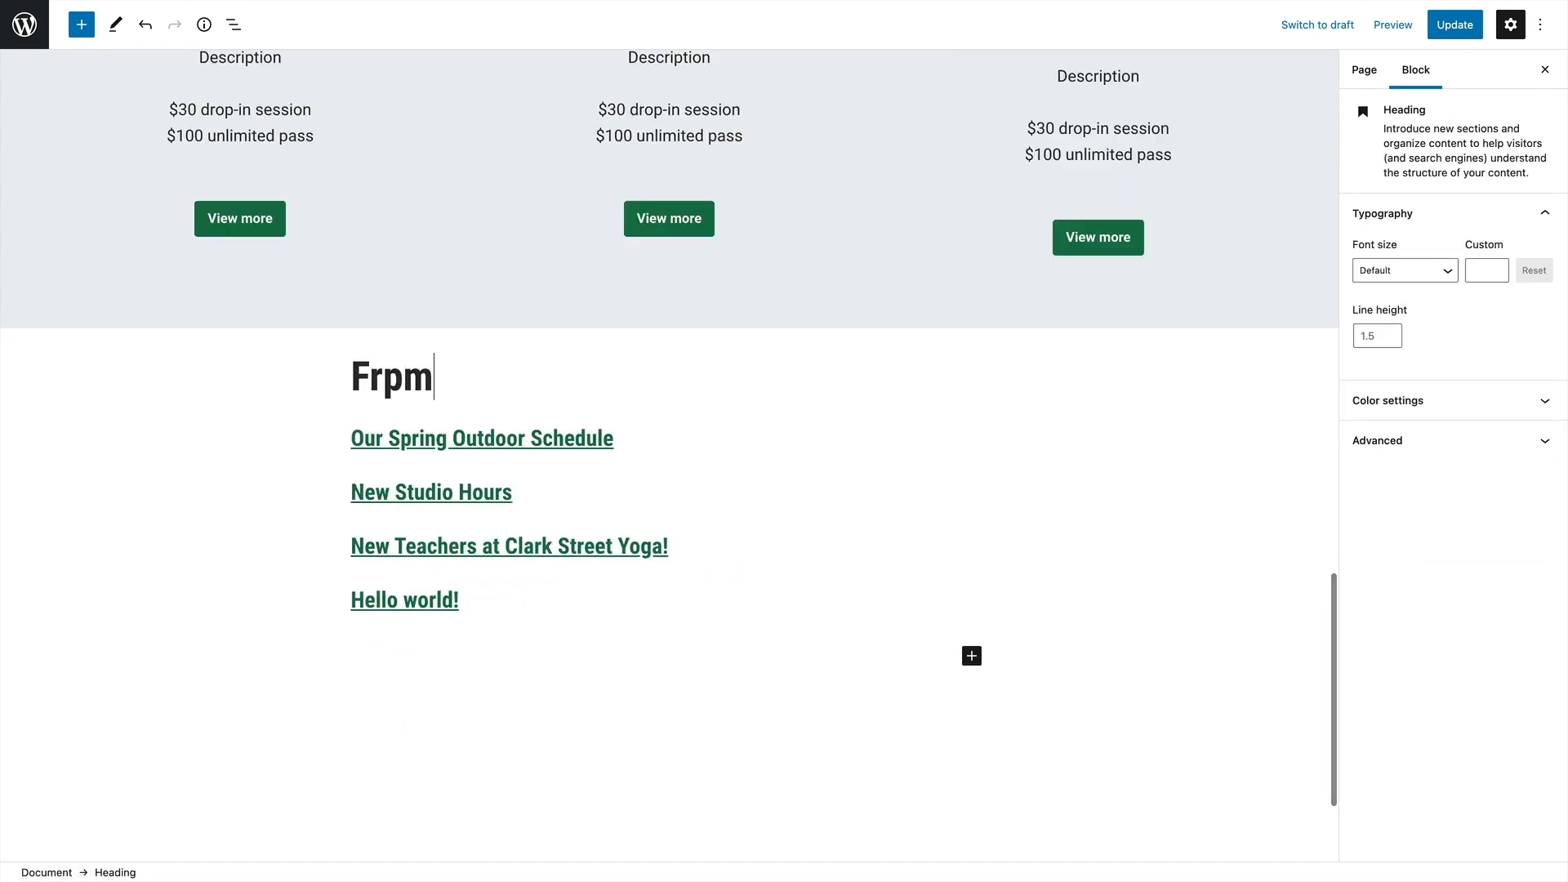
key("BackSpace")
key("BackSpace")
type("om the ")
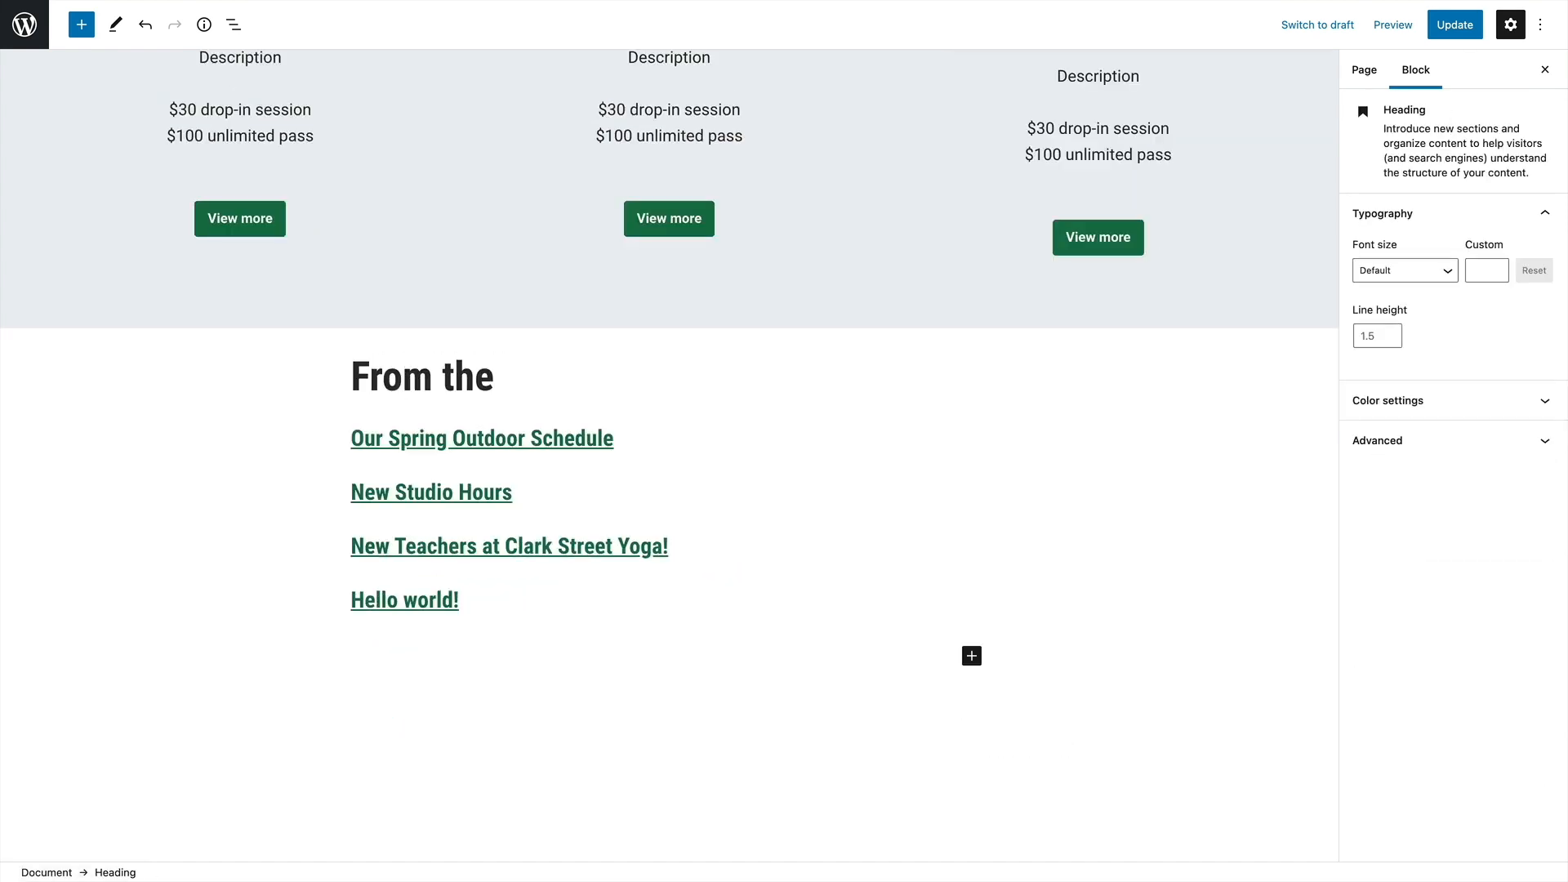
type("blog")
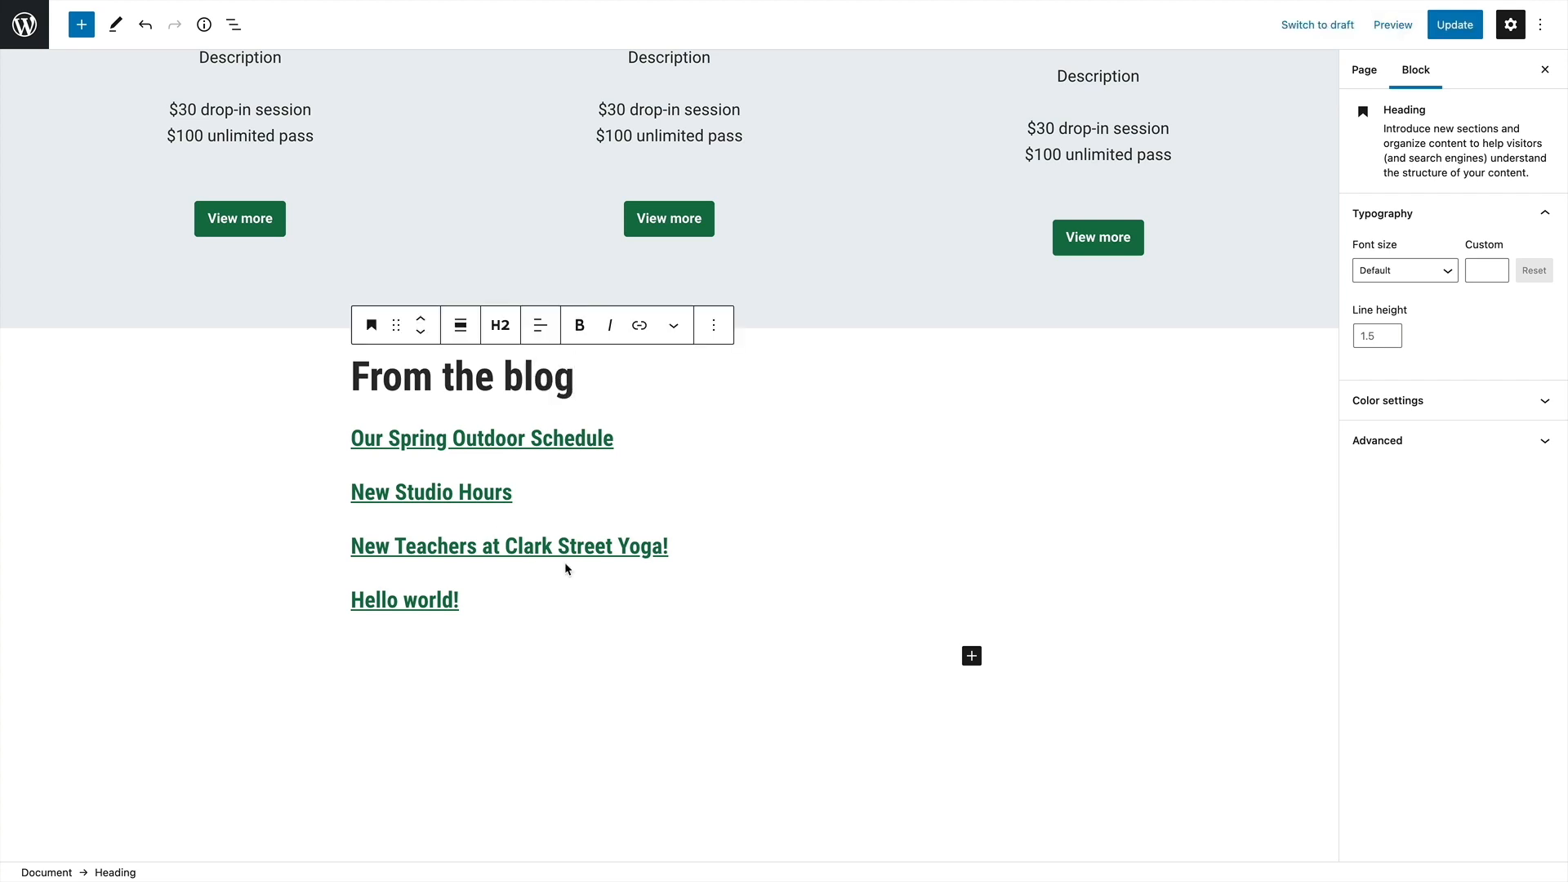
Switch the Latest Posts block to grid view and display the post date without the author name
scroll(565, 563, "down", 1)
left_click(533, 531)
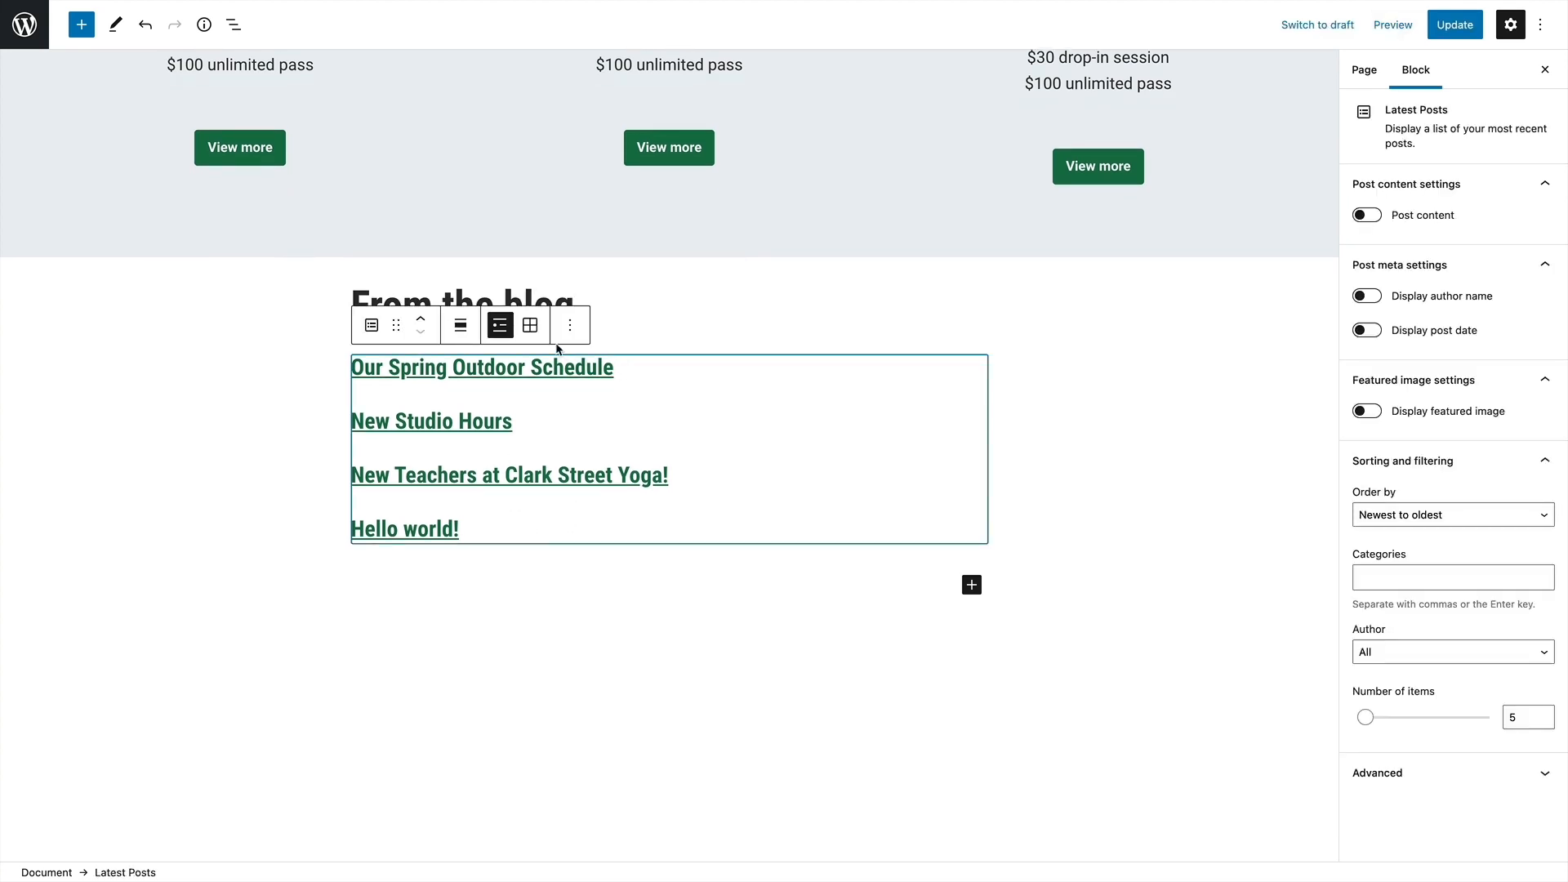
left_click(530, 326)
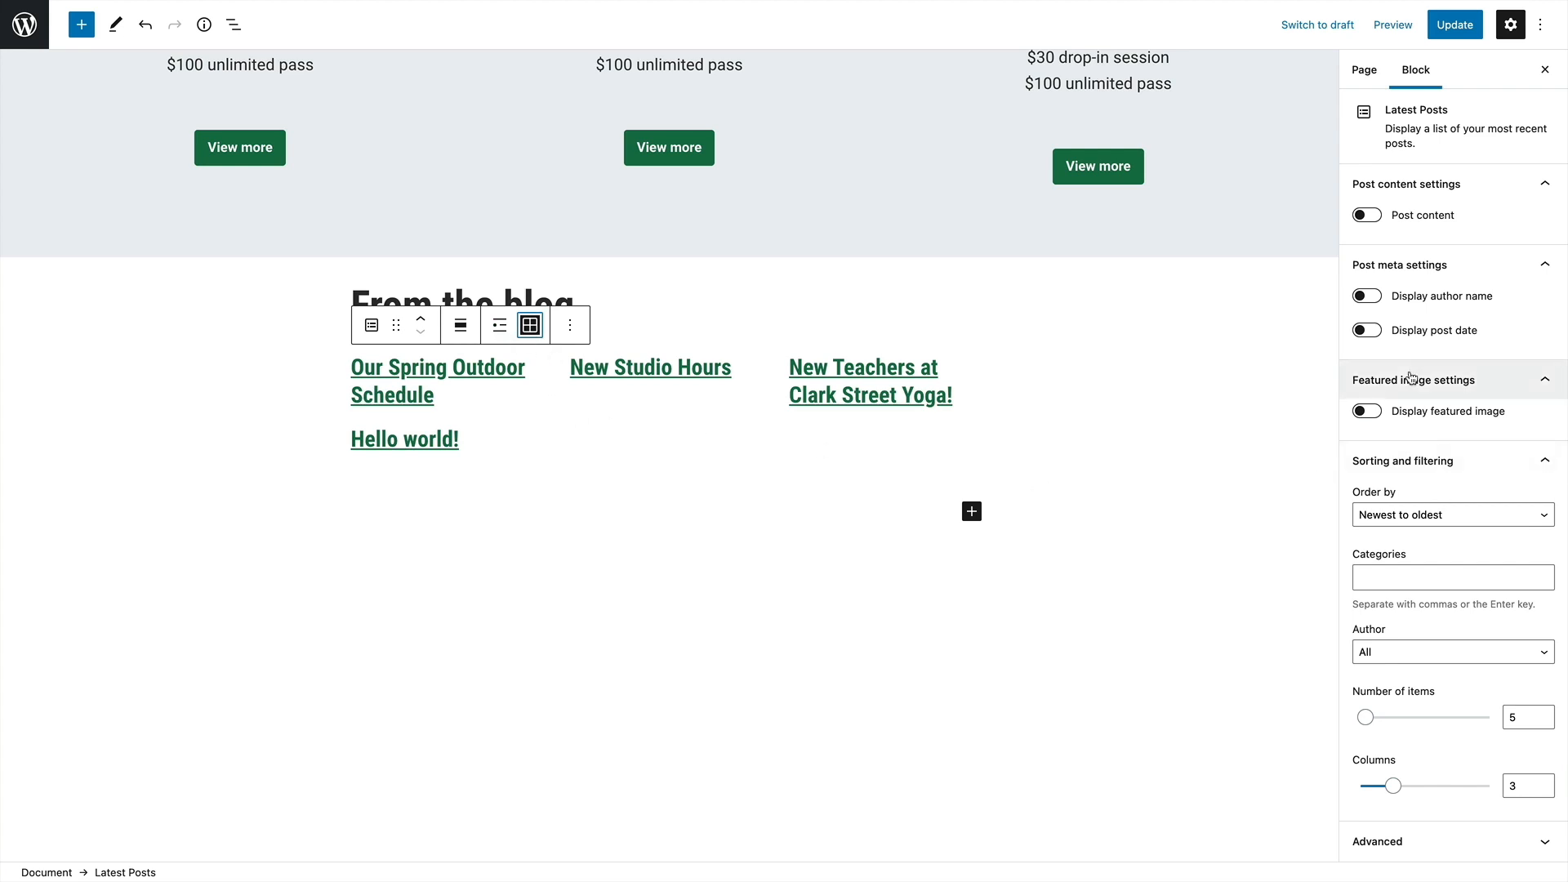
left_click(1365, 298)
left_click(1366, 298)
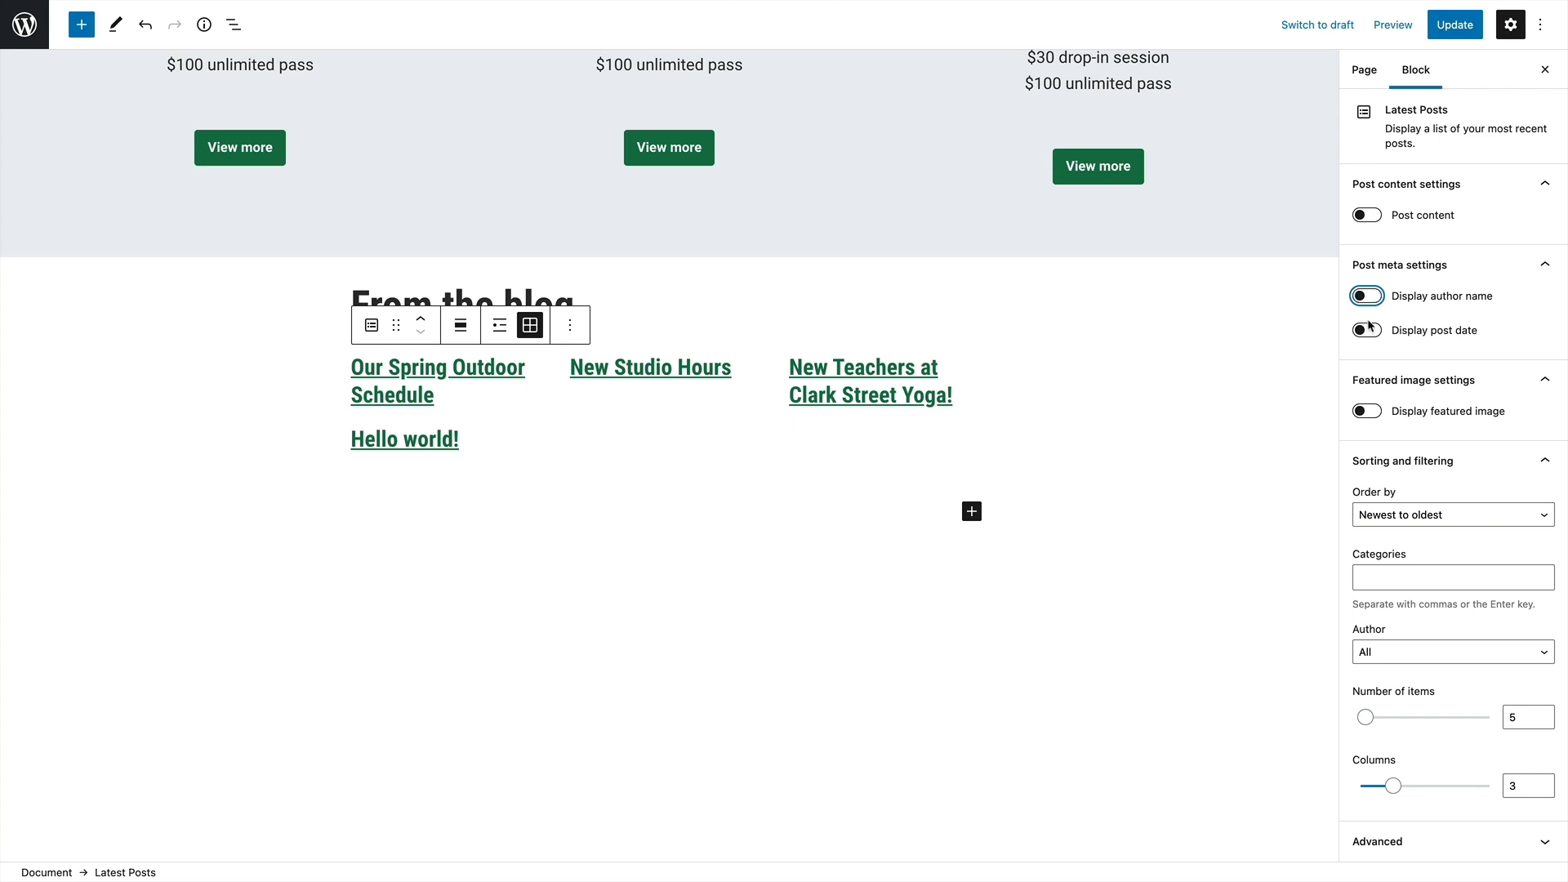
left_click(1366, 330)
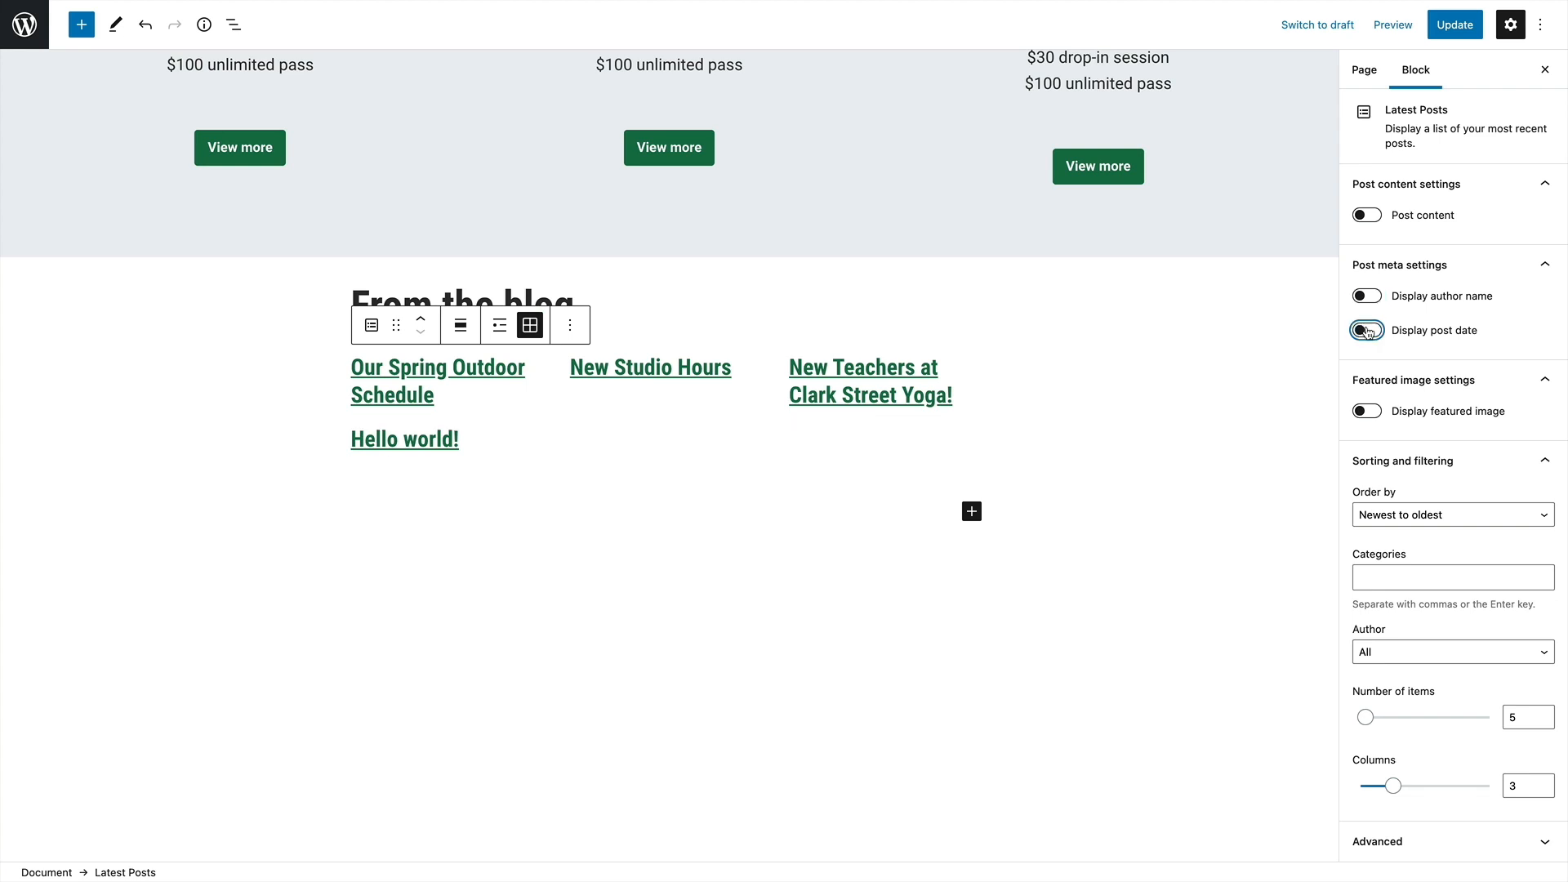
Try the post content options (excerpt and full post) and the featured image display on the Latest Posts block, and turn both off again
left_click(1368, 215)
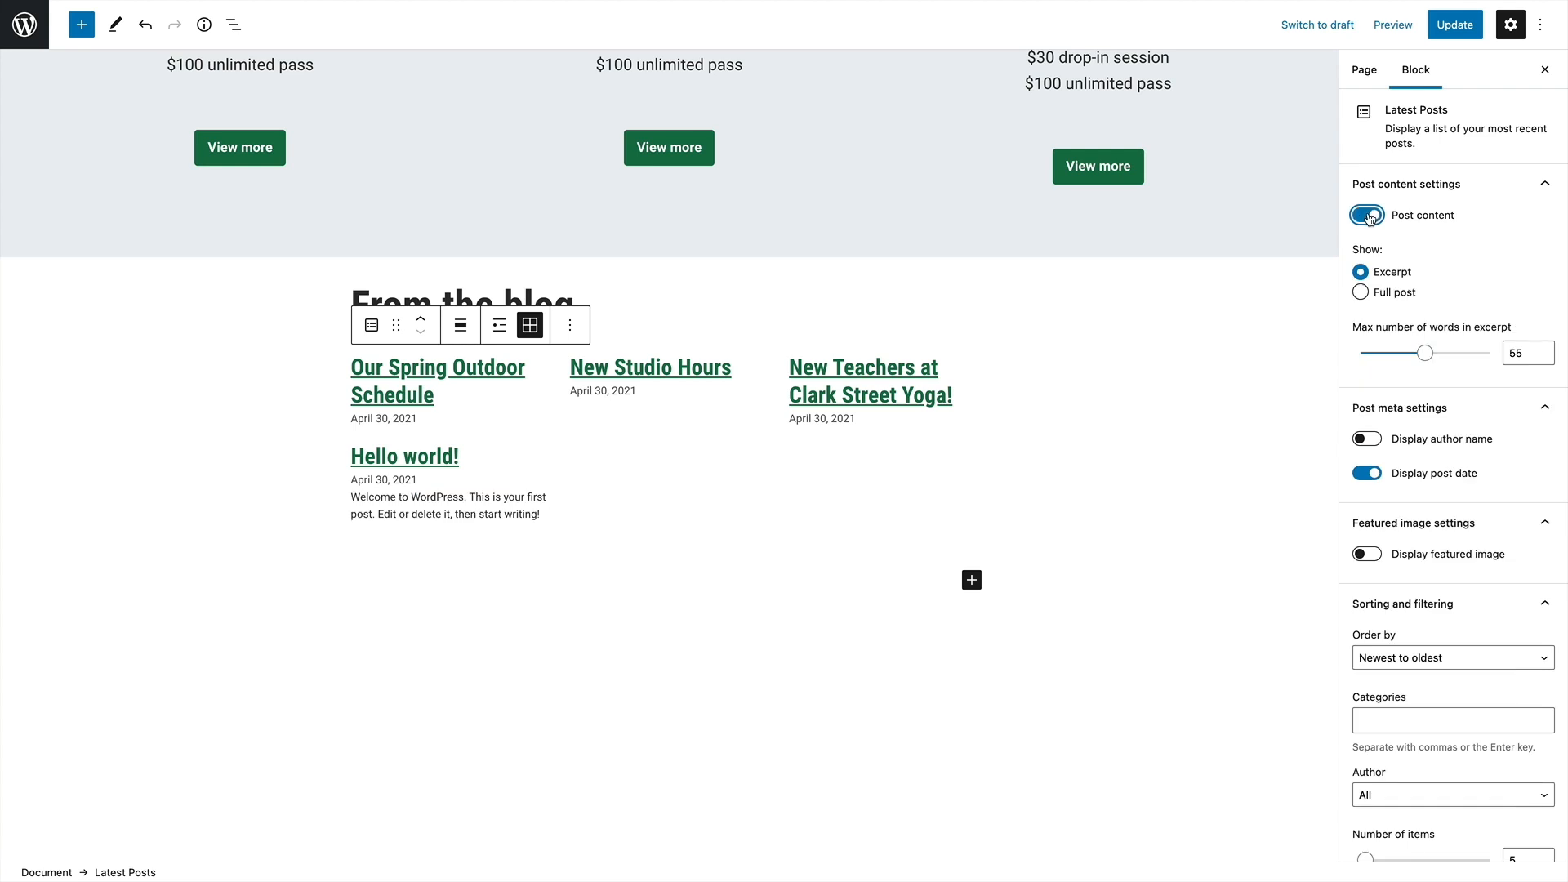
left_click(1360, 293)
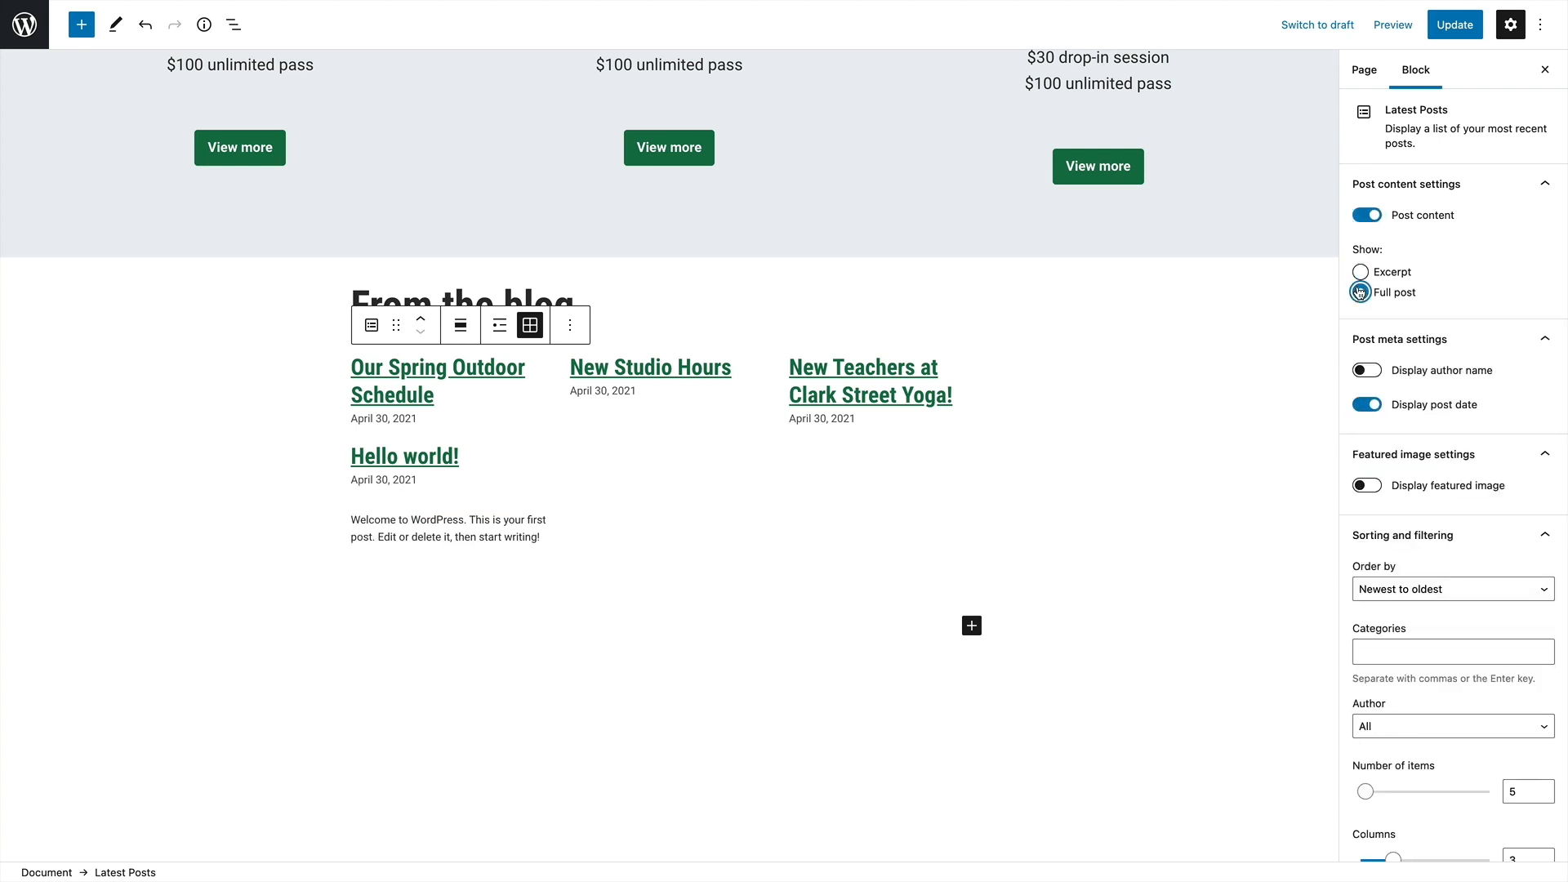
left_click(1359, 272)
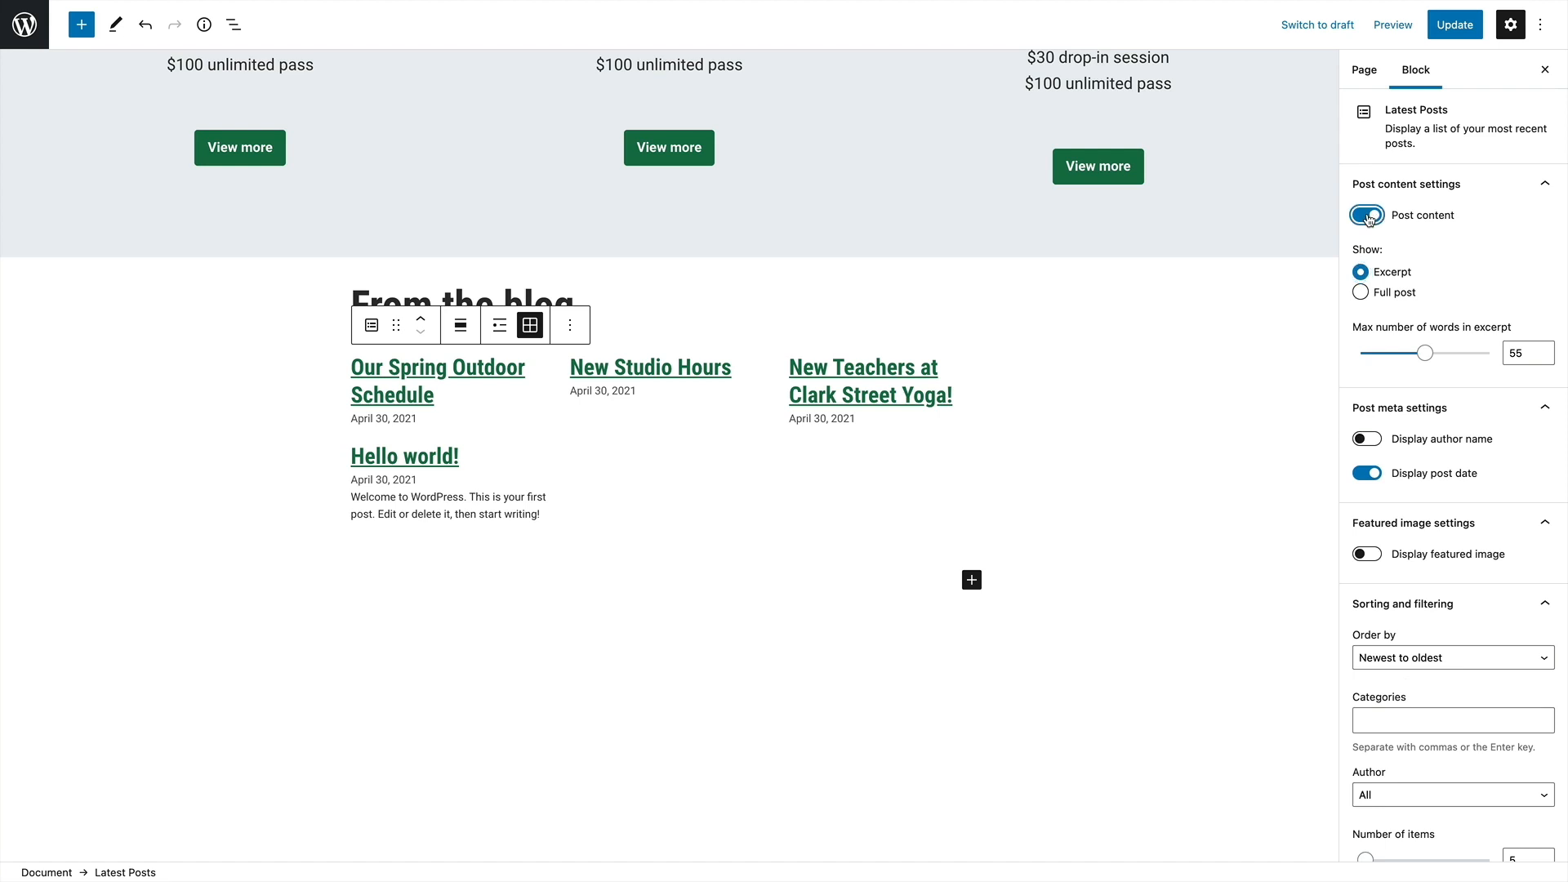
left_click(1365, 215)
left_click(1370, 408)
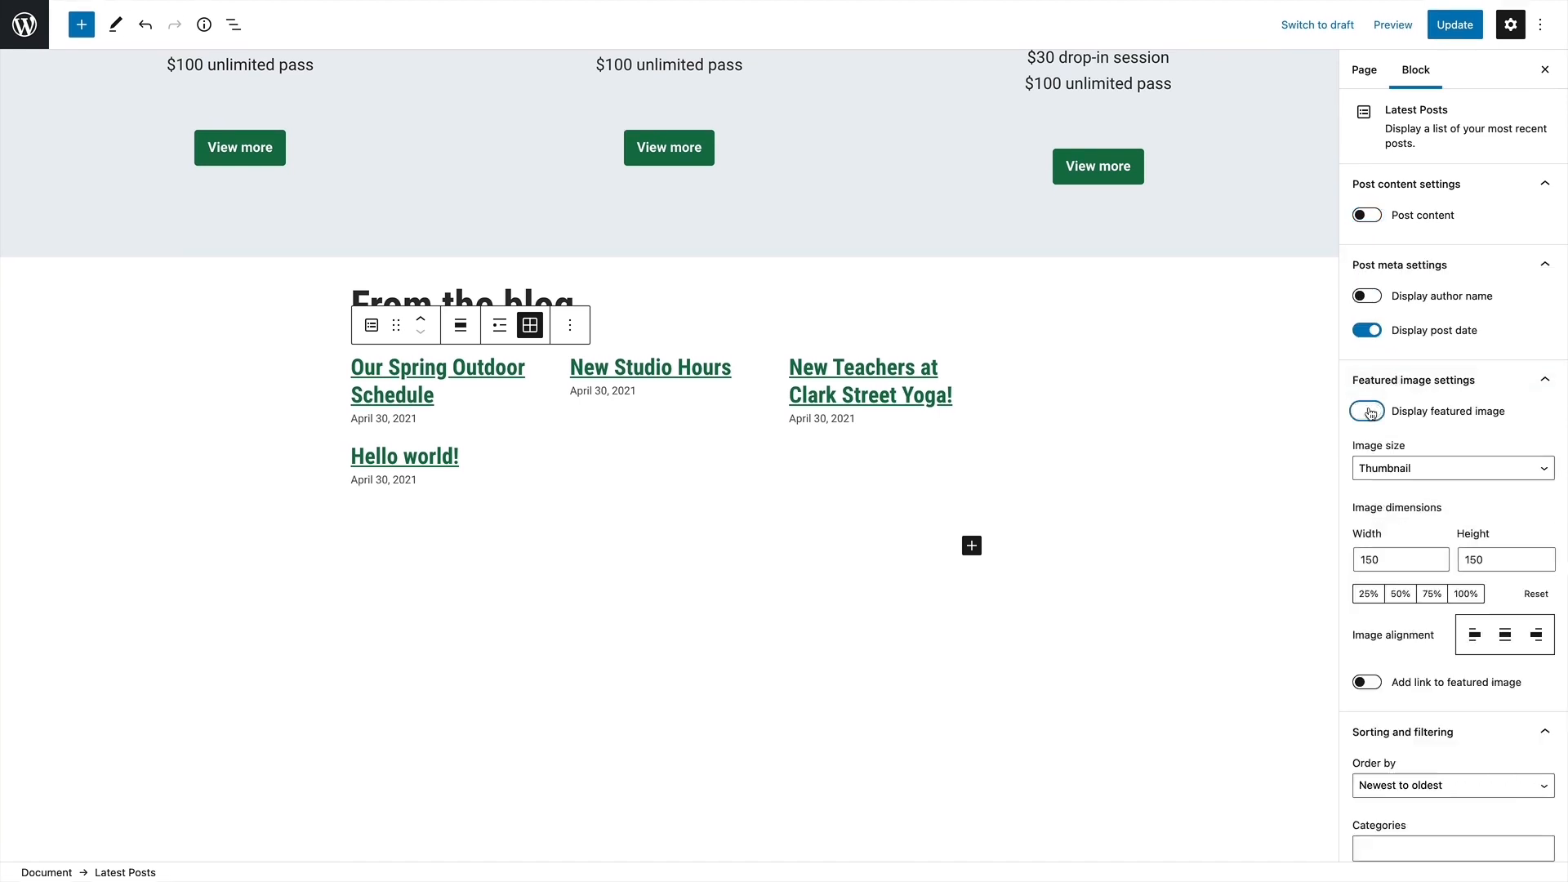
left_click(1375, 419)
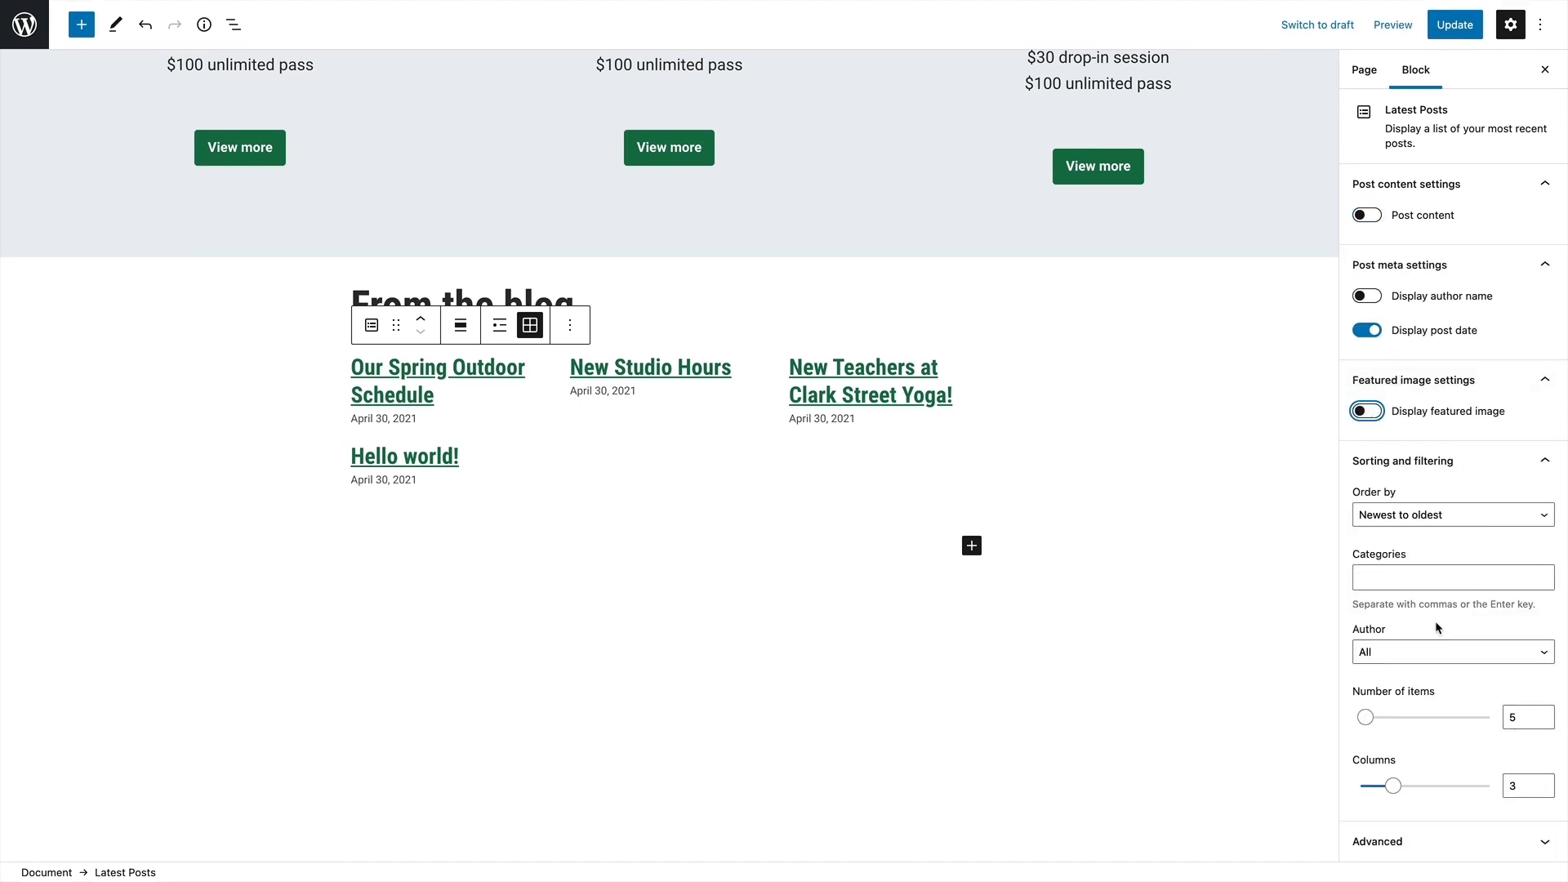
Review the category, author and ordering choices for the Latest Posts block, keeping the posts sorted newest to oldest for all authors
left_click(1412, 576)
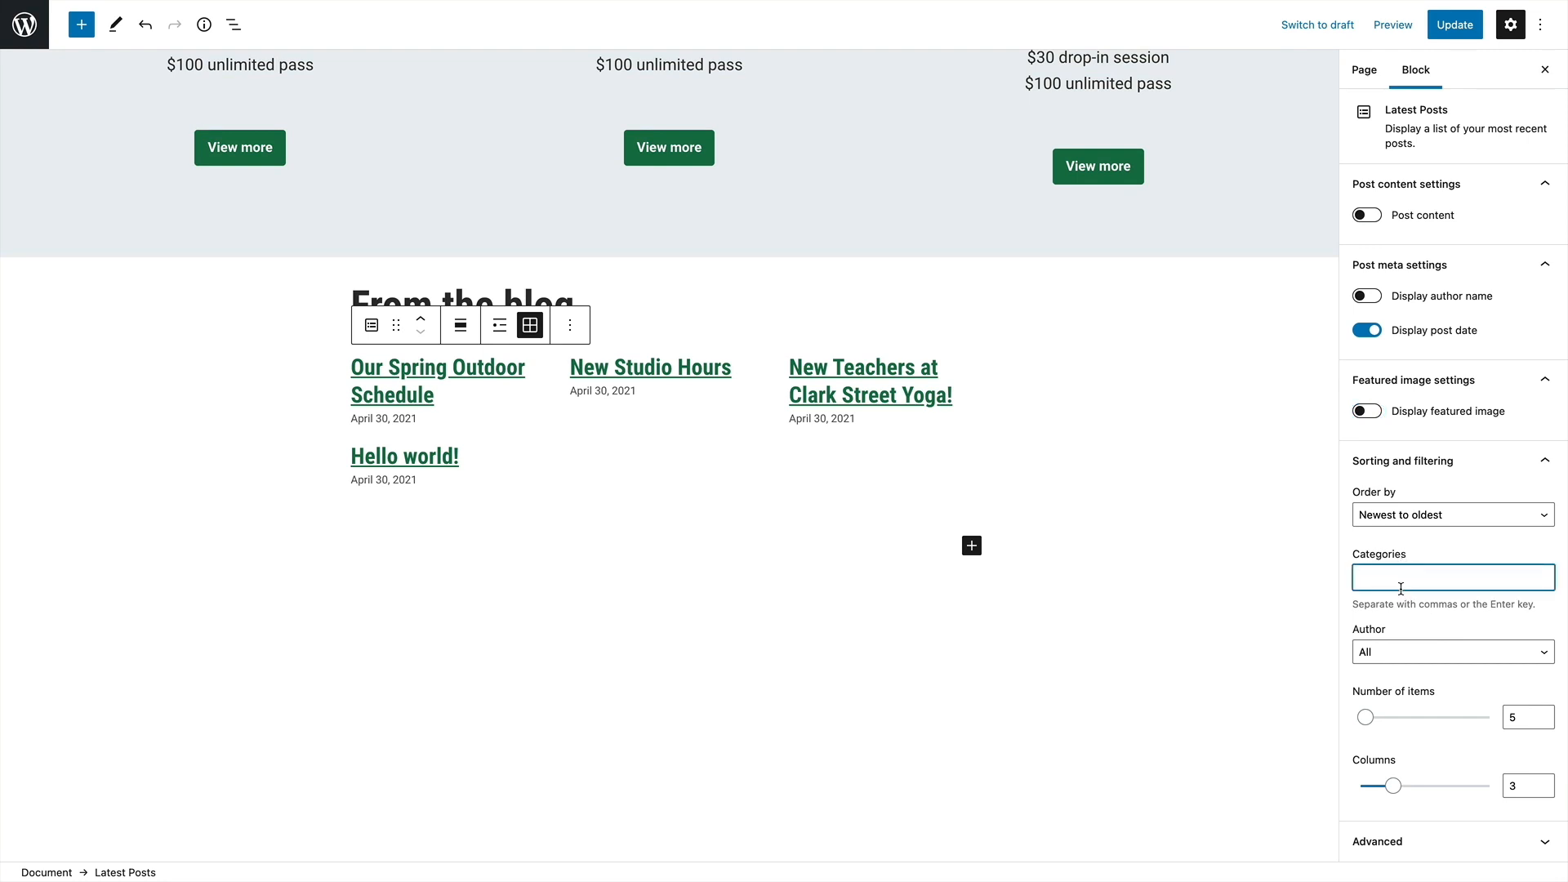
left_click(1416, 652)
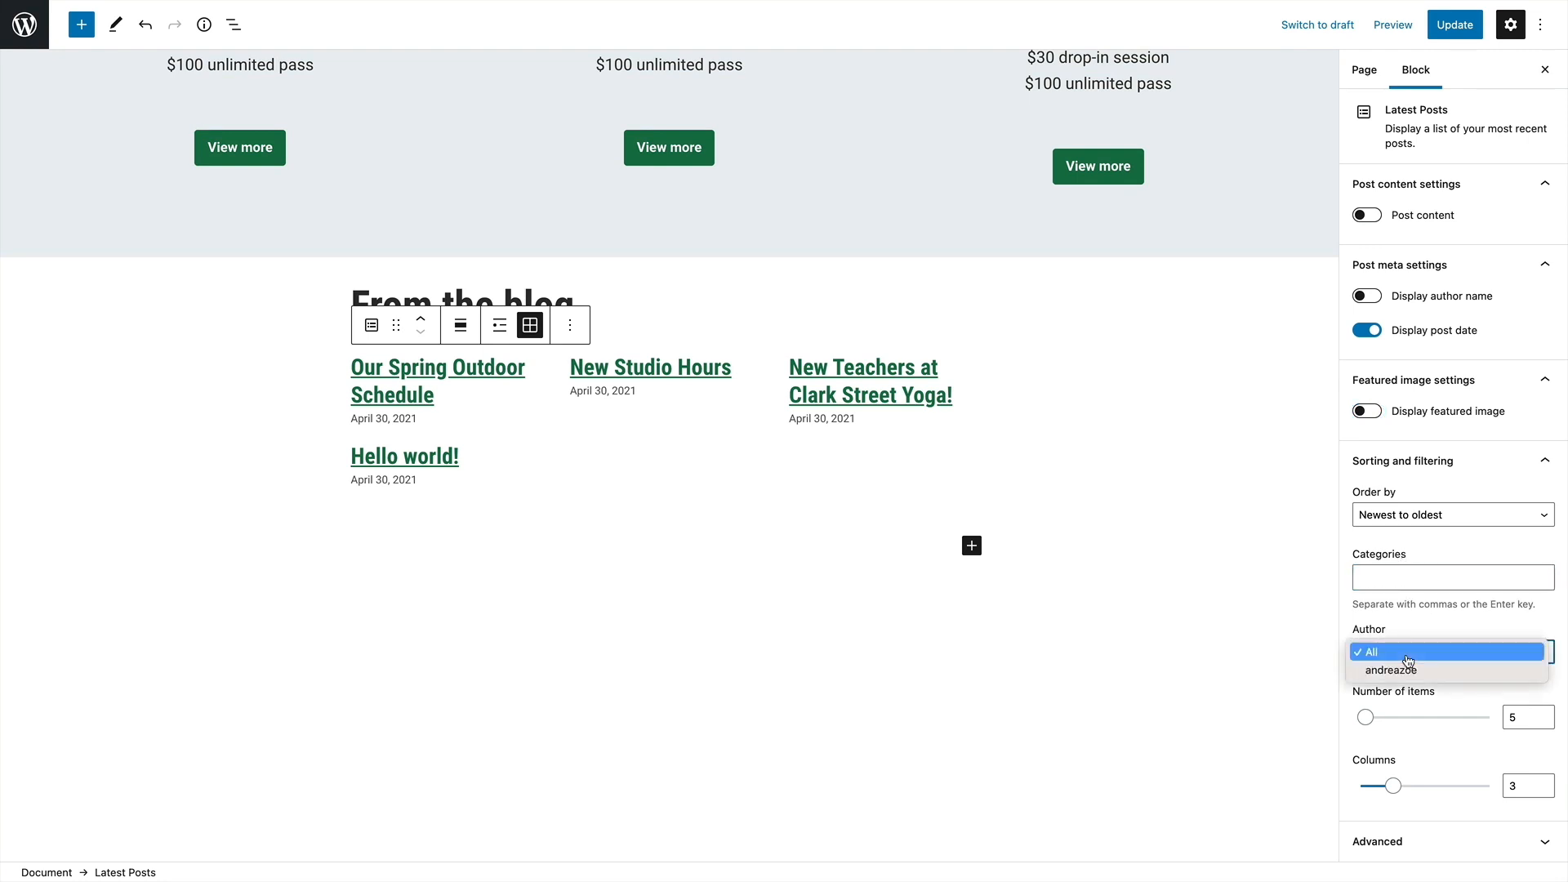
left_click(1416, 652)
left_click(1430, 513)
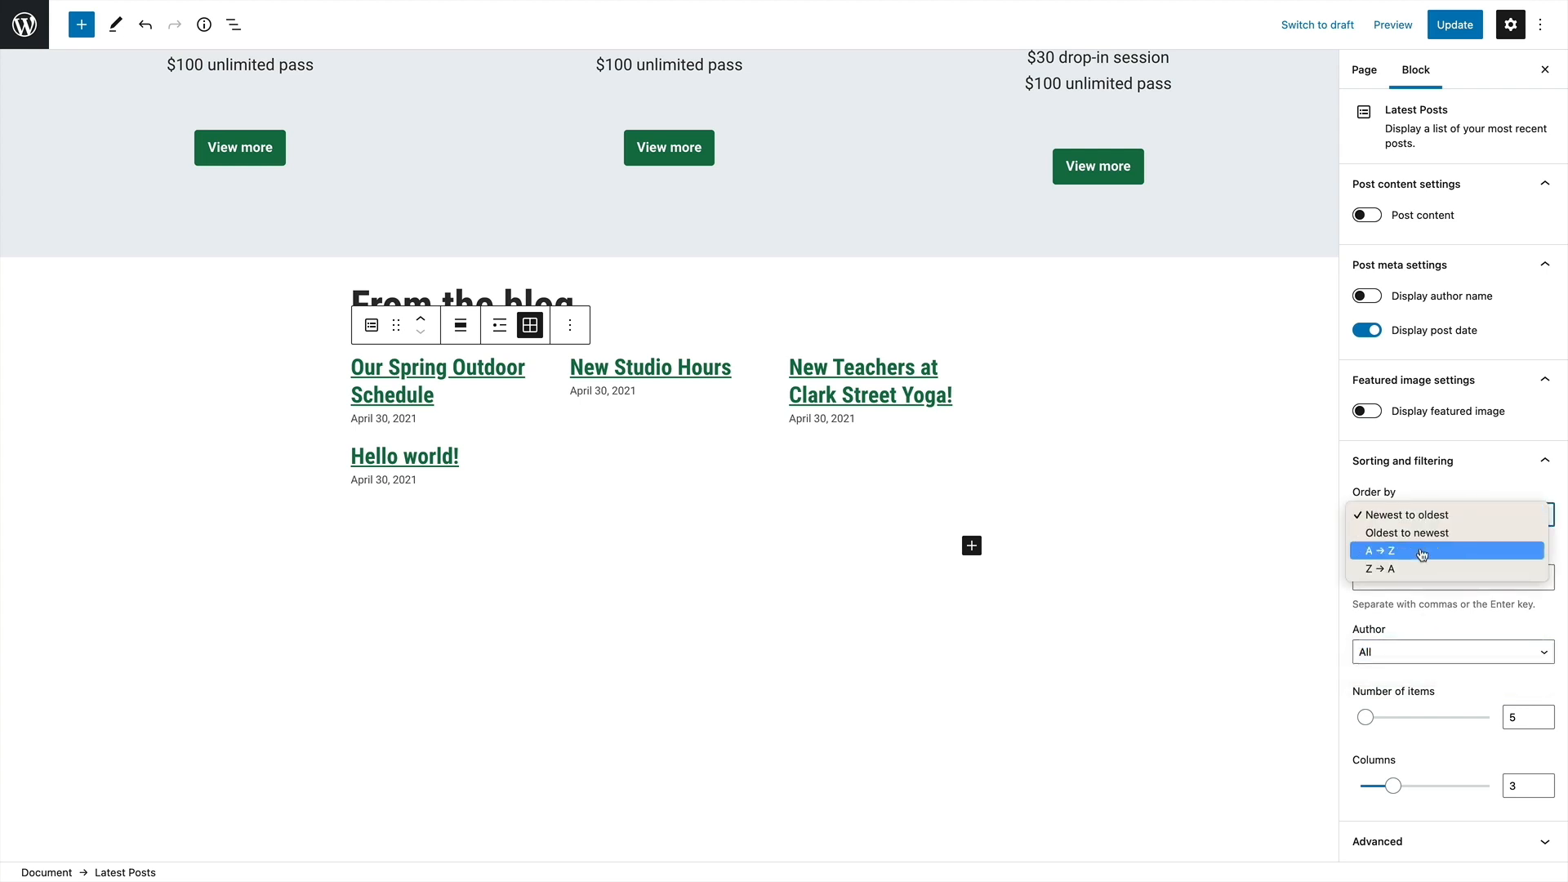
left_click(1417, 515)
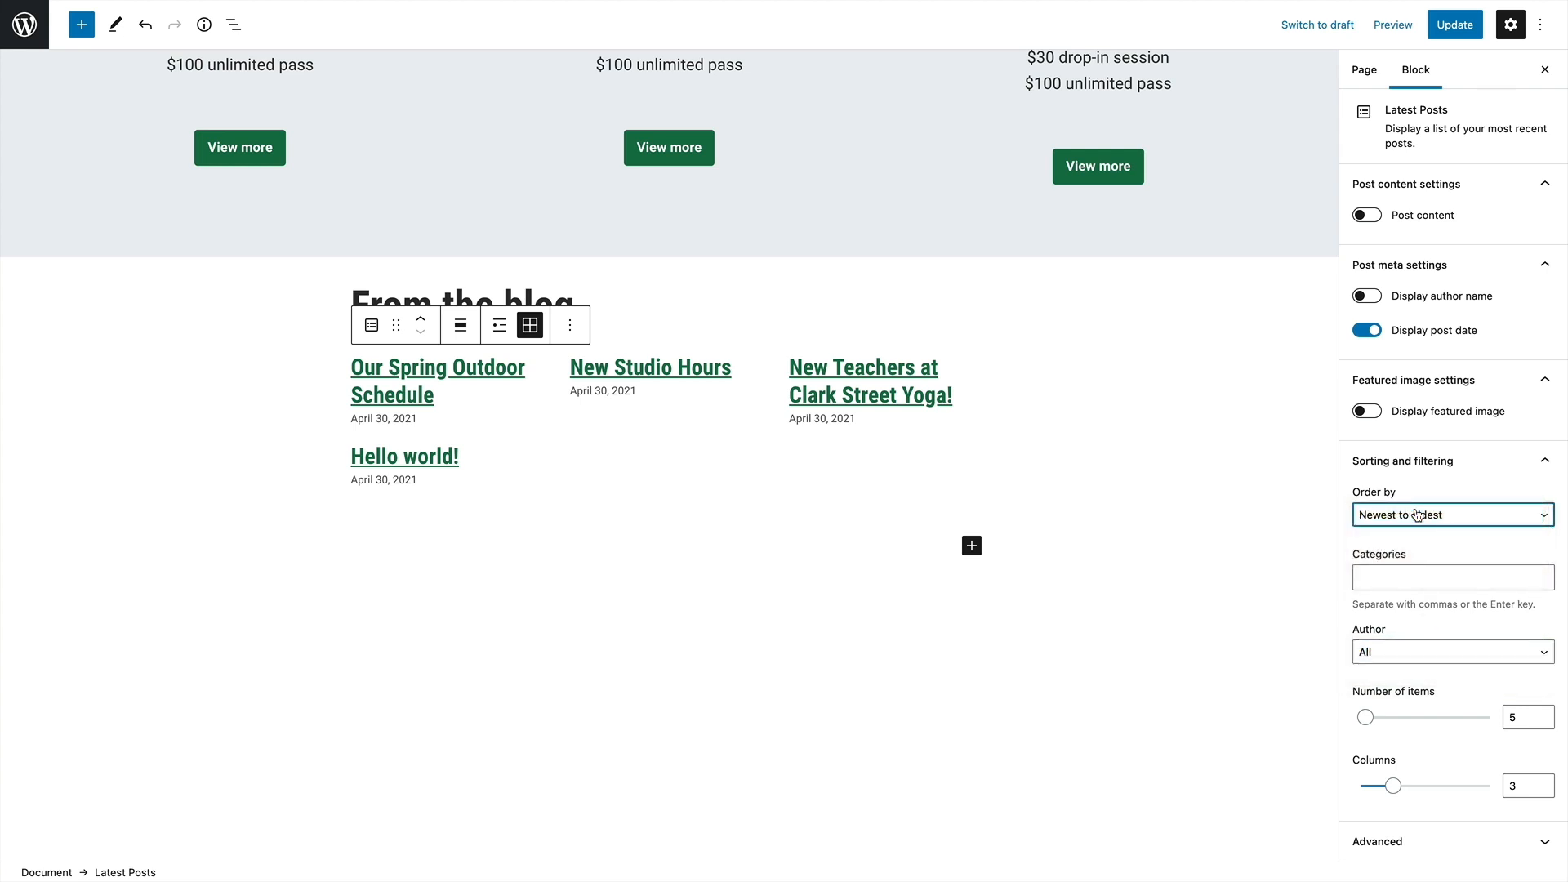
Set the Latest Posts block's number of items to 8 and its columns to 2
left_click(1365, 717)
mouse_move(1366, 717)
left_mouse_down()
mouse_move(1421, 717)
mouse_move(1356, 719)
mouse_move(1370, 722)
left_mouse_up()
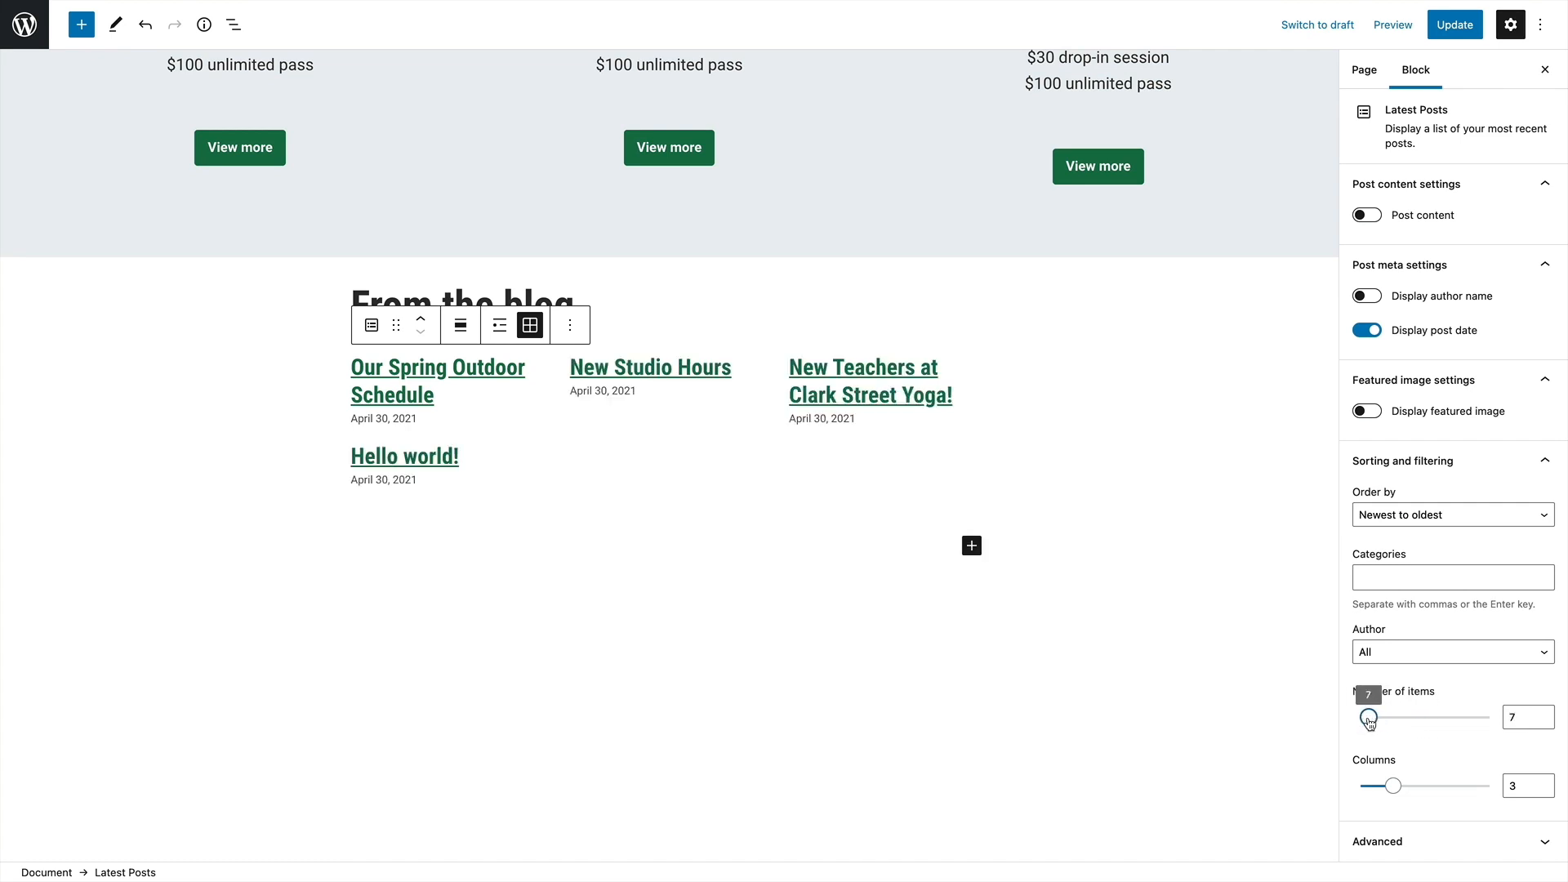
left_click(1393, 788)
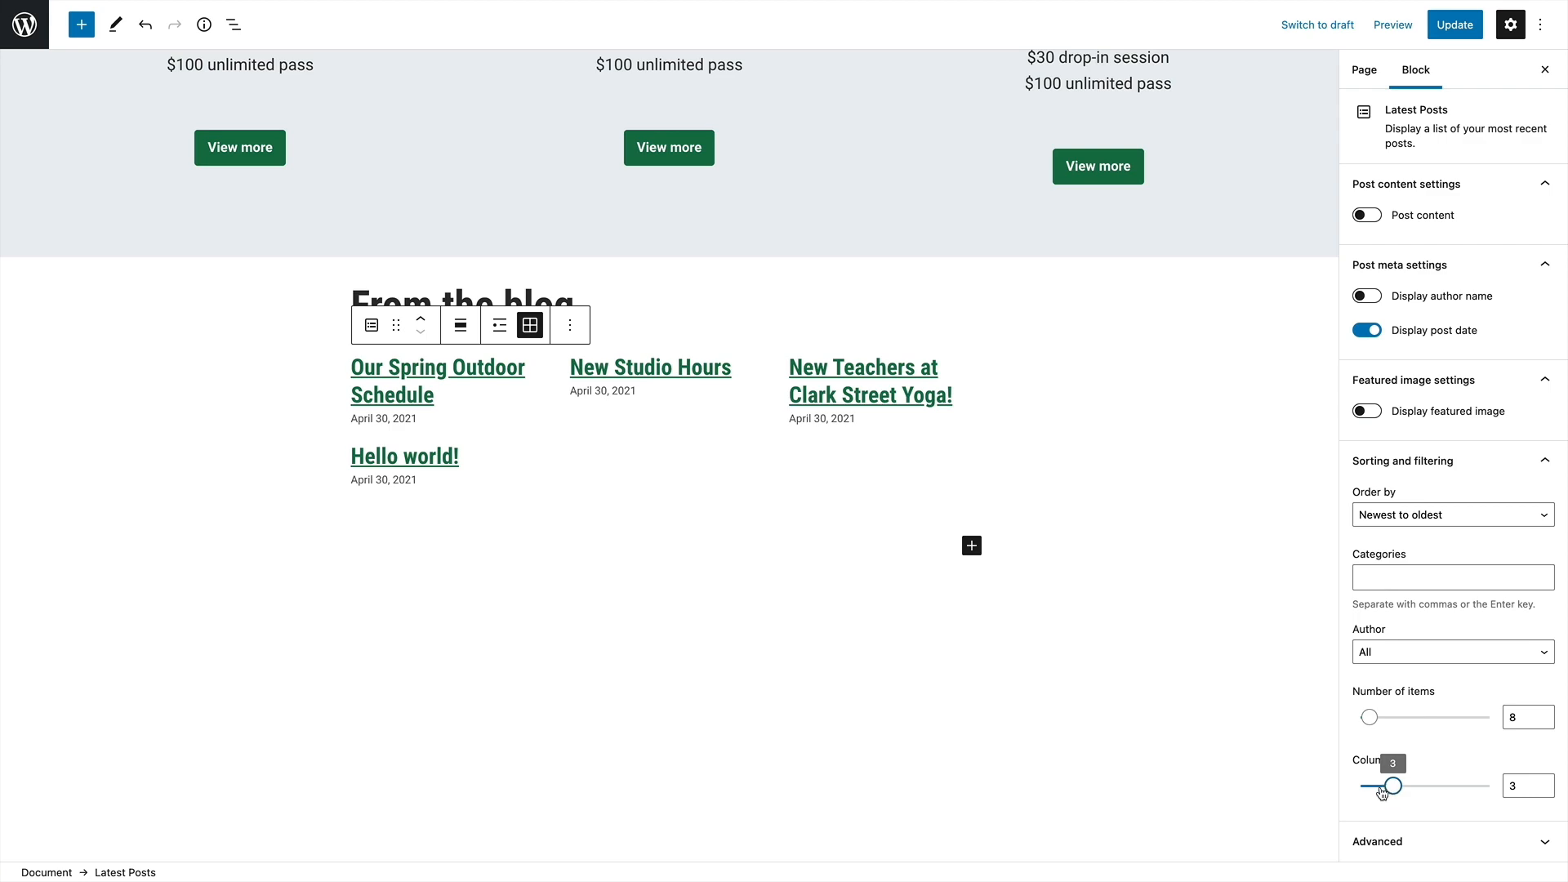
left_click_drag(1376, 792, 1369, 793)
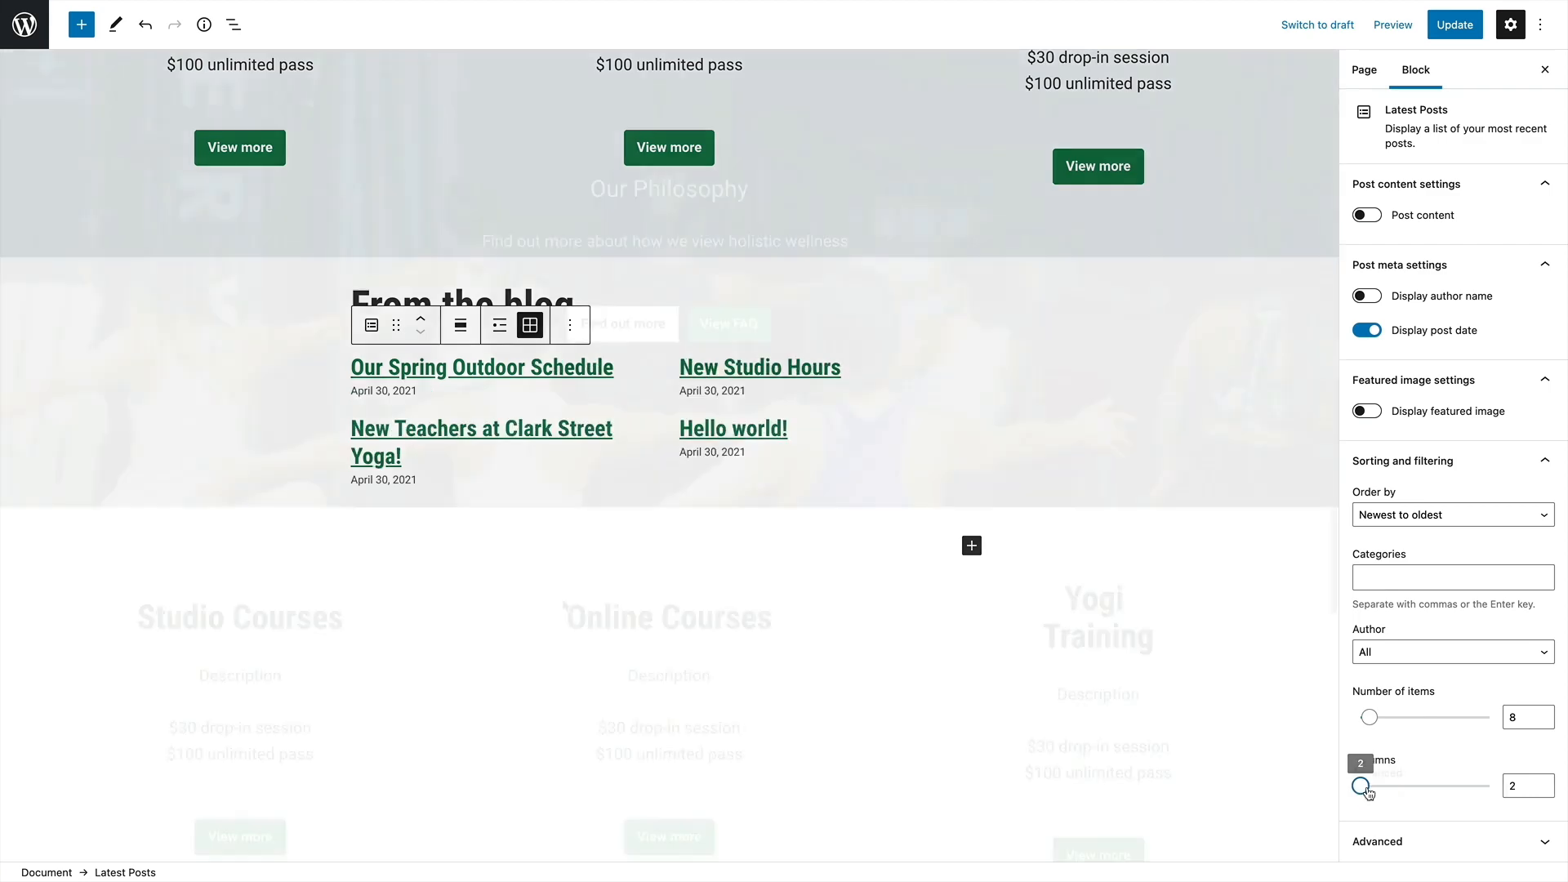
Update the Welcome page and leave the editor for the list of all pages
scroll(670, 457, "up", 15)
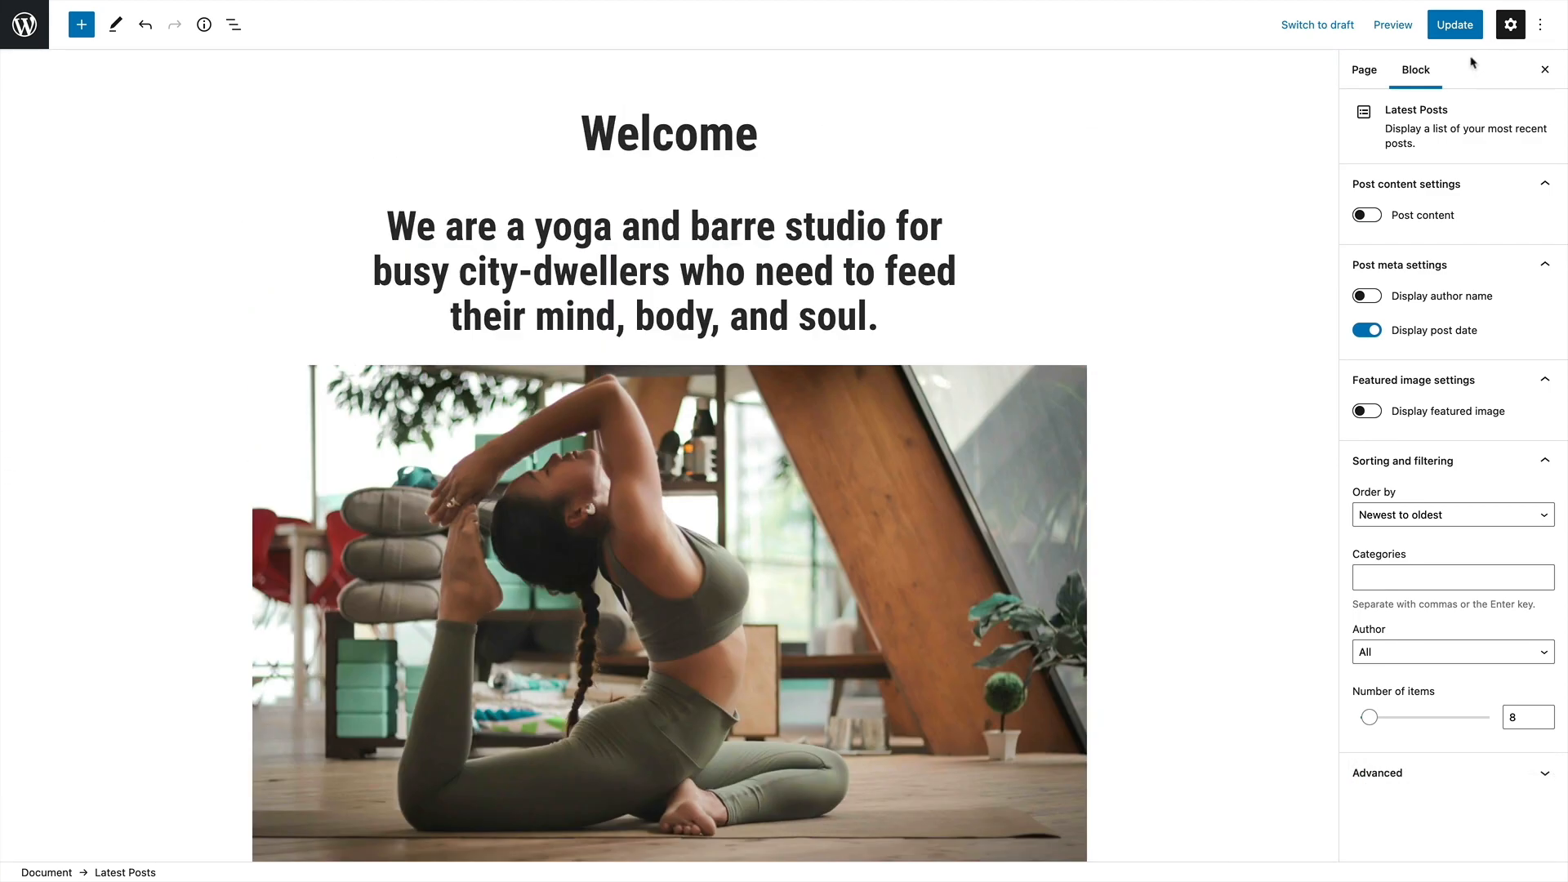
left_click(1468, 27)
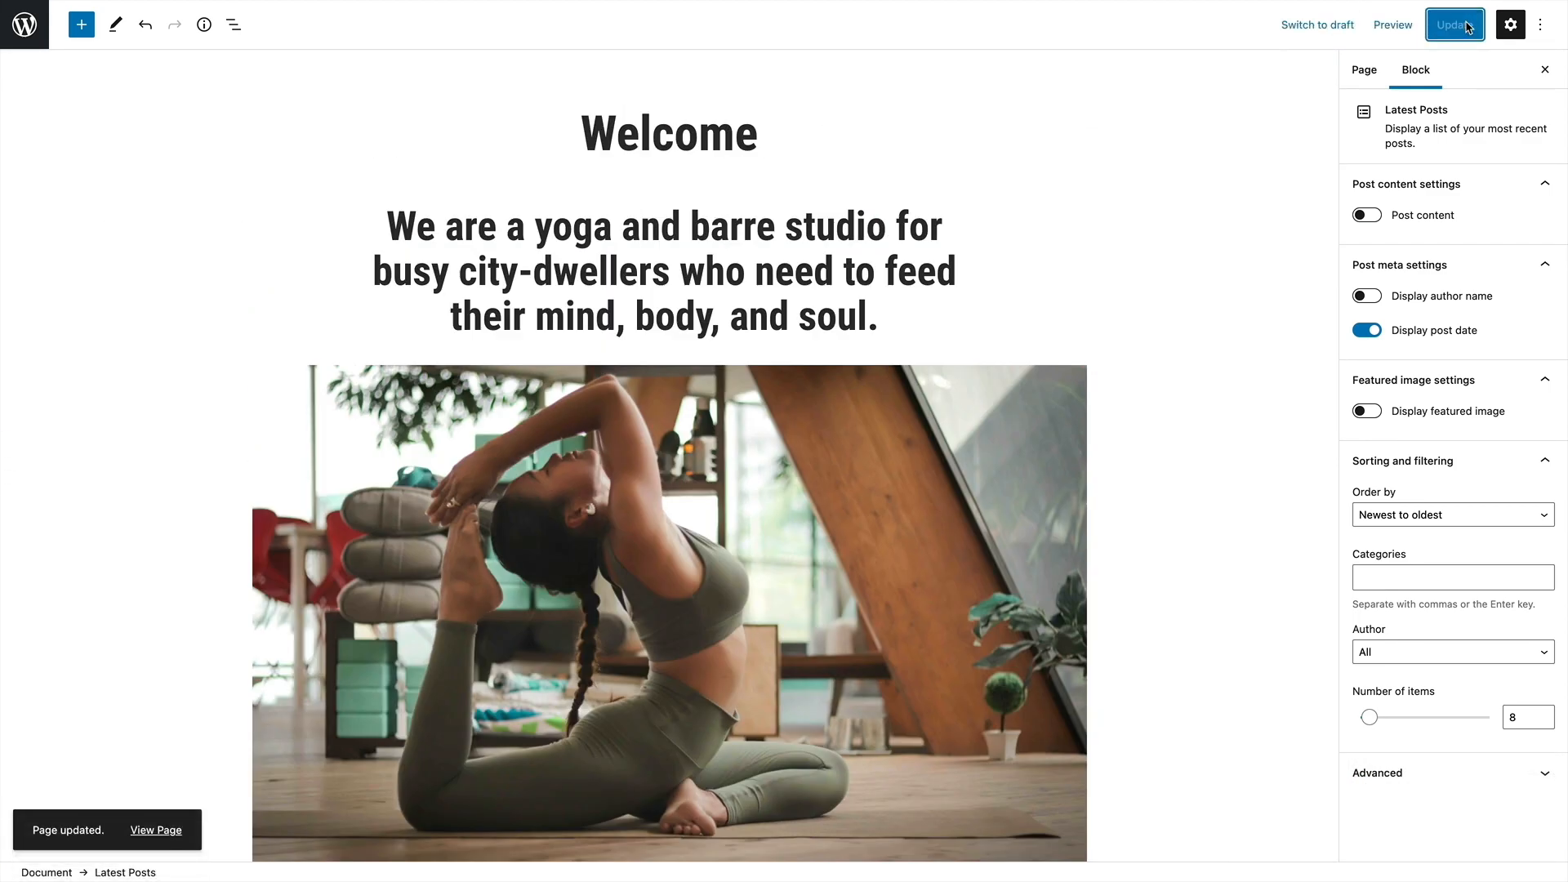
left_click(23, 20)
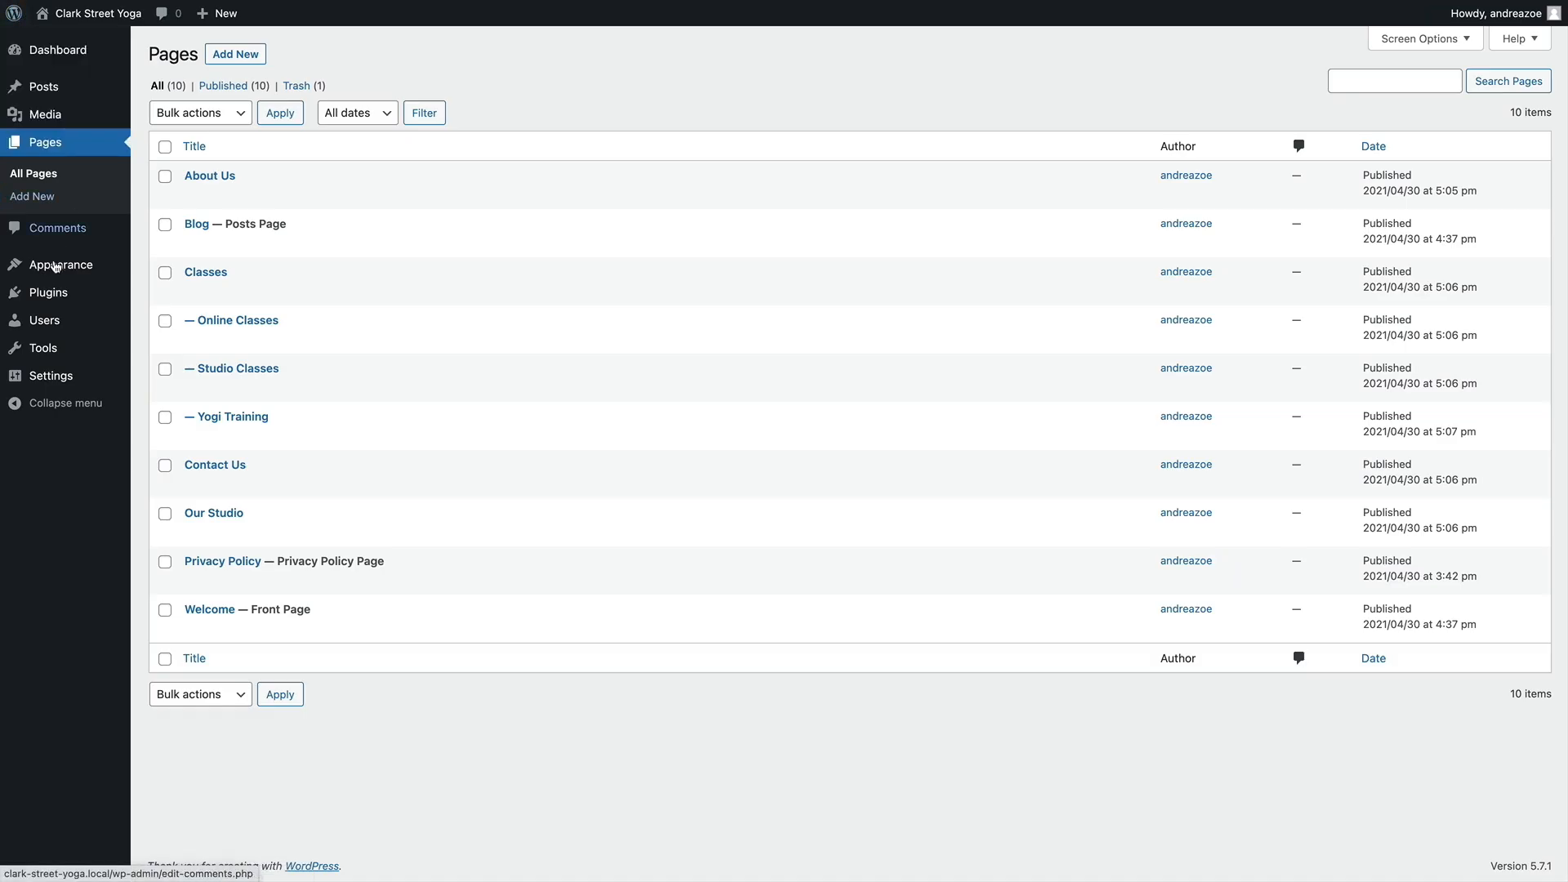
Open the site's menu management with live preview
mouse_move(53, 263)
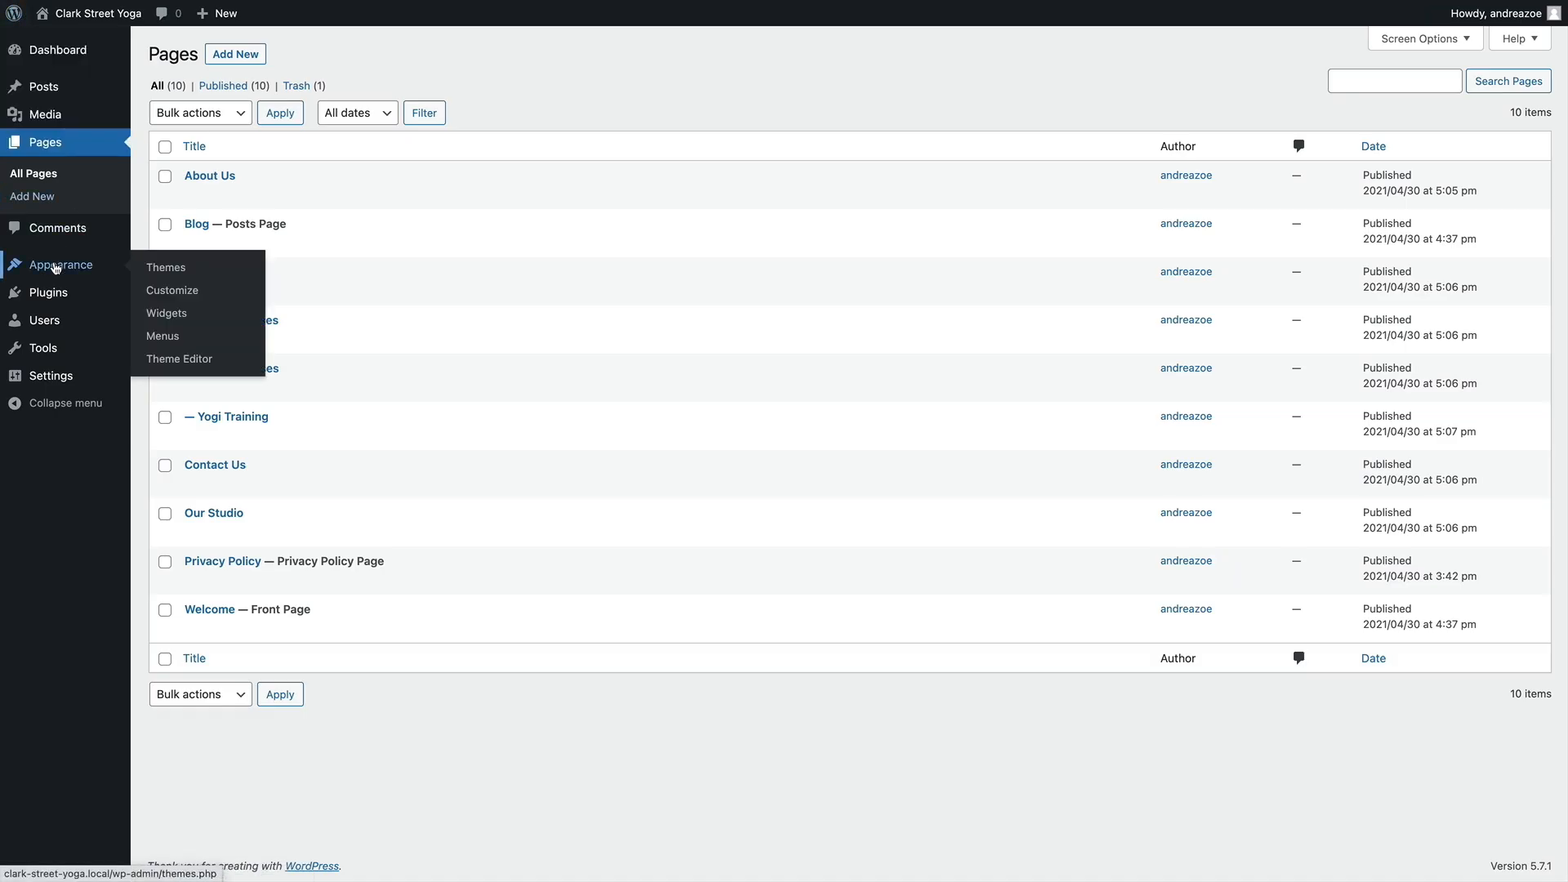
left_click(162, 338)
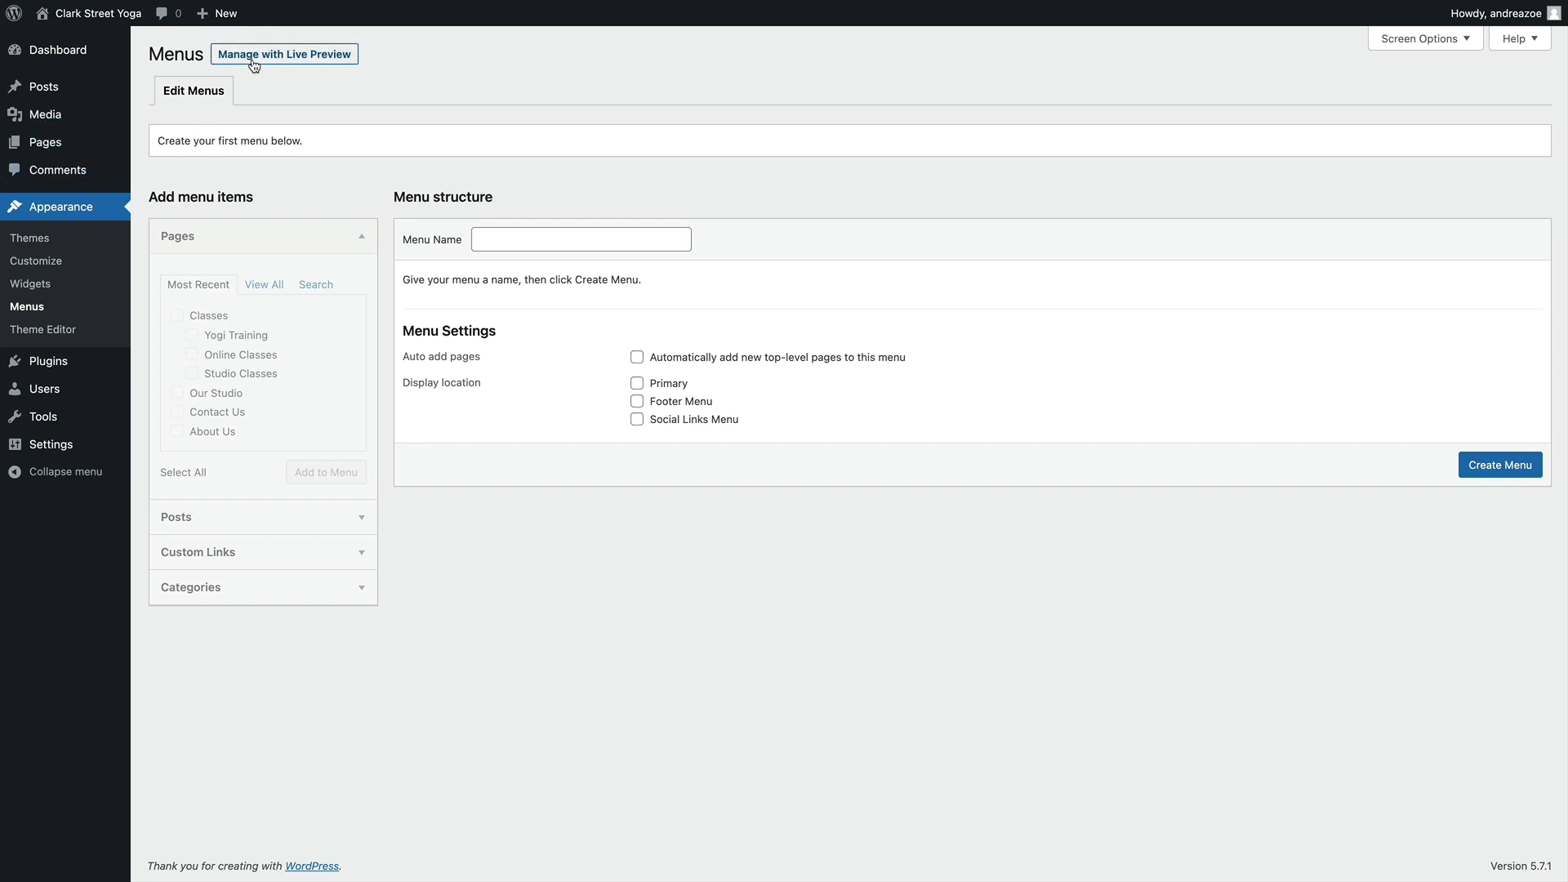
left_click(285, 57)
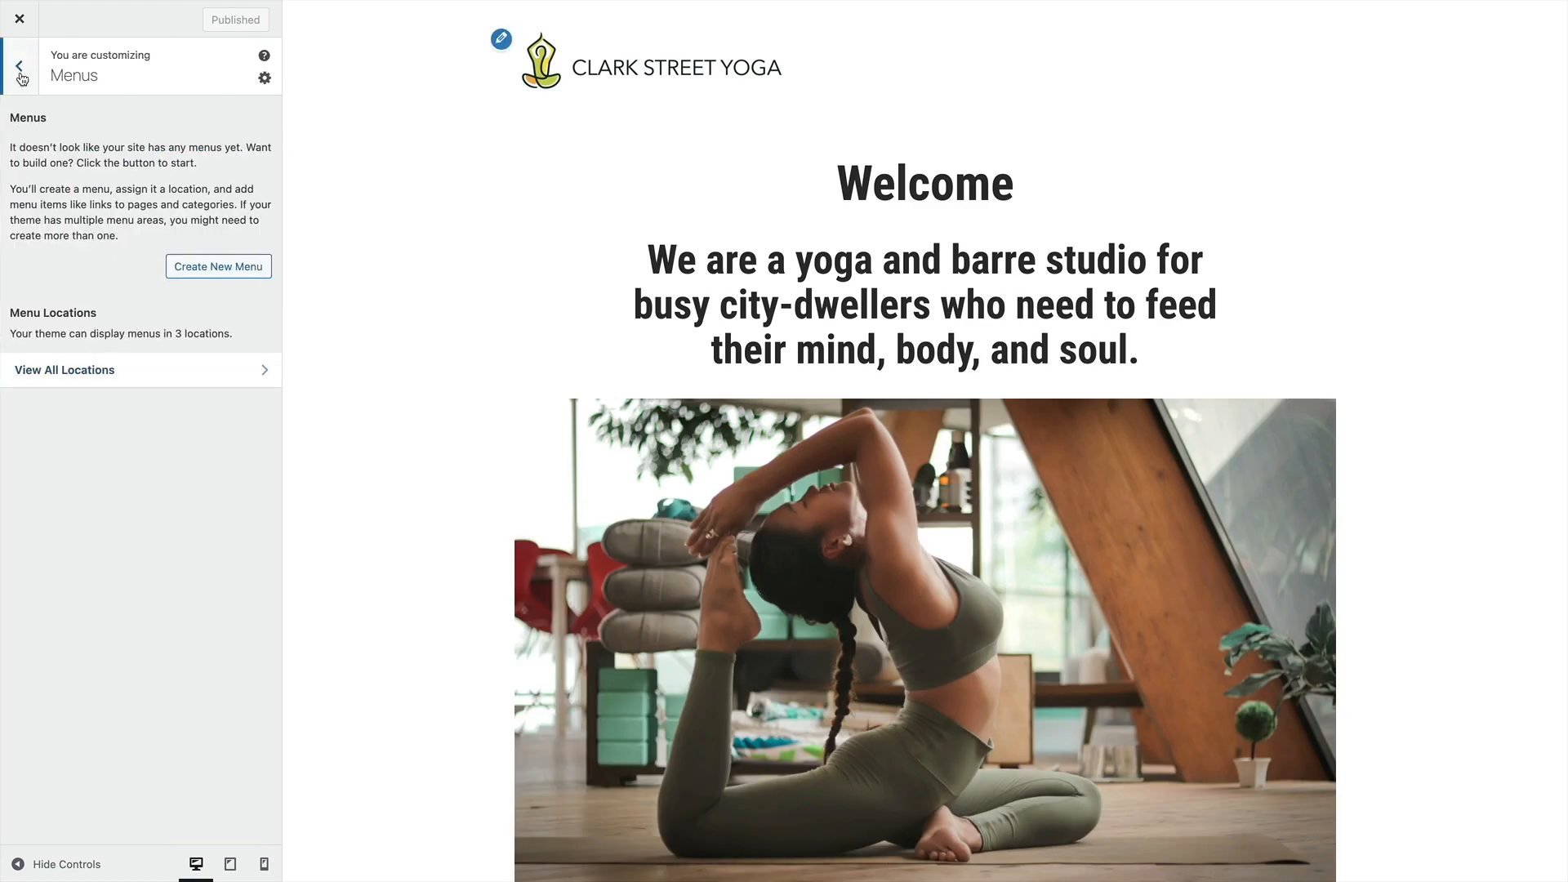
Remove the Recent Posts and Search widgets from the site's footer in the Customizer
left_click(19, 69)
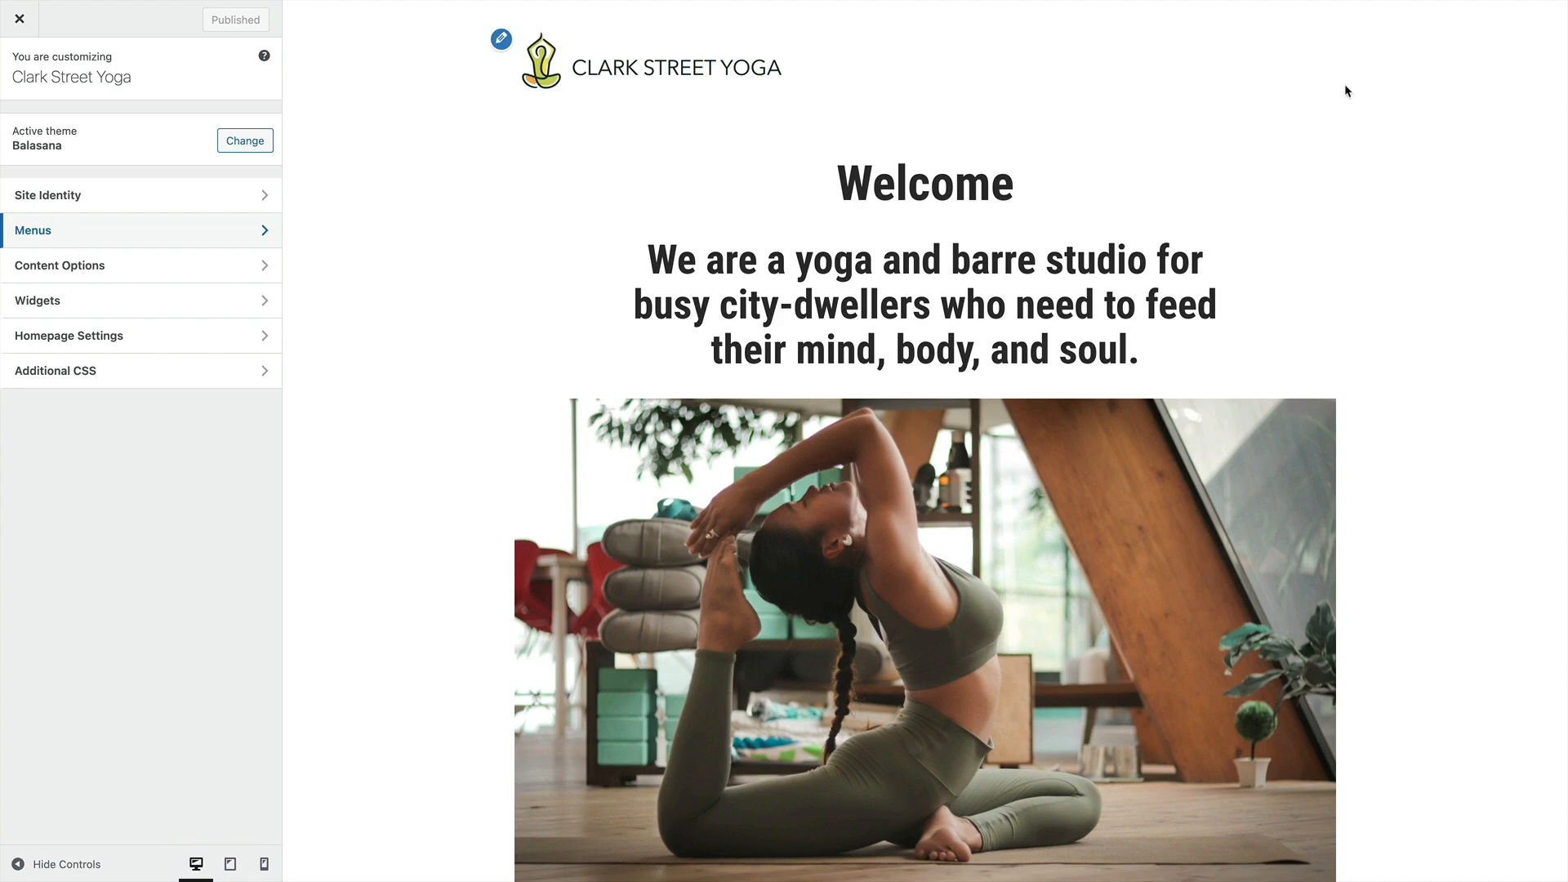
scroll(805, 249, "down", 20)
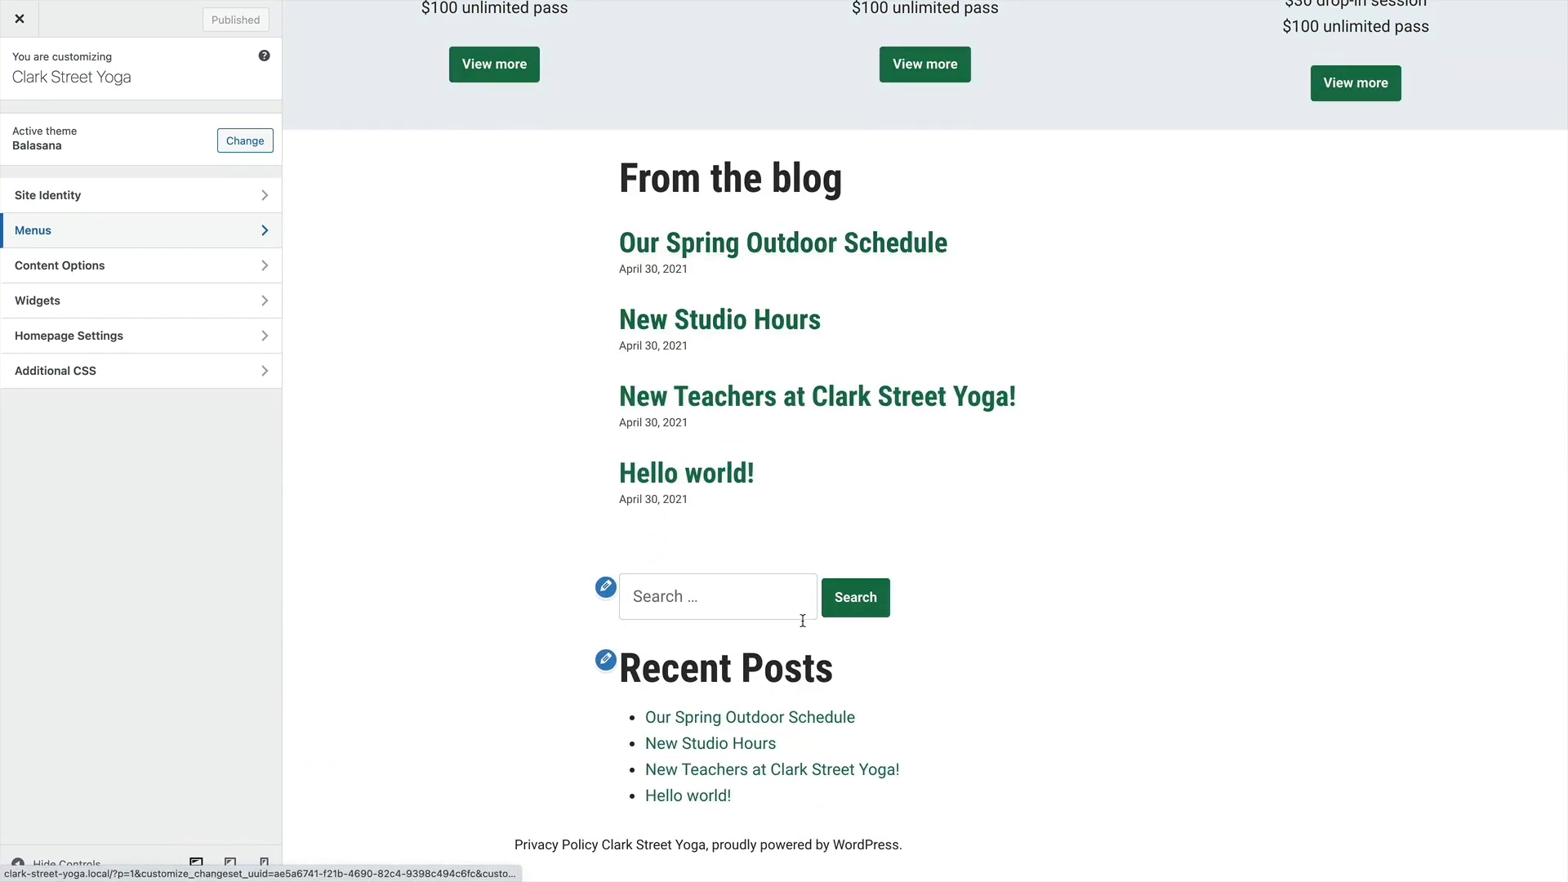
scroll(903, 502, "up", 4)
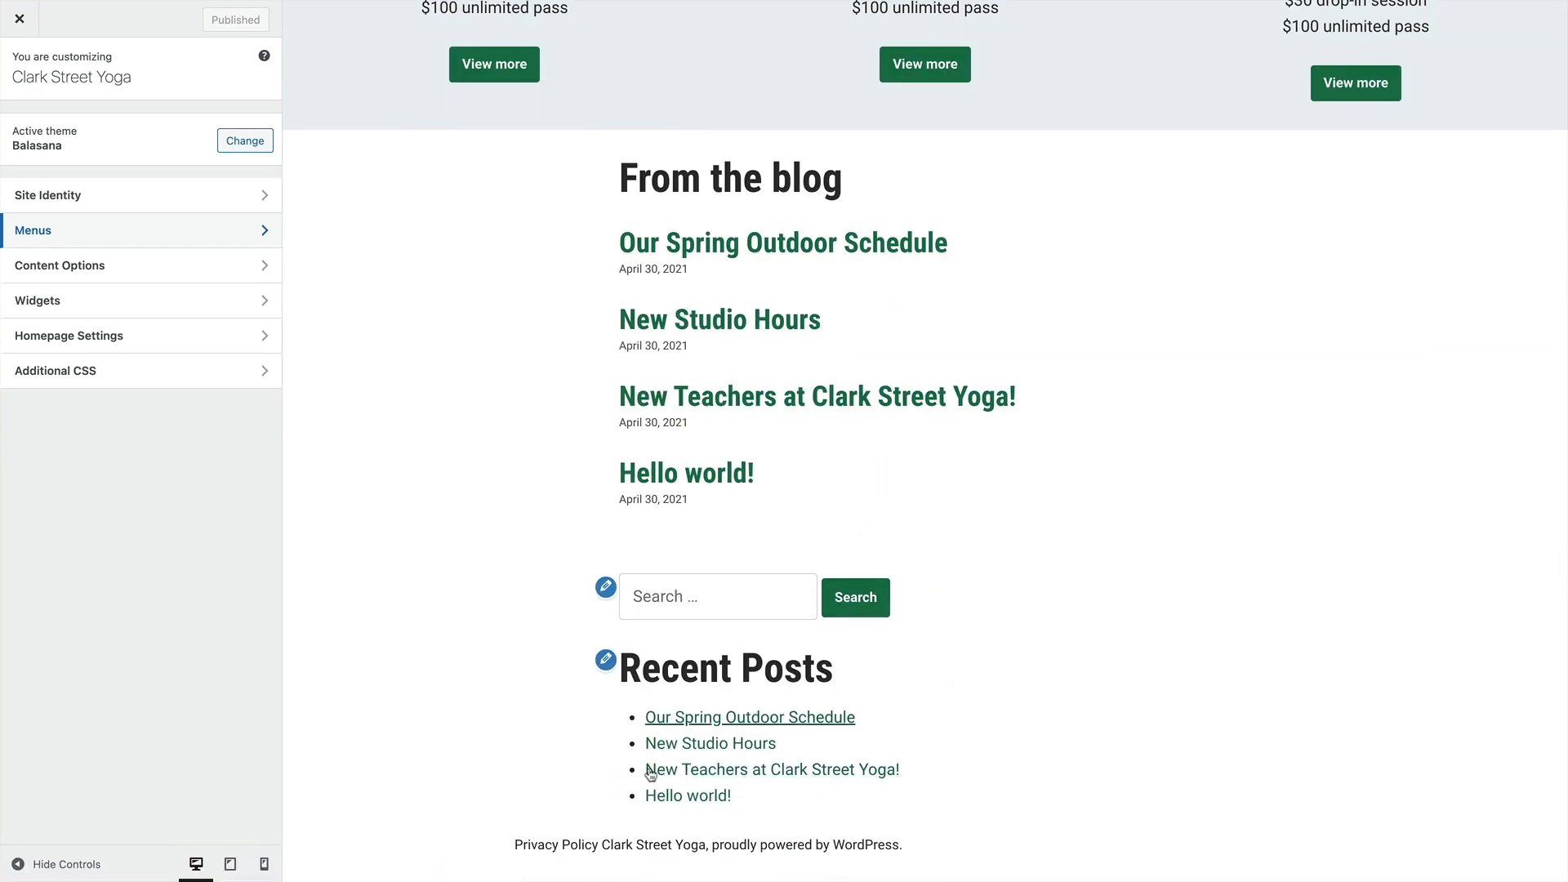
left_click(164, 306)
left_click(252, 208)
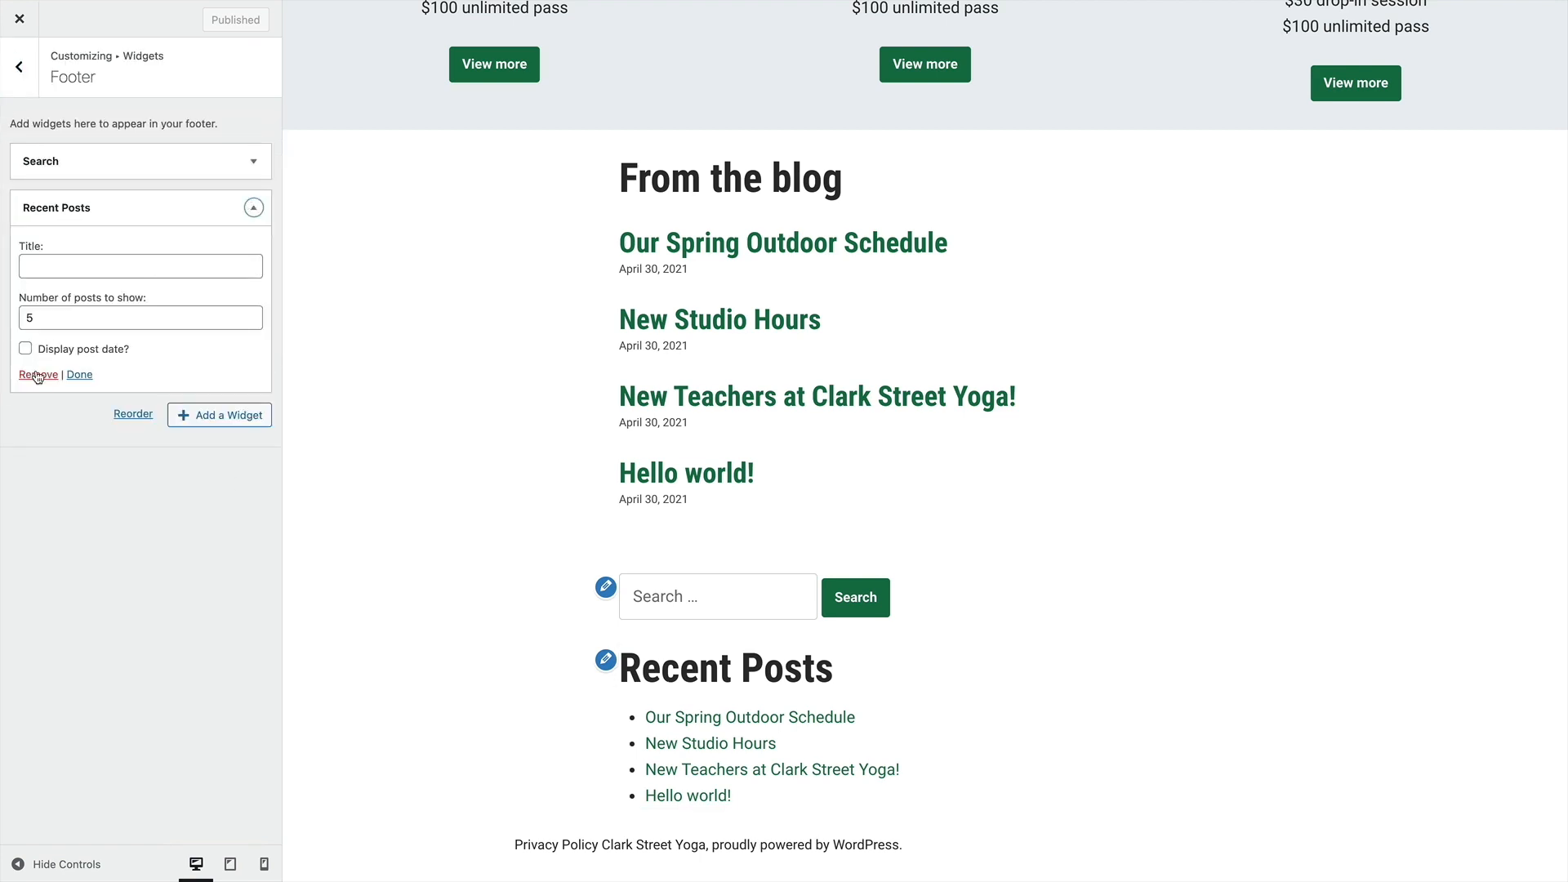
left_click(37, 374)
left_click(255, 173)
left_click(39, 250)
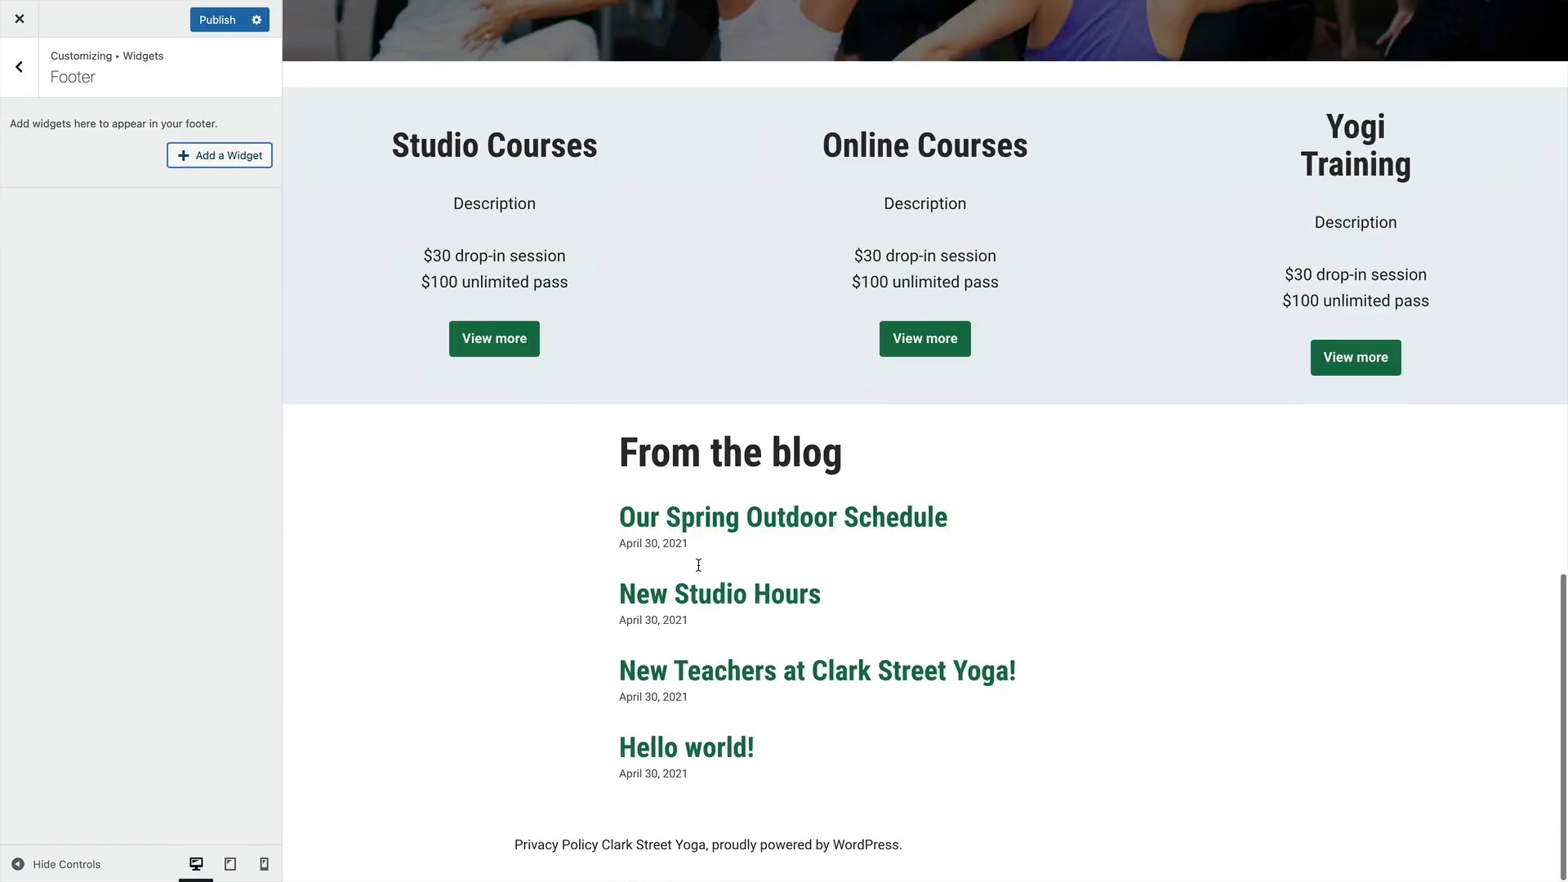
Create a new menu named "Main Menu" and assign it to the Primary and Footer Menu locations
left_click(16, 59)
left_click(107, 234)
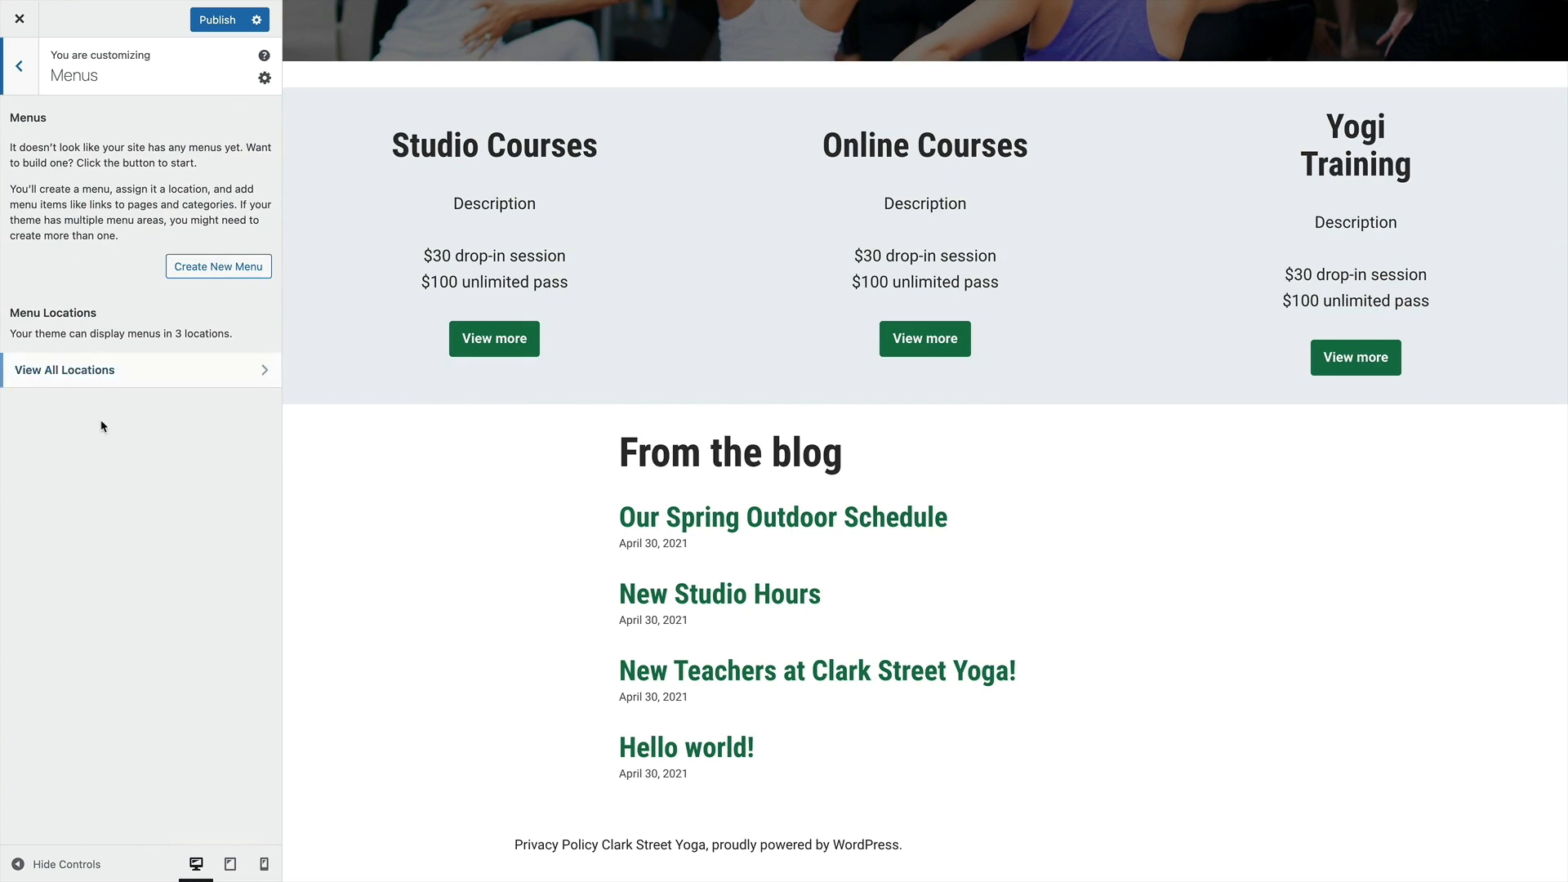
left_click(218, 267)
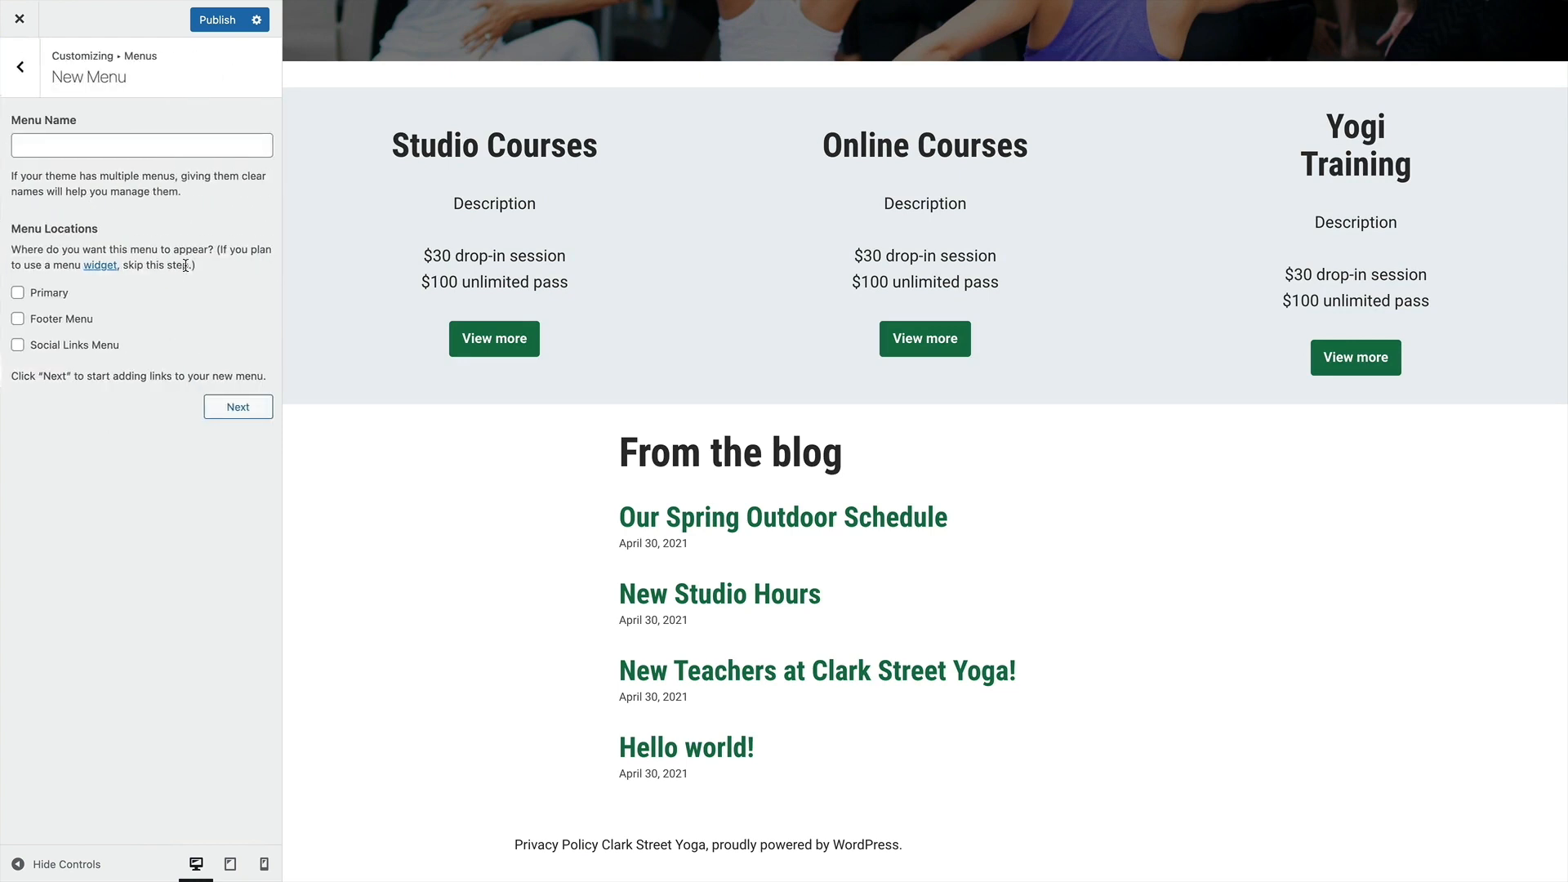
left_click(77, 143)
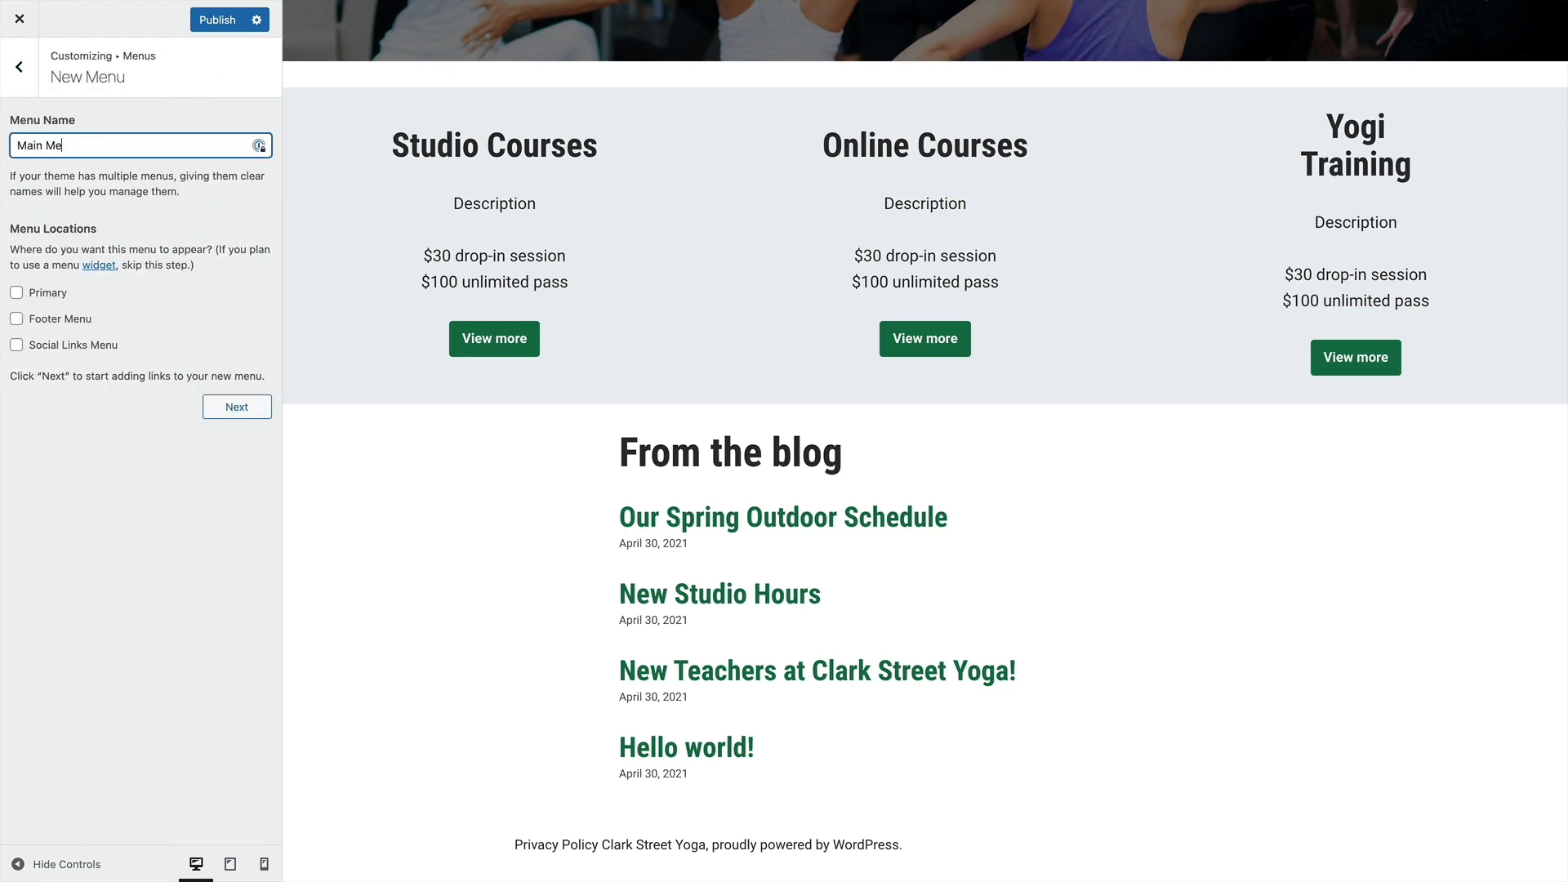
left_click(15, 299)
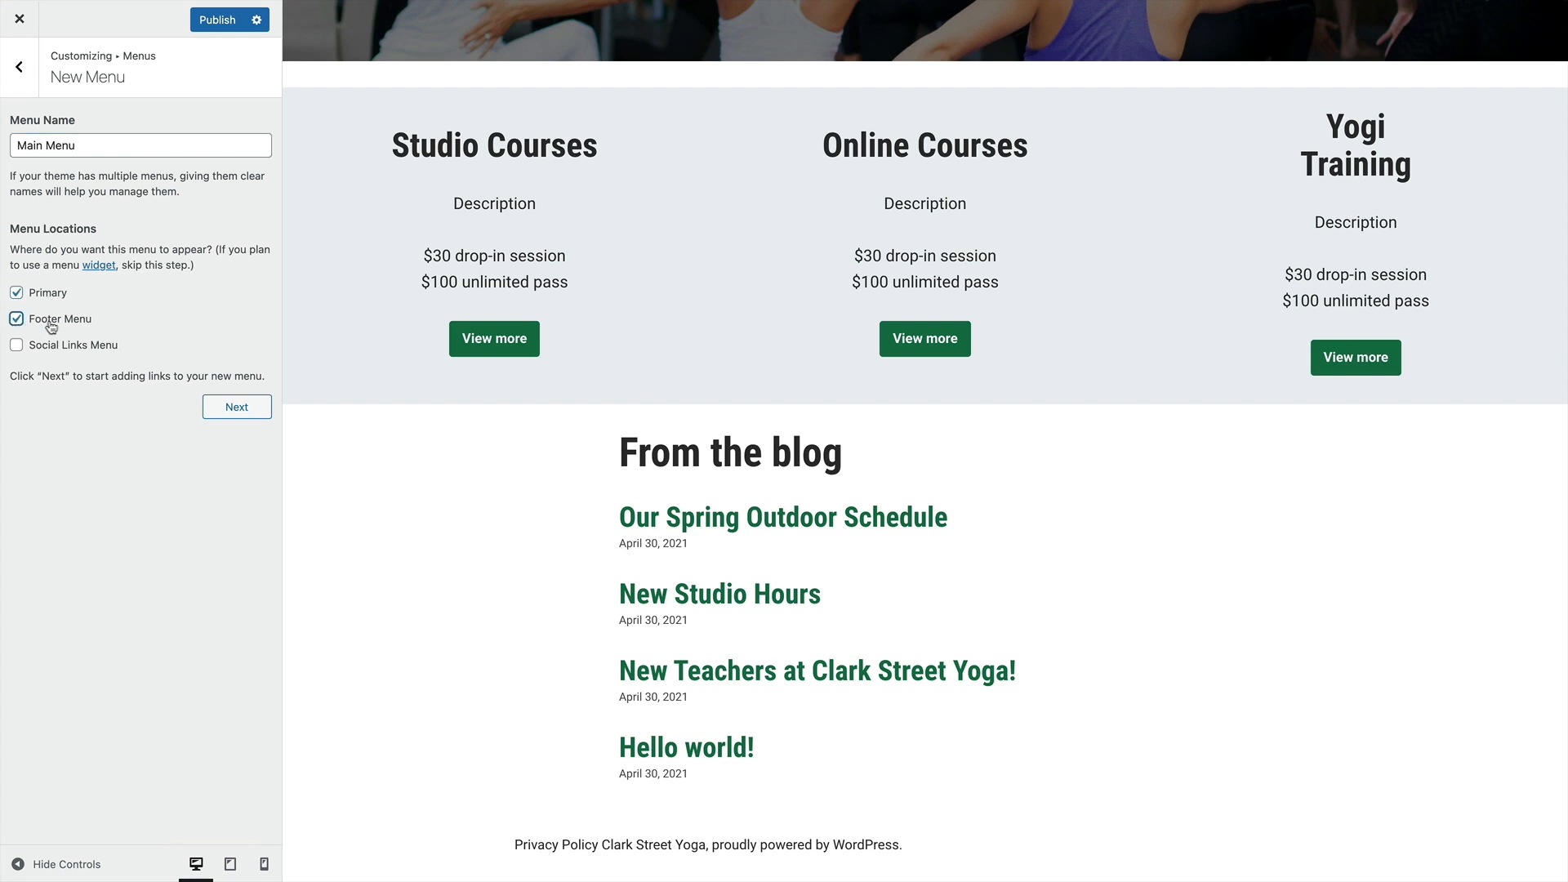
left_click(238, 406)
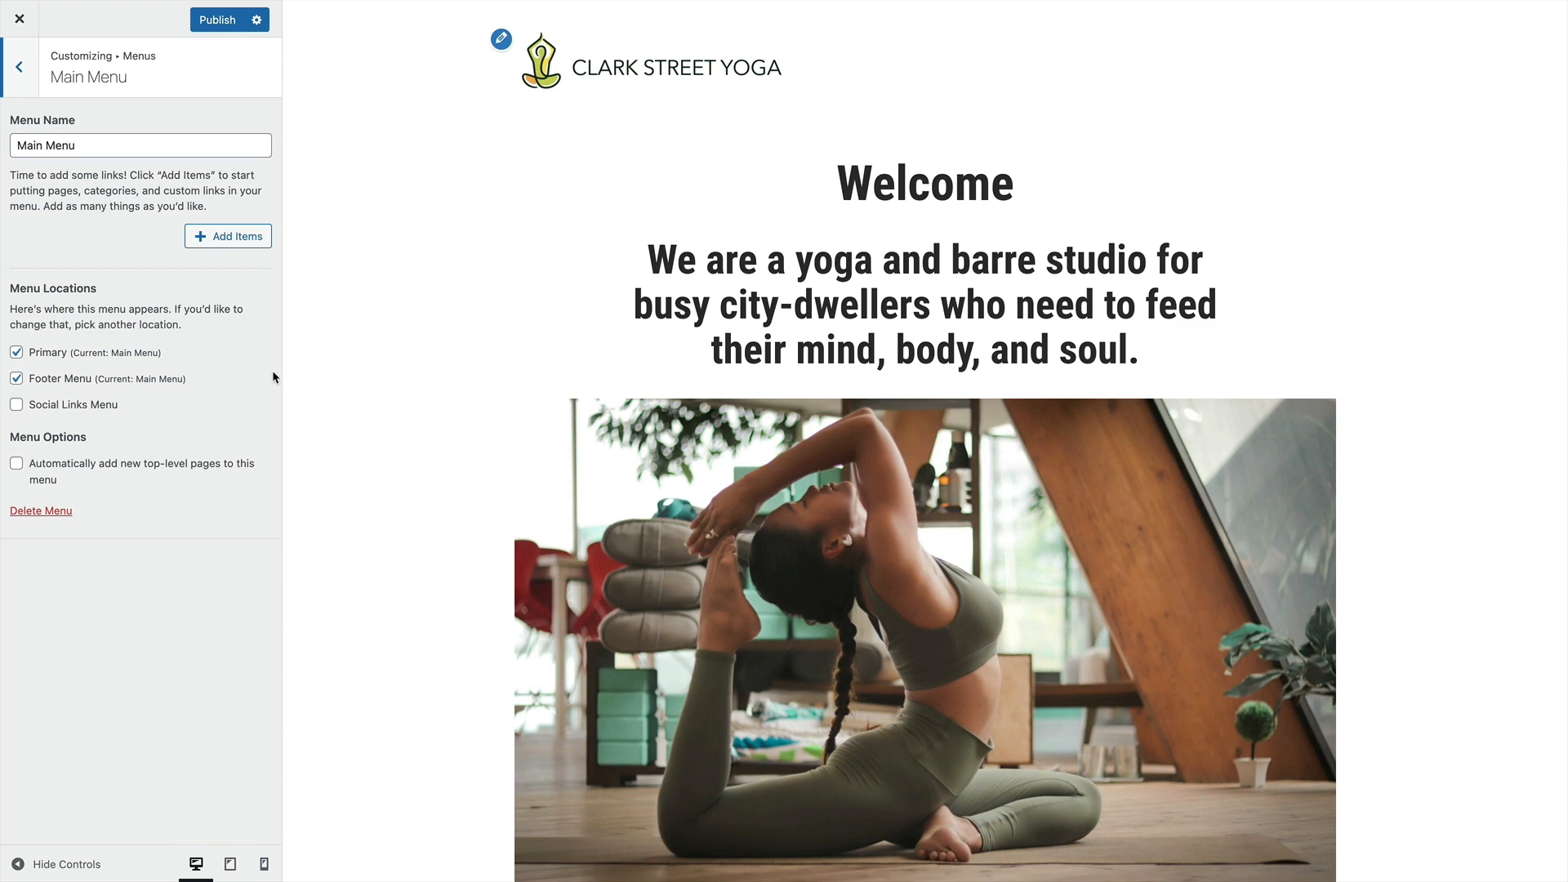
Add the Our Studio, Contact Us and About Us pages to Main Menu
left_click(203, 241)
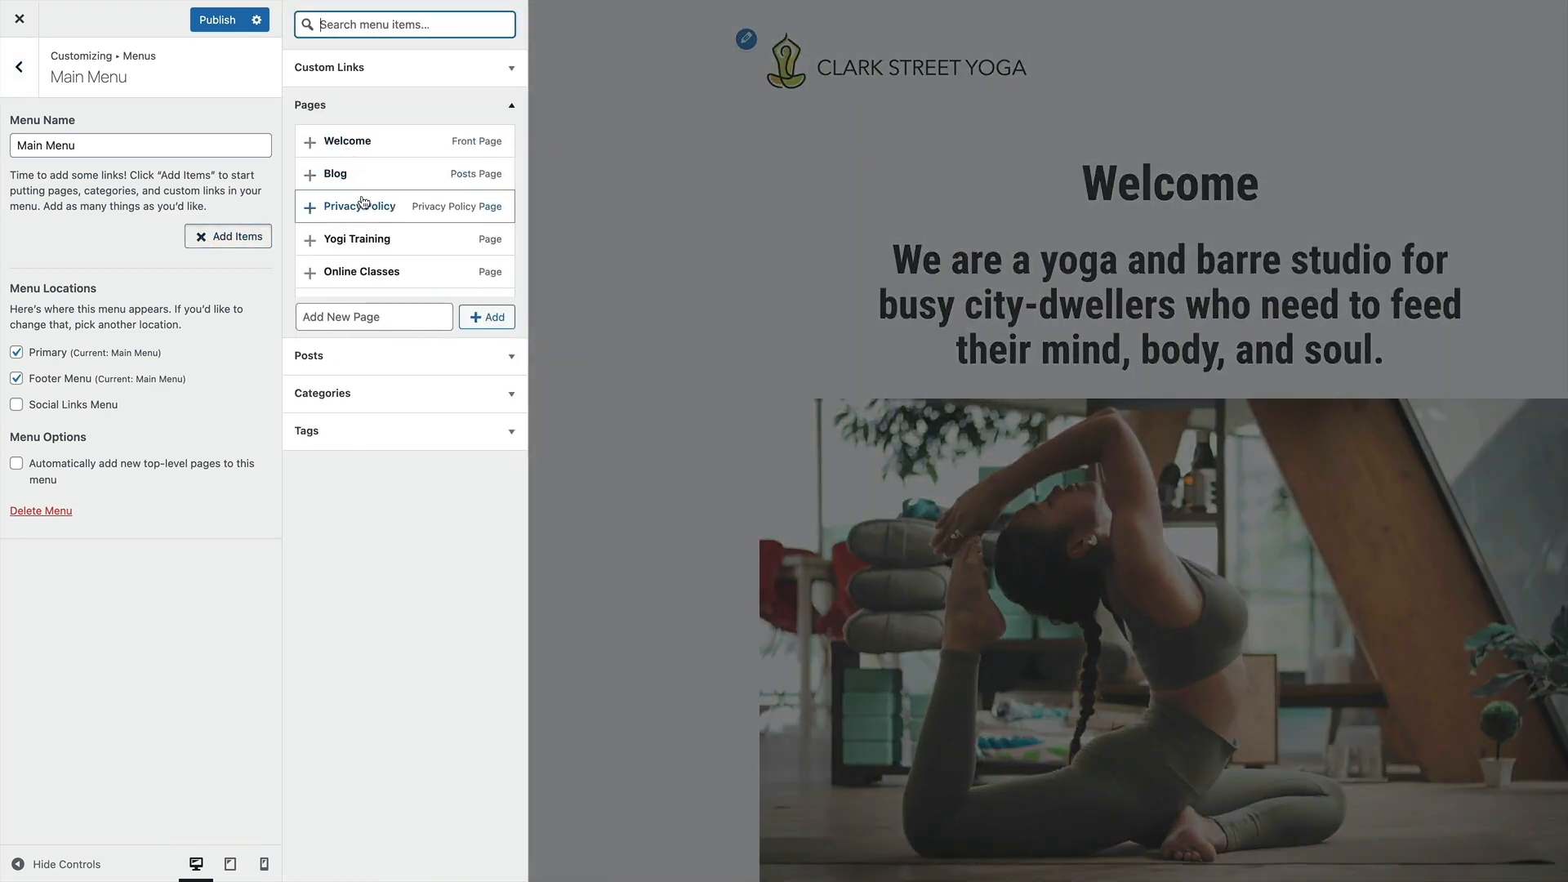
scroll(365, 205, "down", 4)
scroll(369, 226, "down", 1)
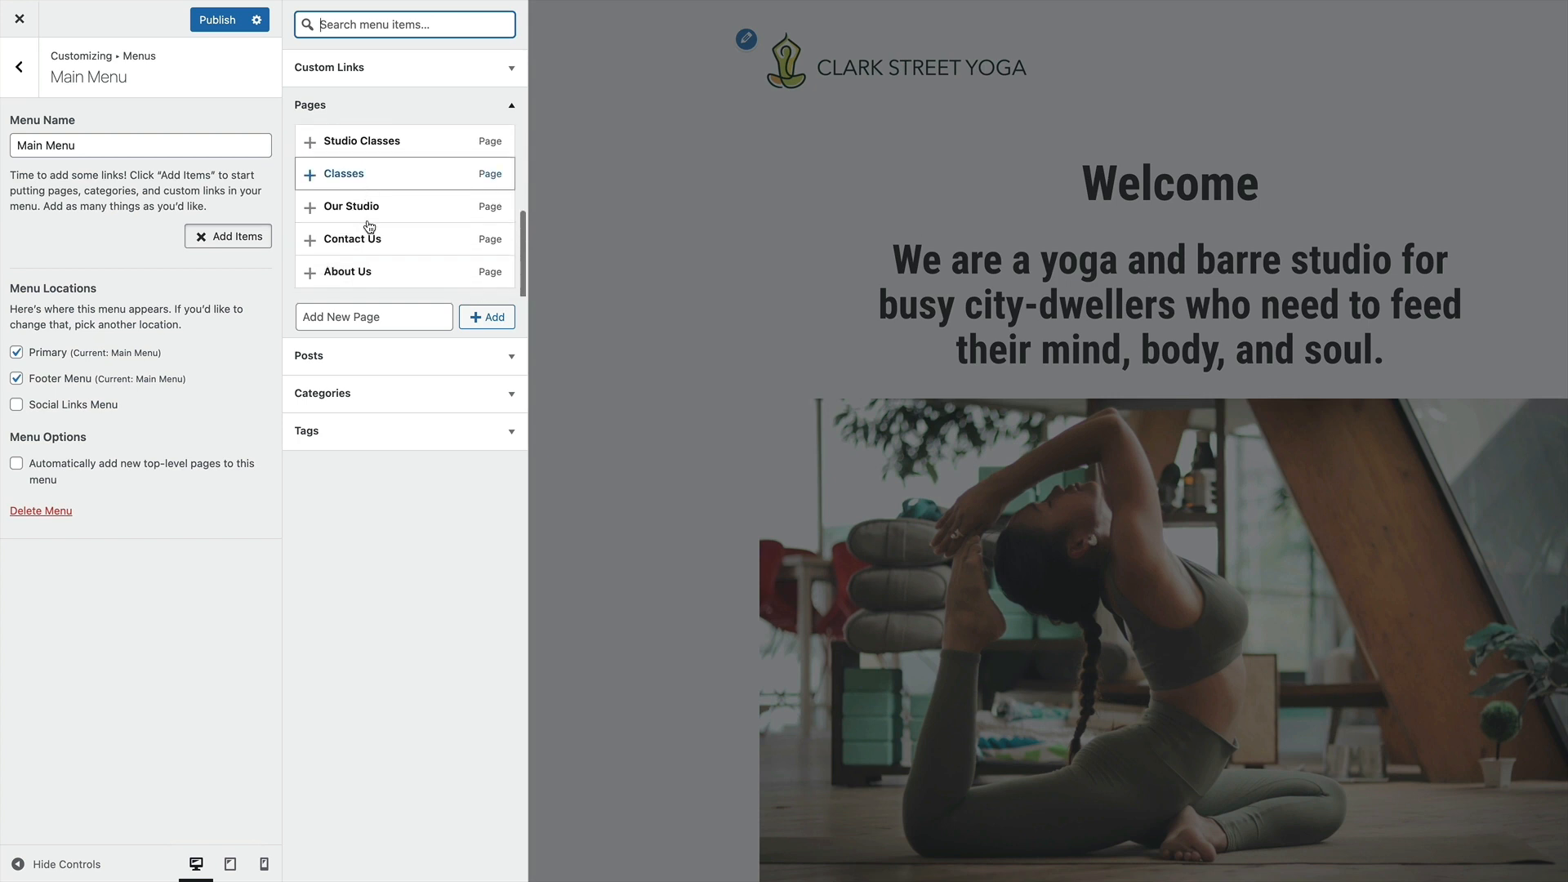
left_click(355, 207)
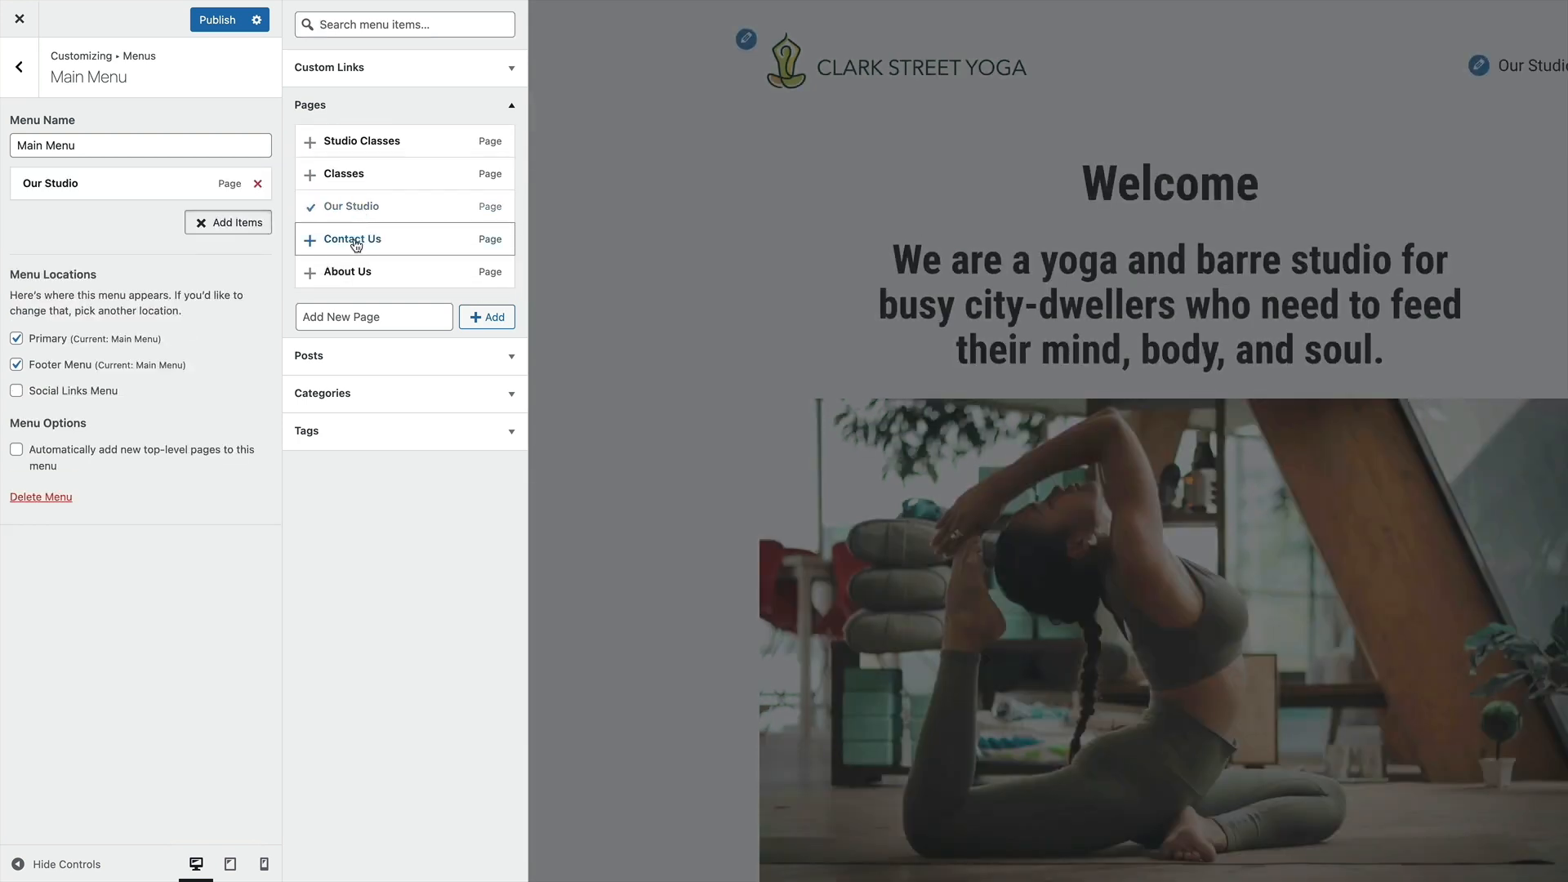
left_click(357, 240)
left_click(341, 270)
Add the Classes, Studio Classes, Online Classes, Yogi Training and Blog pages to Main Menu and finish adding items
scroll(351, 229, "up", 1)
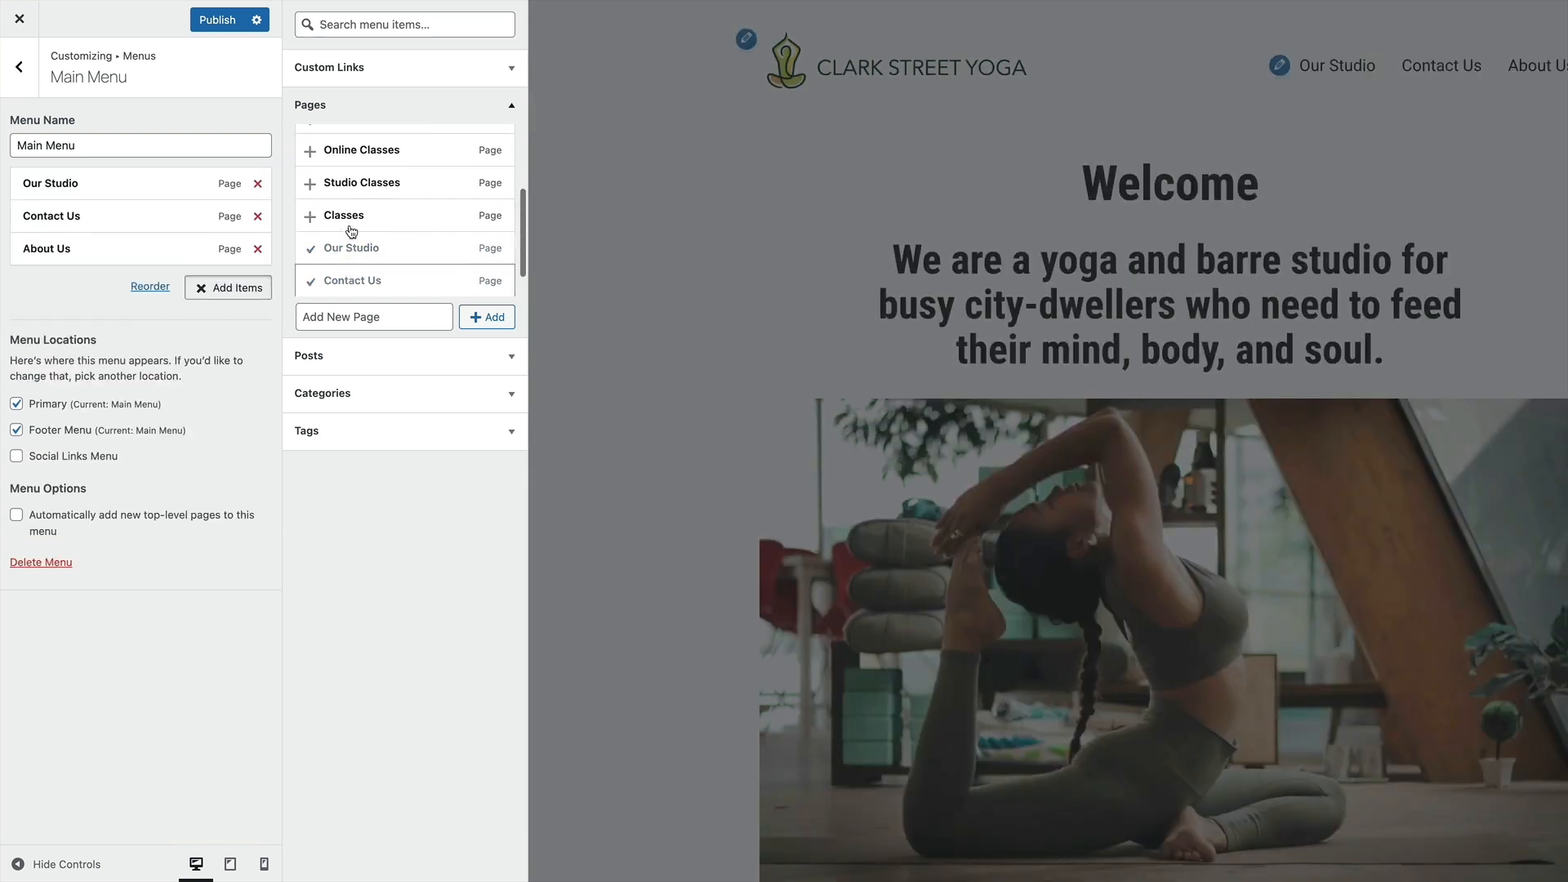
left_click(342, 216)
left_click(337, 184)
left_click(329, 155)
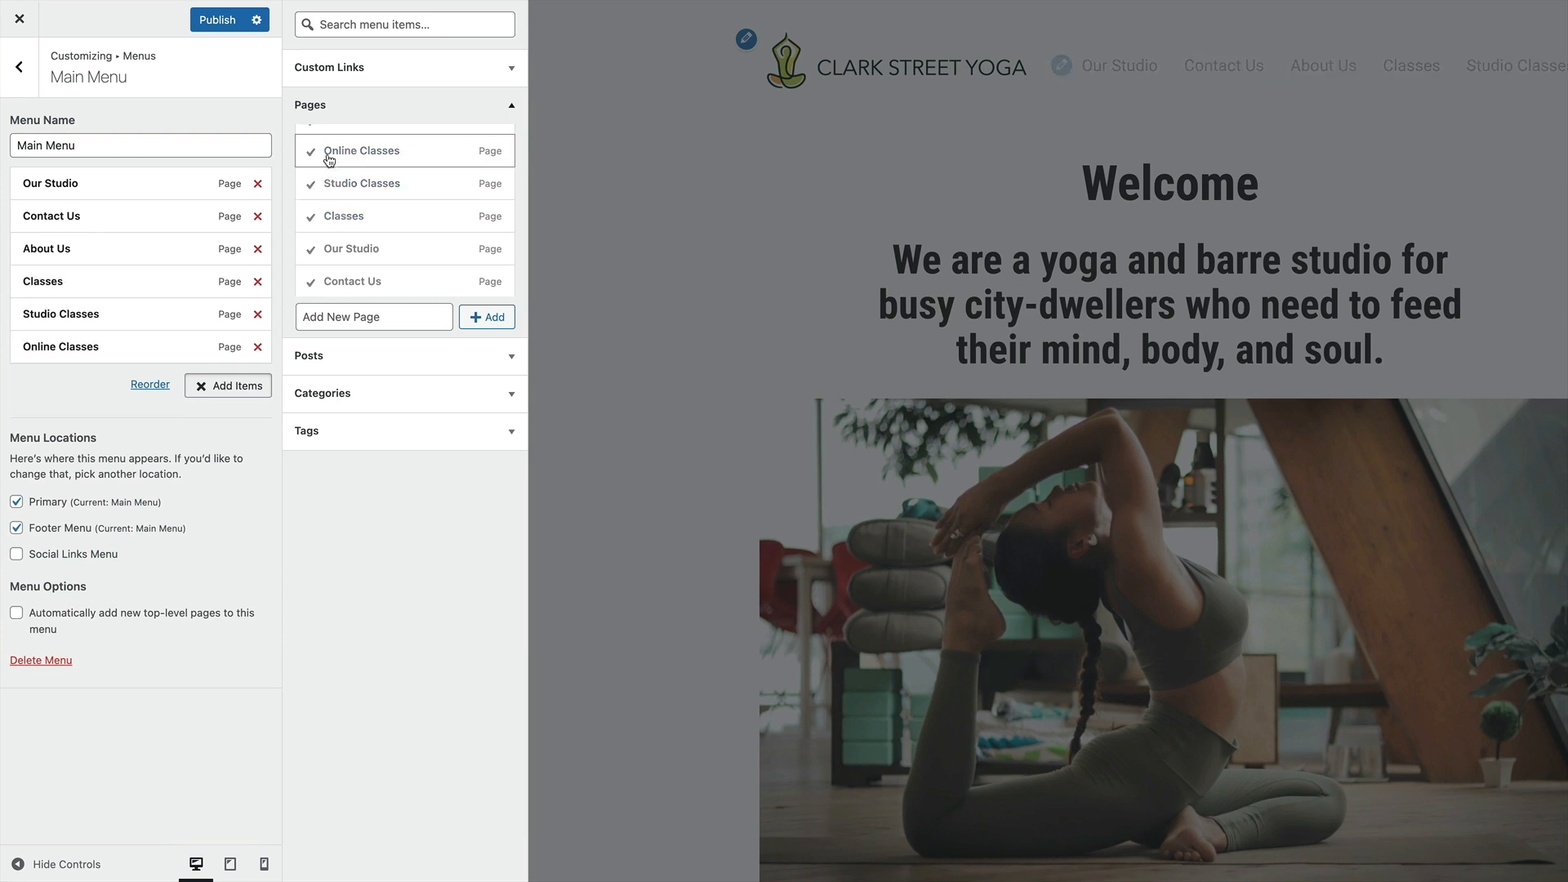
scroll(331, 159, "up", 1)
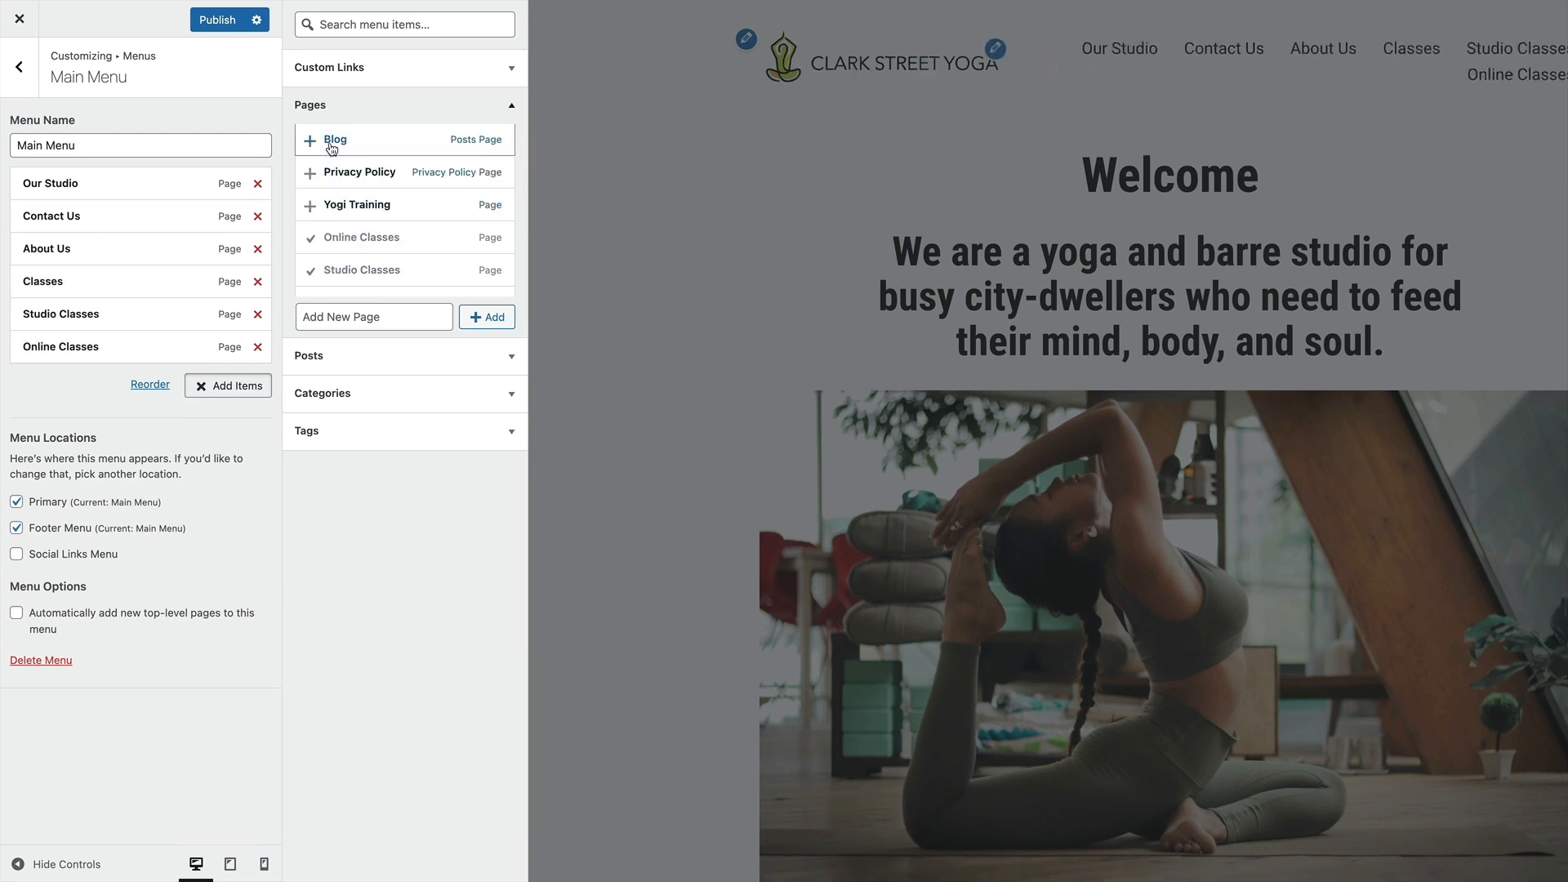
left_click(336, 206)
left_click(331, 143)
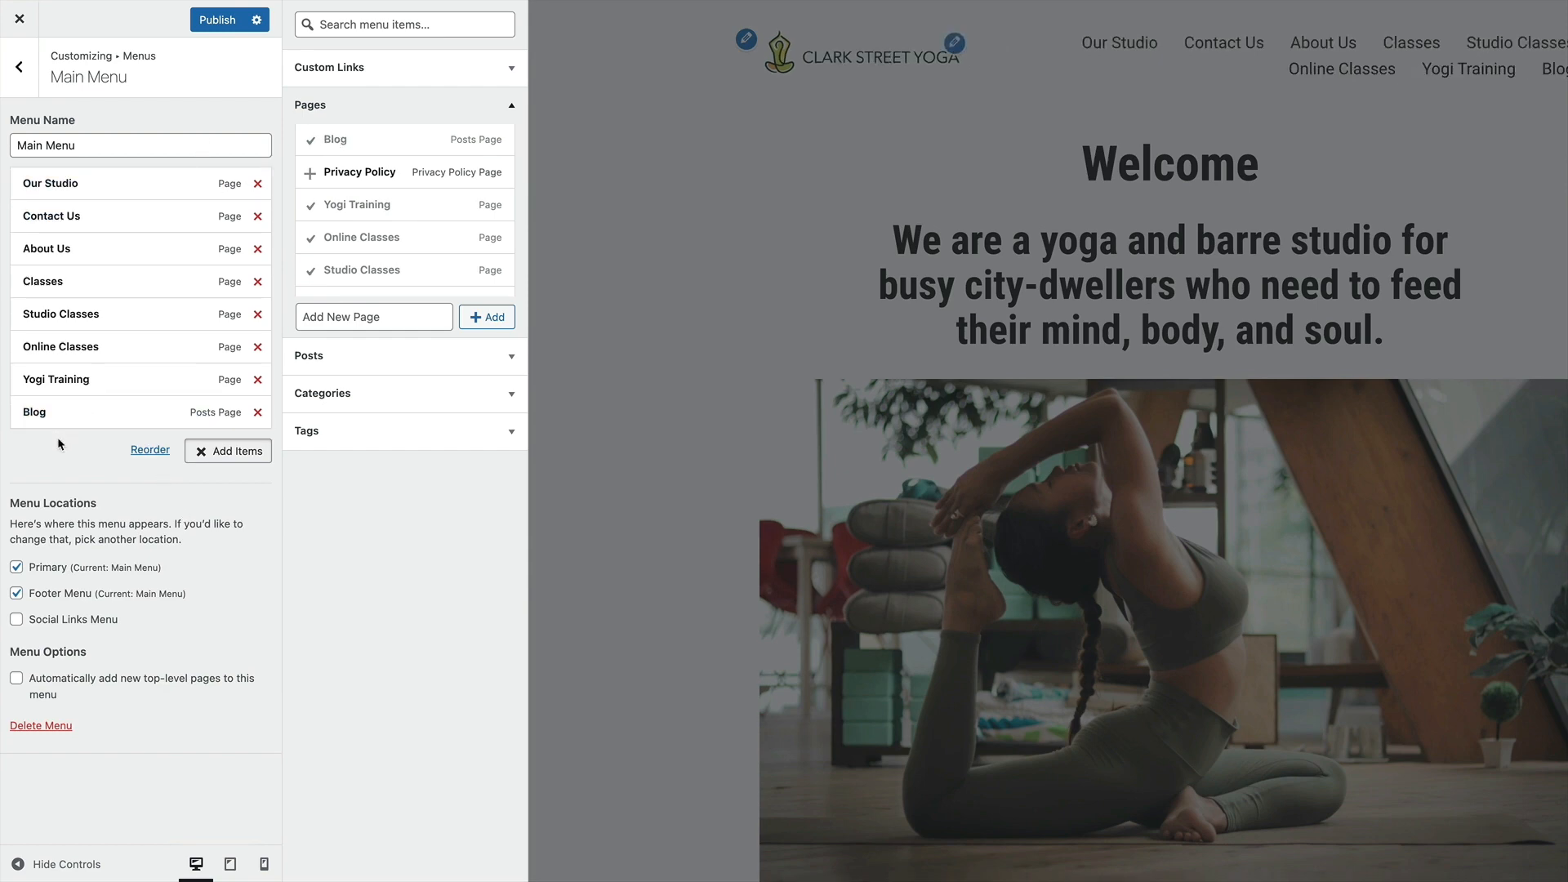
left_click(918, 187)
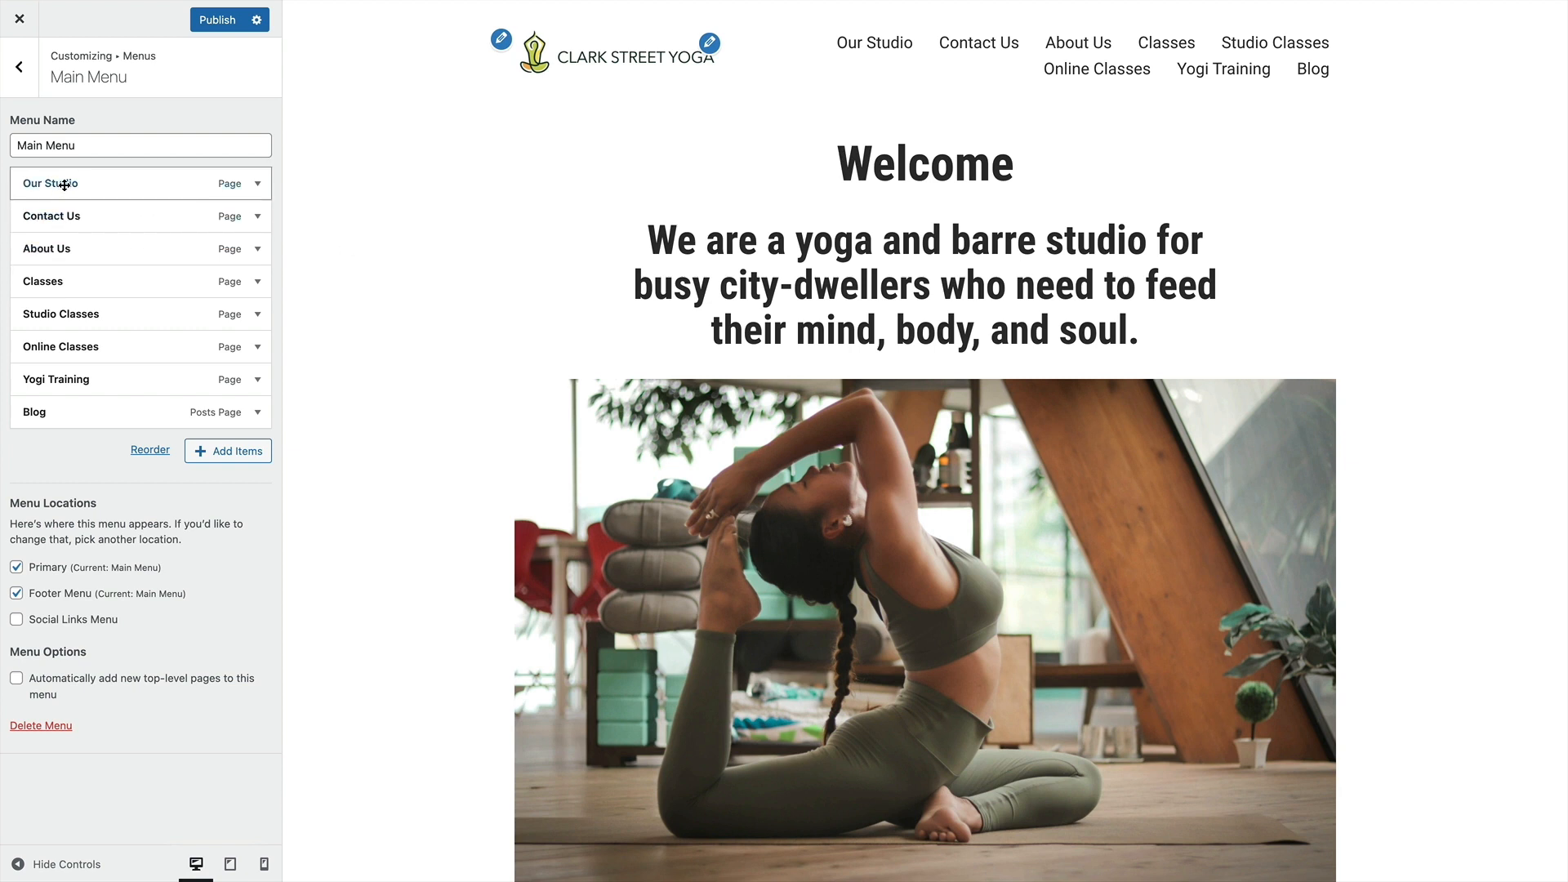
Place About Us first and Contact Us last in Main Menu, and nest Studio Classes, Online Classes and Yogi Training under Classes
left_click_drag(61, 250, 54, 416)
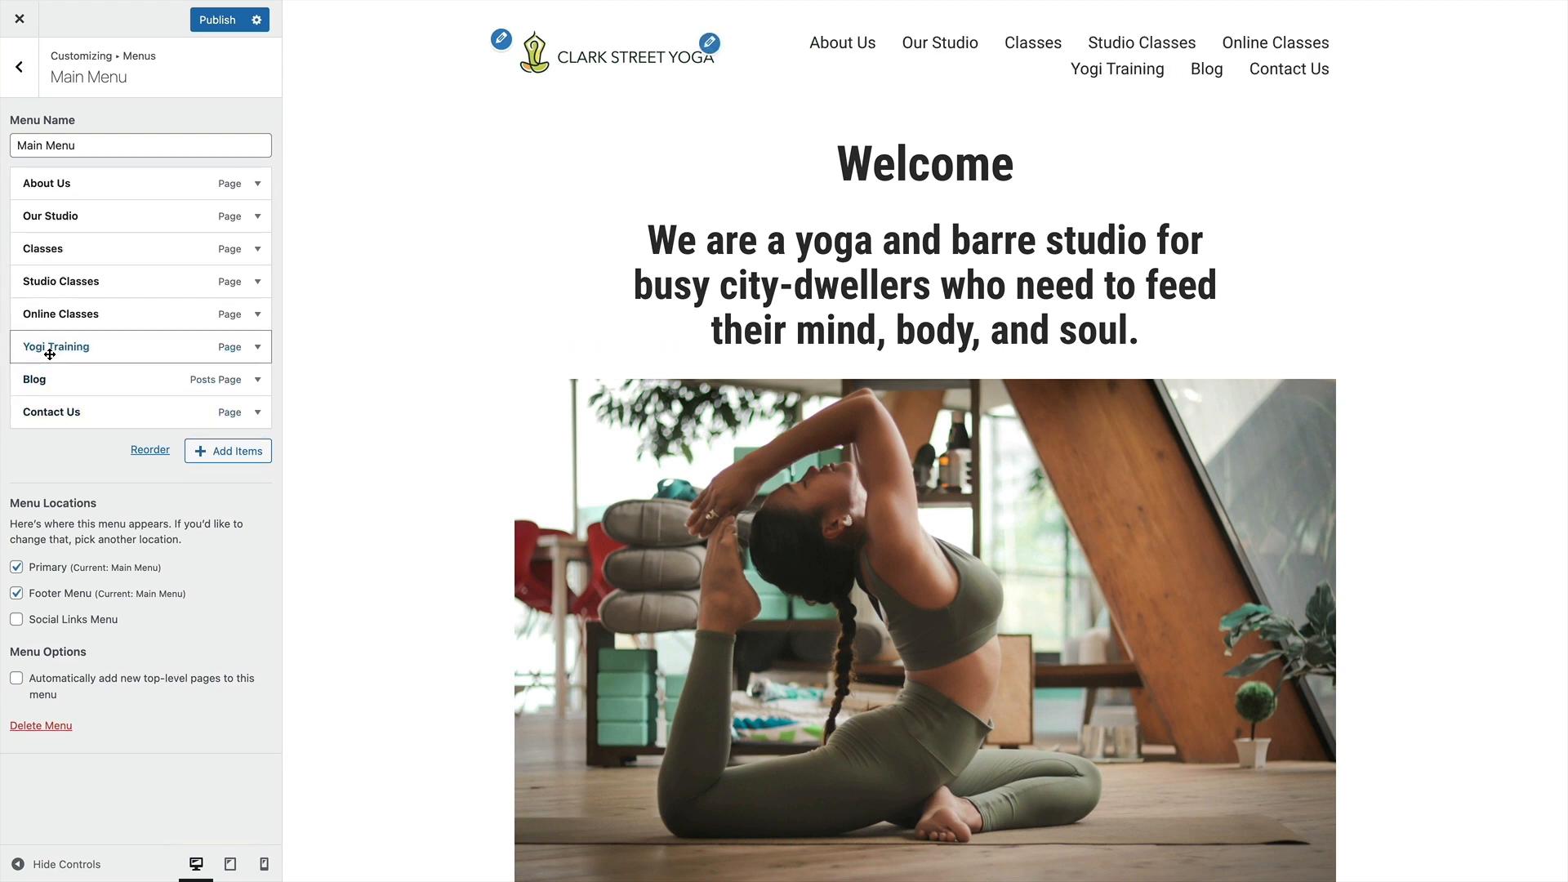
left_click_drag(38, 282, 65, 346)
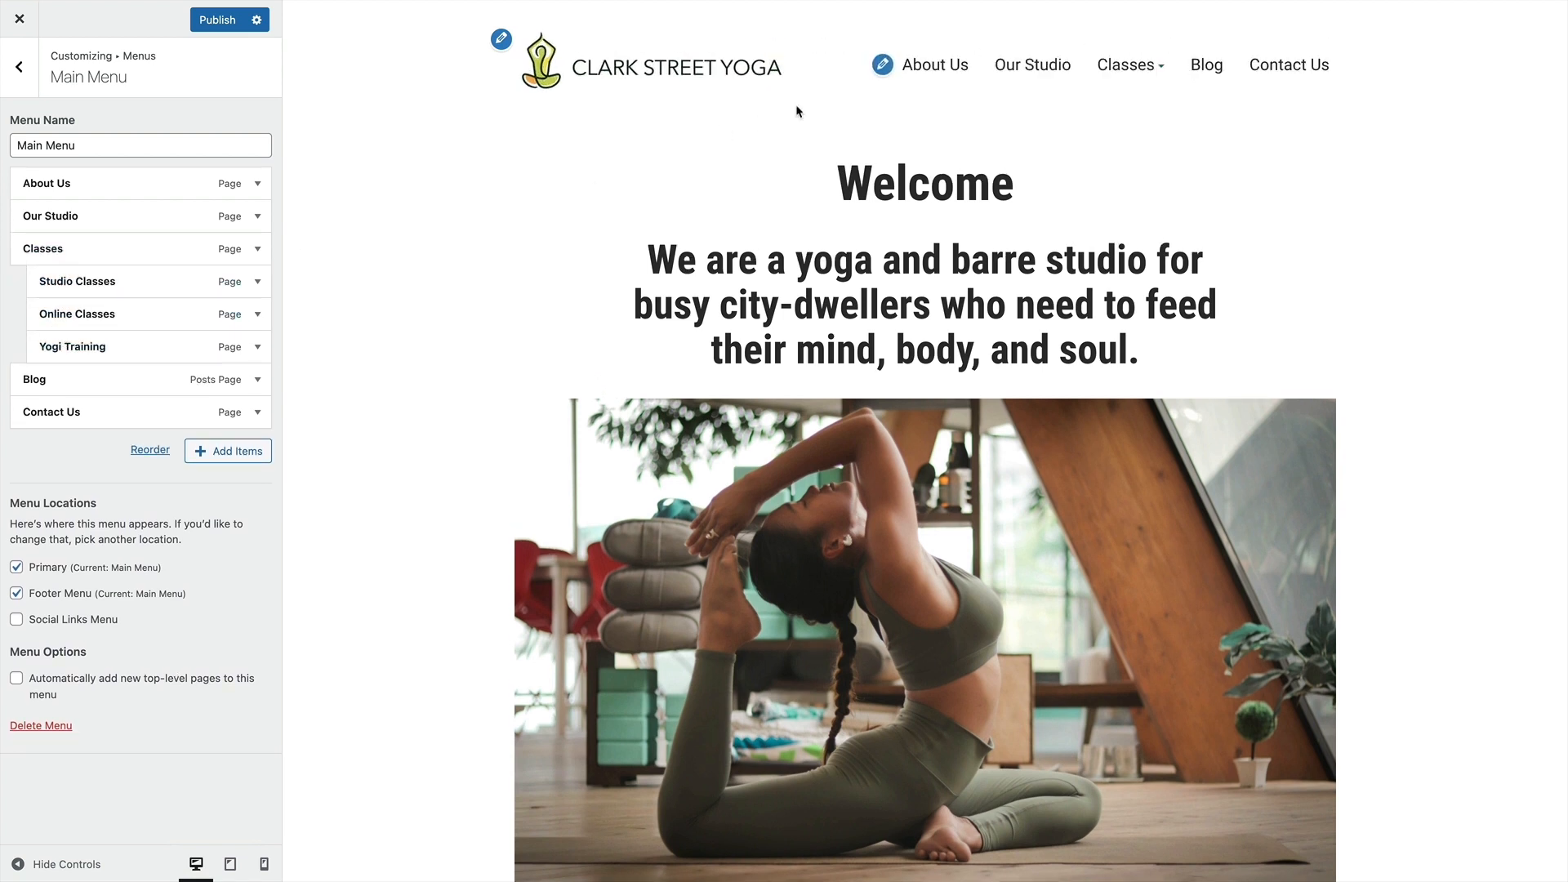
mouse_move(1121, 70)
scroll(607, 273, "down", 20)
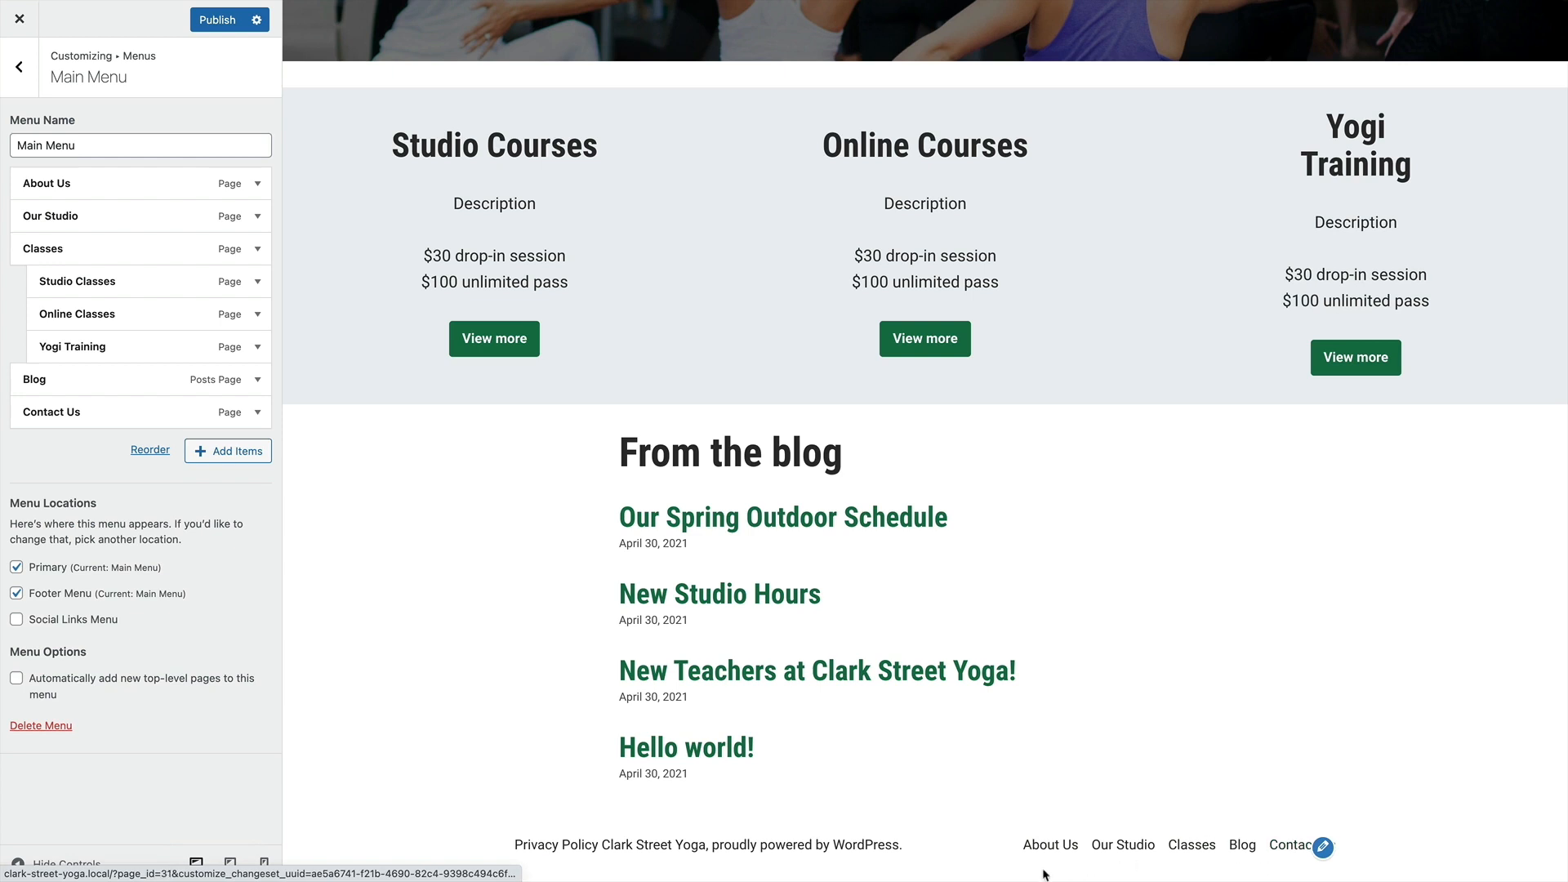
Create a new menu named "Footer Menu" and assign it to the Footer Menu location
left_click(20, 78)
left_click(186, 217)
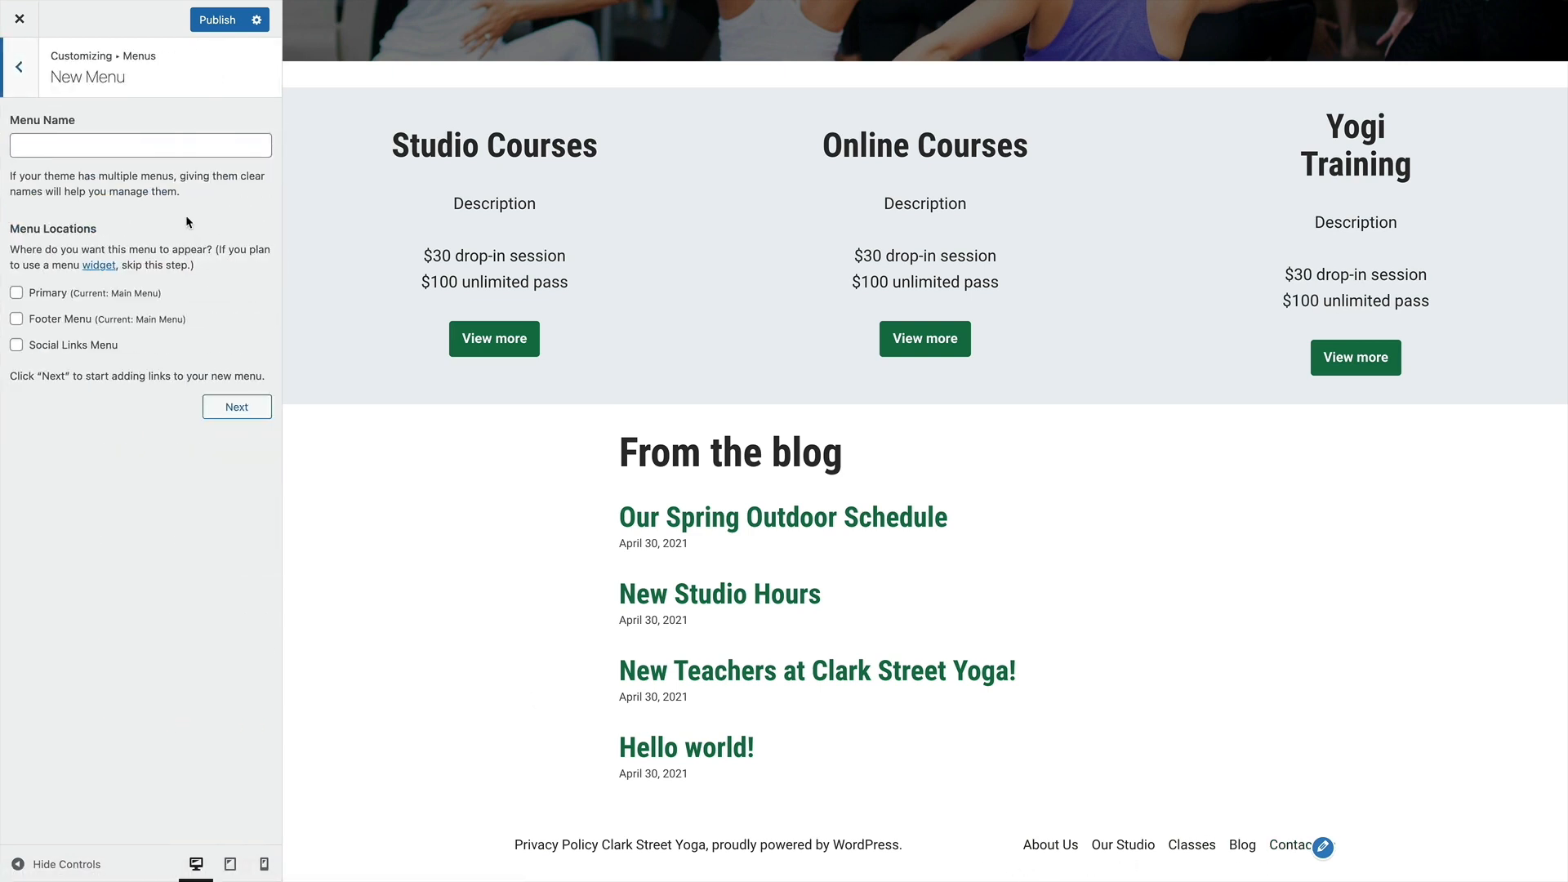
left_click(47, 149)
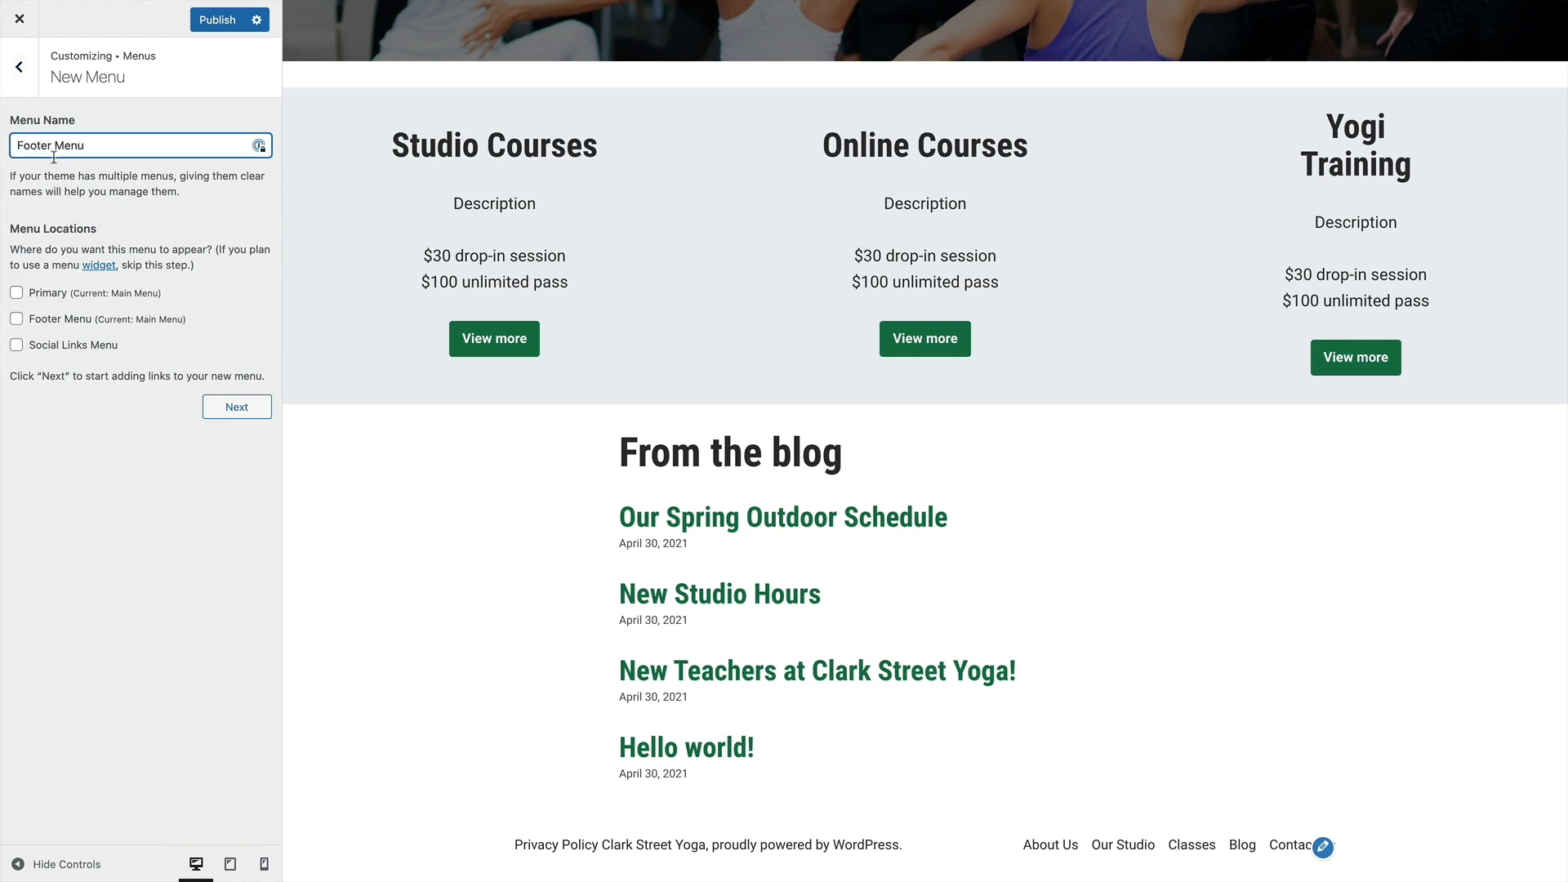
left_click(16, 320)
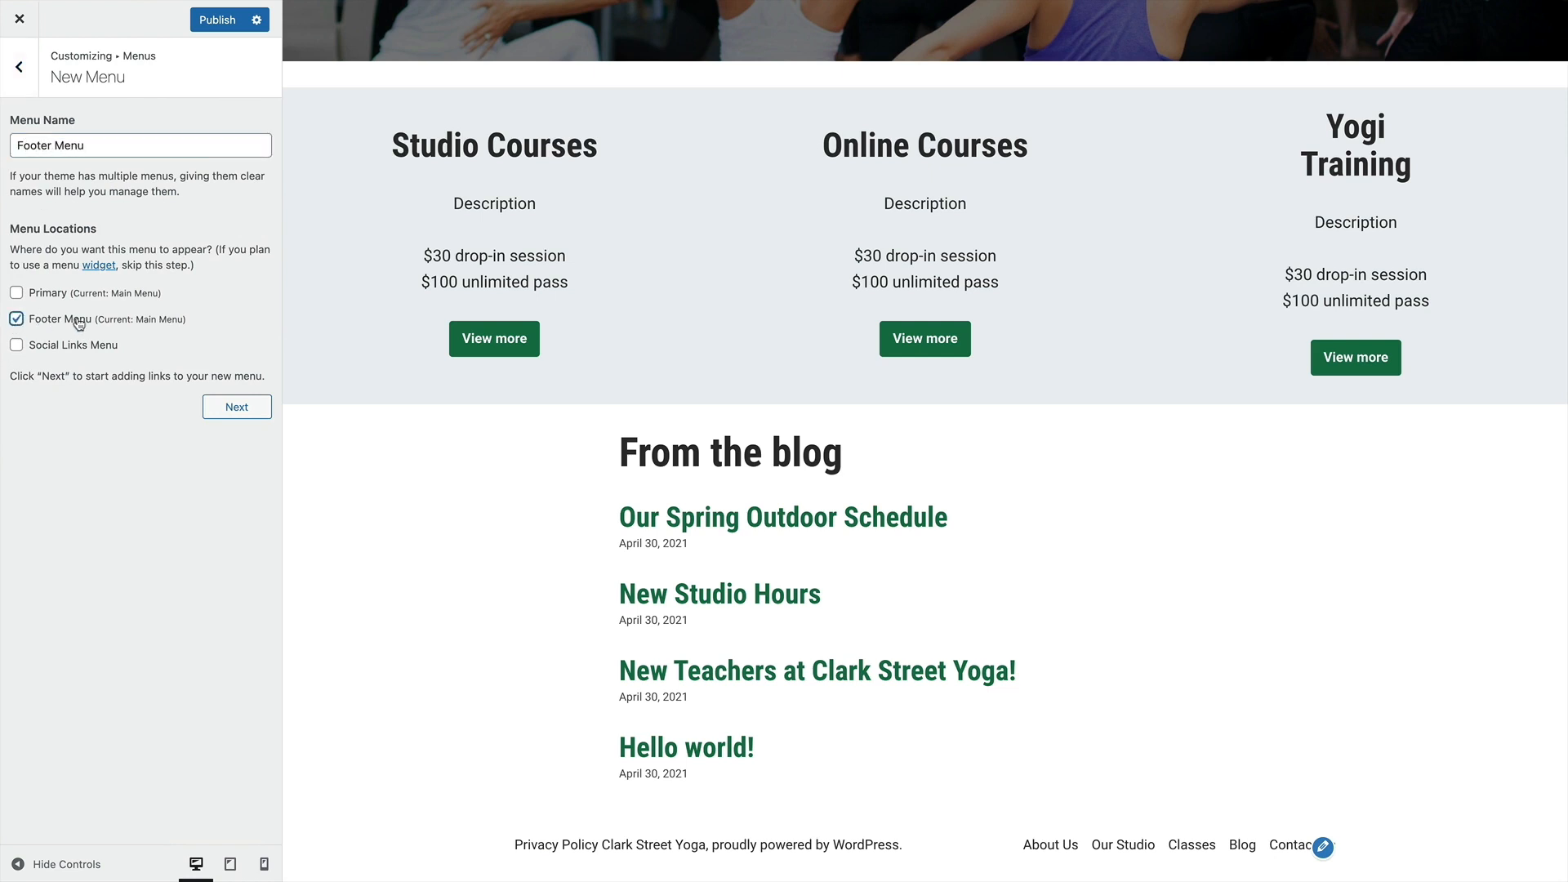
left_click(256, 412)
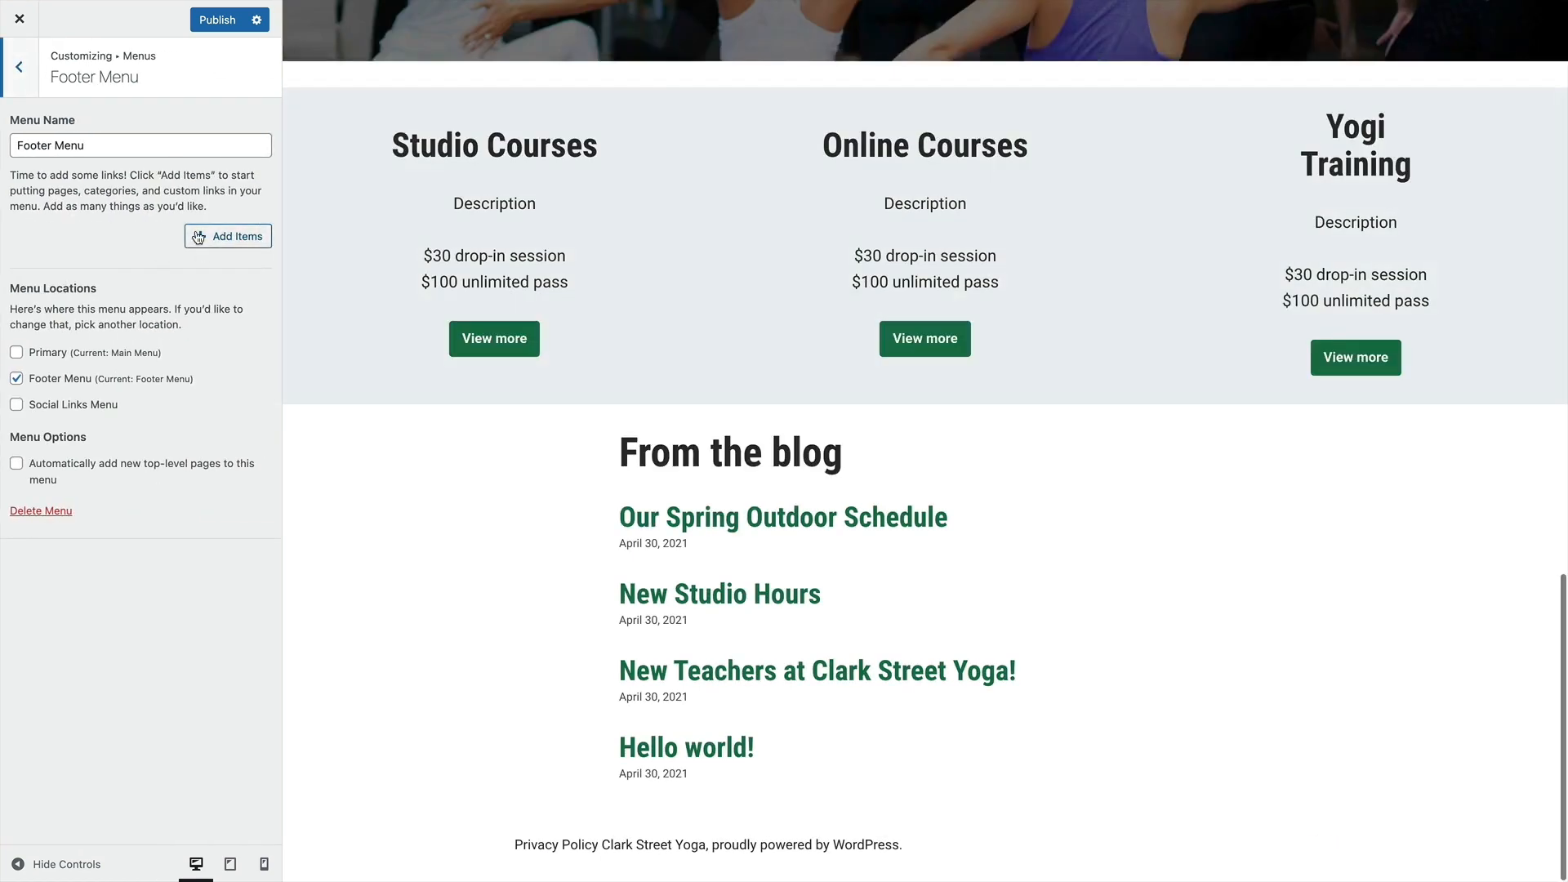
Add the Privacy Policy, Contact Us and About Us pages to Footer Menu and finish adding items
left_click(198, 237)
scroll(340, 165, "down", 1)
scroll(336, 175, "up", 1)
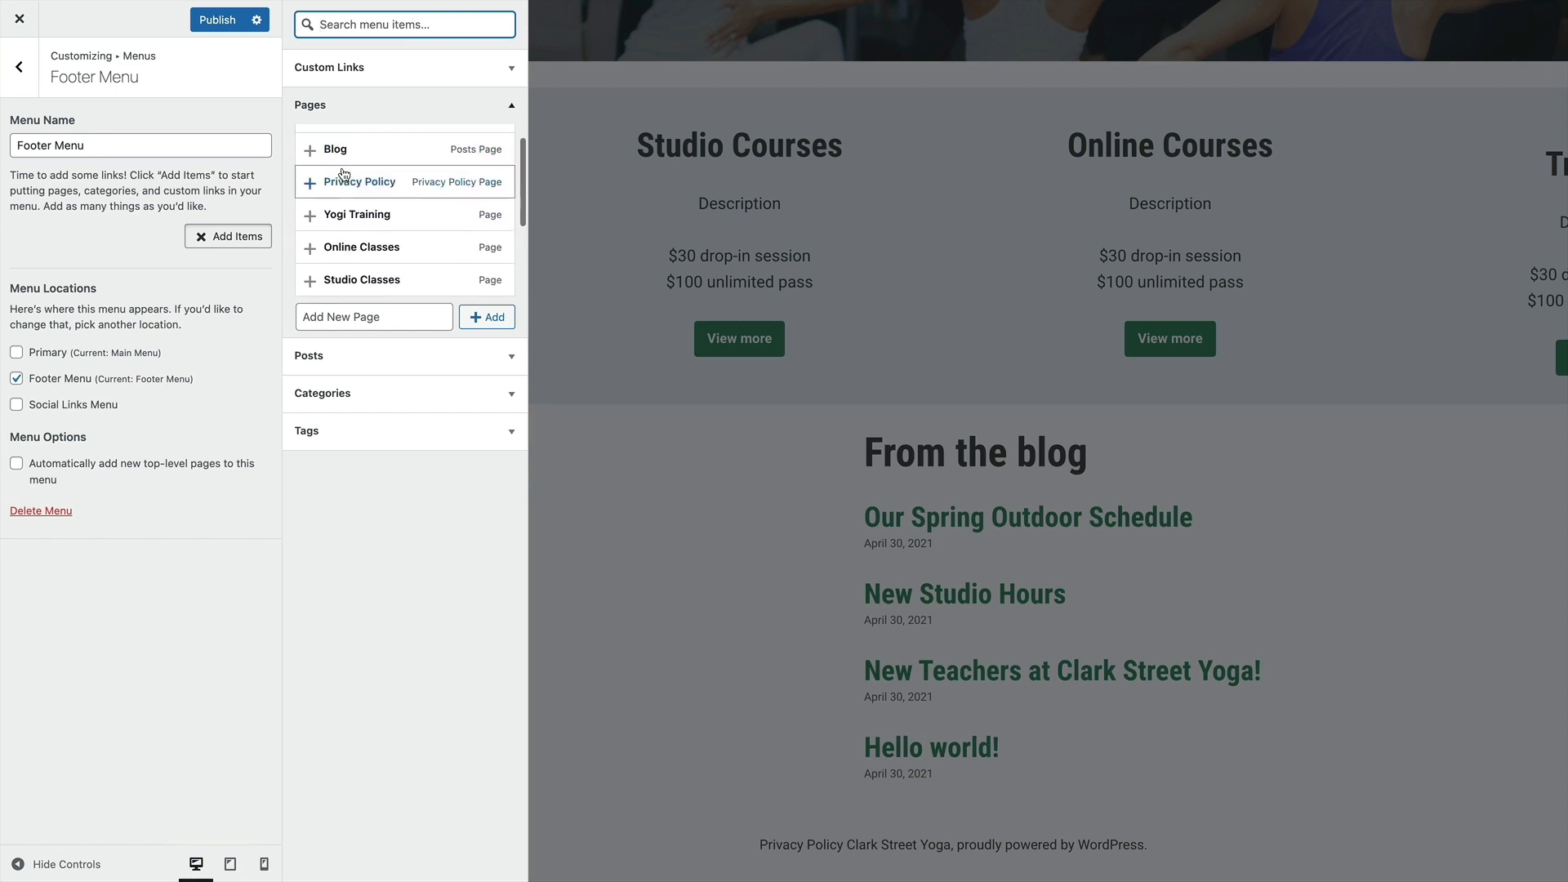
left_click(343, 181)
scroll(342, 182, "down", 2)
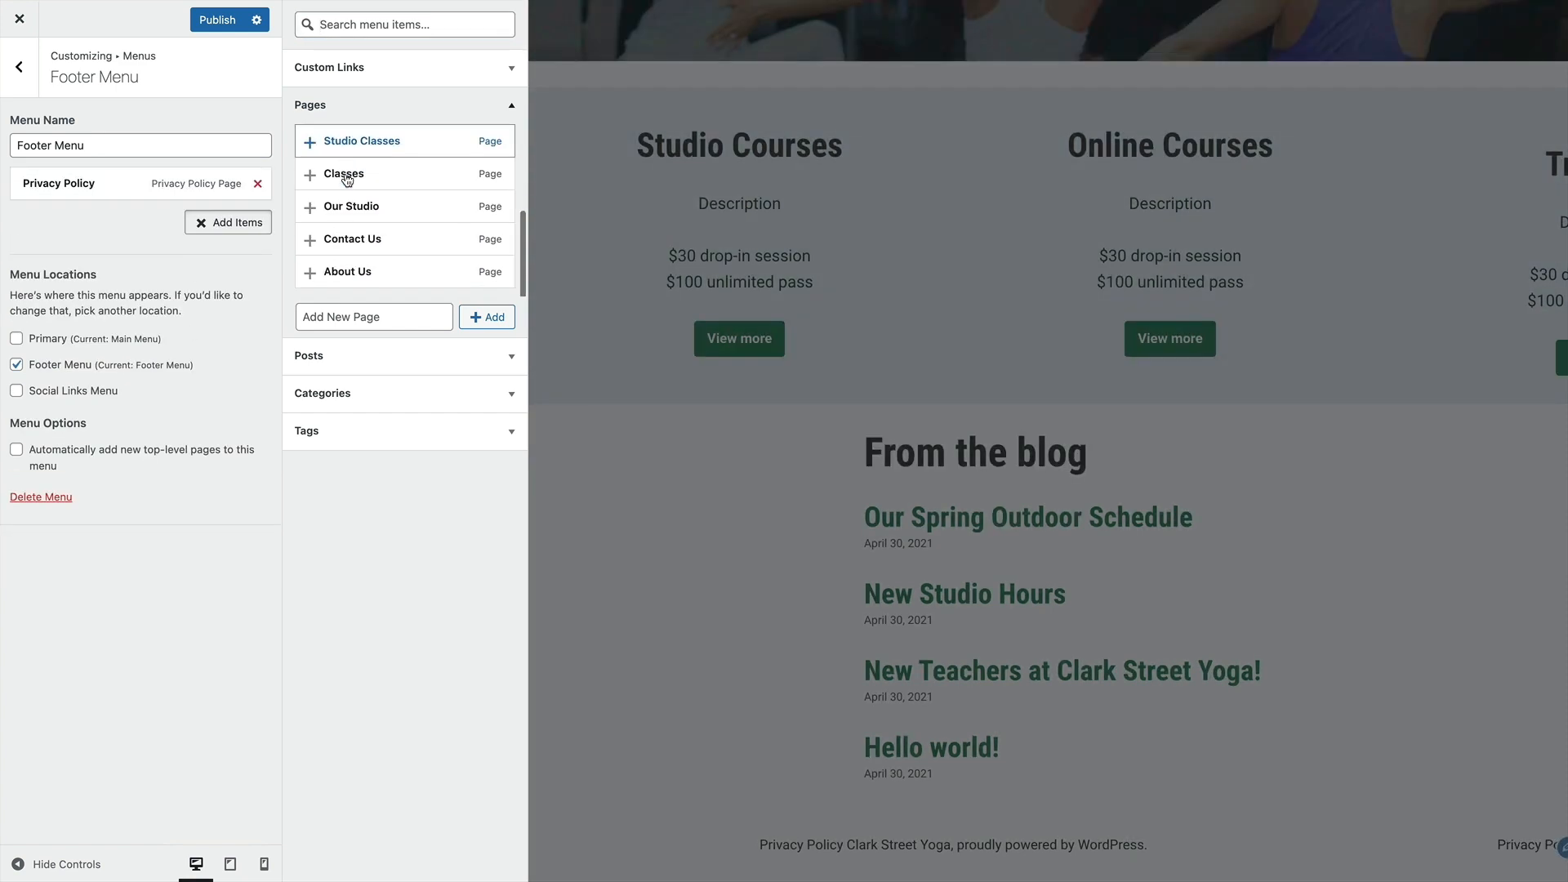
left_click(343, 237)
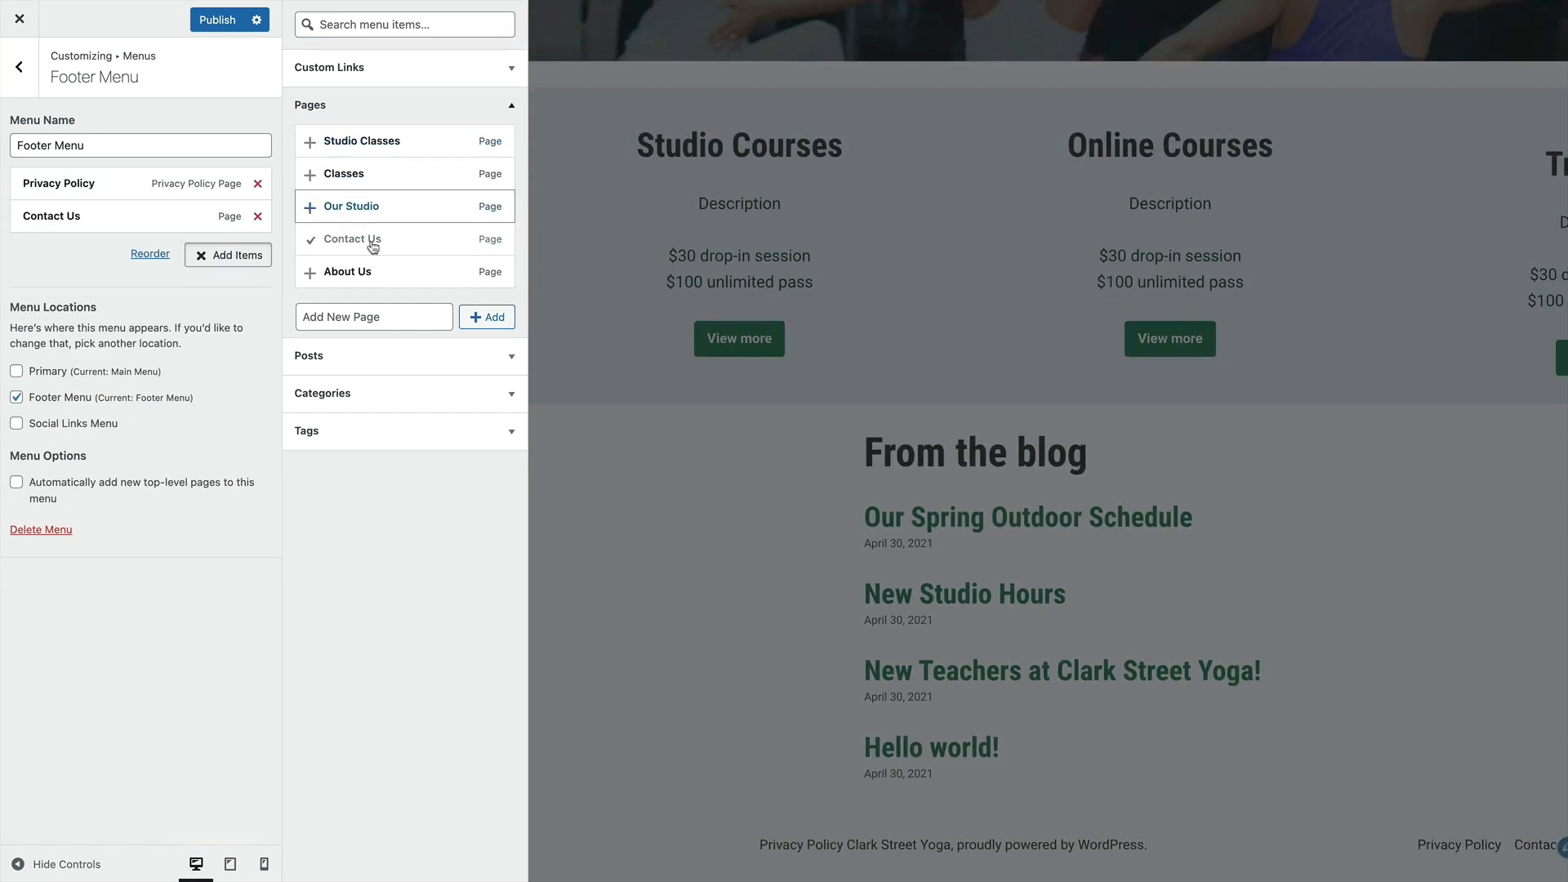
left_click(359, 272)
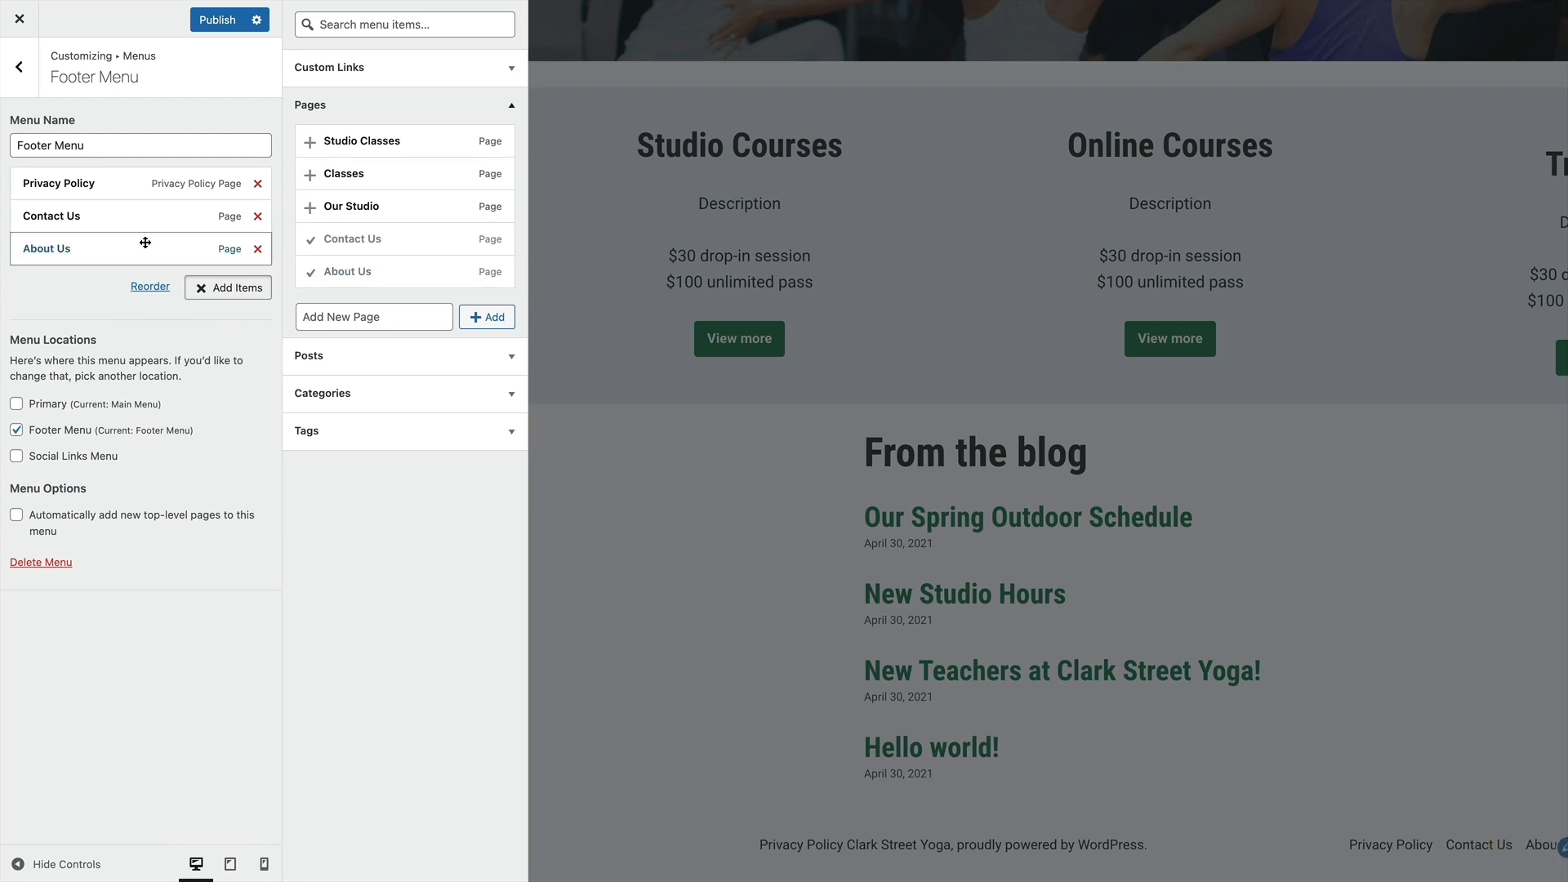
left_click(760, 560)
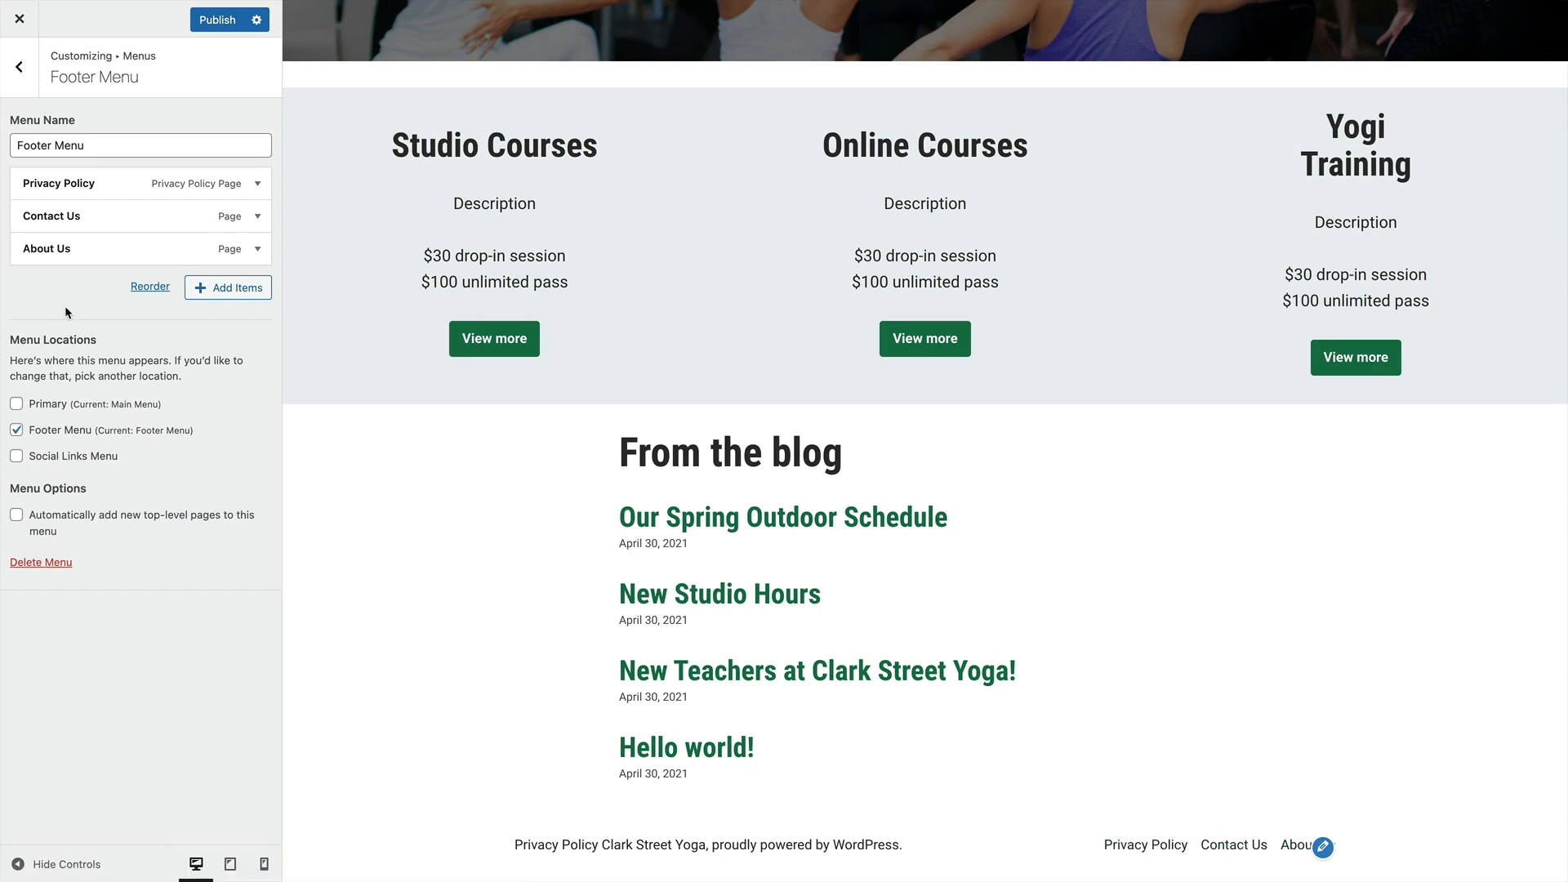
Create a new menu named "Social Menu" and assign it to the Social Links Menu location
left_click(19, 66)
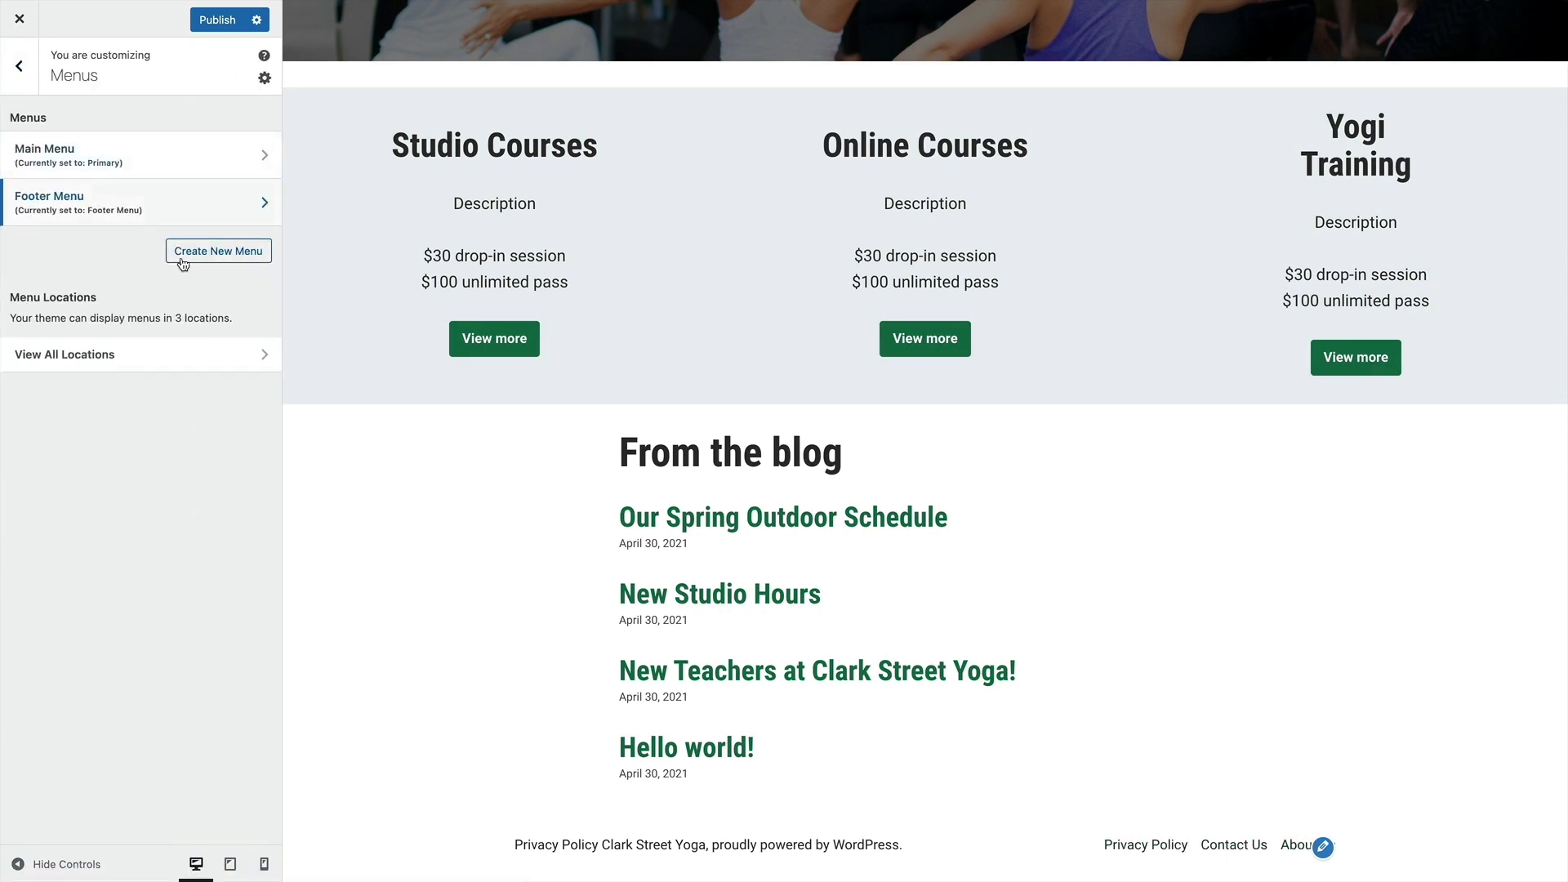
left_click(182, 261)
left_click(68, 146)
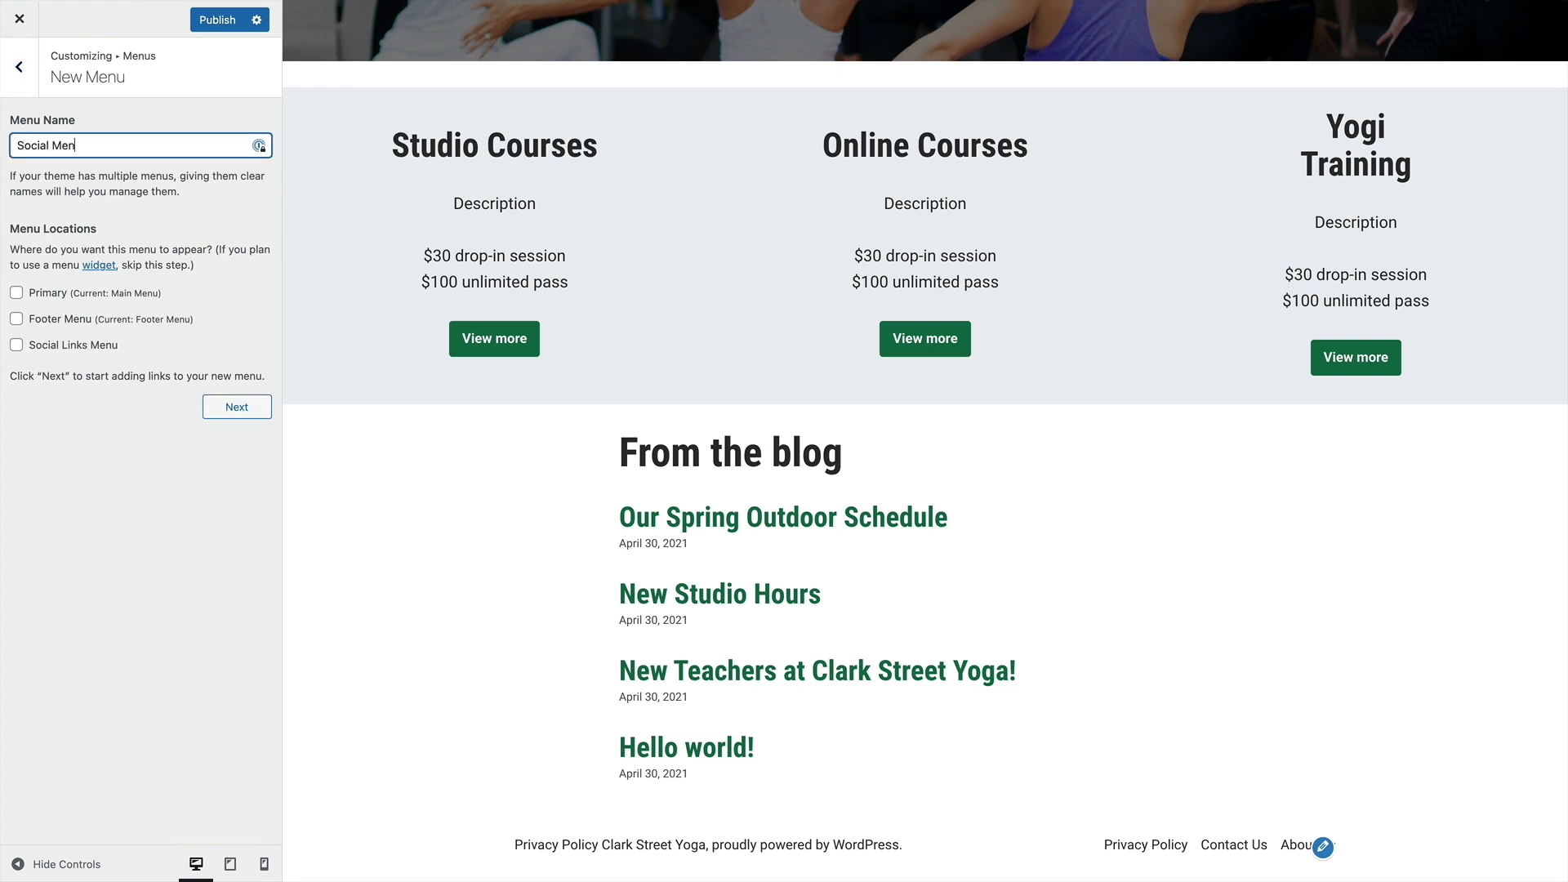
left_click(16, 345)
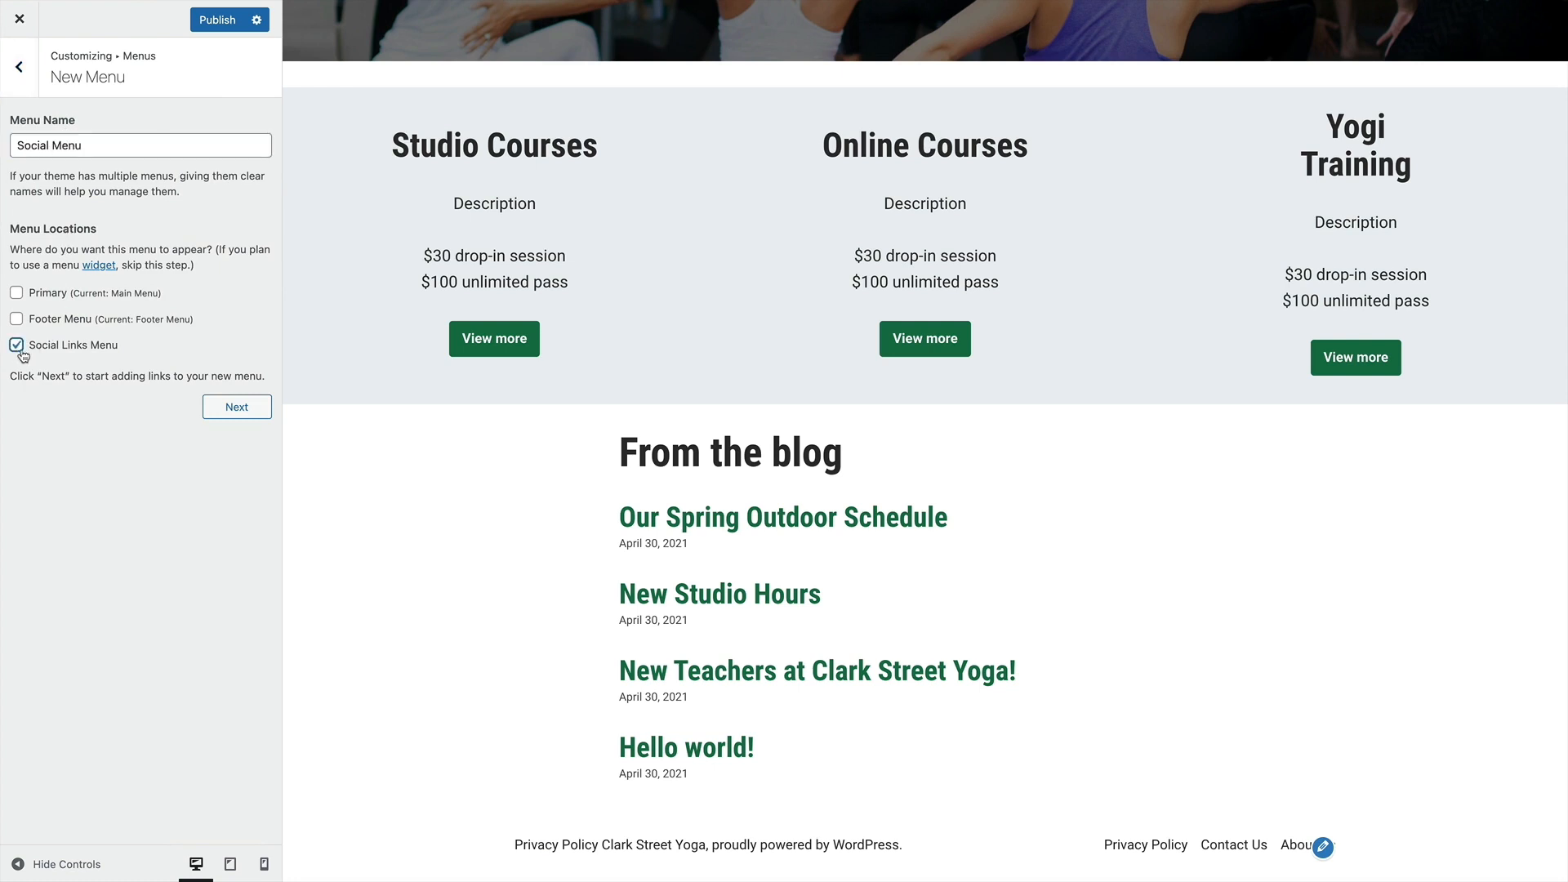
left_click(222, 408)
left_click(228, 236)
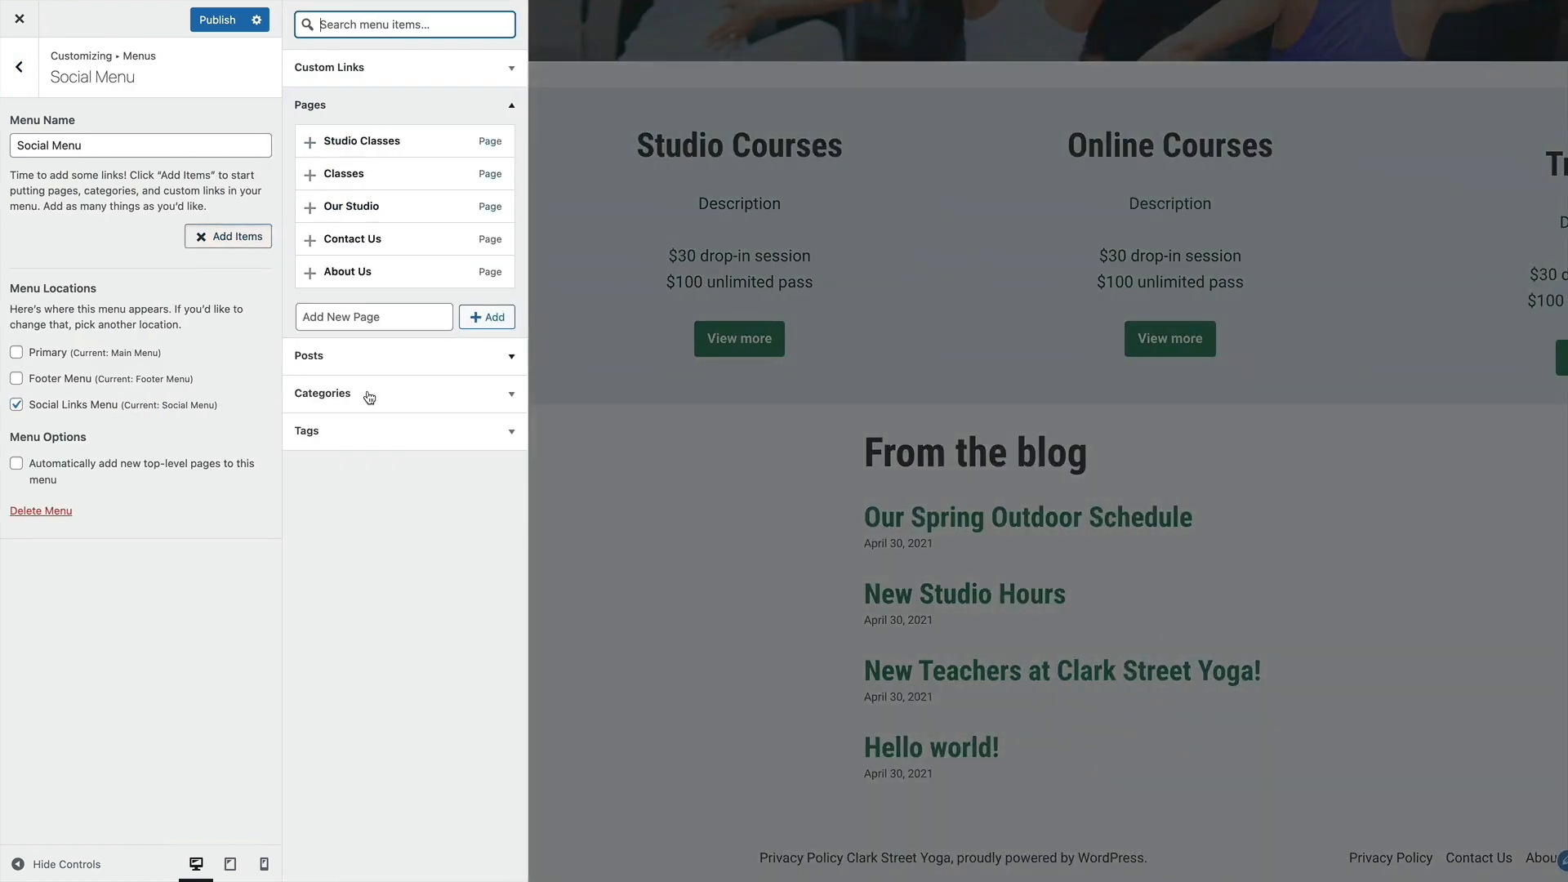
left_click(333, 69)
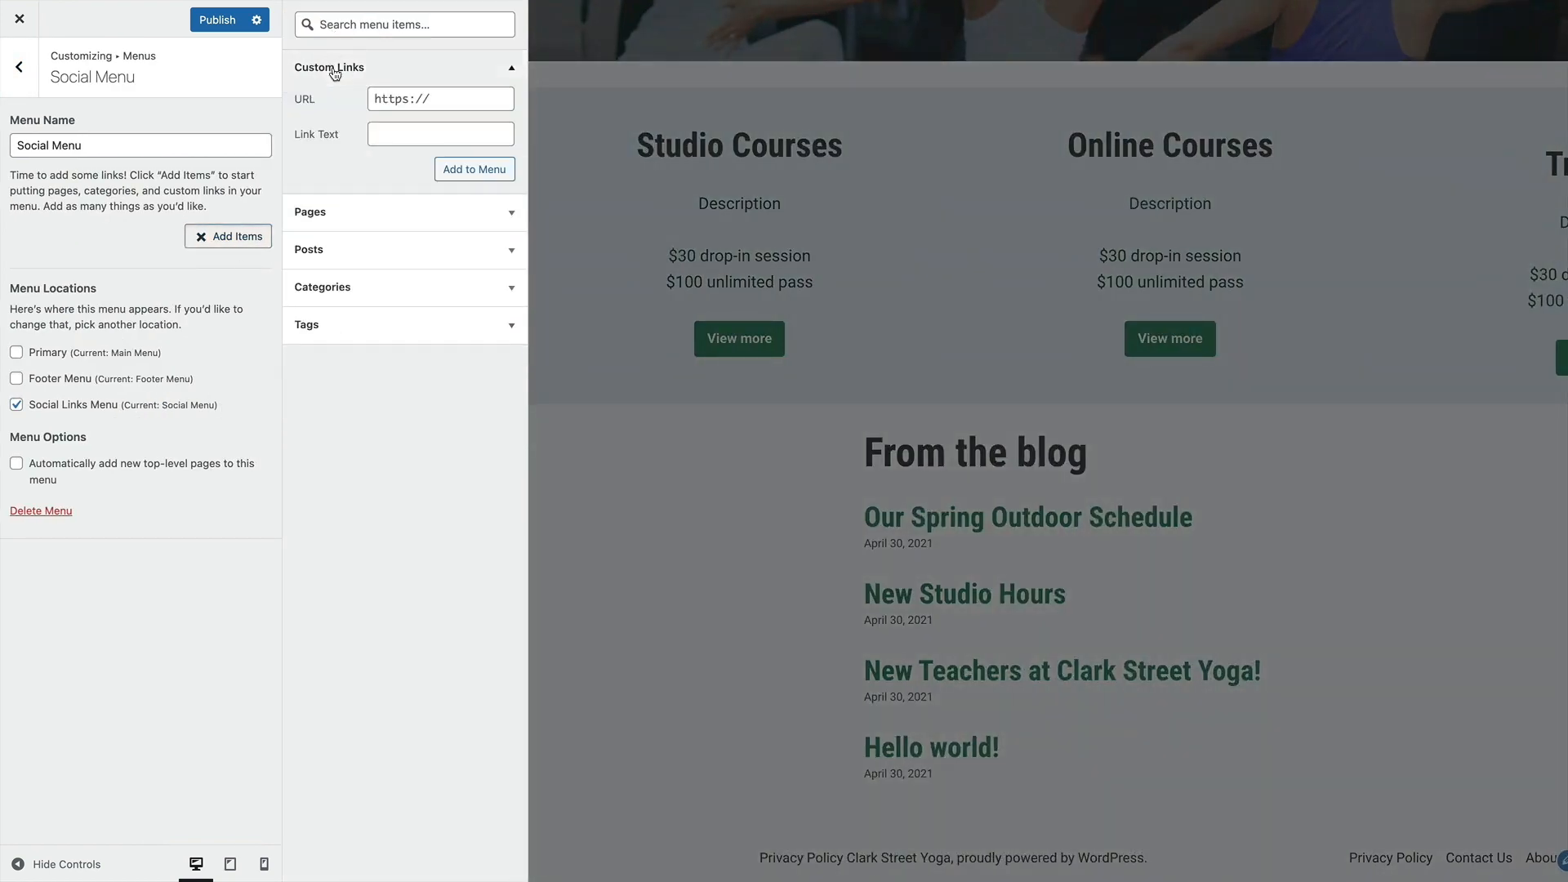
left_click(441, 105)
type("https://facebook.com")
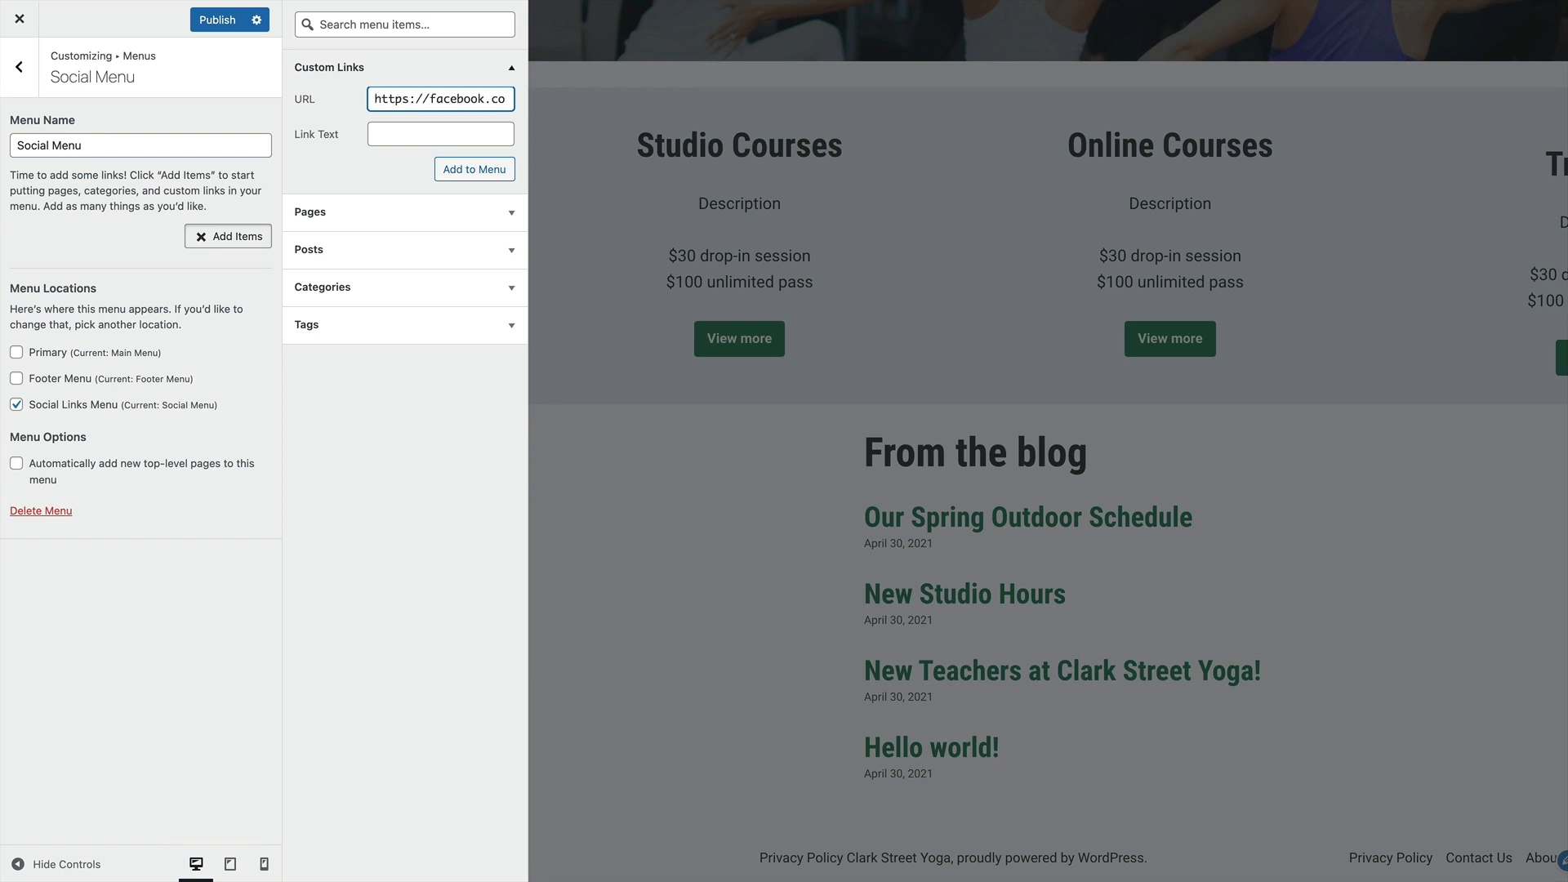
left_click(431, 132)
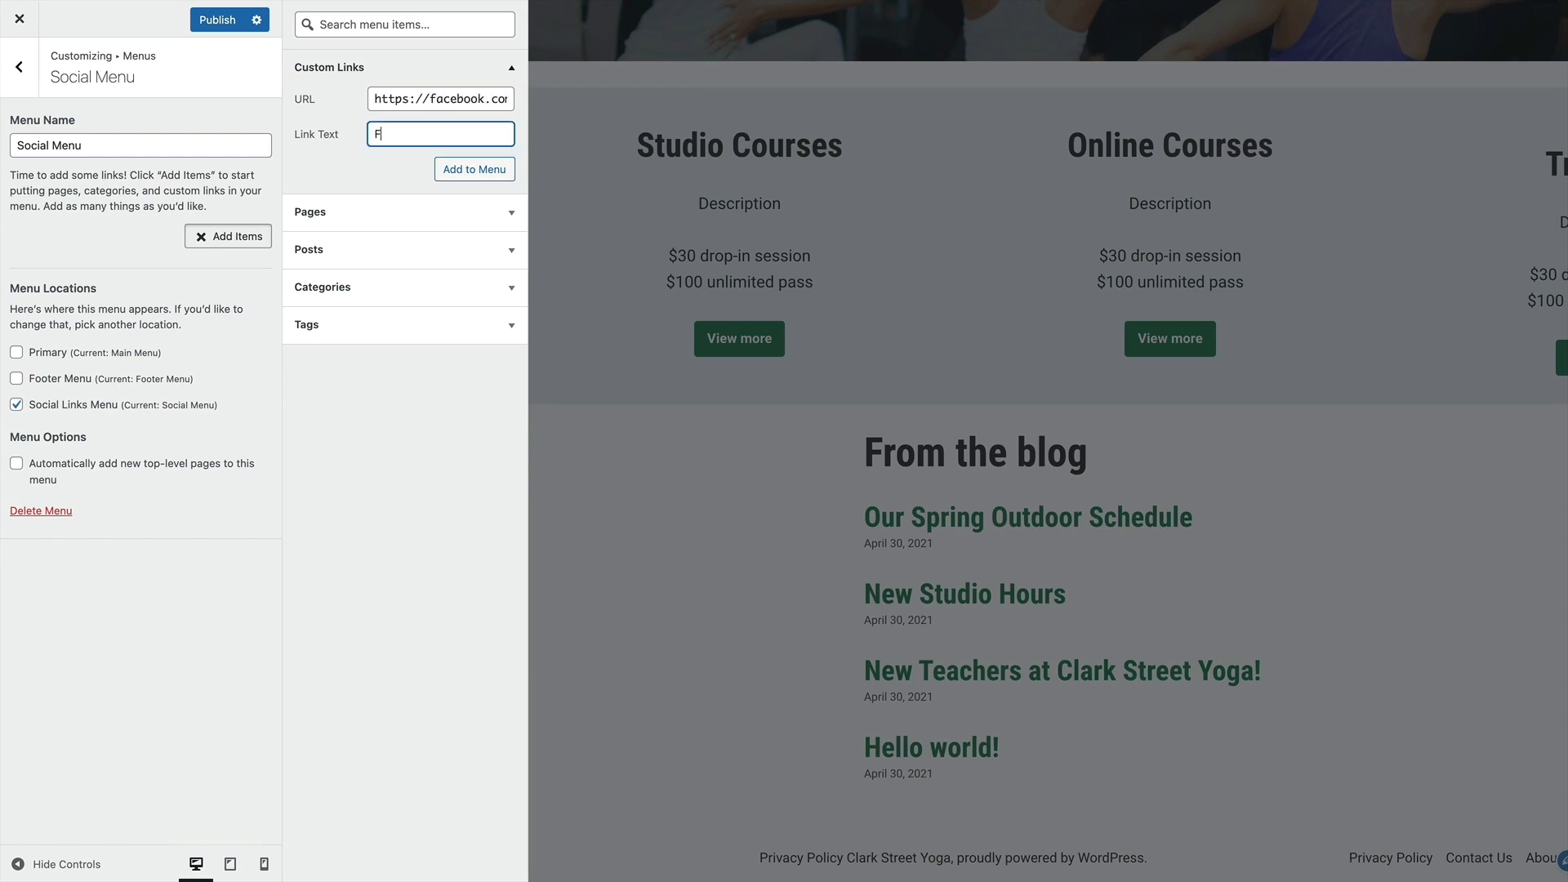
left_click(476, 168)
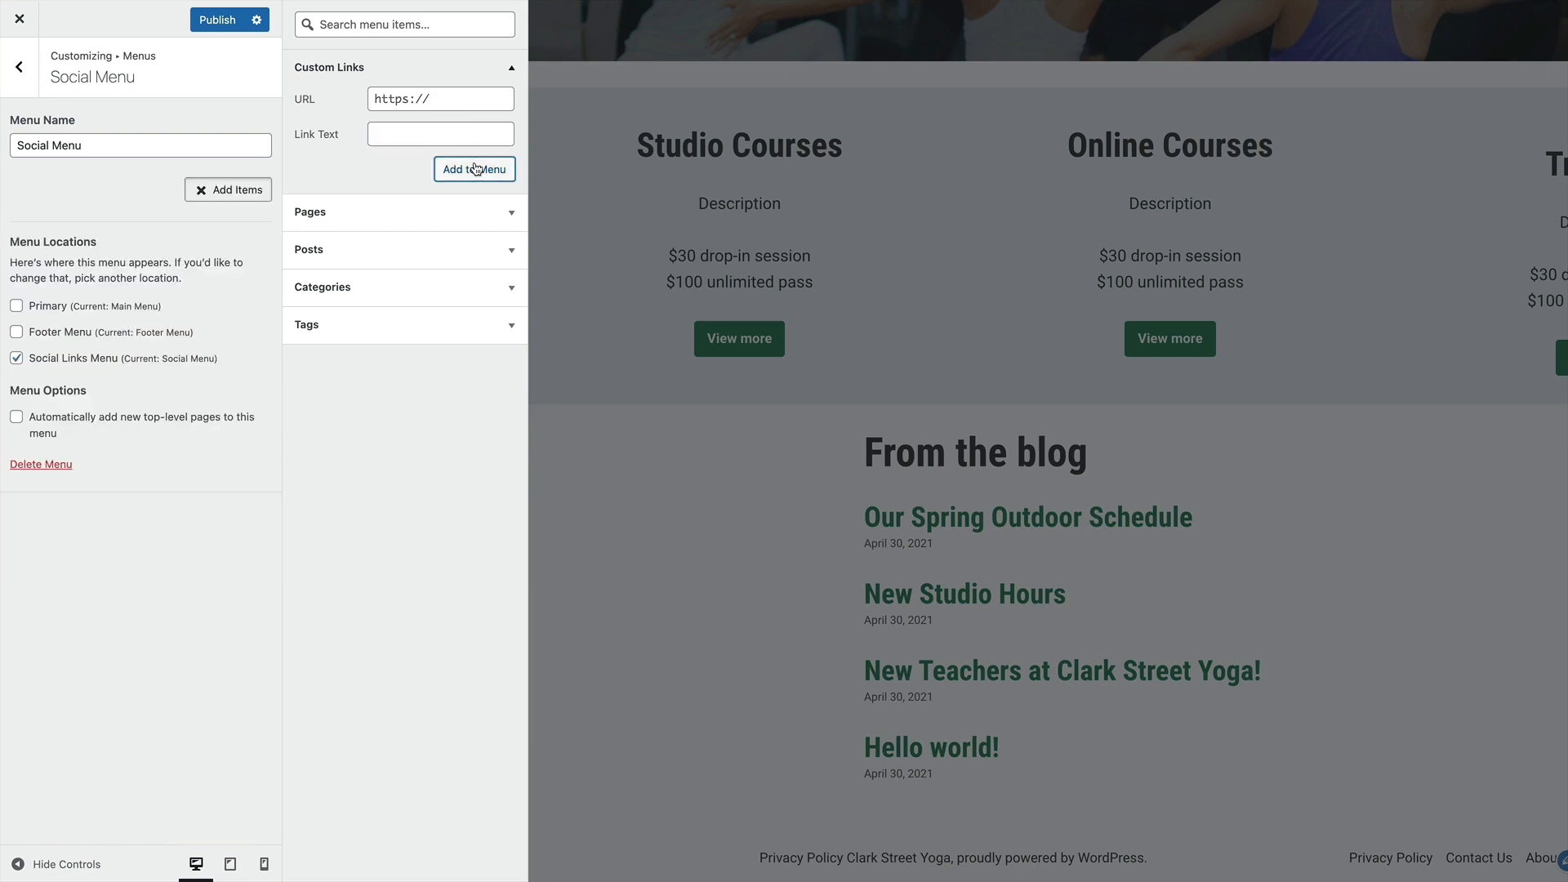
left_click(429, 103)
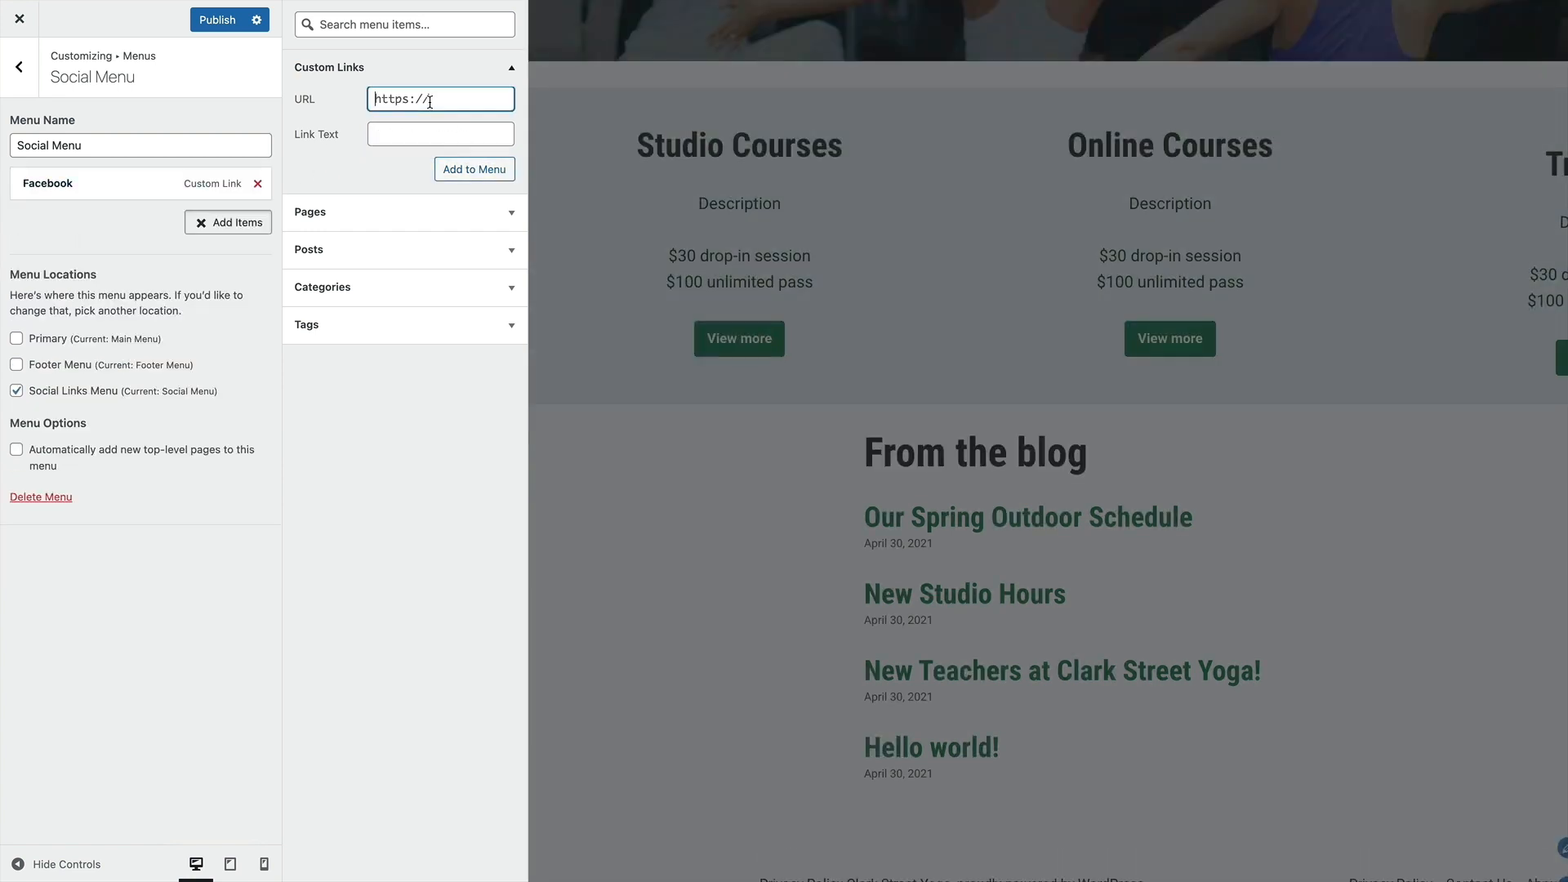
key("ctrl+a")
type("htt")
type("ps://instag")
type("ram.com")
left_click(434, 132)
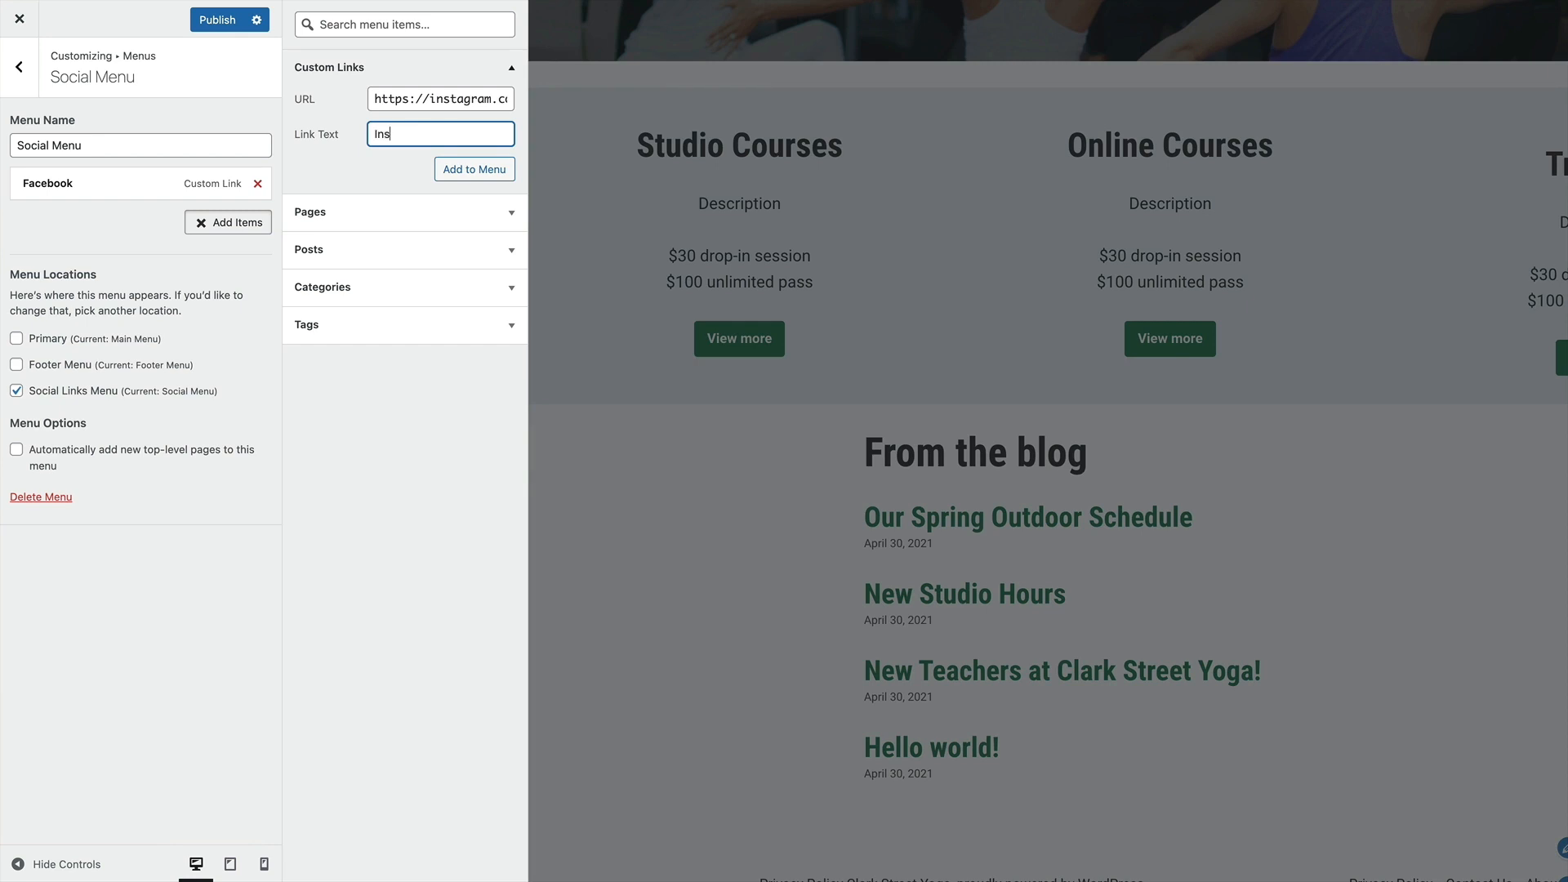
left_click(455, 163)
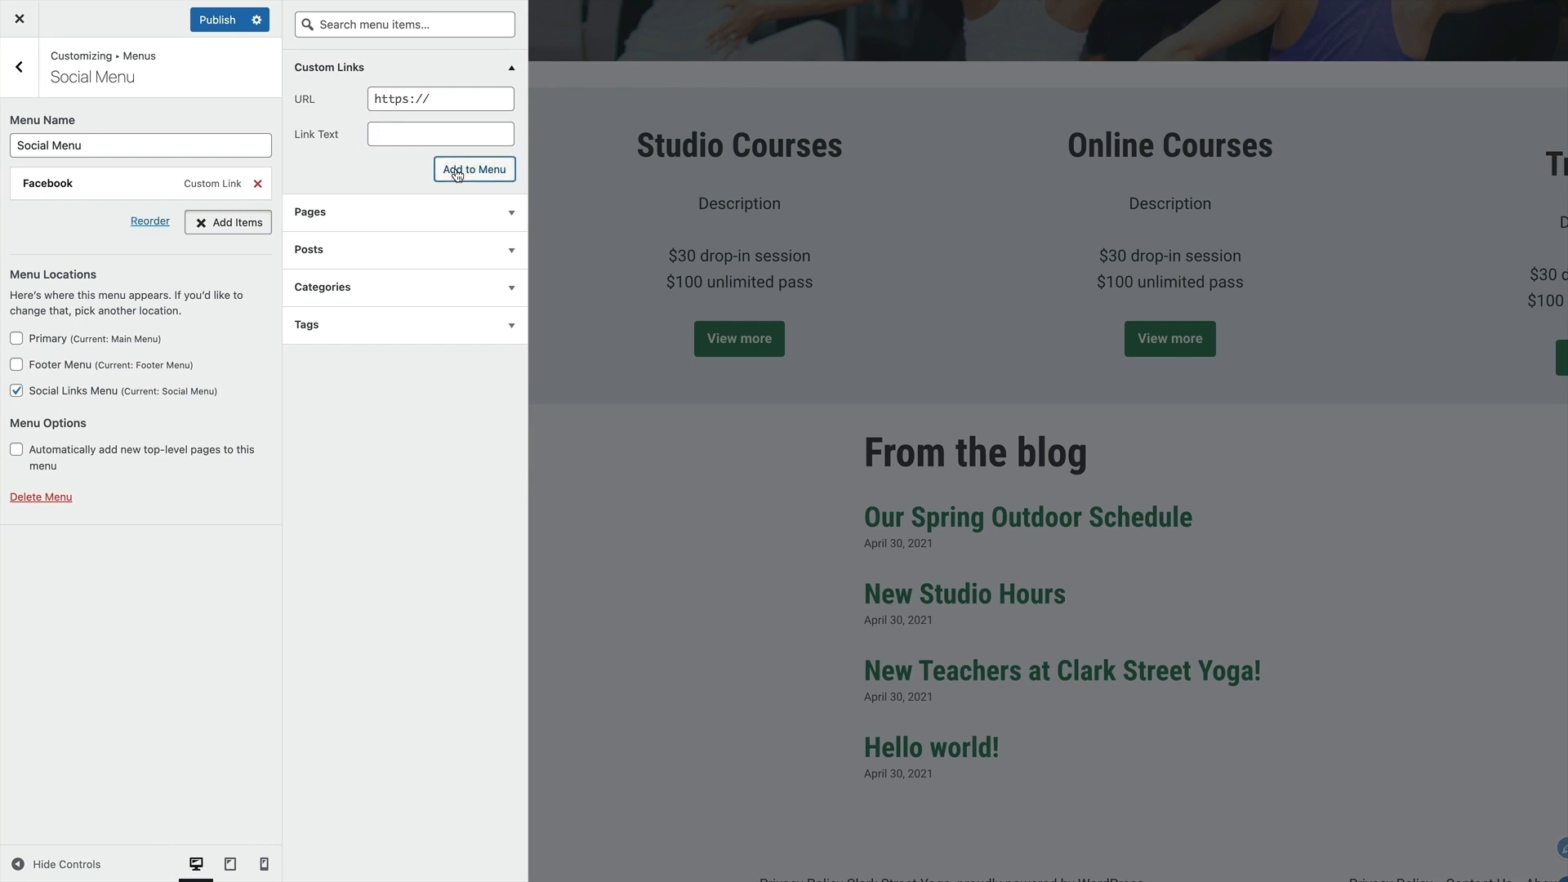
left_click(611, 467)
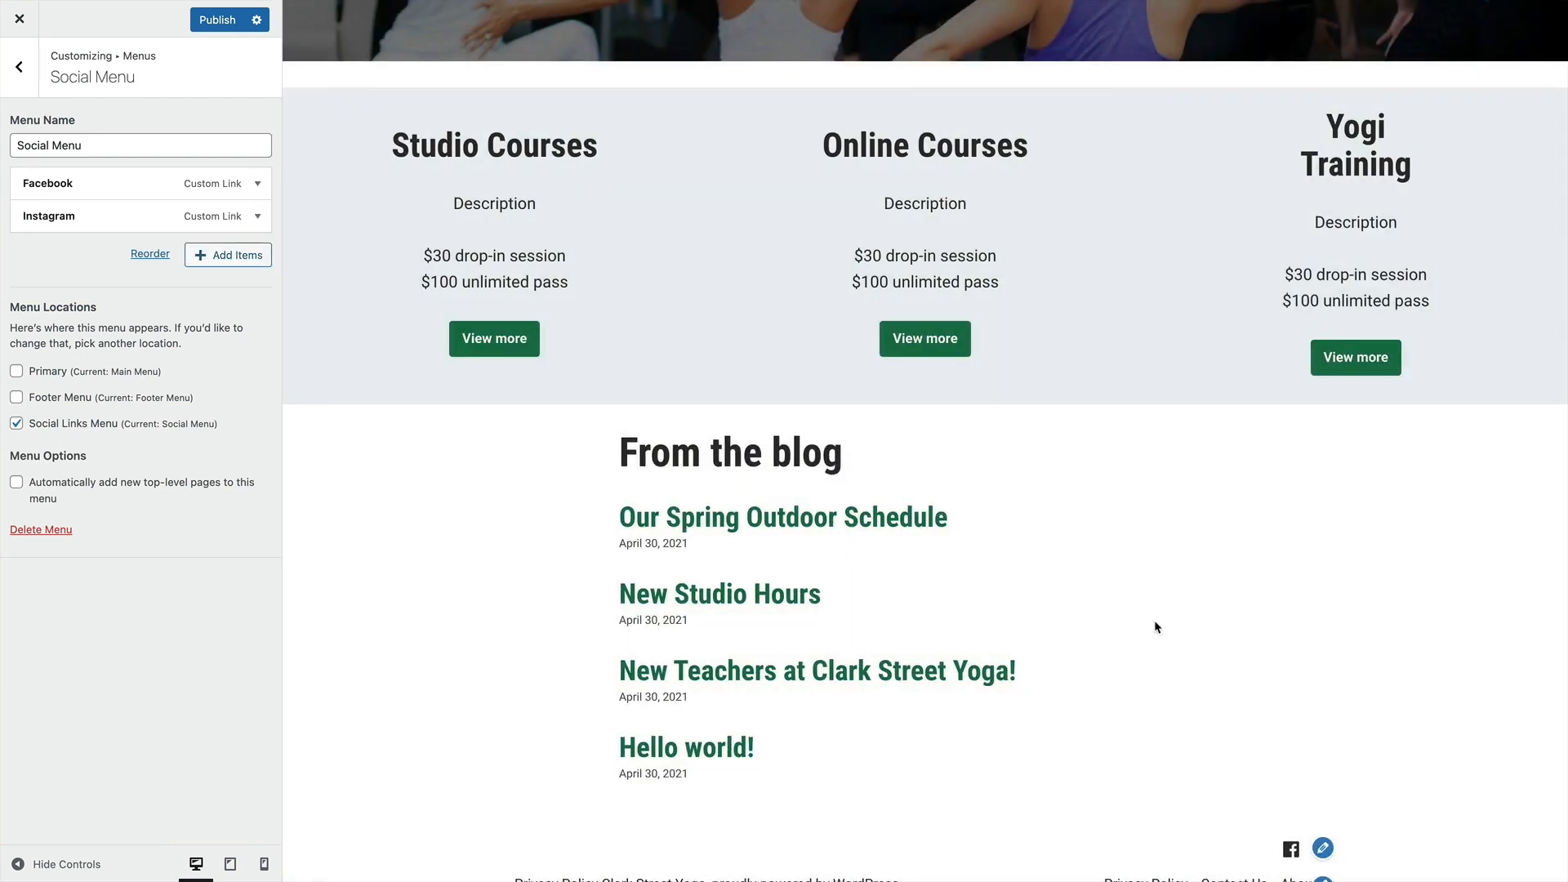
scroll(1155, 623, "down", 1)
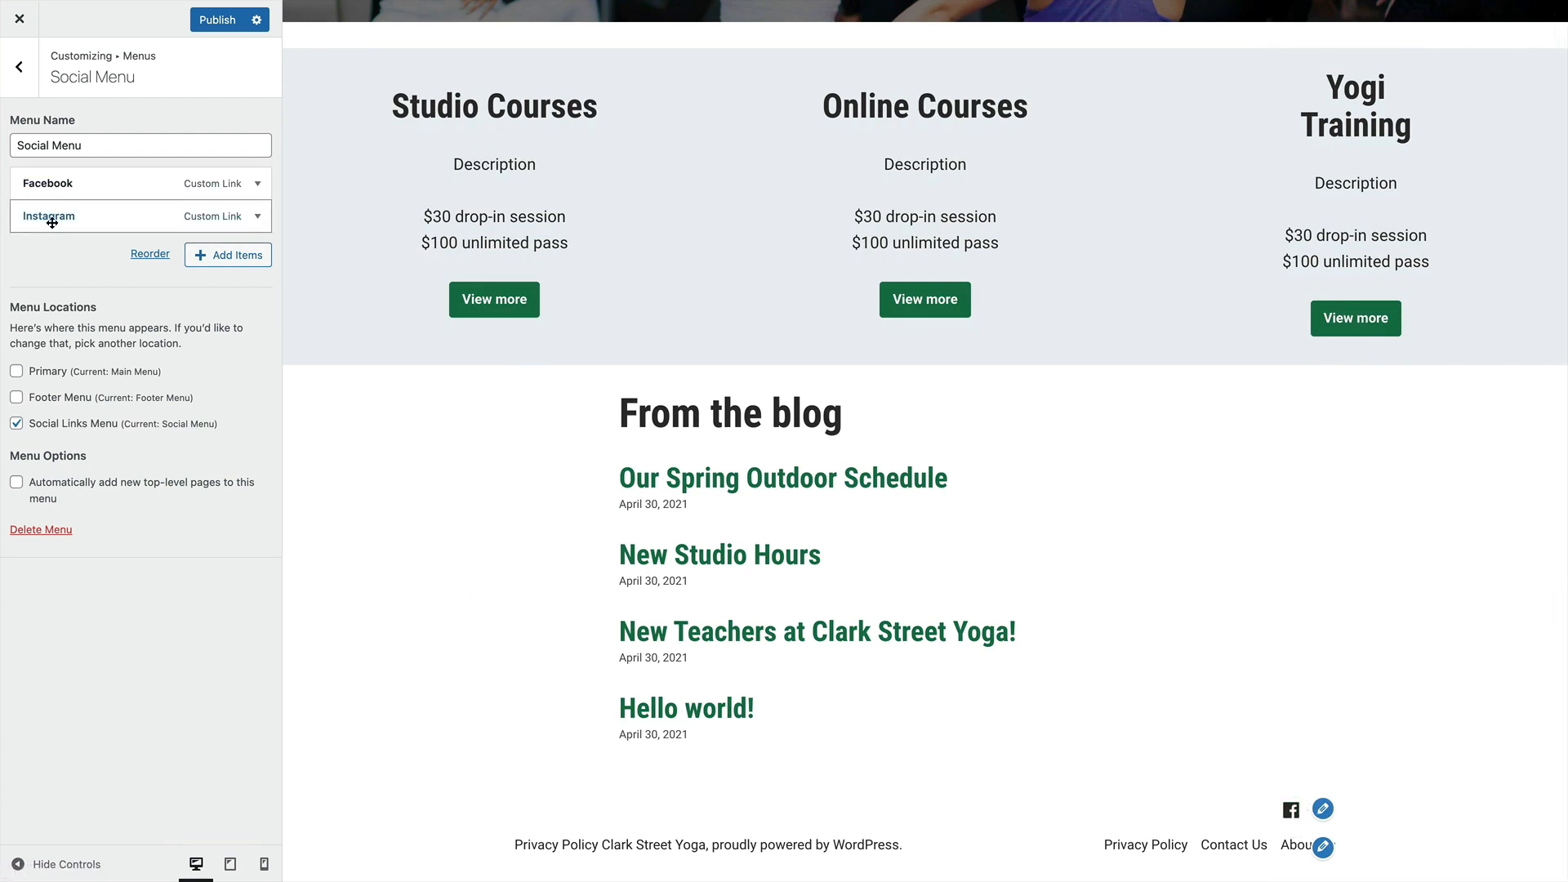
left_click(213, 257)
left_click(451, 100)
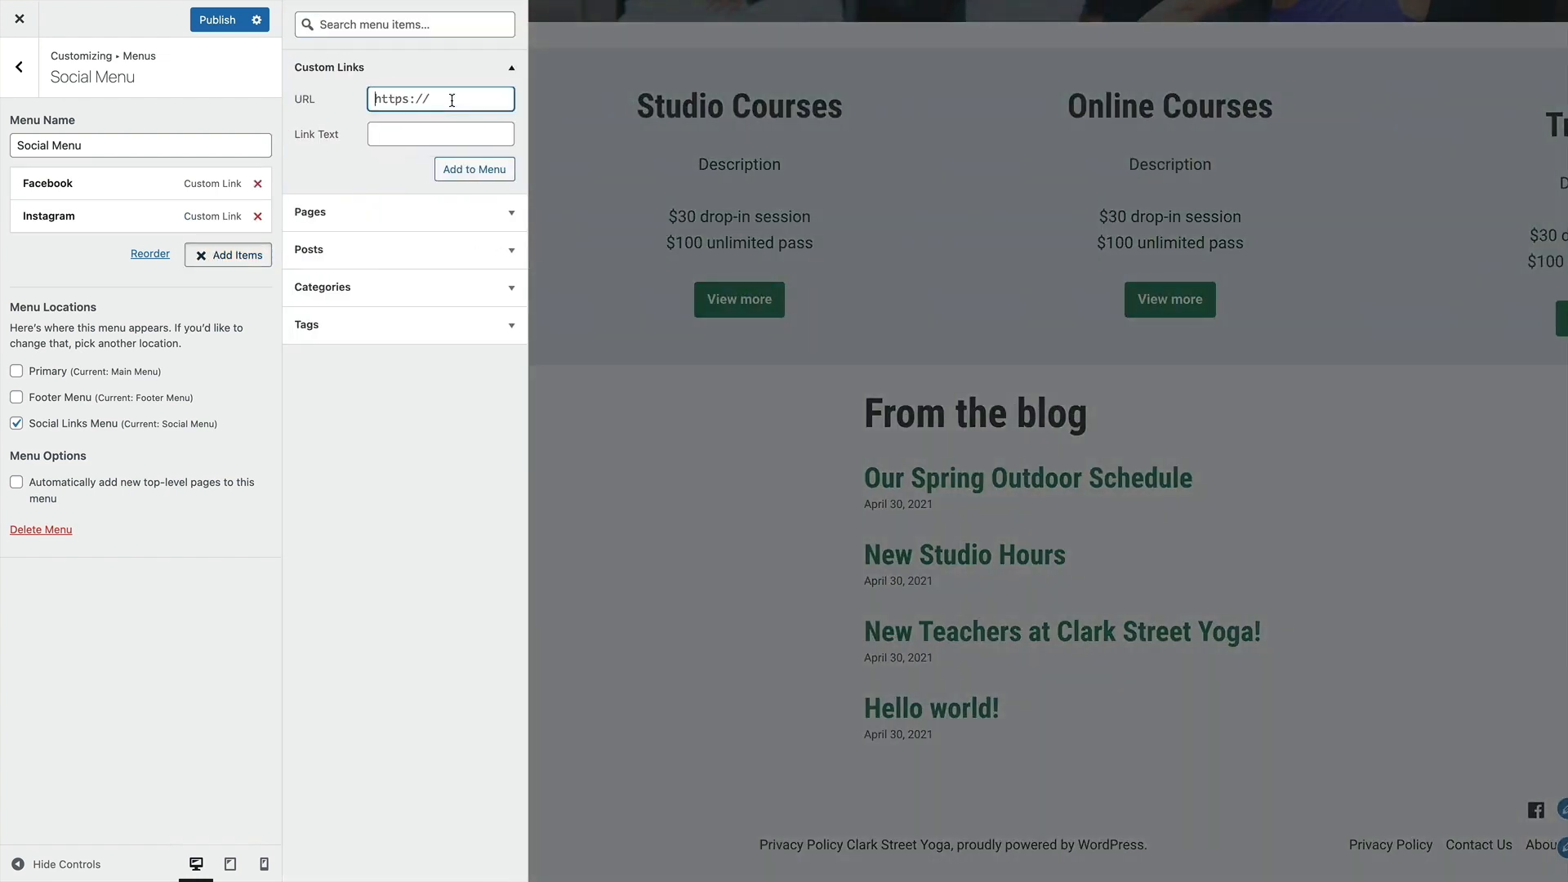
type("https://twitter.com")
left_click(471, 135)
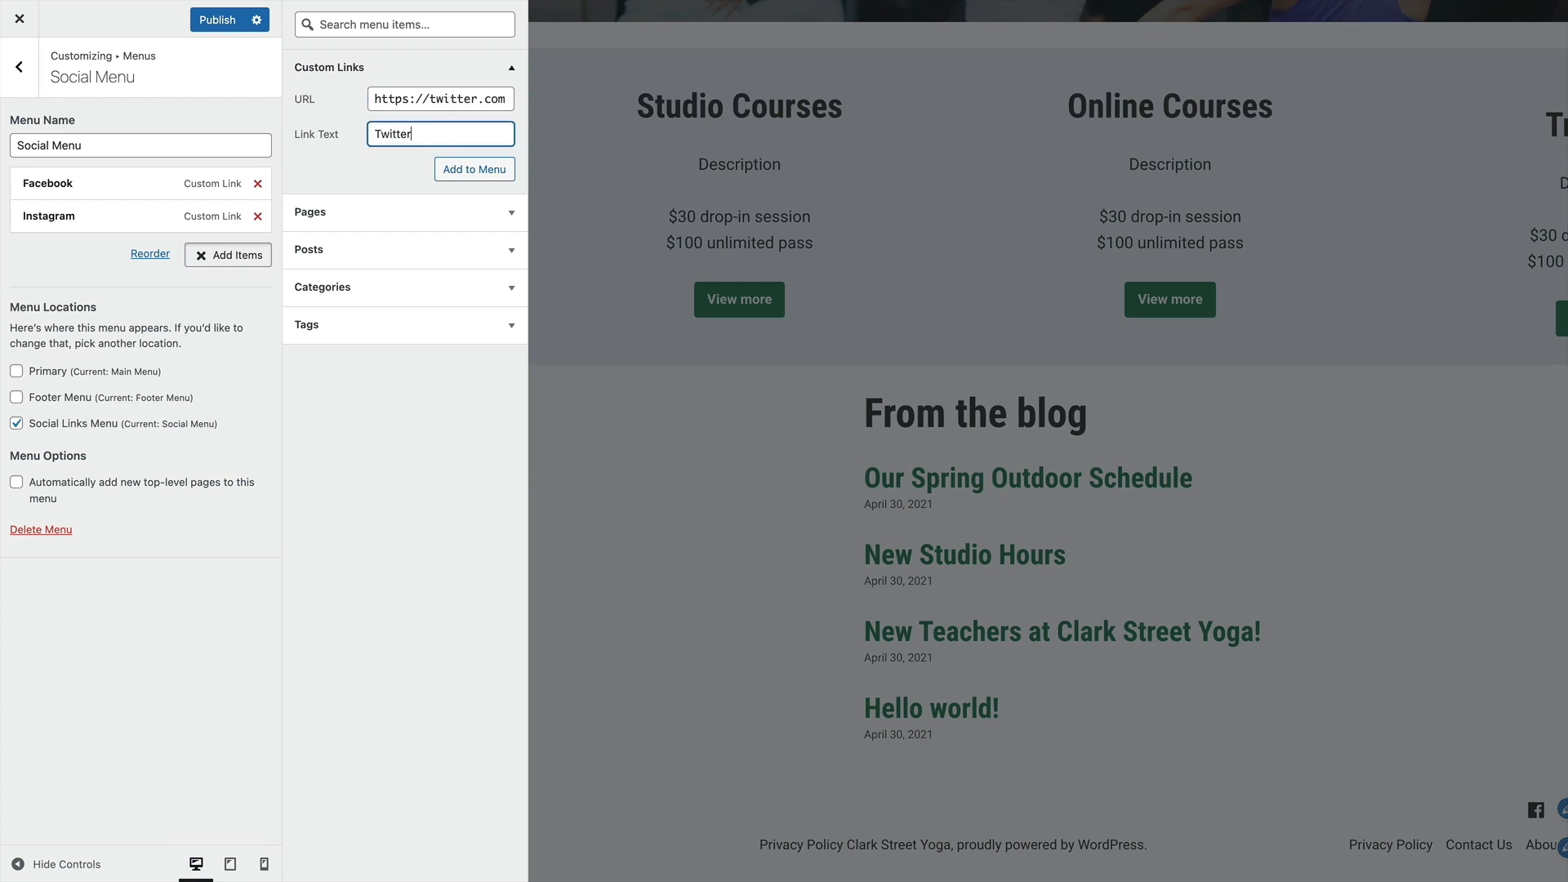
left_click(482, 169)
left_click(1262, 737)
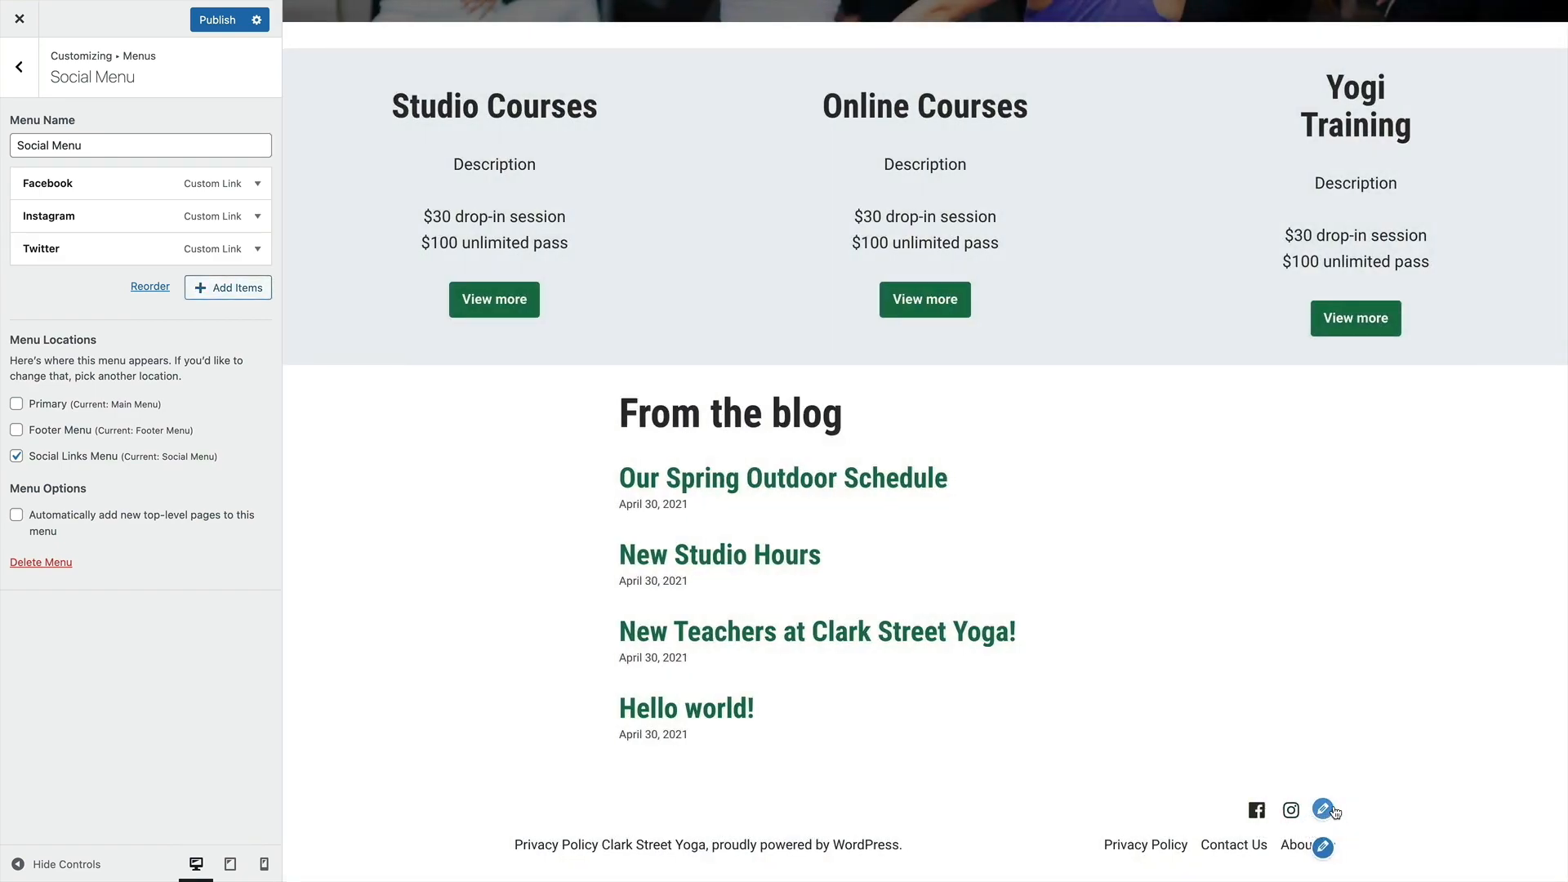
Publish the menu changes and return to the main customizing options
scroll(1327, 710, "up", 10)
scroll(1327, 710, "up", 10)
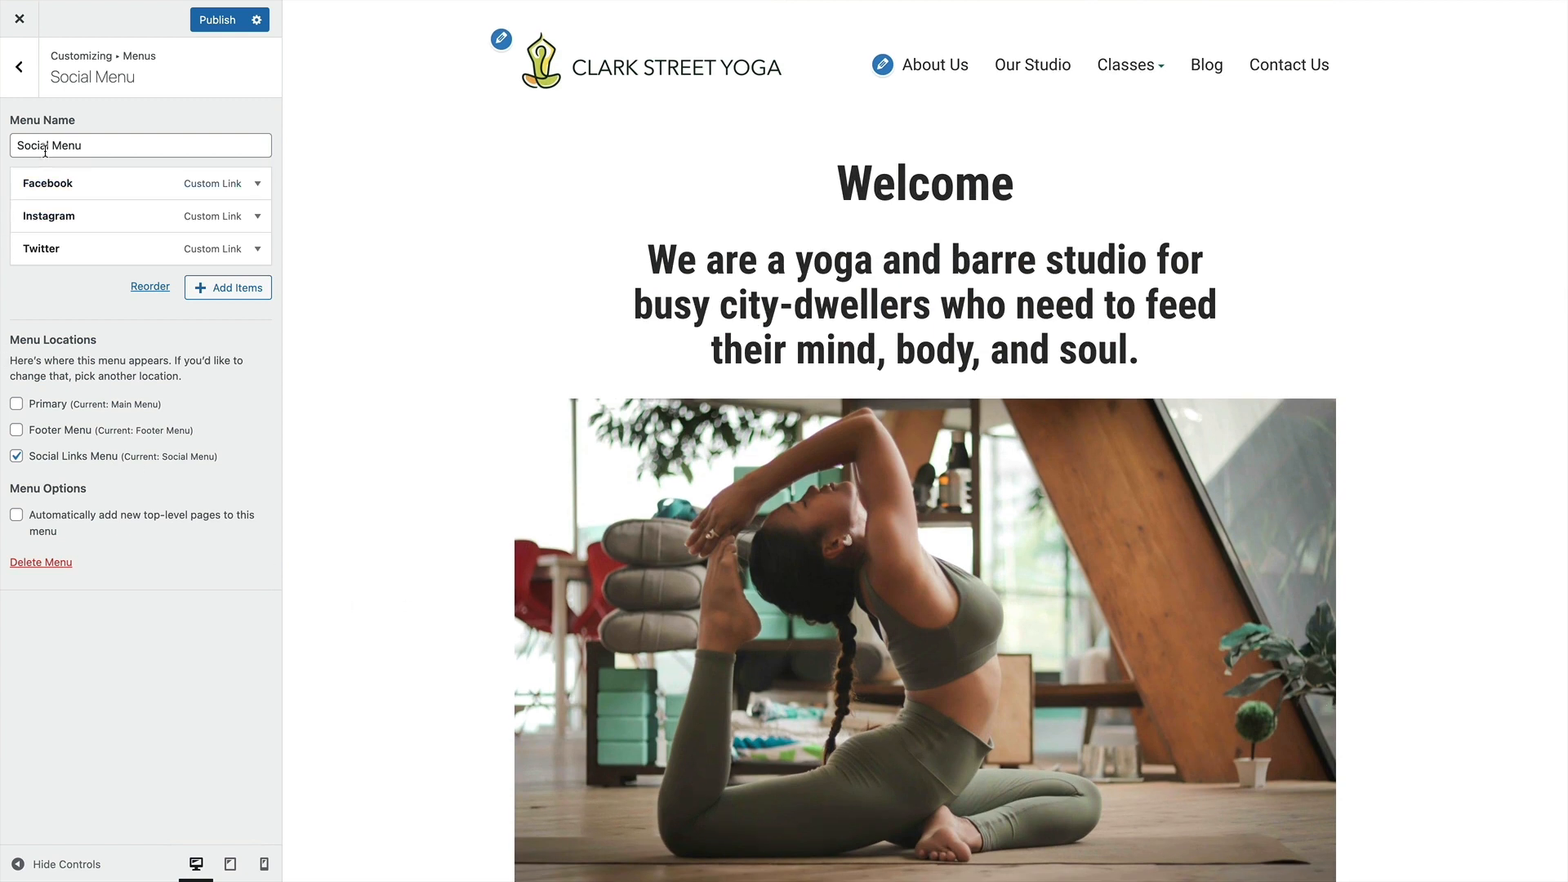
left_click(19, 66)
left_click(219, 27)
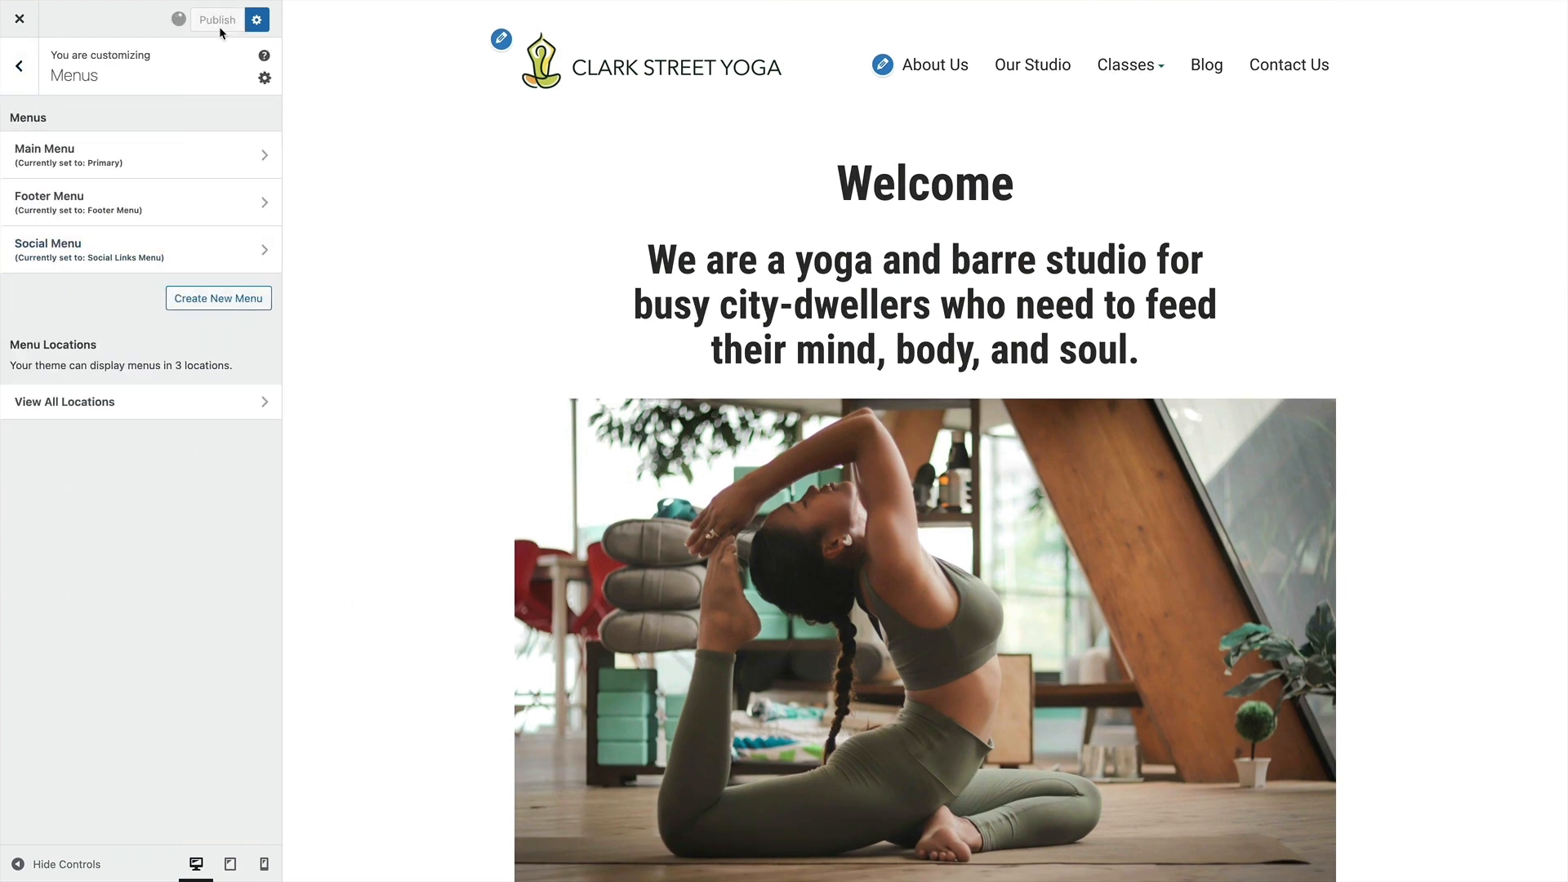
left_click(20, 66)
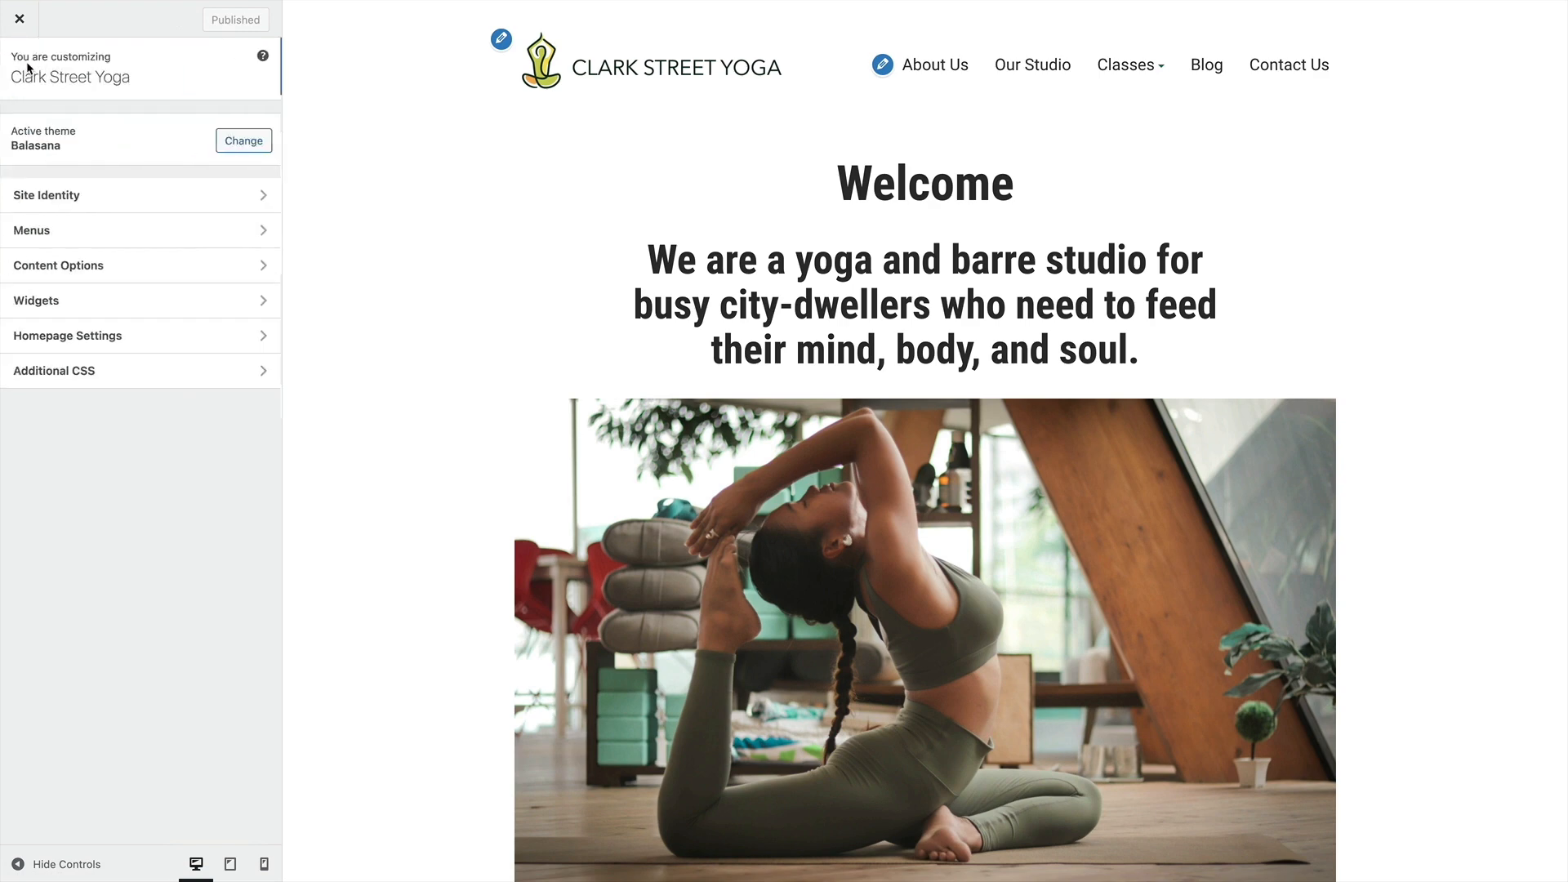
Examine the Blog page's post list and footer in the preview, check the Content Options, and close the Customizer
left_click(1208, 68)
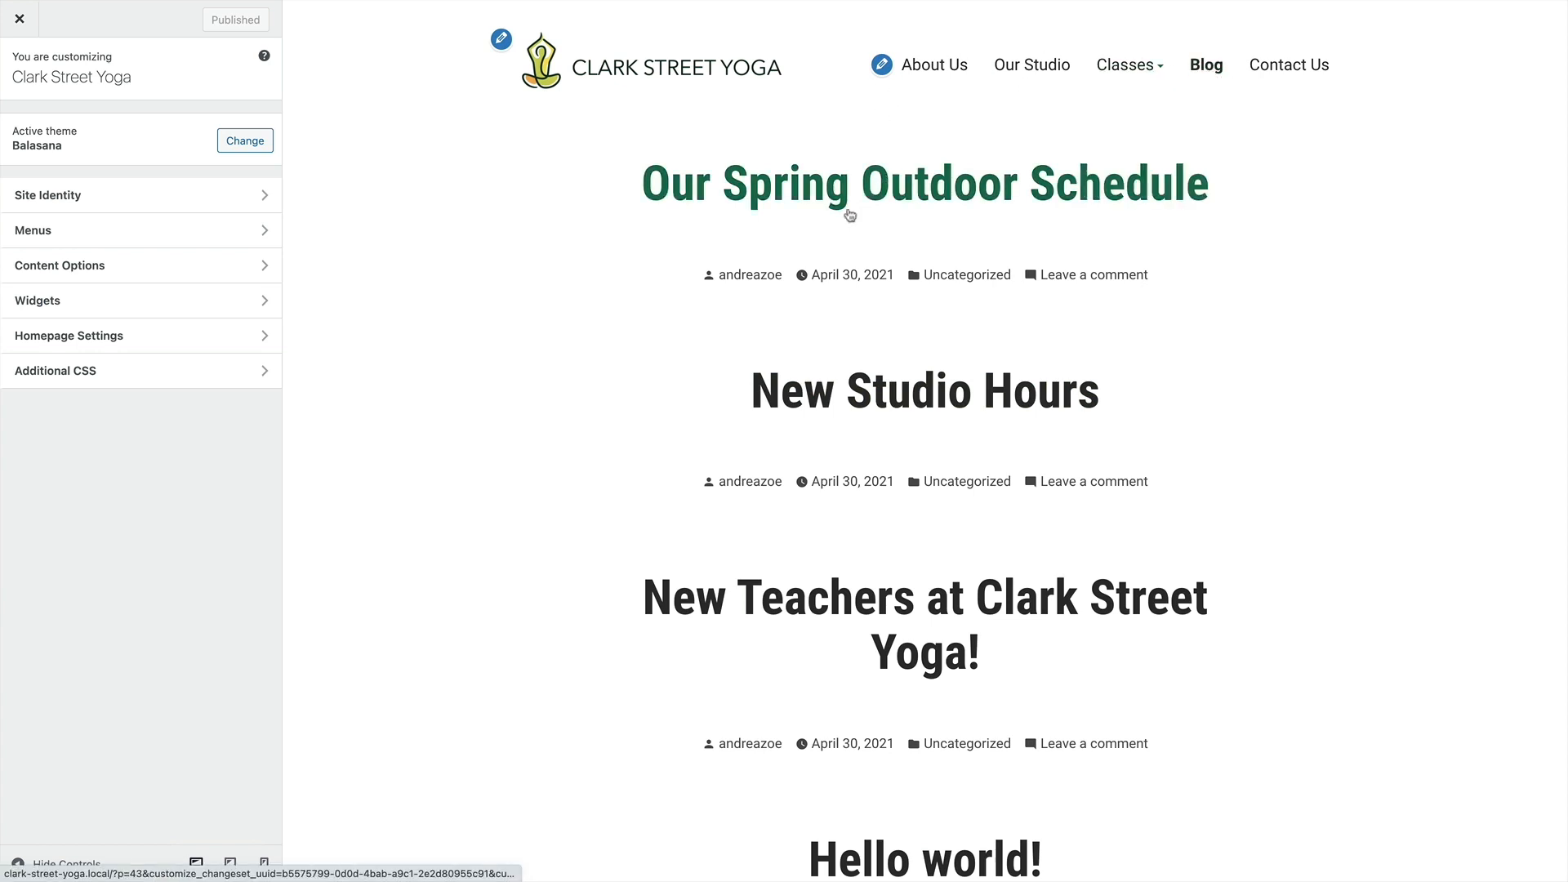
scroll(854, 412, "down", 3)
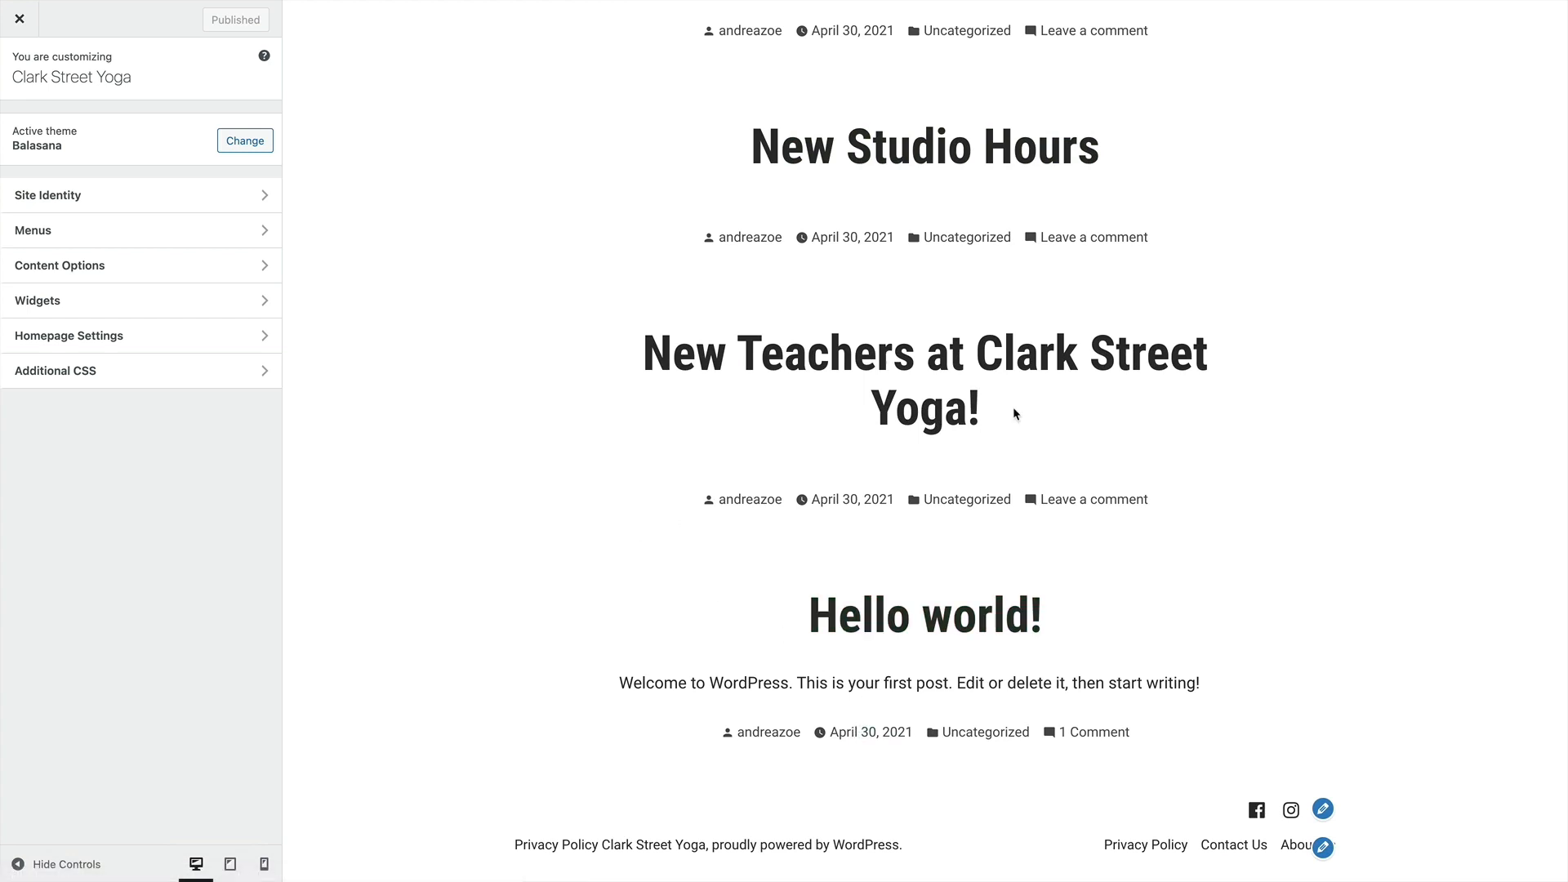
scroll(980, 400, "up", 3)
left_click(172, 270)
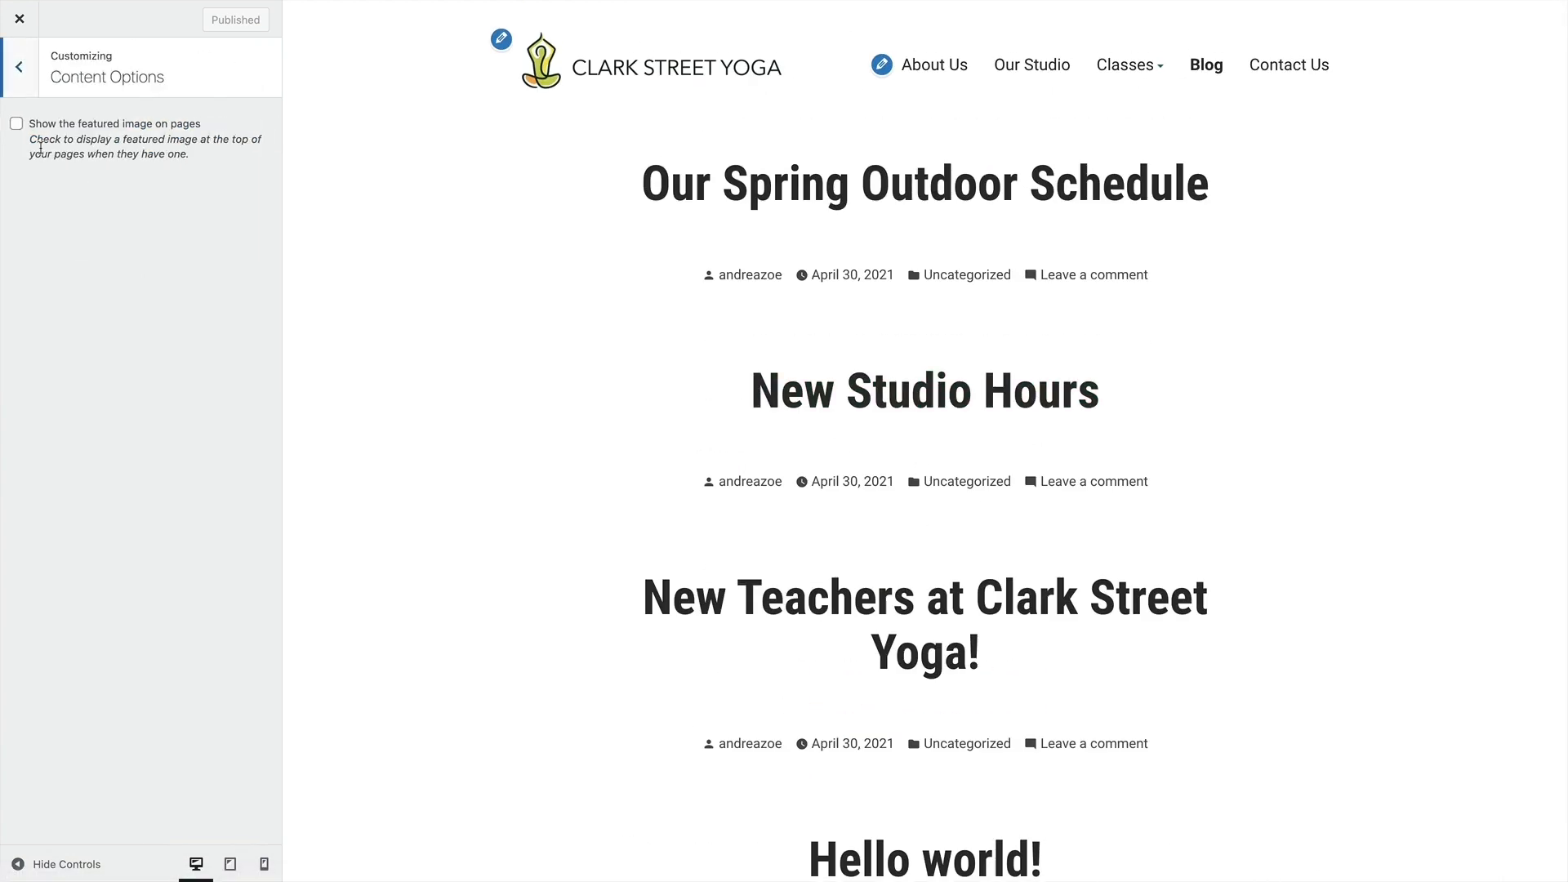
left_click(23, 79)
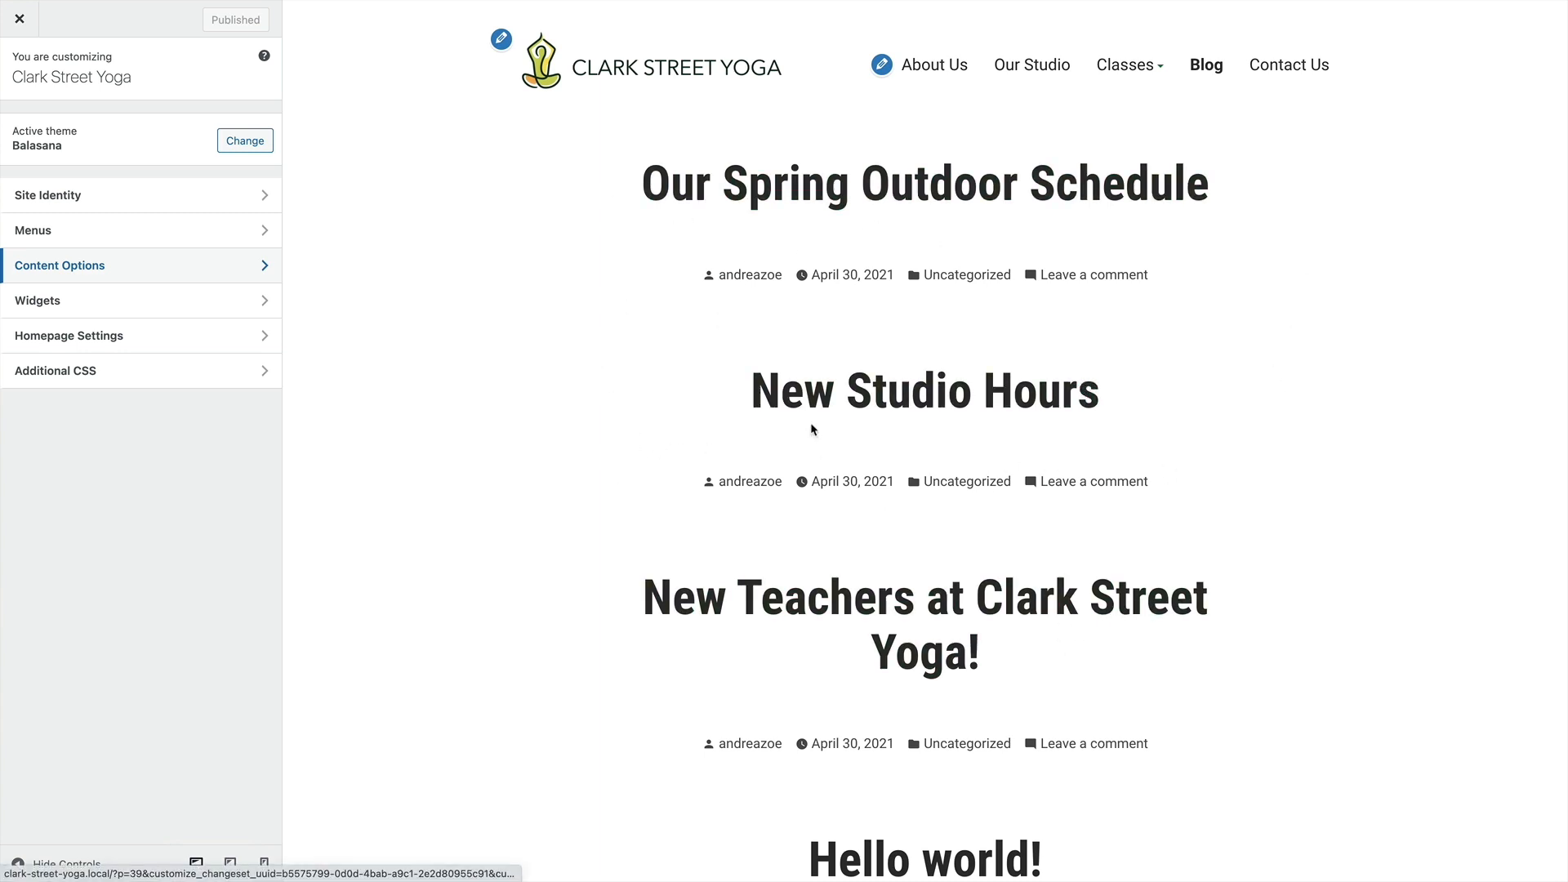
scroll(872, 531, "down", 3)
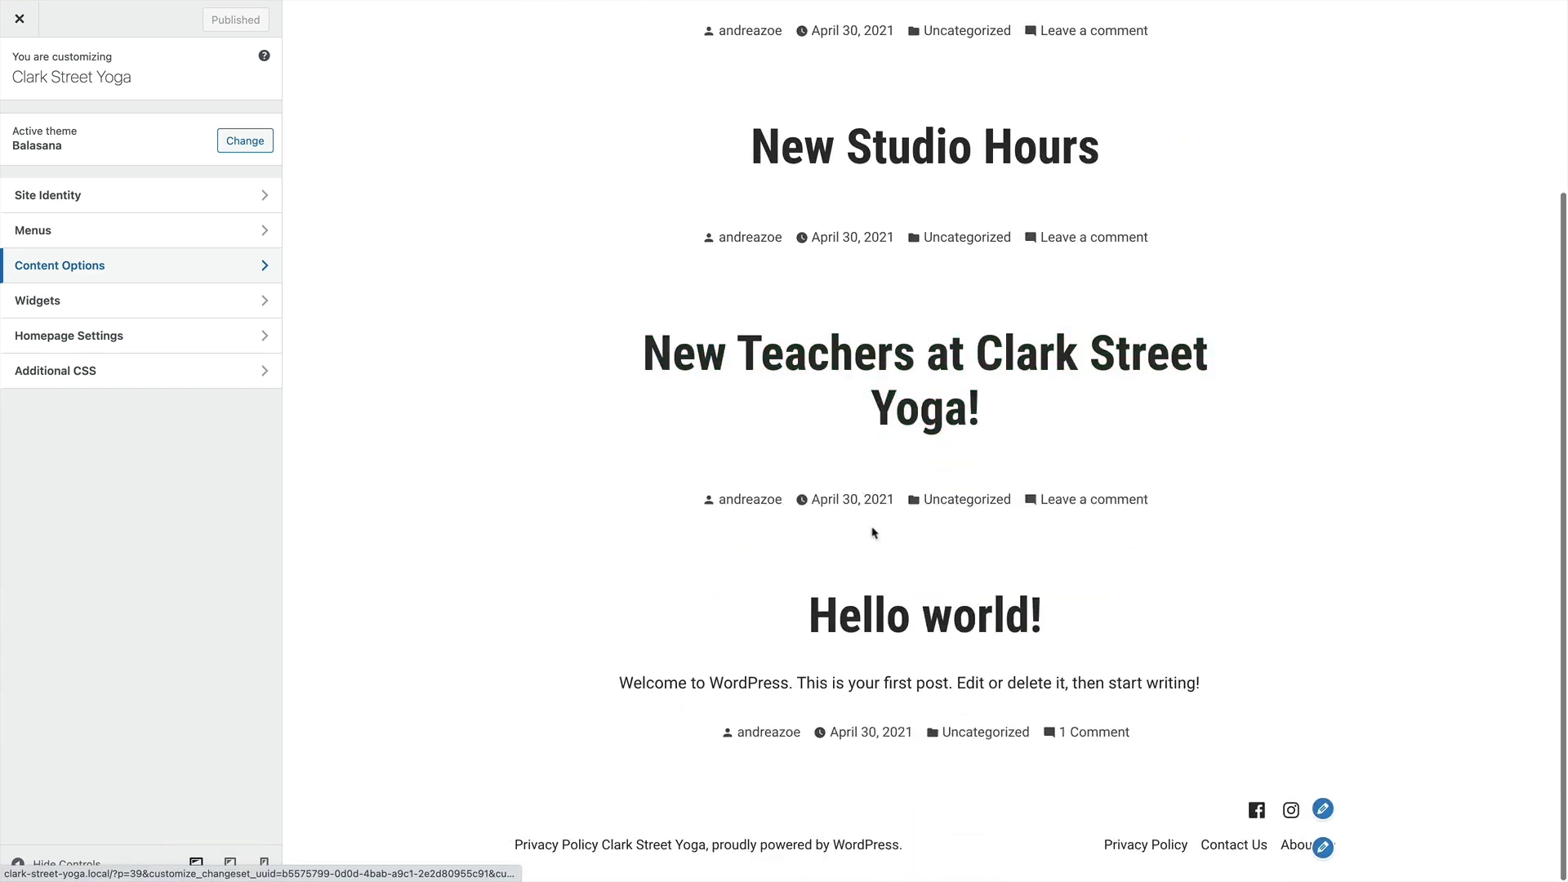
scroll(991, 558, "up", 3)
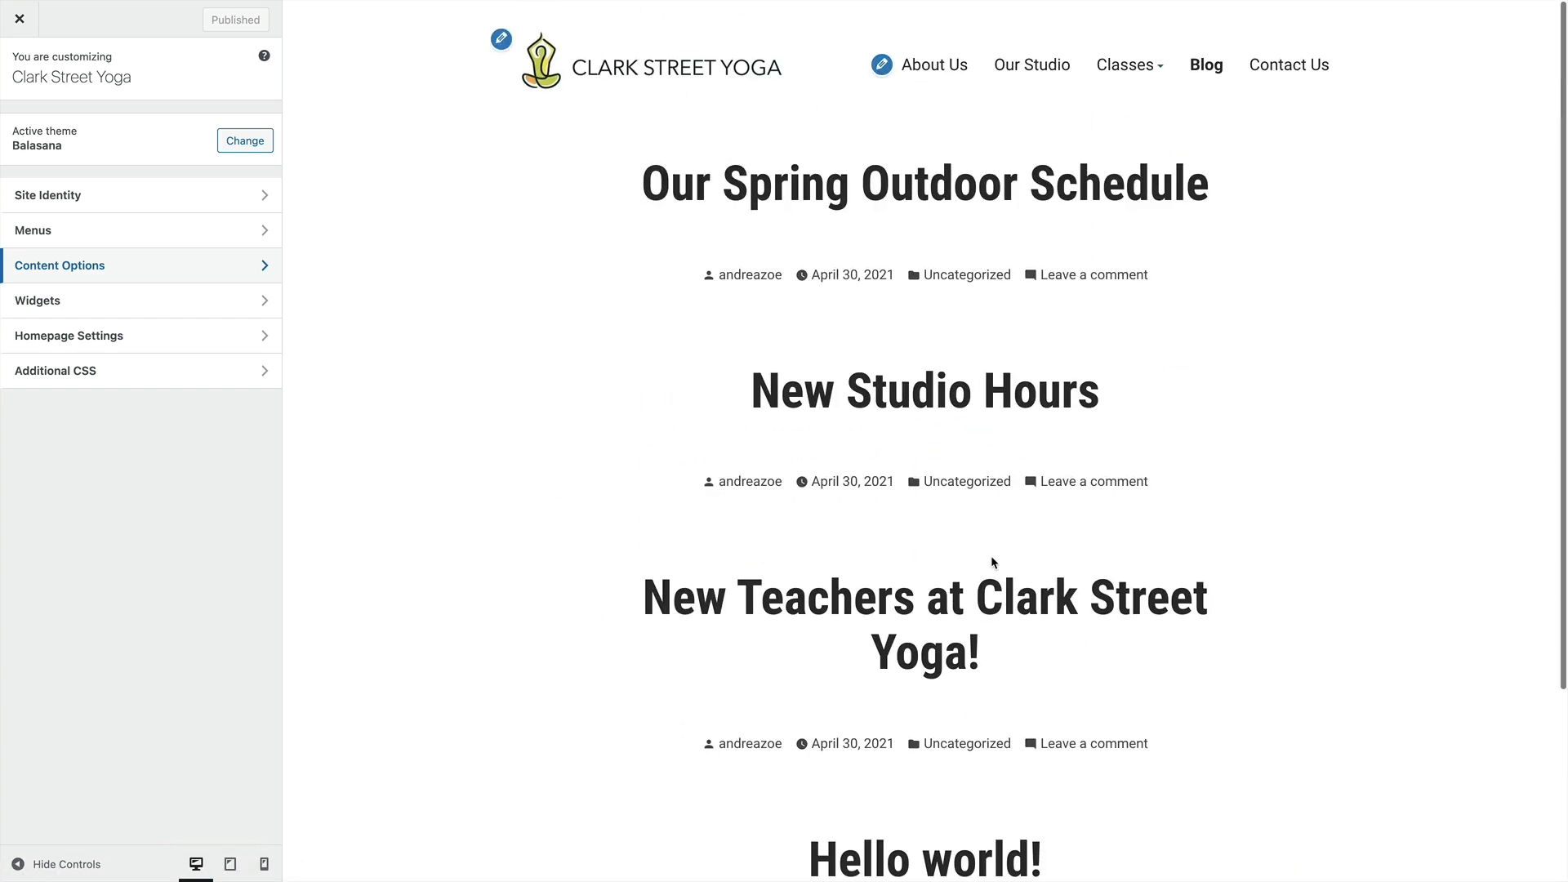
left_click(22, 31)
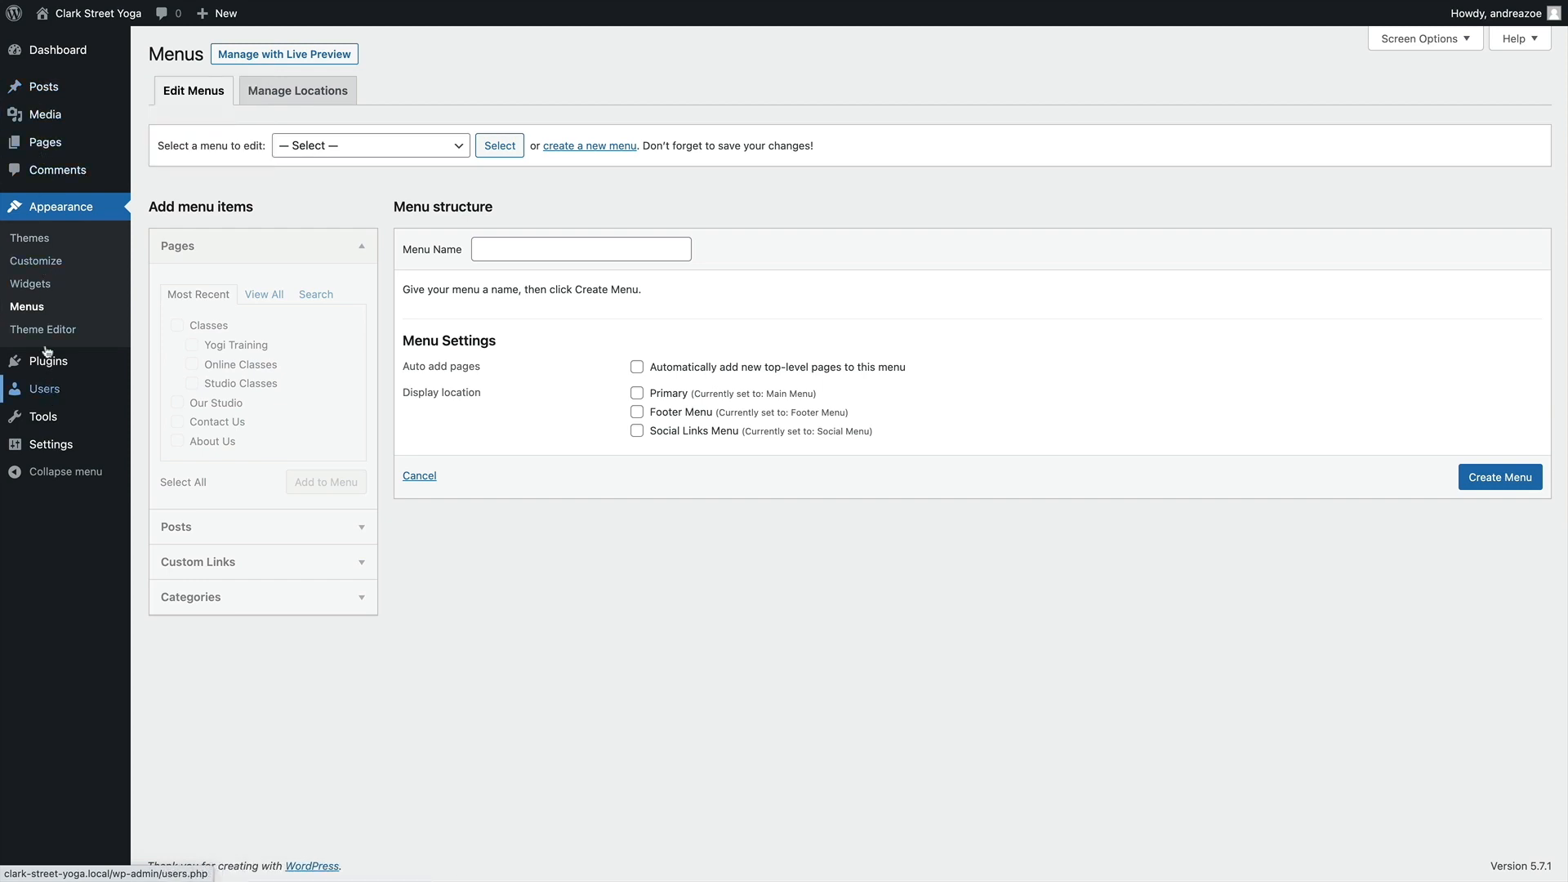
Review the site's posts list, the post Categories page and the post Tags page
left_click(44, 87)
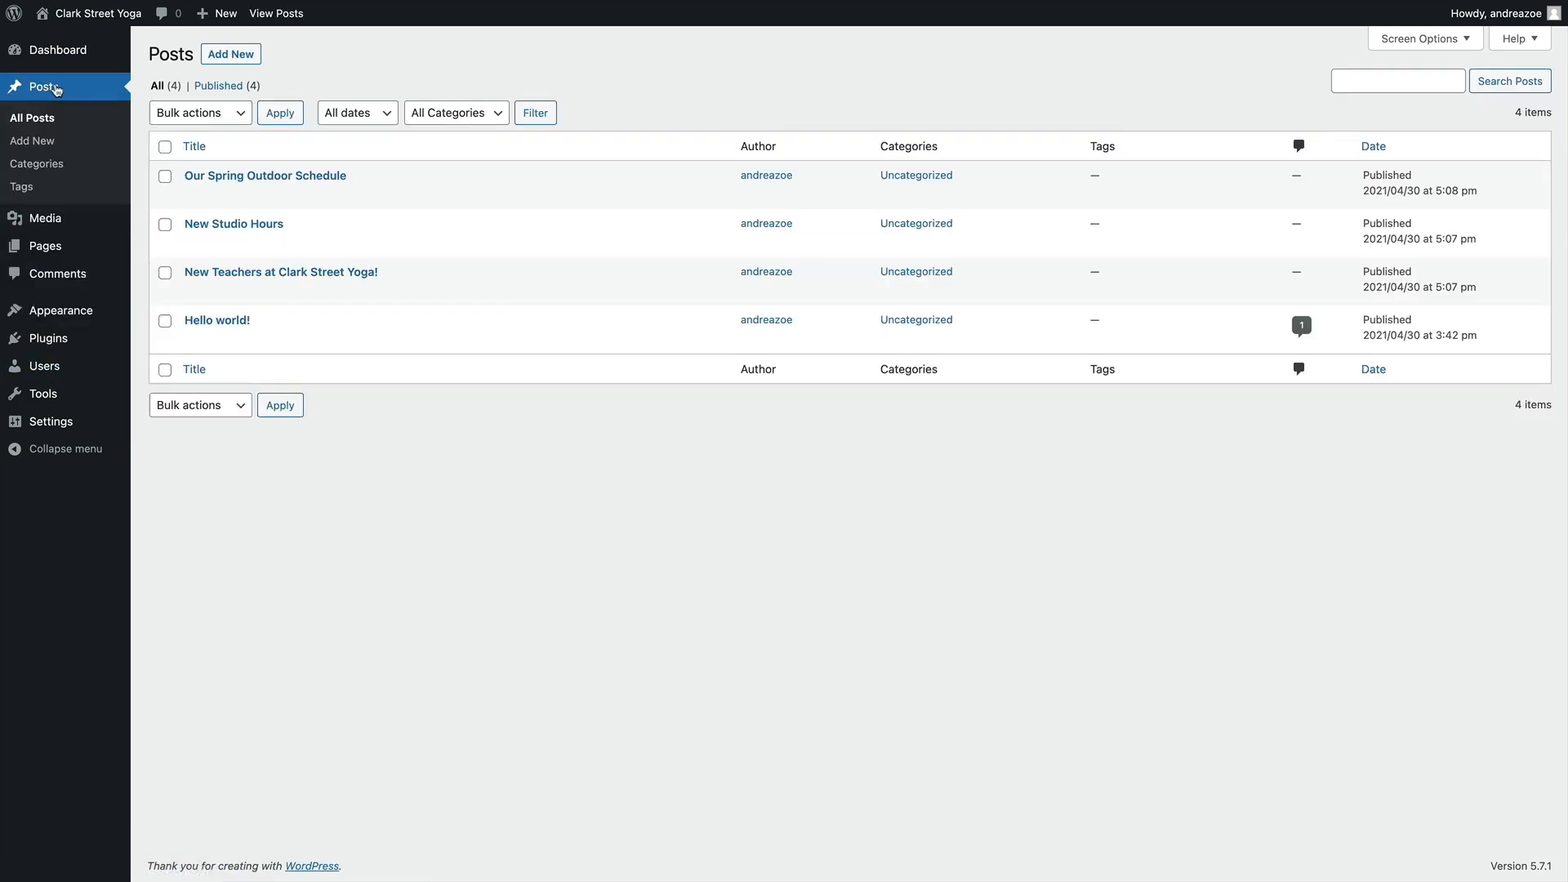
left_click(33, 164)
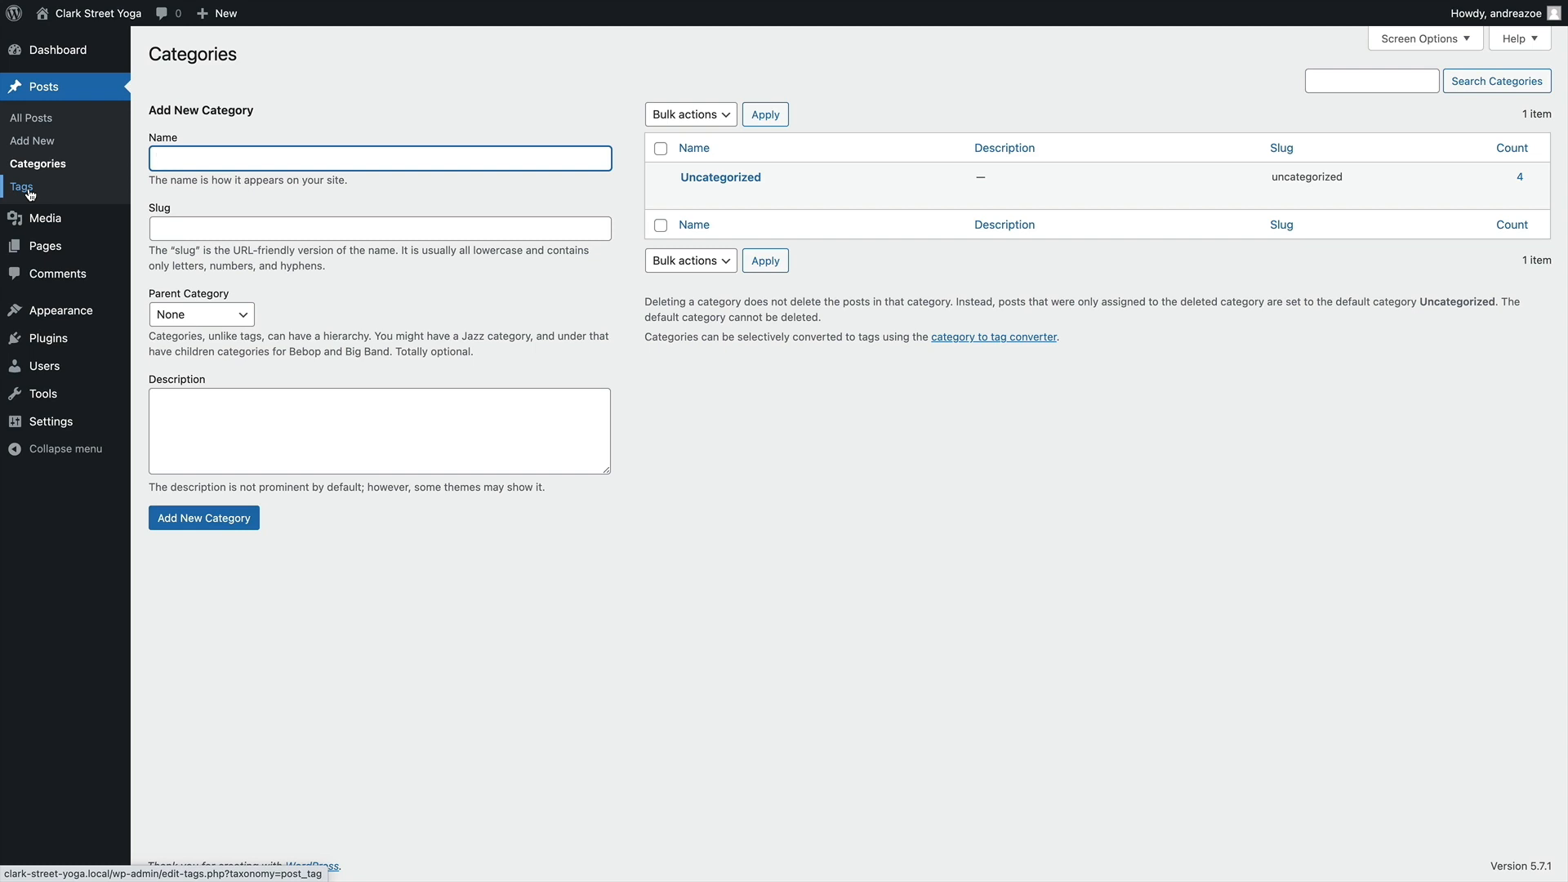
left_click(22, 187)
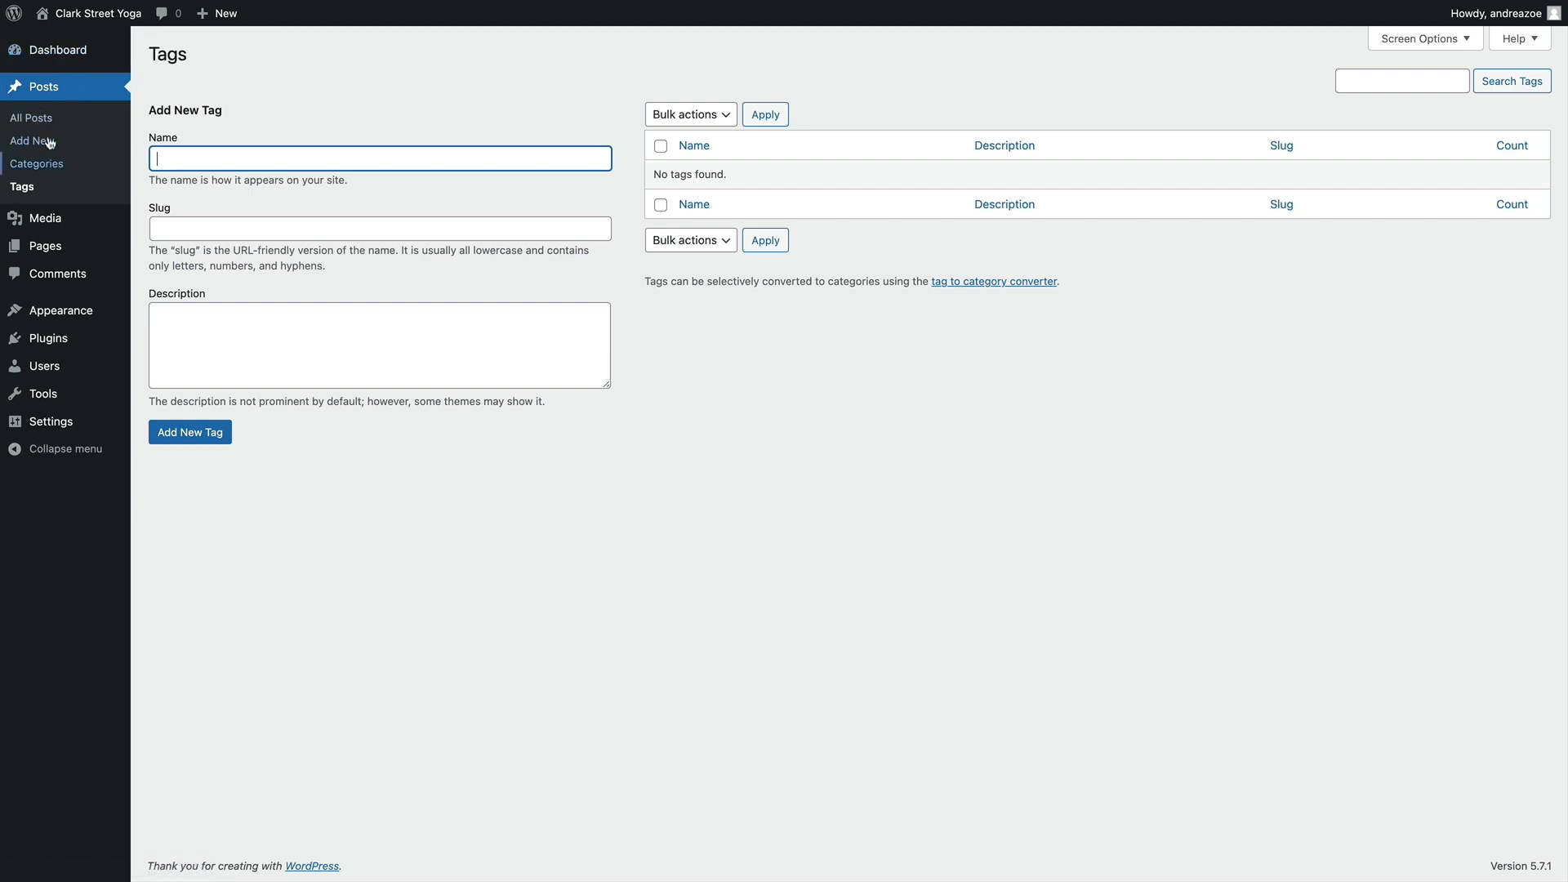
Bulk edit all posts in the posts list to add the tags yoga, studio and wellness, and update them
left_click(47, 96)
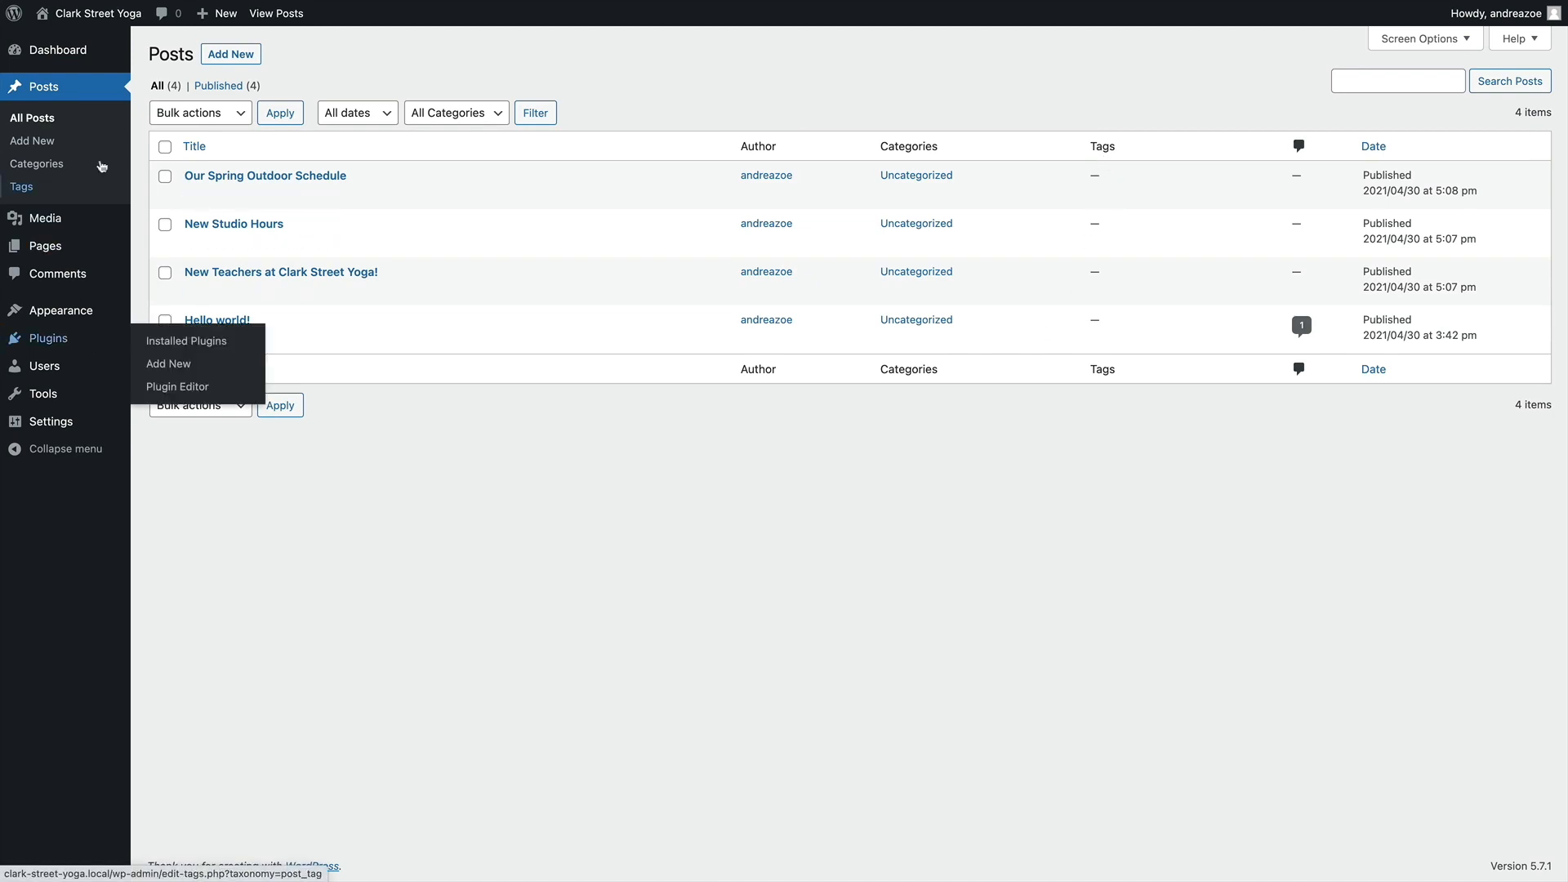
left_click(165, 147)
left_click(183, 112)
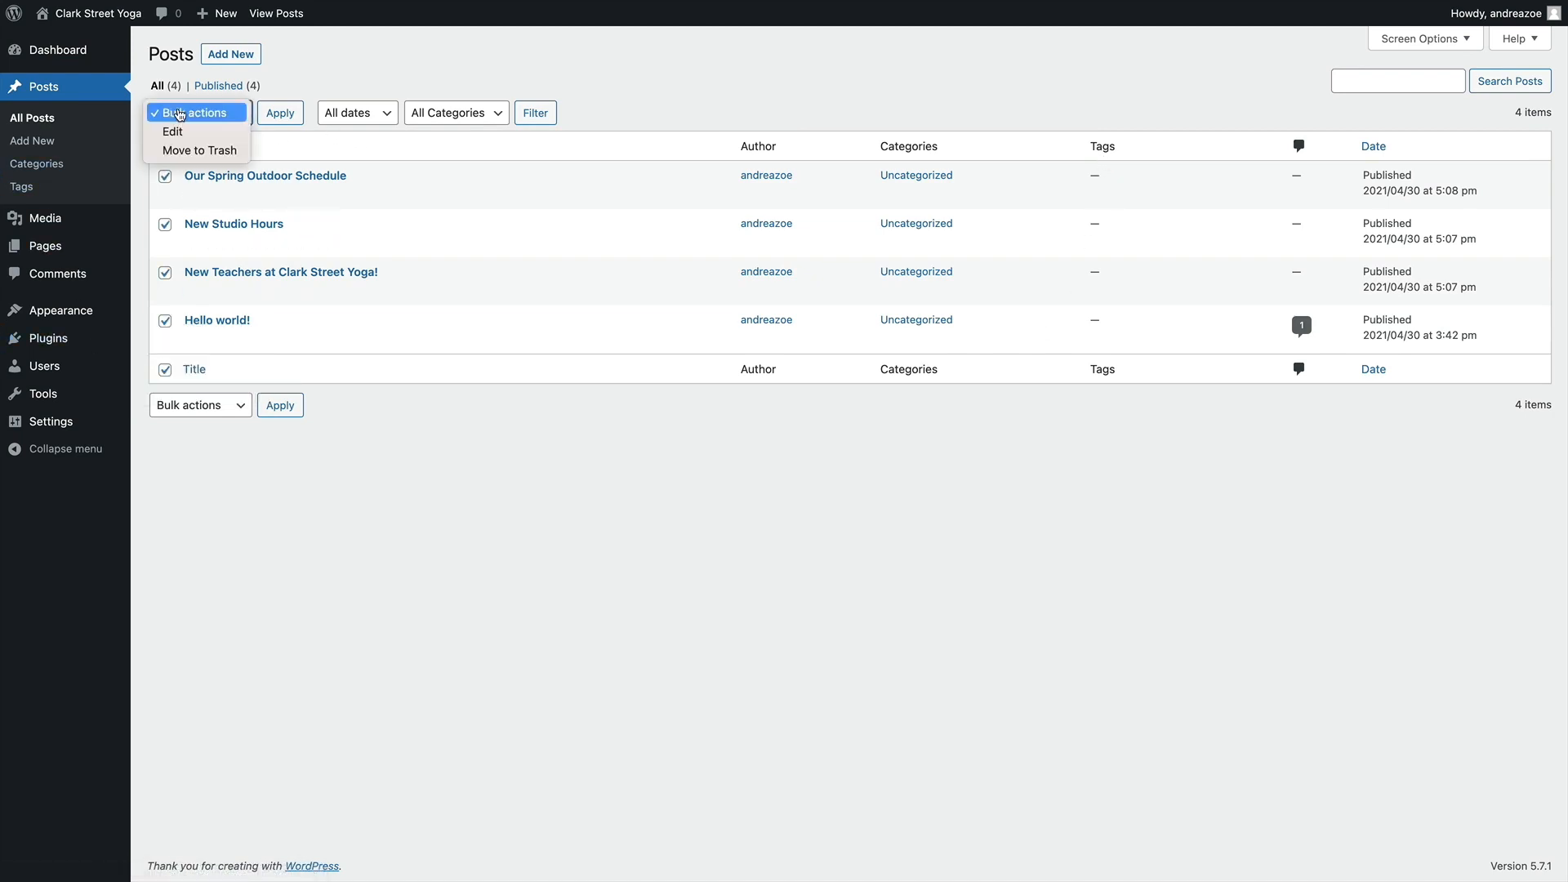
left_click(189, 132)
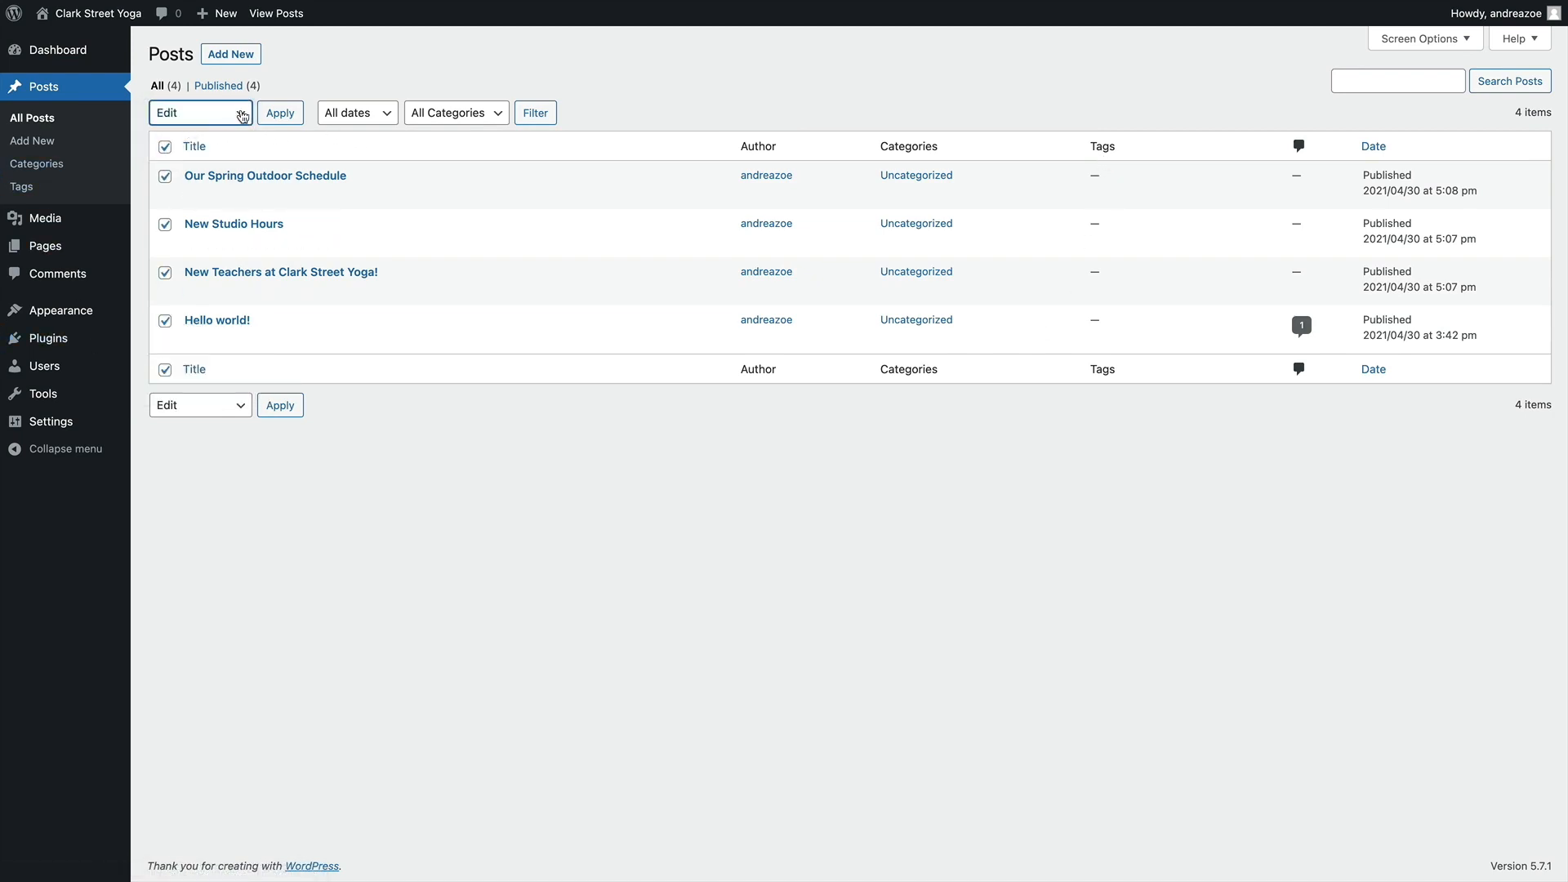
left_click(279, 115)
left_click(906, 202)
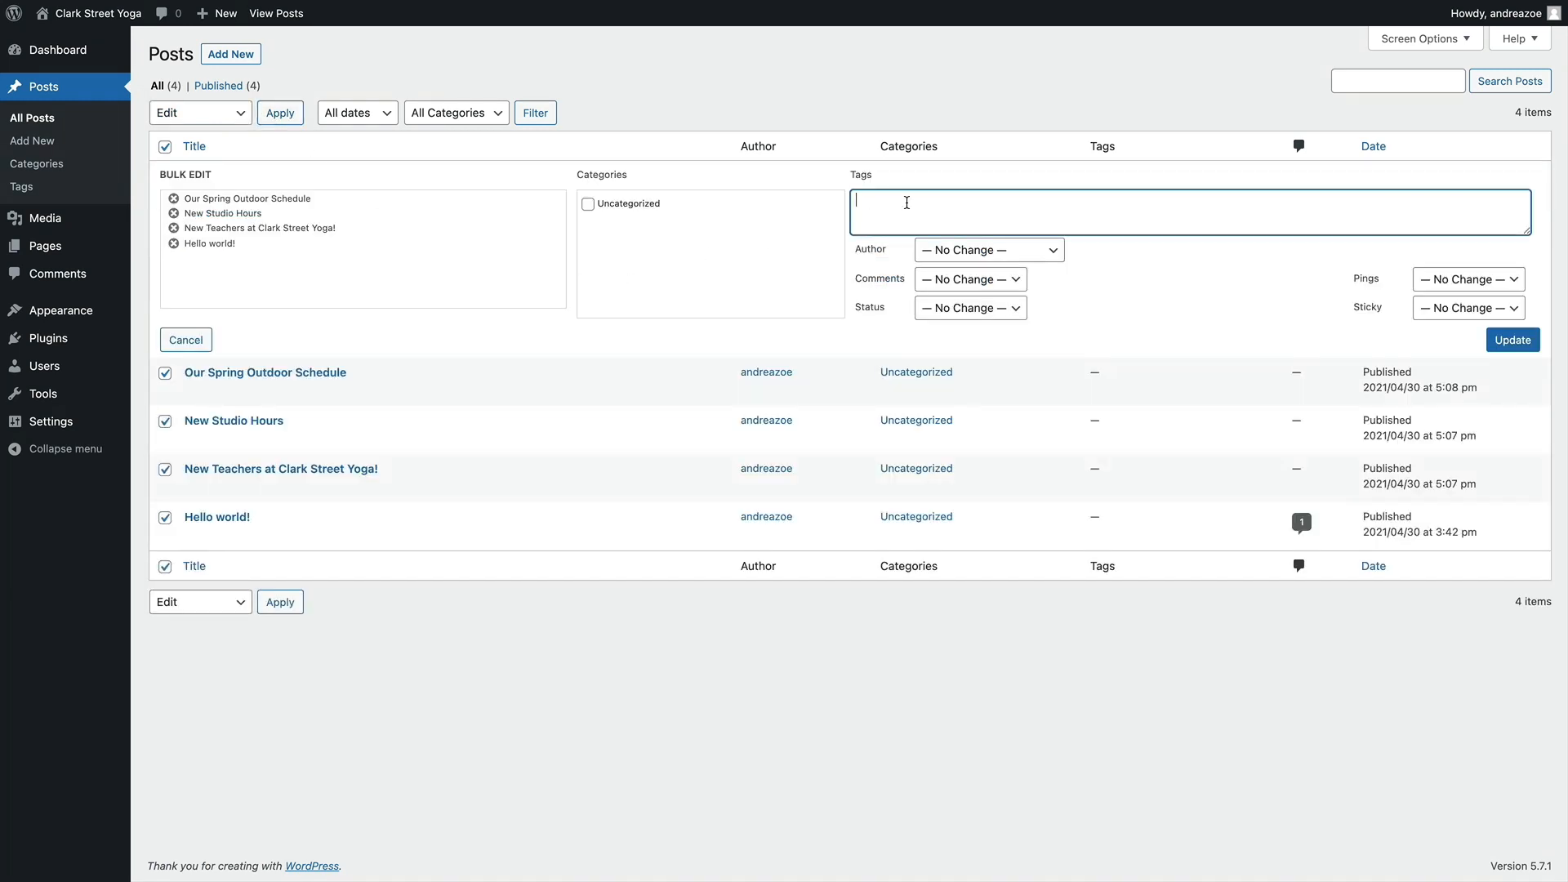
type("yoga, studio, wellness,")
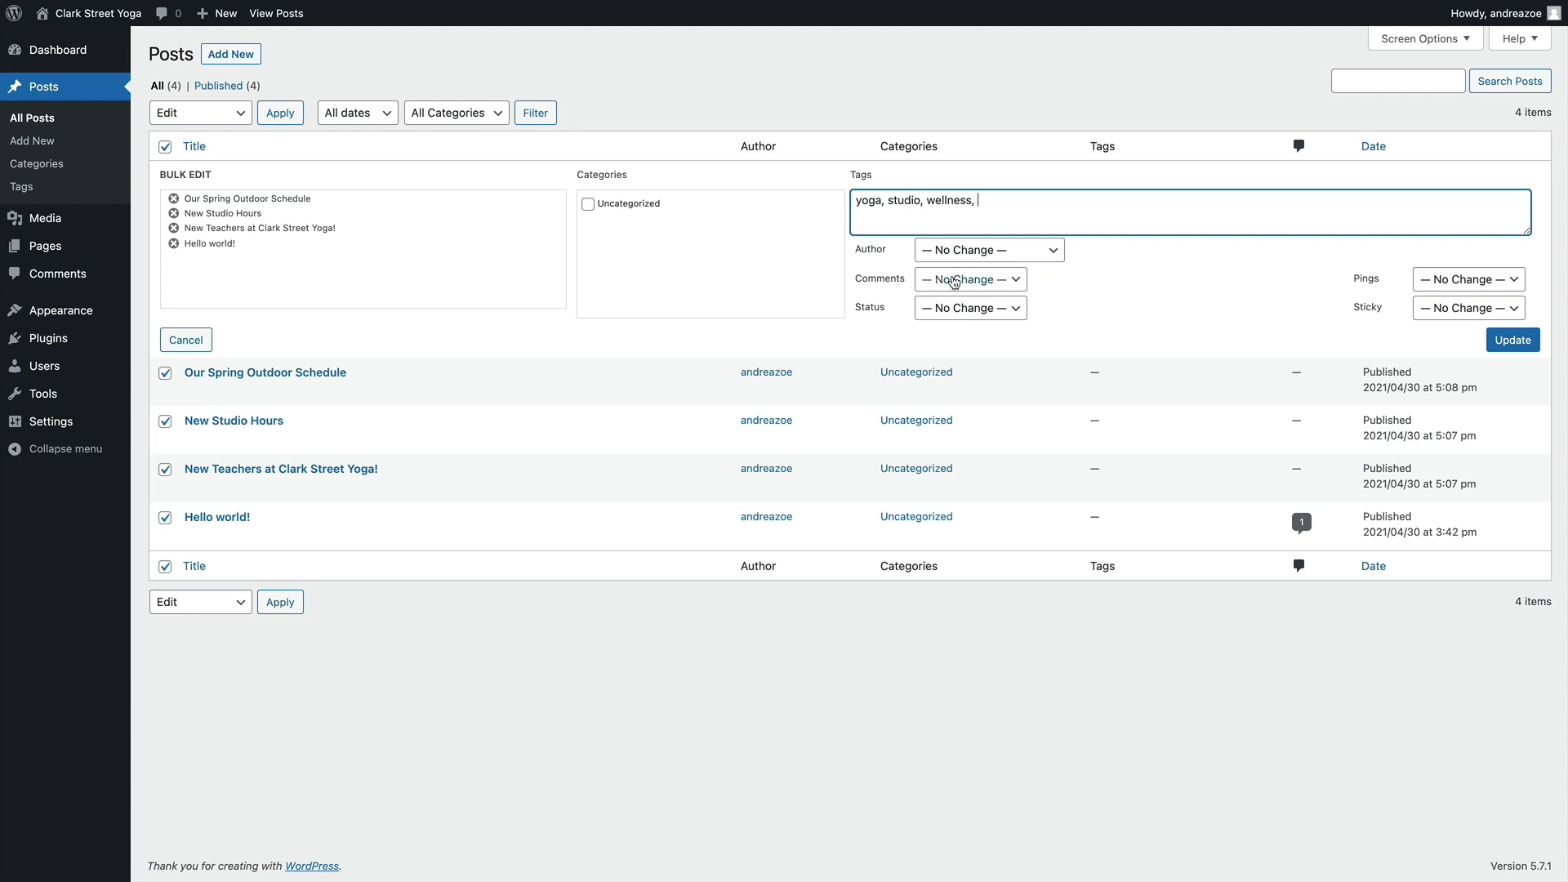
left_click(1500, 350)
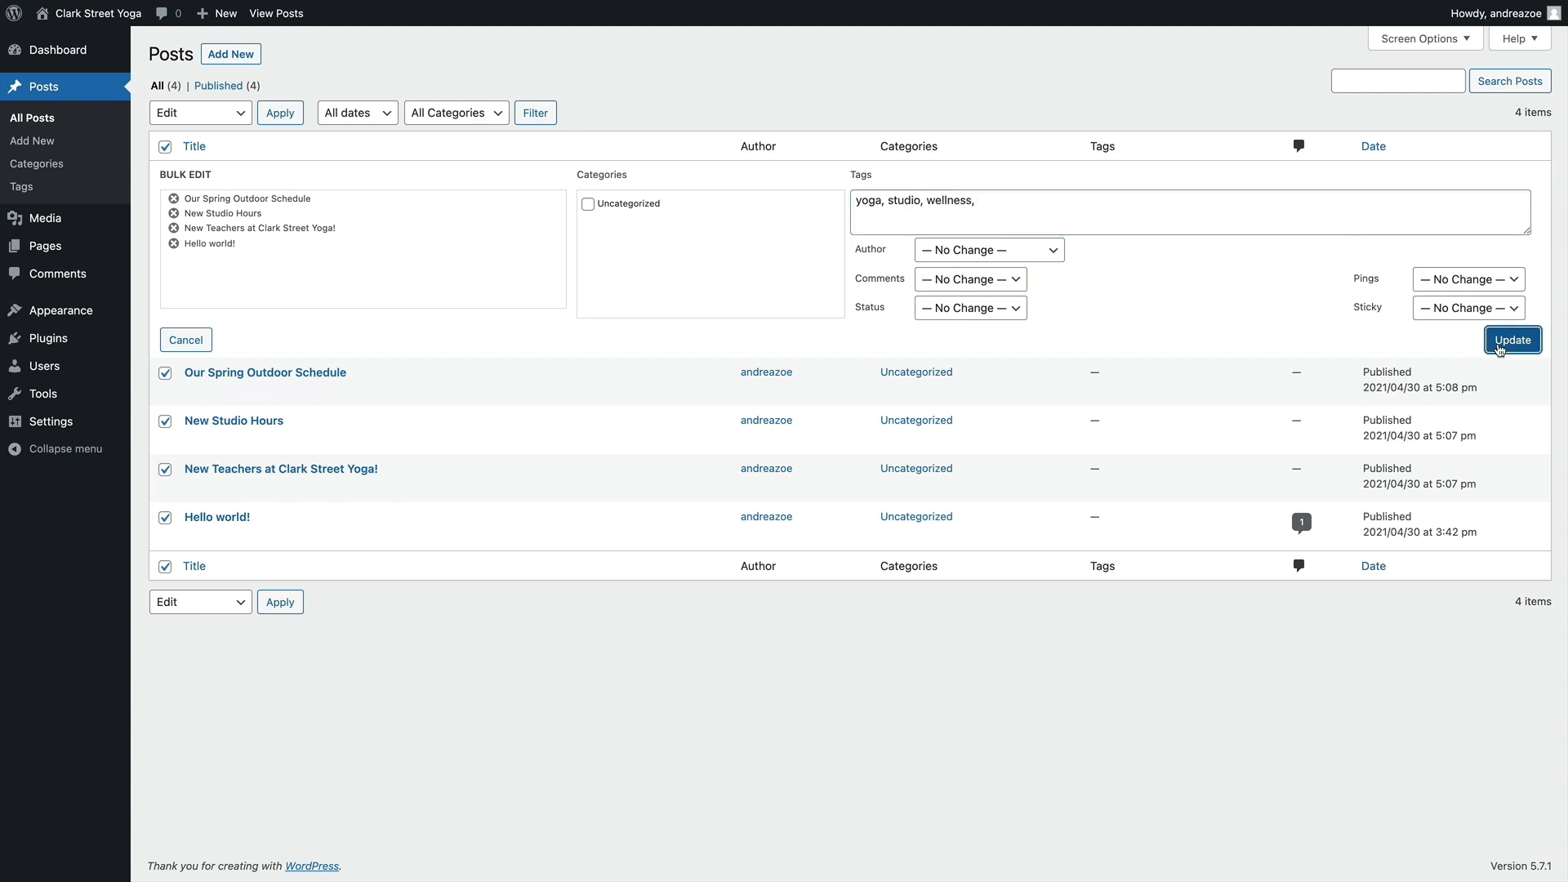
Visit the live site's Blog page and examine the tag archive for "studio" from the Our Spring Outdoor Schedule post
mouse_move(54, 59)
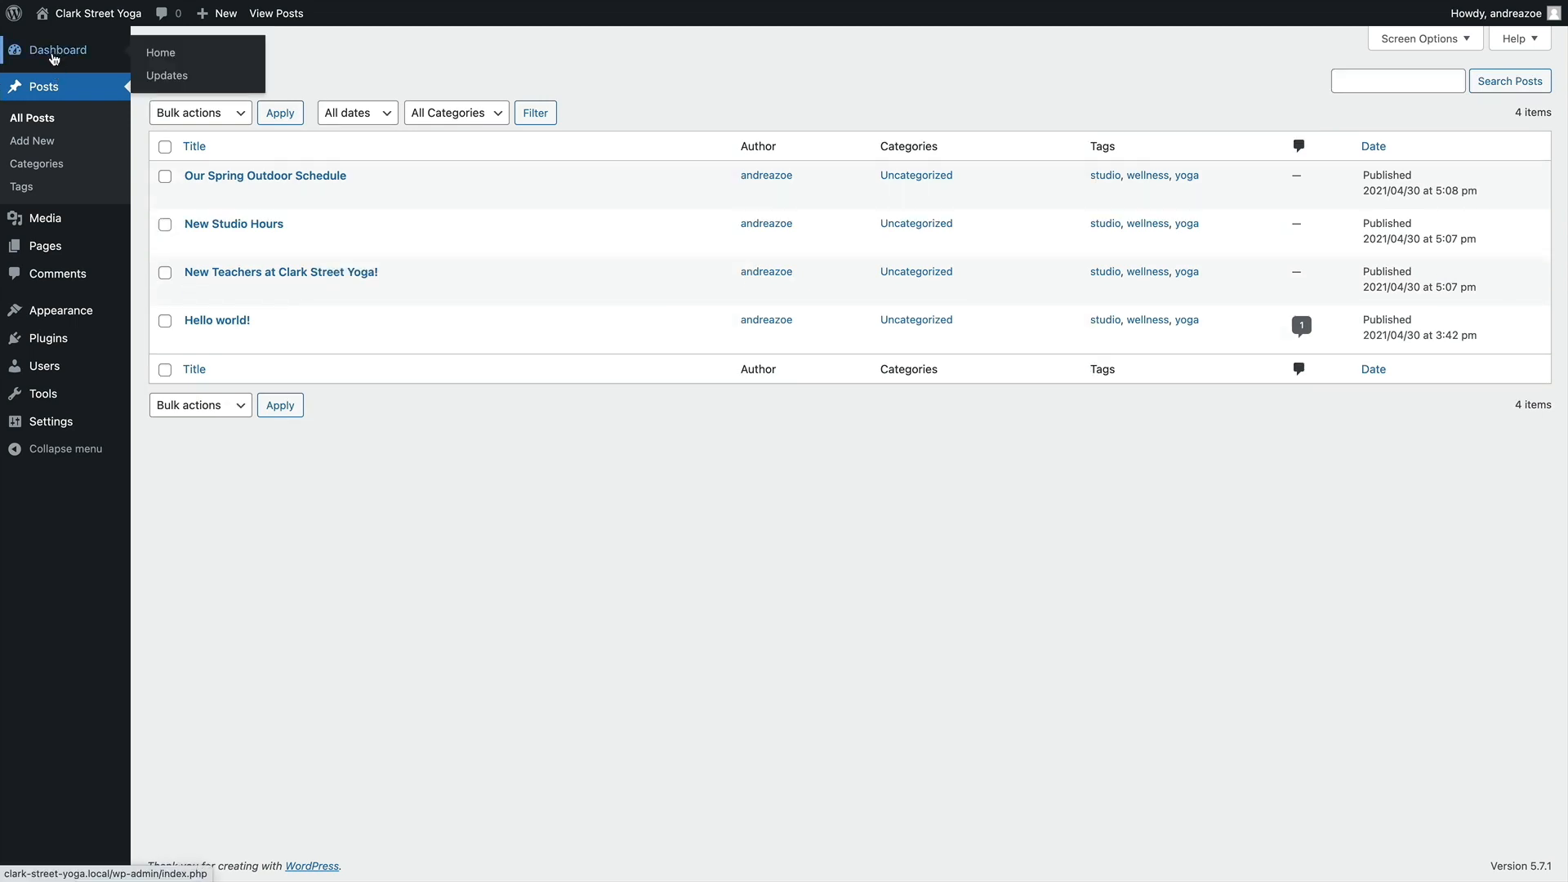
left_click(82, 23)
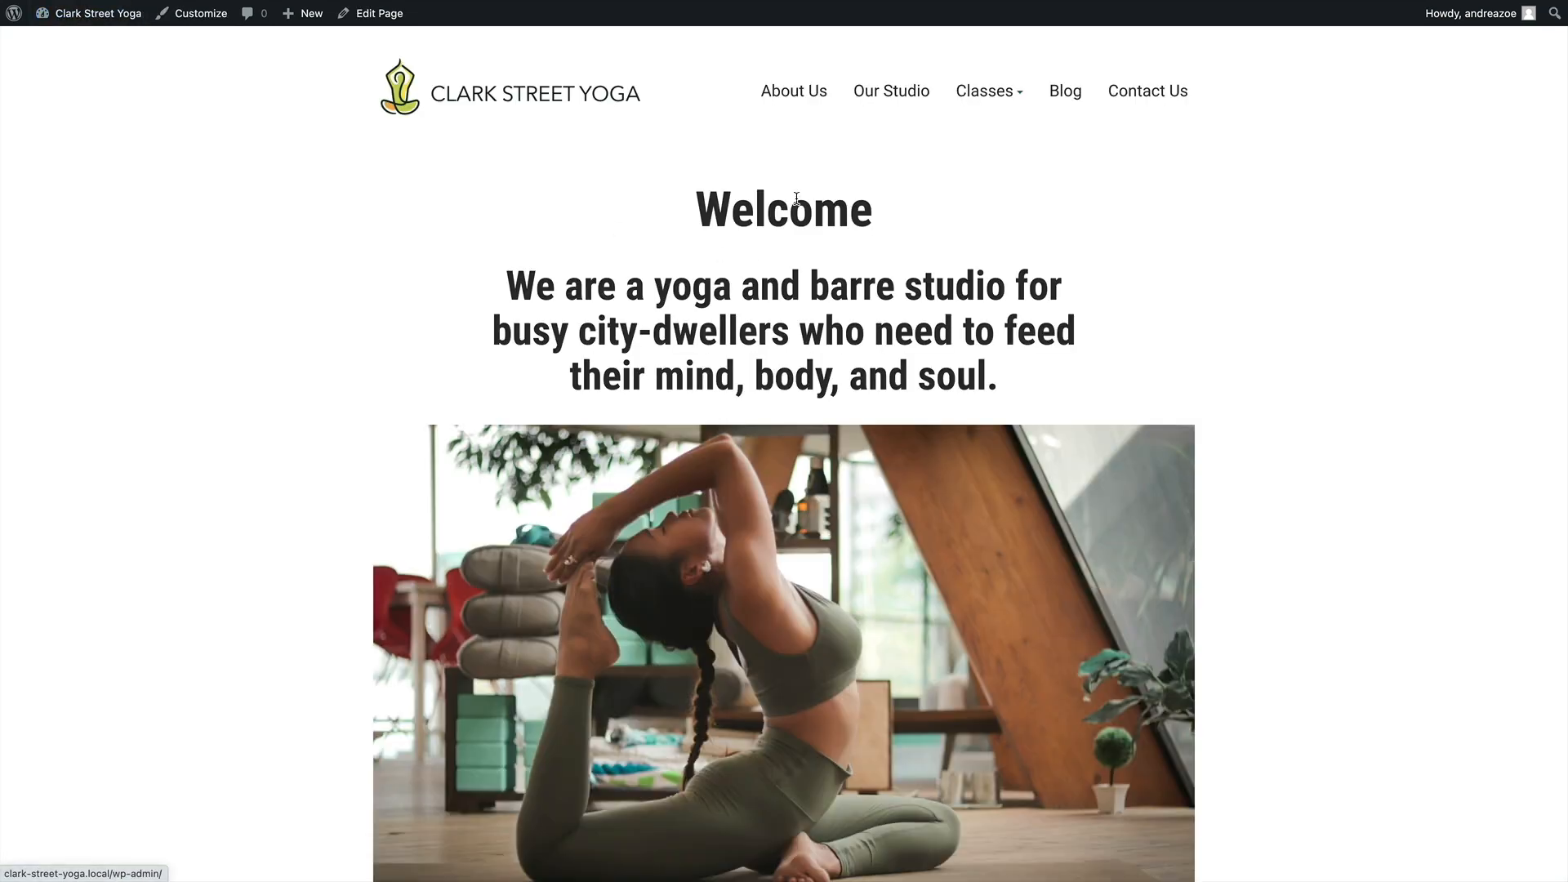
left_click(1066, 94)
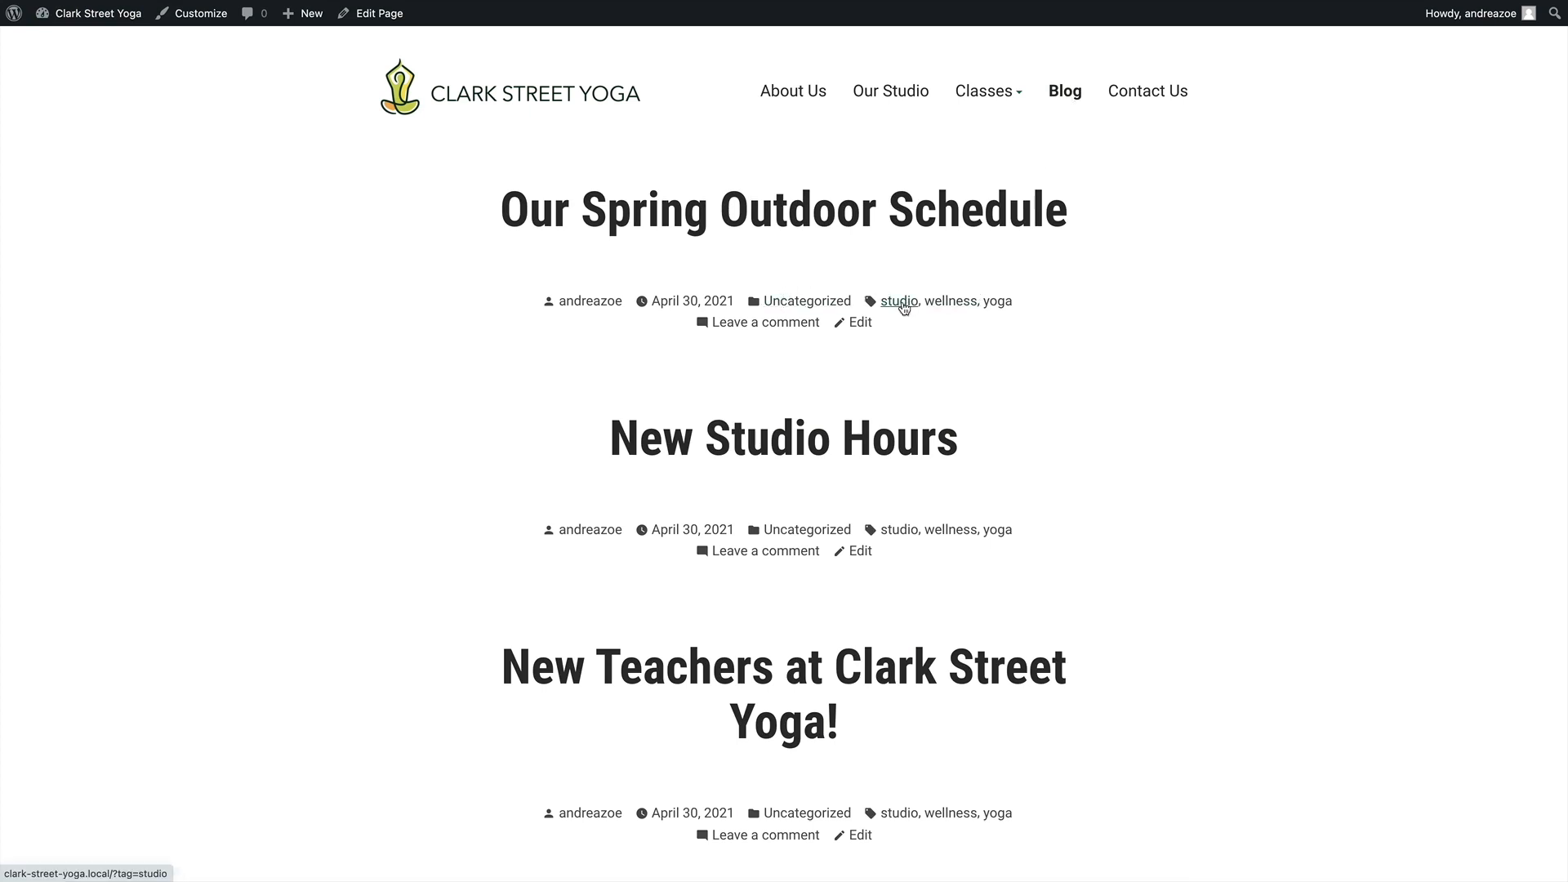
left_click(901, 304)
scroll(902, 290, "down", 1)
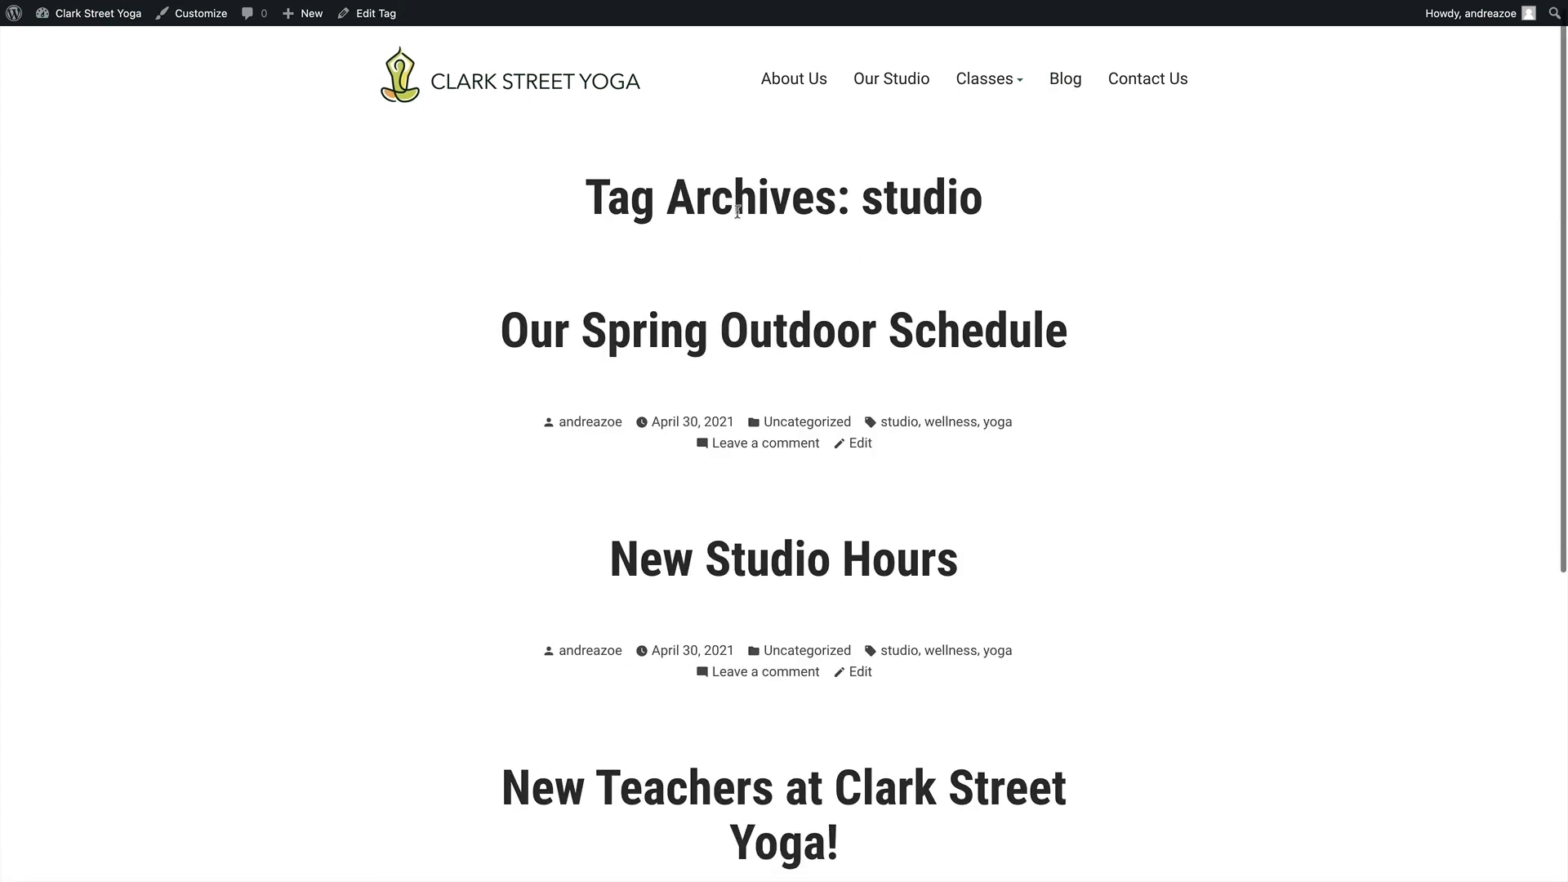
scroll(686, 576, "down", 5)
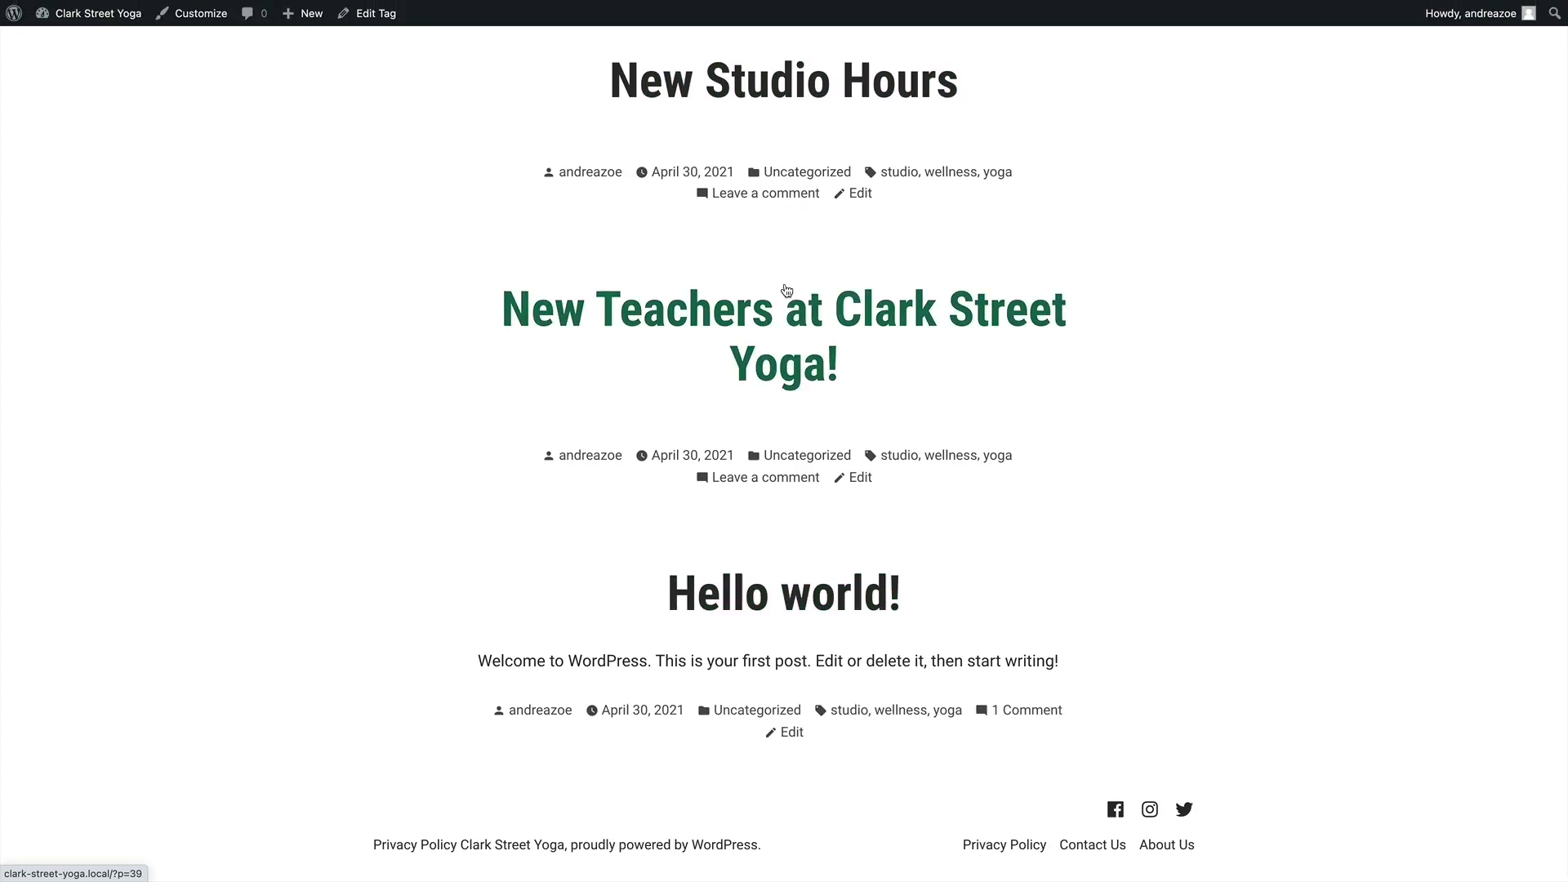
scroll(893, 356, "up", 6)
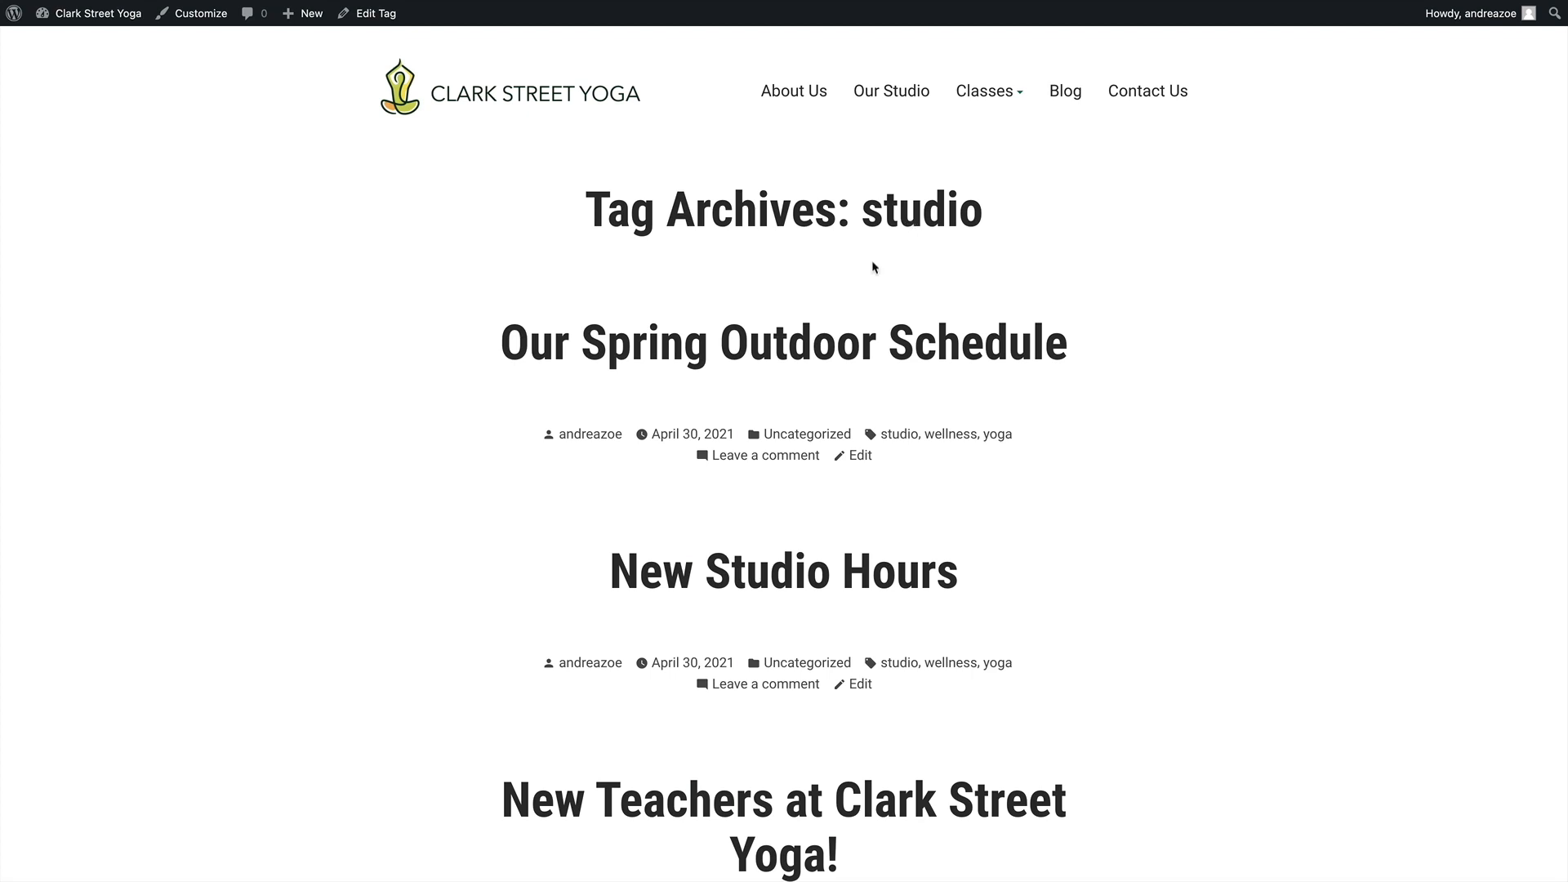
scroll(841, 301, "down", 1)
scroll(839, 302, "up", 1)
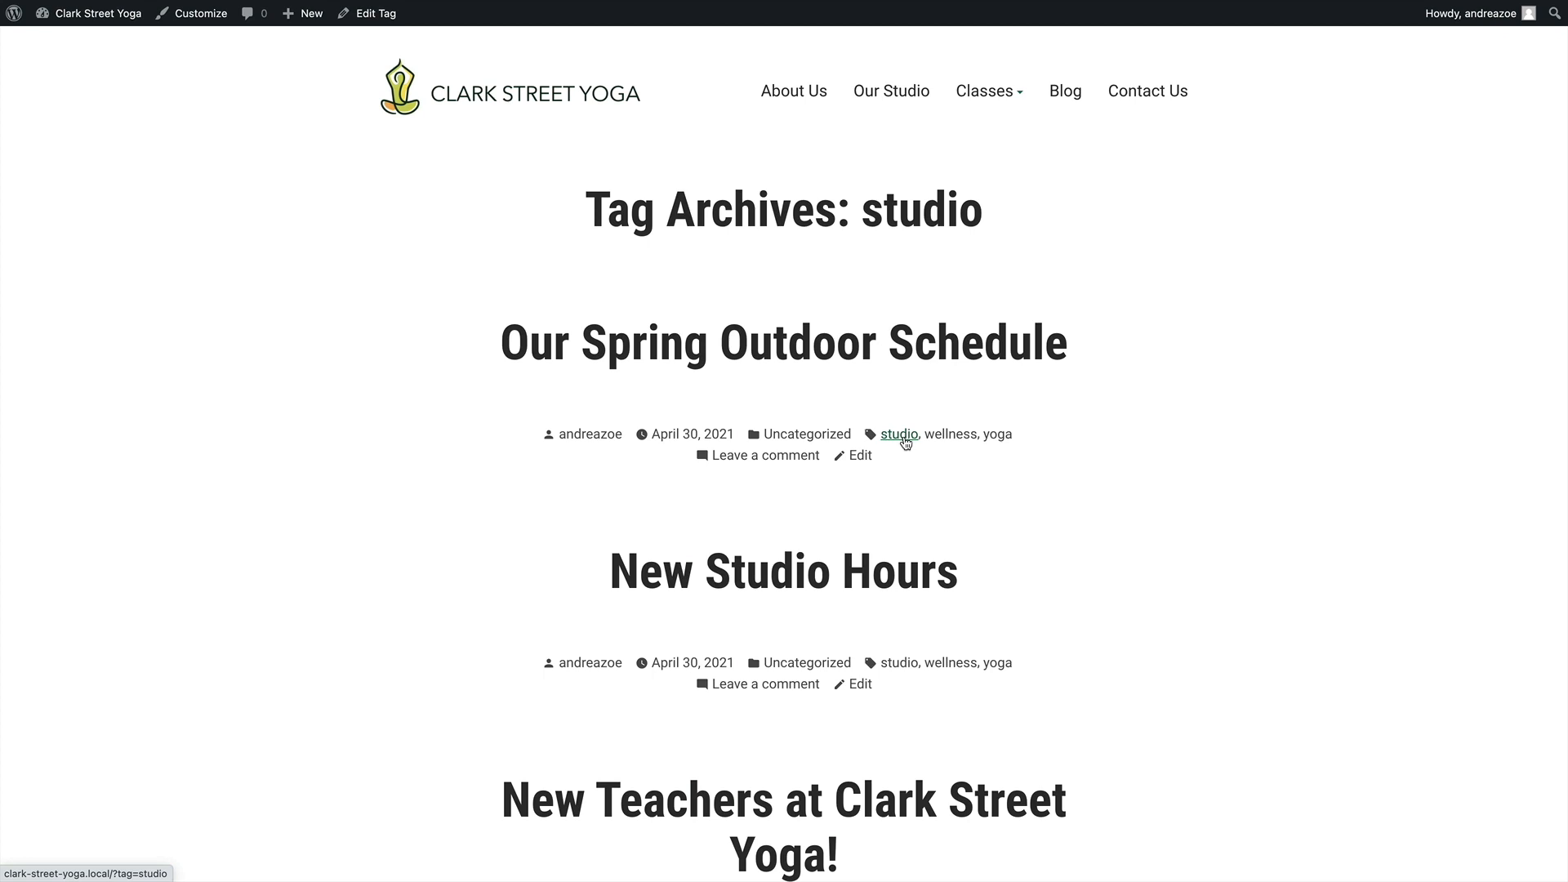
Review the live Home page's philosophy banner, course columns, From the blog section and footer
scroll(859, 531, "down", 1)
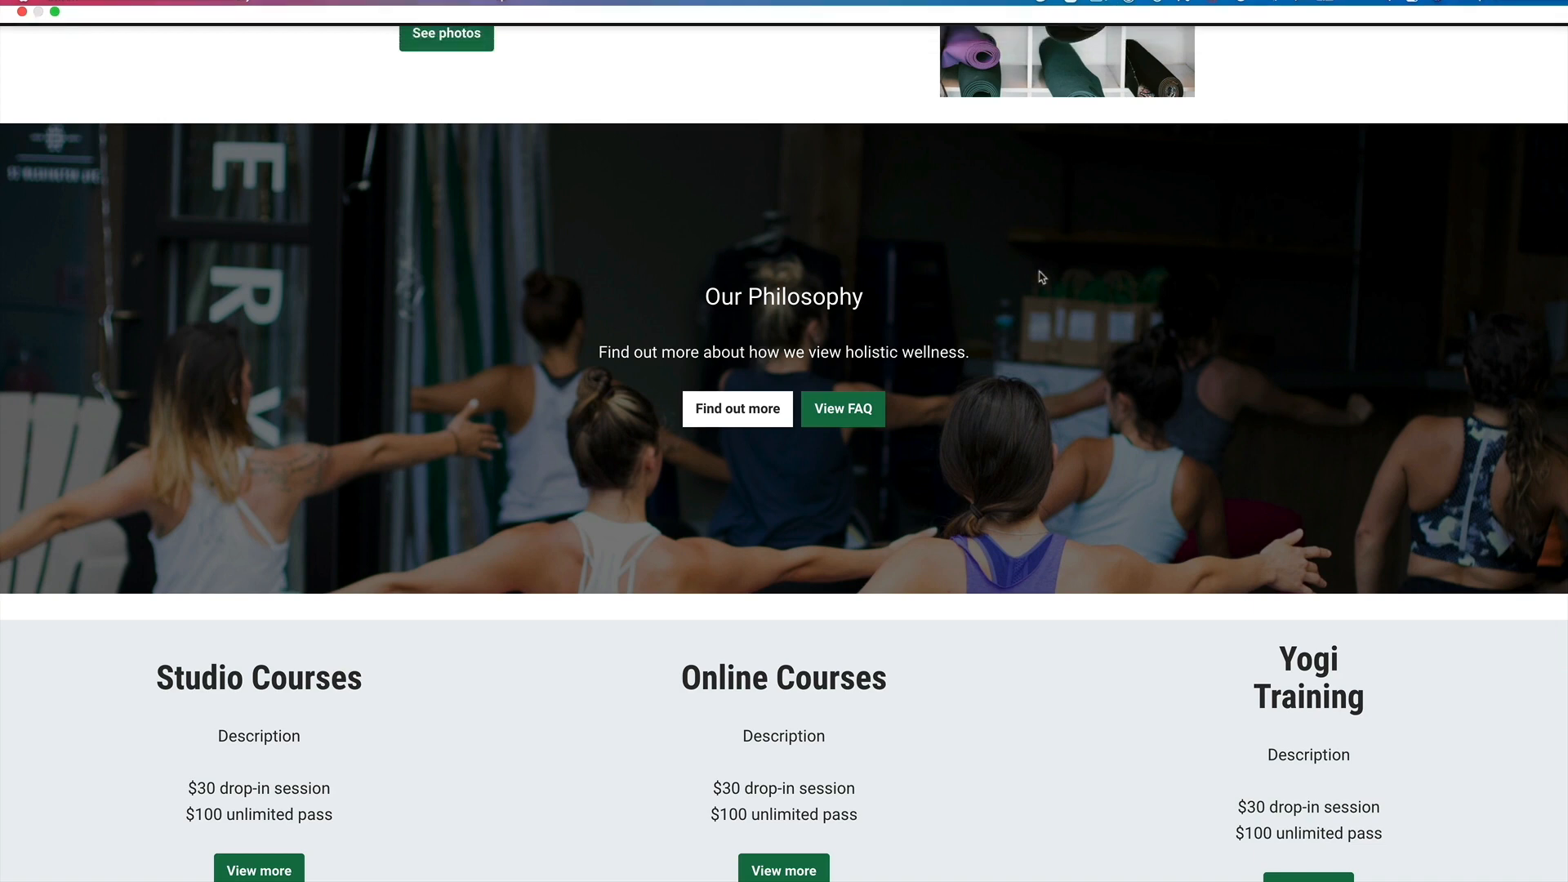
scroll(1020, 314, "down", 5)
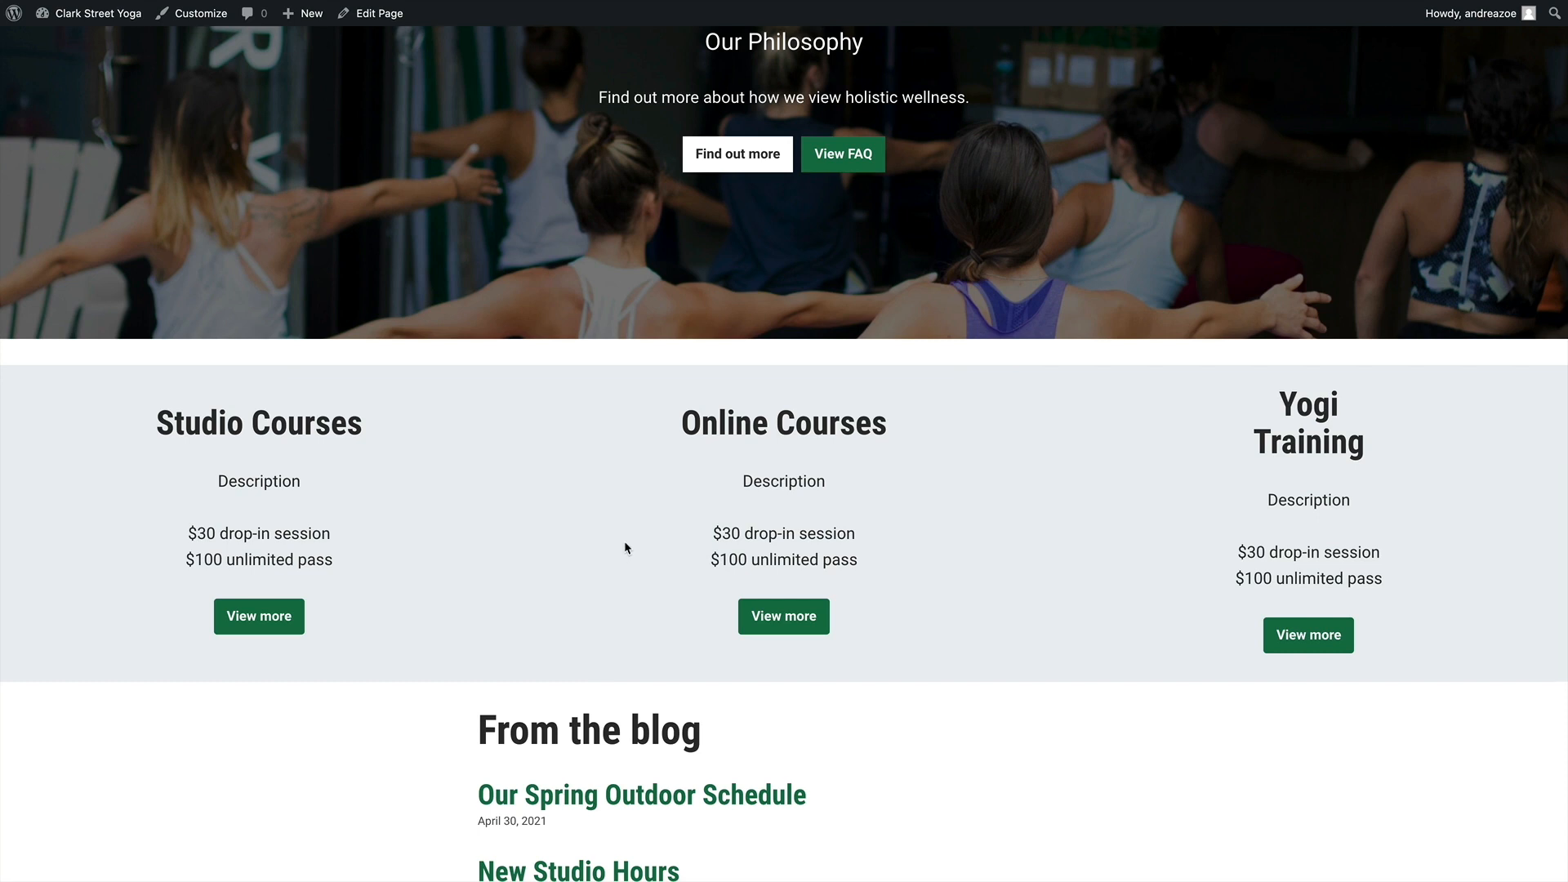
scroll(623, 547, "down", 3)
scroll(875, 413, "down", 6)
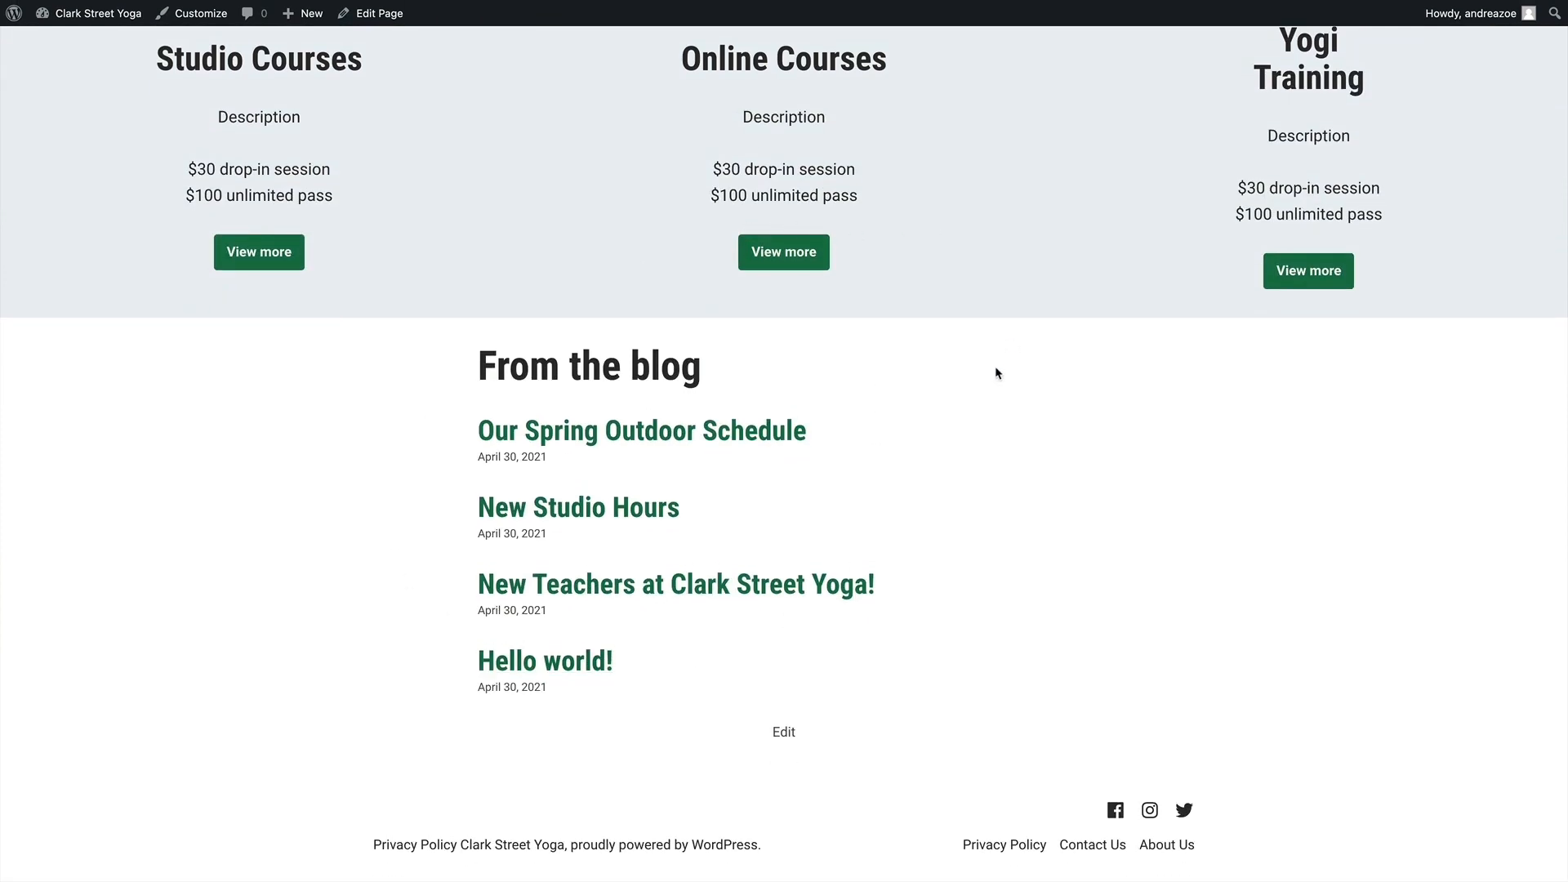
scroll(987, 472, "up", 9)
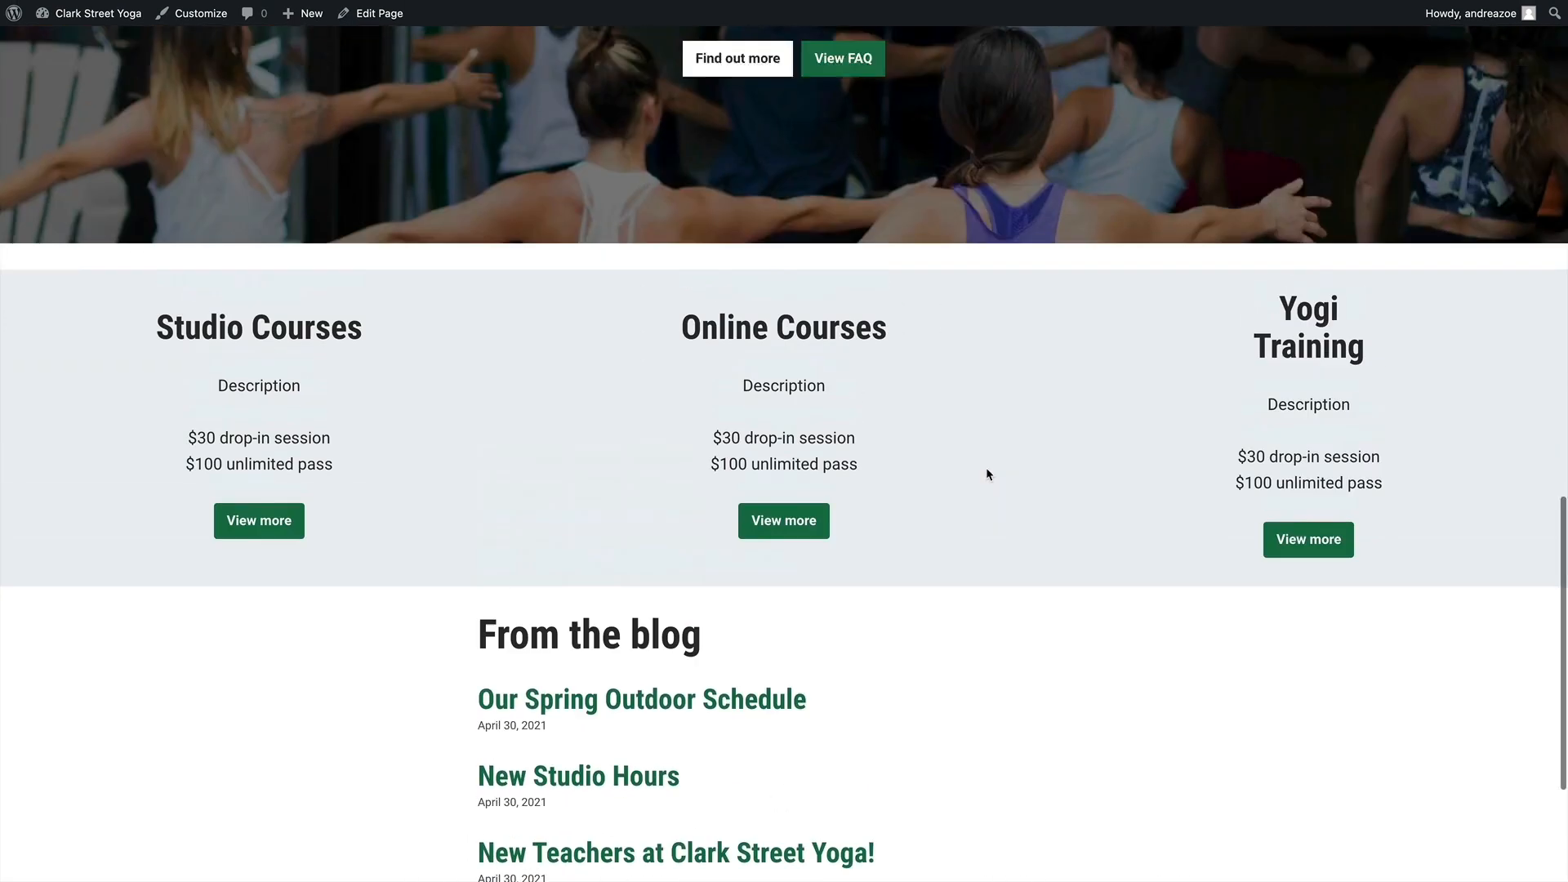
scroll(898, 400, "down", 3)
scroll(812, 376, "down", 3)
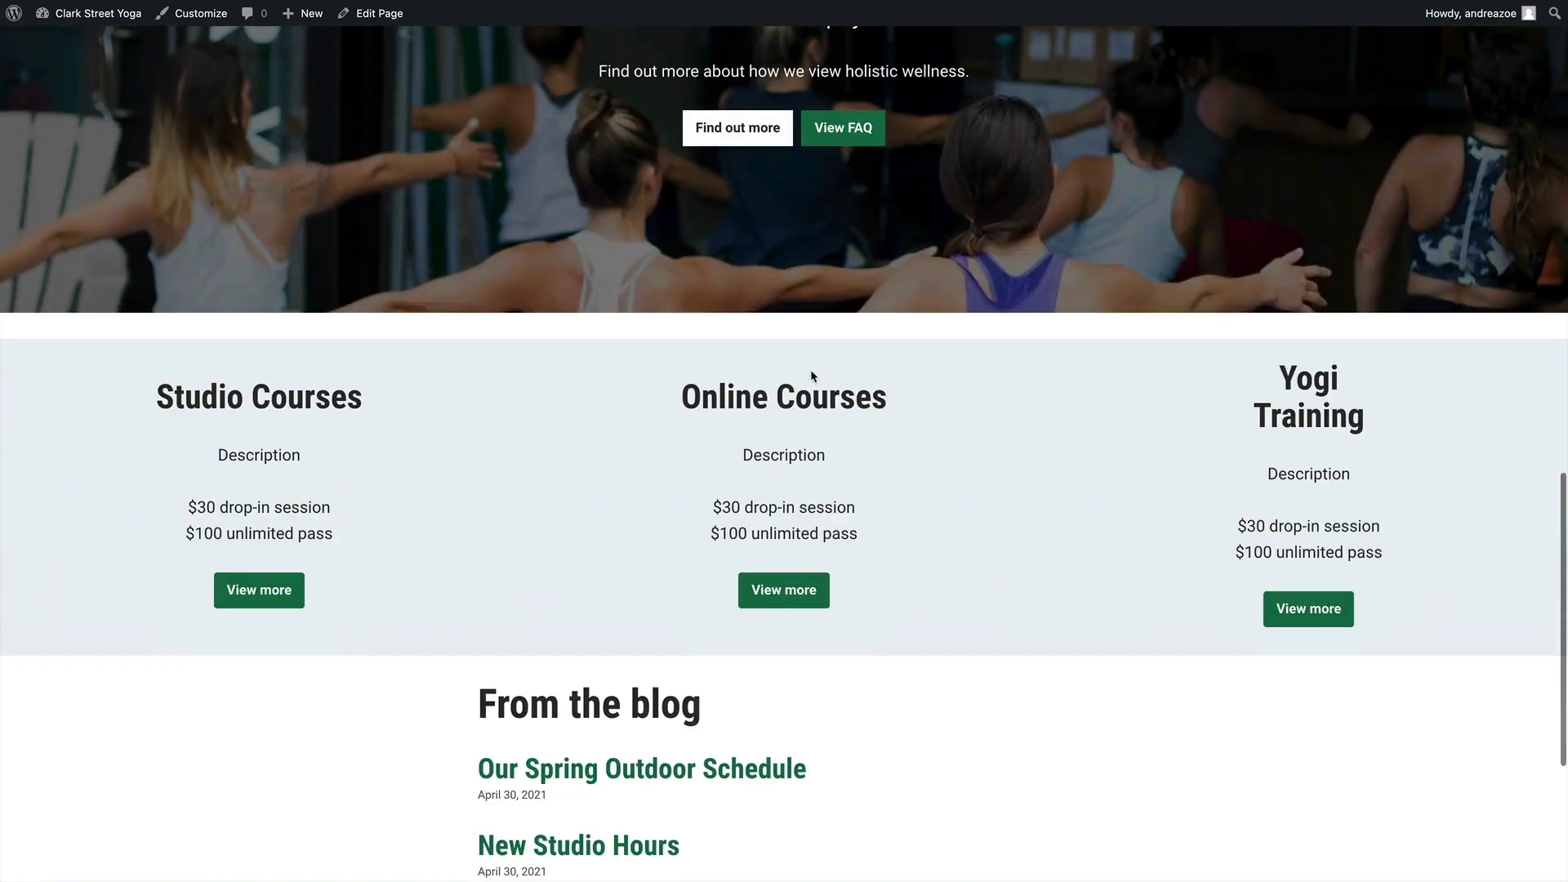